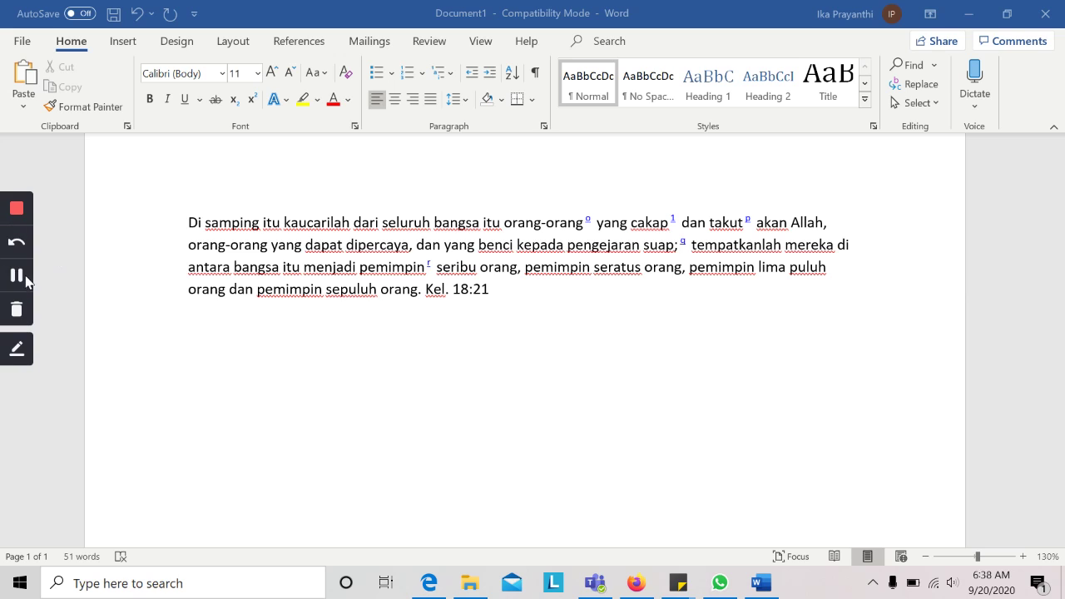
click(18, 277)
click(19, 276)
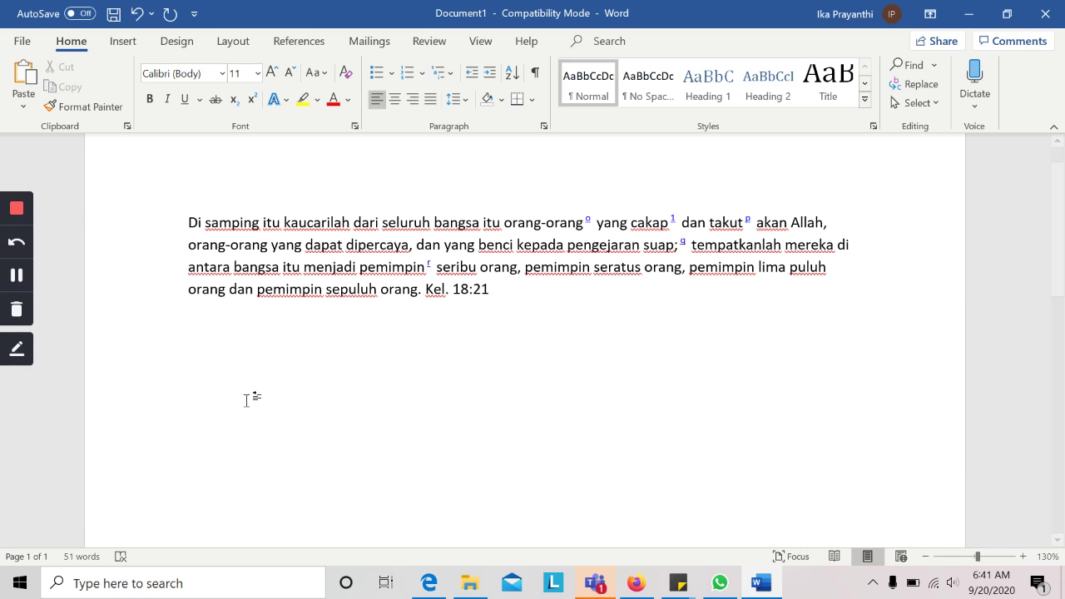
Step: Switch to the Modul Pelatihan PDF in Edge and examine the 9 and 10 January 2019 purchase transactions
click(431, 585)
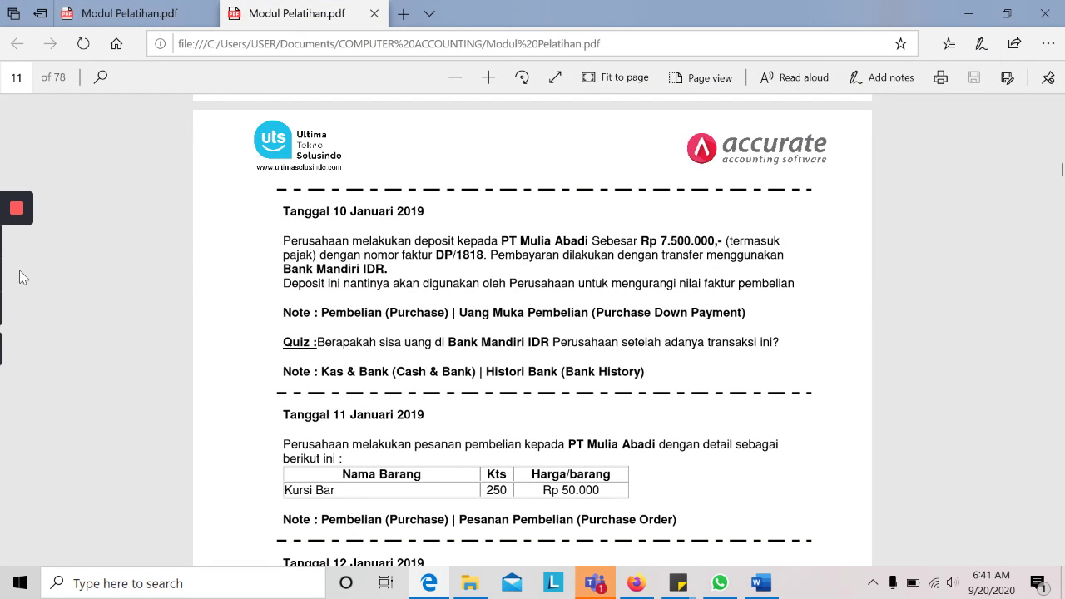
mouse_move(17, 273)
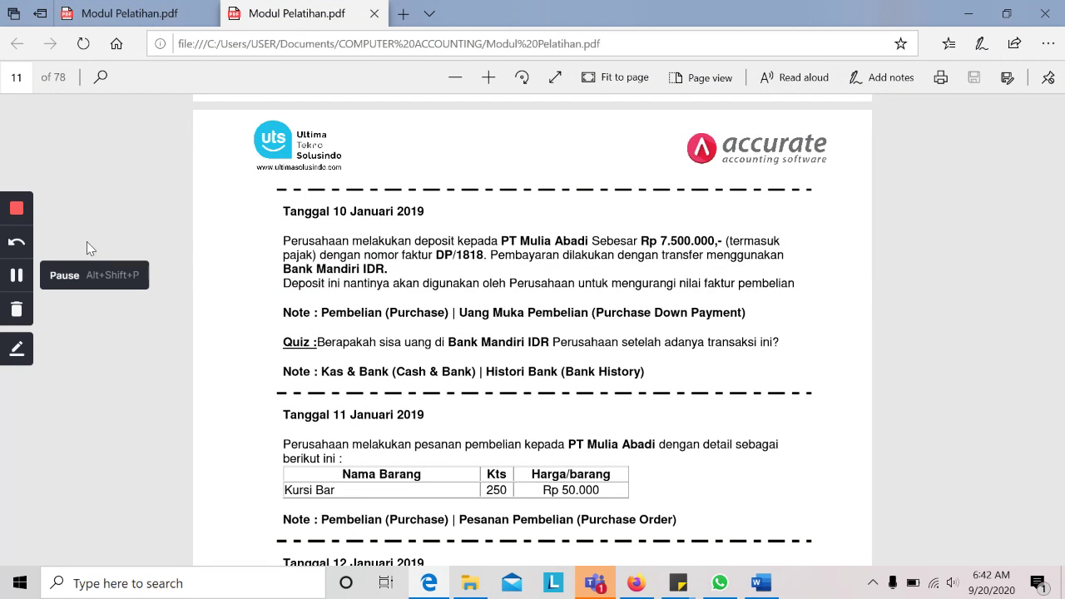
scroll(314, 208, up, 2)
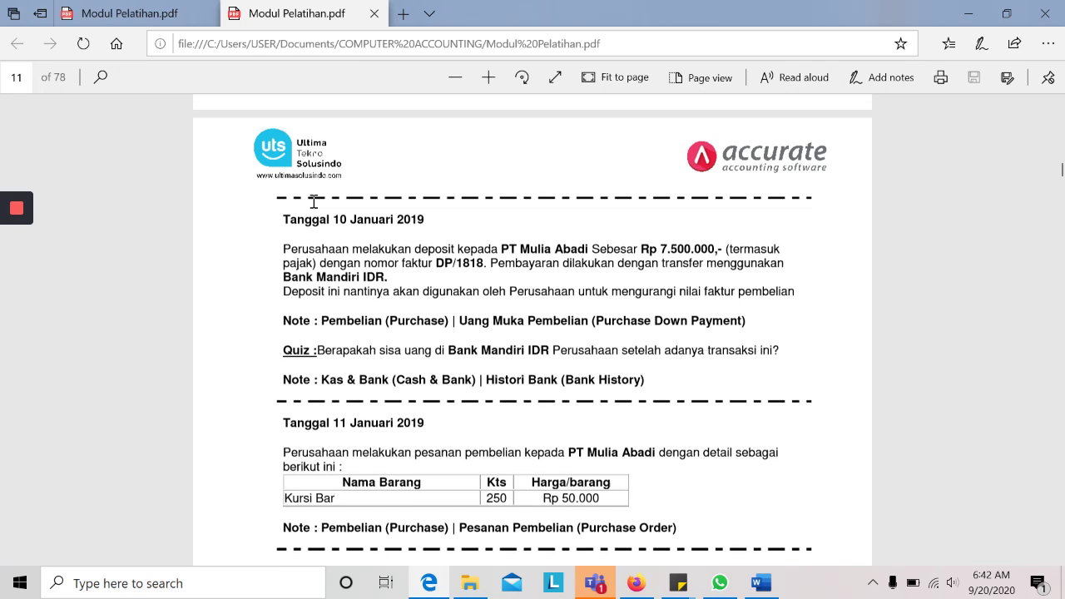
scroll(314, 208, up, 4)
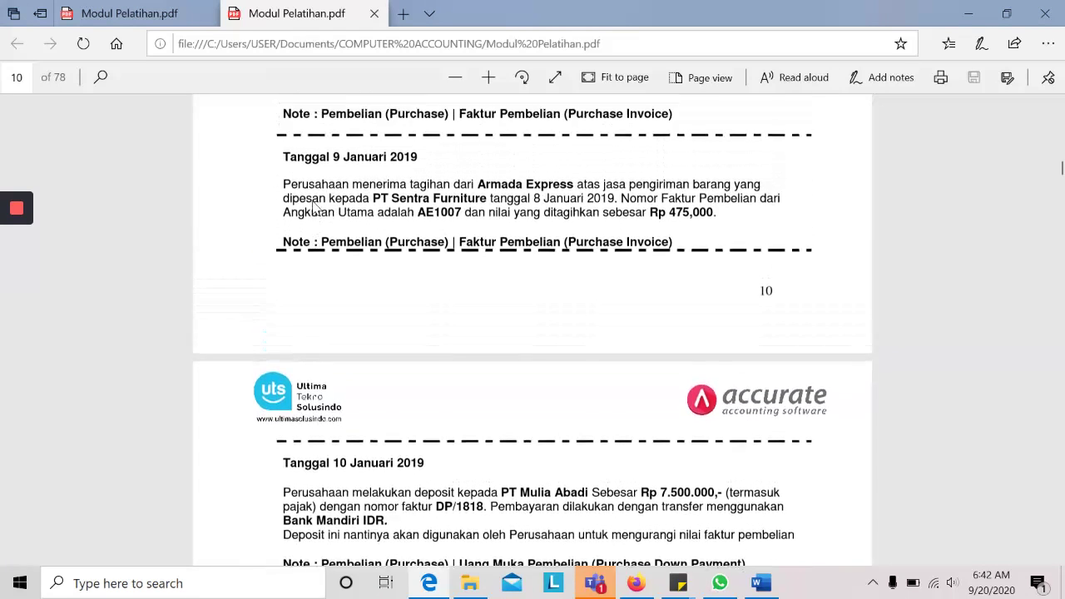
scroll(314, 208, down, 3)
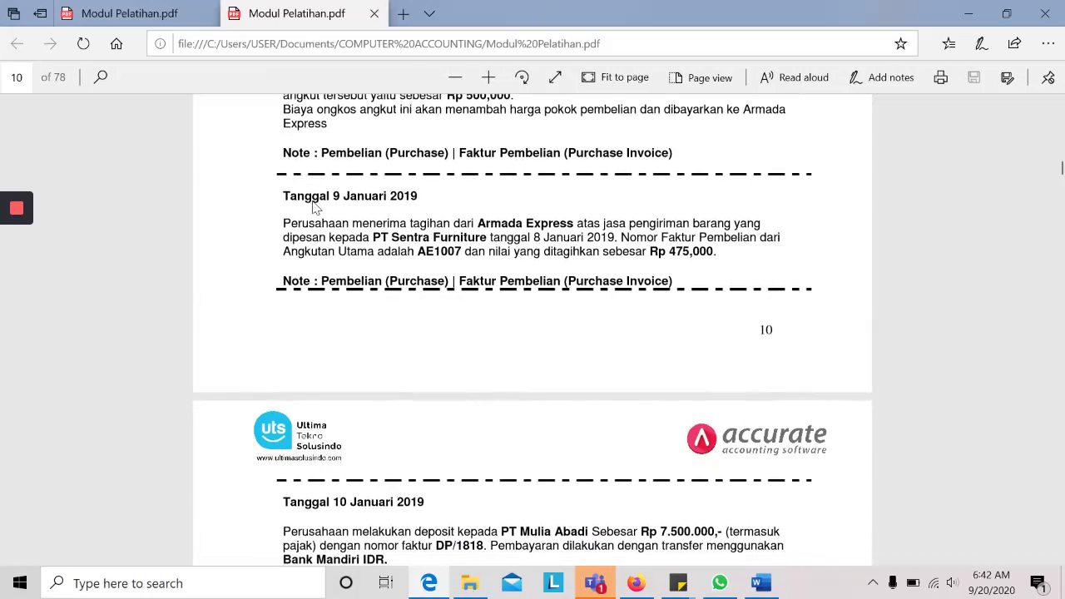
scroll(314, 208, down, 3)
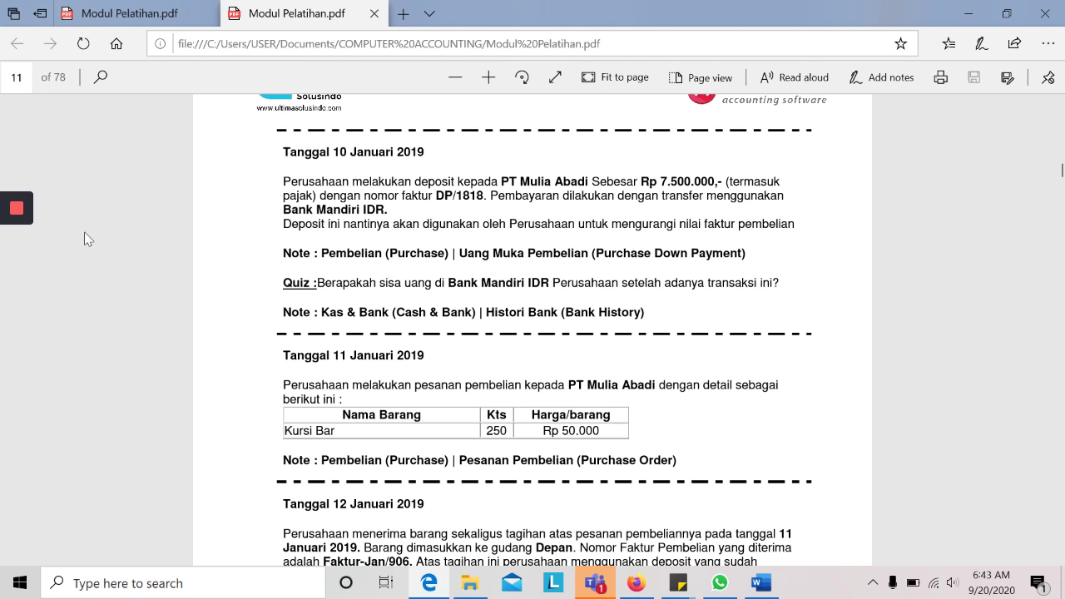
mouse_move(20, 274)
Step: Switch to Accurate Online in Firefox and open a new Purchase Down Payment form
click(637, 586)
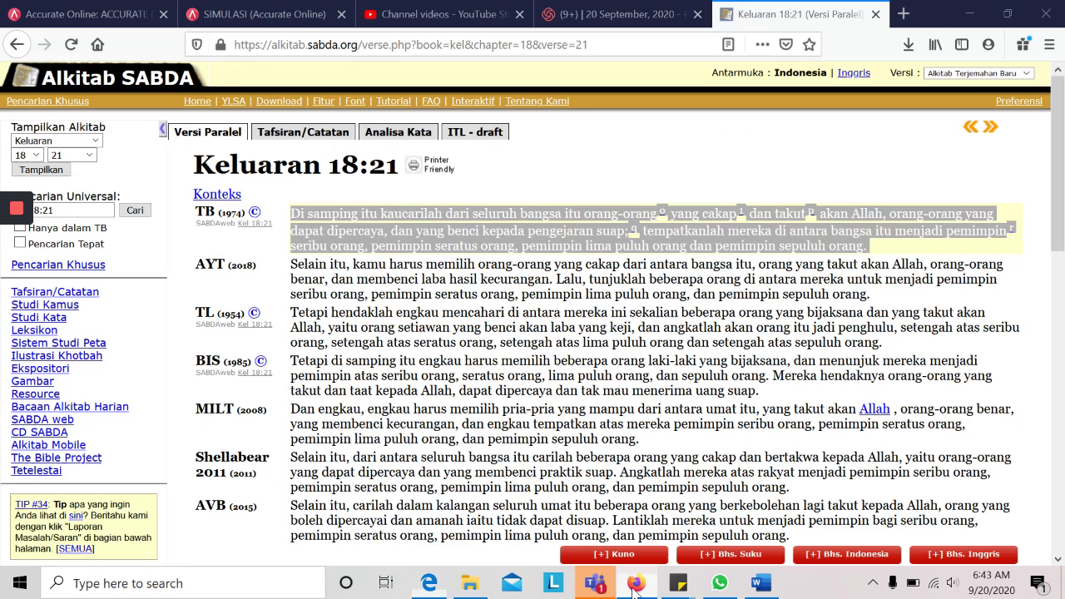
click(266, 9)
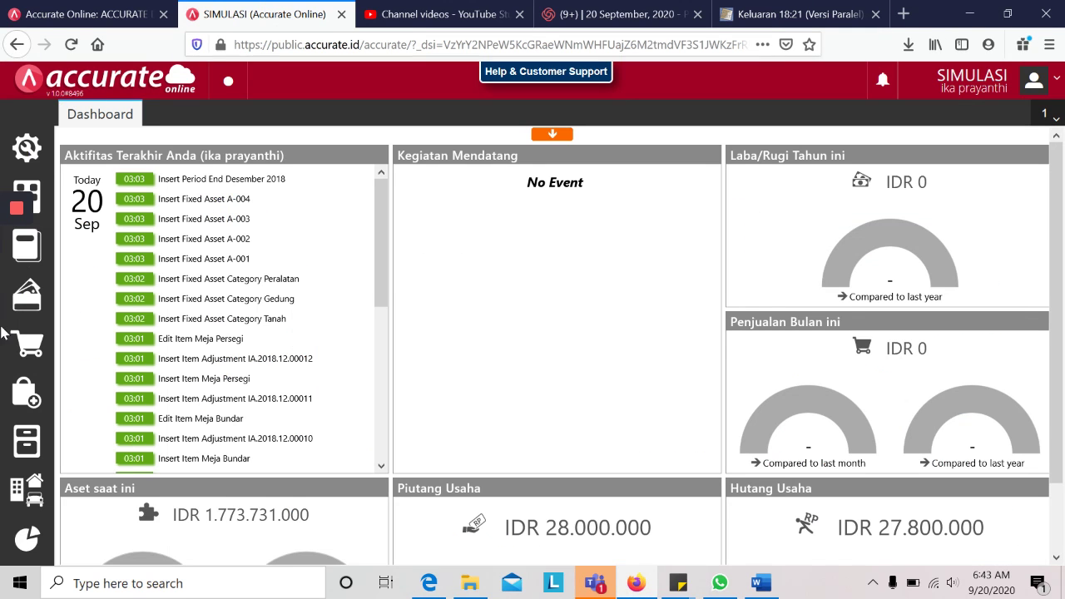
click(33, 403)
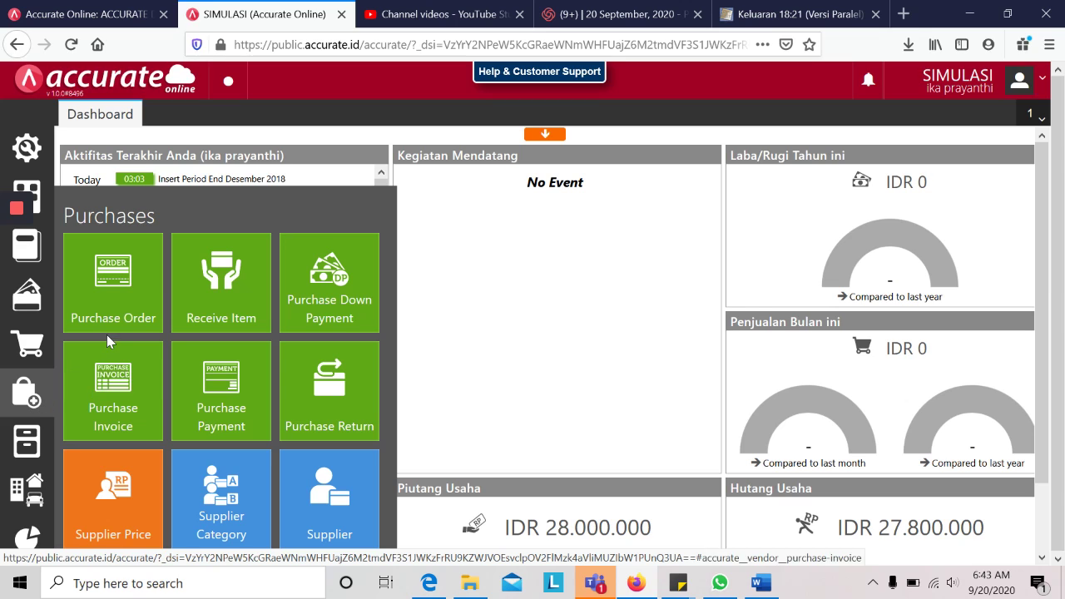
mouse_move(27, 208)
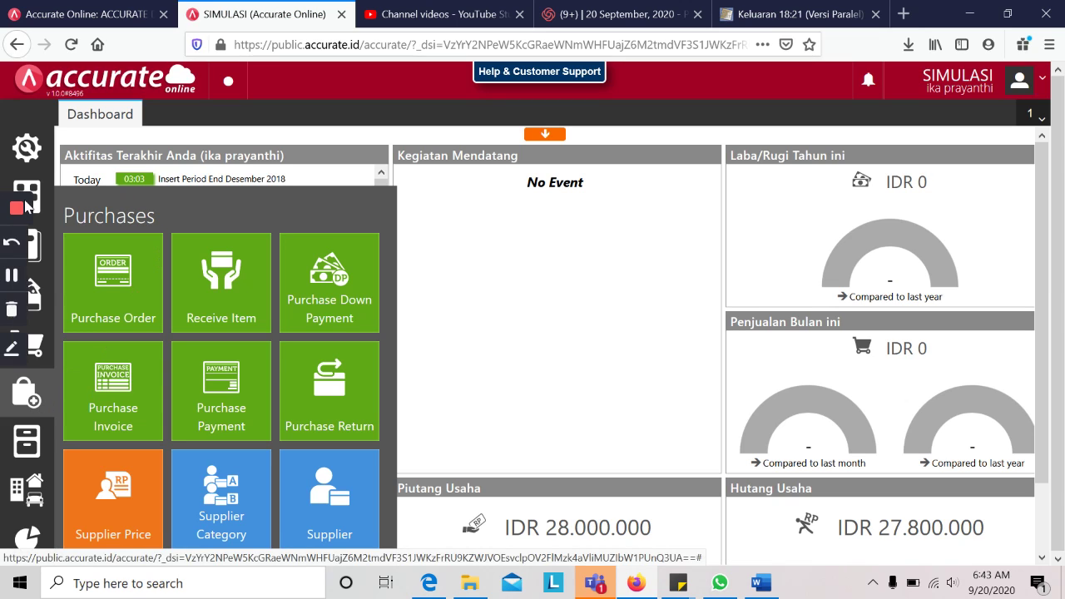
click(20, 281)
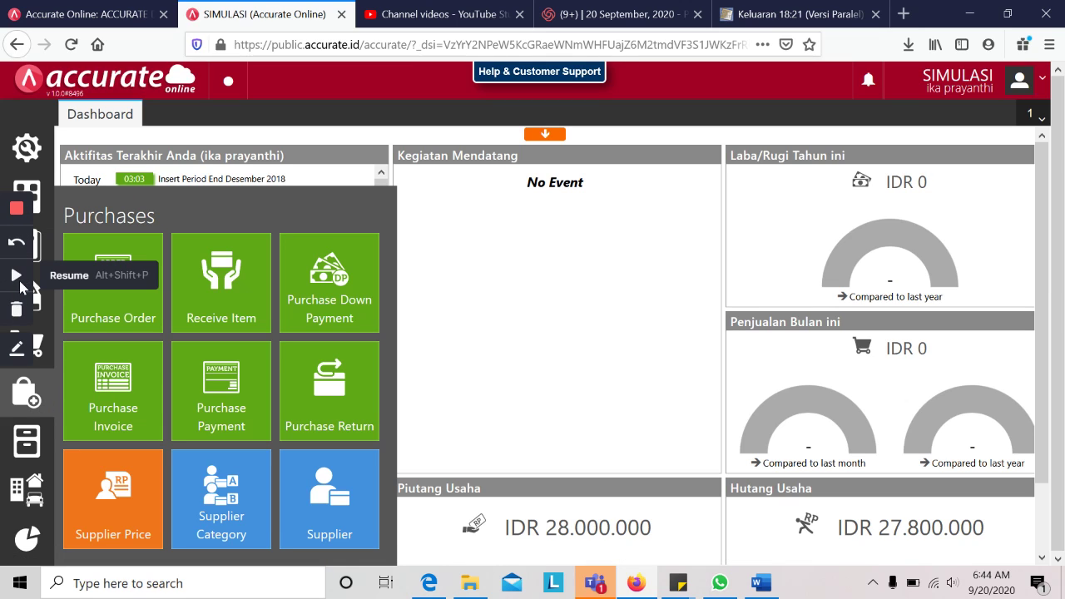
click(20, 281)
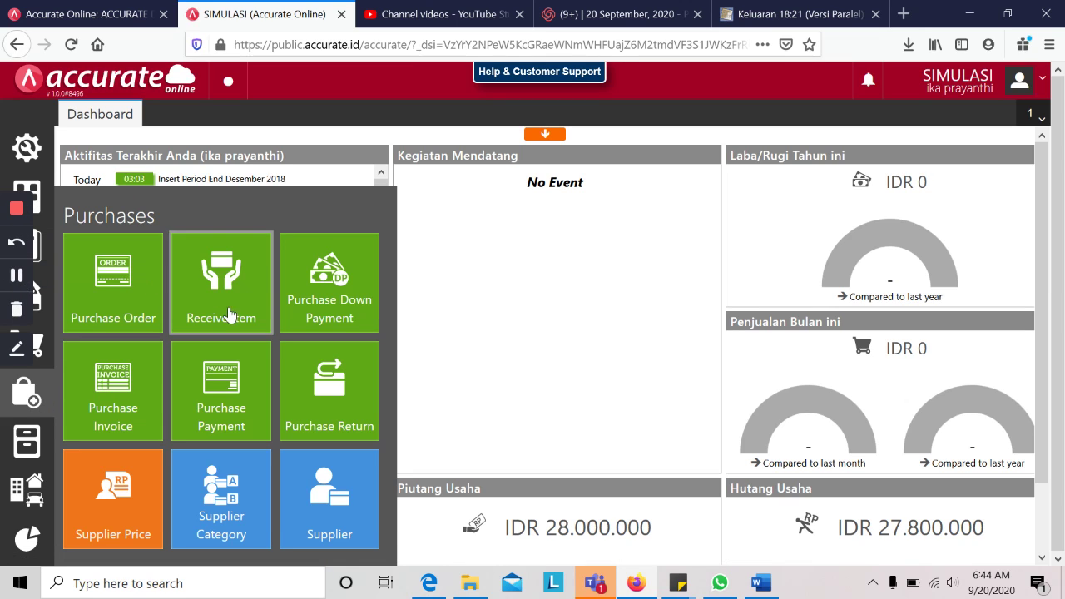
click(345, 316)
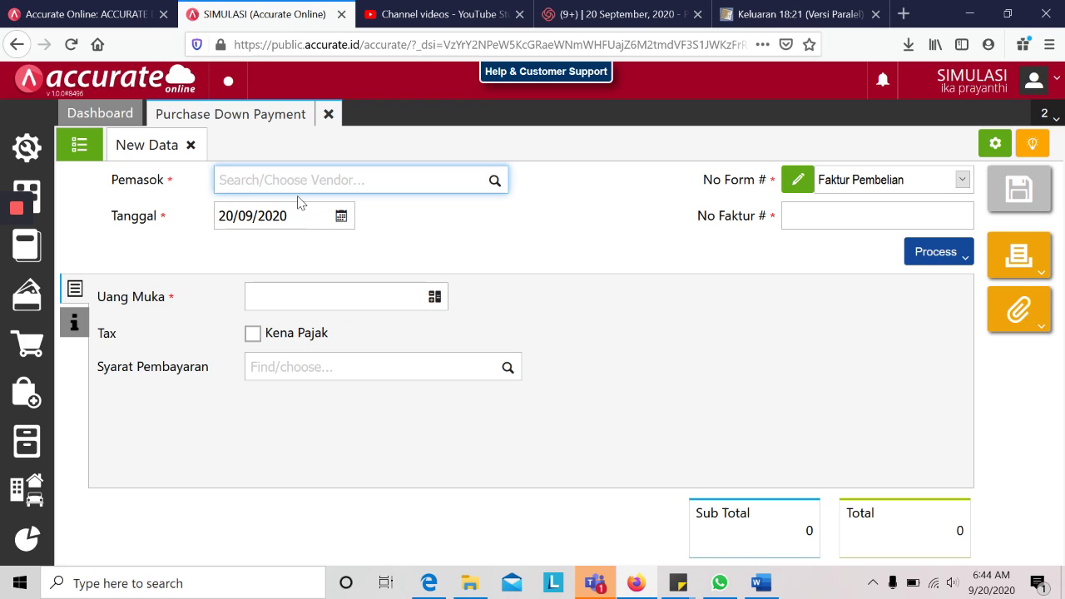
Step: Set the down payment's supplier to PT. Mulia Abadi and its date to 10/01/2019, following the training module
key(alt+Tab)
key(alt+Tab)
text(mulia ab)
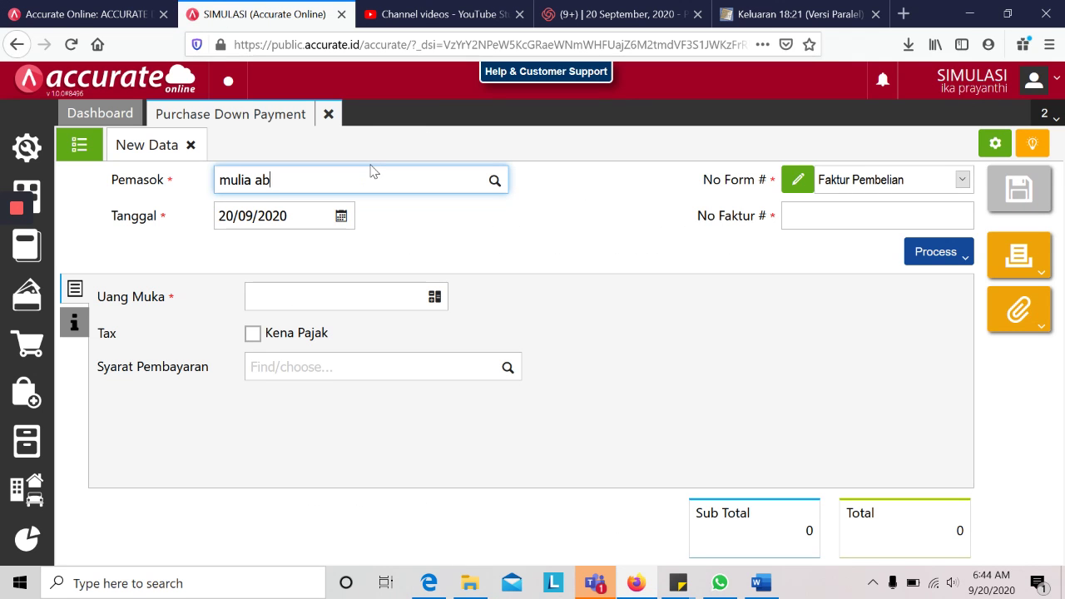
text(adi)
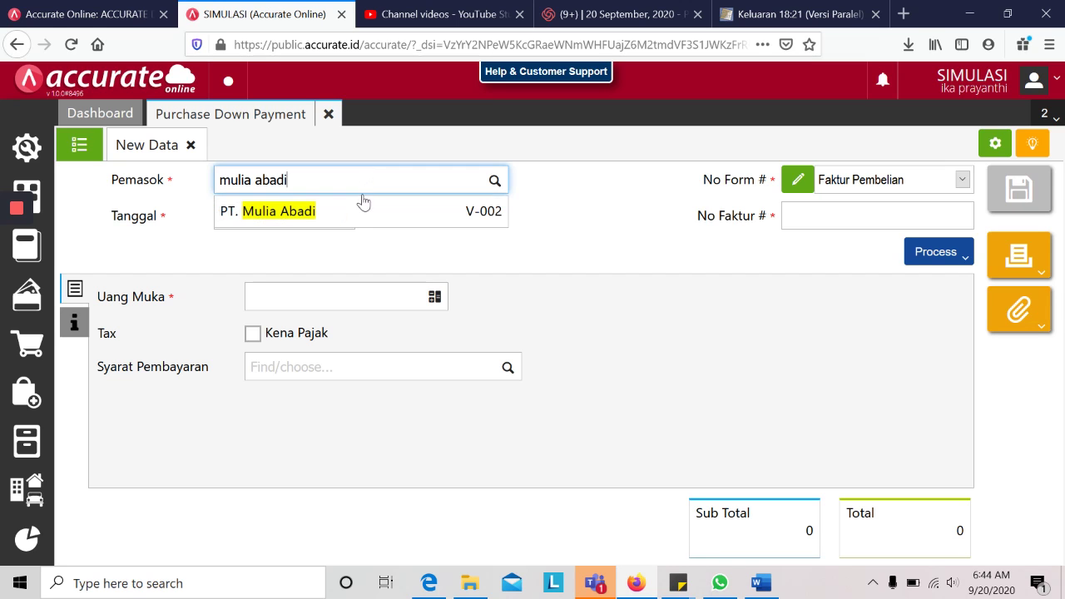
click(358, 227)
click(324, 217)
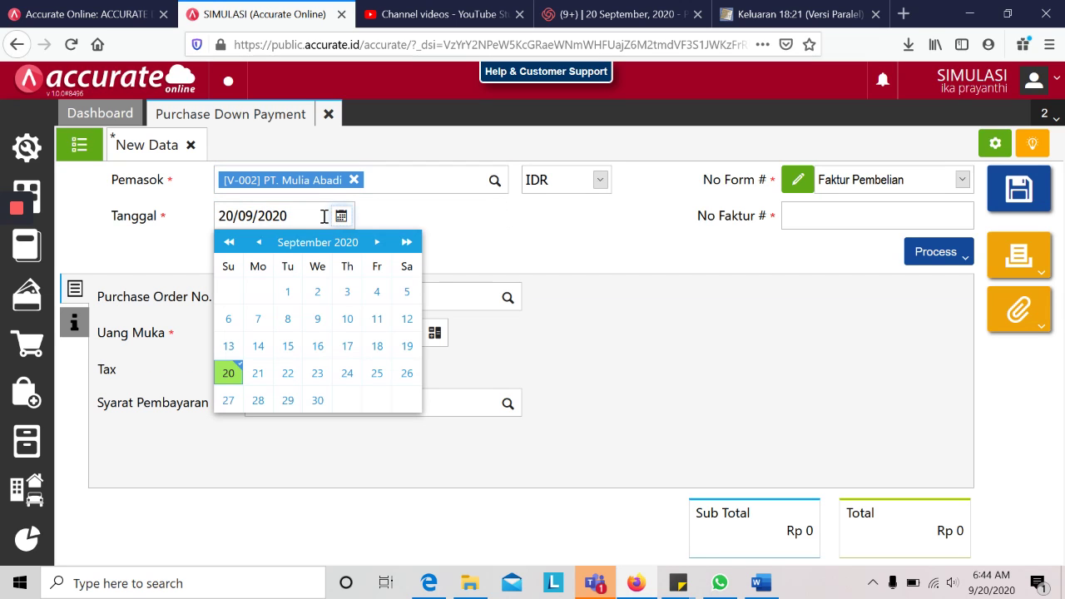
key(alt+Tab)
key(alt+Tab)
text(10/01/2019)
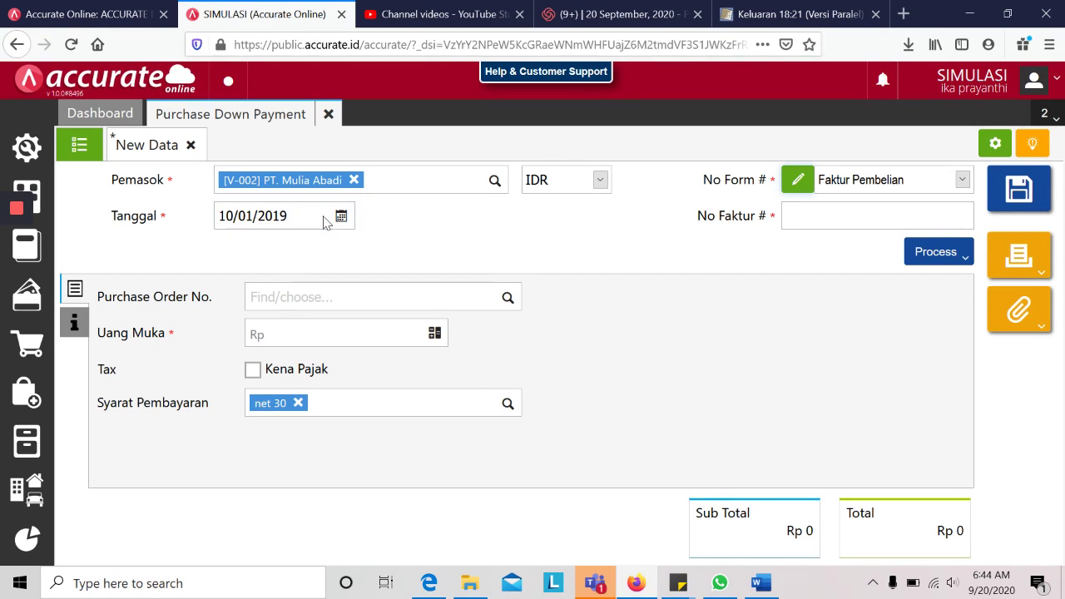
Step: Set the down payment amount (Uang Muka) to Rp 7.500.000, as given in the training module
click(326, 334)
key(alt+Tab)
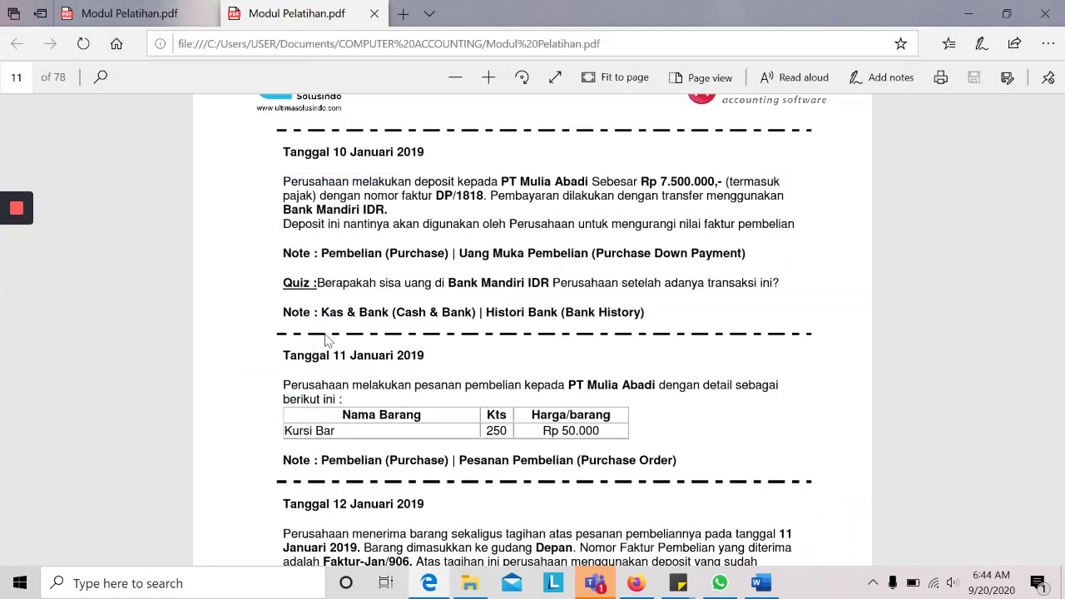
key(alt+Tab)
text(750.000)
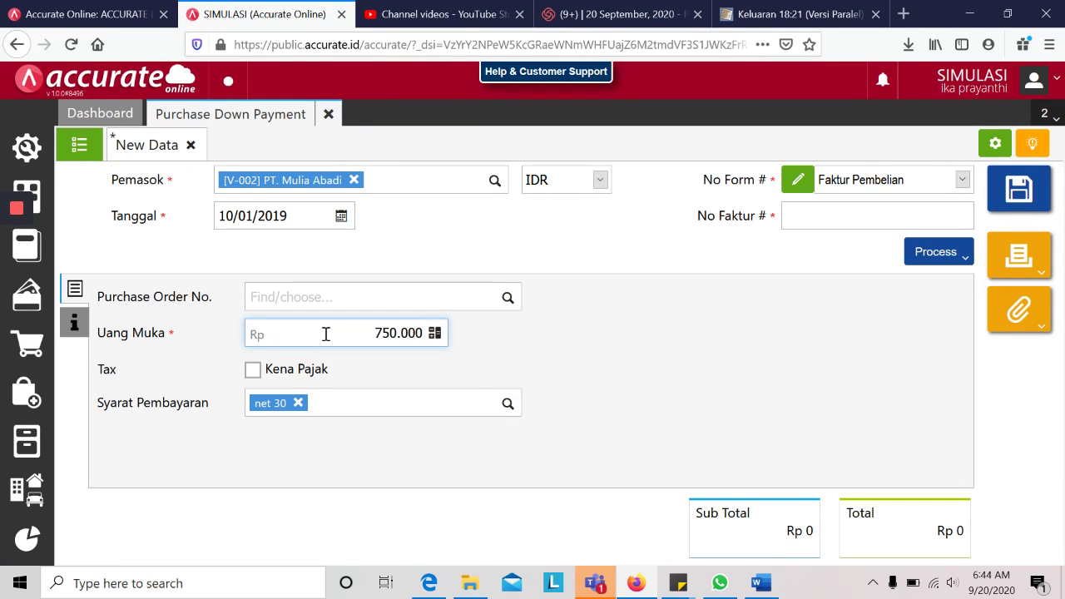
key(Tab)
click(354, 333)
text(00)
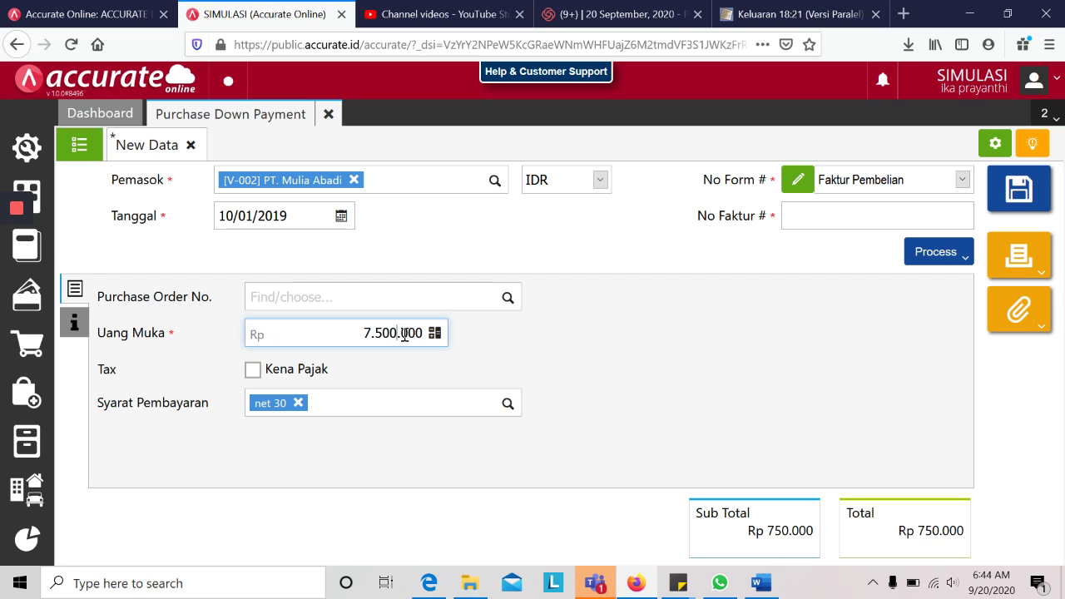
Step: Make the down payment taxable (Kena Pajak) with Pajak Pertambahan Nilai as the VAT
click(252, 370)
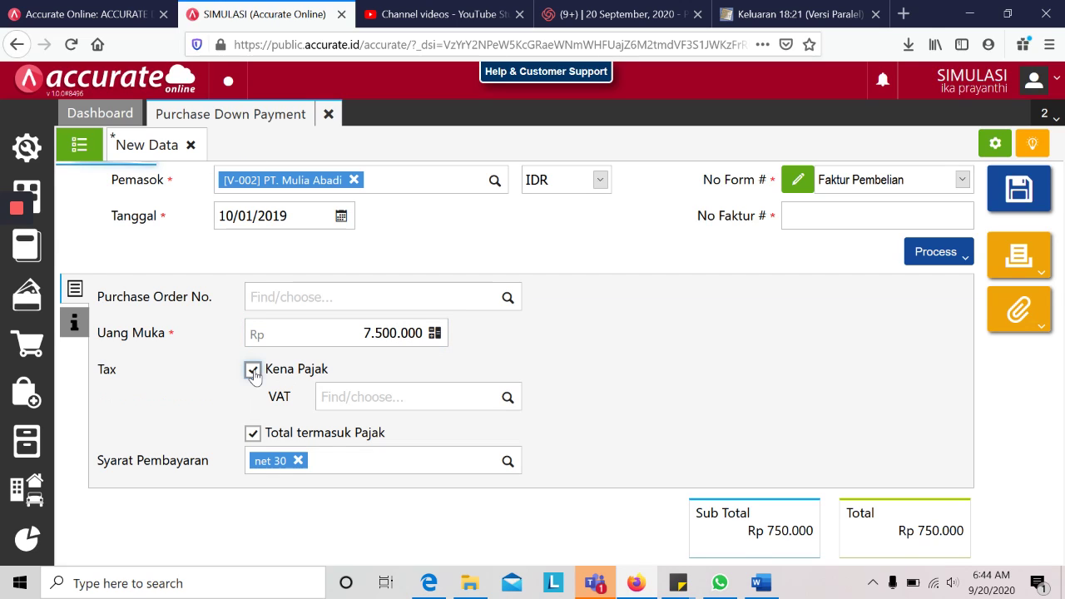
click(507, 402)
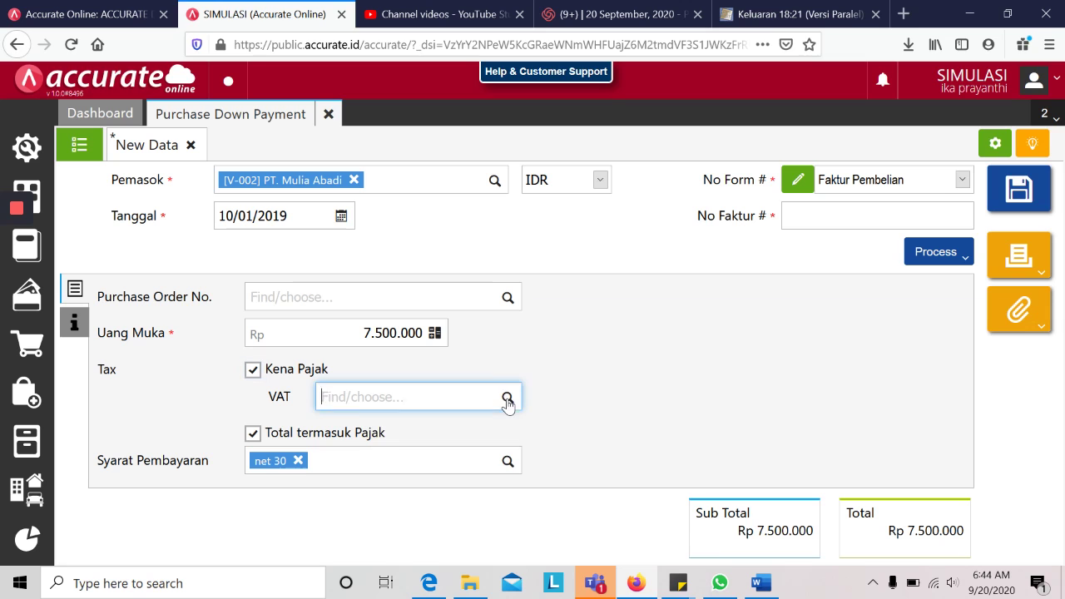
click(488, 435)
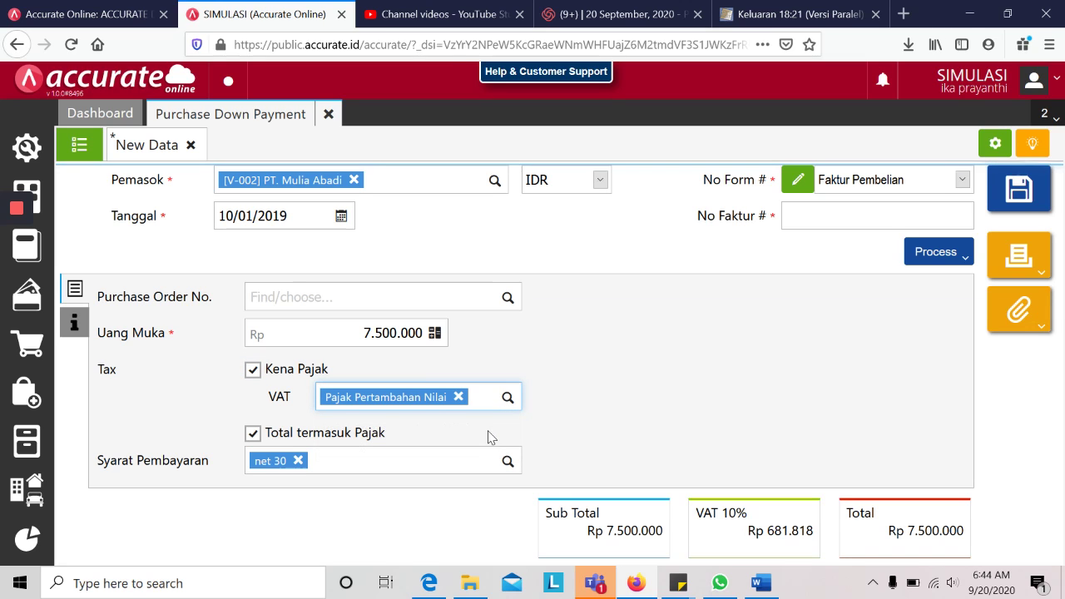
Step: Enter DP/1818 as the down payment's invoice number and process it to a purchase payment
click(792, 218)
key(alt+Tab)
key(alt+Tab)
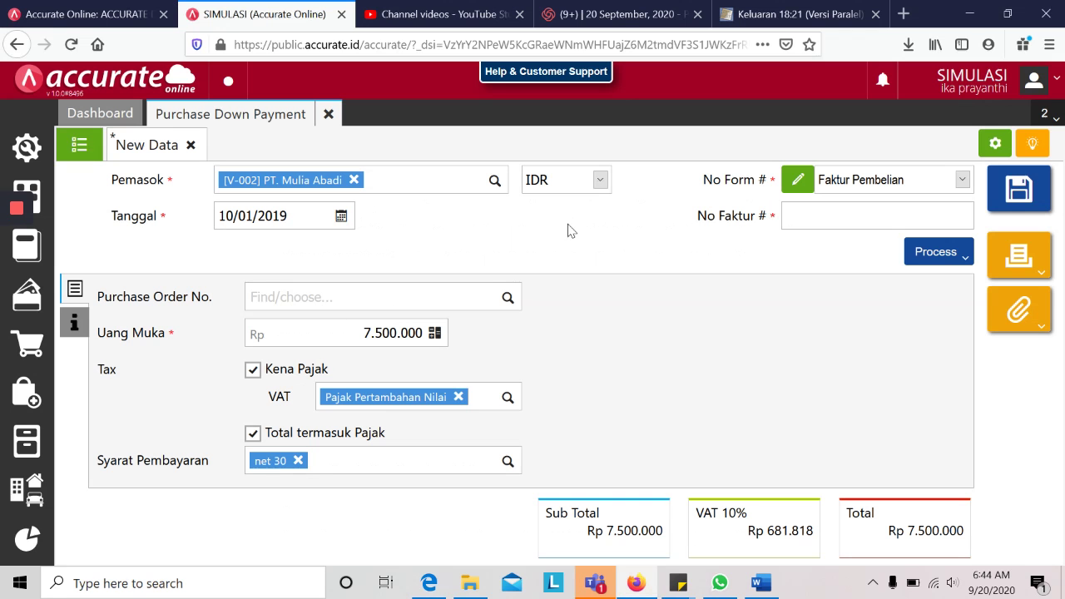
text(DP/1818)
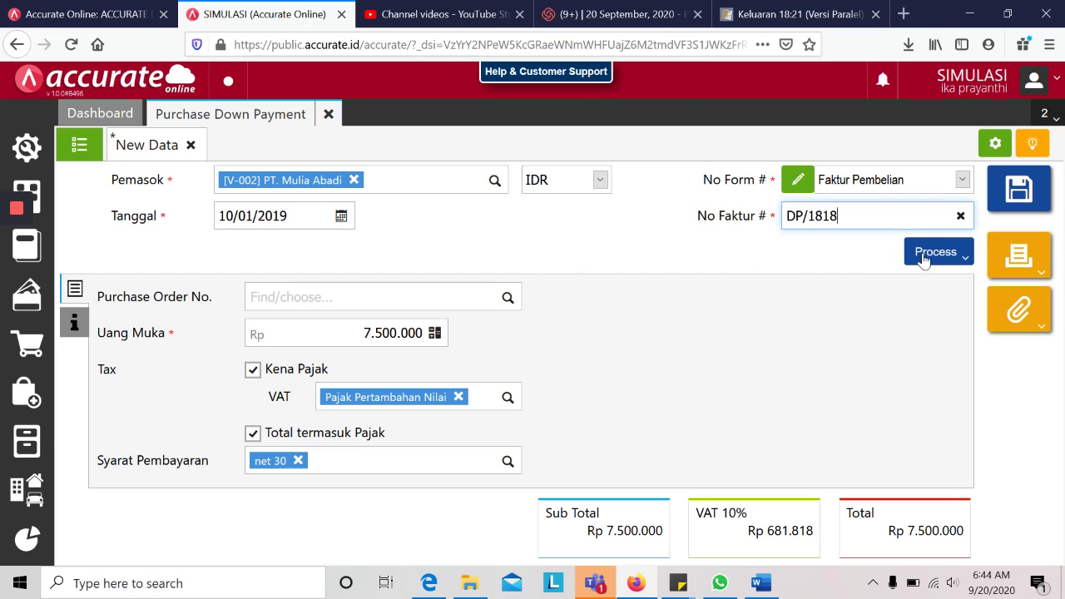
click(957, 263)
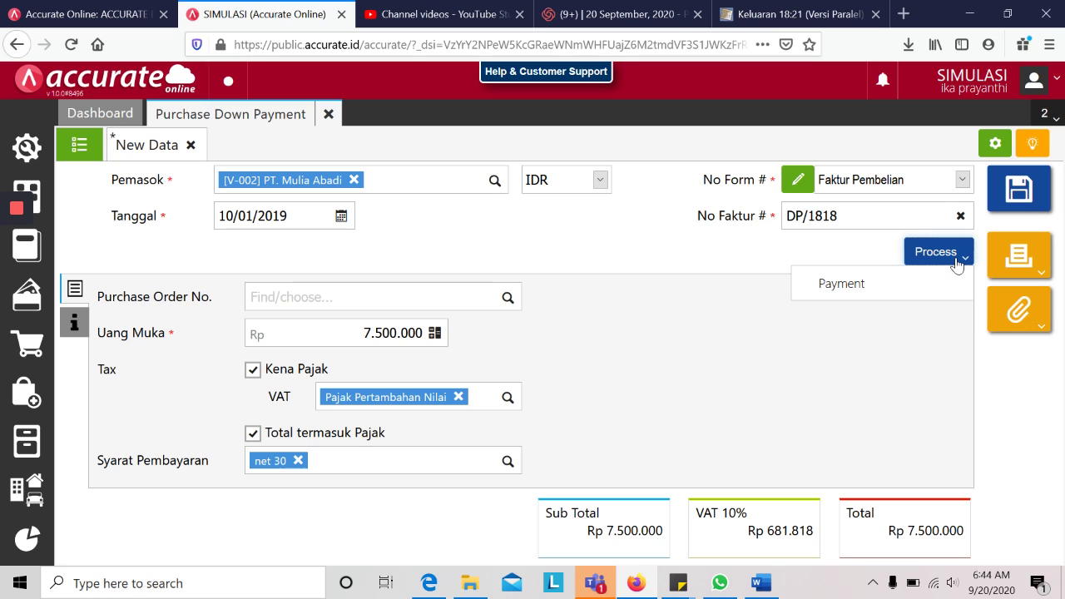
click(894, 296)
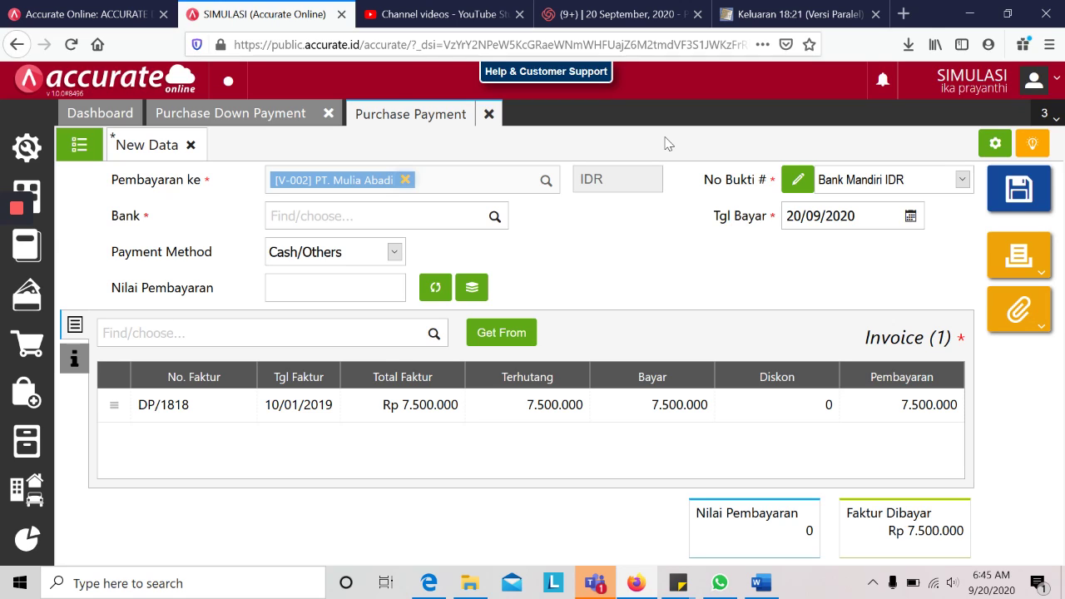
Step: Set the purchase payment's bank to Bank Mandiri IDR and its payment method to Bank Transfer
key(alt+Tab)
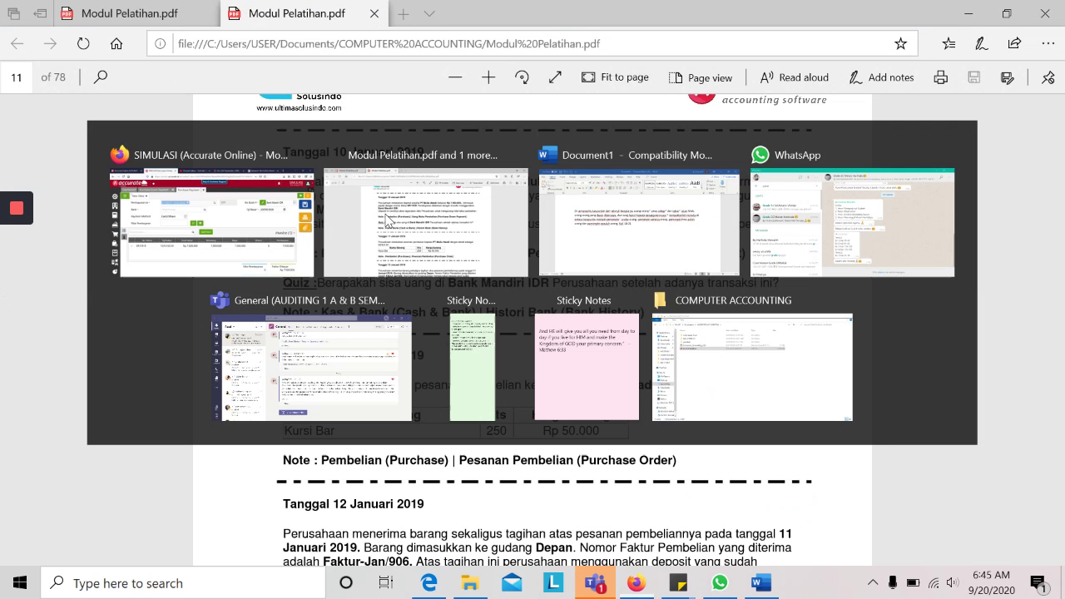
key(alt+Tab)
click(383, 218)
text(mandiri)
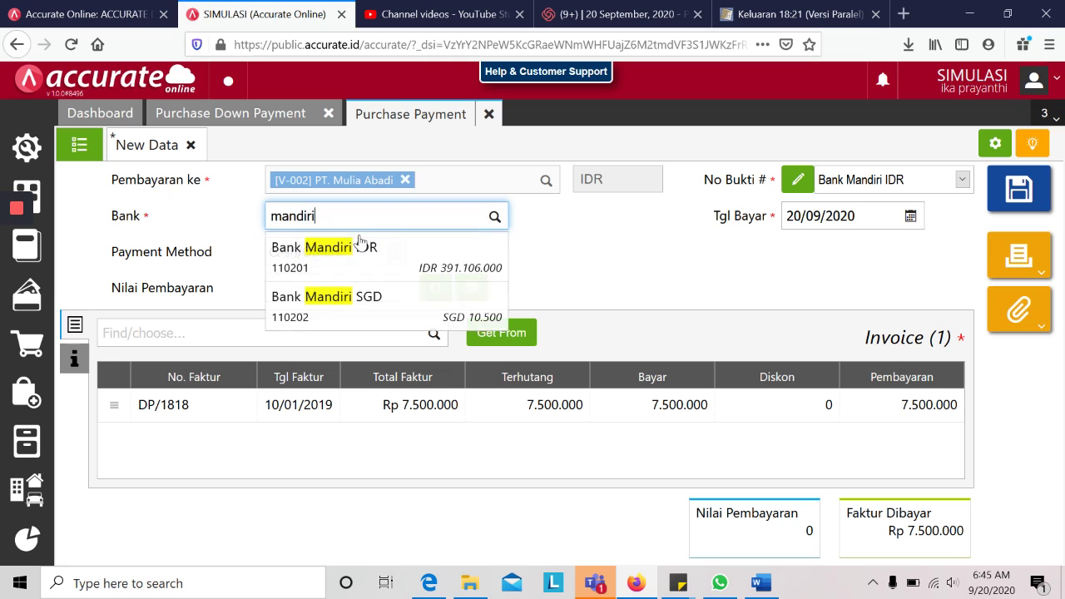
click(357, 243)
key(alt+Tab)
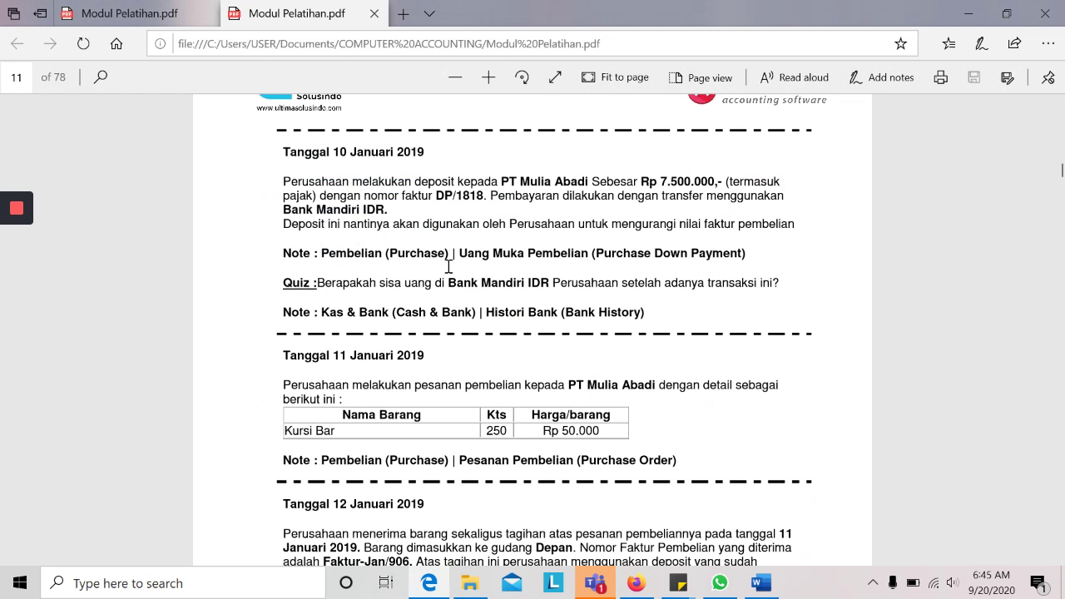
key(alt+Tab)
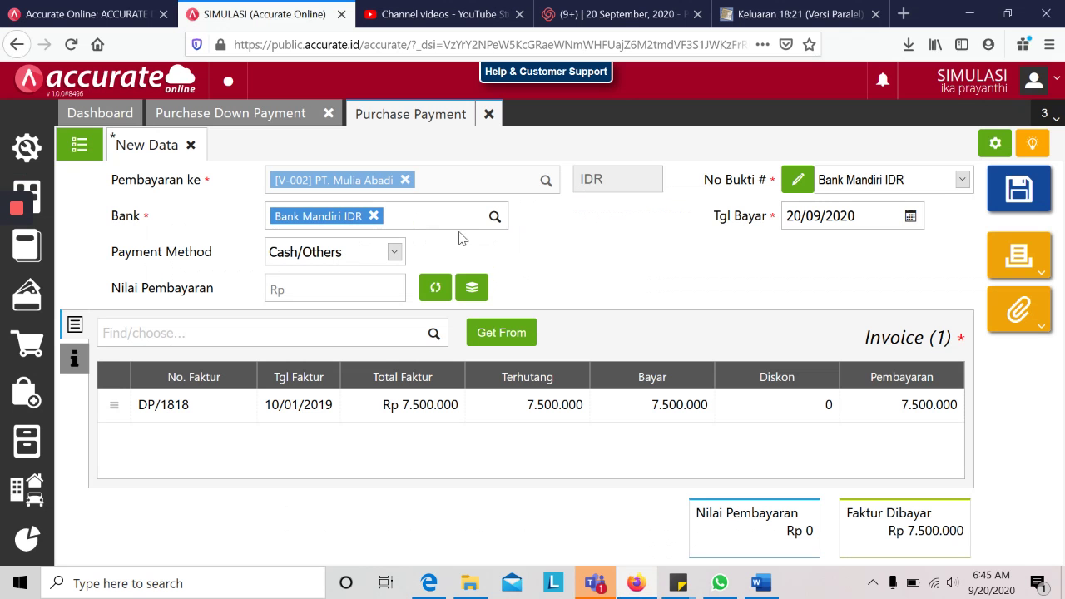
click(388, 260)
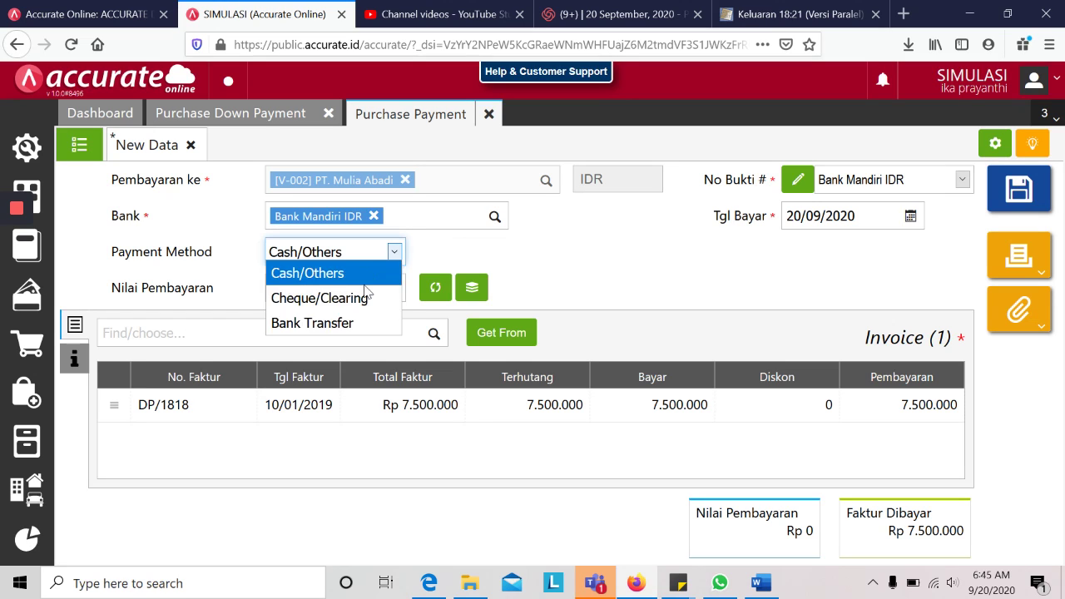
click(349, 329)
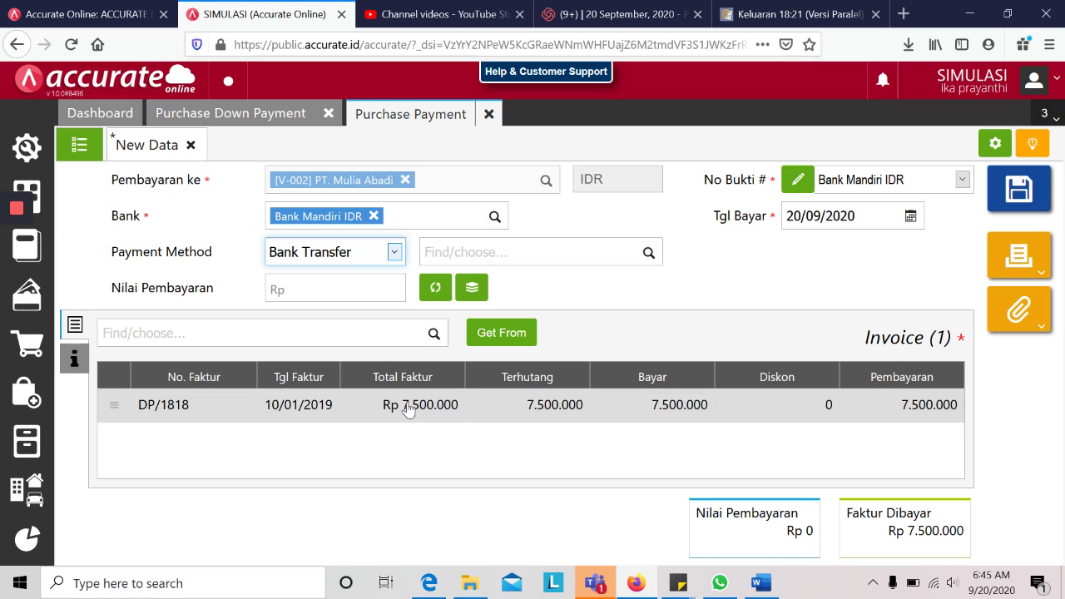
Step: Set the purchase payment's date (Tgl Bayar) to 10/01/2019, matching the down payment's date
click(284, 113)
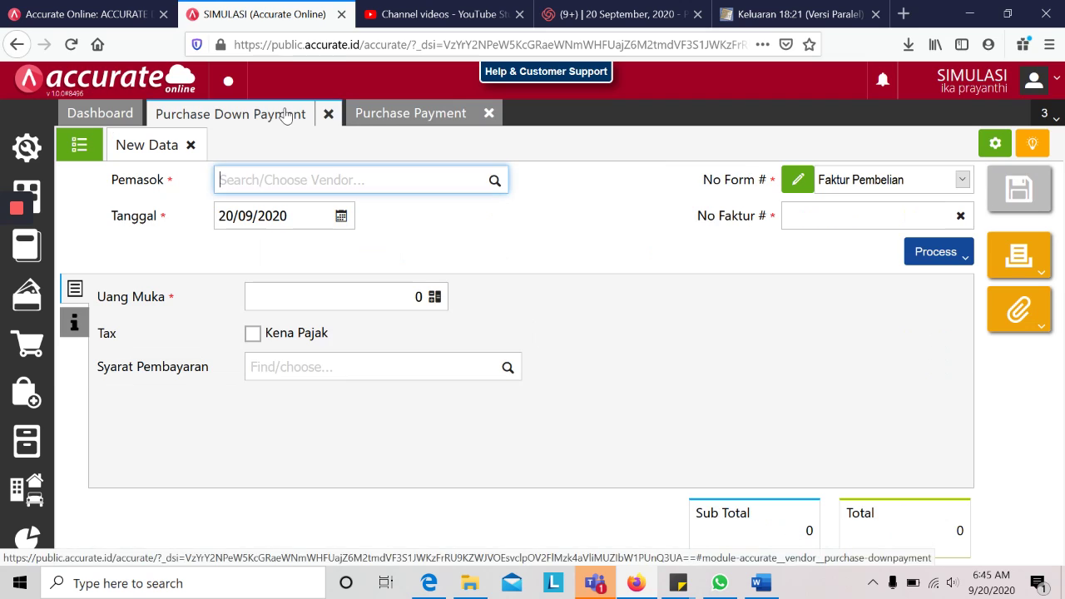
click(389, 115)
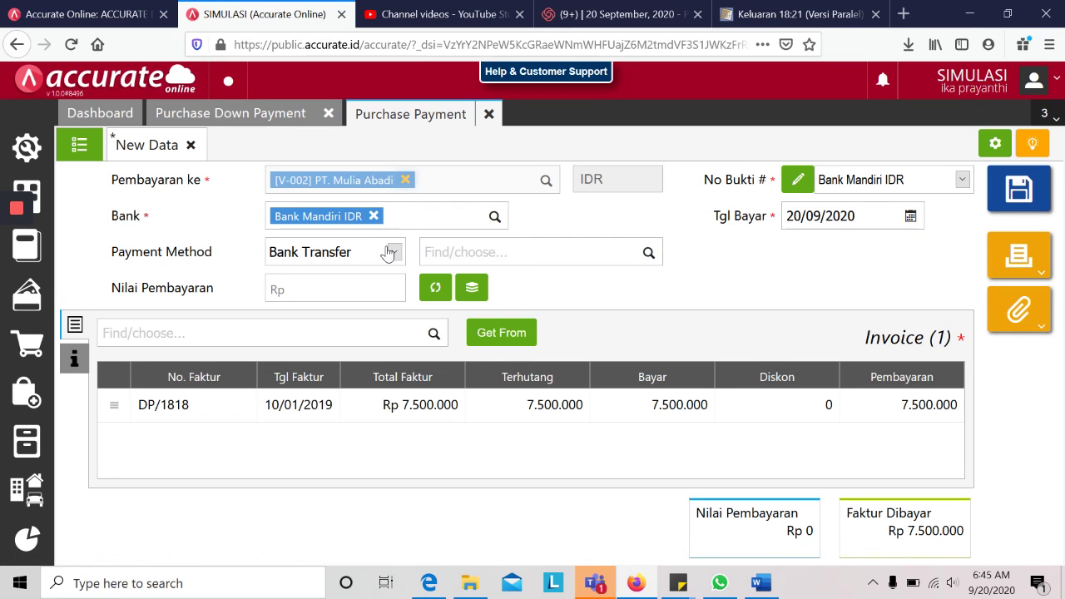
click(827, 213)
key(alt+Tab)
key(alt+Tab)
text(001)
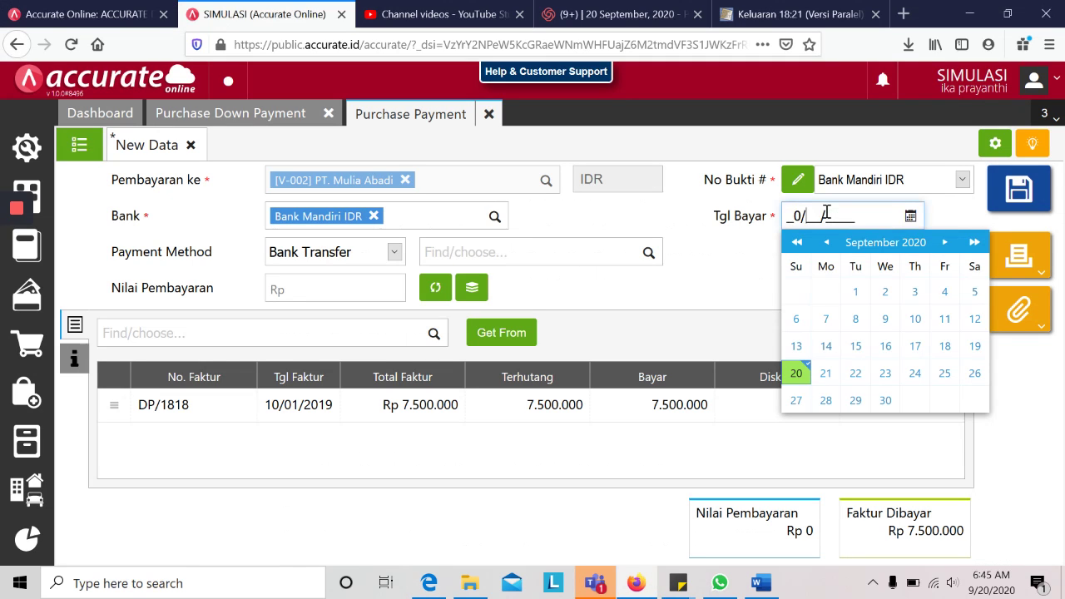
key(BackSpace)
key(BackSpace)
key(BackSpace)
text(10/01/2019)
key(Tab)
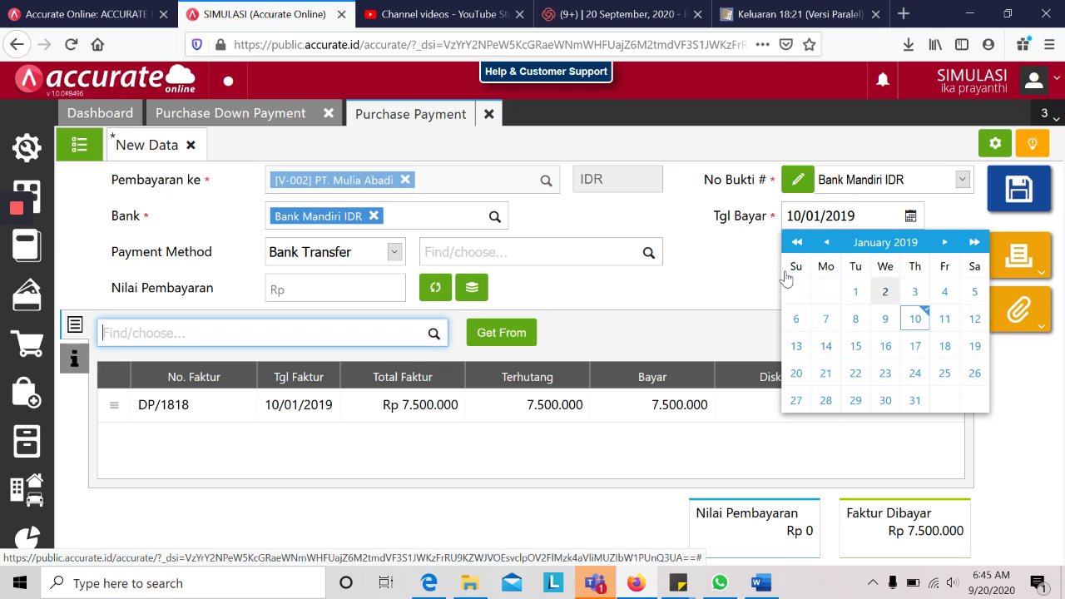
click(744, 275)
Step: Fill in the payment amount (Nilai Pembayaran) of Rp 7.500.000 from the DP/1818 invoice and save the purchase payment
click(429, 291)
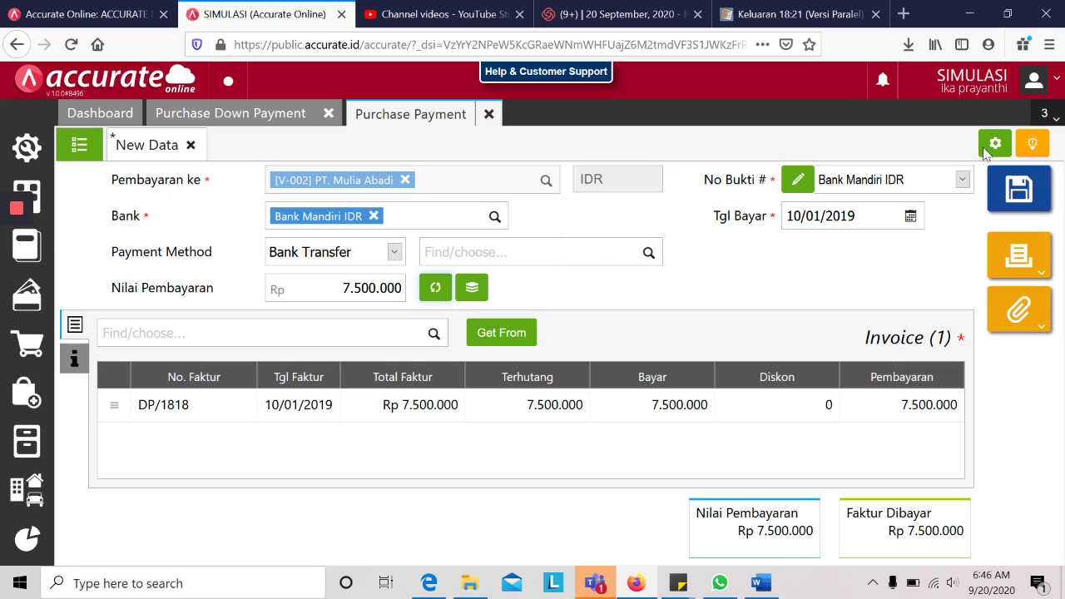
click(1018, 200)
click(1019, 203)
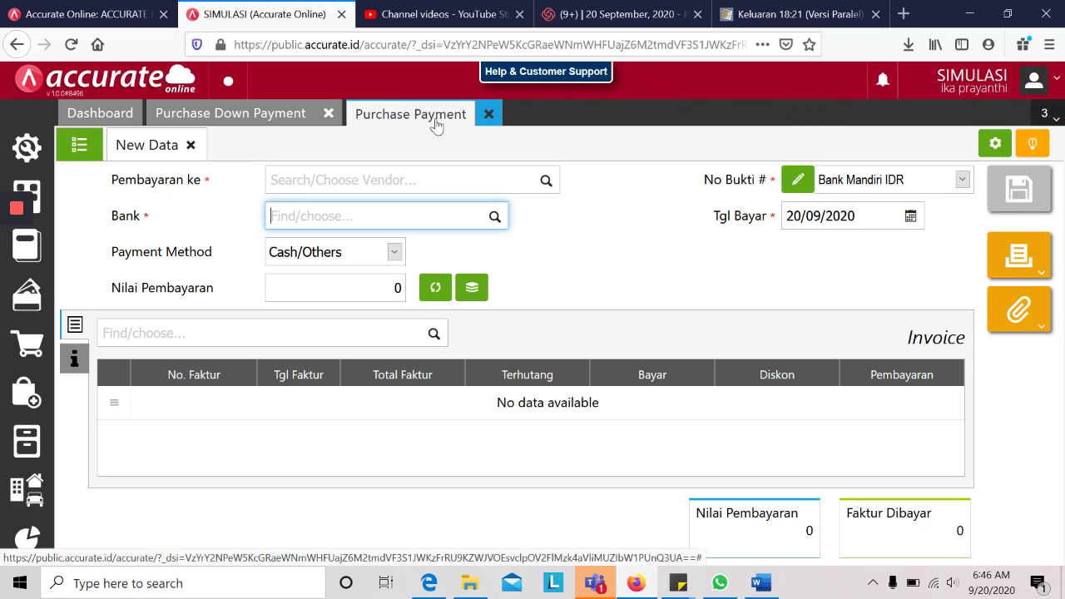
Step: Open the saved 10/01/2019 payment from the purchase payment list and examine its journal detail
click(82, 146)
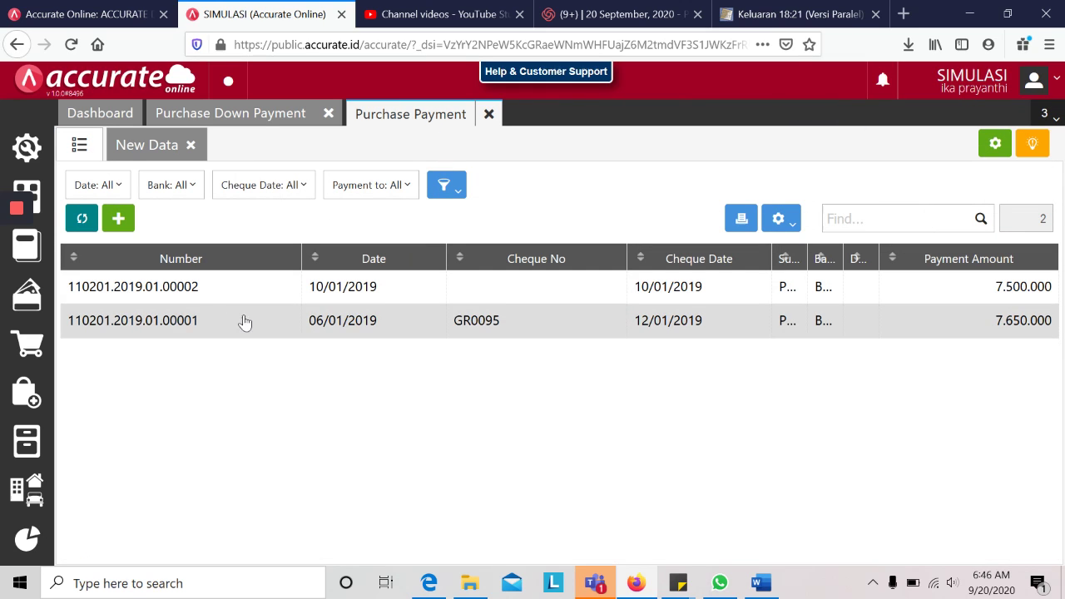
click(179, 267)
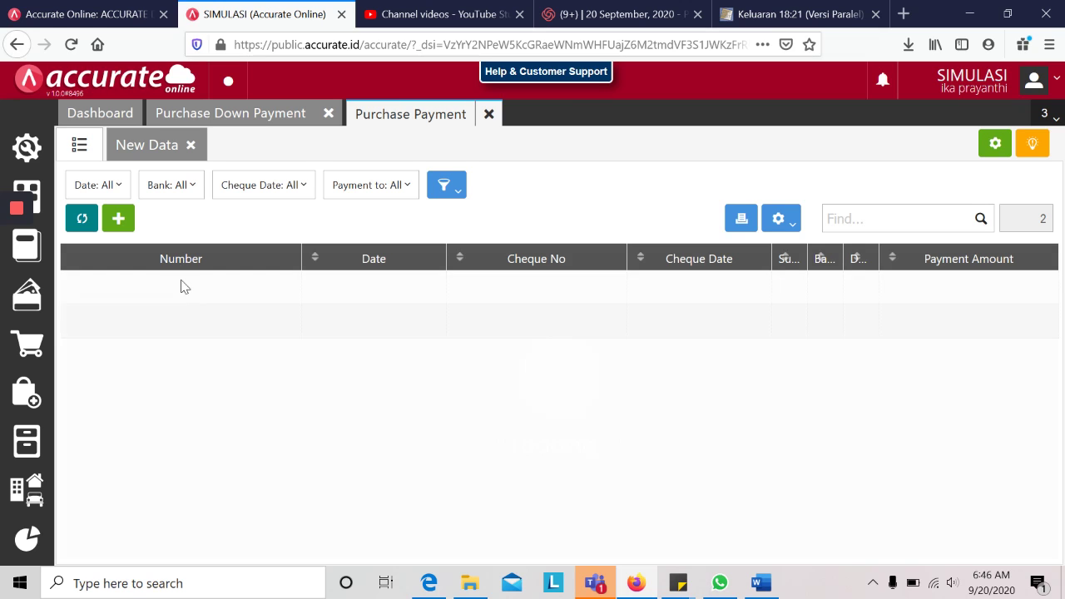
click(165, 325)
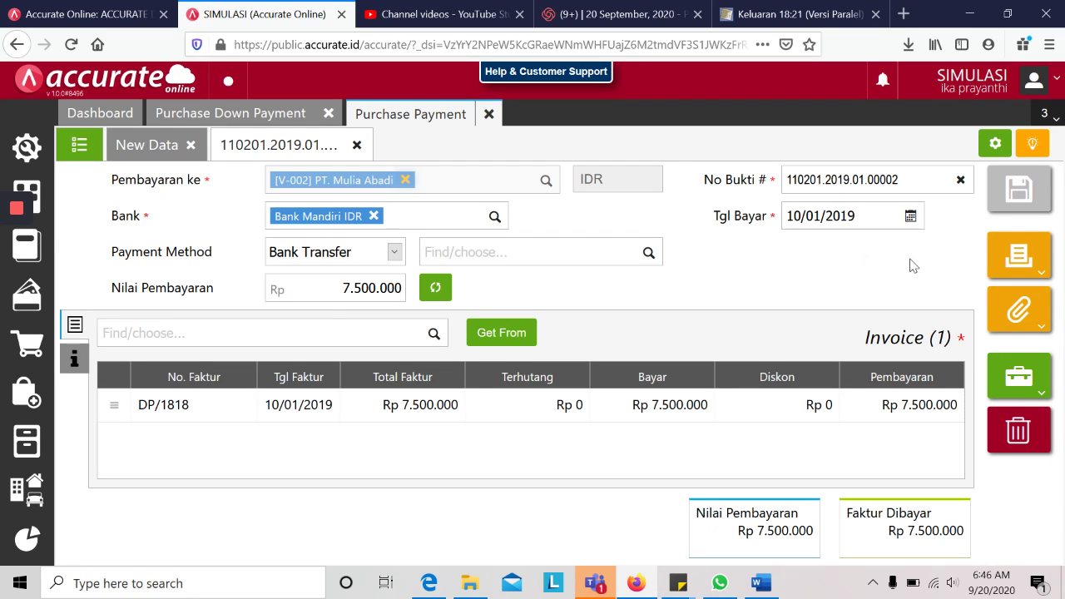
click(1017, 378)
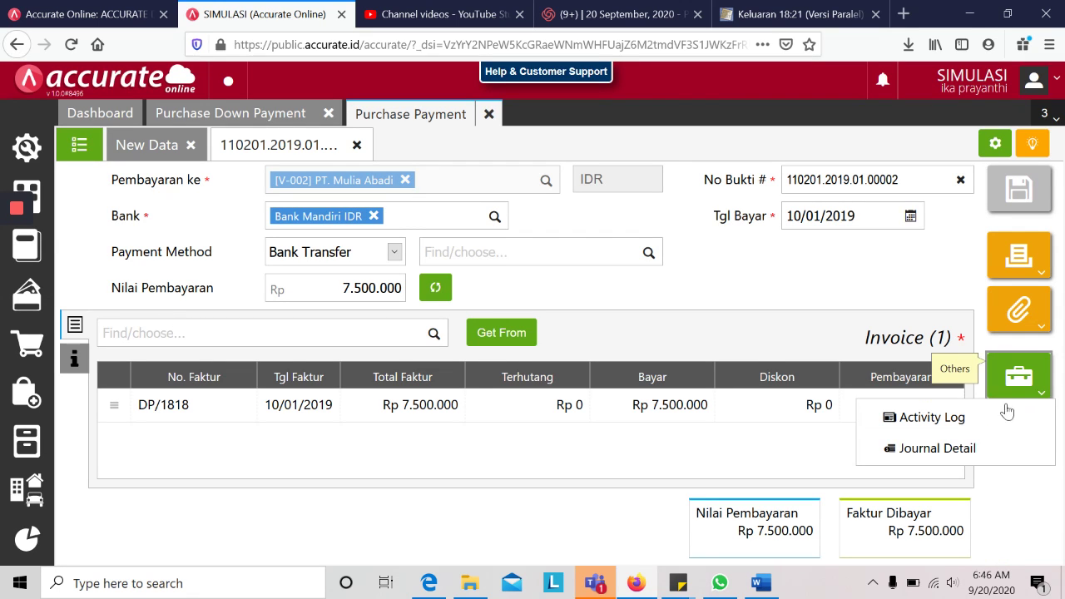
click(956, 449)
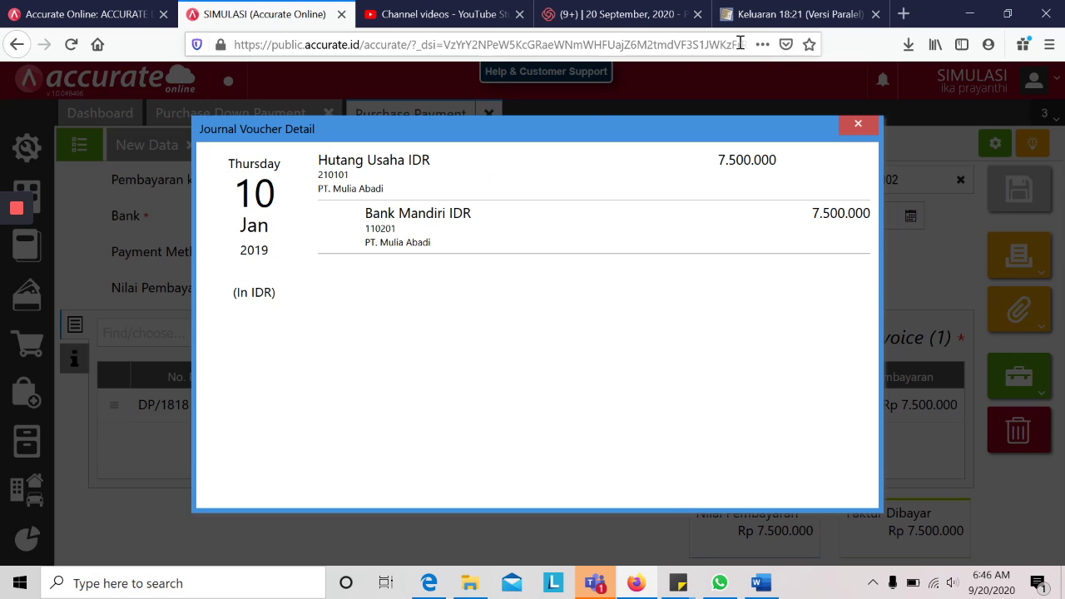
click(855, 127)
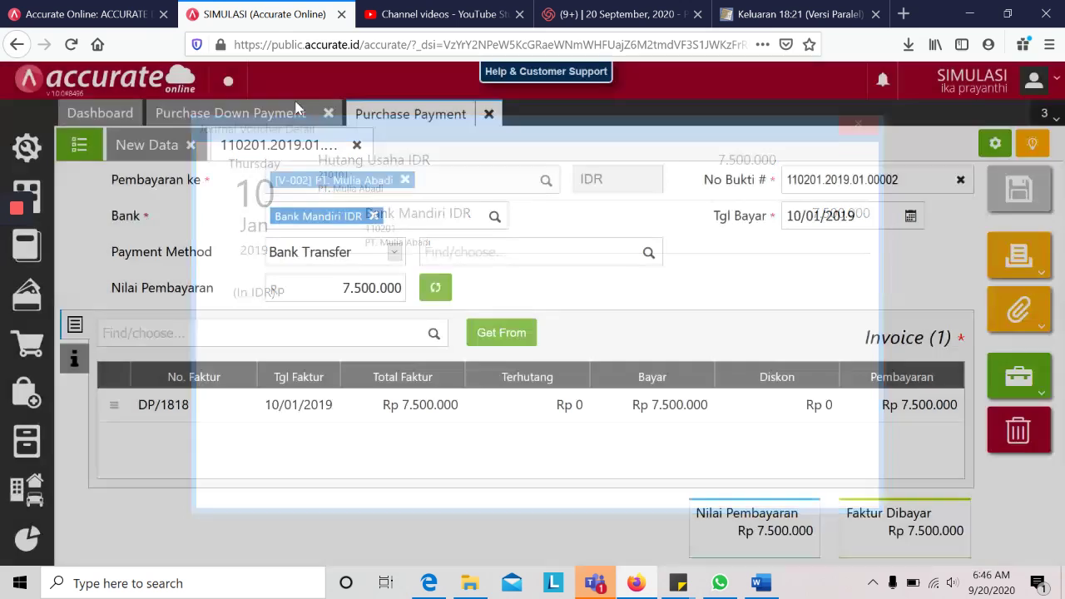
Step: Open the DP/1818 down payment from the purchase down payment list and examine its journal detail
click(286, 123)
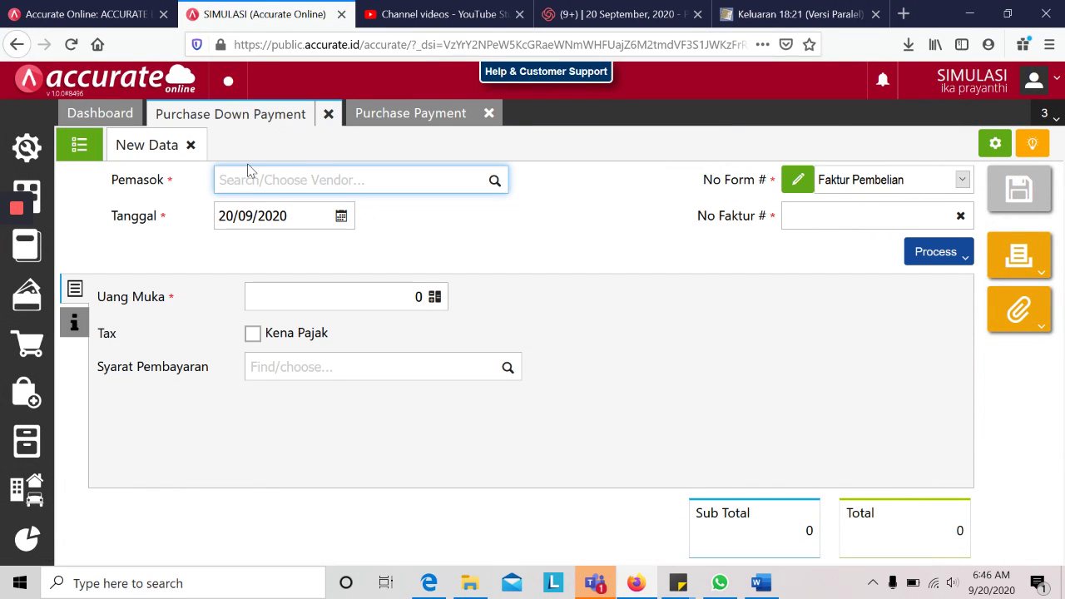
click(80, 148)
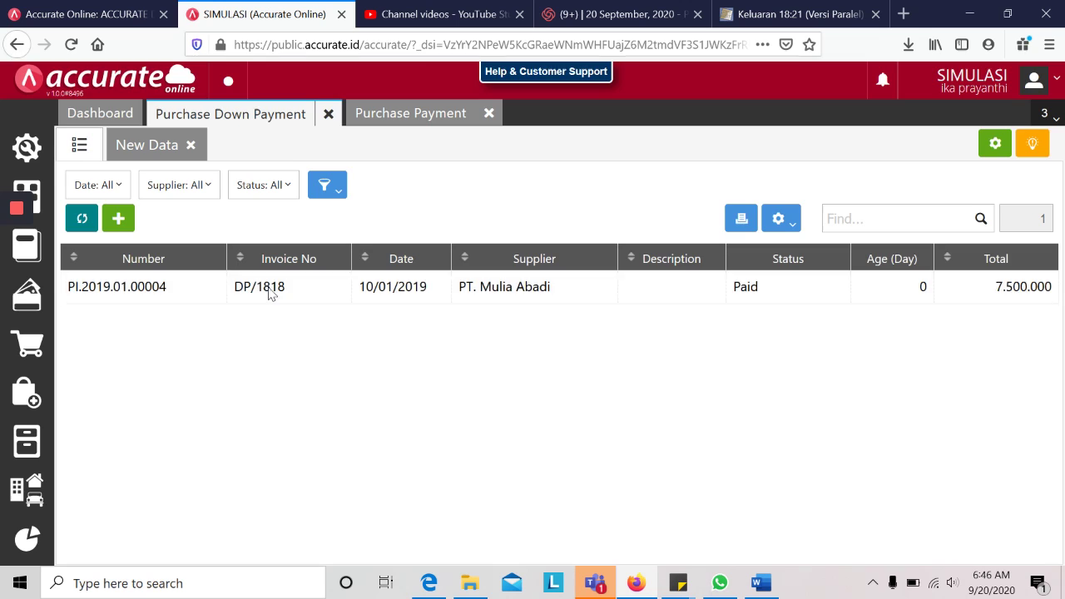
click(271, 291)
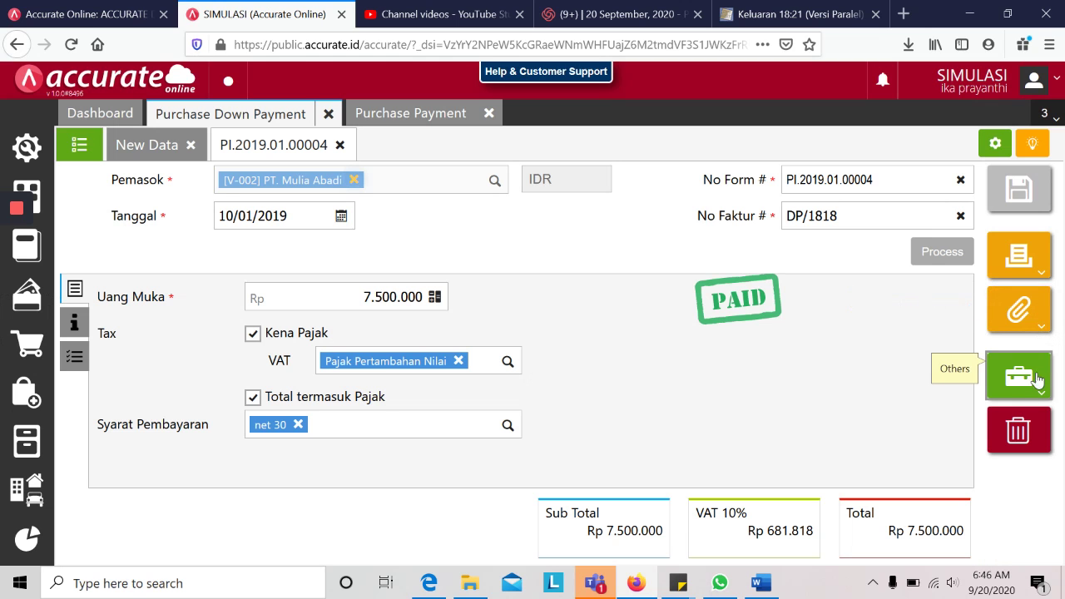
click(1037, 384)
click(949, 480)
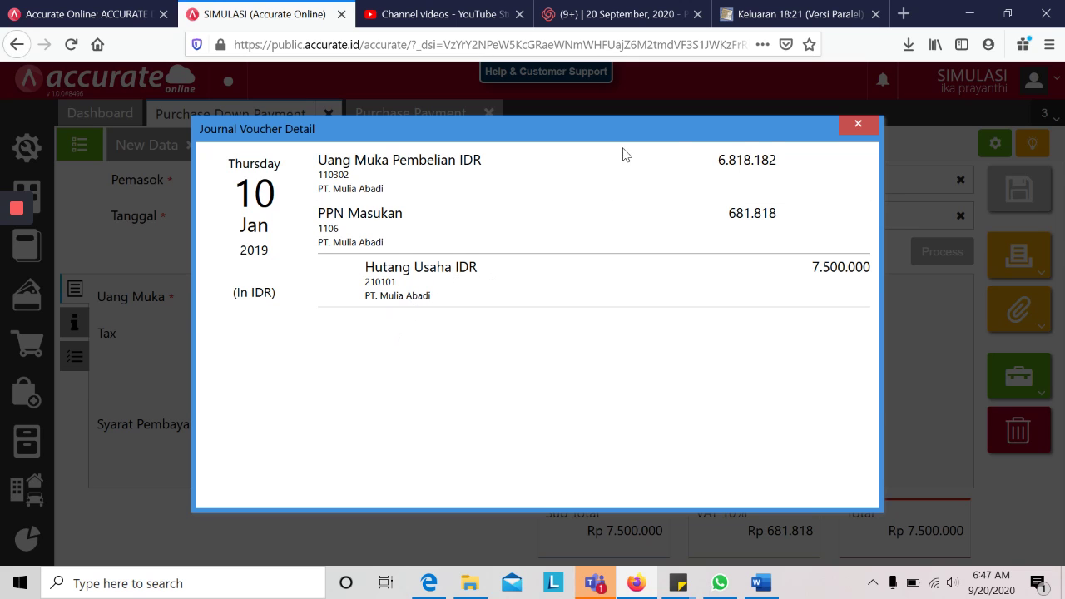
click(859, 124)
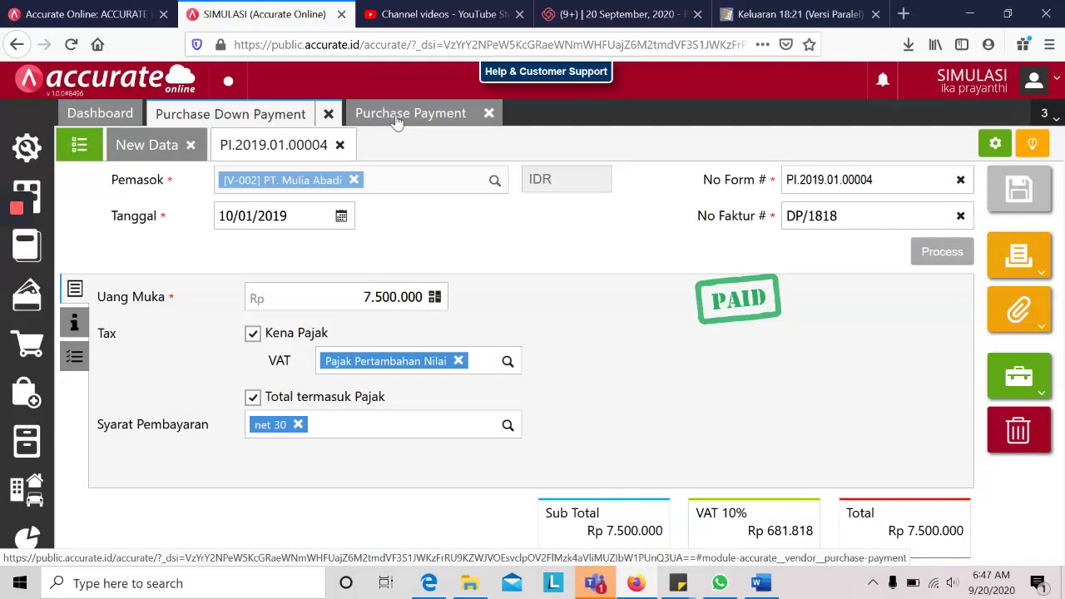
Step: Return to the purchase payment and review its journal accounts again for comparison with the down payment's journal
click(395, 119)
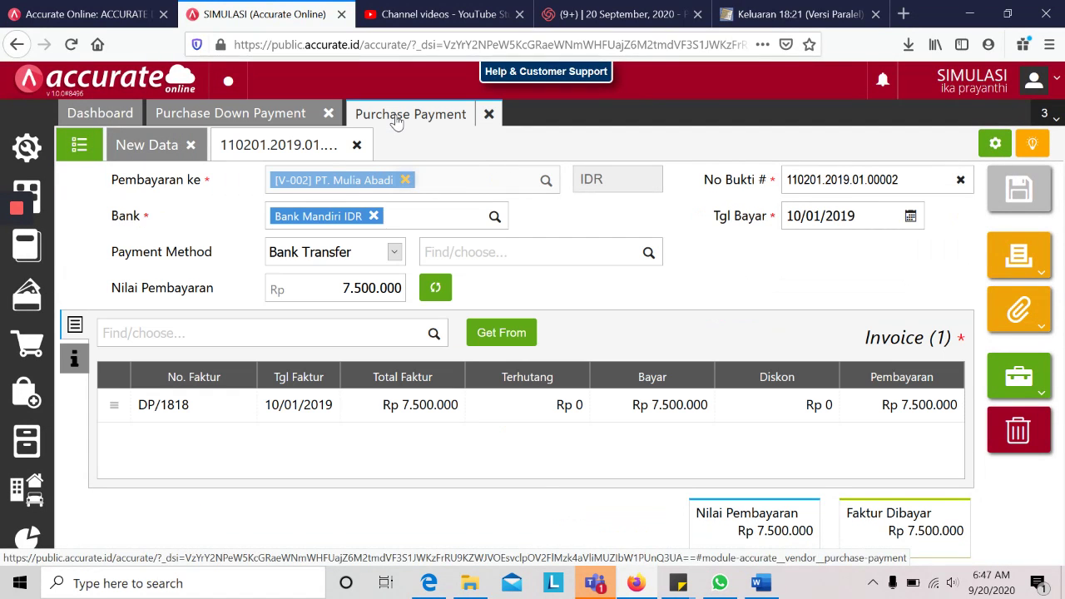
click(1043, 387)
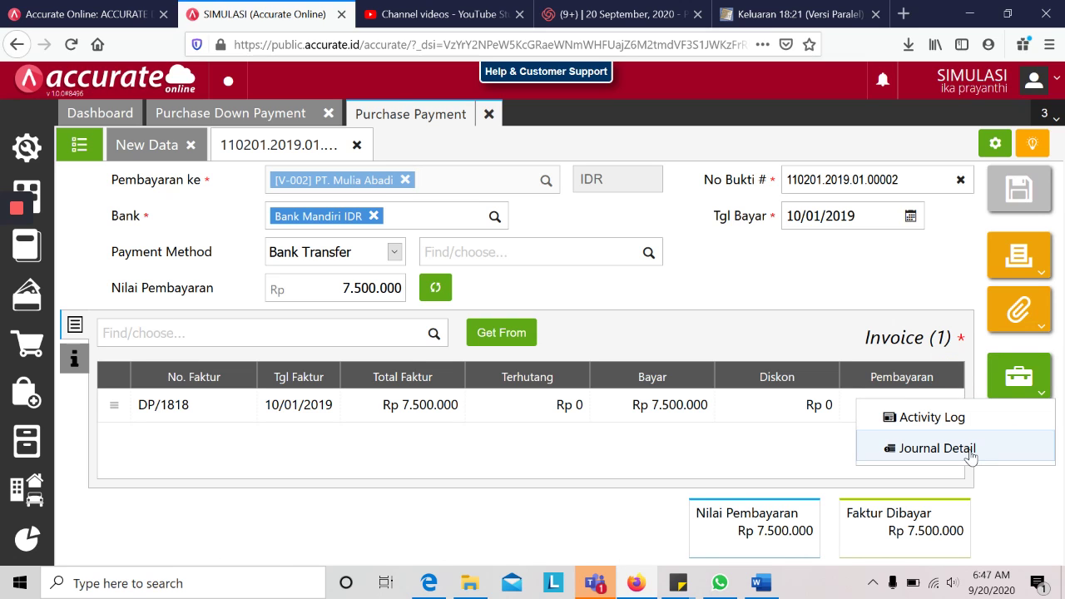
click(968, 450)
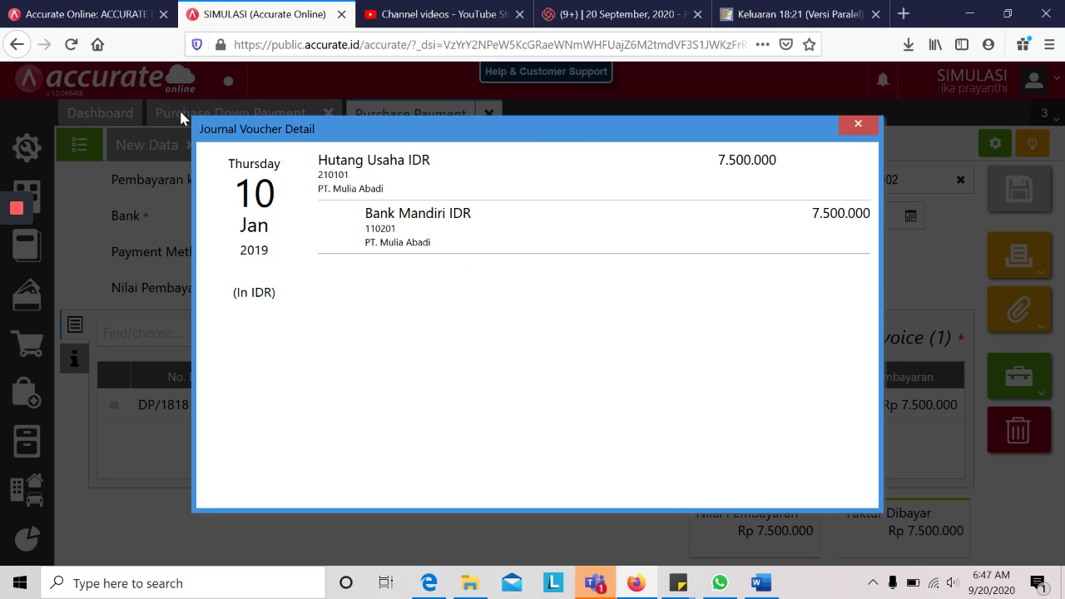
click(860, 125)
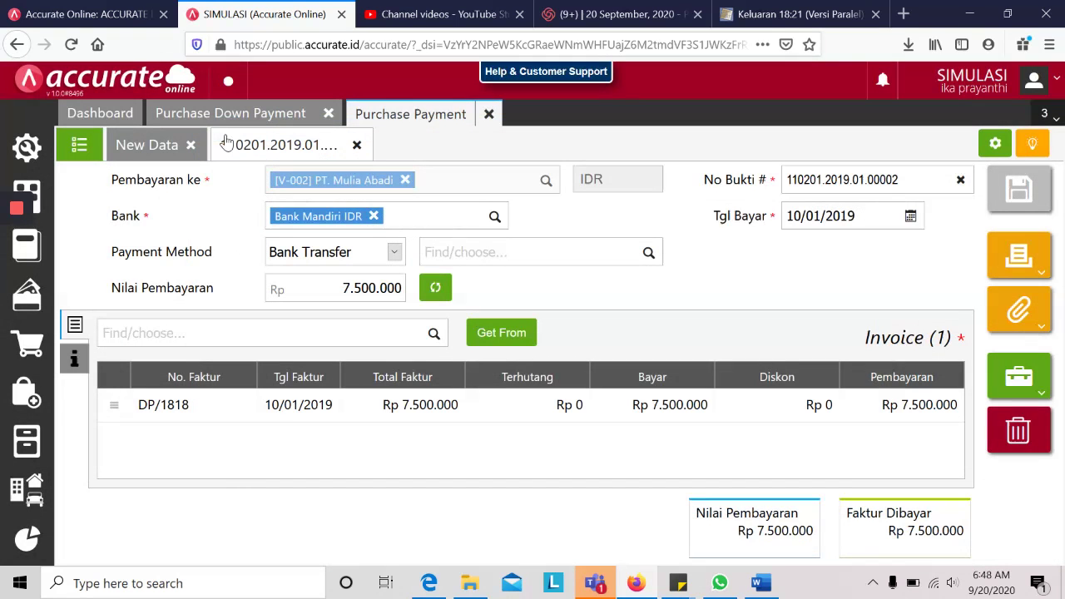
Step: Go back to the DP/1818 down payment and review its journal entries once more
click(223, 112)
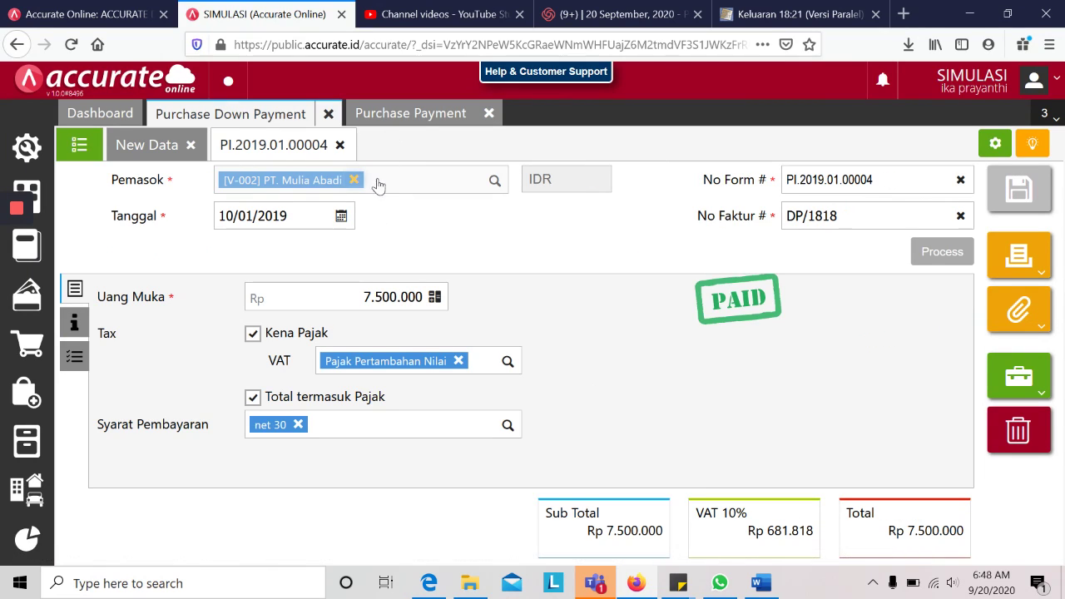
click(1041, 390)
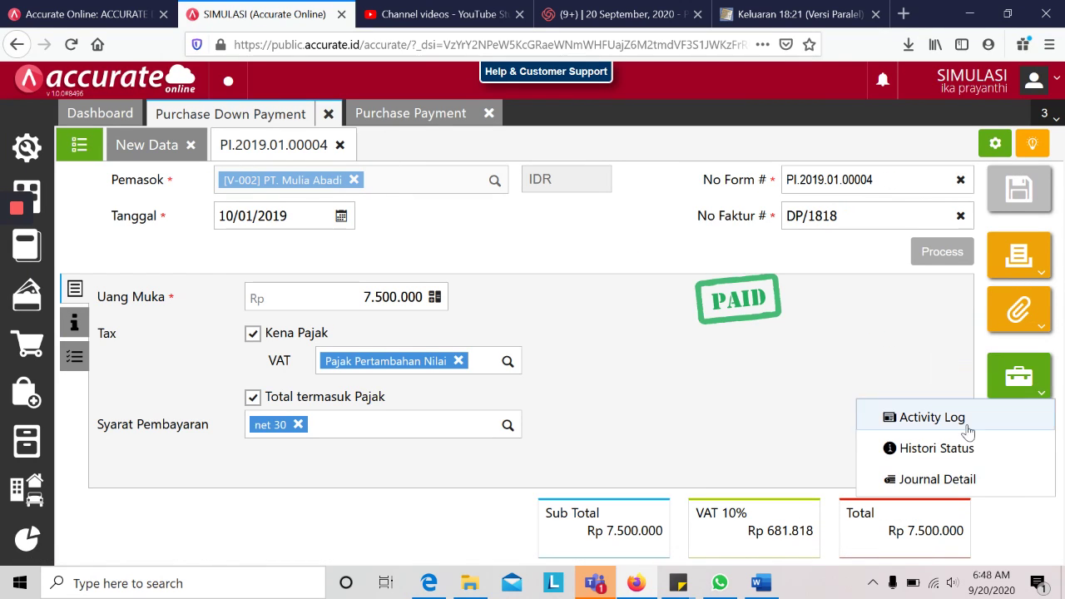
click(956, 487)
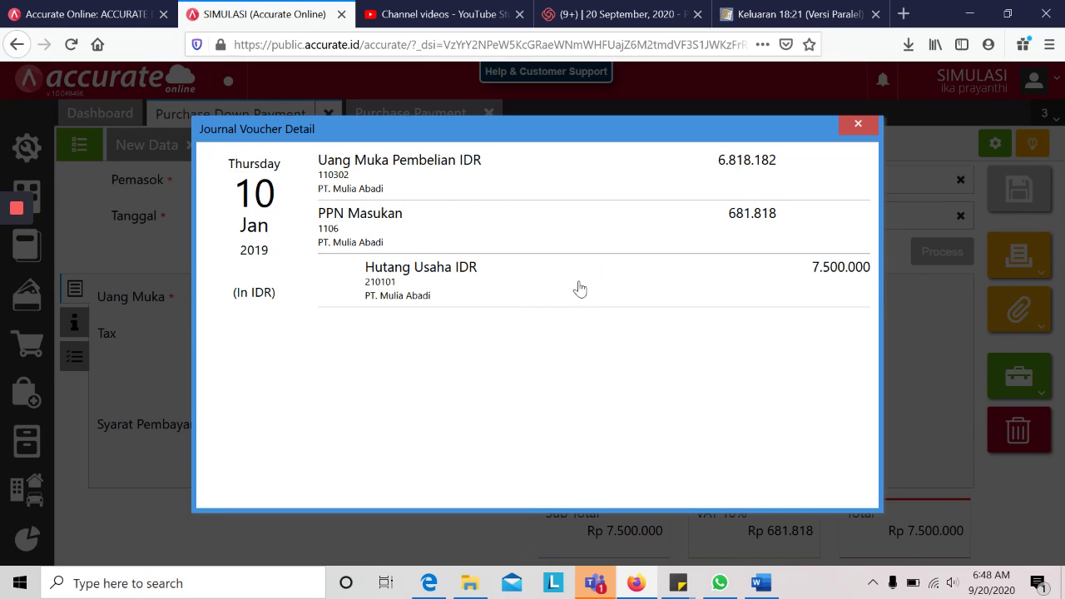
click(857, 135)
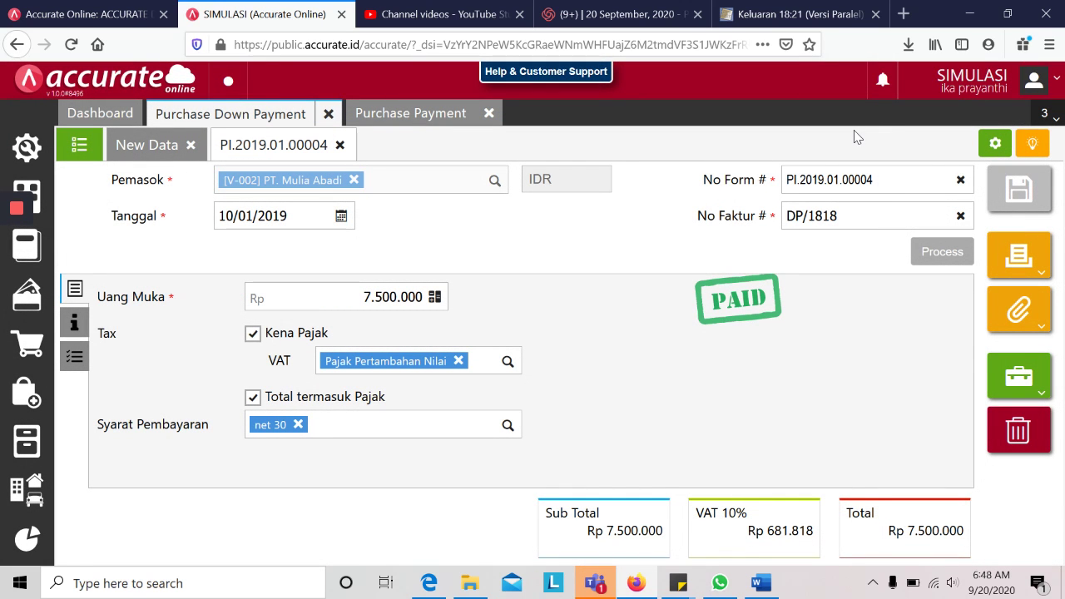
Step: Close the purchase payment and down payment records, and read the 10 January quiz in the Modul Pelatihan PDF
click(489, 113)
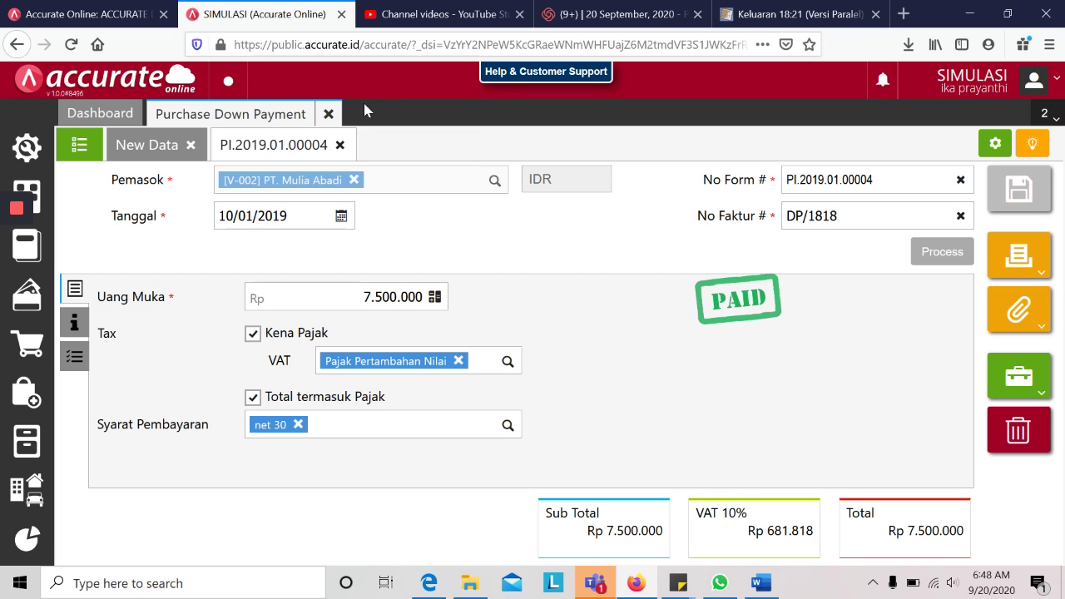
click(329, 114)
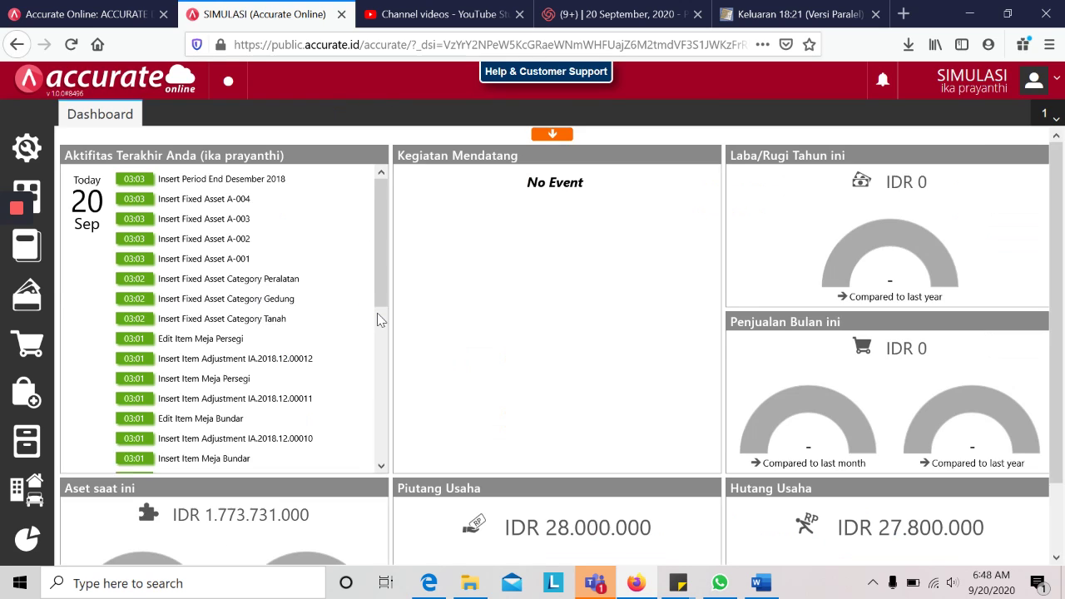
key(alt+Tab)
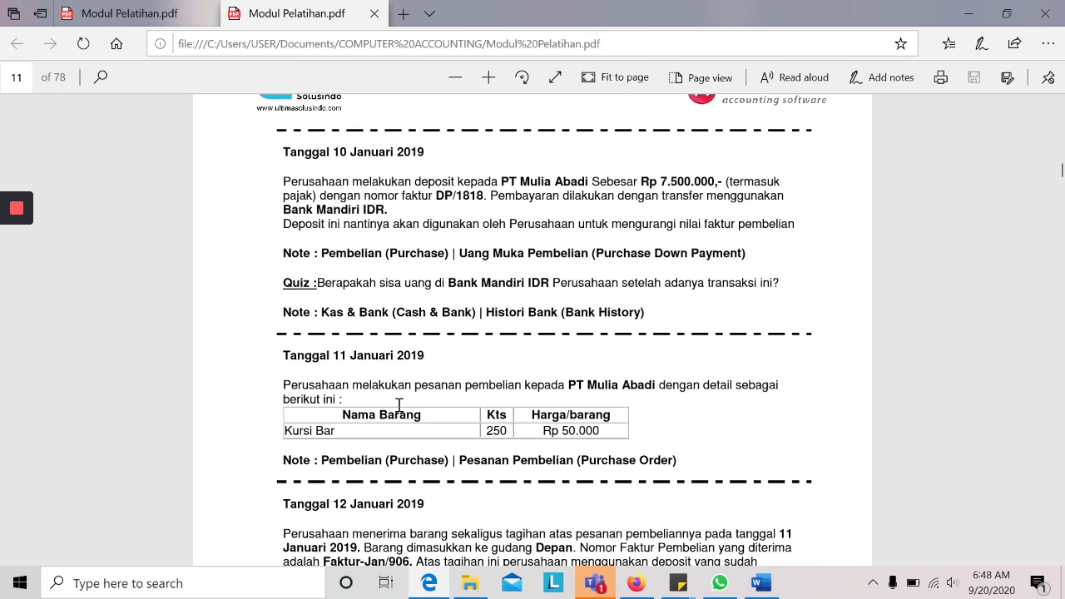
scroll(399, 405, down, 1)
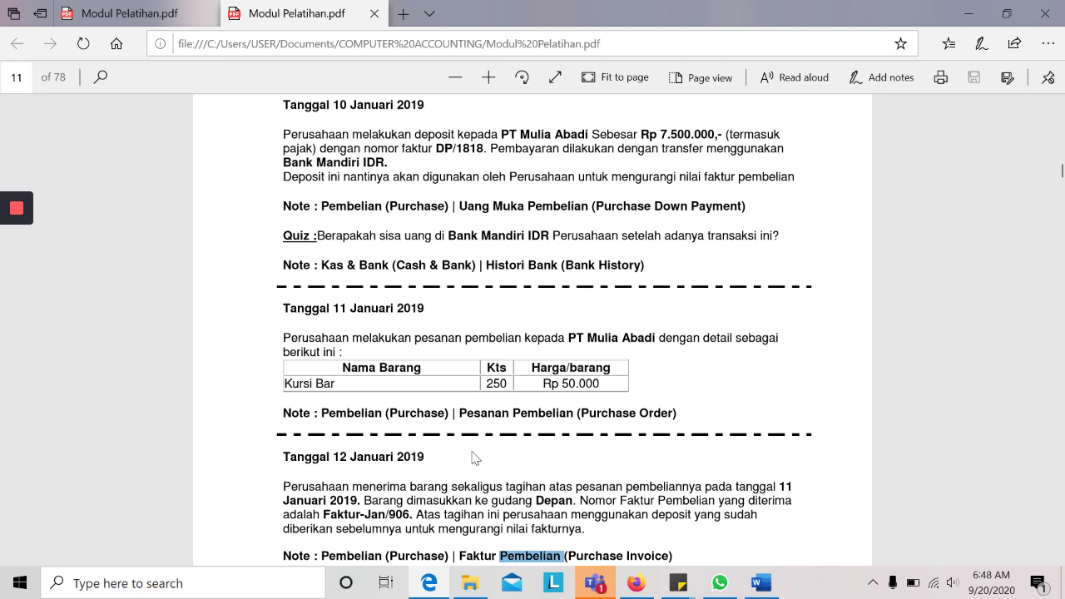
Step: Switch back to Accurate Online and open the Bank History for Bank Mandiri IDR
click(638, 585)
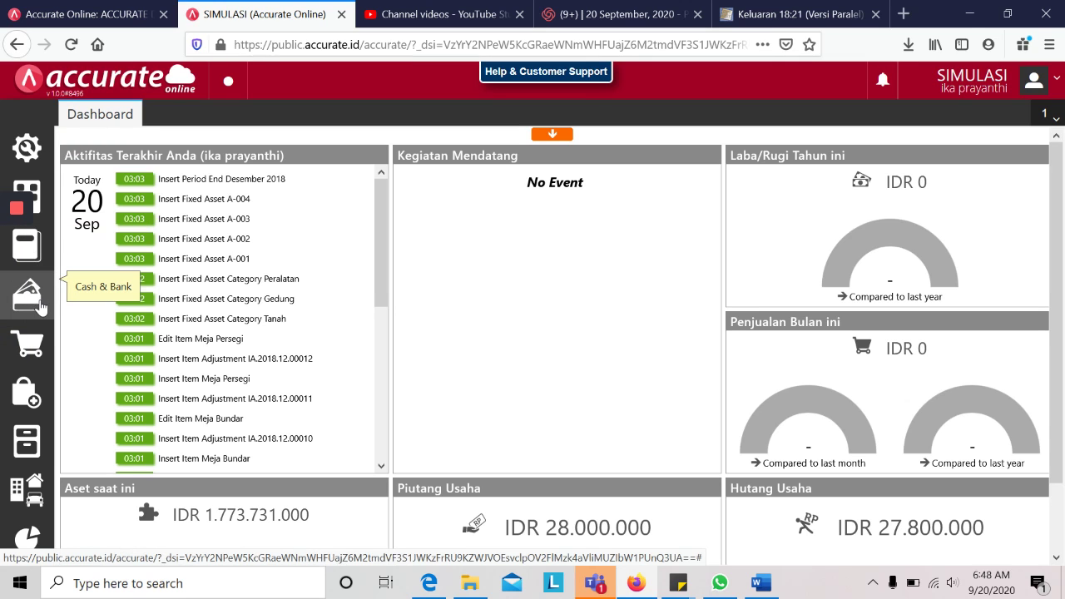
click(39, 304)
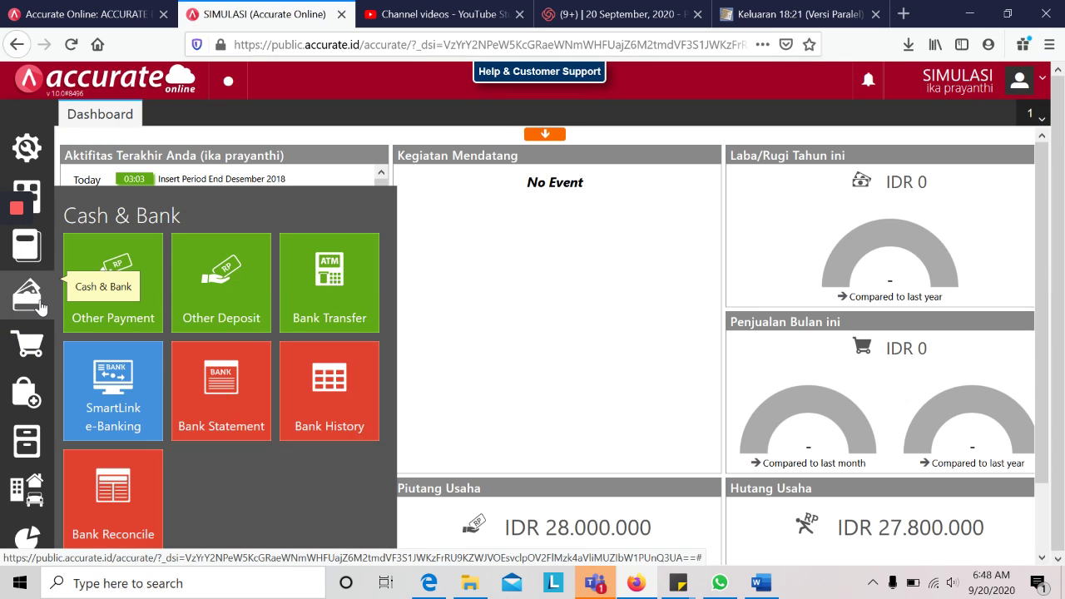
click(321, 388)
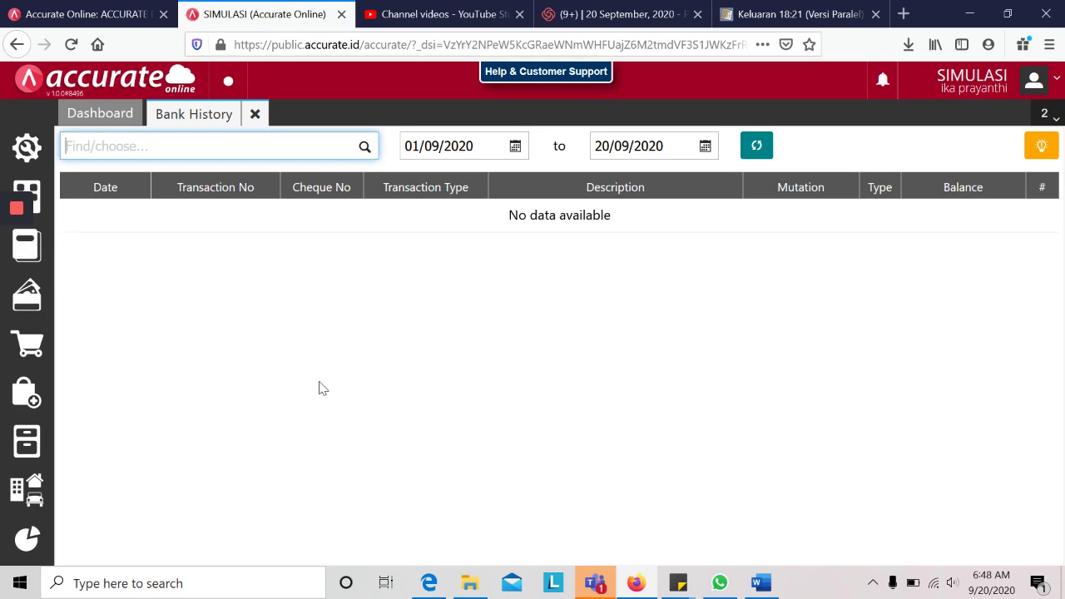
text(010)
key(BackSpace)
key(BackSpace)
key(BackSpace)
key(BackSpace)
text(mandiri)
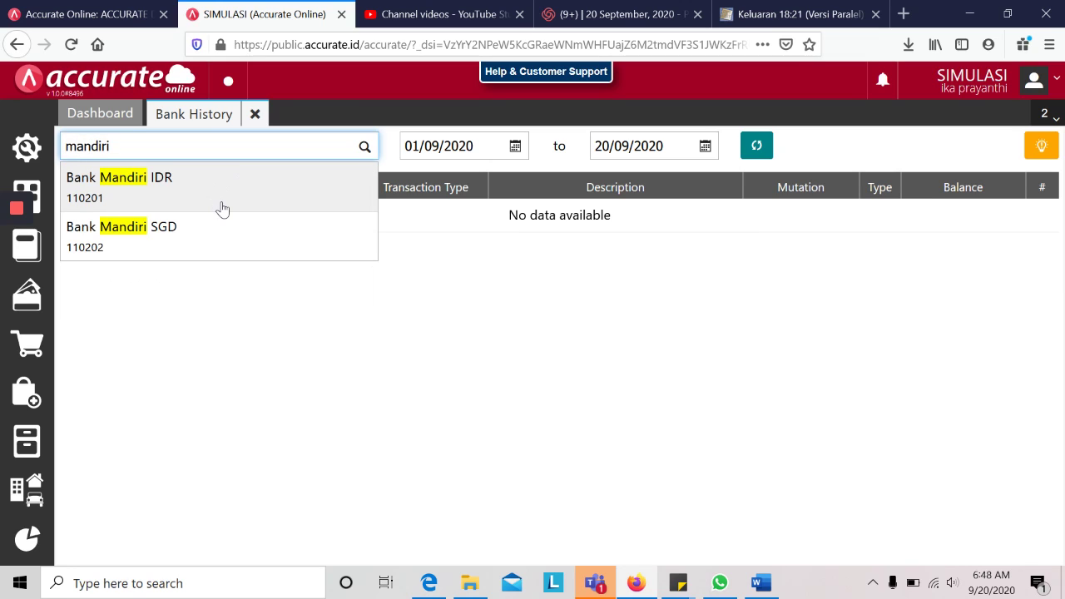
click(218, 205)
Step: Set the bank history period from 01/01/2019 to 10/01/2019
click(443, 152)
text(01/01/201)
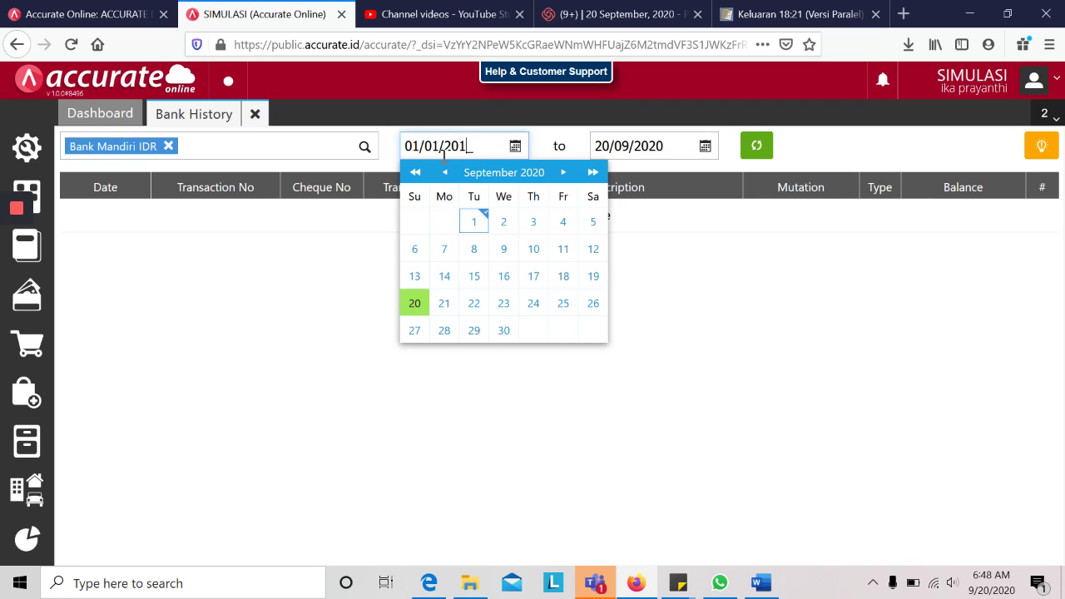
text(9)
key(Tab)
text(10/01/201)
key(Tab)
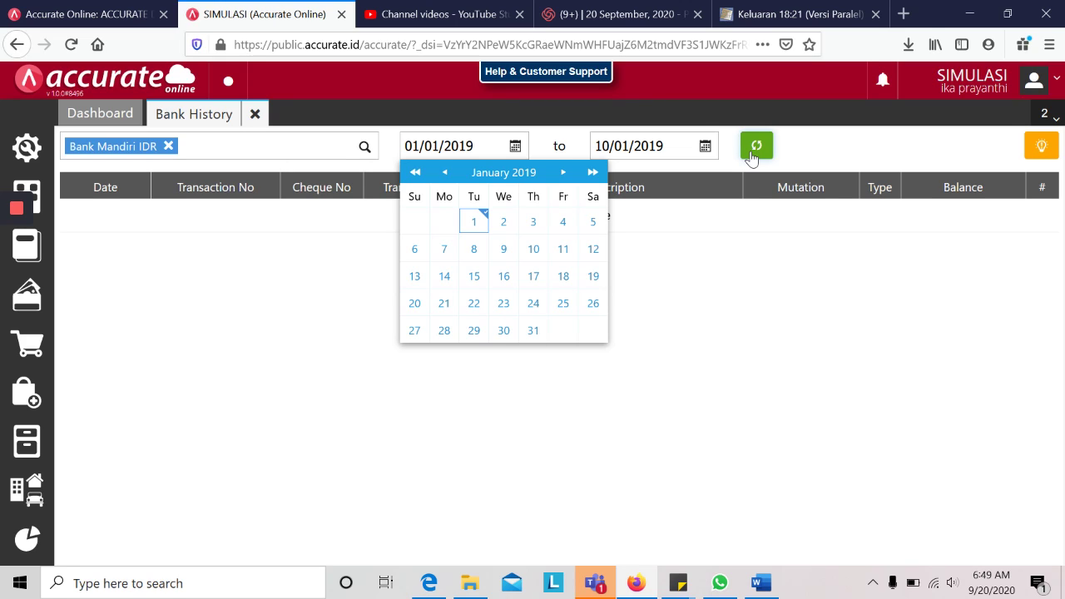
Step: Correct the bank history start date to 01/01/2019 and load the Bank Mandiri IDR transactions through 10/01/2019
click(541, 251)
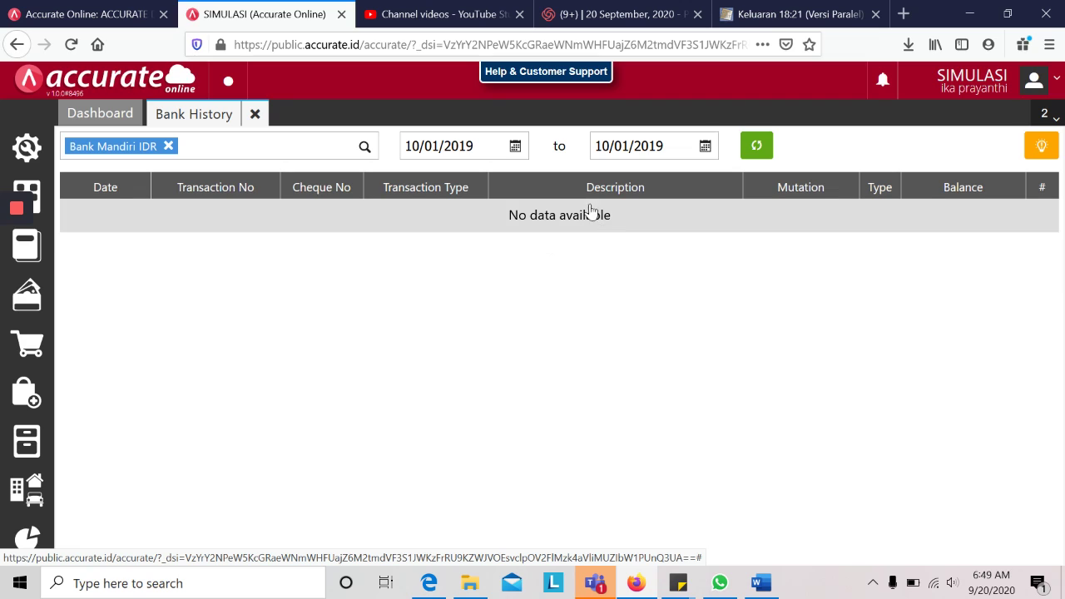
click(488, 146)
double_click(453, 143)
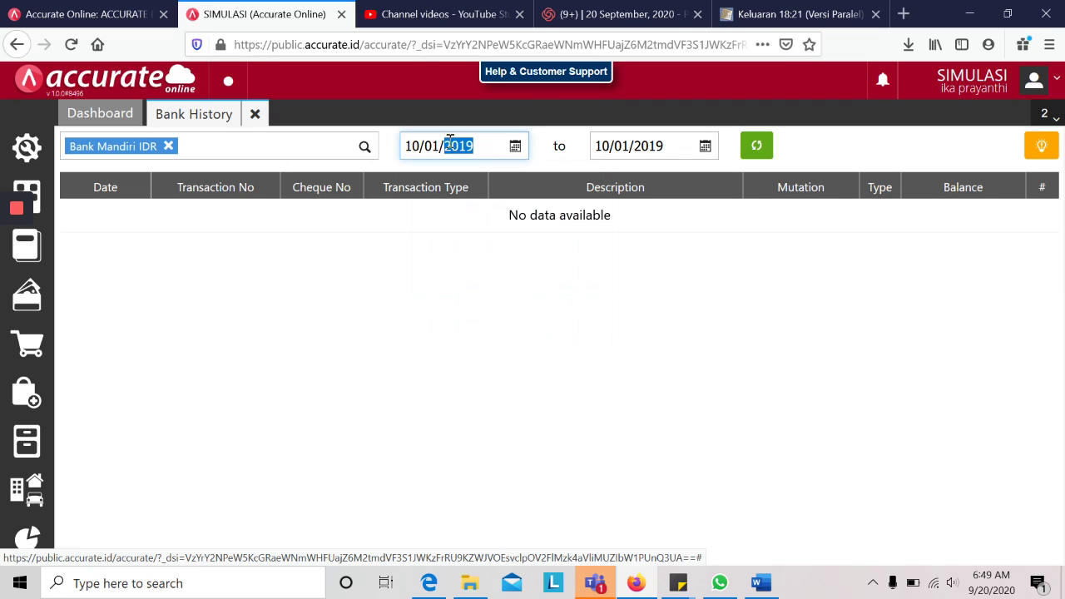
click(497, 150)
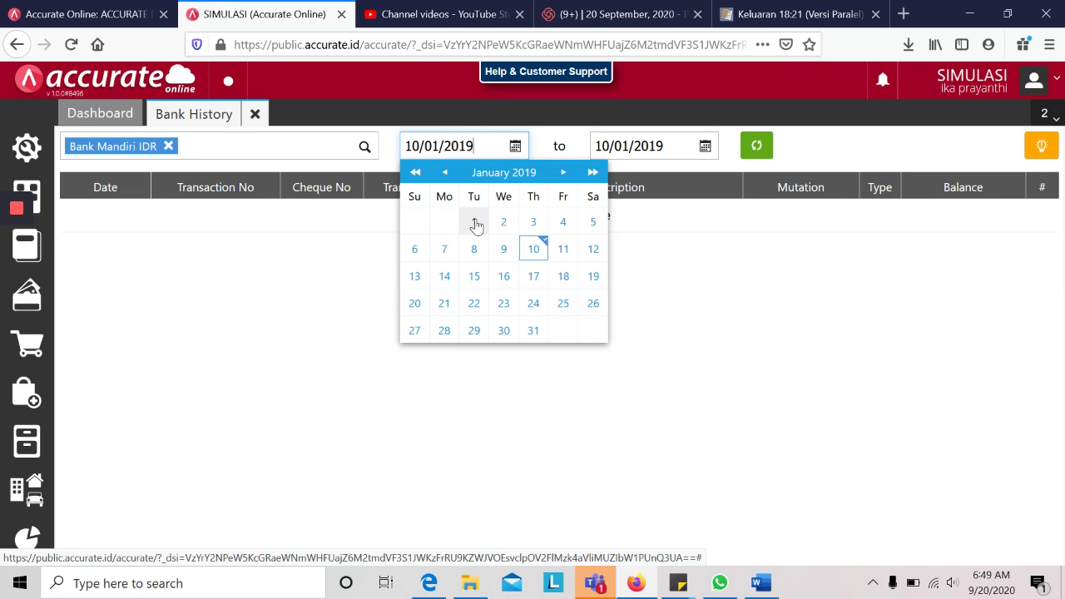
click(474, 223)
click(757, 147)
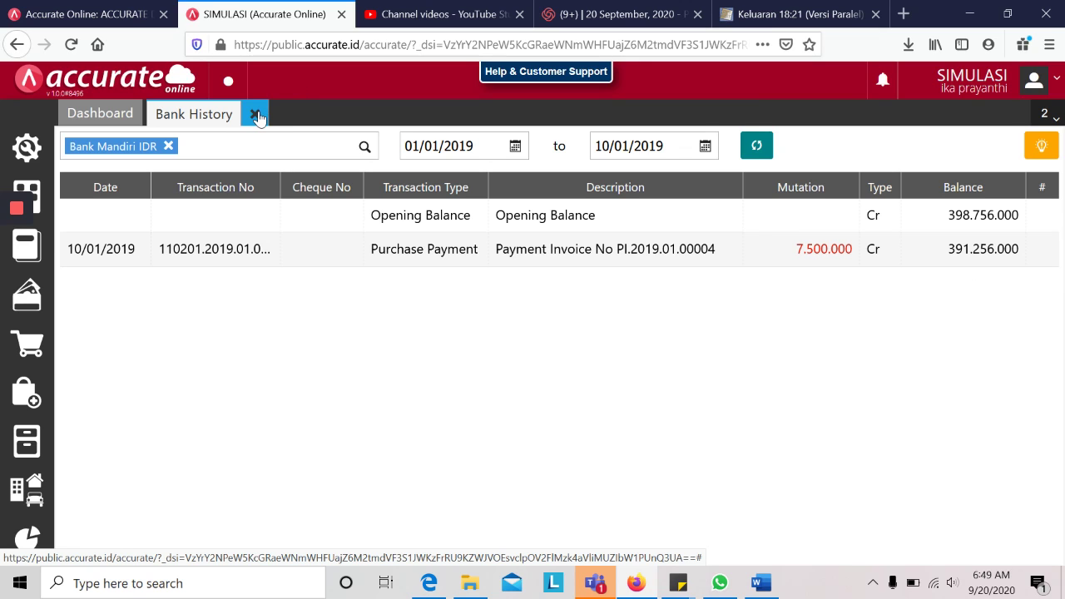
Step: Close the Bank History and read the 11 January purchase order instructions in the Modul Pelatihan PDF
key(alt+Tab)
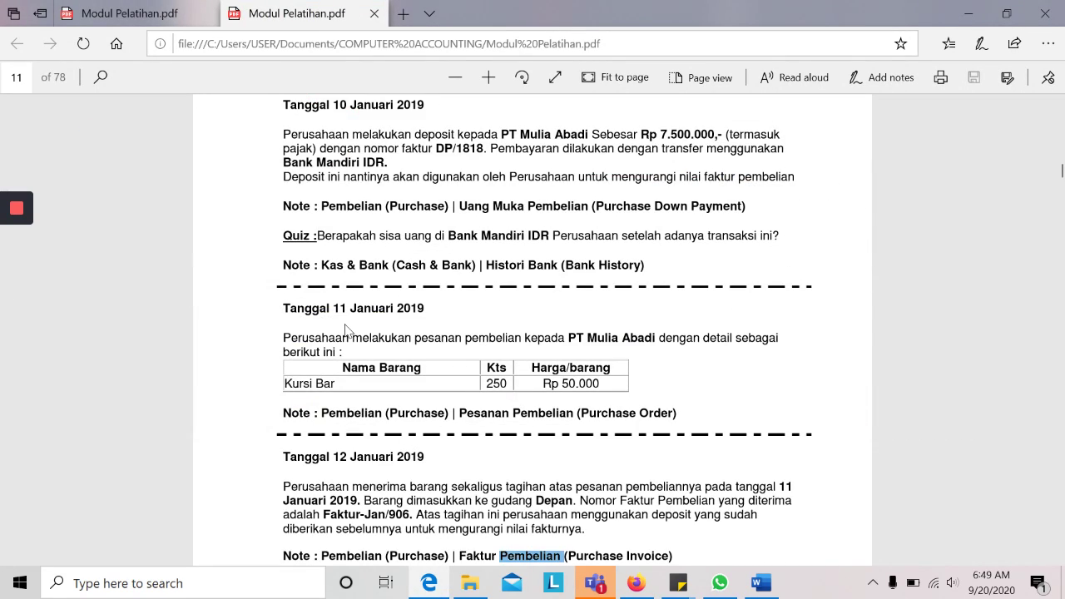
scroll(347, 329, down, 2)
scroll(346, 325, down, 2)
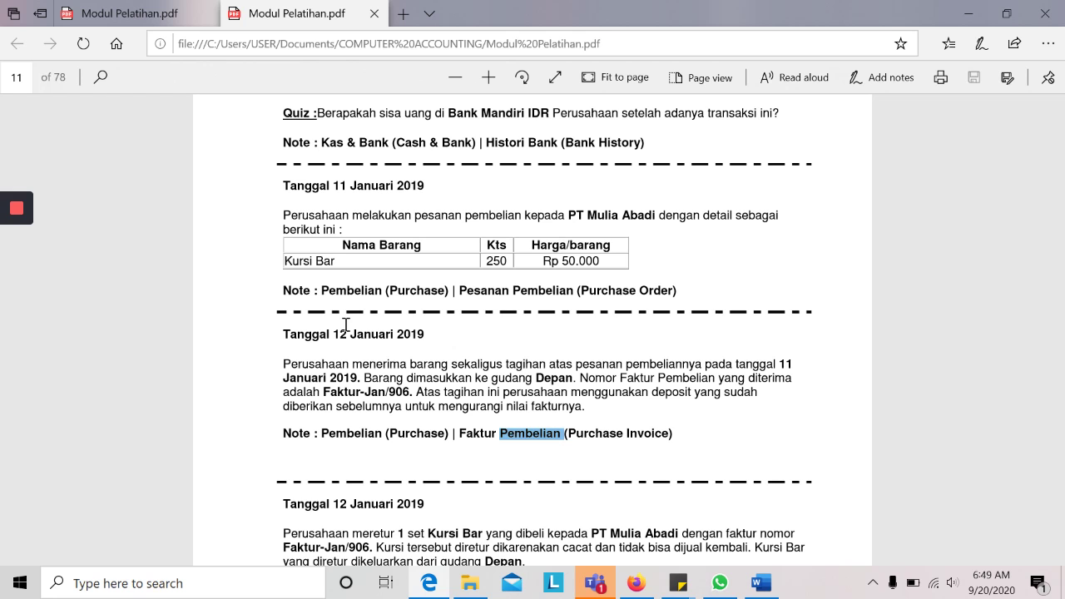
Step: Switch back to Accurate Online and open a new Purchase Order form, checking it against the PDF instructions
key(alt+Tab)
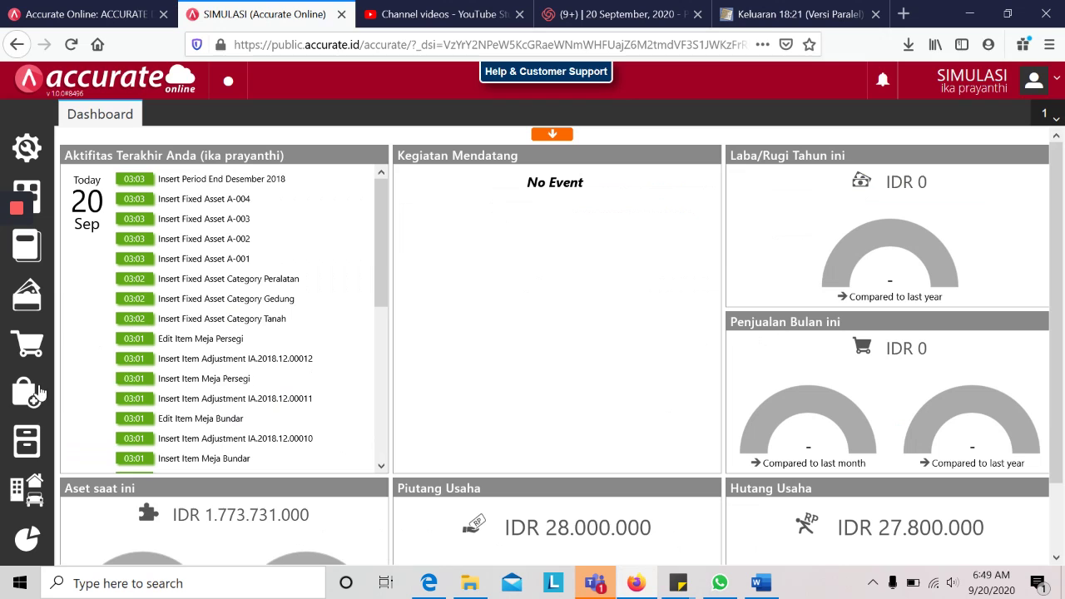
click(45, 391)
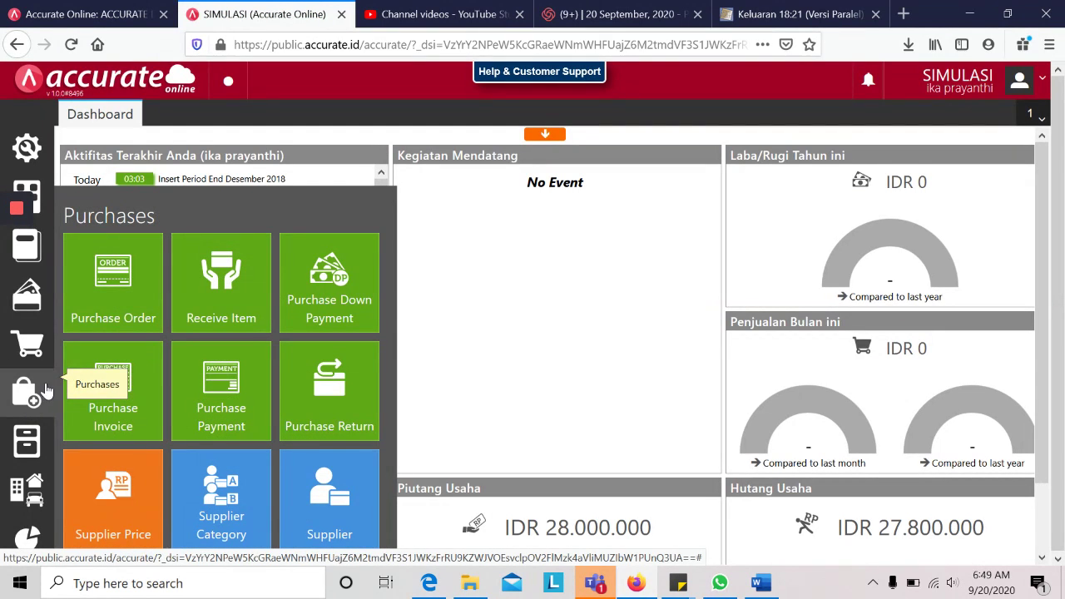
click(84, 323)
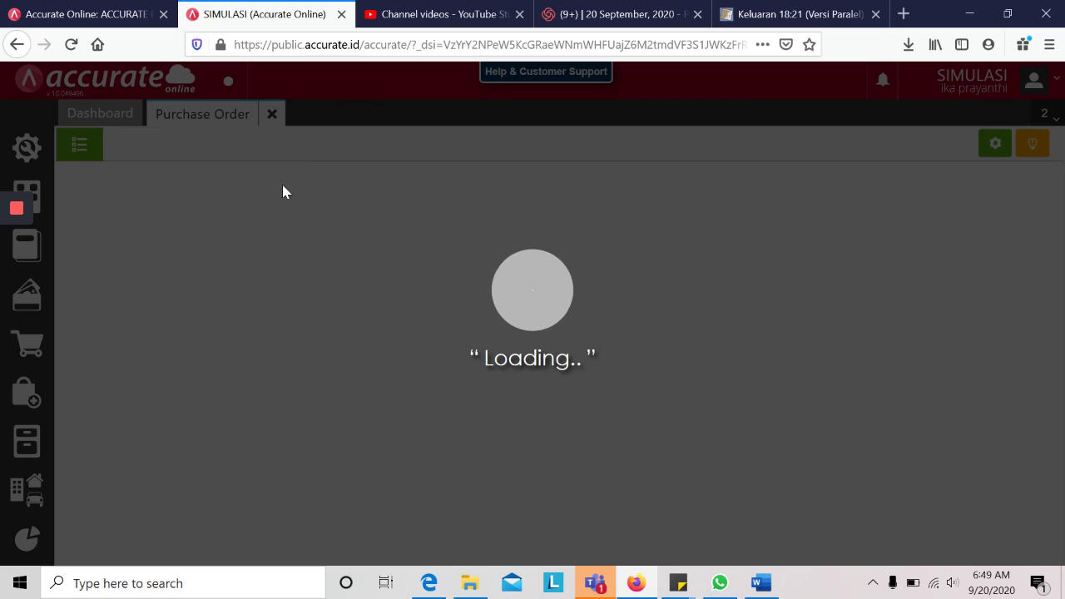
key(alt+Tab)
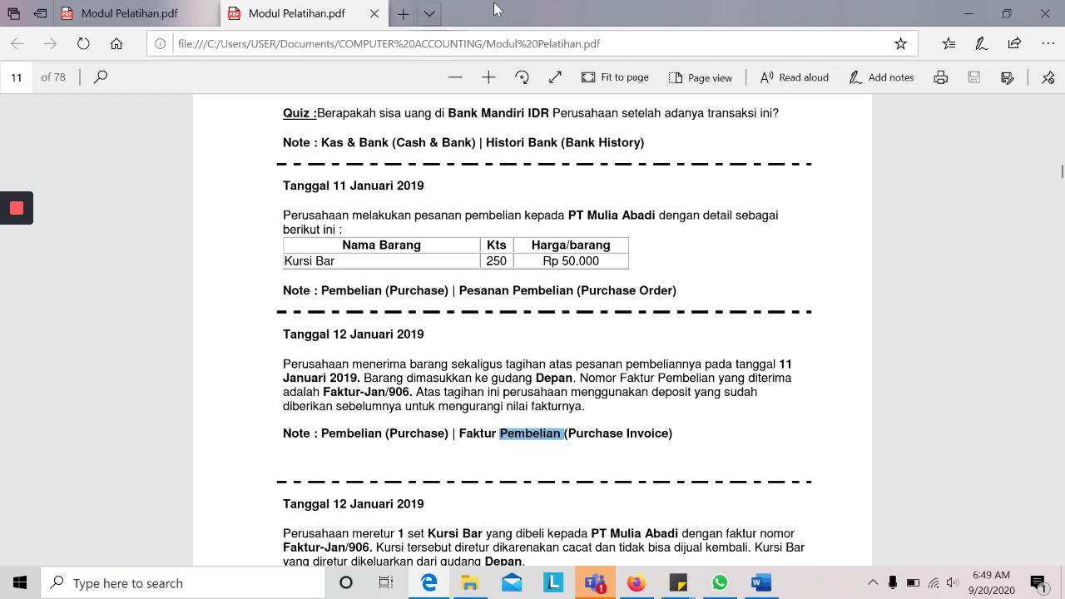
key(alt+Tab)
Step: Select PT. Mulia Abadi (V-002) as the purchase order's supplier, replacing the mistaken "kursi bar" search
click(308, 180)
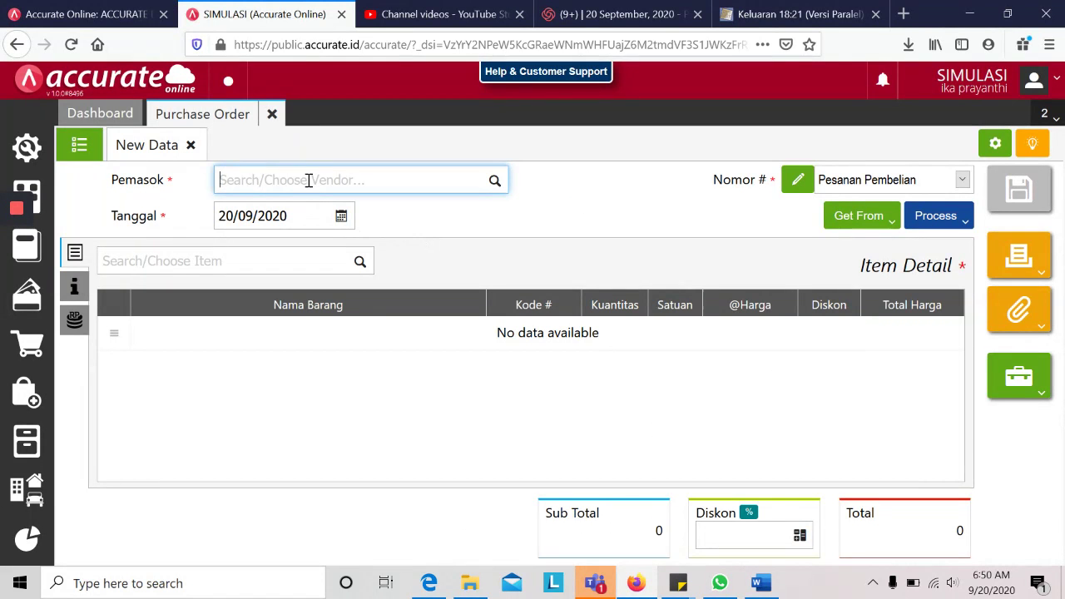
text(kursi bar)
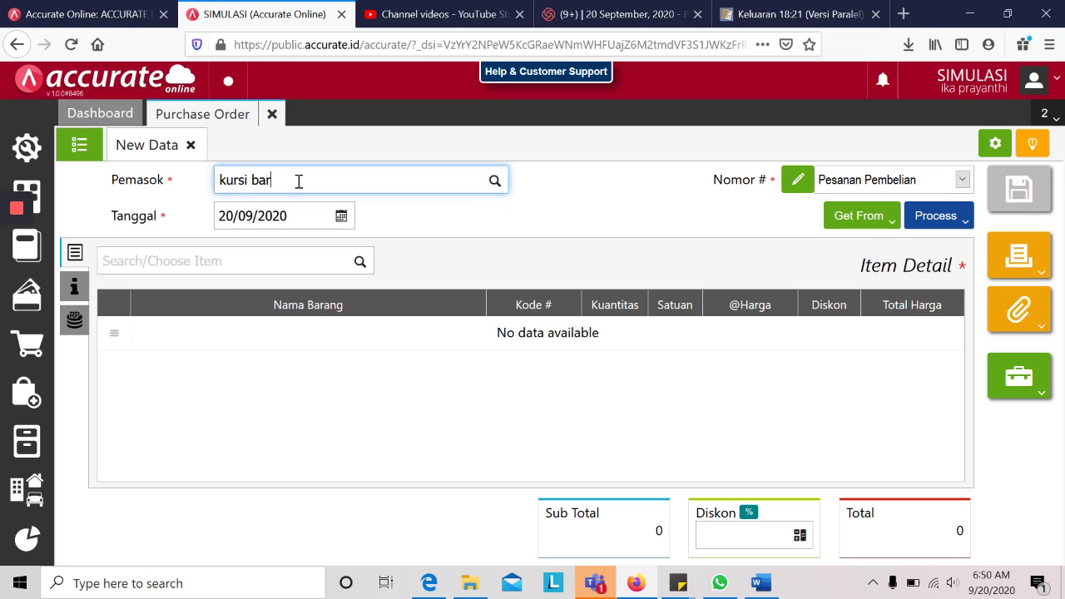
drag(297, 181, 121, 154)
key(alt+Tab)
key(alt+Tab)
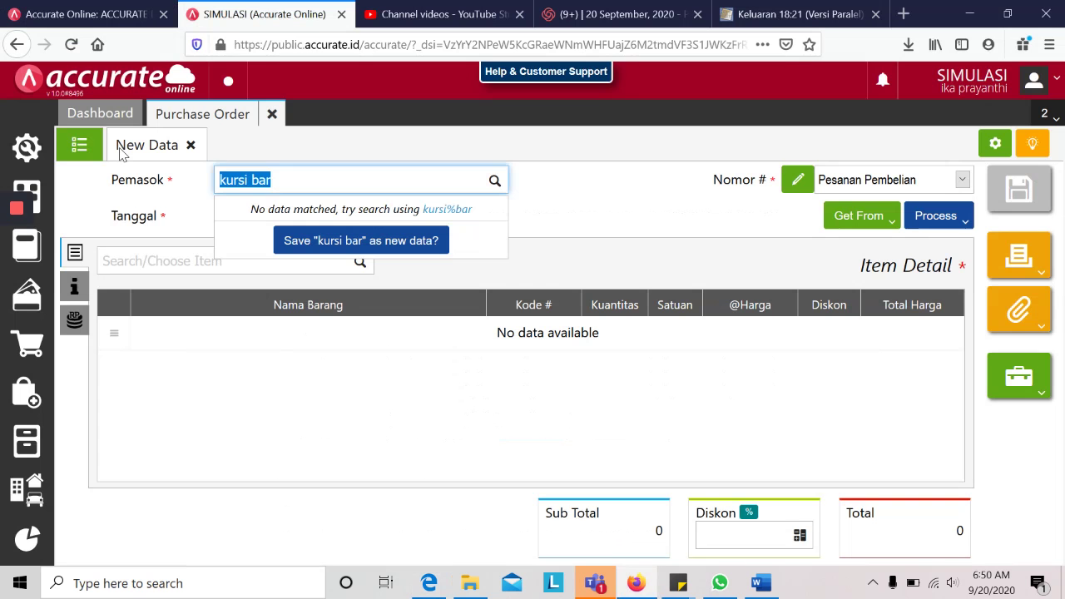
text(mulia)
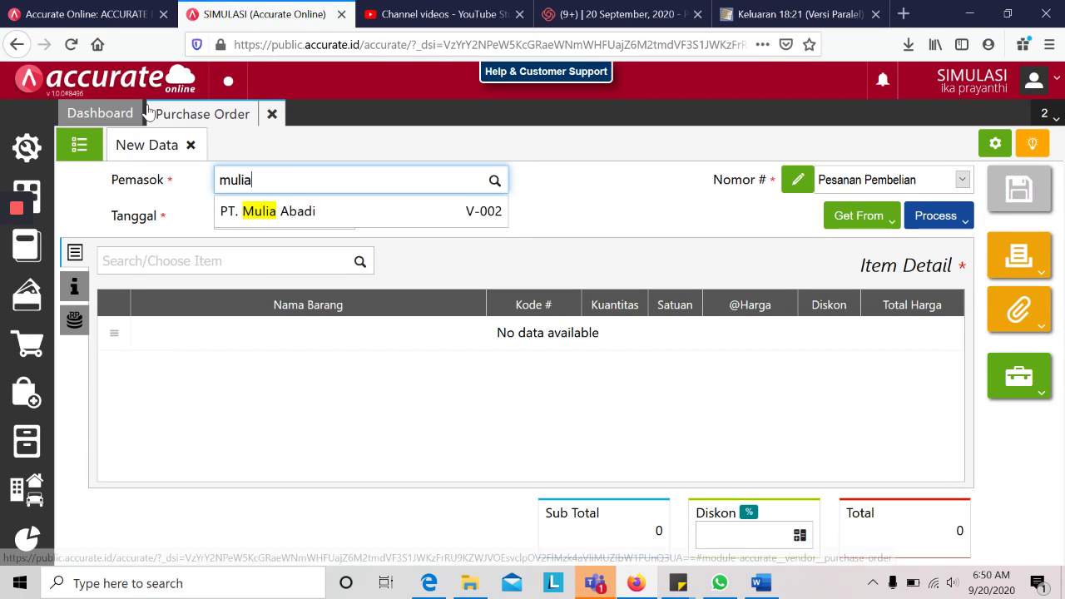
click(301, 215)
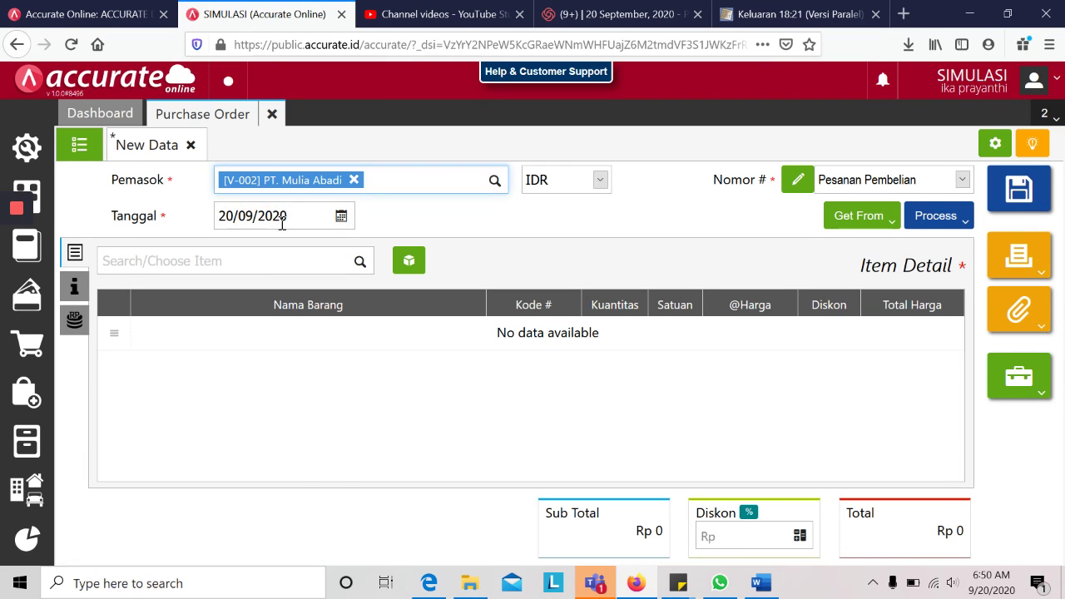
Step: Set the purchase order date to 11/01/2019 as given in the PDF
click(280, 216)
key(alt+Tab)
key(alt+Tab)
text(11/01/2019)
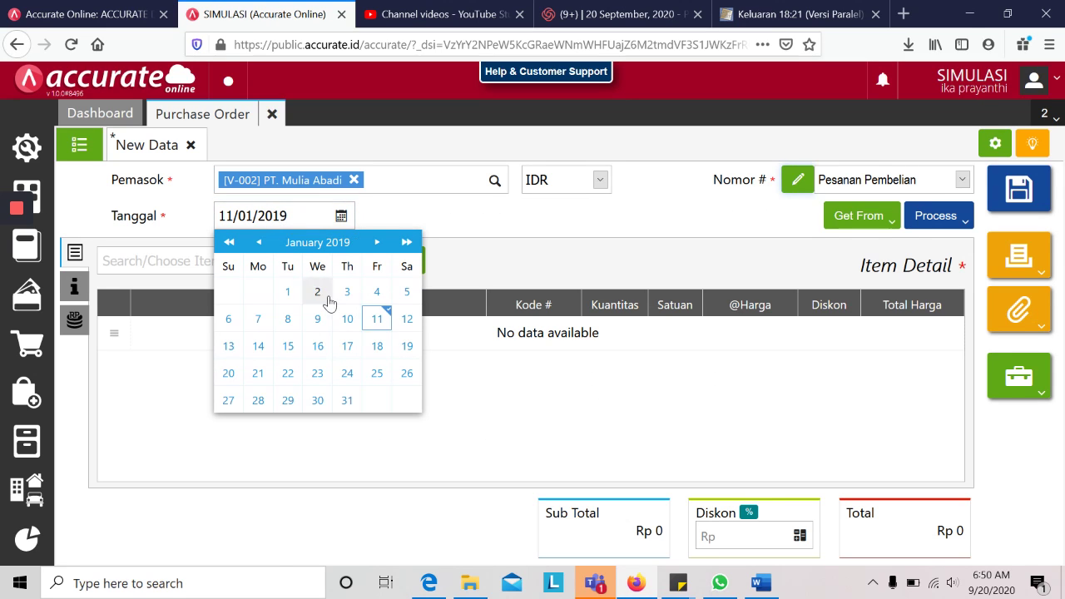
click(377, 318)
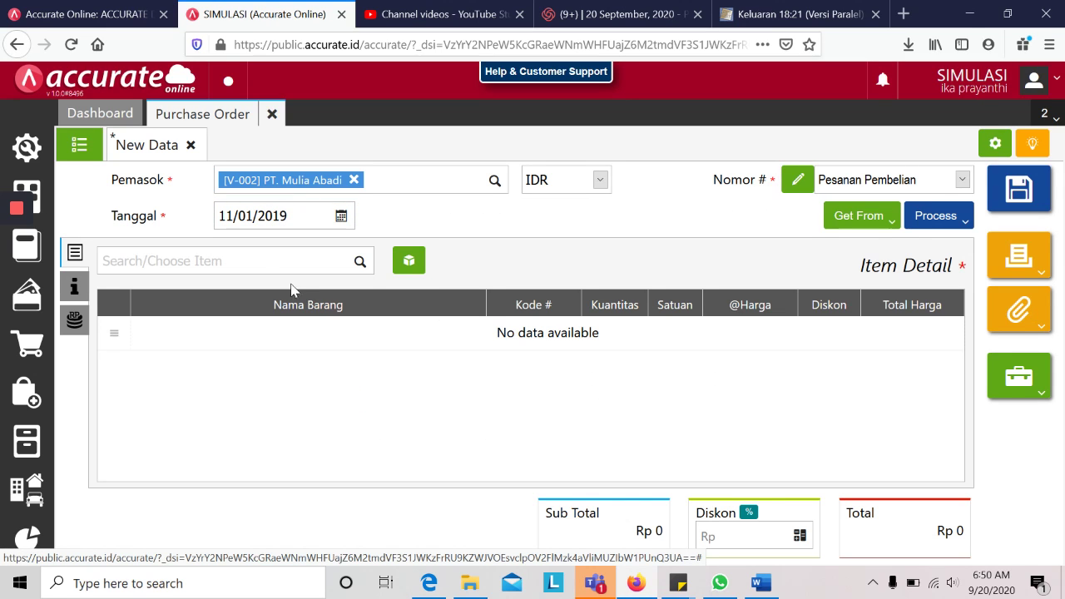
Step: Look up "kursi" in the item search and pick Kursi Bar (I-002) for the order
key(alt+Tab)
key(alt+Tab)
text(ku)
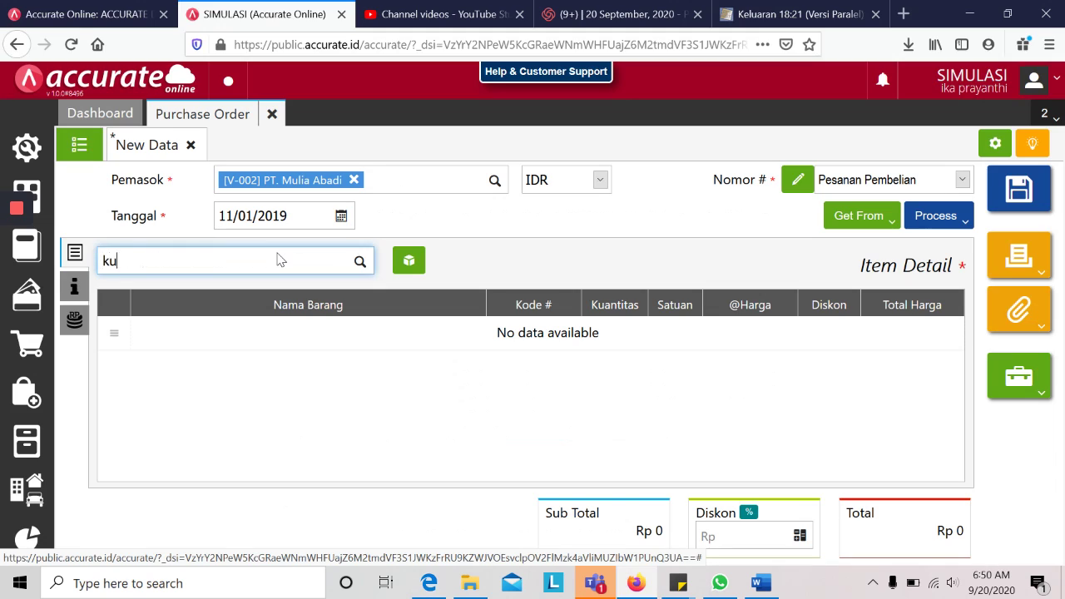
text(rsi)
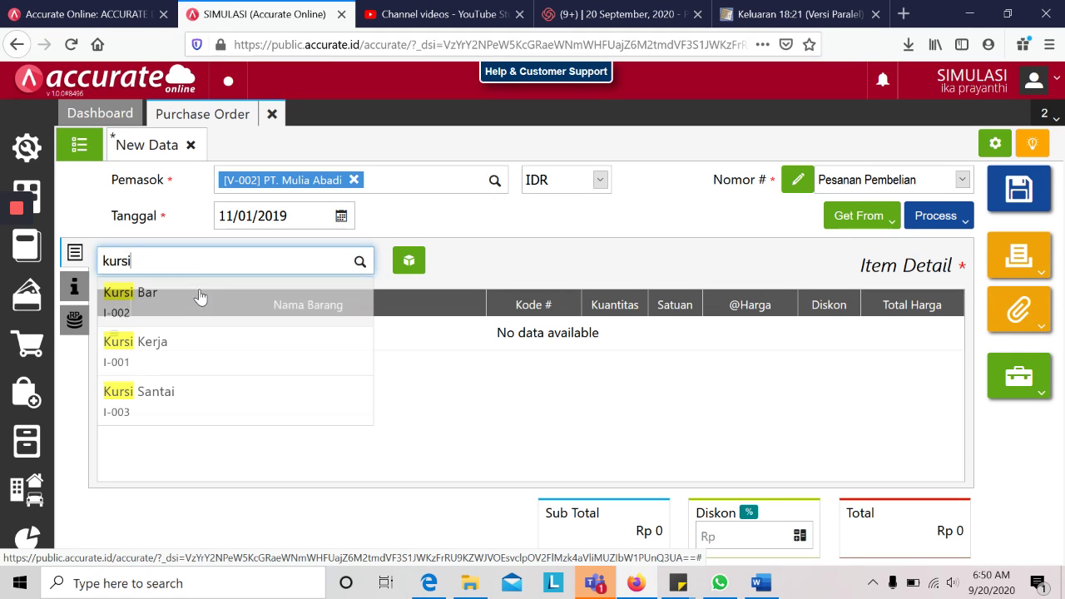
click(197, 309)
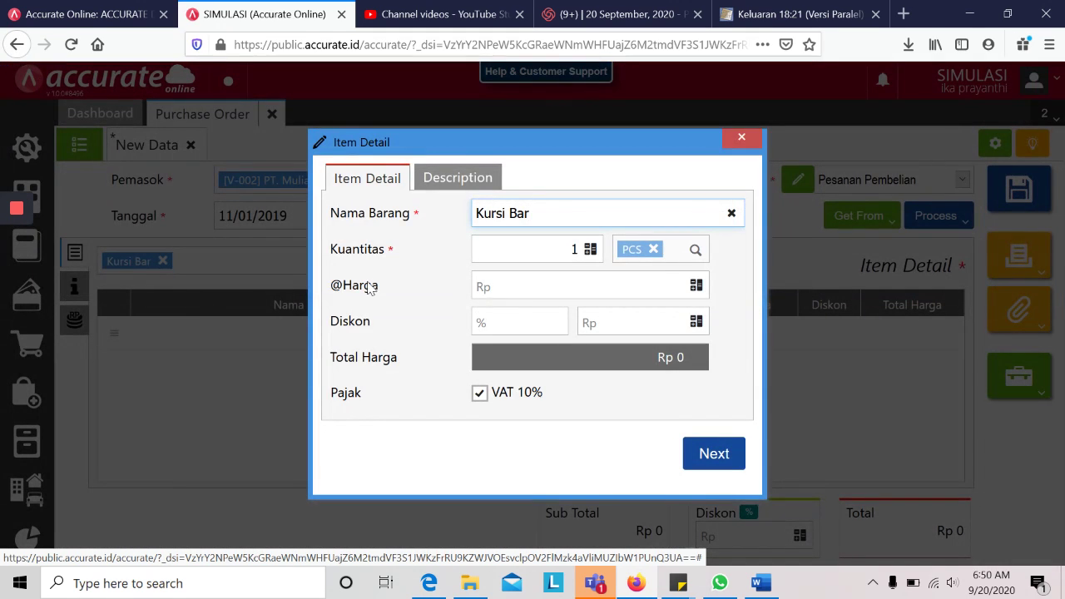
Step: Set the Kursi Bar quantity to 250 and its unit price to Rp 50.000, and add the line to the order
key(alt+Tab)
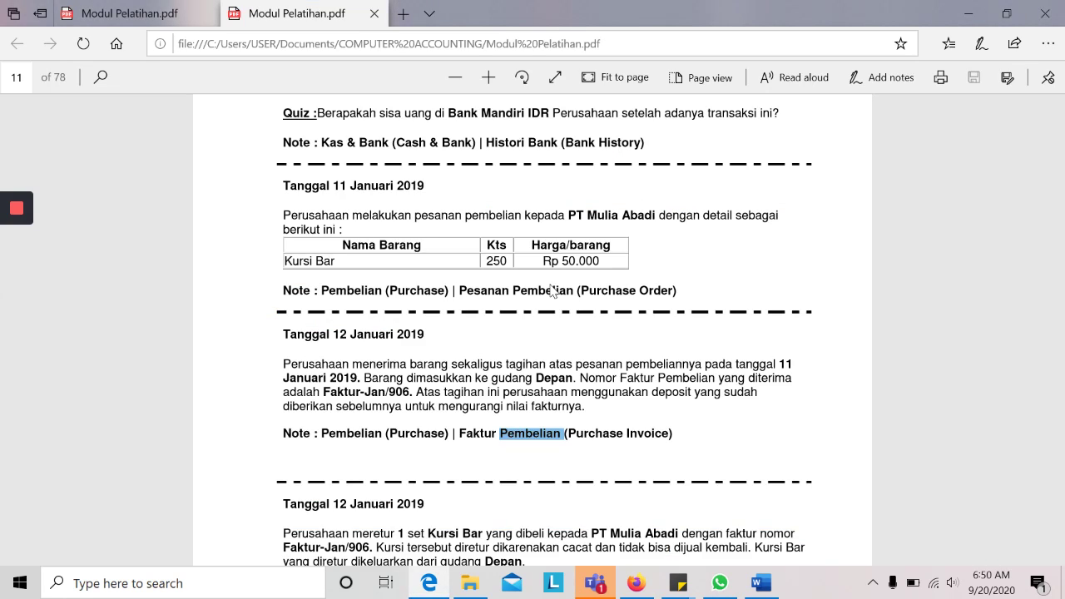
key(alt+Tab)
click(551, 285)
click(561, 246)
text(250)
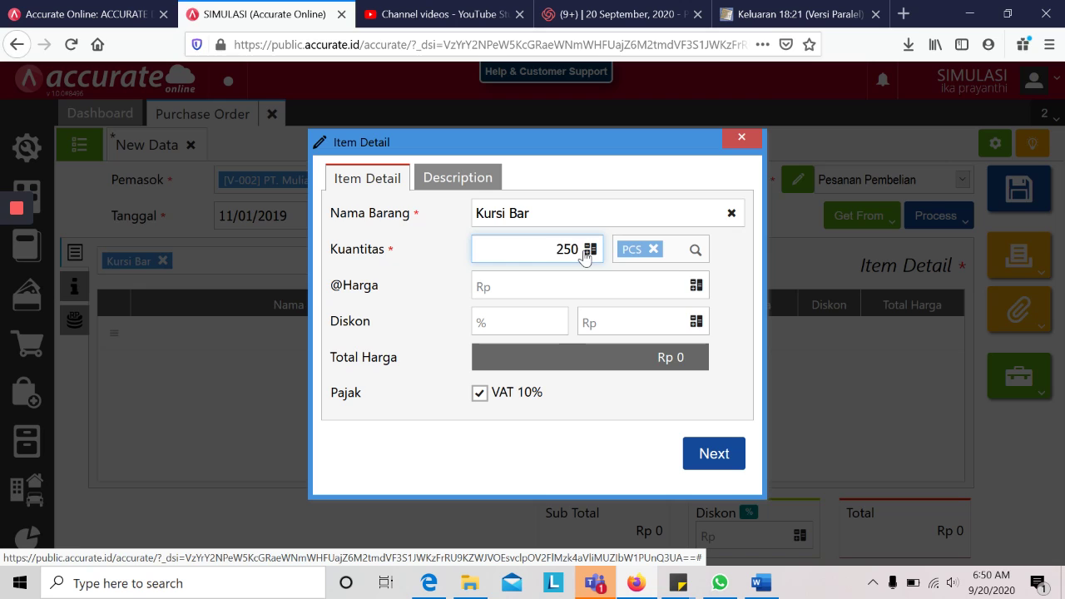
click(588, 283)
key(alt+Tab)
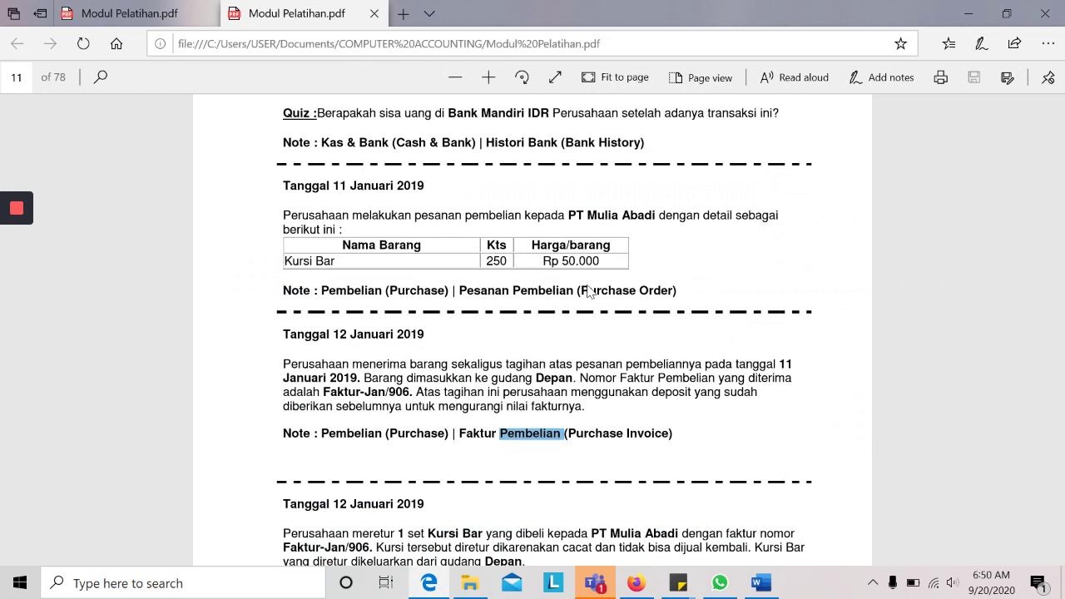
key(alt+Tab)
text(50000)
key(Tab)
click(703, 456)
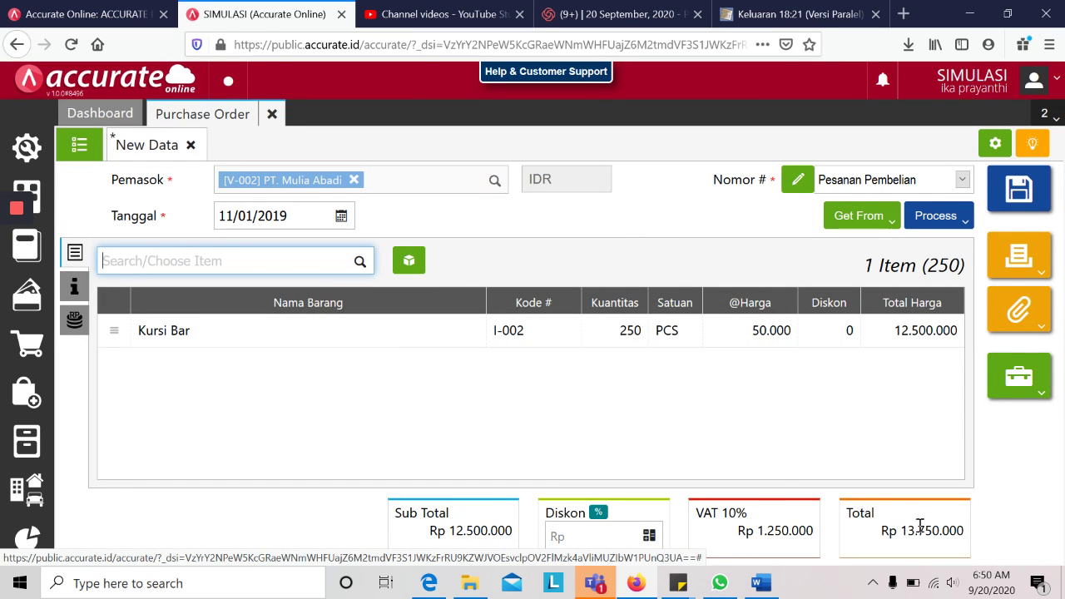
Step: Check the Kursi Bar line's details against the PDF, close the item details and save the purchase order
key(alt+Tab)
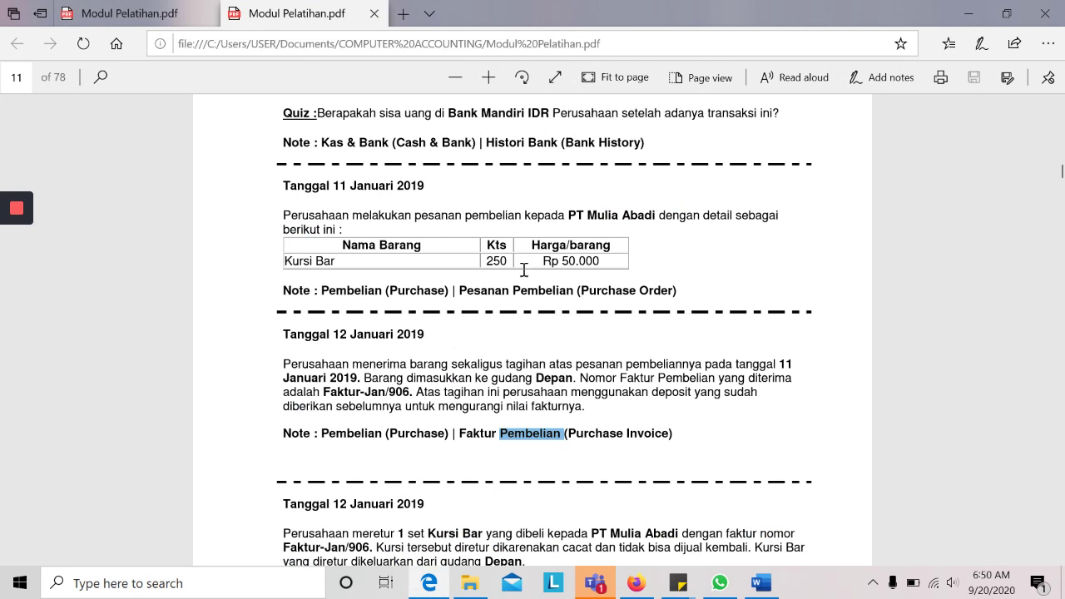
key(alt+Tab)
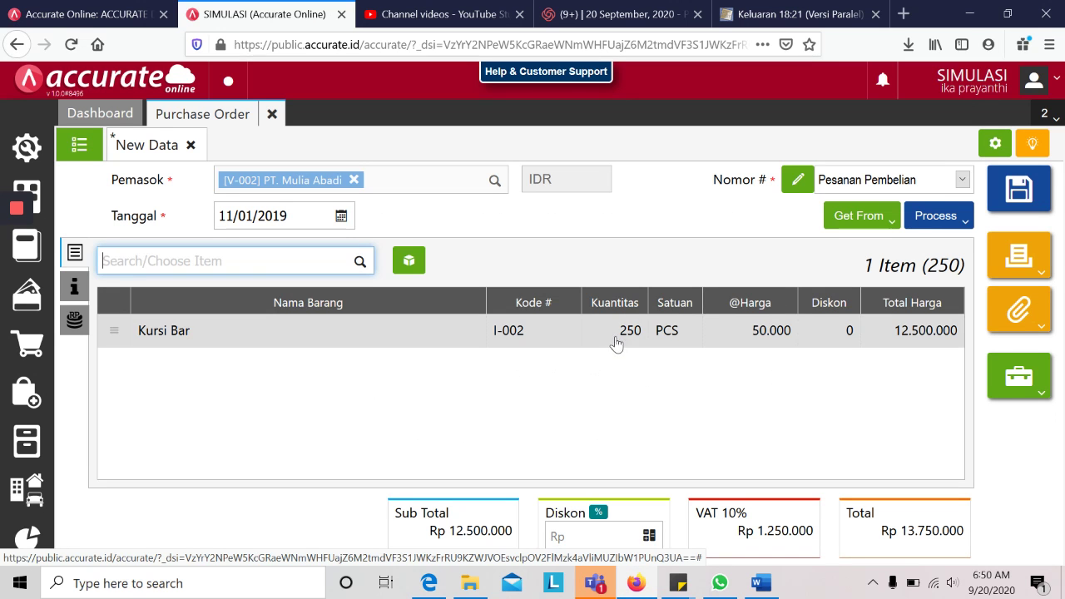
click(624, 333)
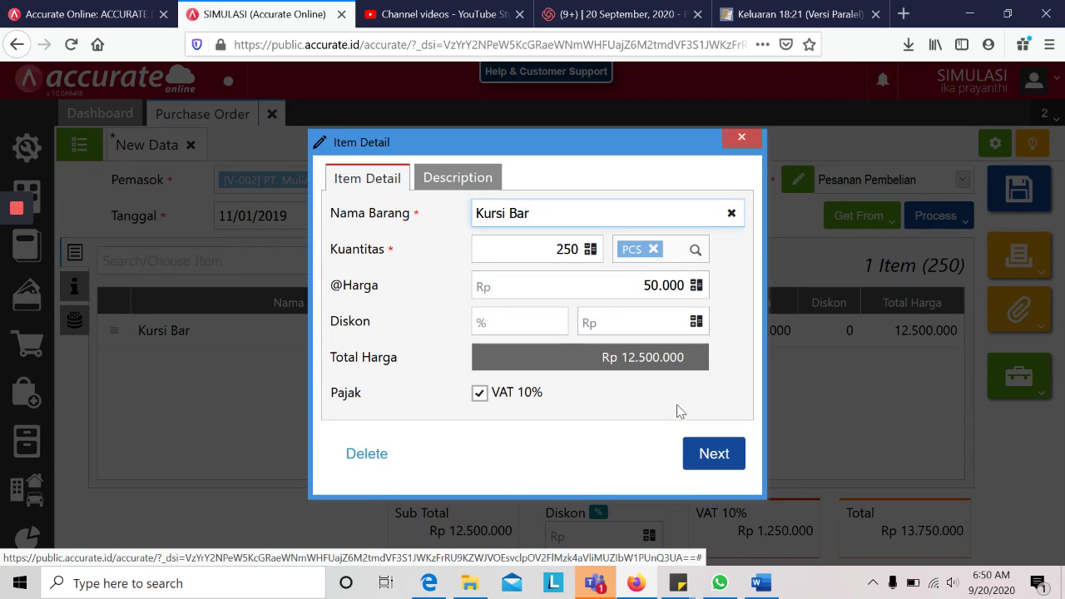
key(alt+Tab)
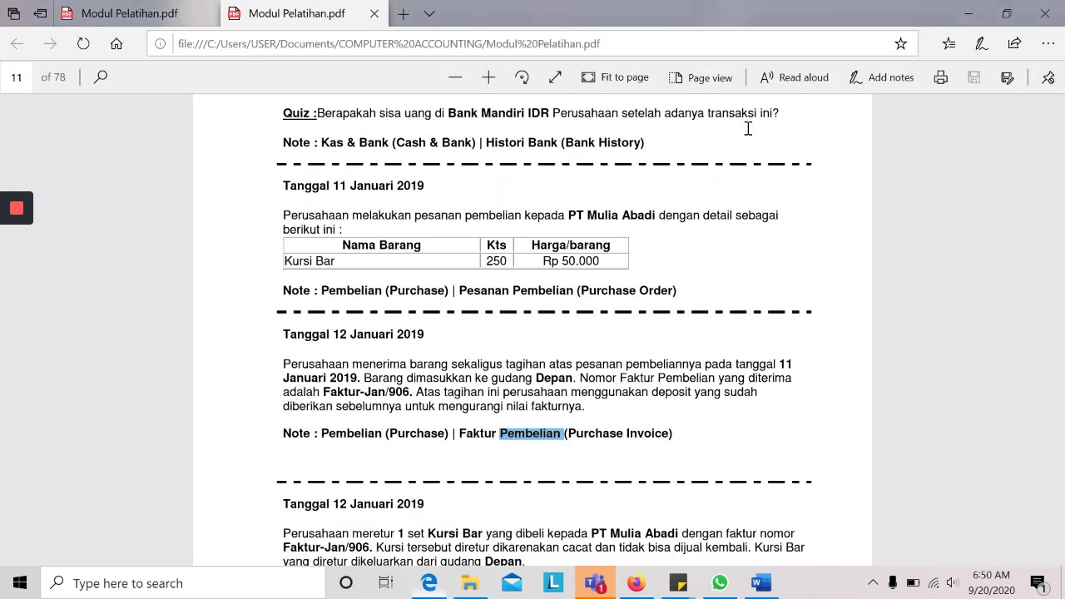
key(alt+Tab)
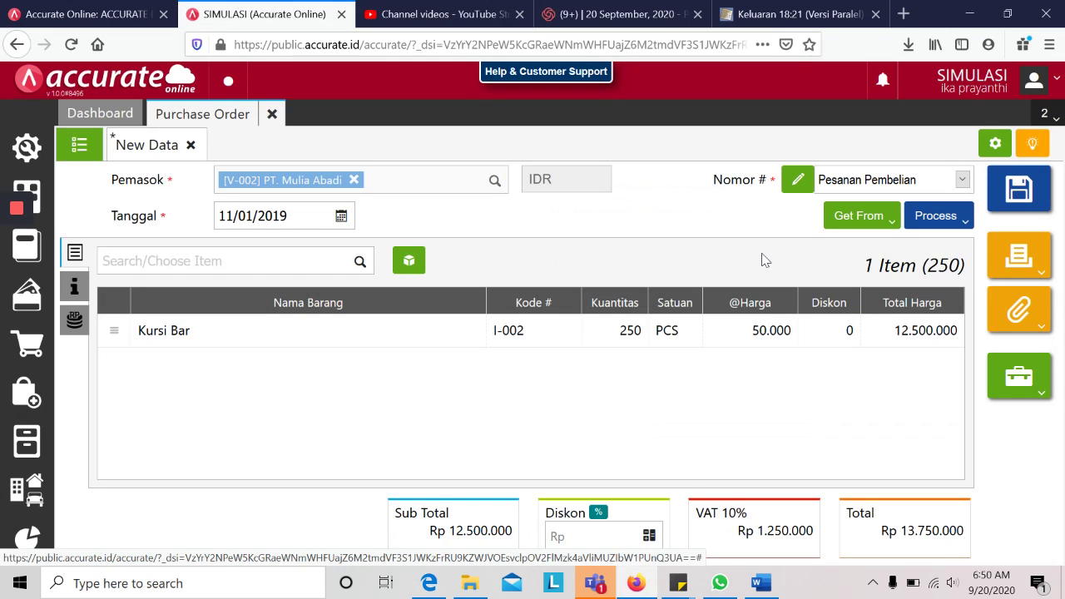
click(1022, 203)
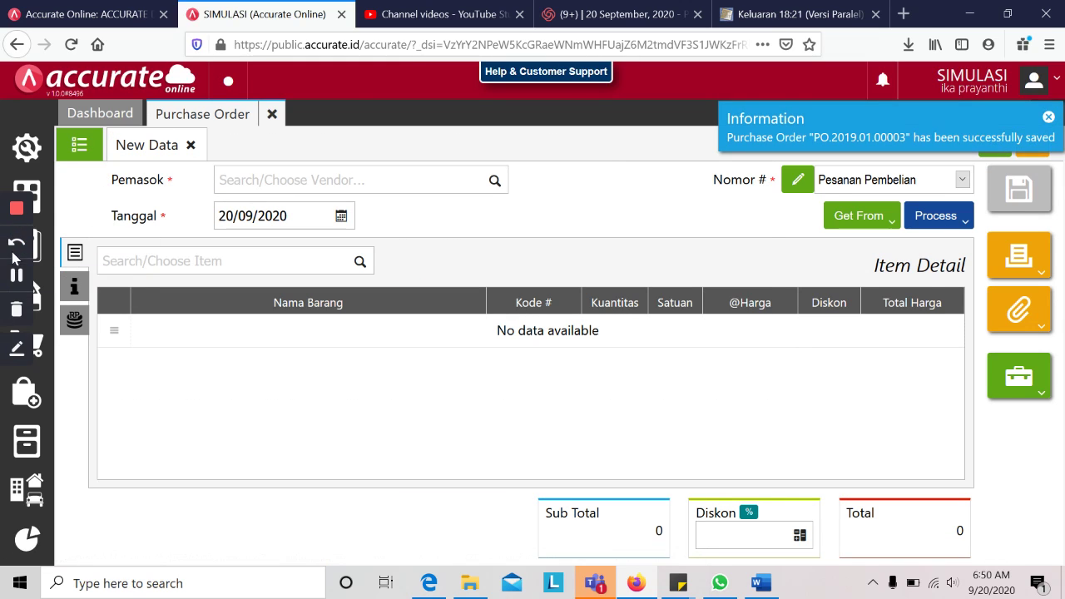
Step: Reread the 11 and 12 January transactions in the Modul Pelatihan PDF, comparing them with the blank purchase order form
mouse_move(17, 283)
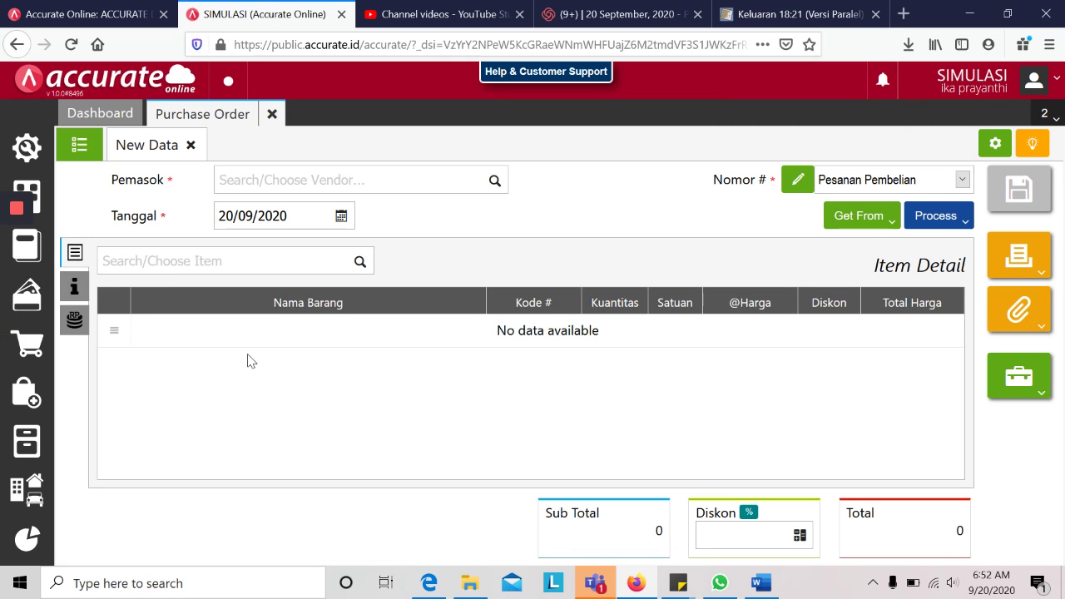
key(alt+Tab)
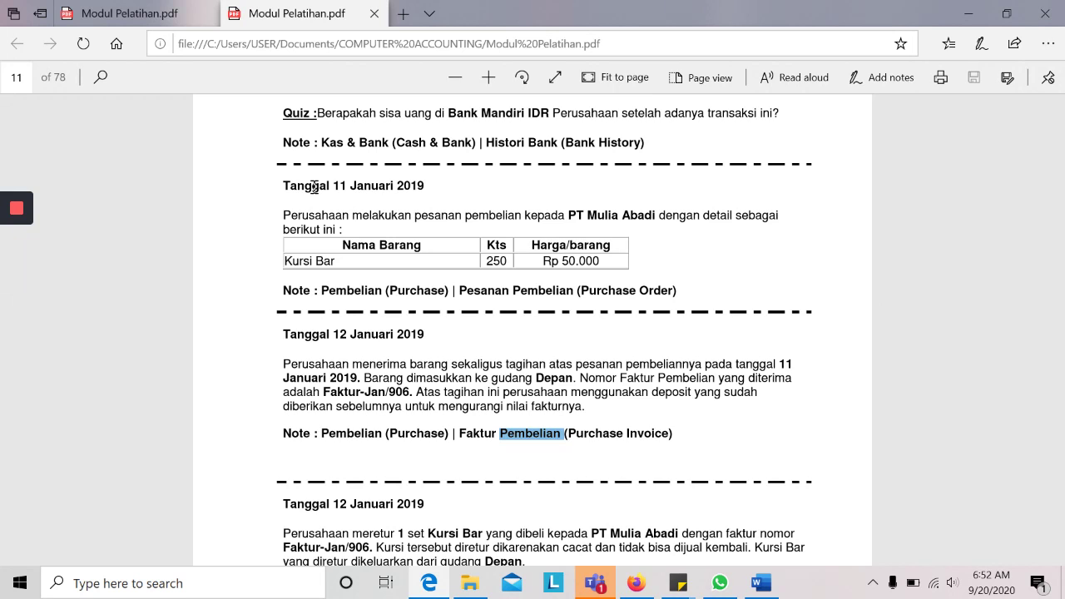
key(alt+Tab)
key(alt+Tab)
key(alt+Tab)
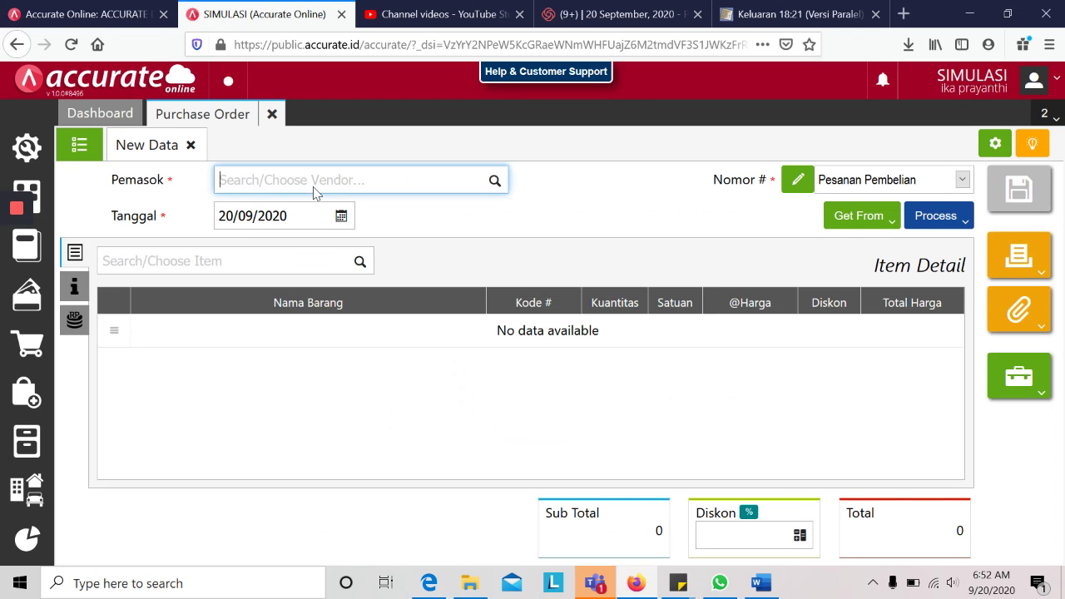
key(alt+Tab)
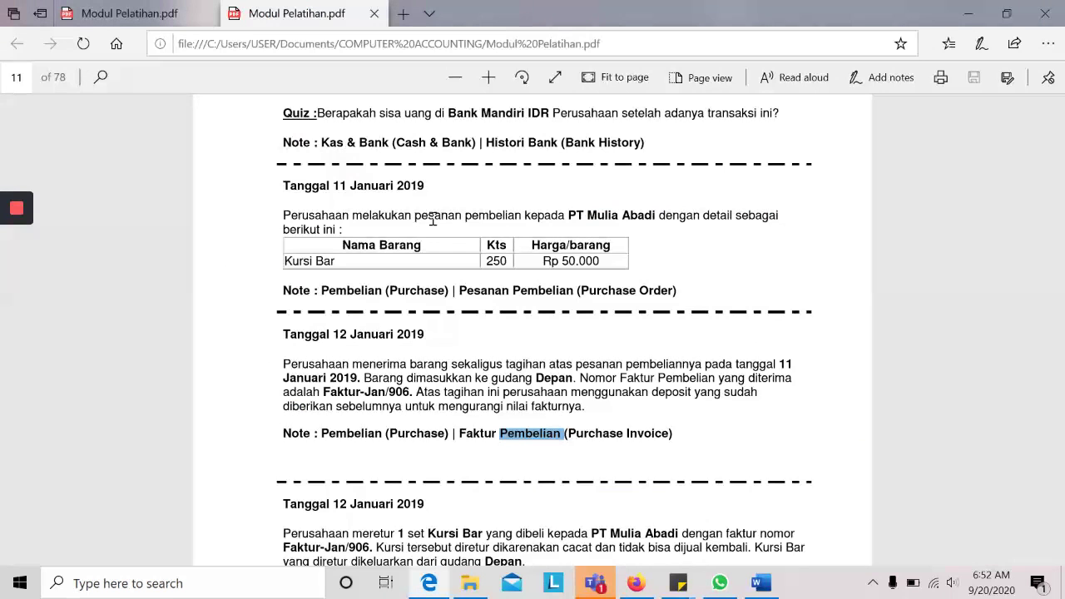
key(alt+Tab)
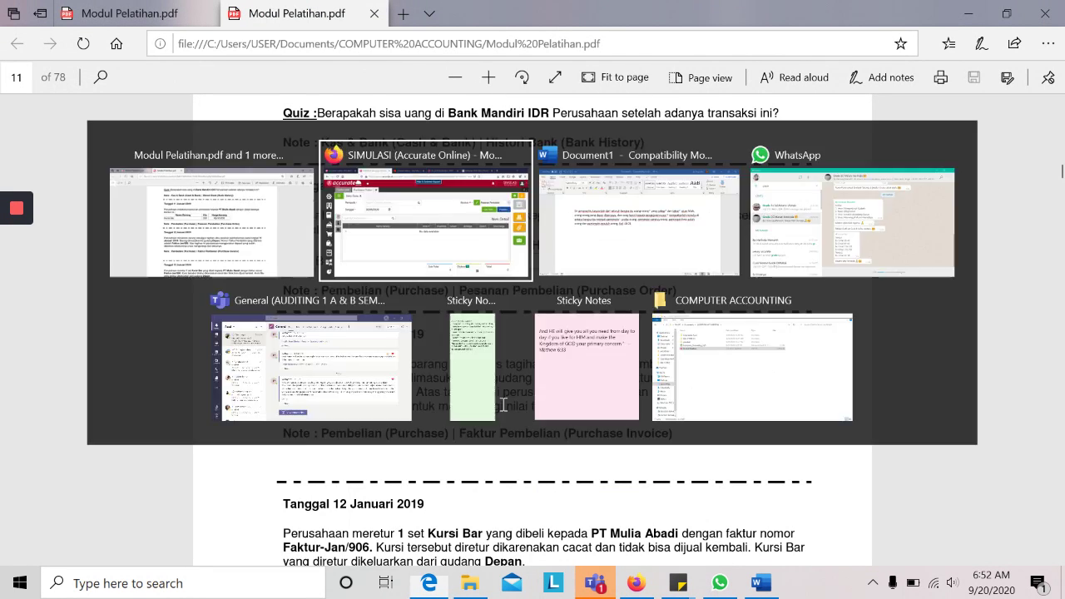
Step: Check the saved purchase orders list and reread the 12 January purchase invoice transaction in the Modul Pelatihan PDF
click(88, 157)
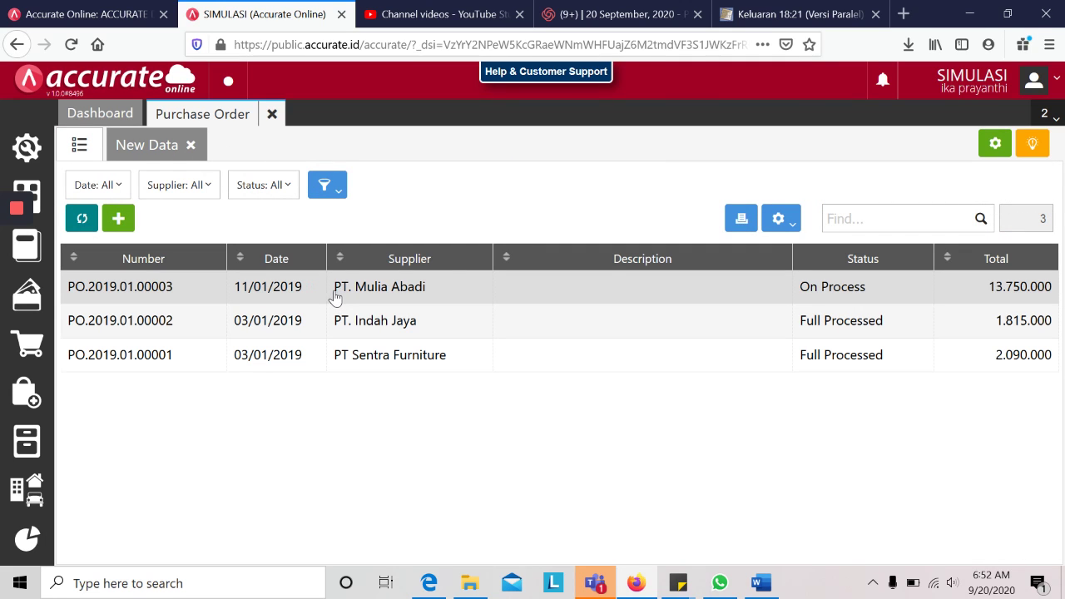
key(alt+Tab)
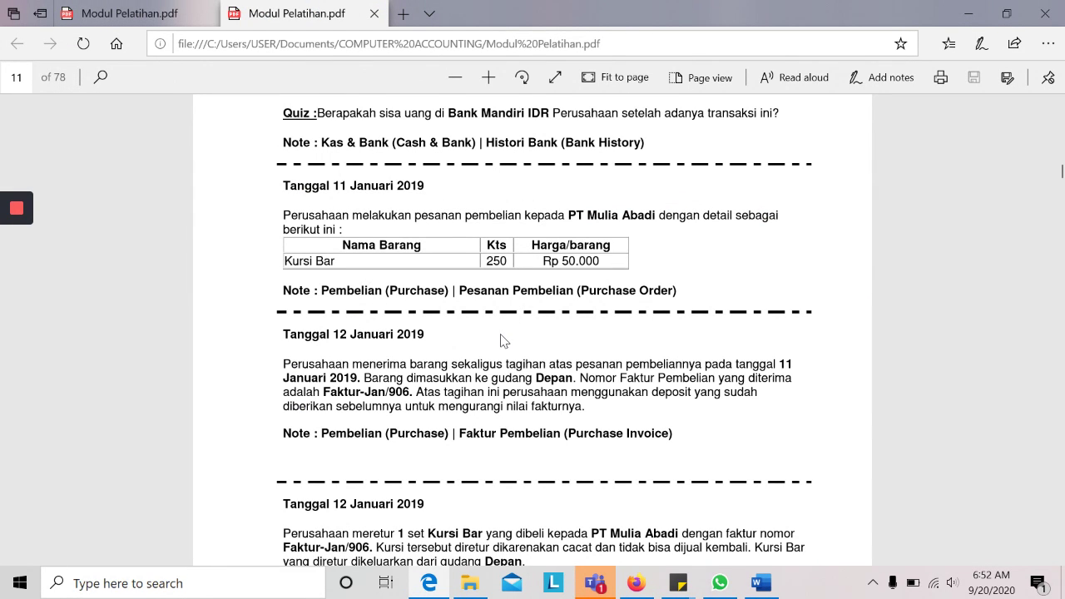
scroll(503, 340, down, 2)
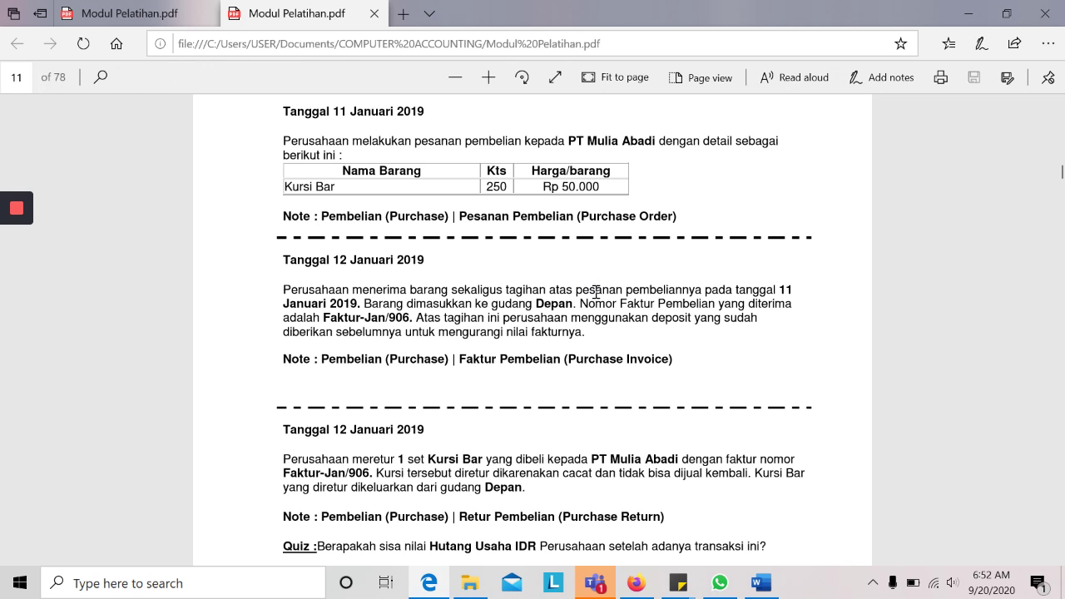
key(ctrl+a)
click(520, 296)
Step: Return to Accurate Online, open a new purchase invoice and check the supplier in the Modul Pelatihan PDF
click(629, 587)
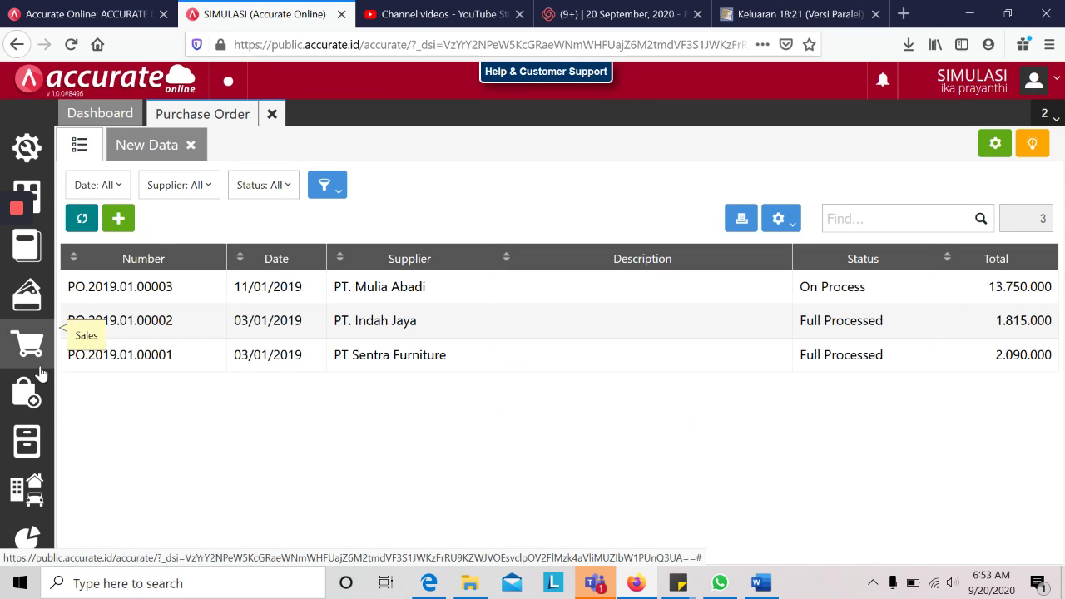
click(33, 392)
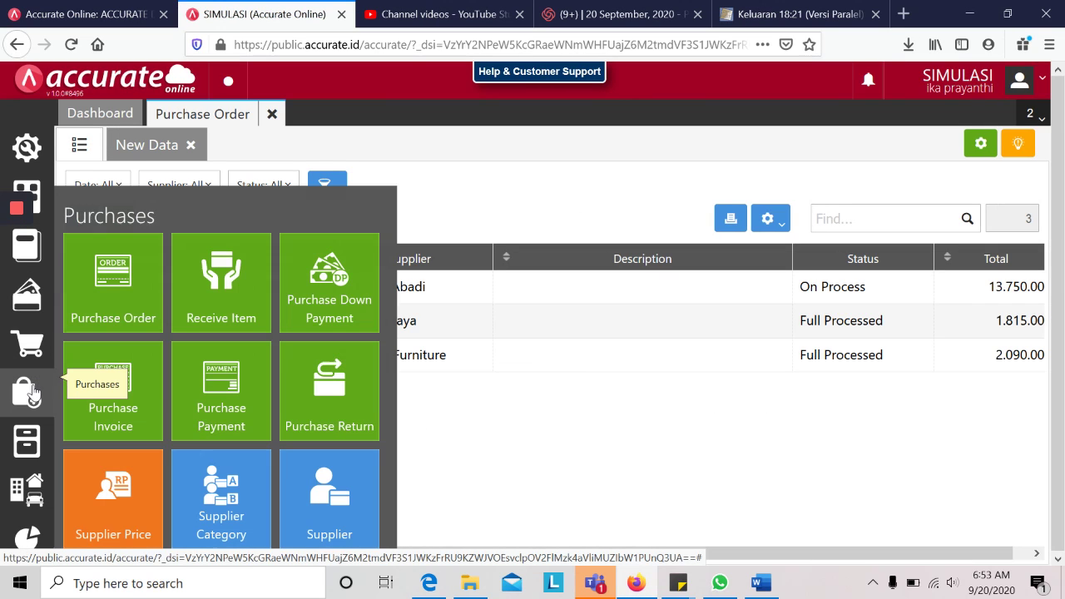
click(121, 403)
key(alt+Tab)
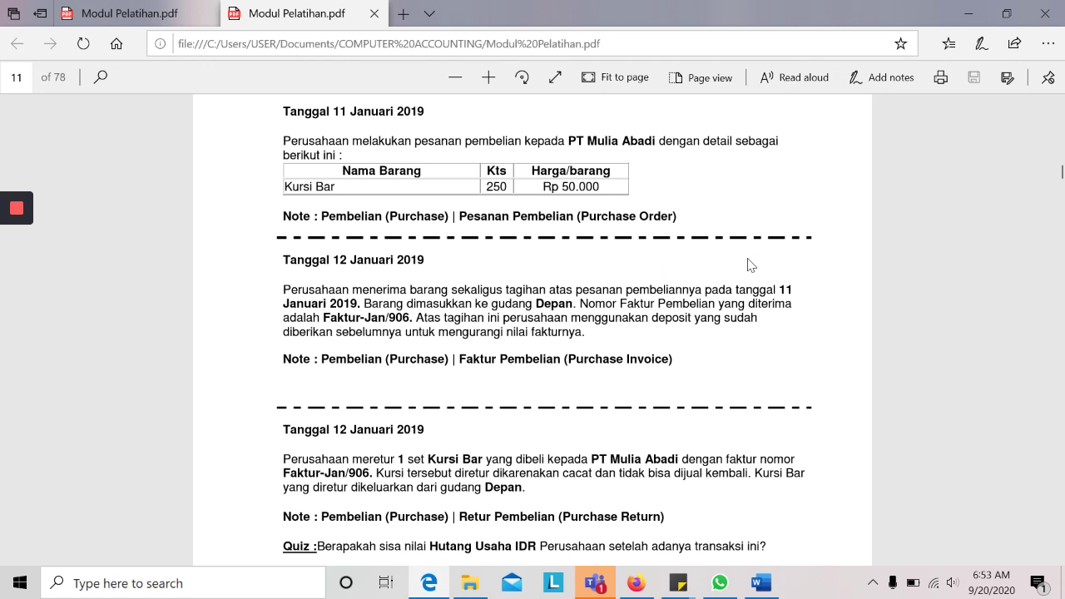
key(alt+Tab)
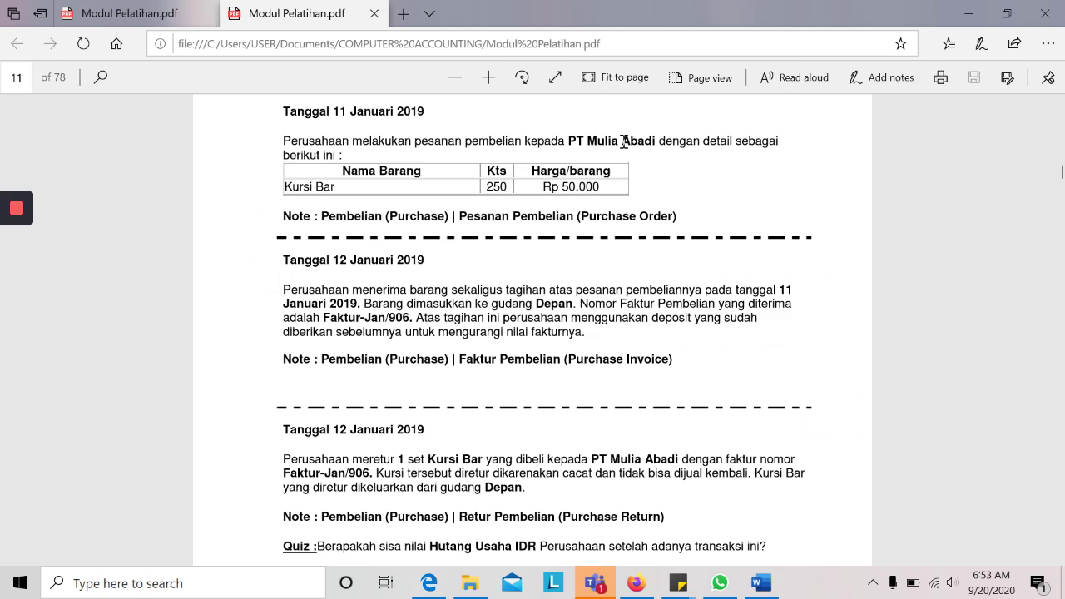
Step: Choose PT. Mulia Abadi as the invoice's supplier and set the invoice date to 12/01/2019
click(407, 183)
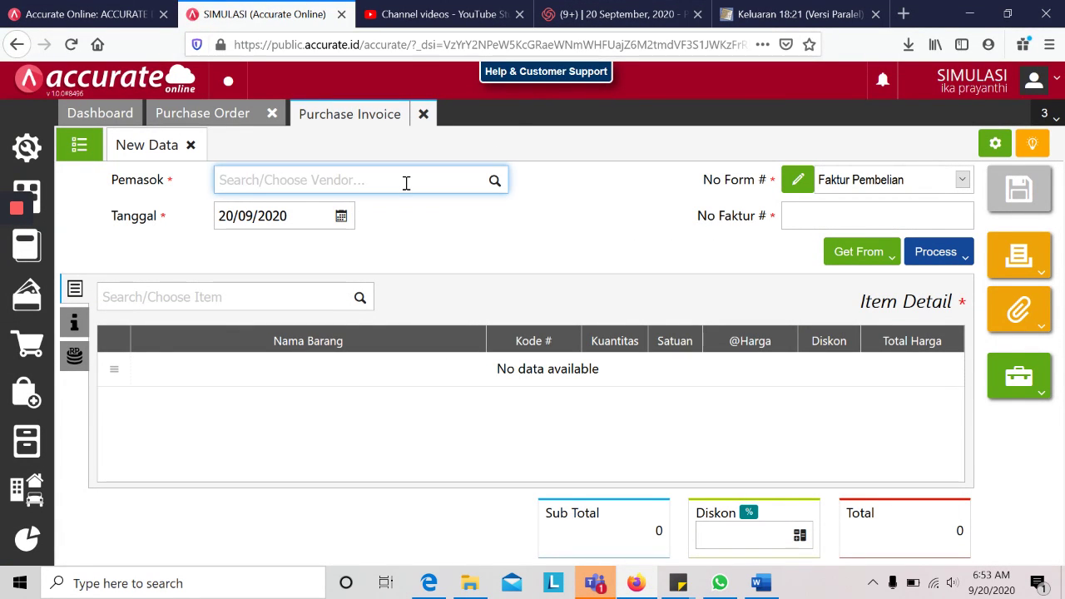
text(mulia)
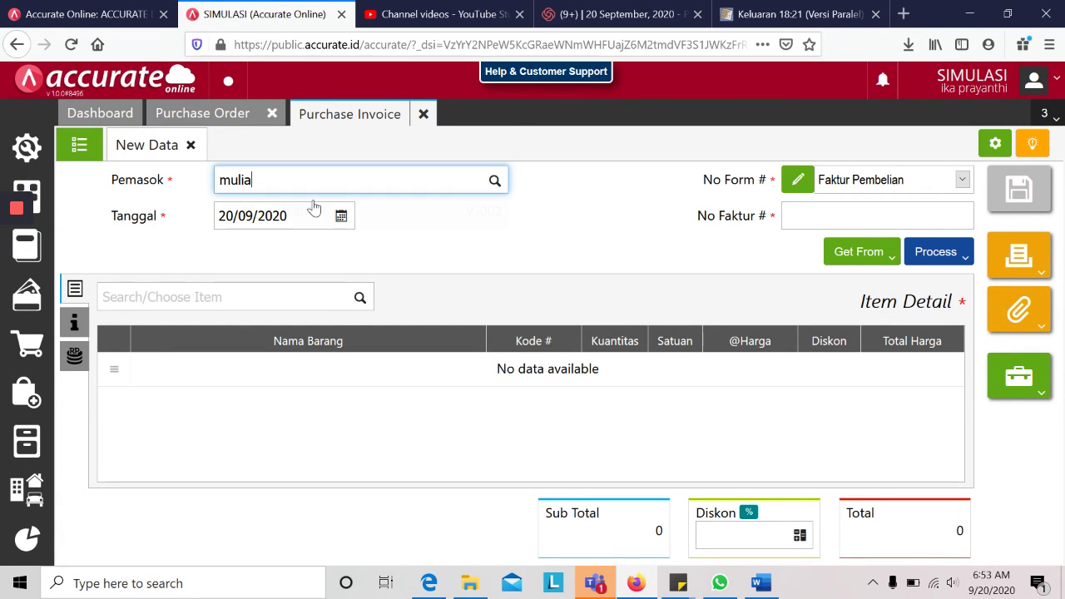
click(297, 210)
key(alt+Tab)
key(alt+Tab)
text(12012019)
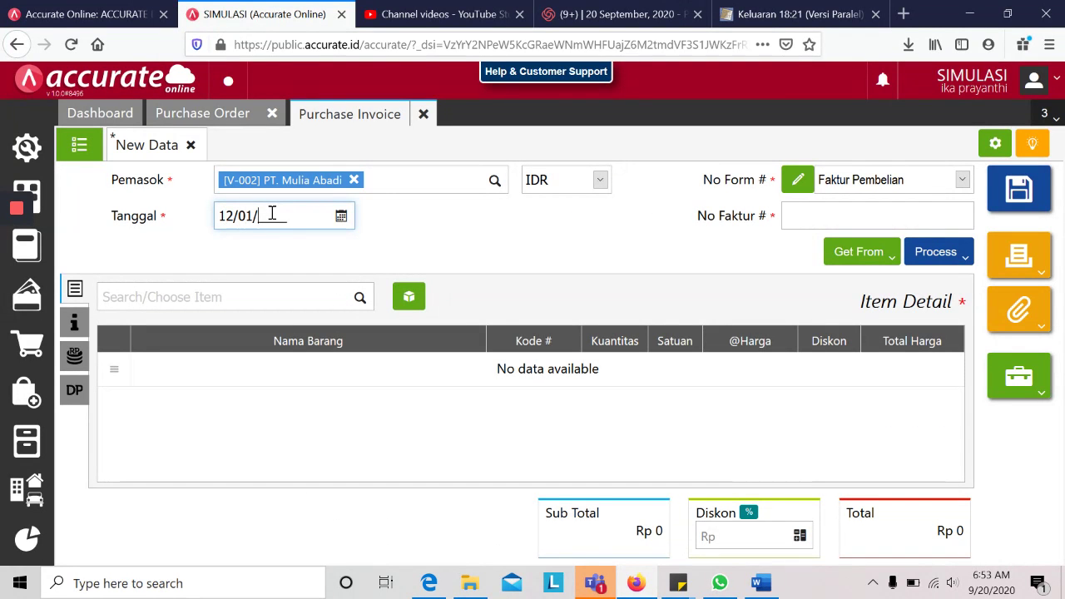
key(Tab)
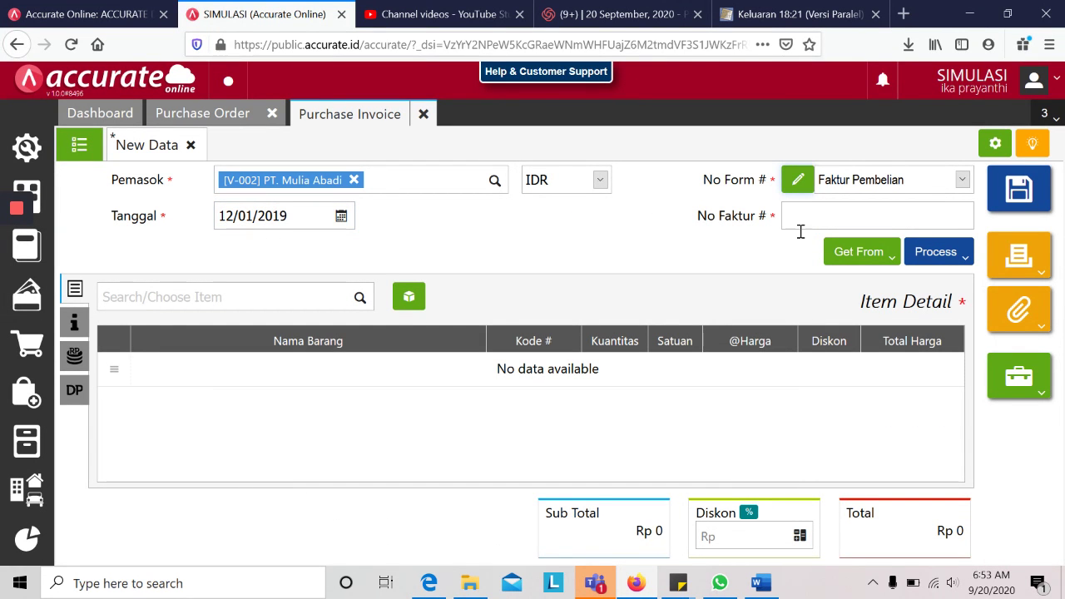
click(868, 258)
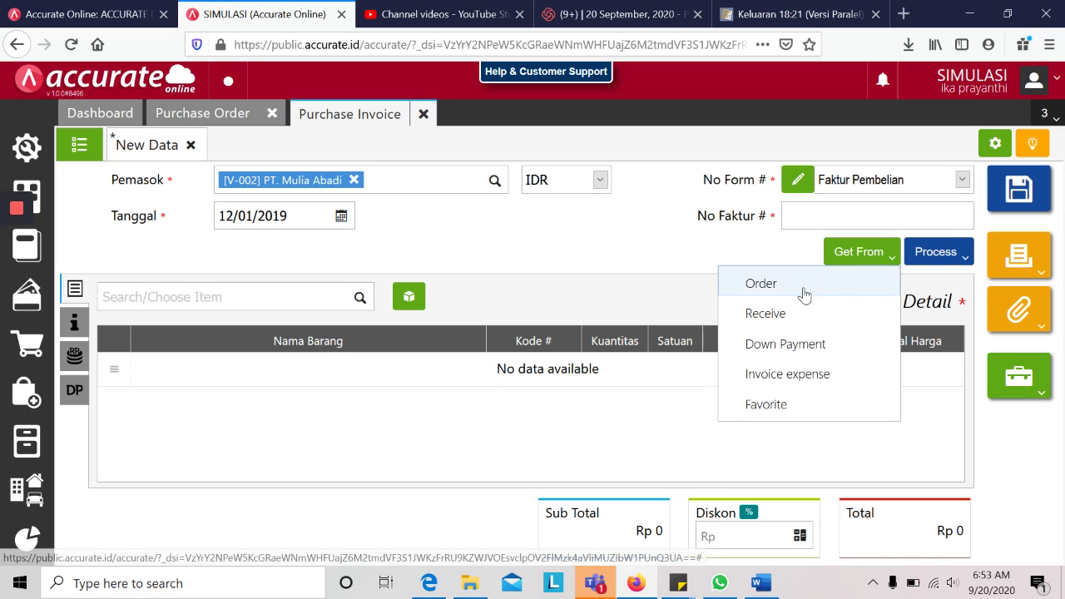
click(804, 291)
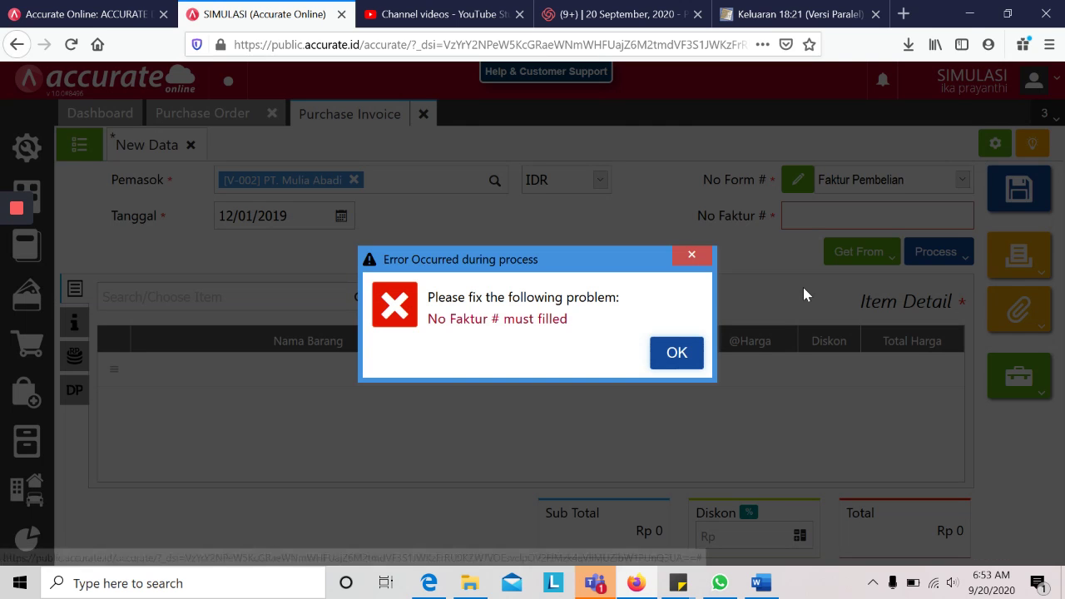
click(694, 257)
Step: Enter Faktur-Jan/906 as the purchase invoice number, checking it against the 12 January transaction in the PDF
key(alt+Tab)
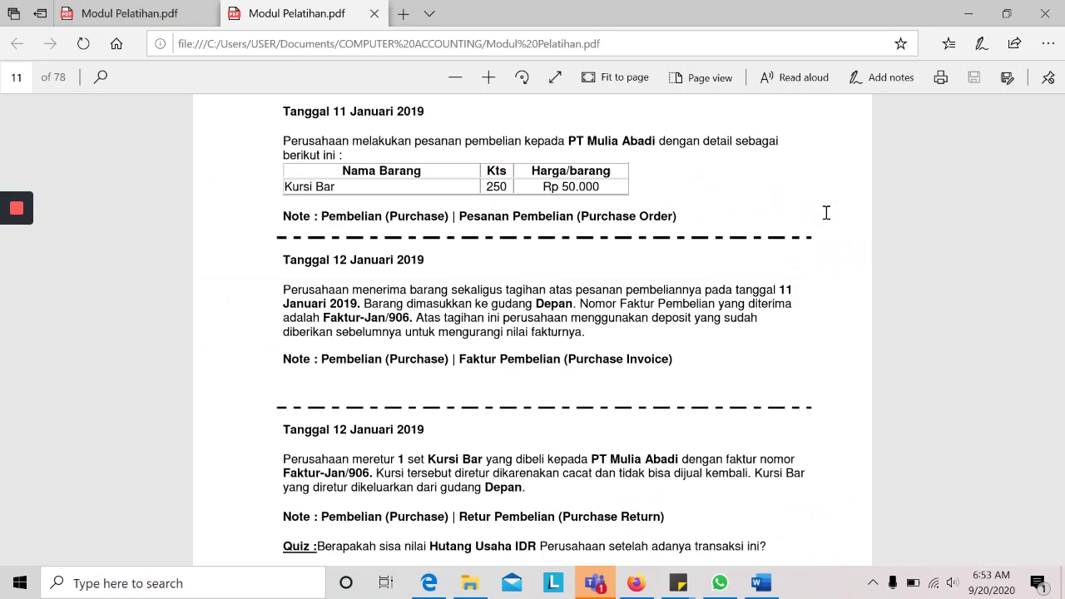
key(alt+Tab)
click(827, 215)
text(Fakt)
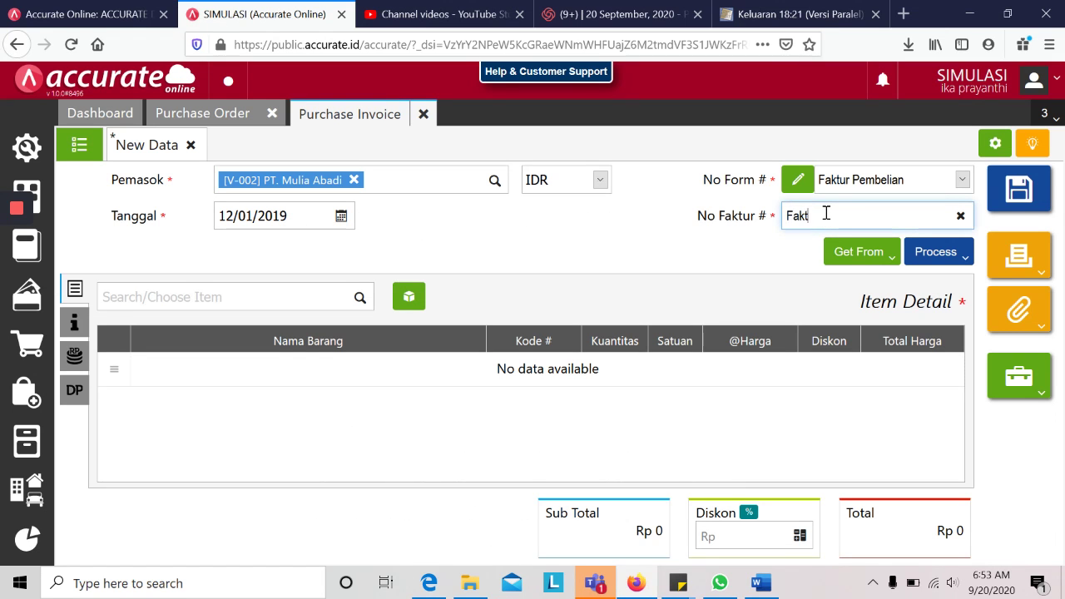
key(alt+Tab)
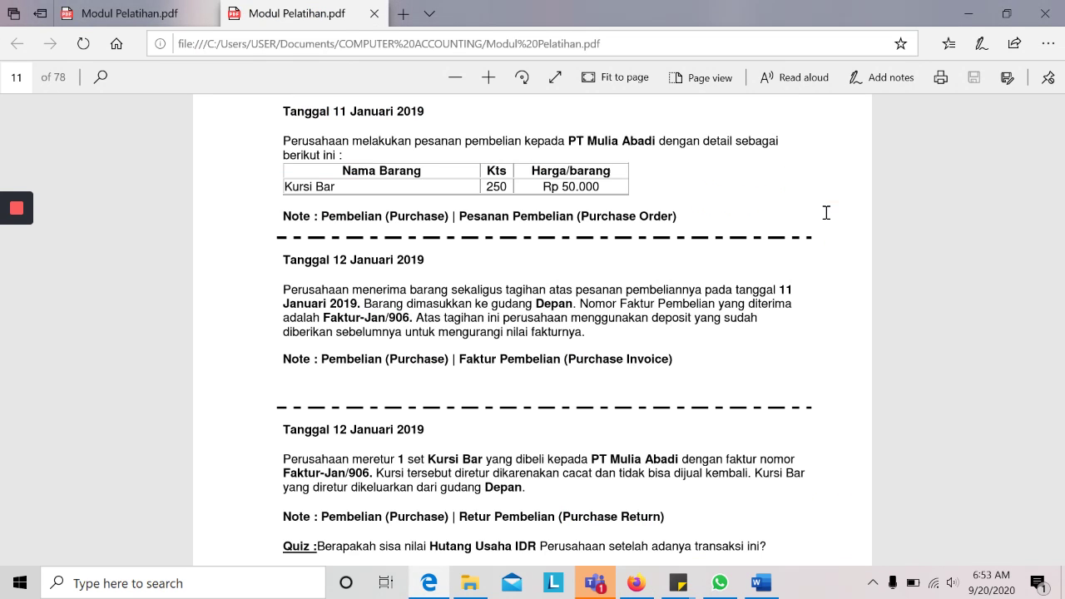
key(alt+Tab)
key(alt+Tab)
key(alt+Tab)
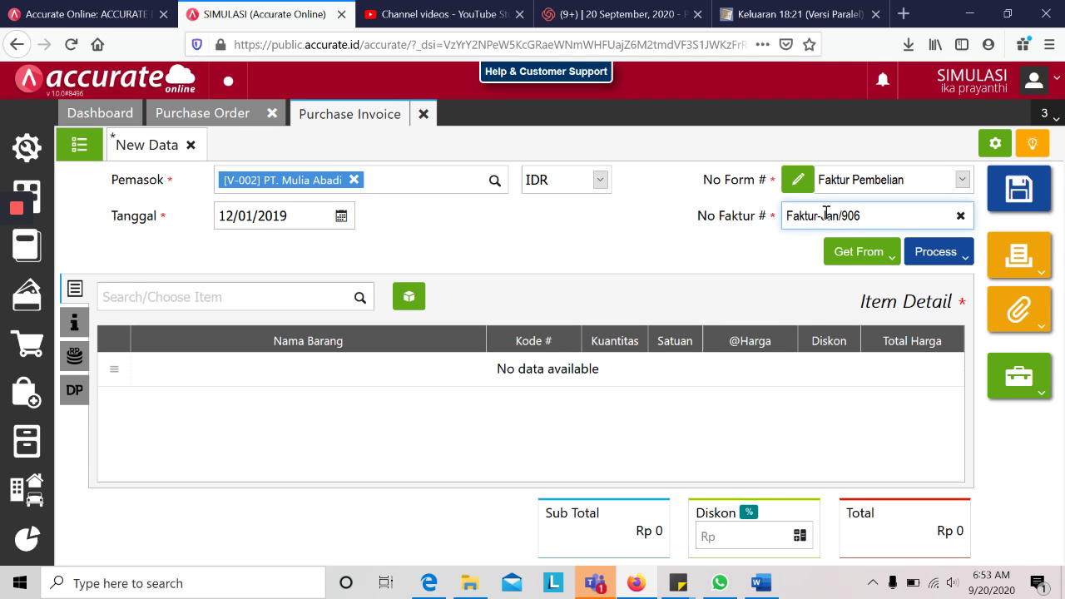
drag(823, 216, 863, 216)
Step: Copy the Kursi Bar line into the invoice from the supplier's purchase order dated 11/01/2019
click(870, 260)
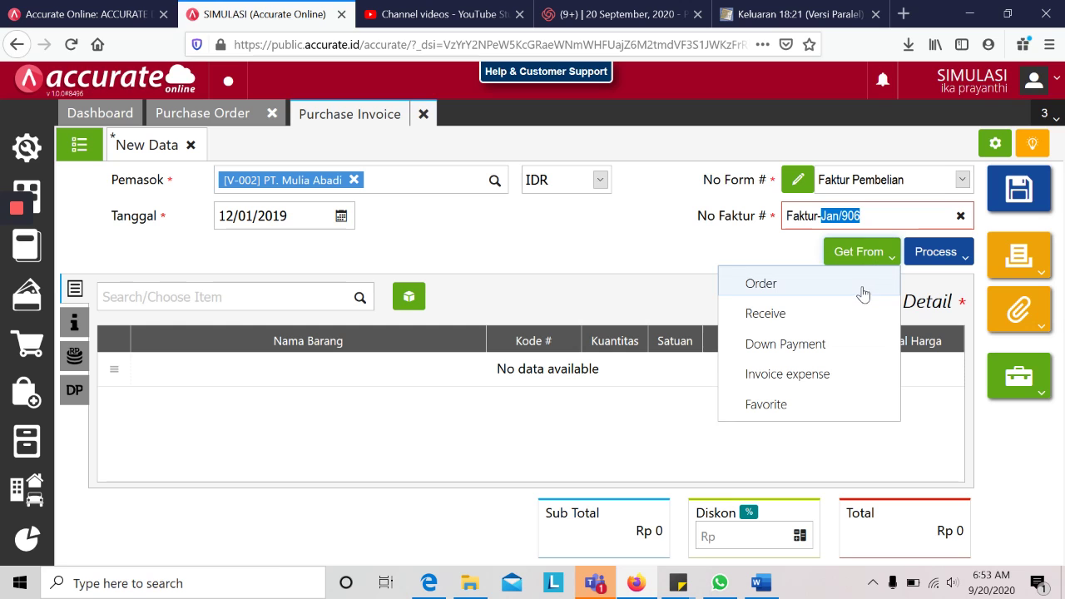
click(864, 287)
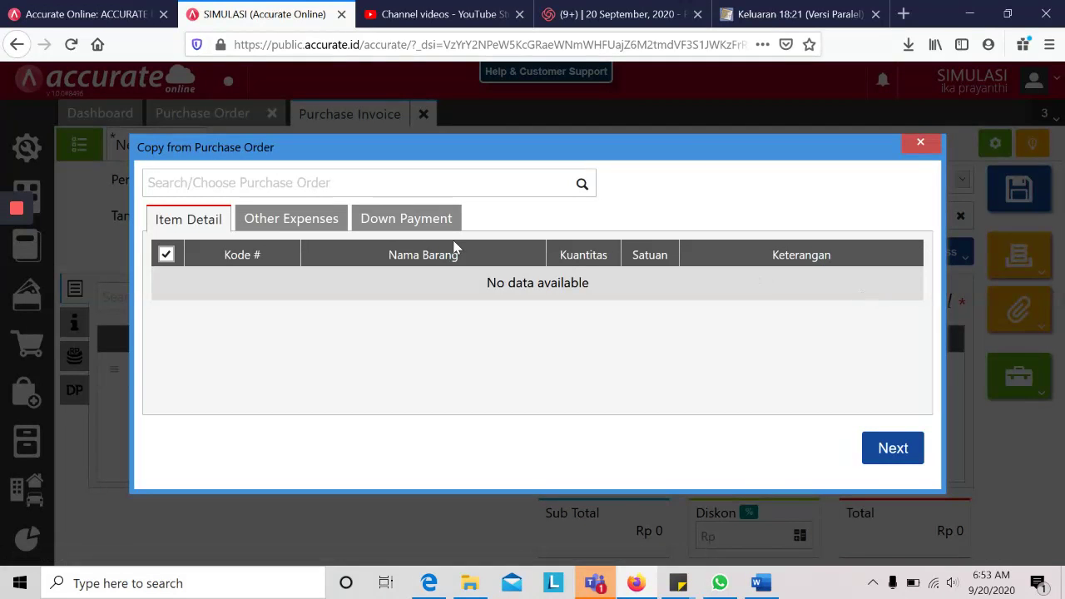
click(582, 184)
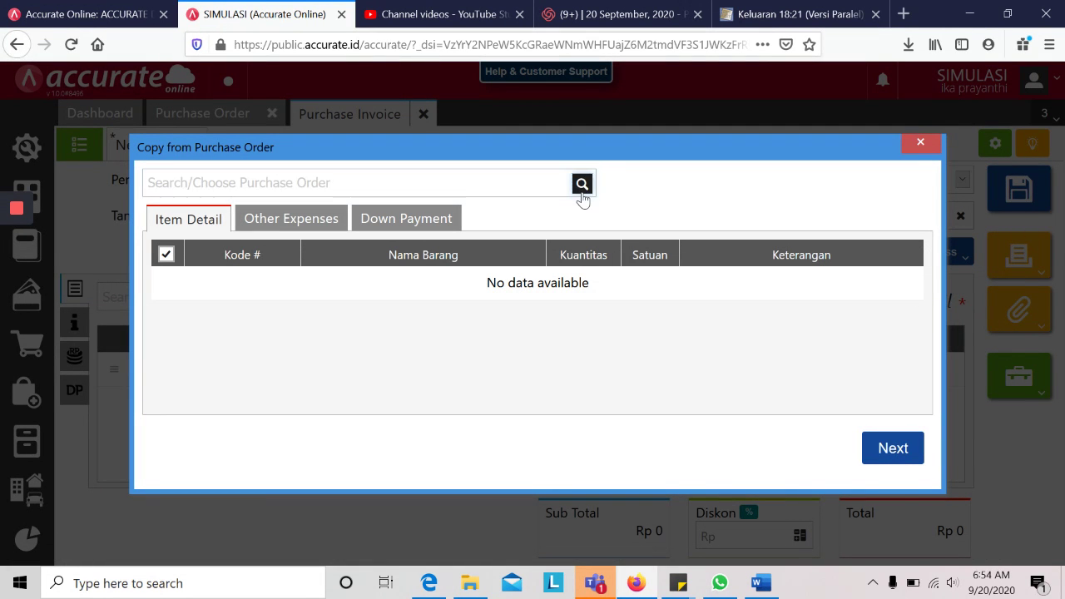
click(564, 219)
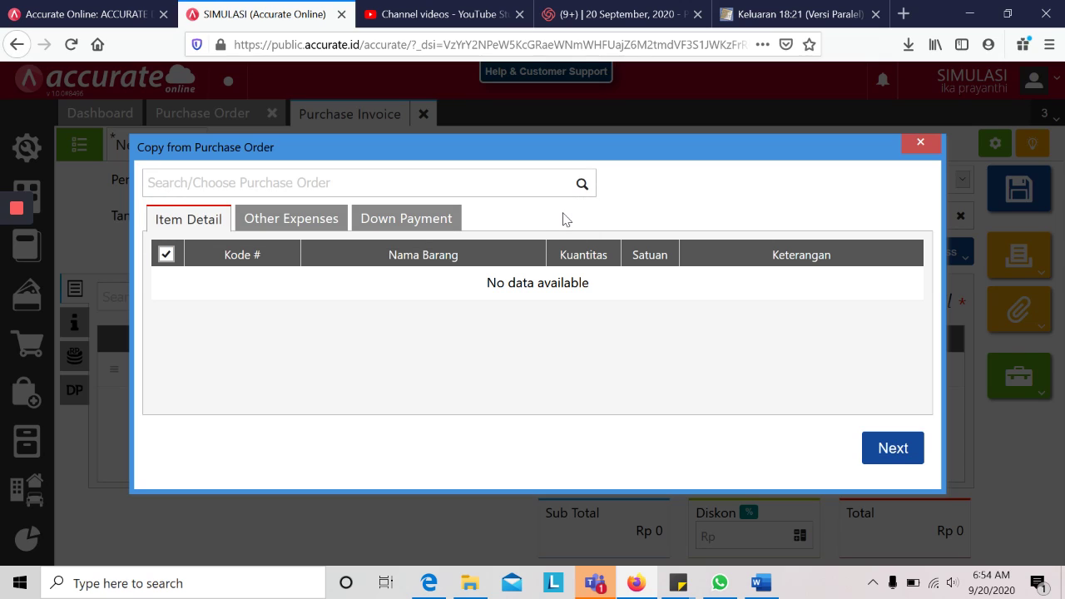
click(583, 184)
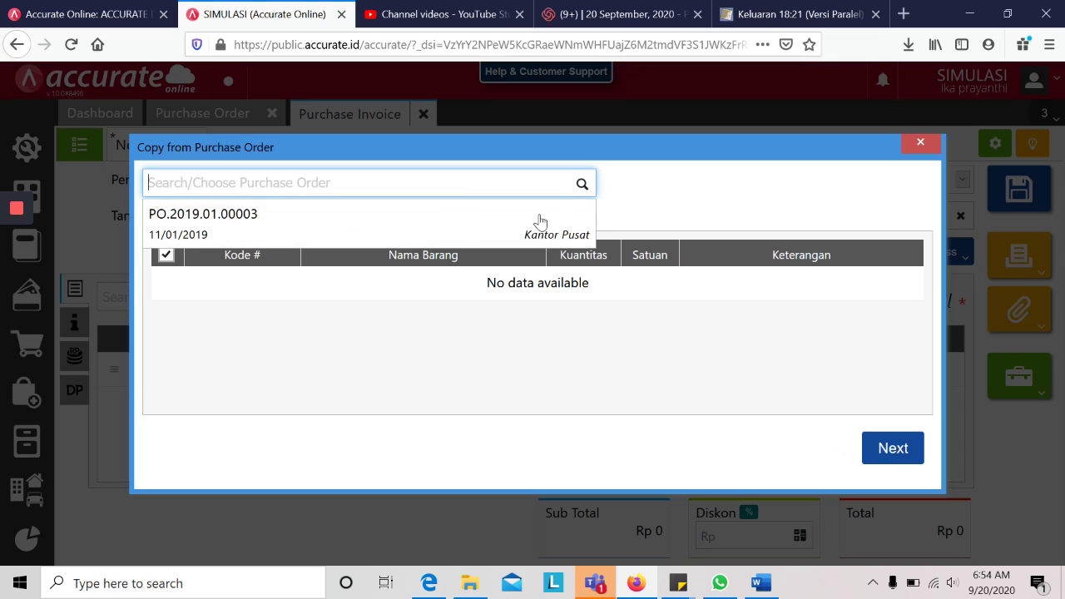
click(539, 223)
click(891, 472)
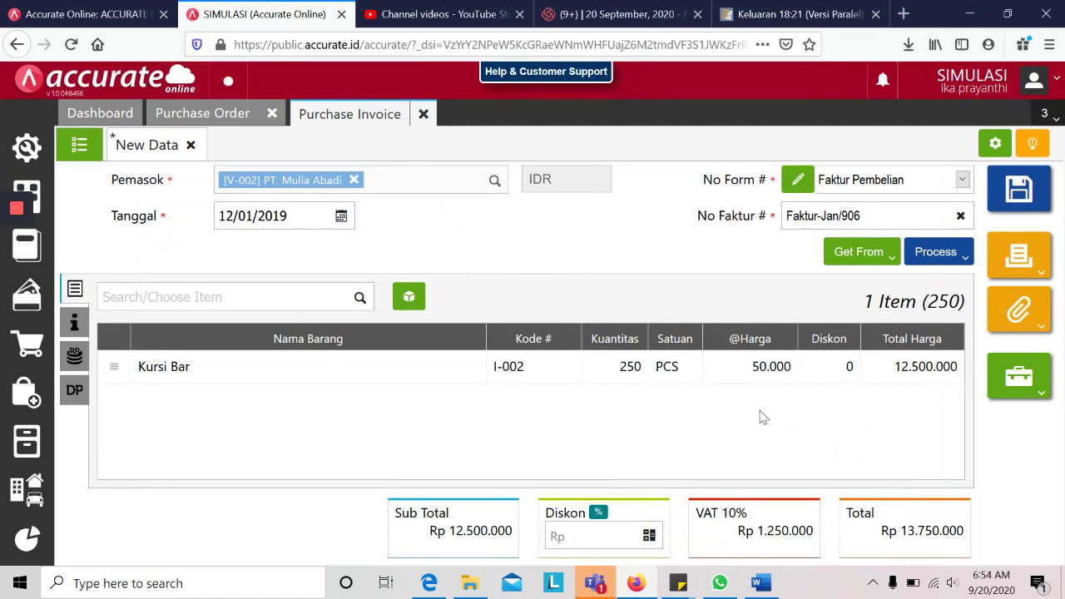
Step: Check the receiving warehouse in the PDF and change the Kursi Bar line's warehouse (Gudang) to Depan
key(alt+Tab)
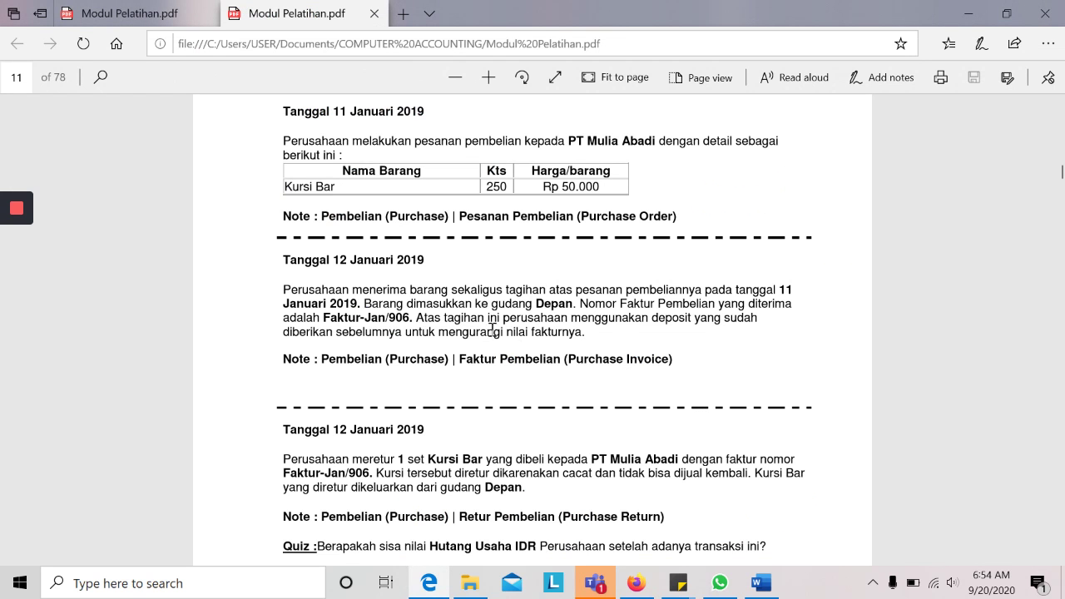
key(alt+Tab)
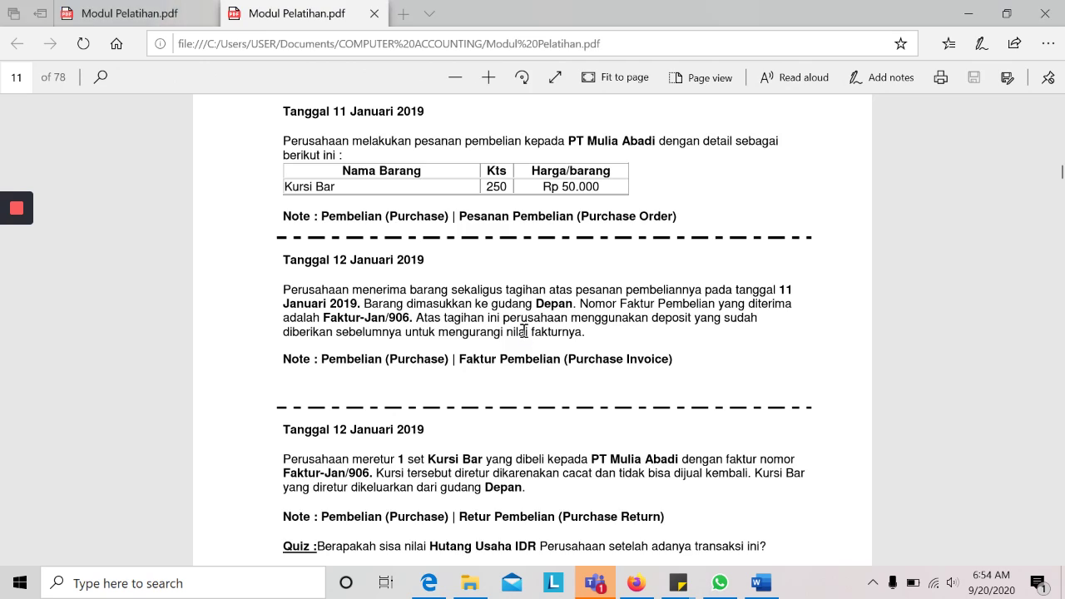
click(563, 377)
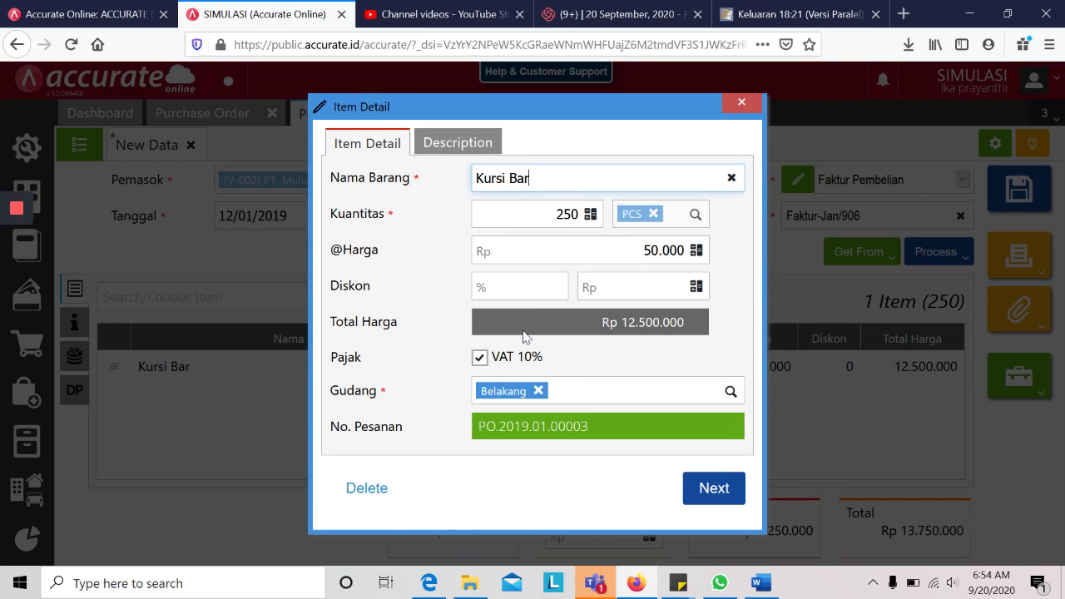
click(539, 391)
text(depan)
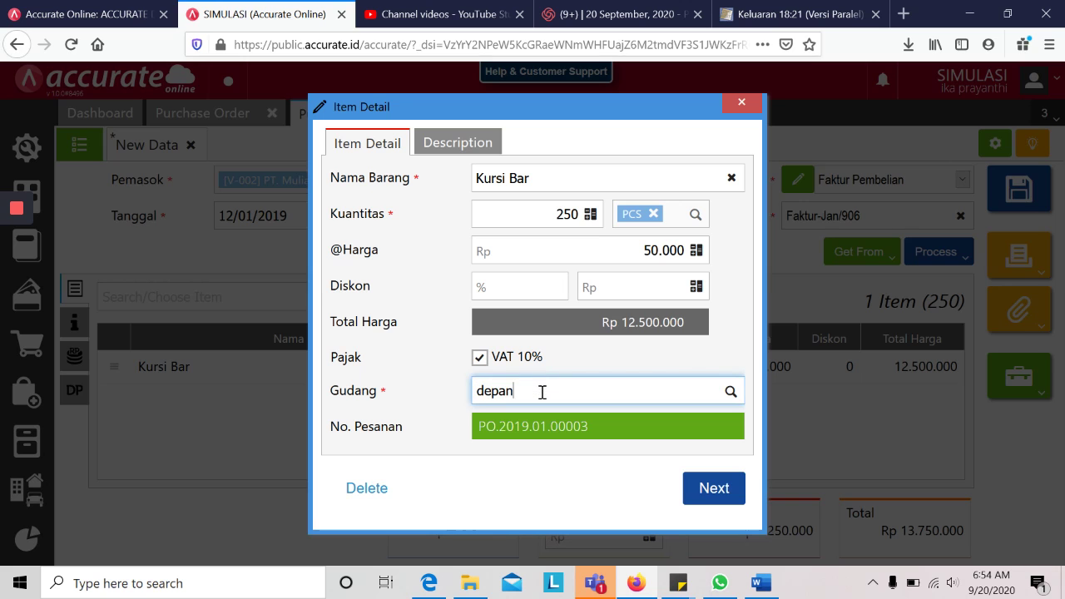
click(542, 434)
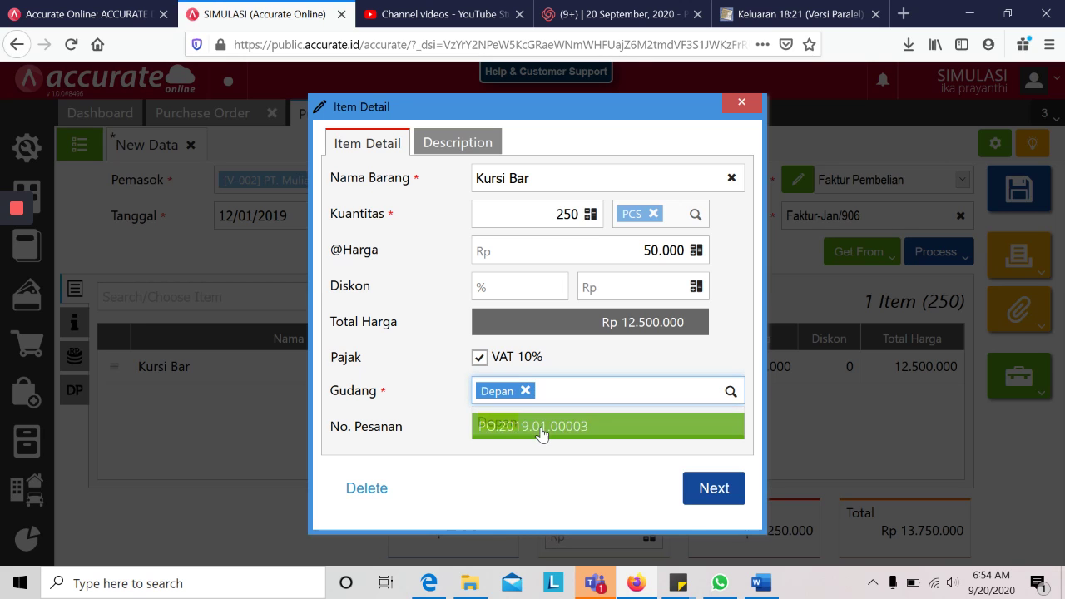
click(712, 494)
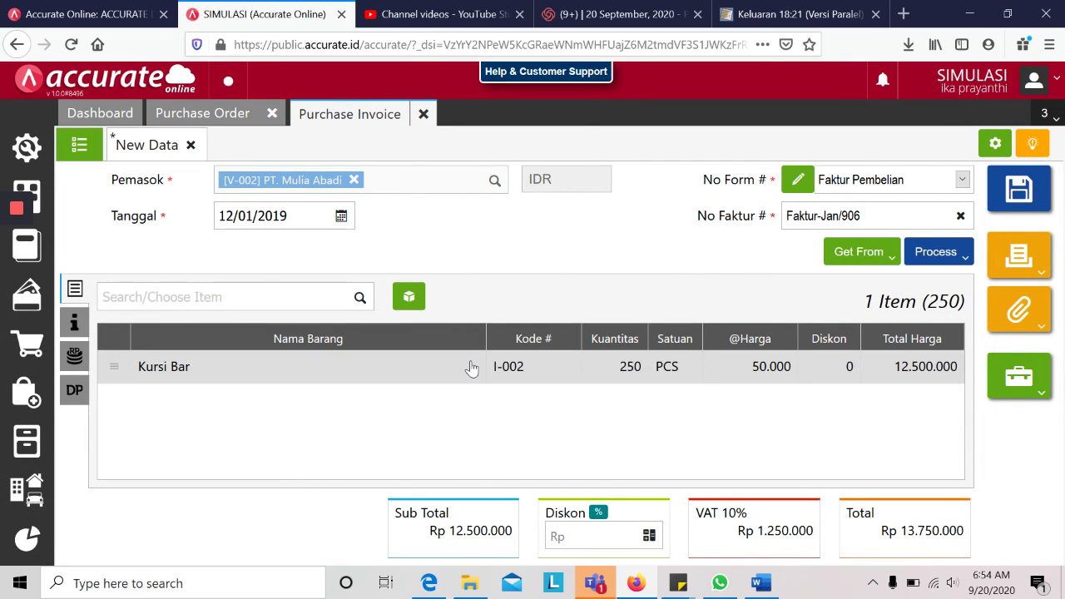
Step: Check the deposit instruction in the PDF, apply the 10/01/2019 down payment to the invoice and review its down payment details
key(alt+Tab)
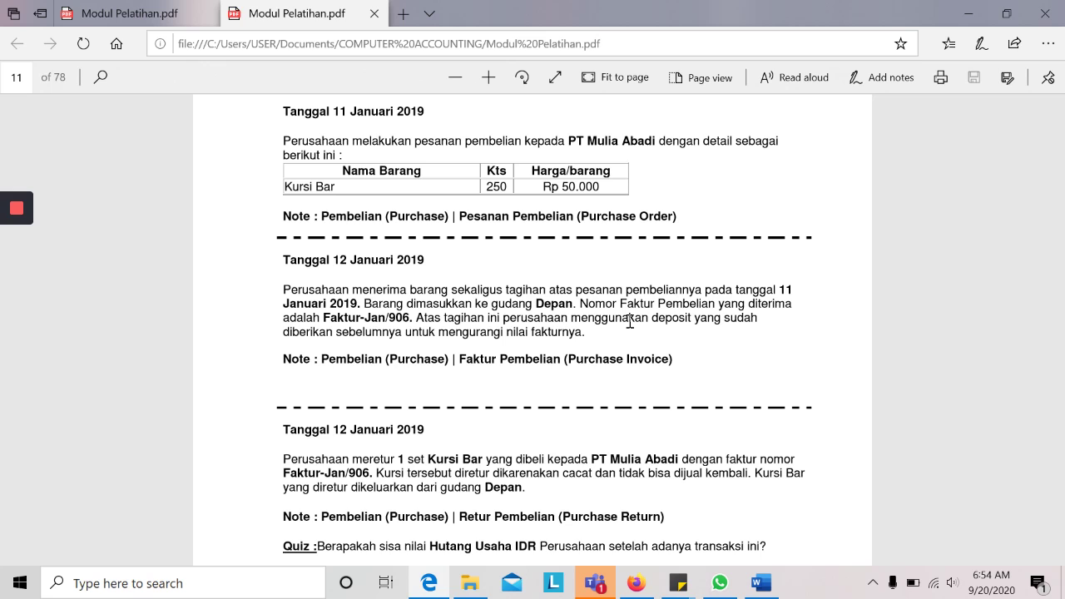
key(alt+Tab)
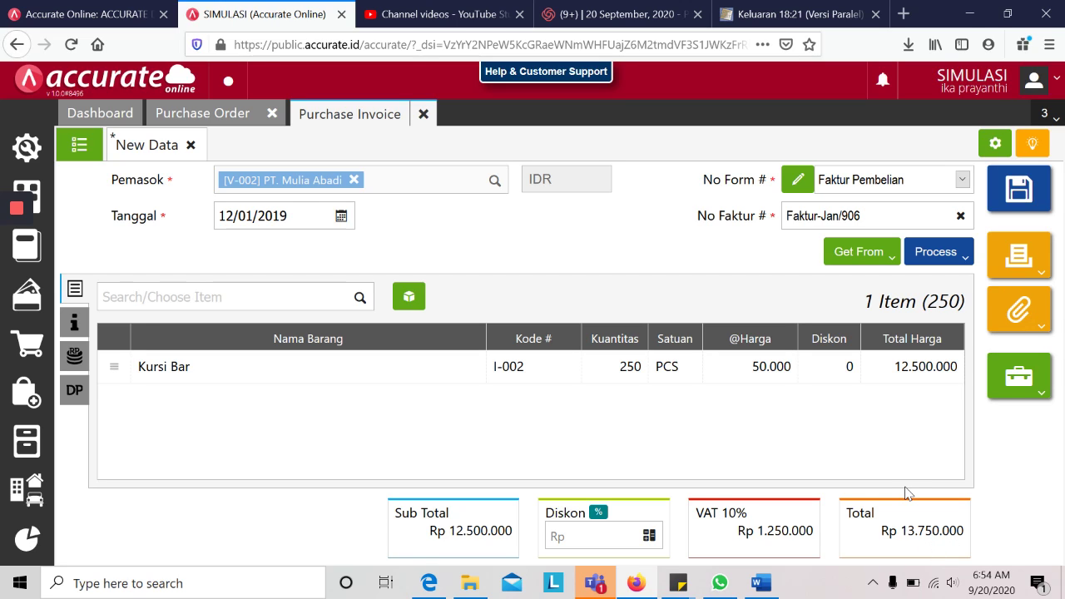
click(887, 263)
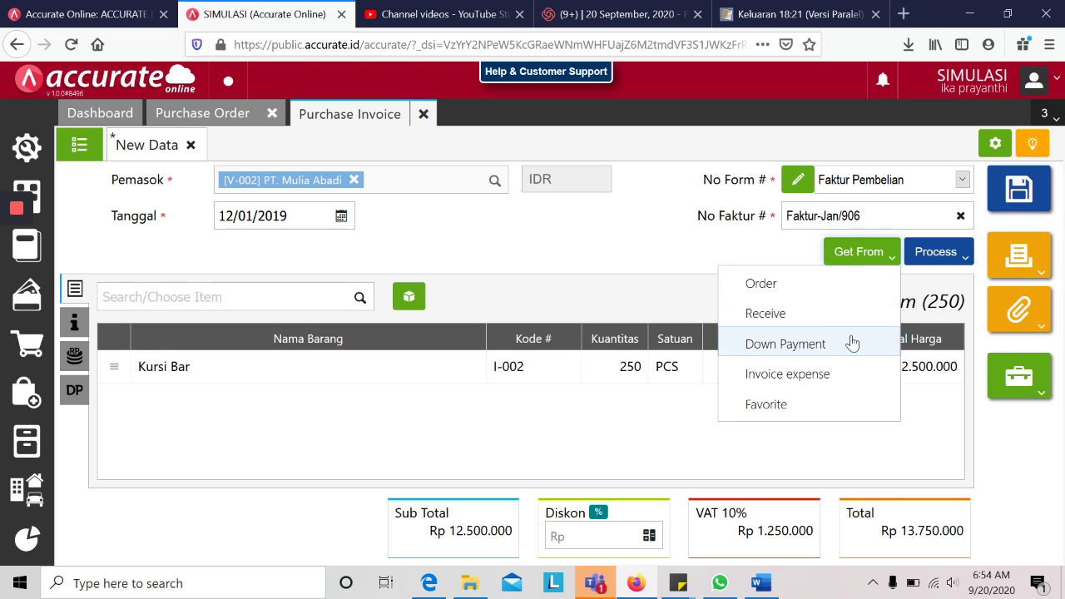
click(837, 353)
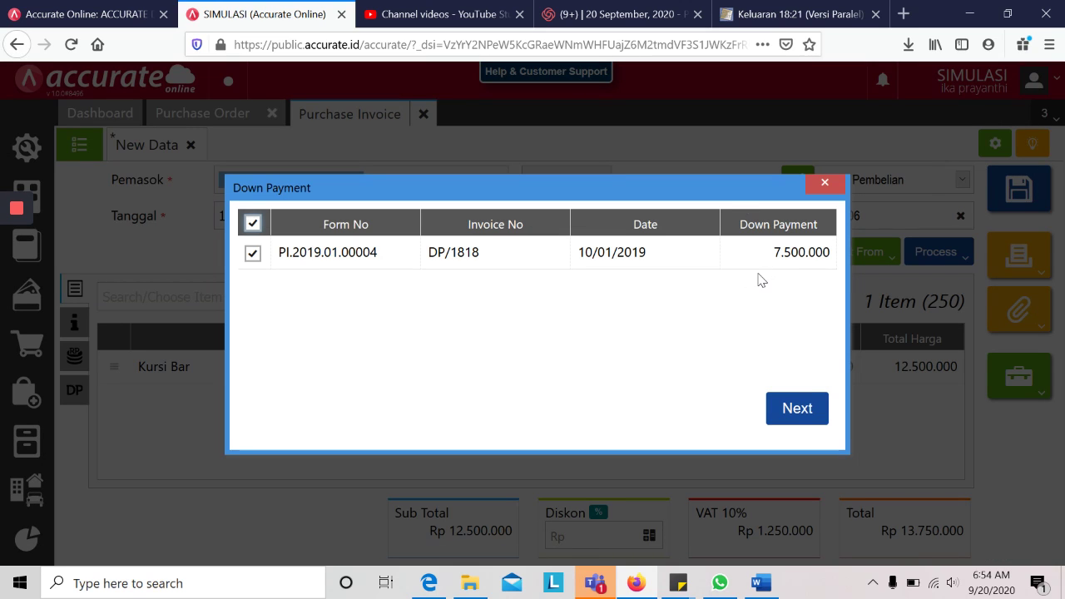
click(798, 409)
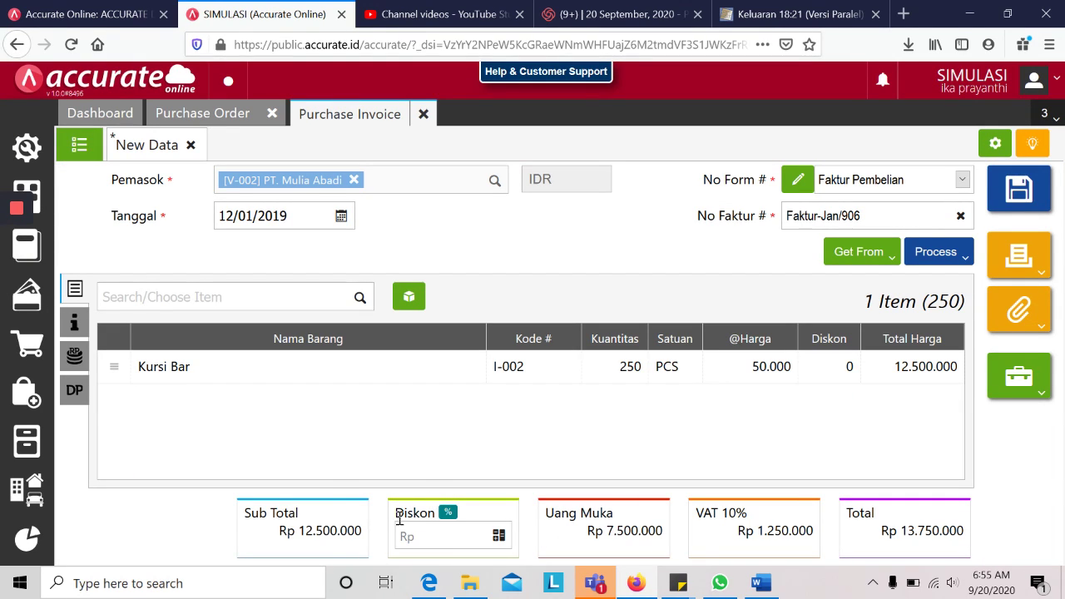
click(75, 358)
click(82, 401)
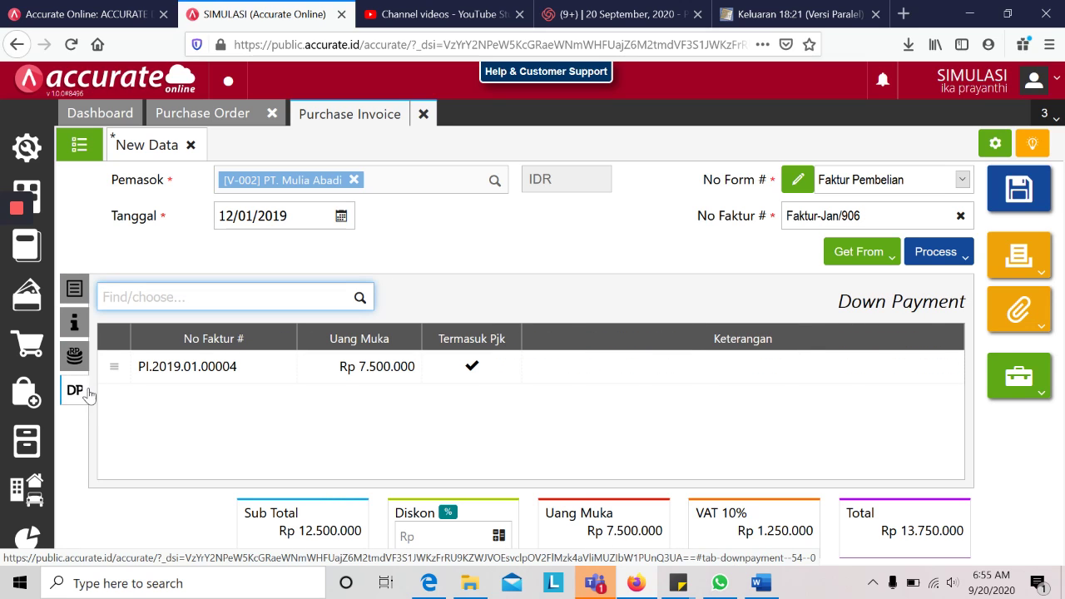
Step: Review the invoice's additional info, item line and total against the PDF, and save the purchase invoice
click(76, 327)
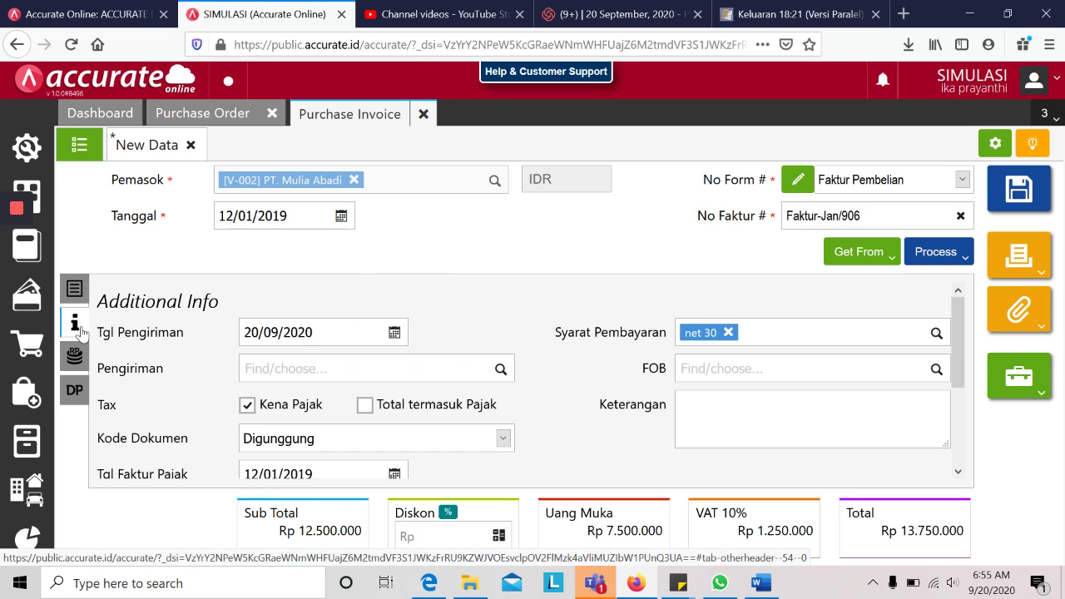
click(77, 287)
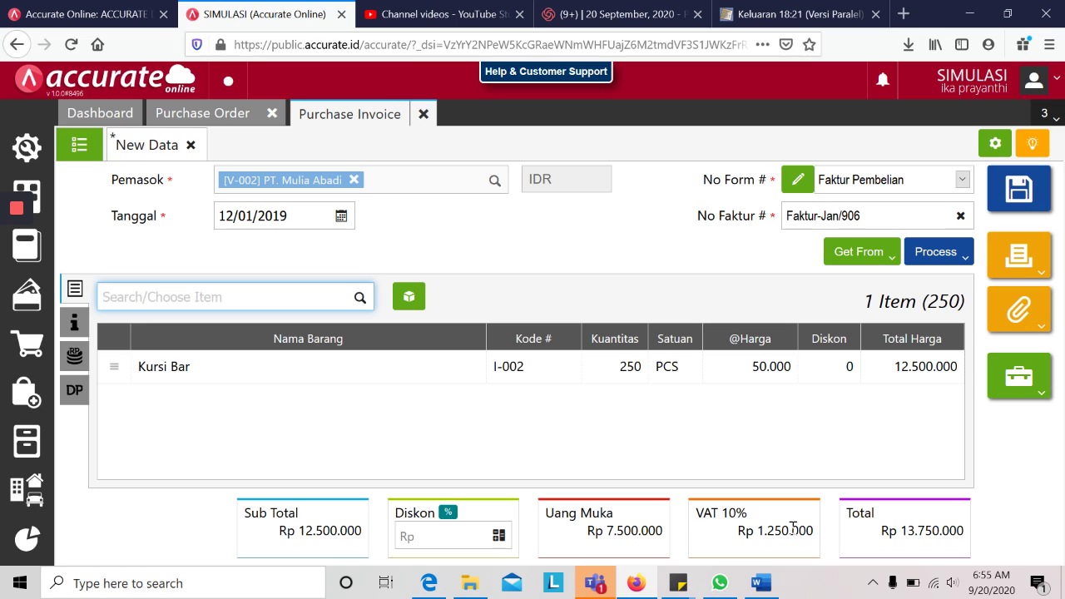
click(909, 546)
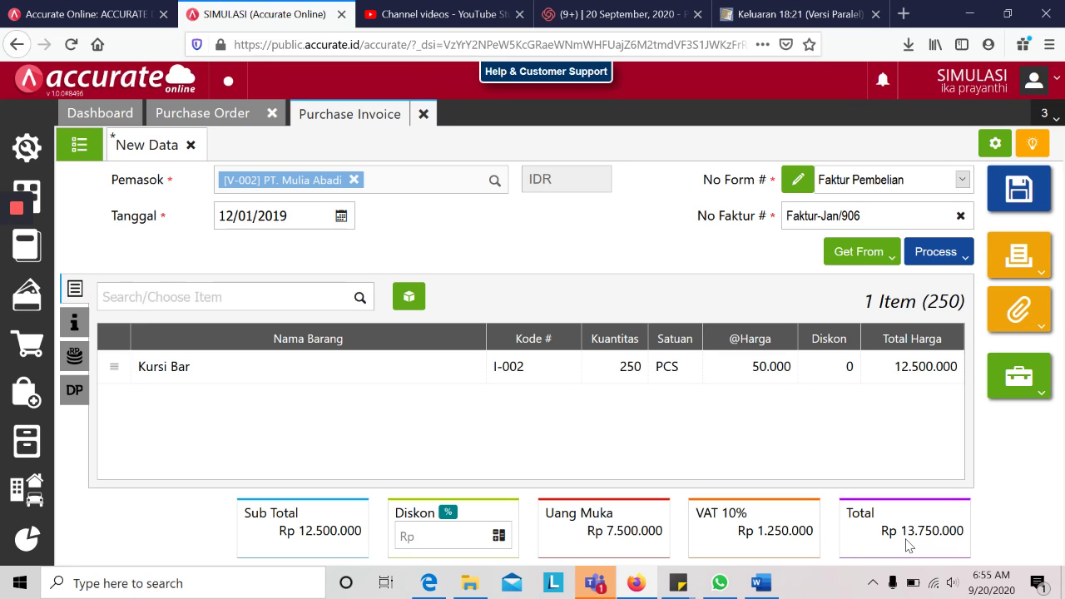
key(alt+Tab)
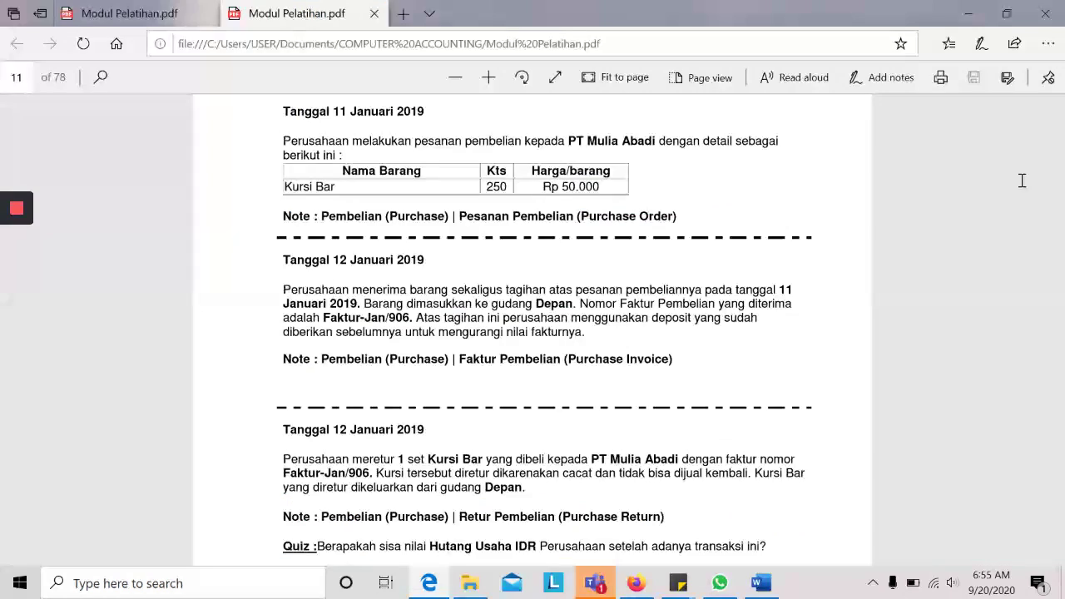
key(alt+Tab)
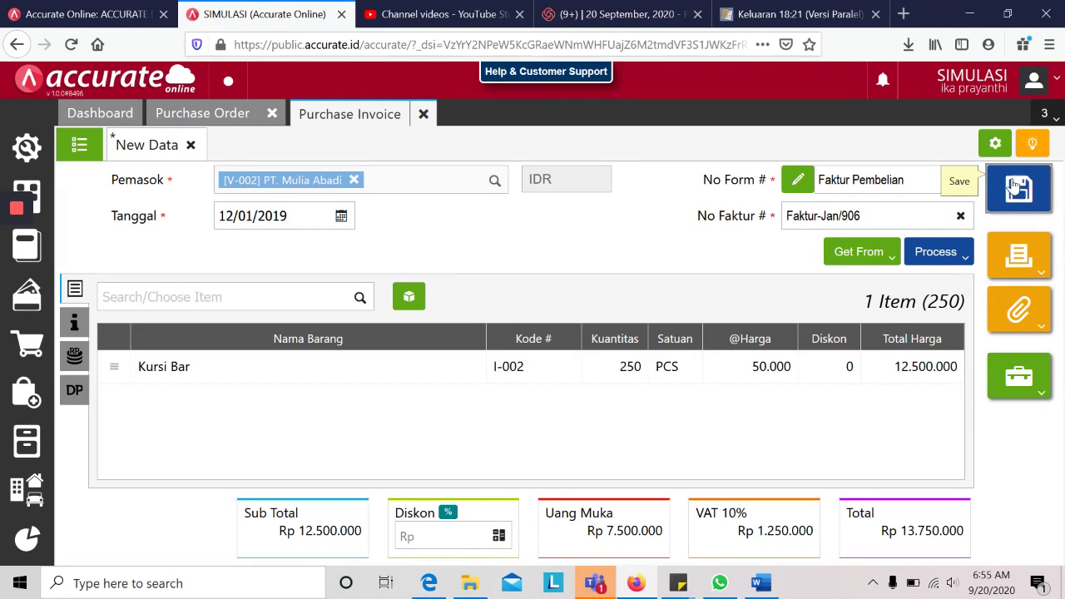
click(1014, 188)
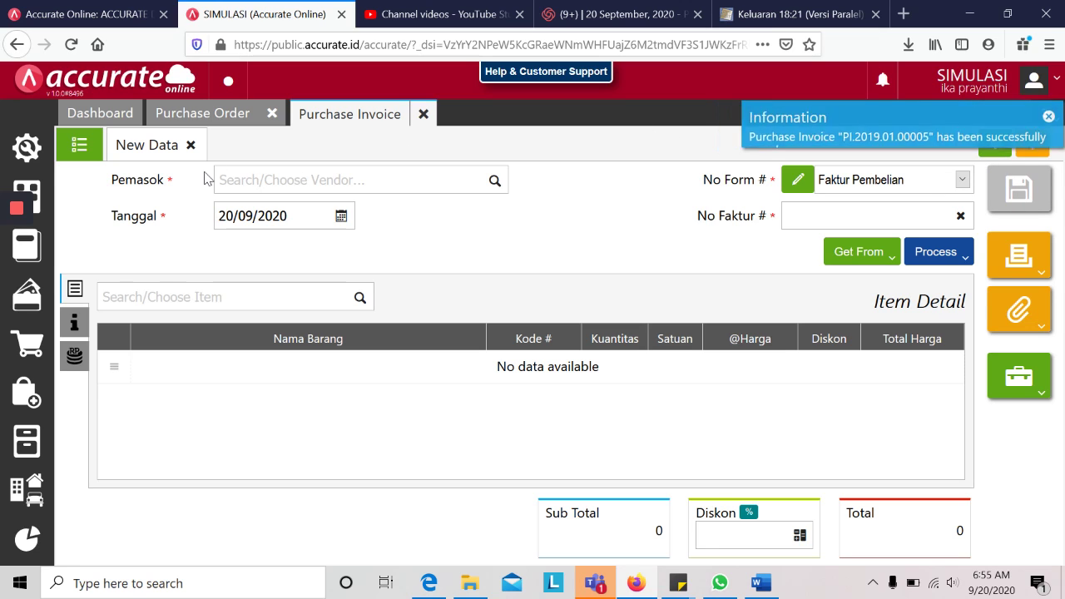
Step: Open the saved Faktur-Jan/906 invoice from the list, examine its journal detail and close the record
click(67, 157)
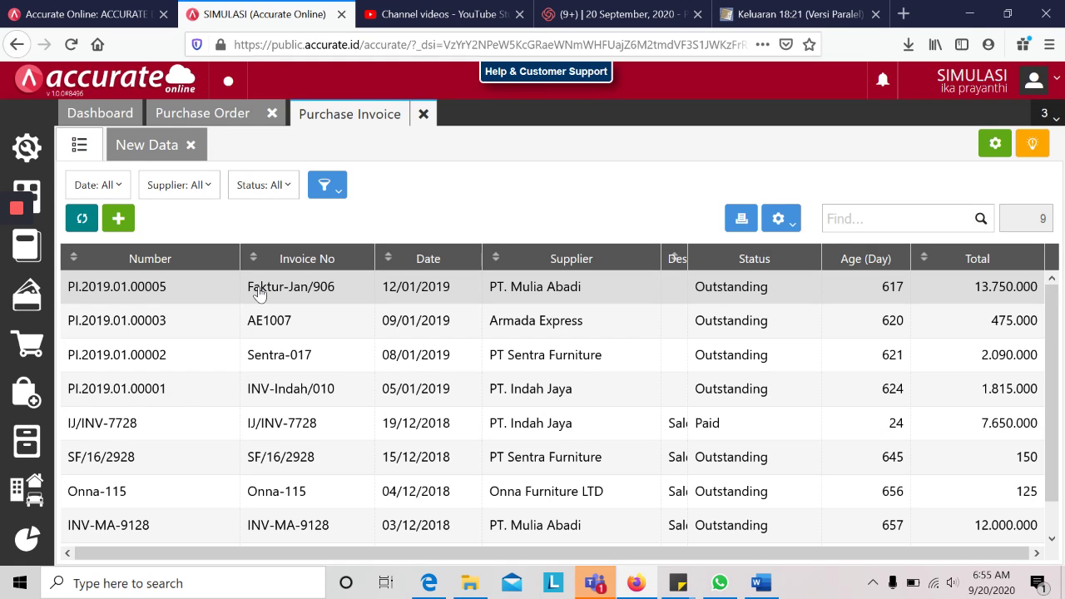
click(257, 286)
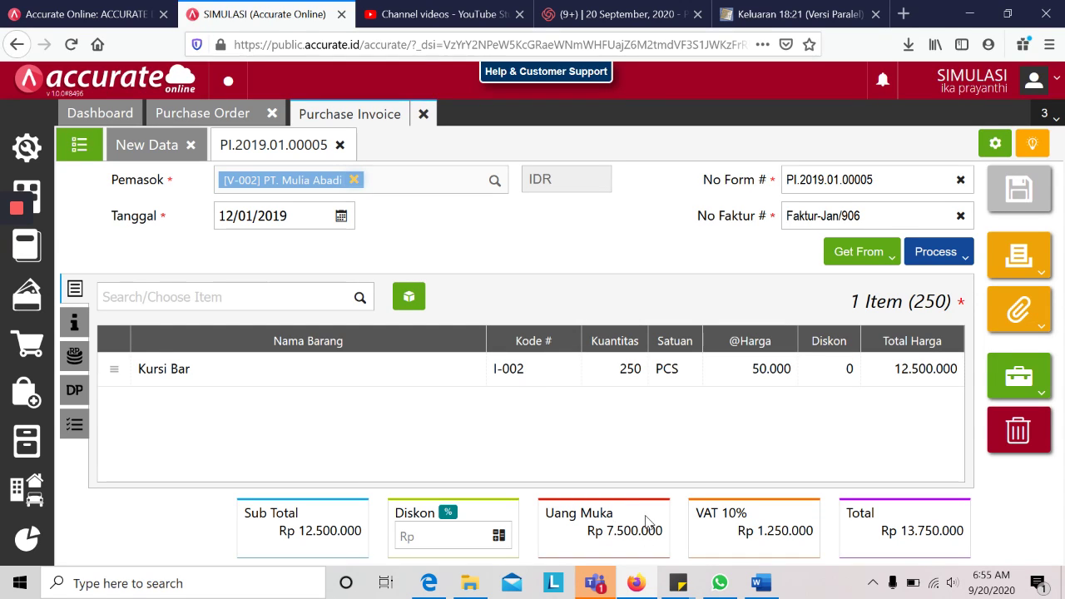
click(1015, 404)
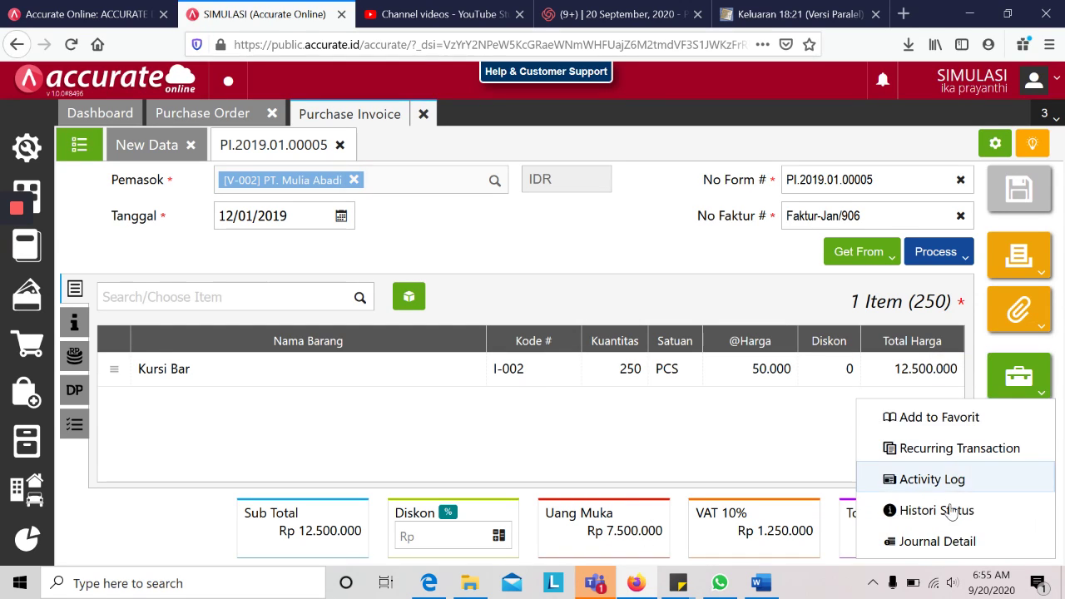
click(941, 550)
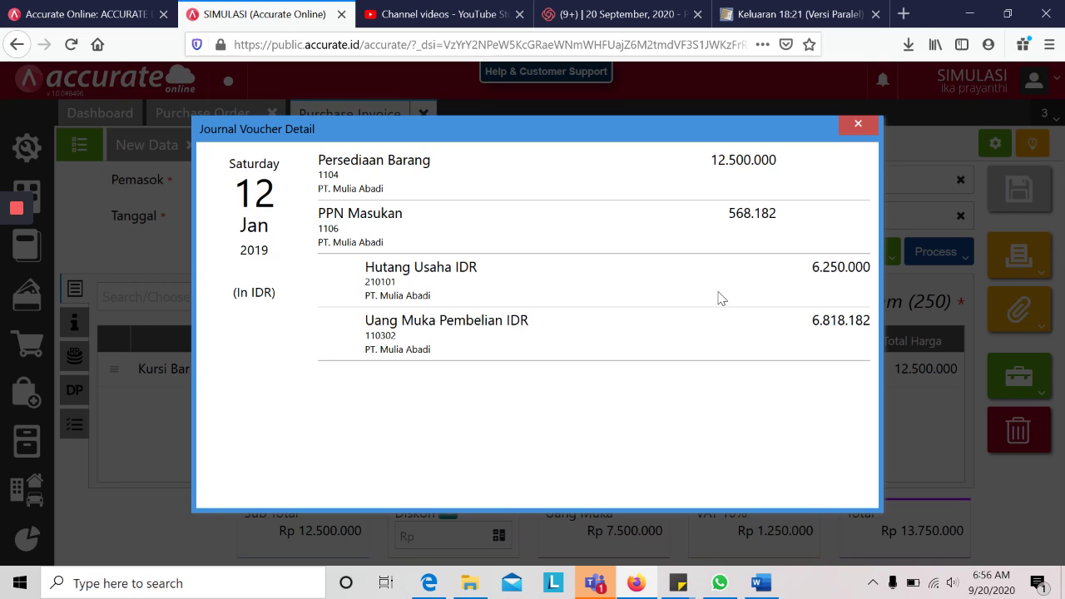
click(860, 127)
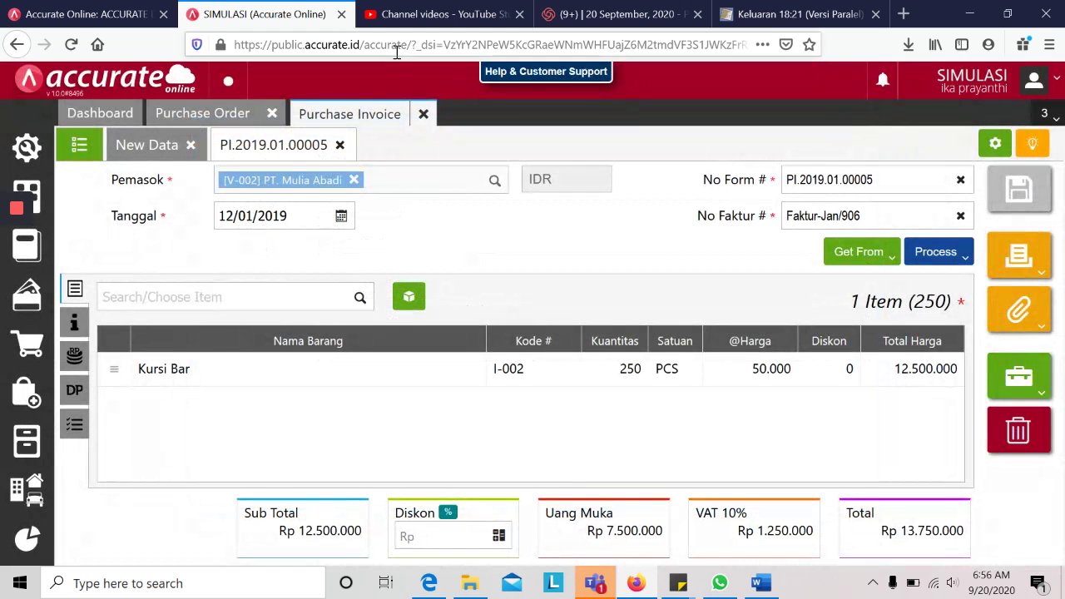
click(339, 145)
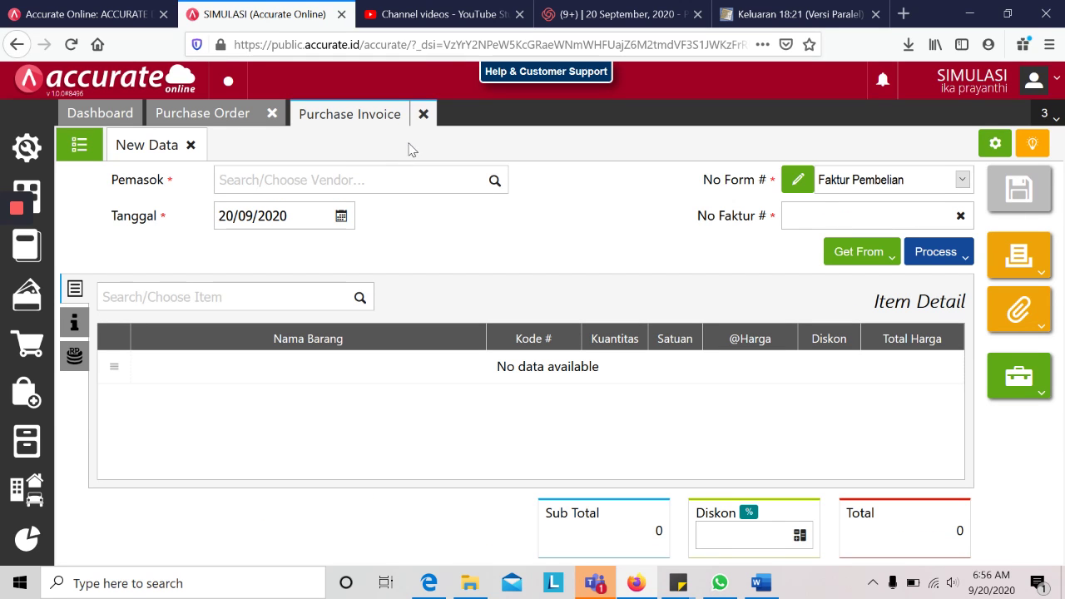
Step: Read the 12 January 2019 Kursi Bar return transaction in the PDF and start a new purchase return in Accurate Online
key(alt+Tab)
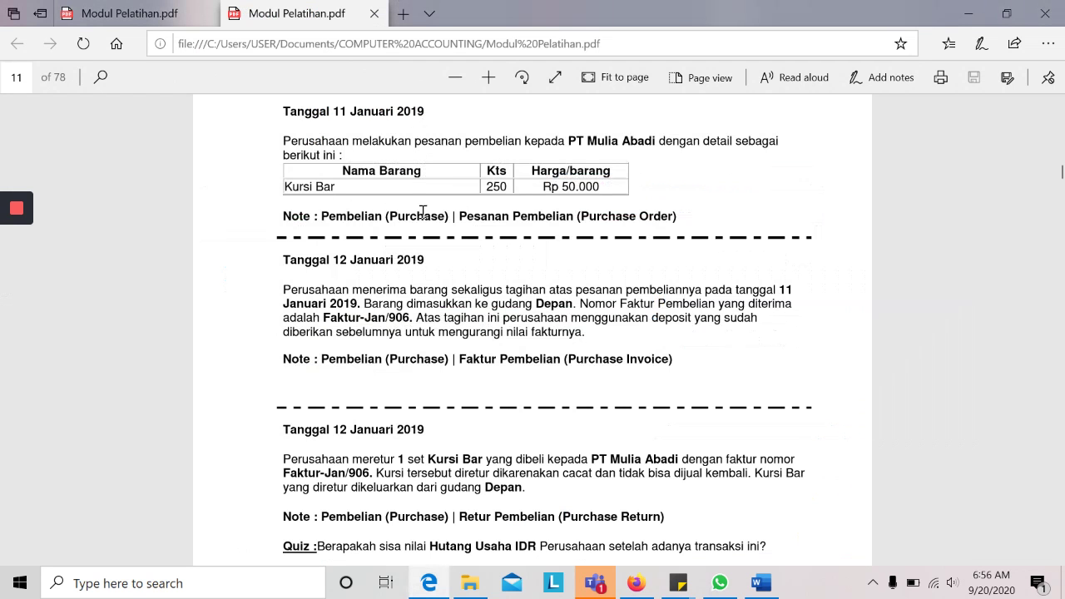
scroll(408, 285, down, 2)
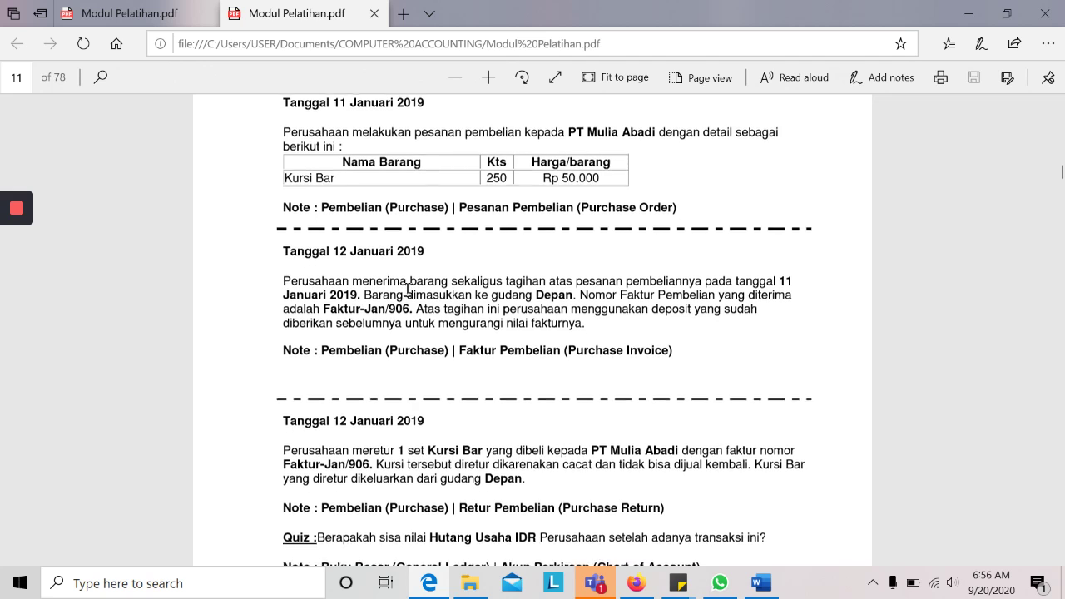
scroll(408, 290, down, 3)
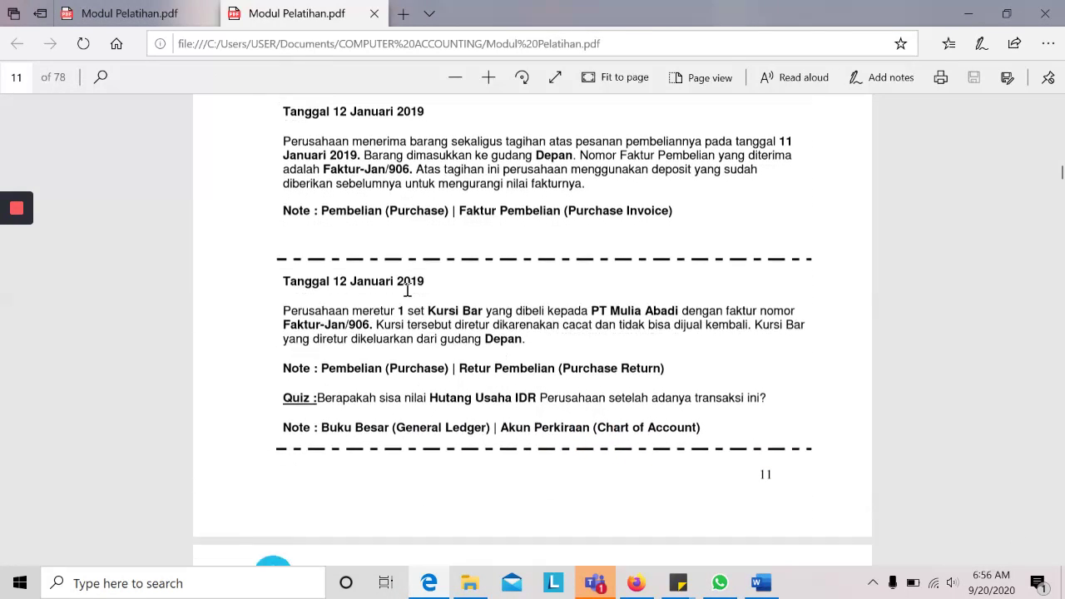
mouse_move(12, 260)
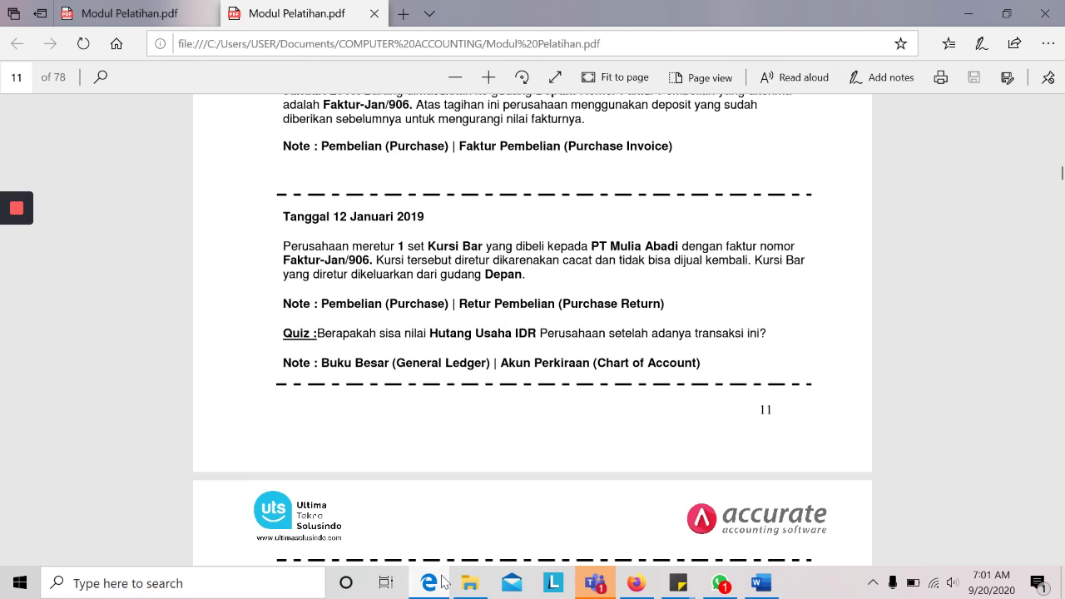
click(655, 580)
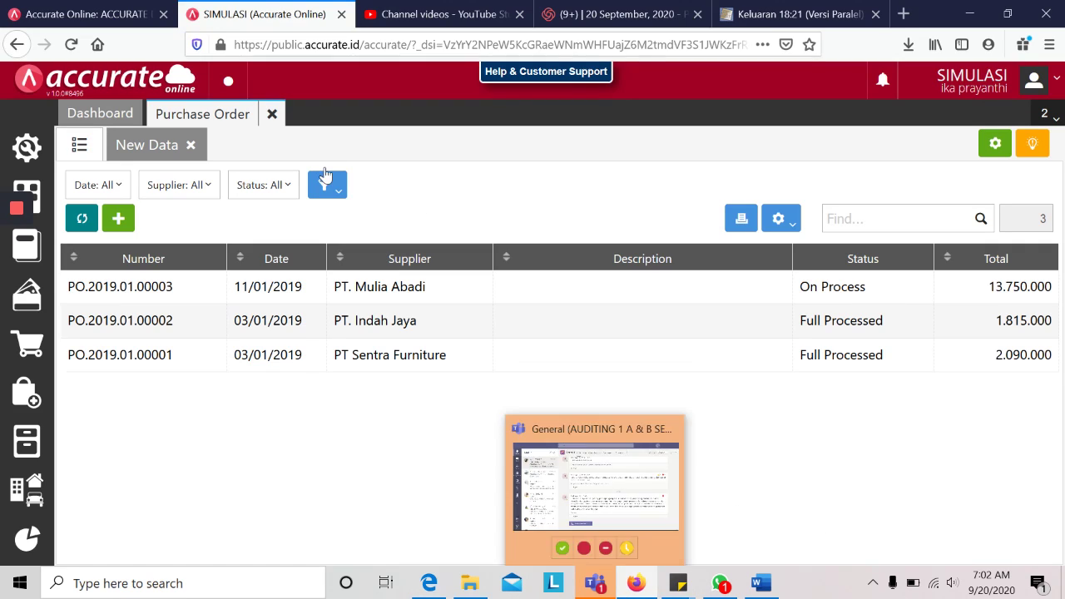
click(26, 398)
click(298, 405)
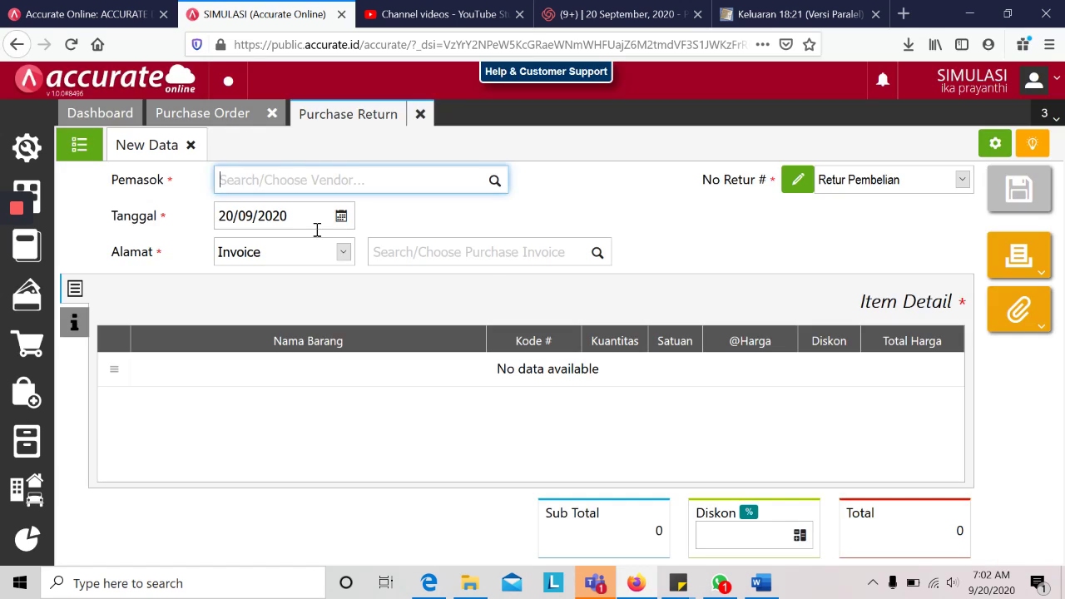
Step: Set the purchase return's supplier (Pemasok) to PT. Mulia Abadi, checking the PDF
key(alt+Tab)
key(alt+Tab)
text(m)
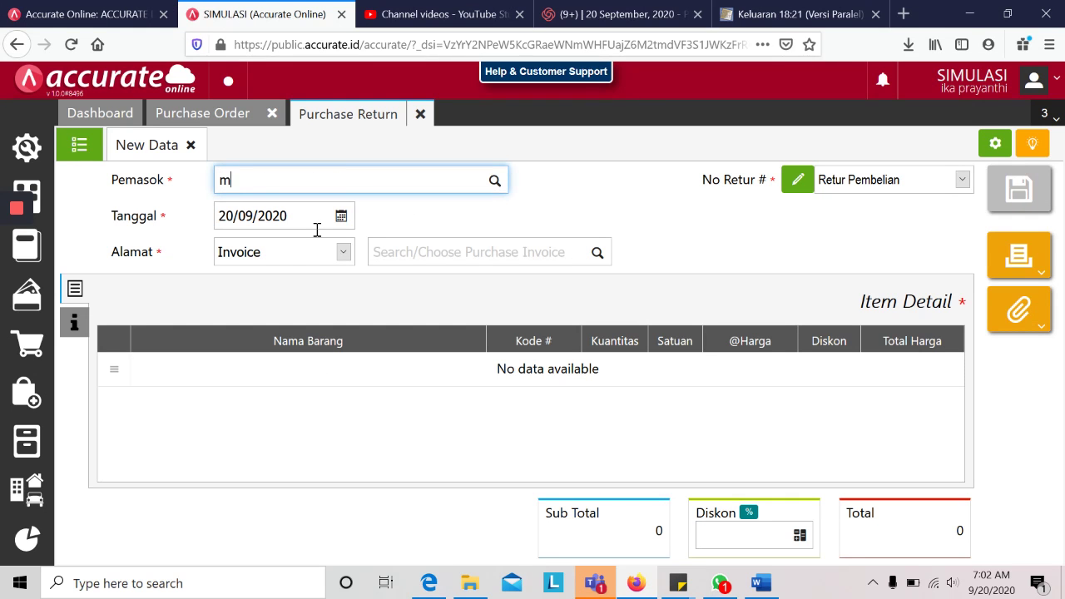
text(ulia abadi)
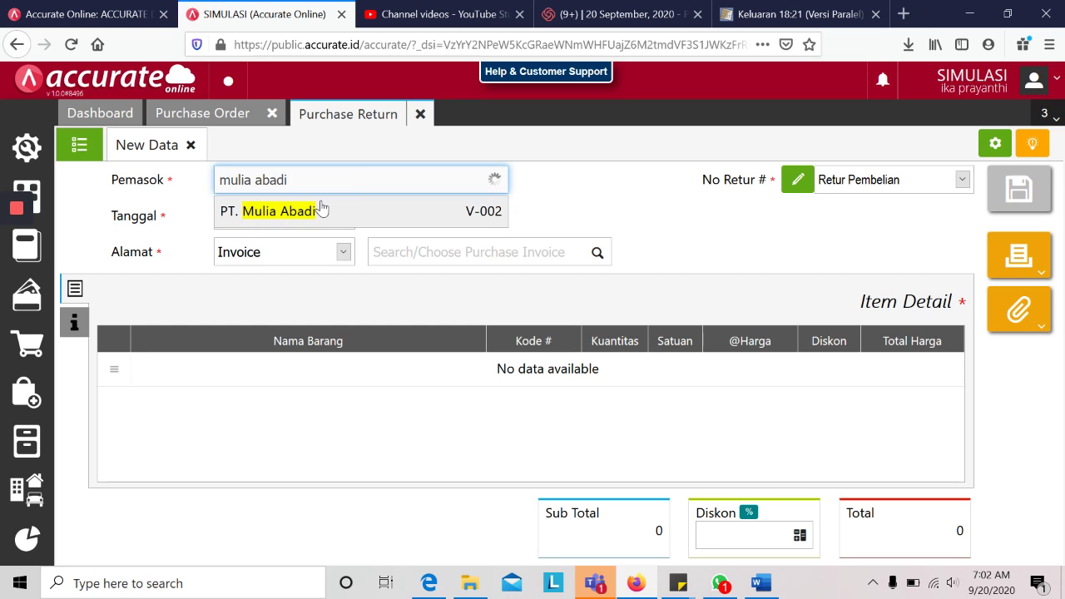
click(325, 207)
Step: Check the transaction date in the PDF and set the return date to 12/01/2019
click(298, 212)
key(alt+Tab)
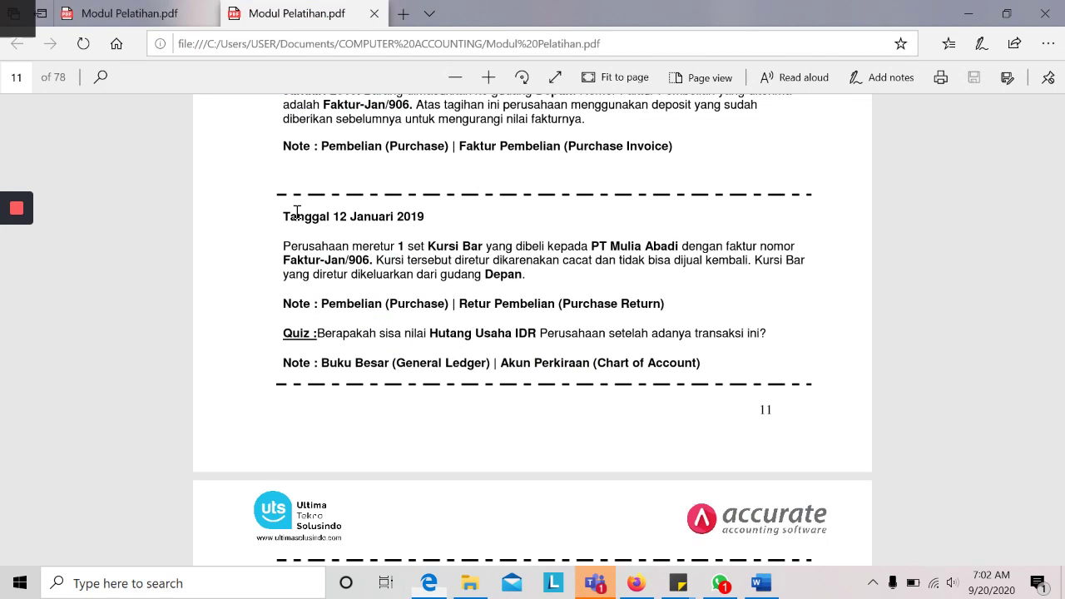
key(alt+Tab)
text(12/01/2019)
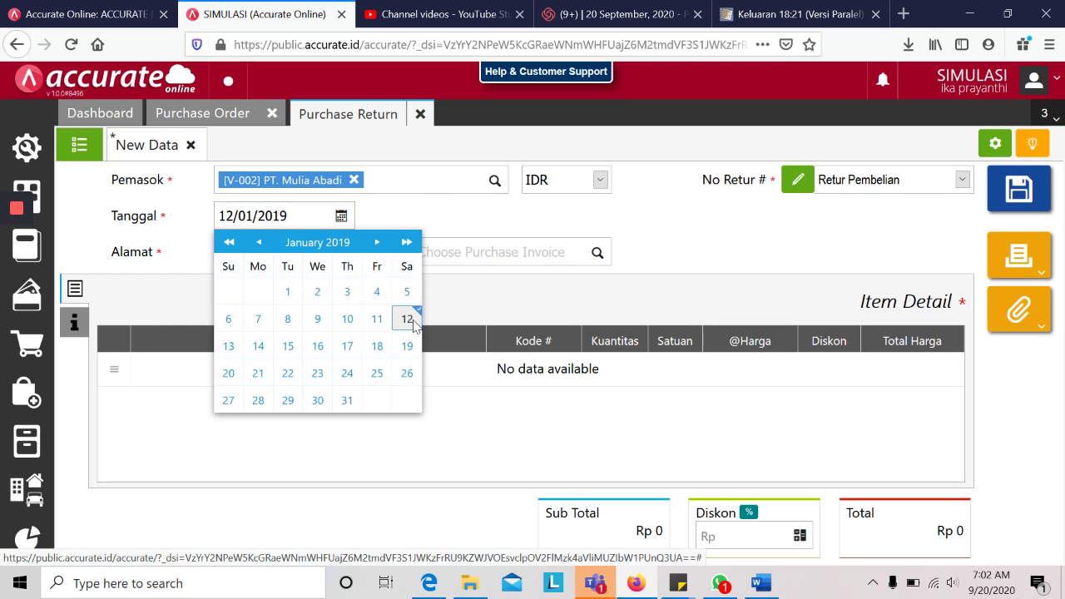
click(412, 324)
Step: Check the invoice number in the PDF and link the return to purchase invoice Faktur-Jan/906
click(403, 253)
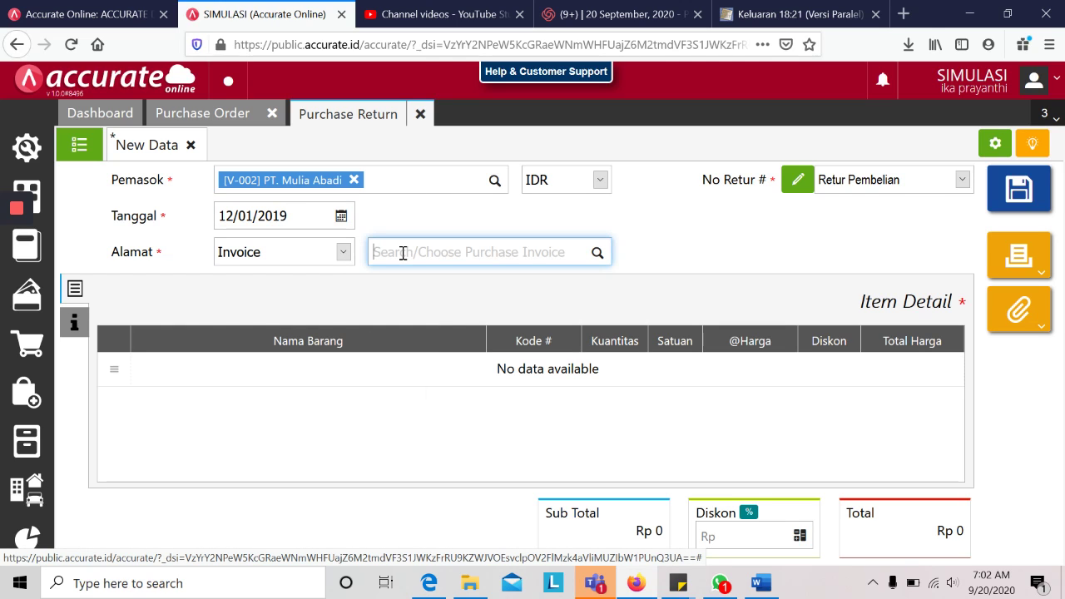
key(alt+Tab)
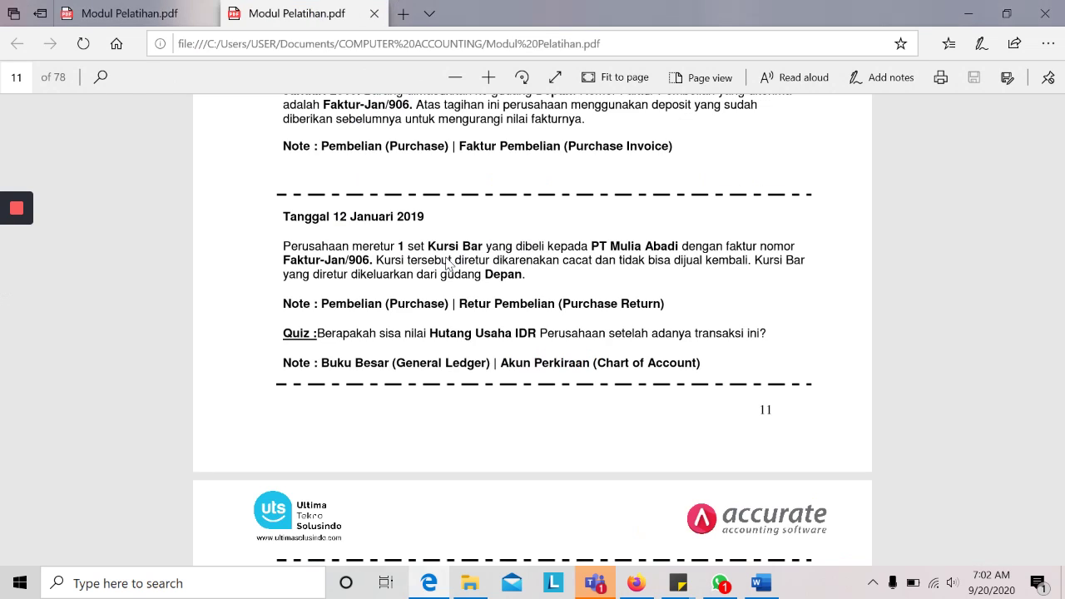
key(alt+Tab)
click(595, 253)
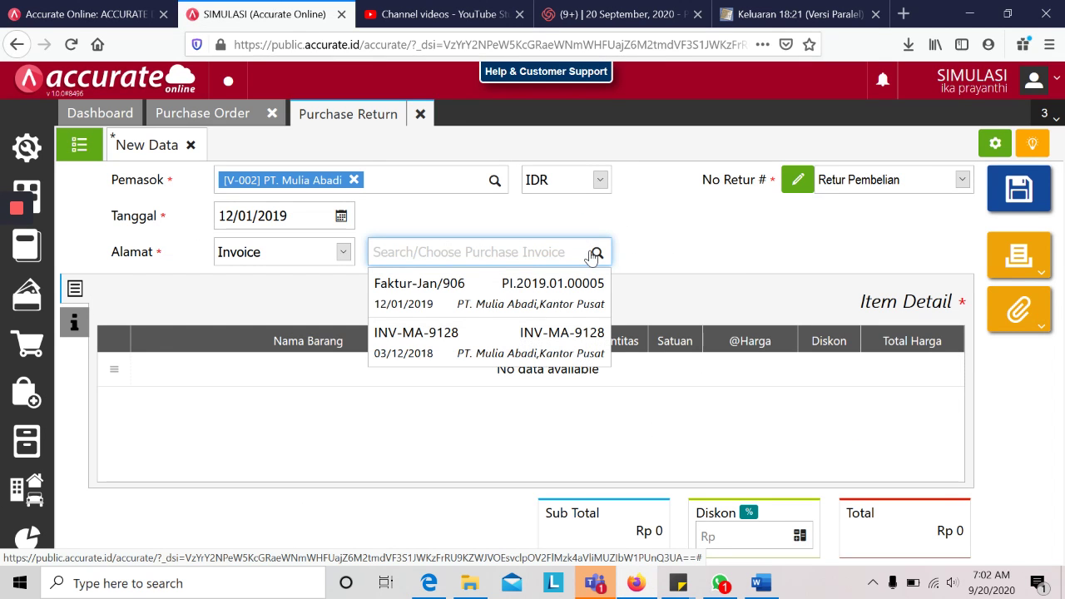
key(alt+Tab)
key(alt+Tab)
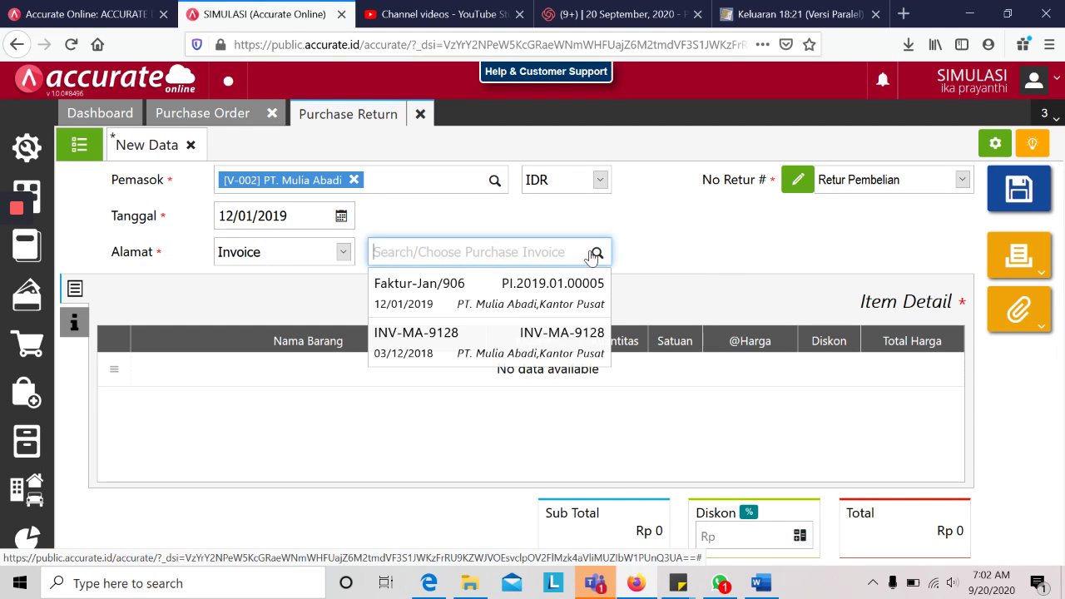
click(506, 300)
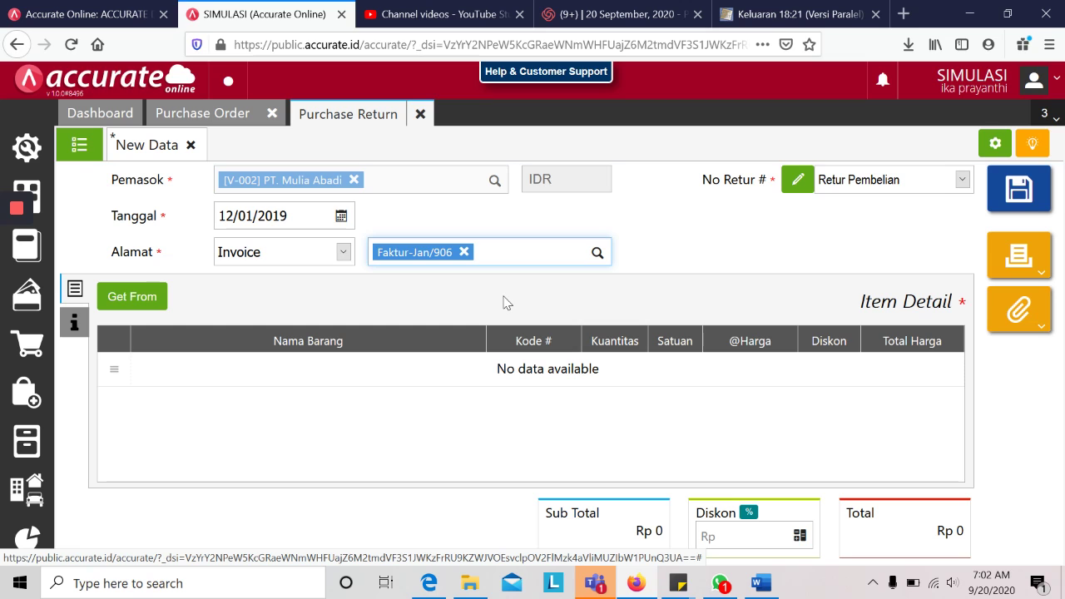
Step: Bring the Kursi Bar line from the invoice into the return and set its quantity to 1
click(144, 298)
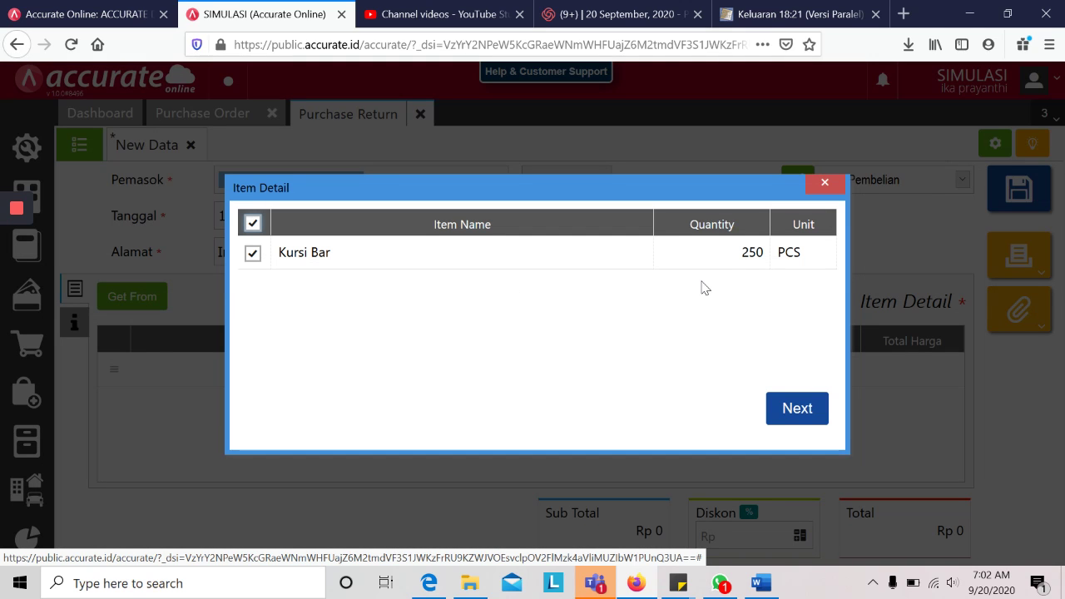
click(798, 409)
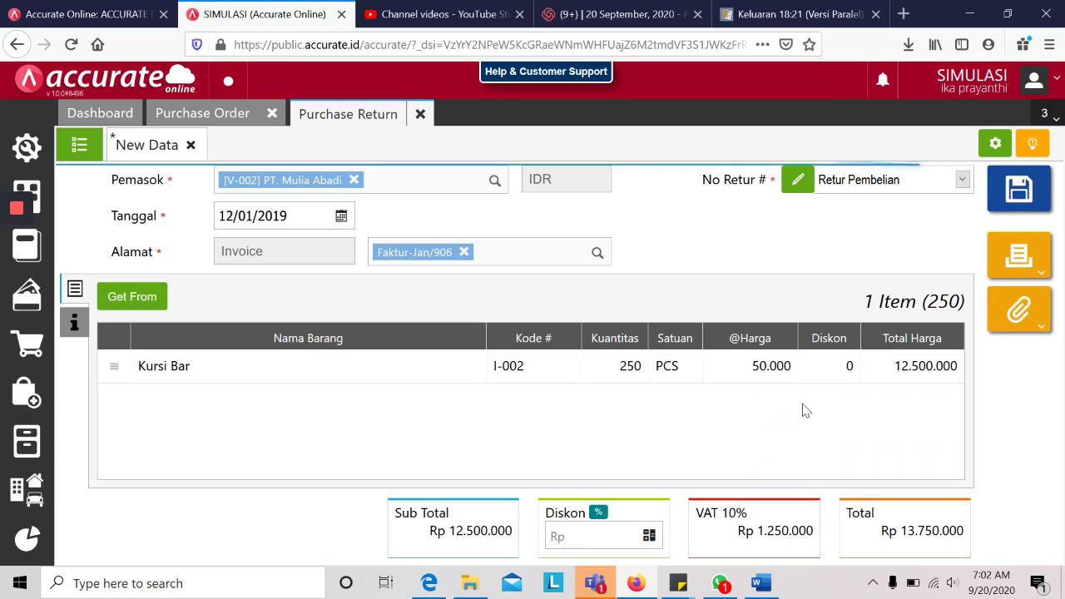
click(648, 379)
key(ctrl+a)
text(1)
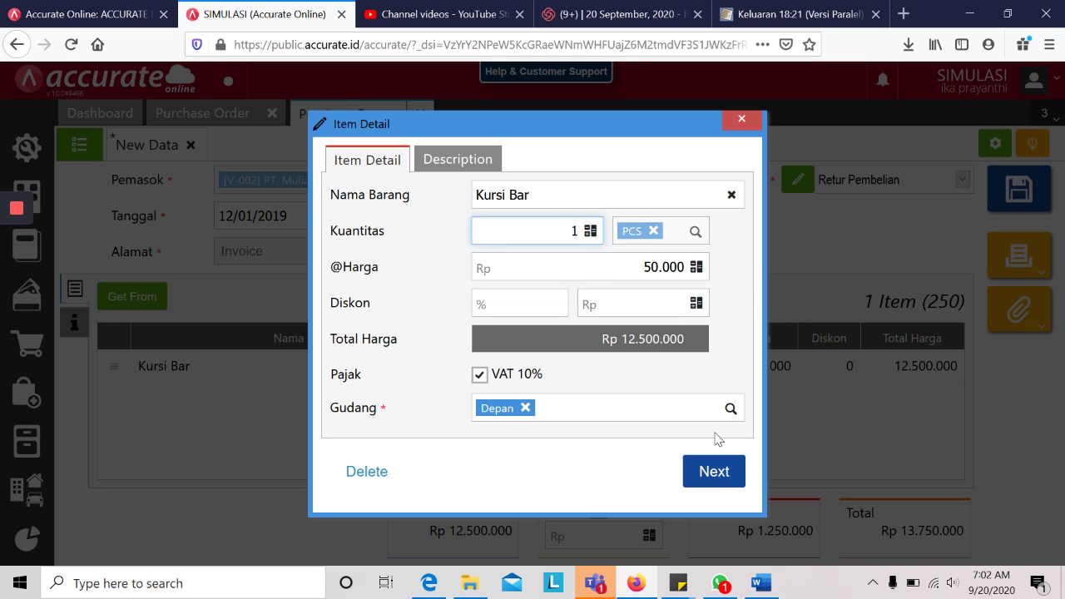
click(721, 471)
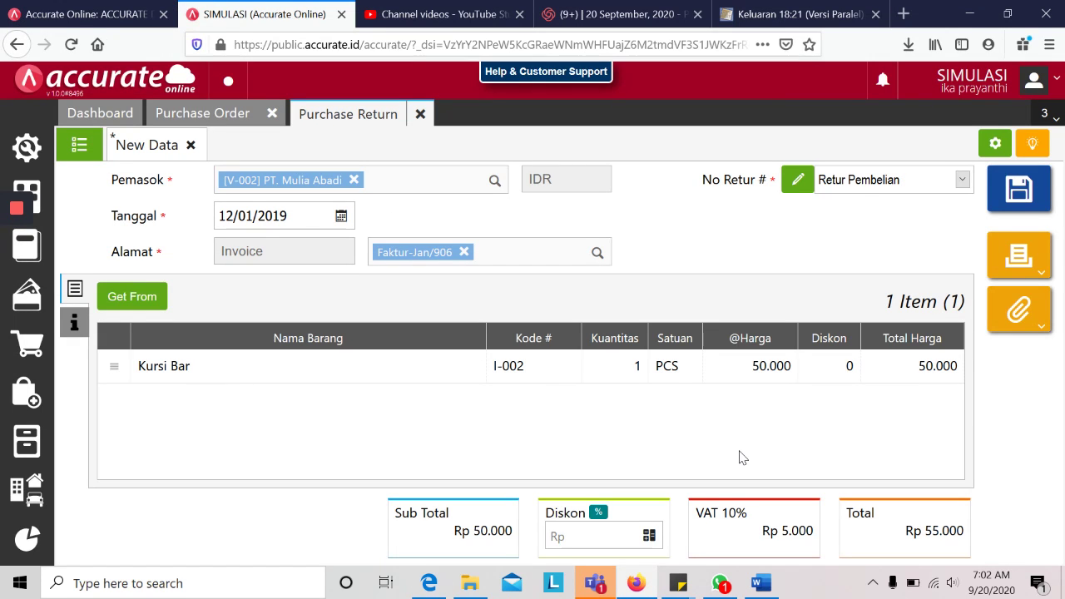
Step: Check the return details against the PDF and save the purchase return
key(alt+Tab)
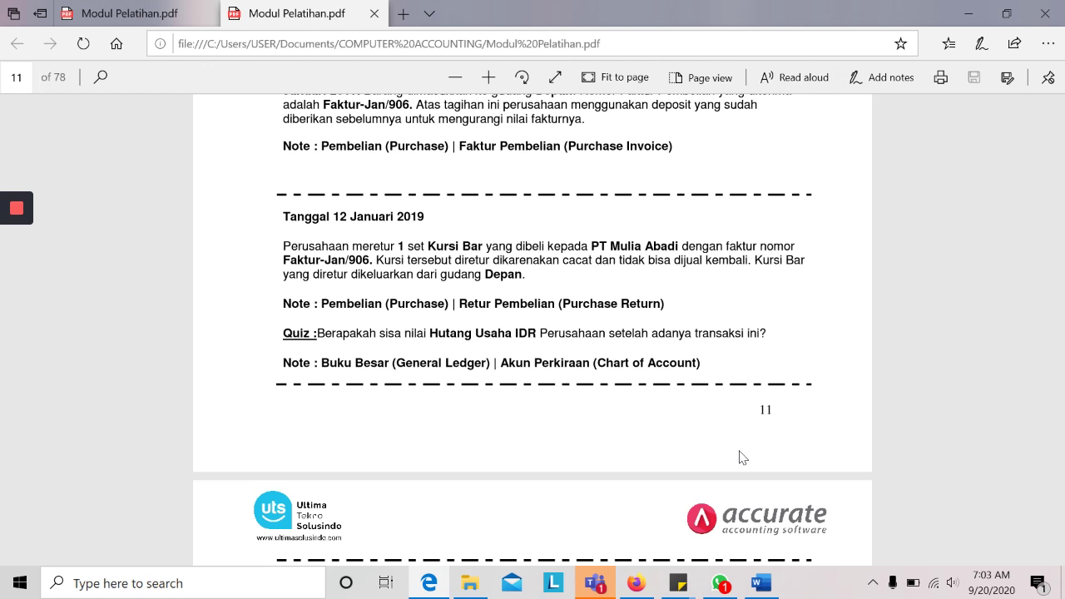
key(alt+Tab)
click(1012, 208)
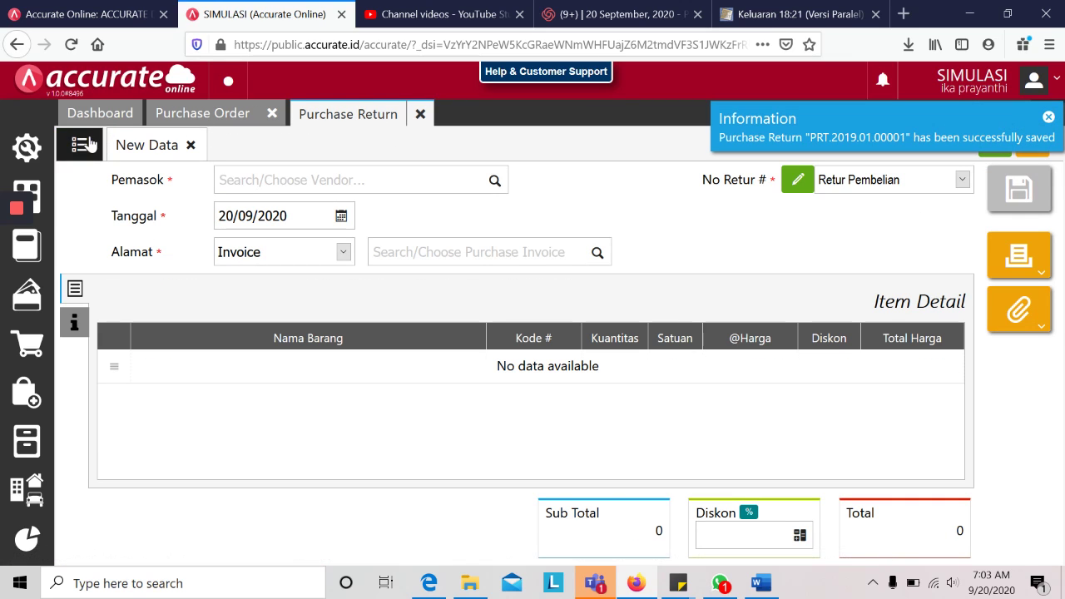
Step: Open the saved PT. Mulia Abadi purchase return, review its journal detail, and close the return module
click(98, 145)
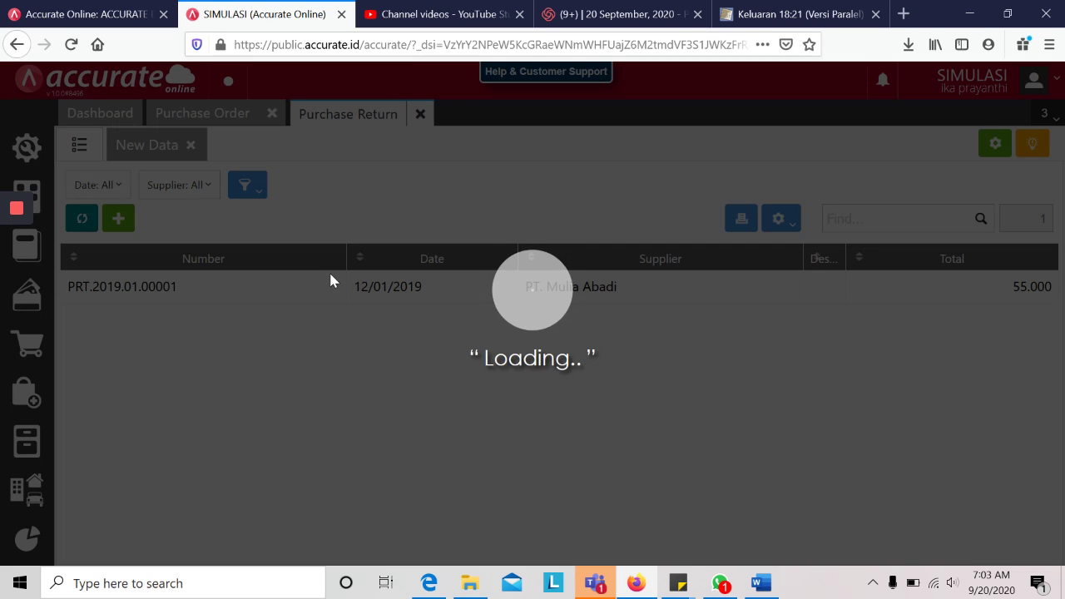
click(328, 283)
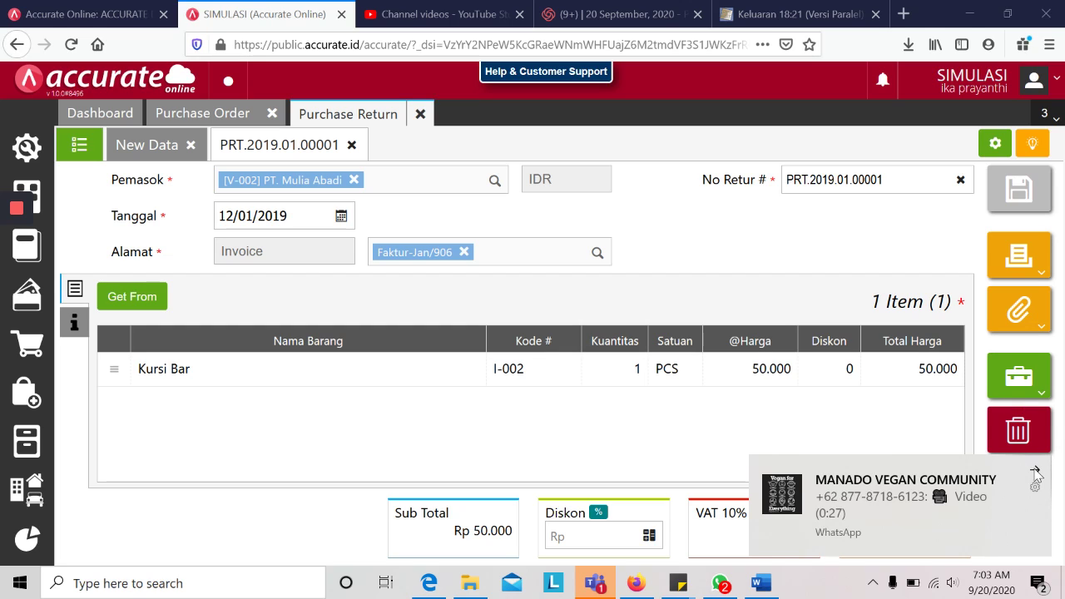
click(1007, 396)
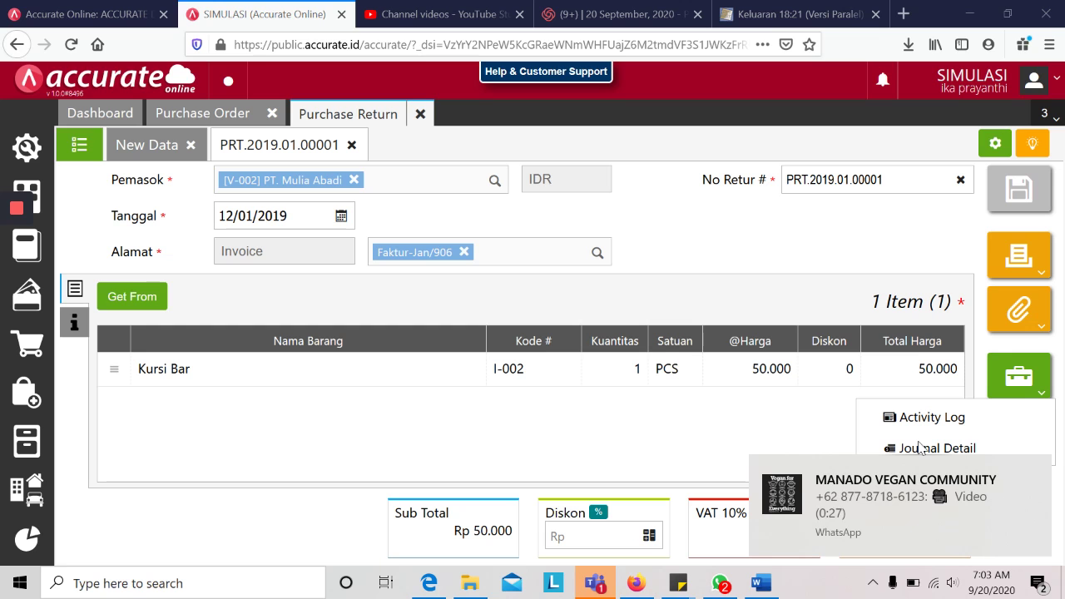
click(720, 584)
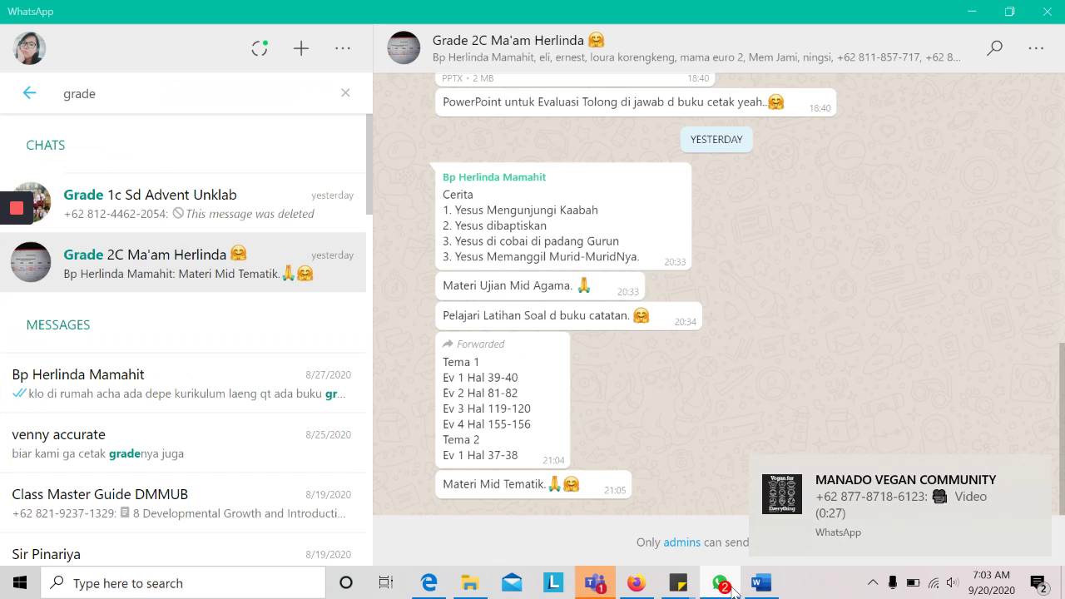
click(1049, 13)
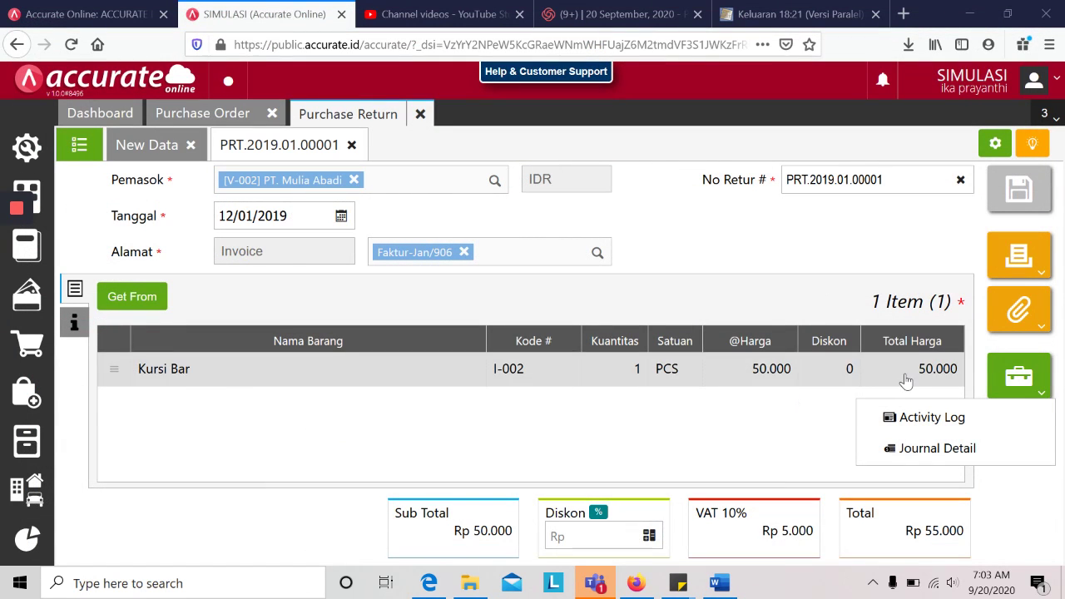
click(906, 450)
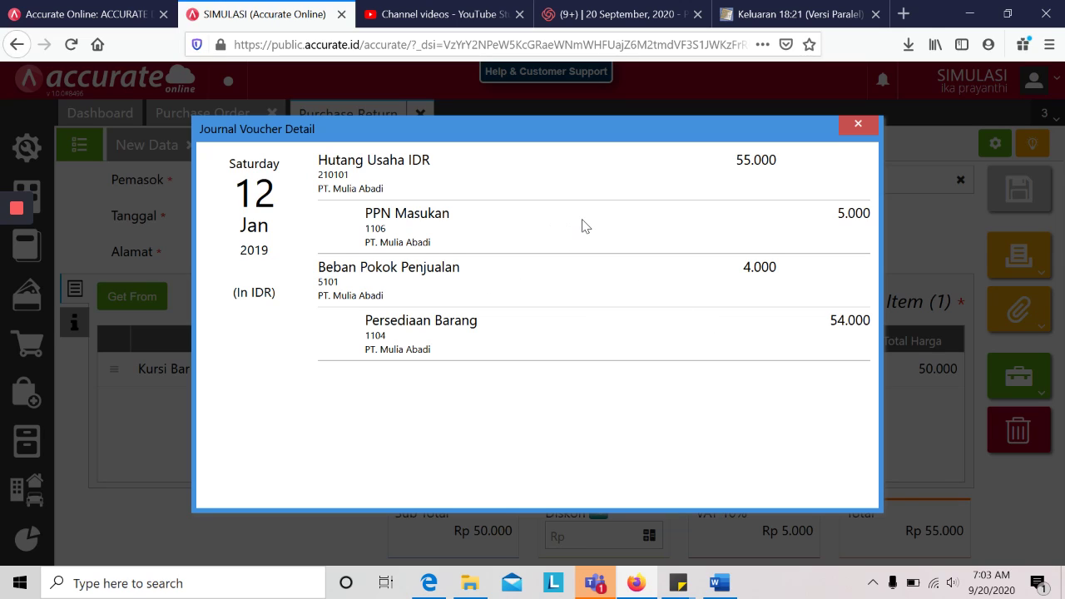
click(858, 125)
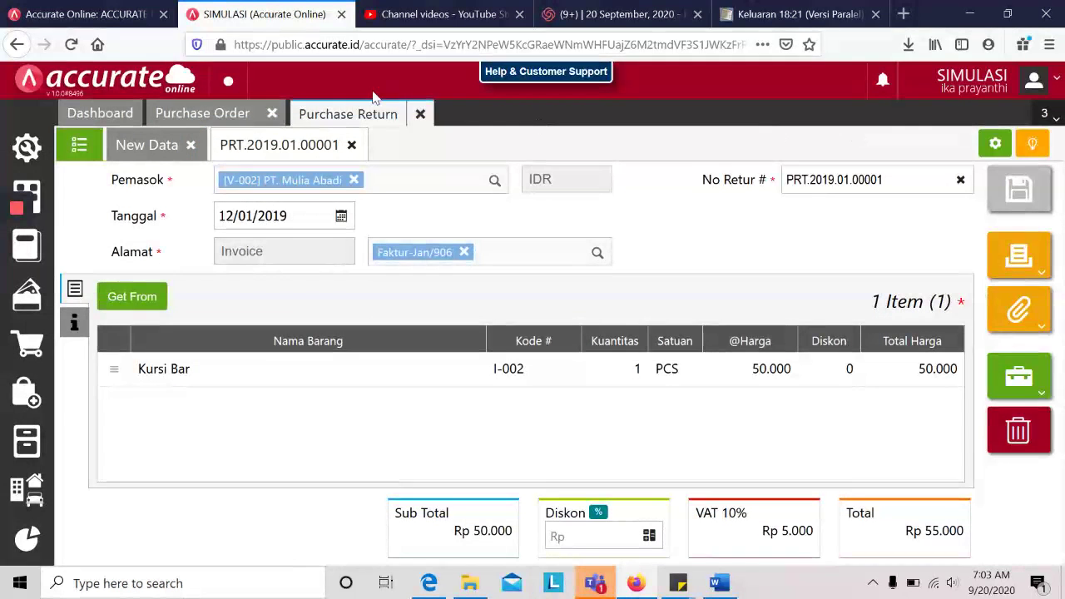
click(421, 115)
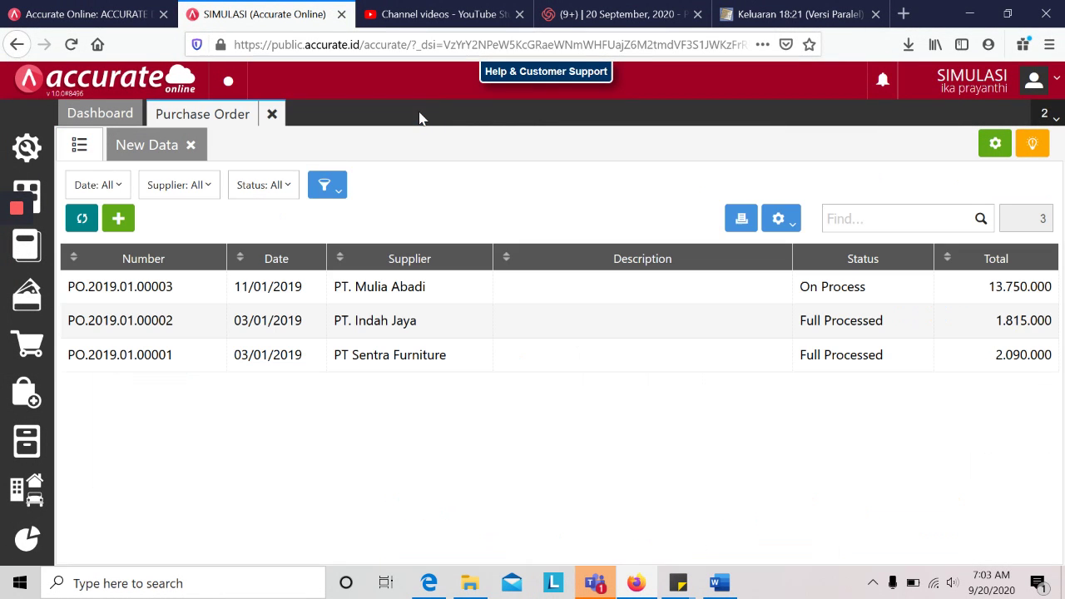
Step: Read the quiz on Hutang Usaha IDR in the PDF and open the chart of accounts list in Accurate Online
key(alt+Tab)
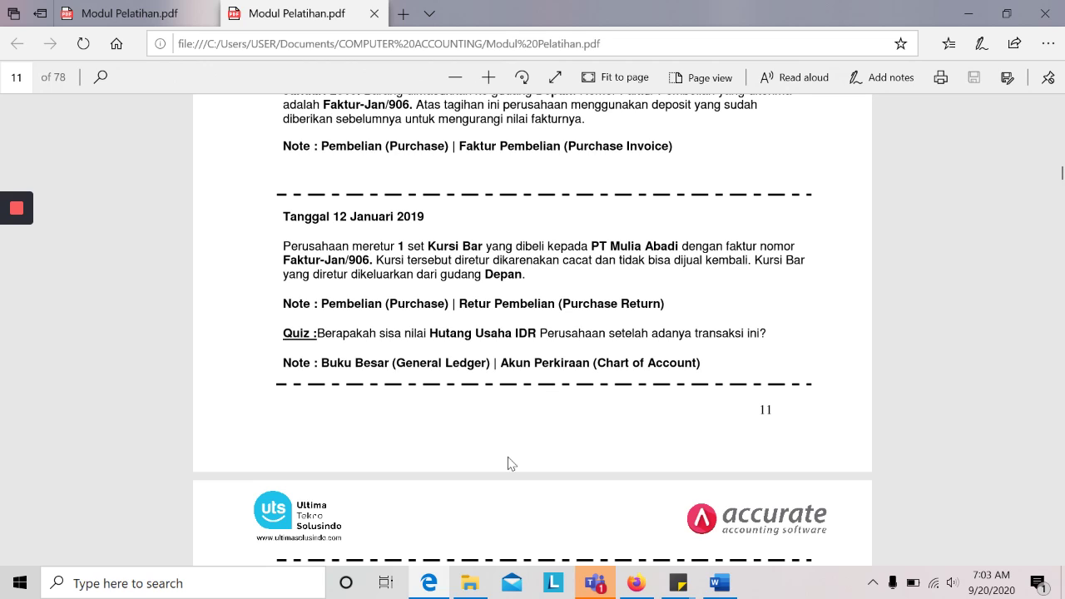
click(634, 583)
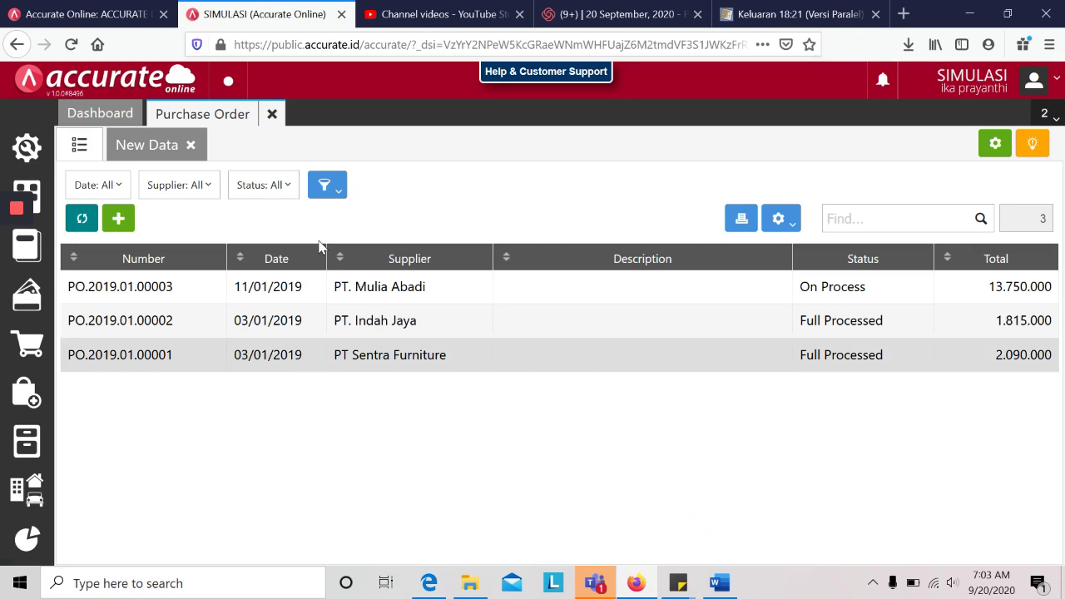
click(46, 253)
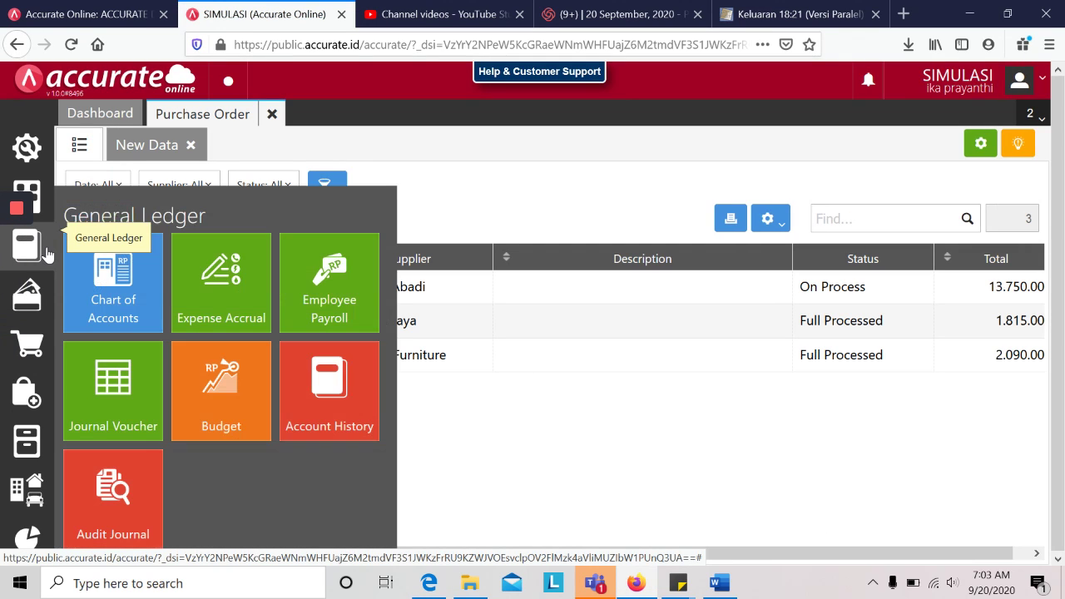
click(88, 298)
key(alt+Tab)
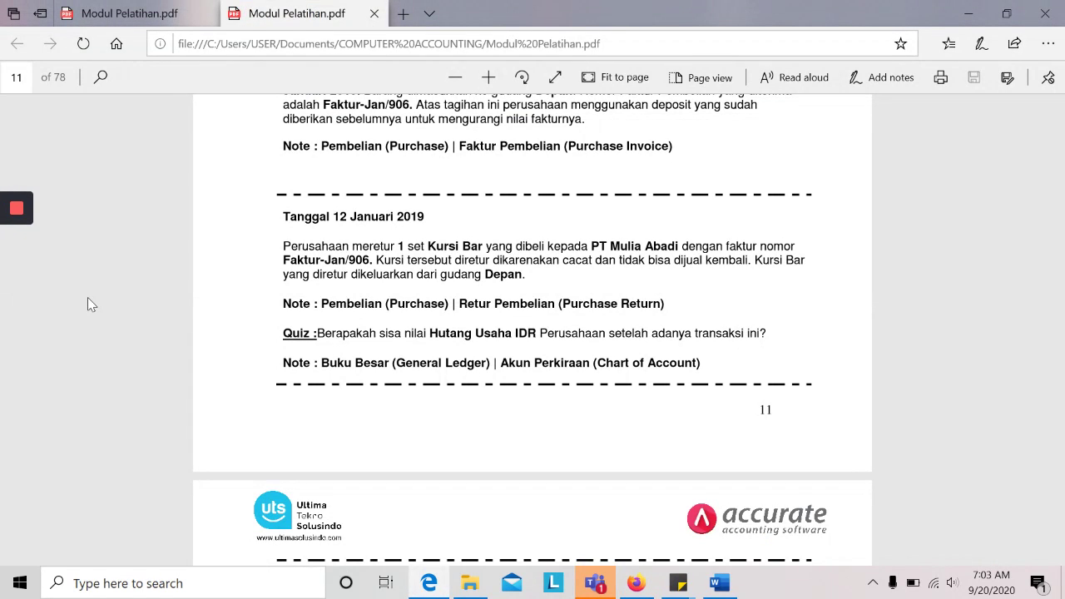
key(alt+Tab)
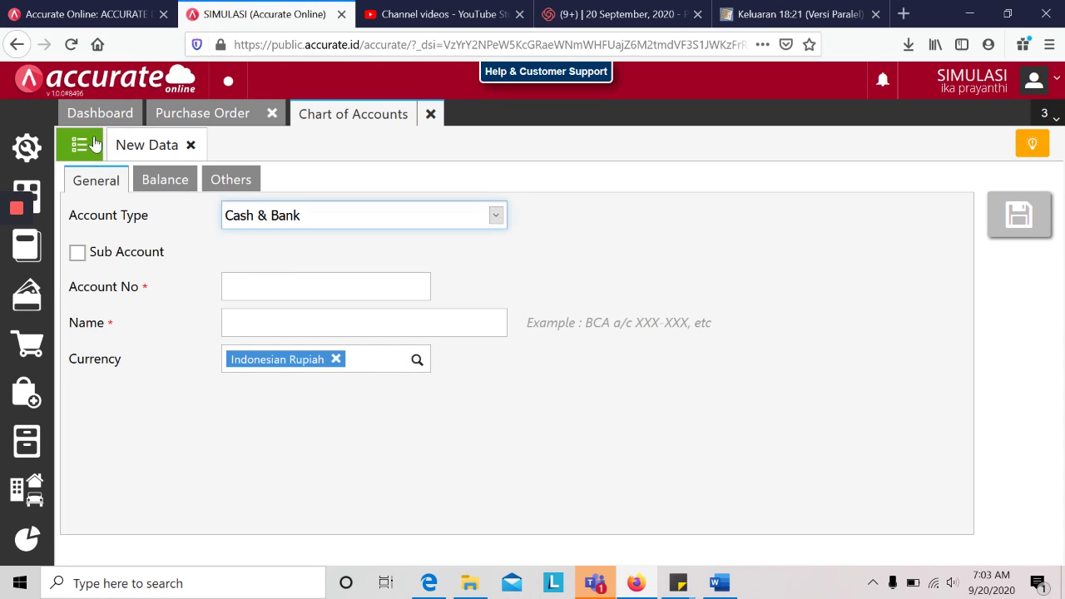
click(83, 147)
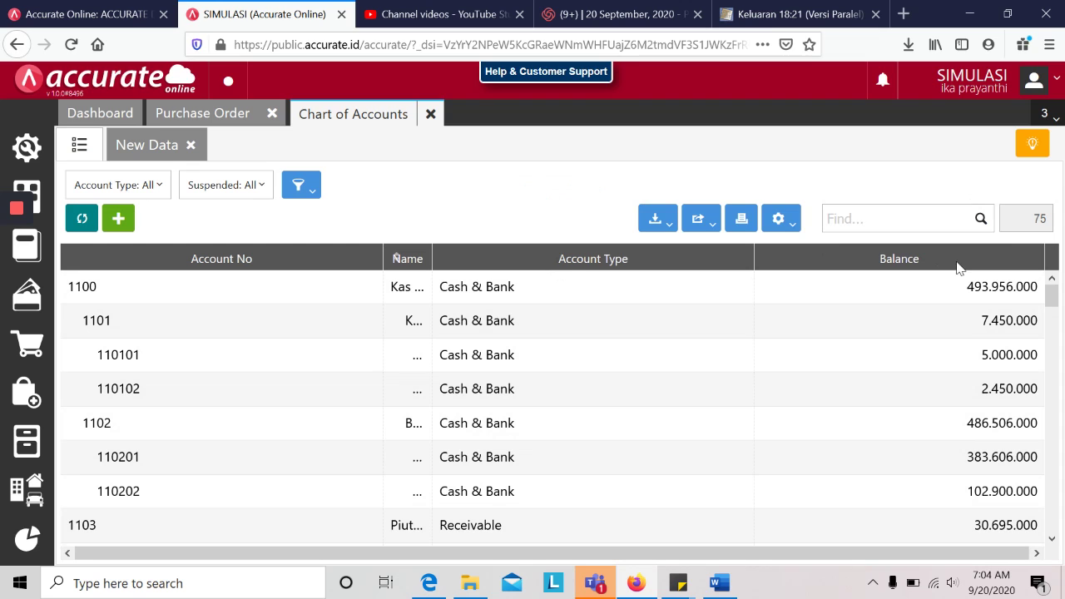
Step: Widen the account Name column and look up the balance of Hutang Usaha IDR
click(1053, 323)
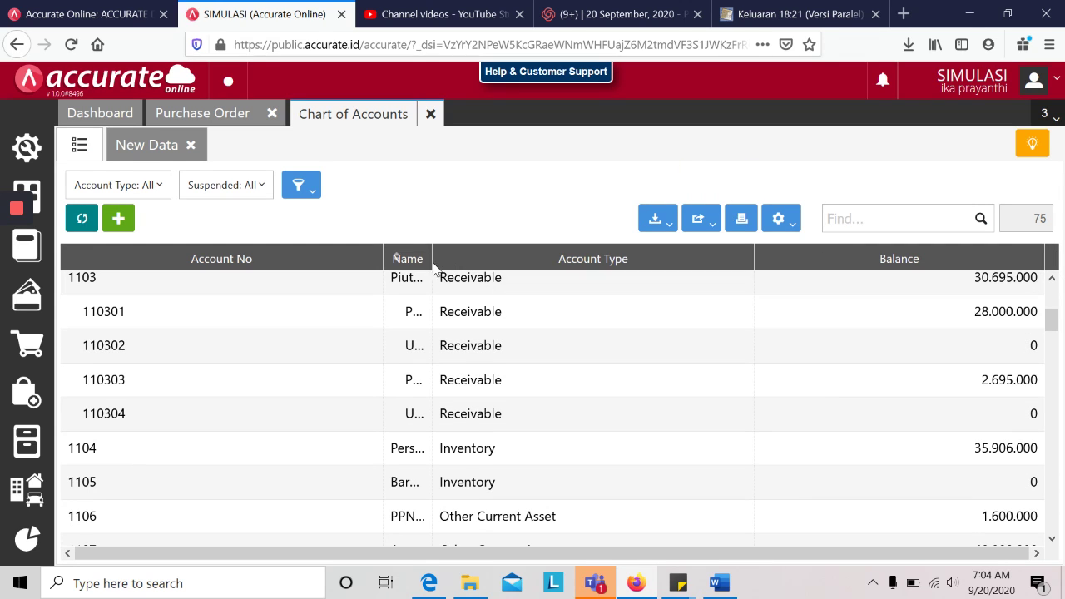
drag(431, 268, 538, 285)
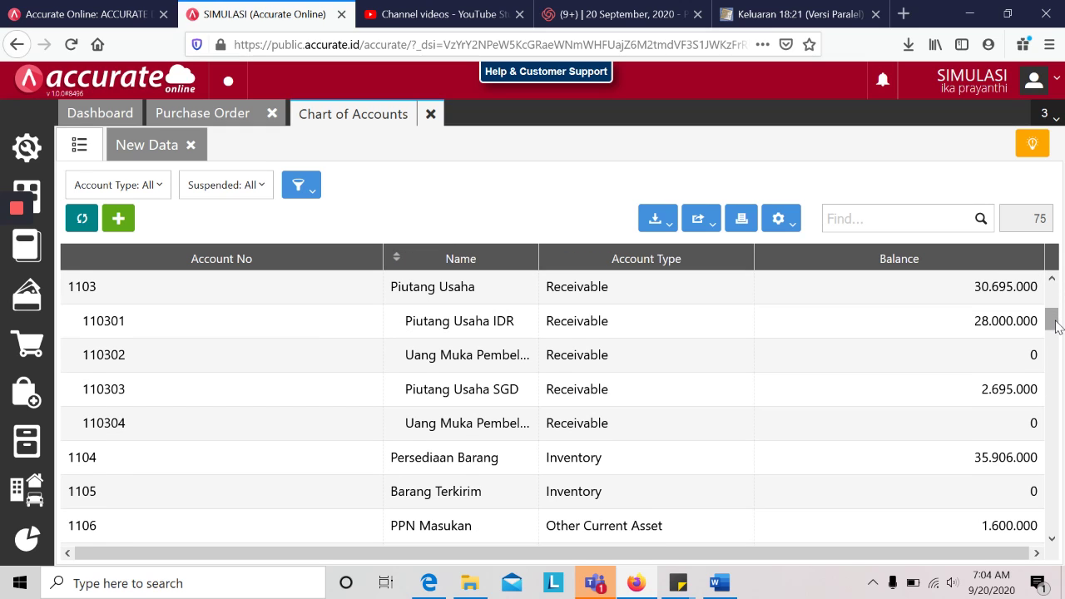
scroll(1057, 331, down, 1)
drag(1057, 331, 1054, 390)
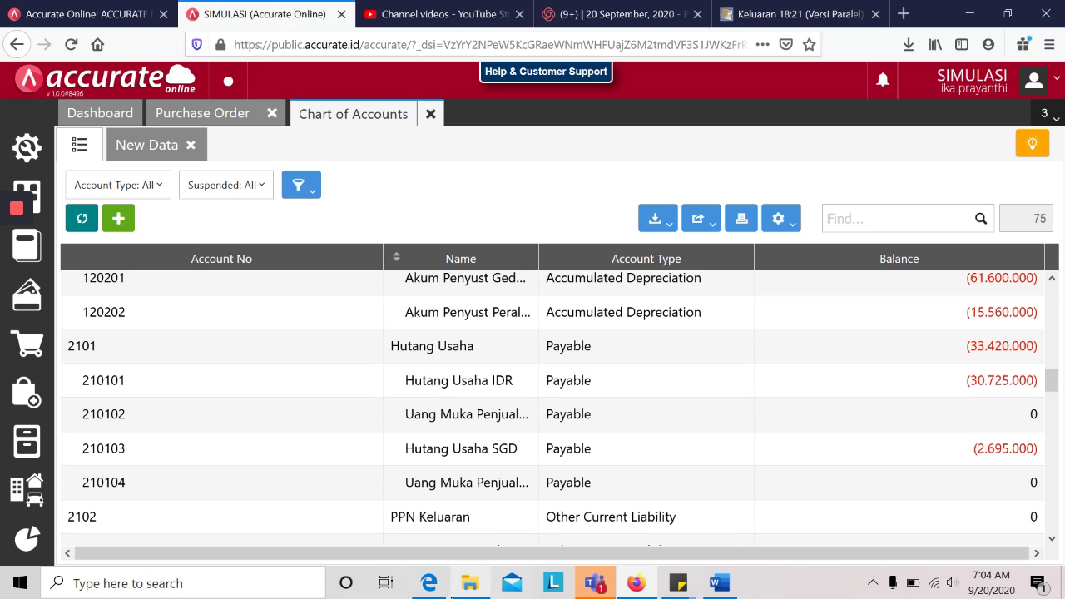
Step: Read the 13 January 2019 cash purchase of Meja Kaca from Pemasok Umum in the Modul Pelatihan PDF
click(430, 583)
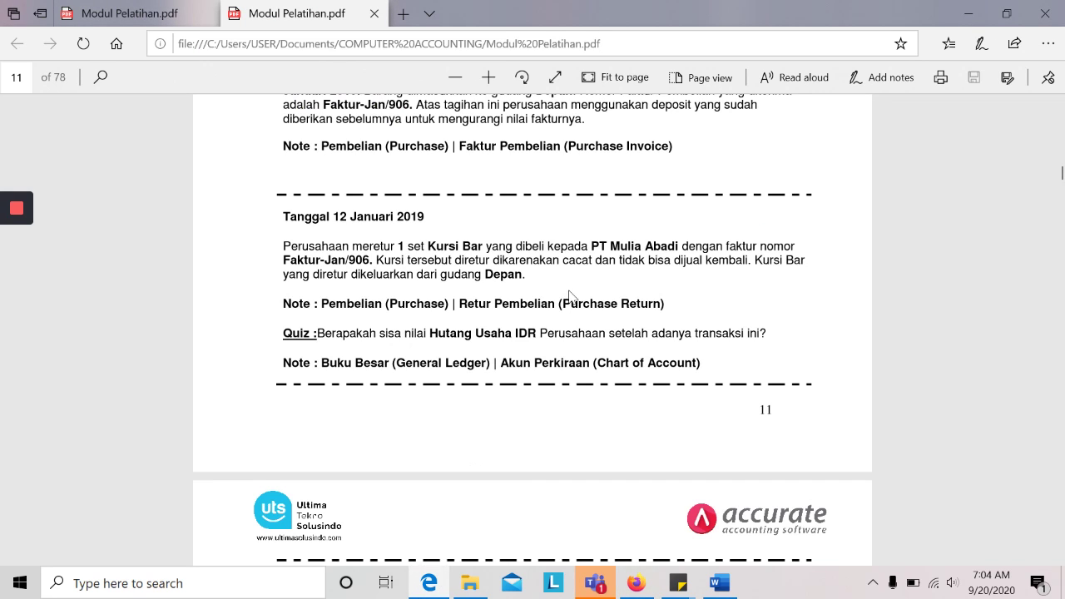
scroll(570, 292, down, 1)
scroll(571, 291, down, 5)
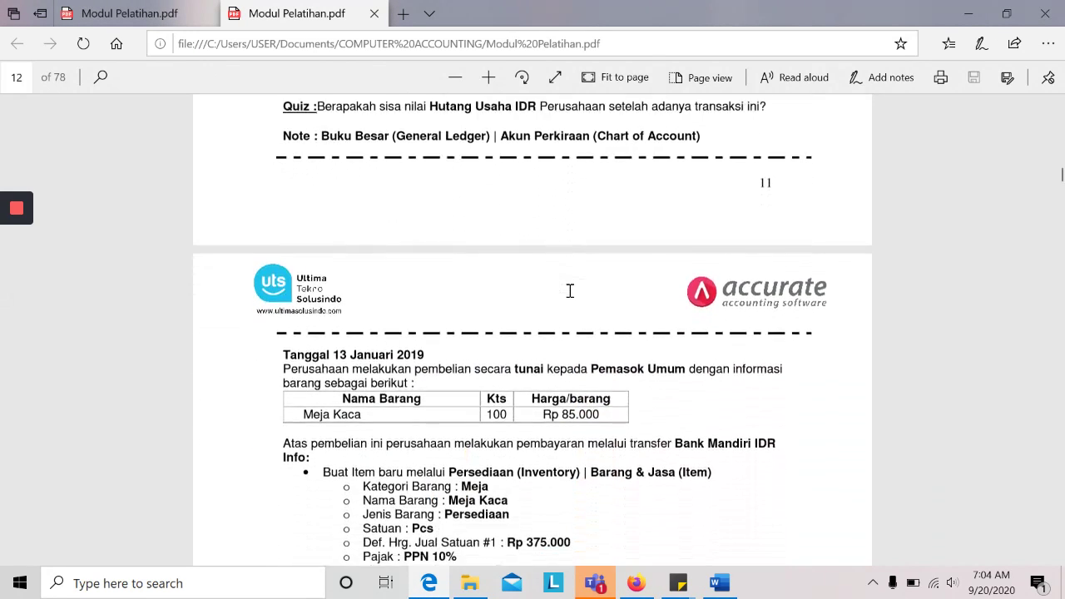
scroll(571, 298, down, 1)
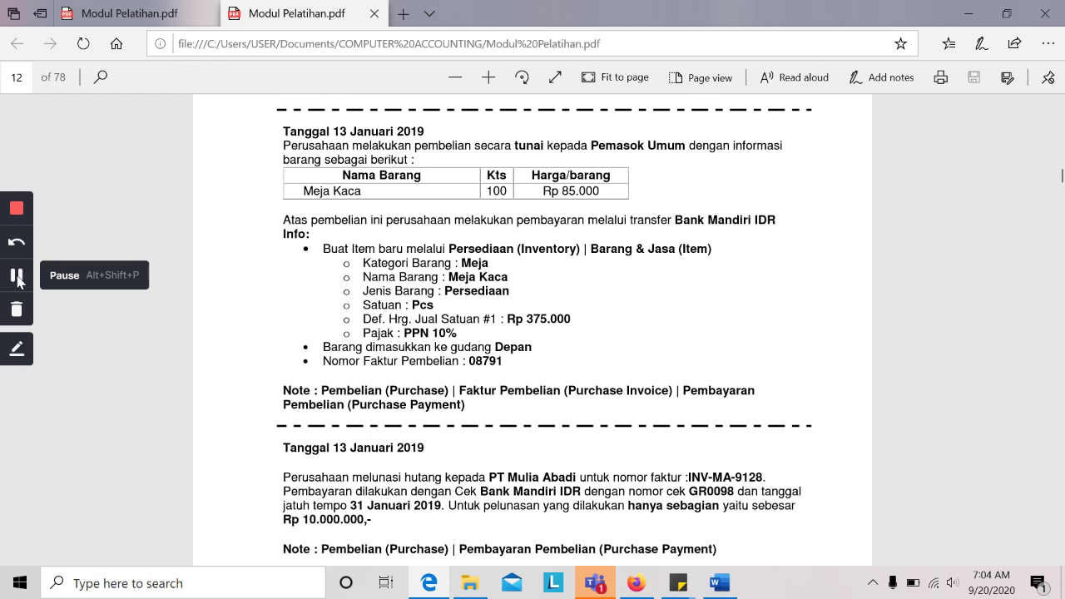
click(17, 276)
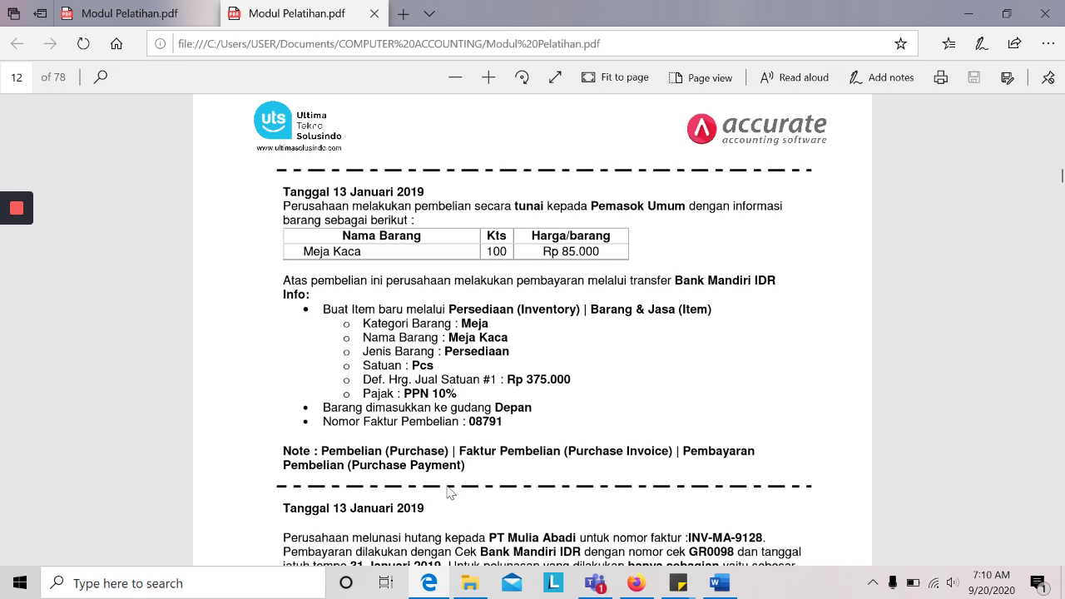
Step: Switch to Accurate Online, check the existing item codes in the inventory item list and bring up a new item form
click(636, 583)
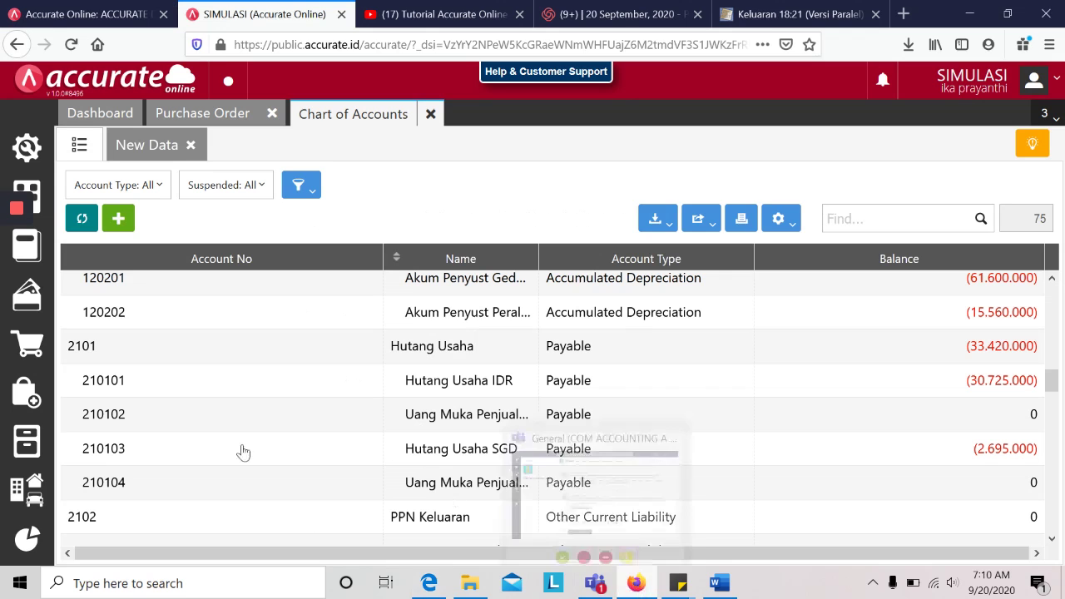
click(25, 445)
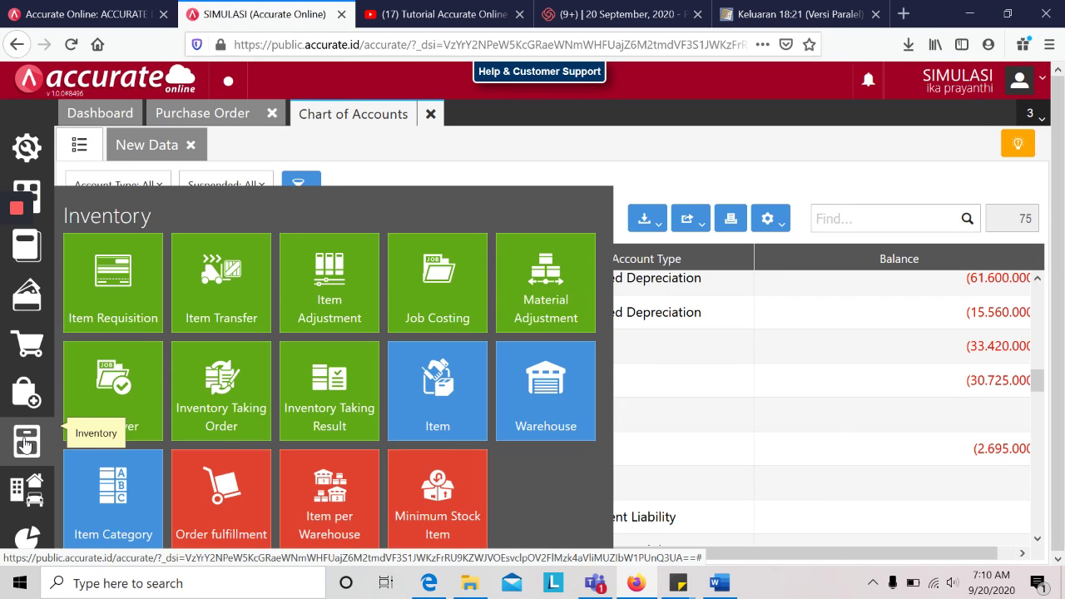
click(440, 389)
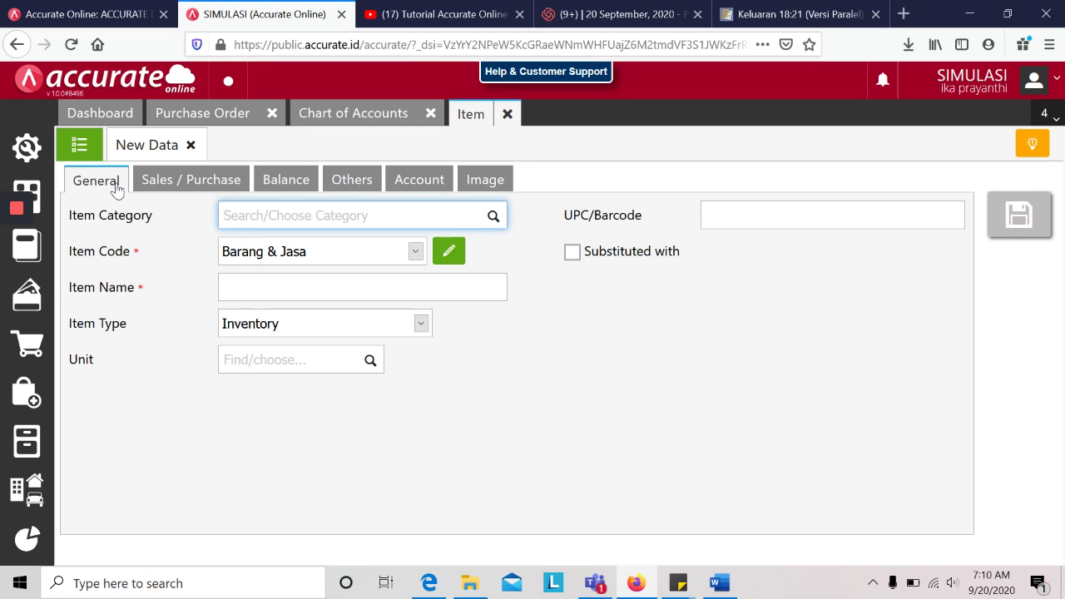
click(95, 157)
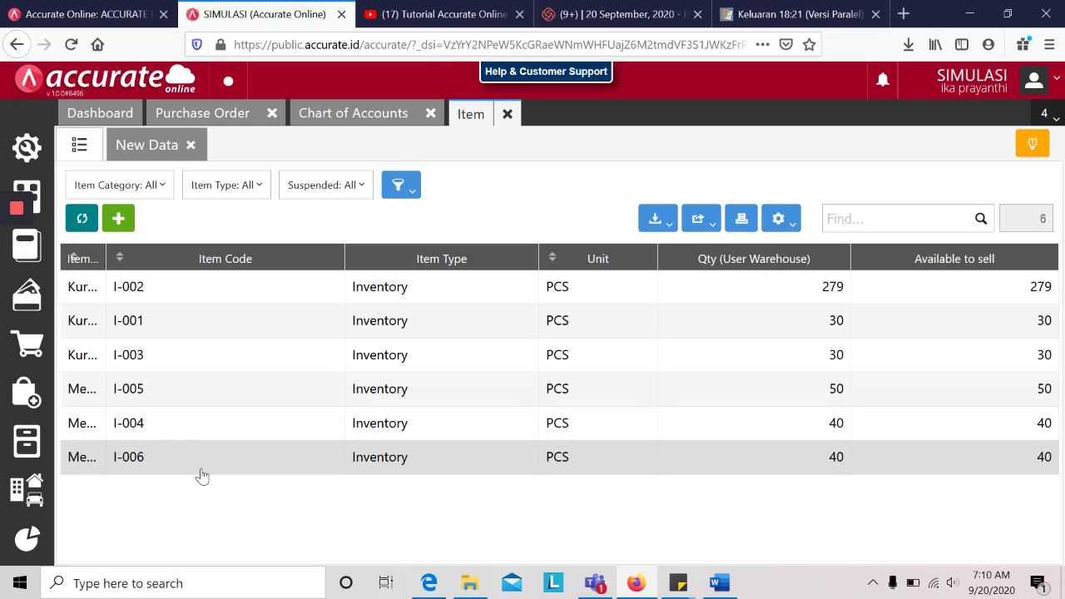
click(144, 146)
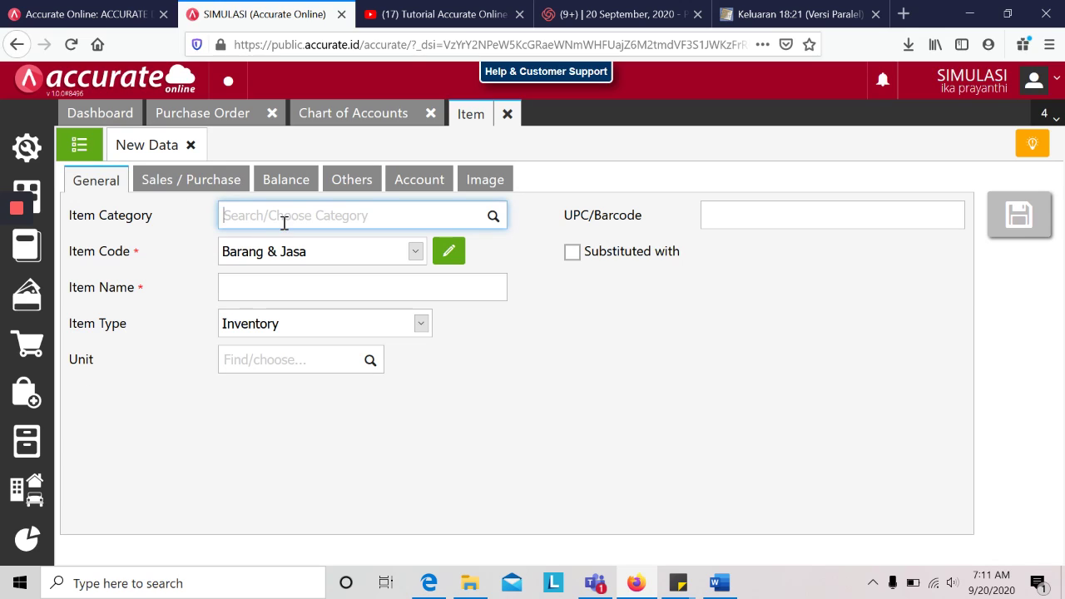
Step: Set the new item's category to Meja, turn off automatic numbering and enter the item code I-007
click(494, 216)
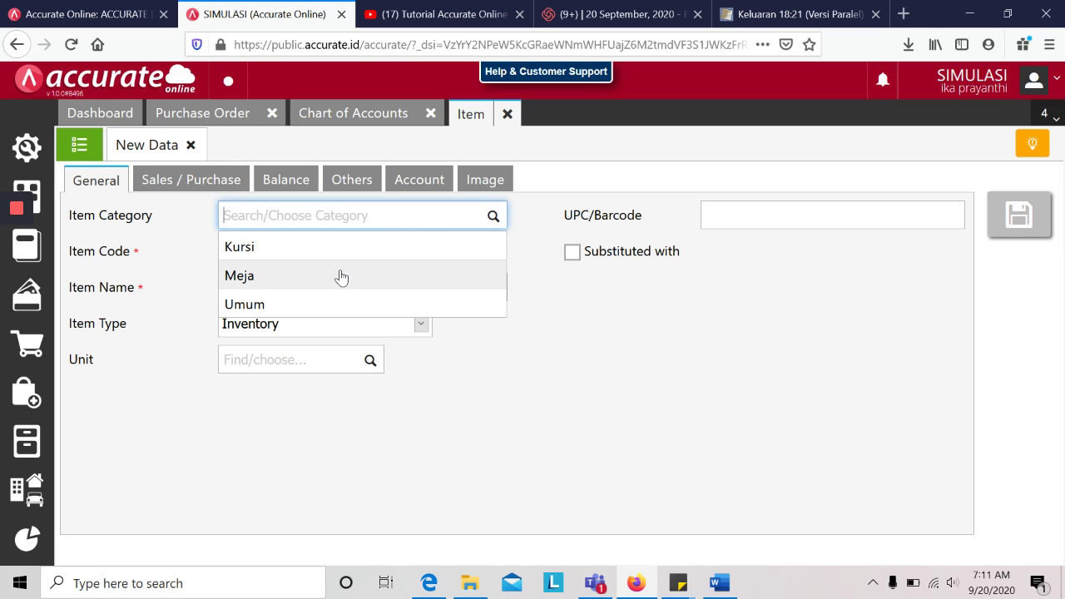
click(341, 276)
click(450, 252)
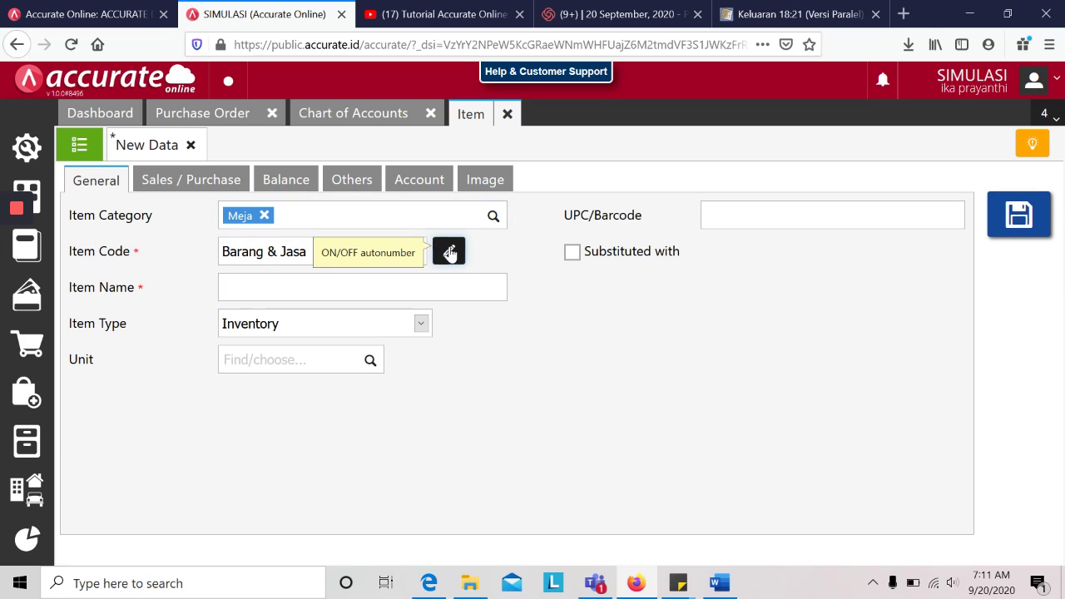
click(449, 252)
click(359, 254)
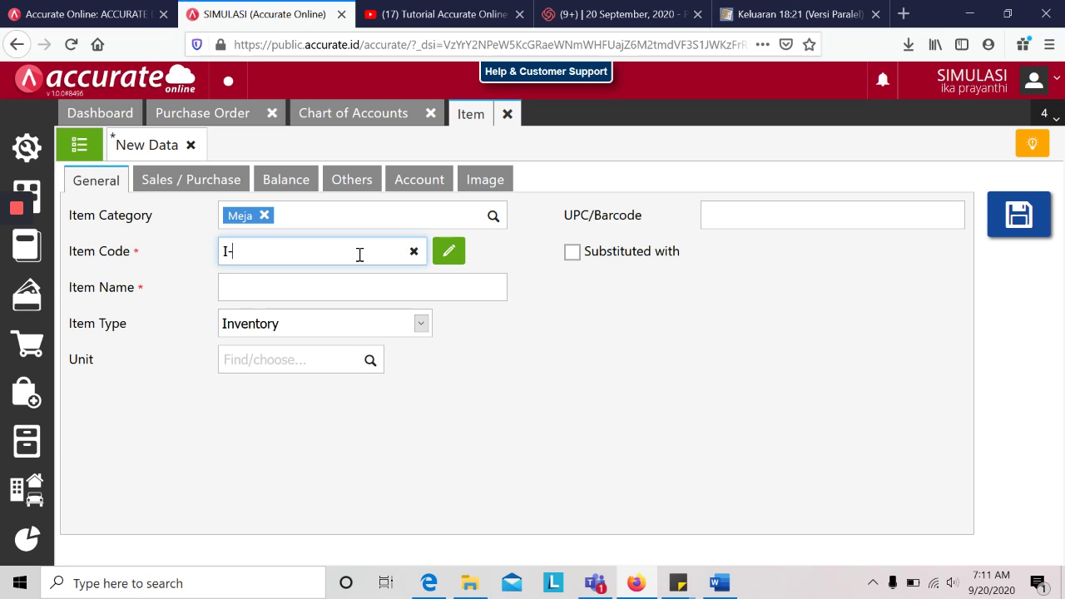
text(I-007)
Step: Name the item Meja Kaca and set its unit to PCS
click(360, 278)
text(Meja Kaca)
click(369, 360)
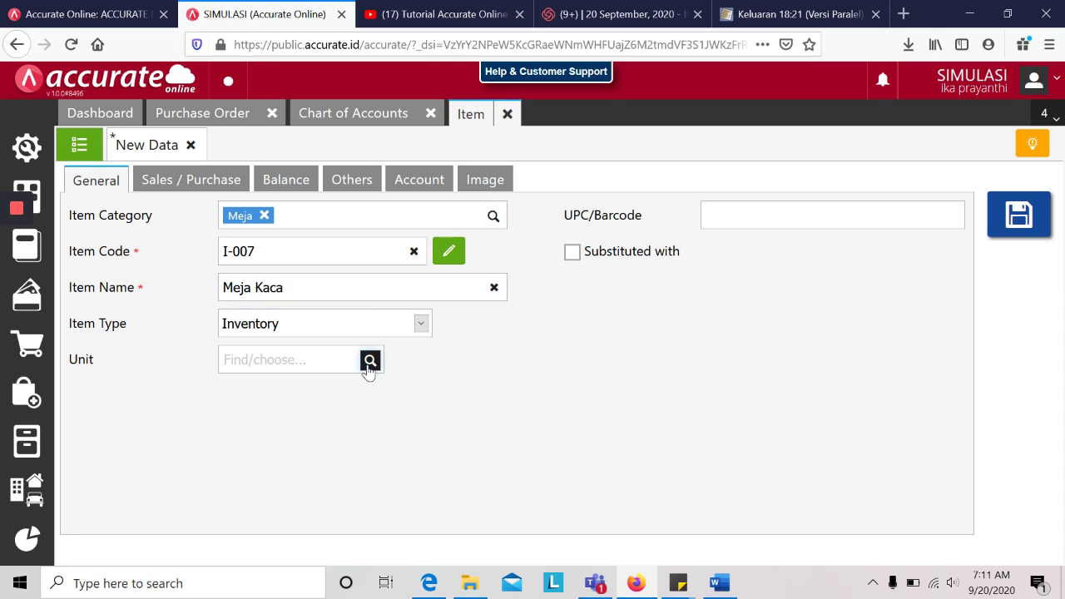
click(348, 390)
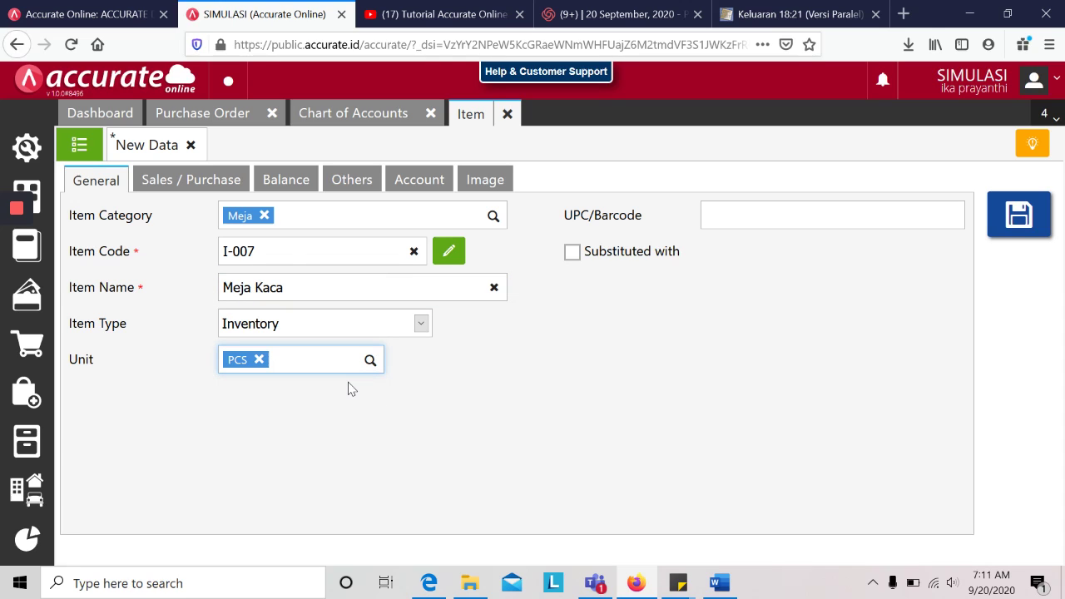
Step: Check the sales price in the PDF and set the item's Default Sales Price #1 to 375.000
click(193, 180)
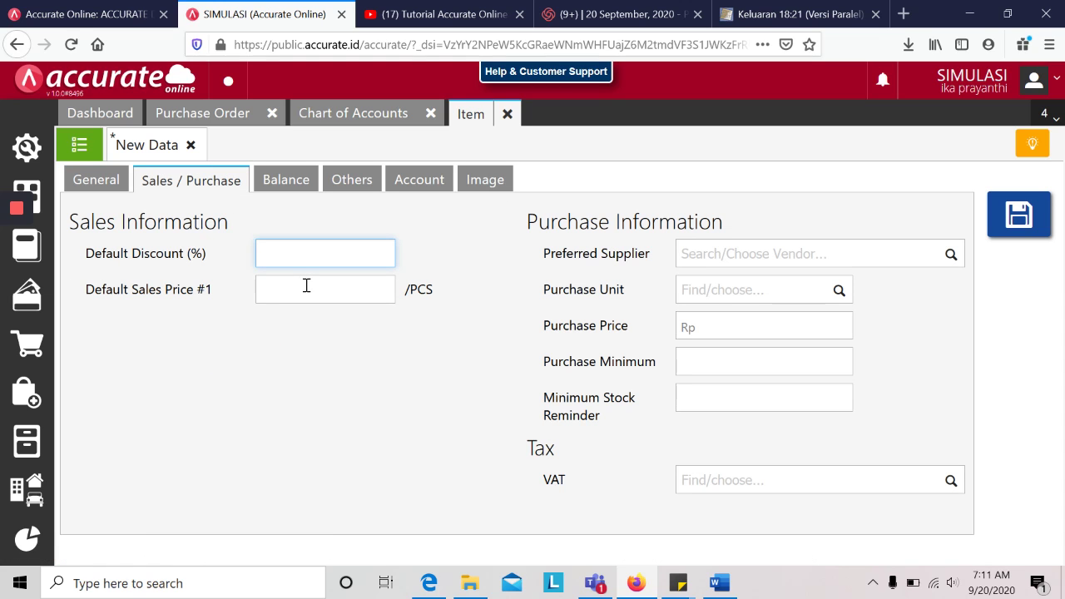
click(307, 286)
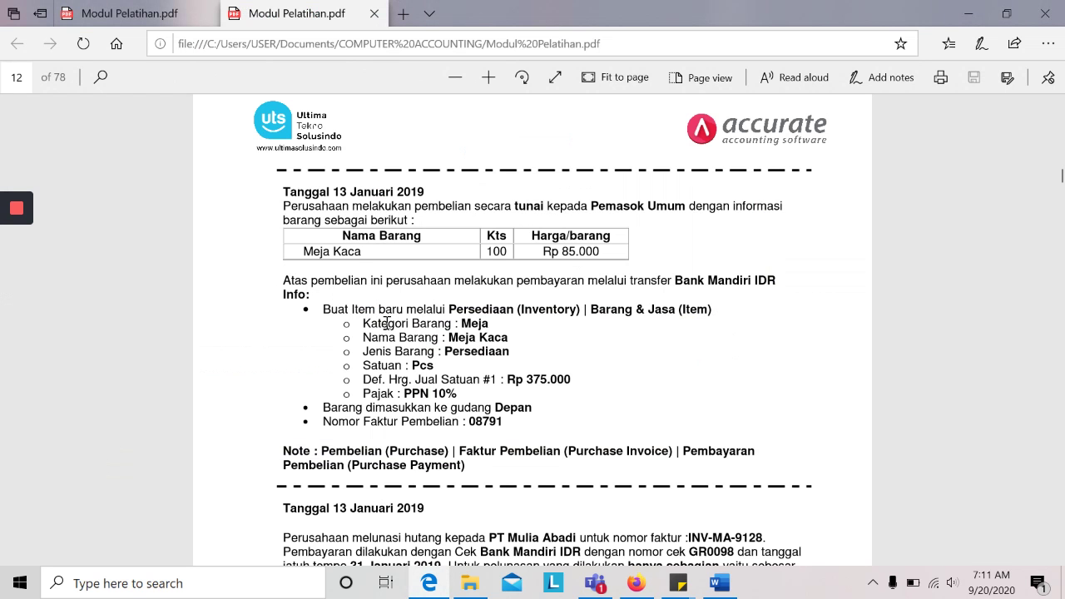
key(alt+Tab)
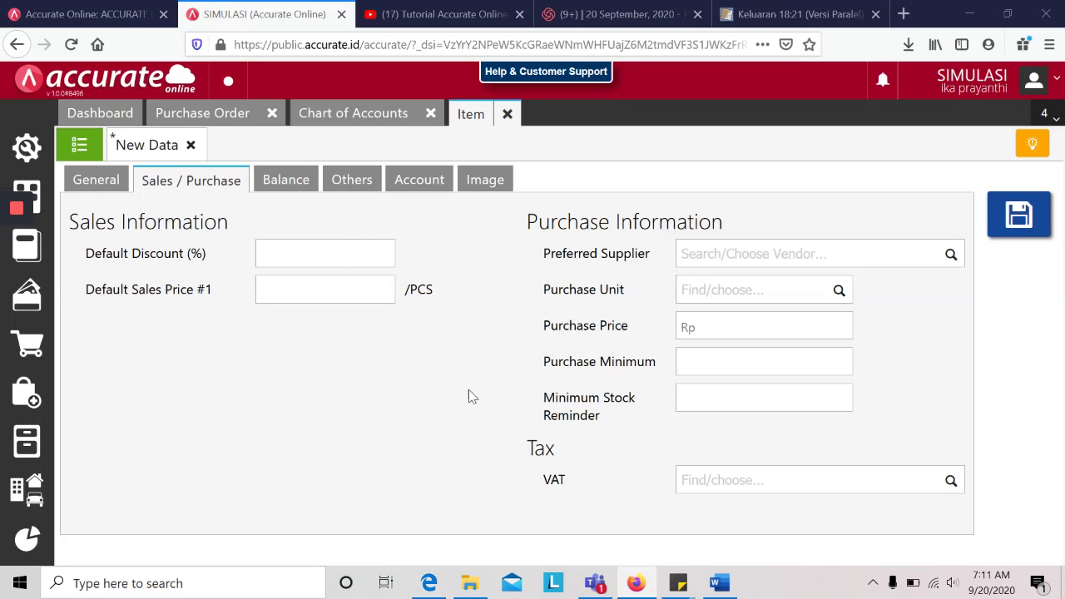
text(5000)
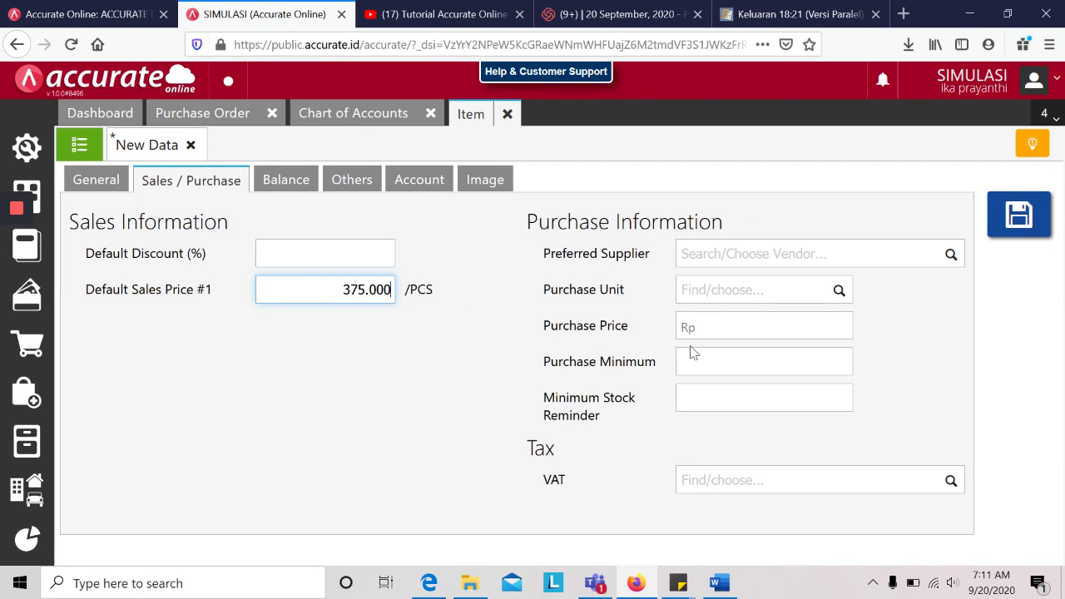
Step: Set the item's VAT to Pajak Pertambahan Nilai, look through the remaining item settings and save the new item
click(951, 482)
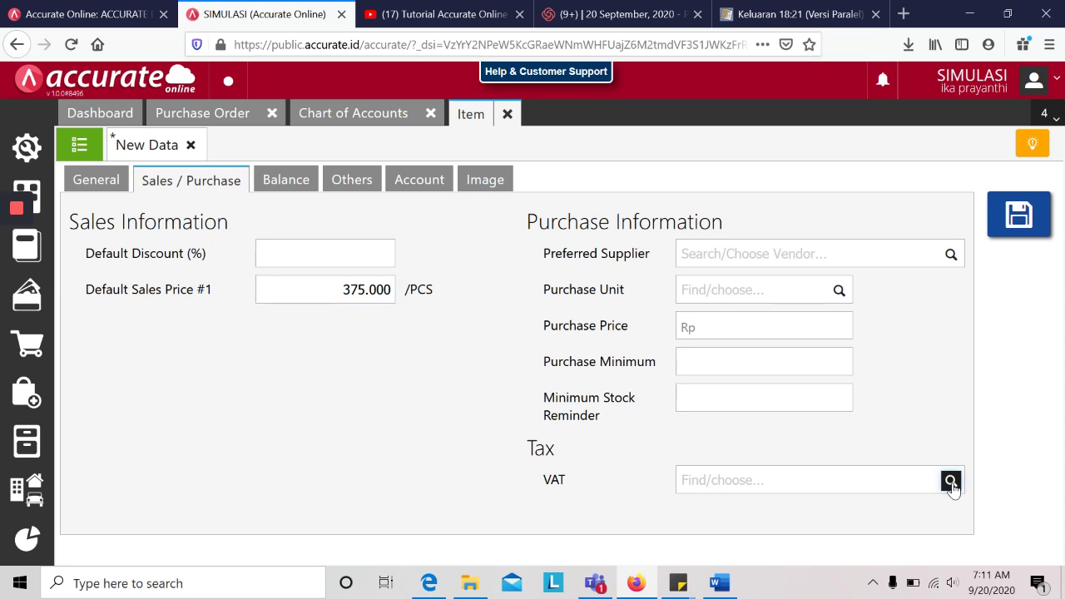
click(907, 524)
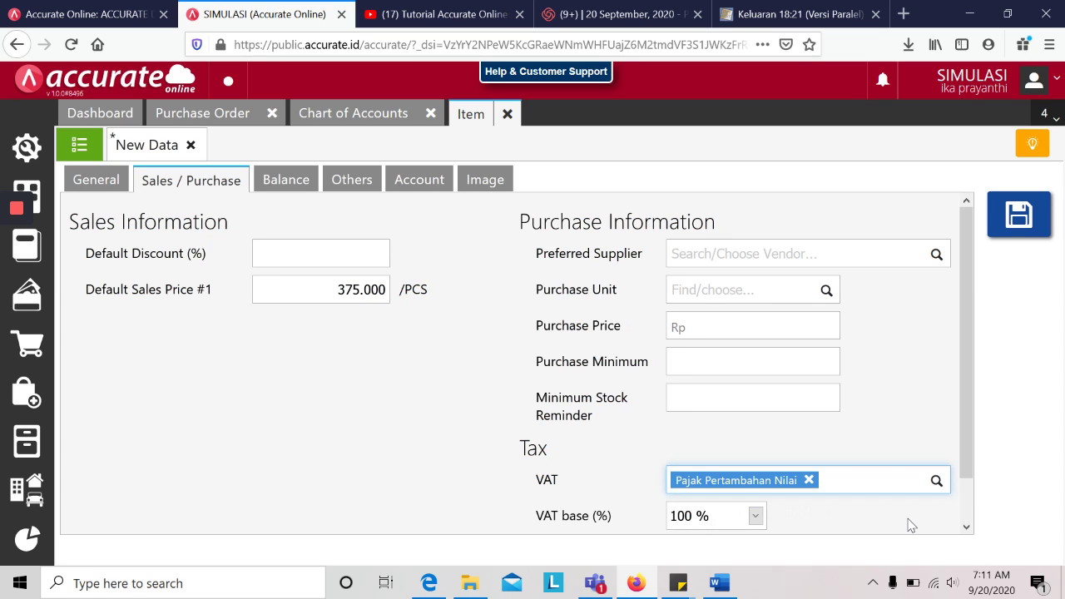
click(282, 185)
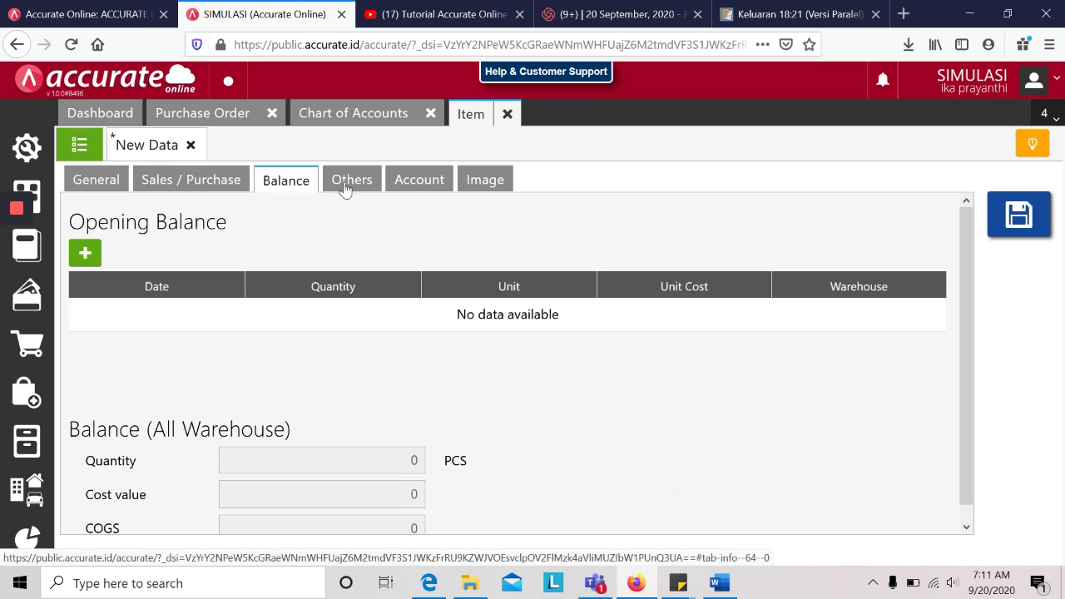
click(348, 188)
click(414, 187)
click(474, 188)
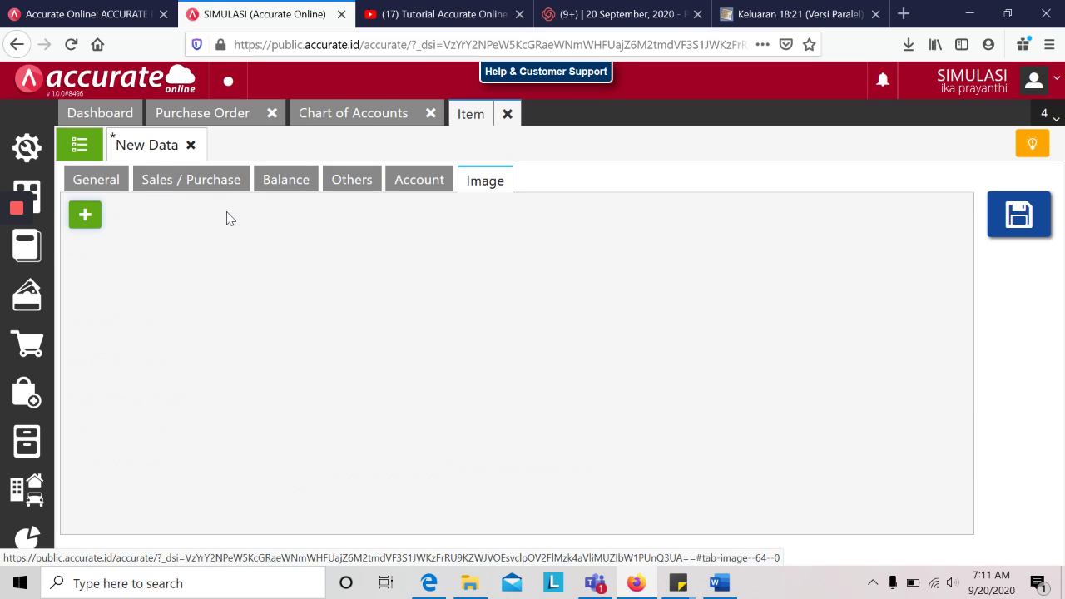
click(171, 183)
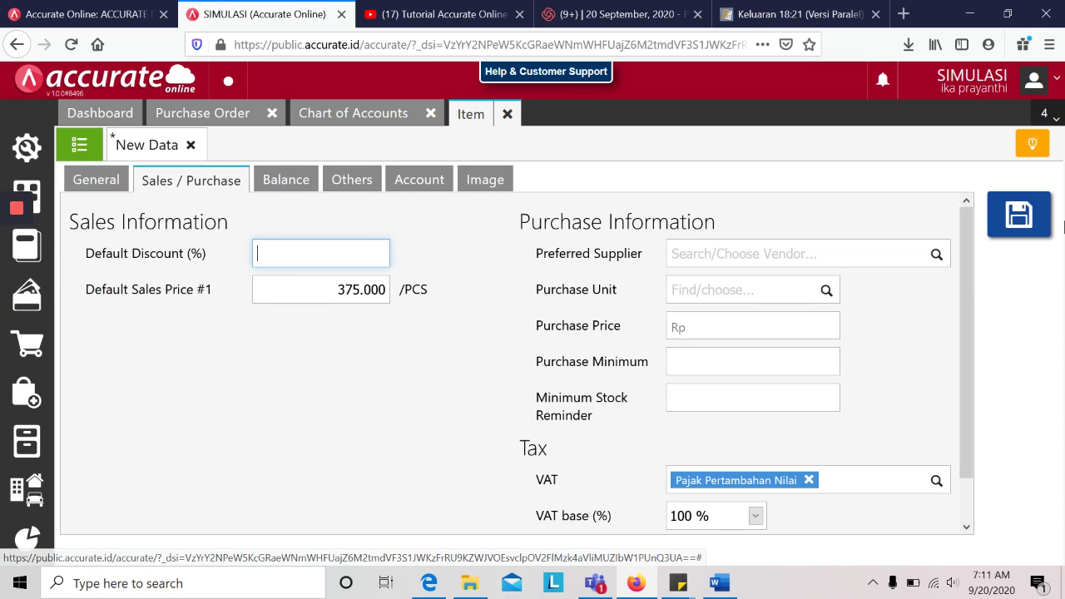
click(1031, 229)
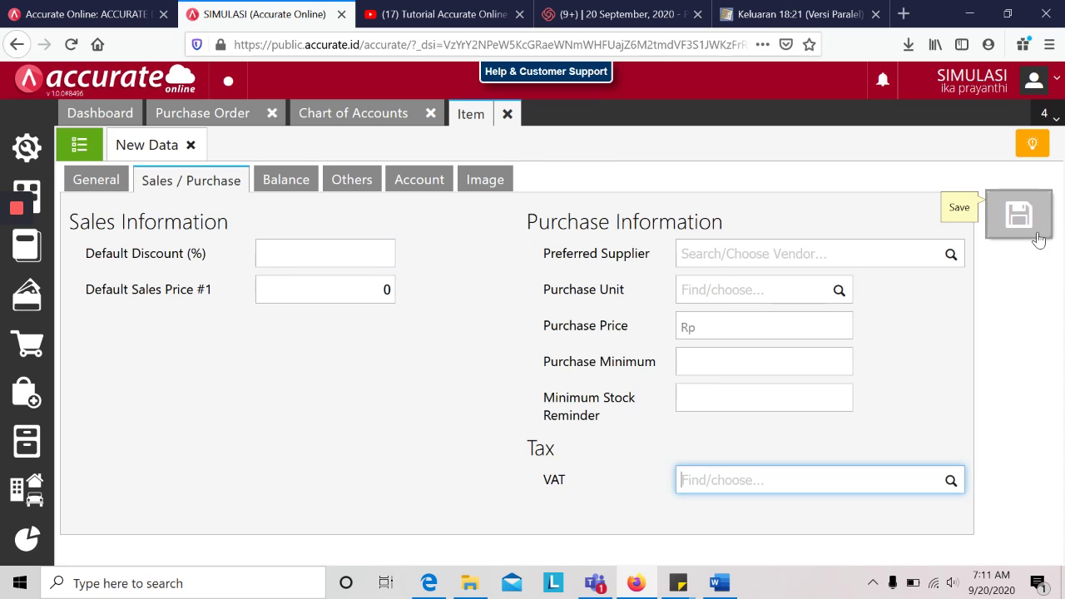
Step: Review the 13 January cash purchase in the Modul Pelatihan PDF, then return to Accurate Online and start a new purchase invoice
key(alt+Tab)
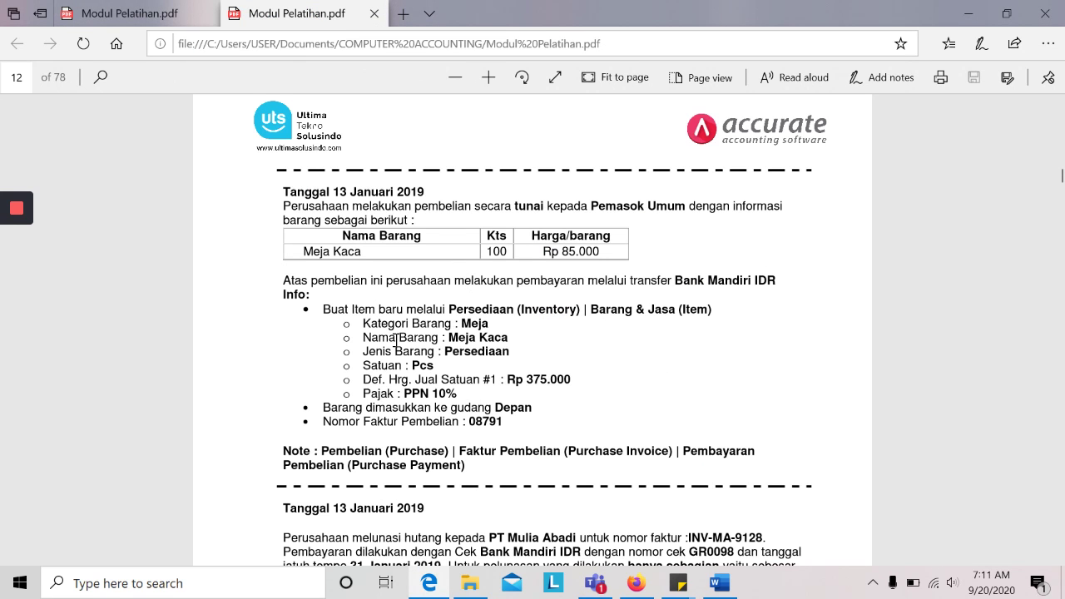
drag(396, 339, 416, 376)
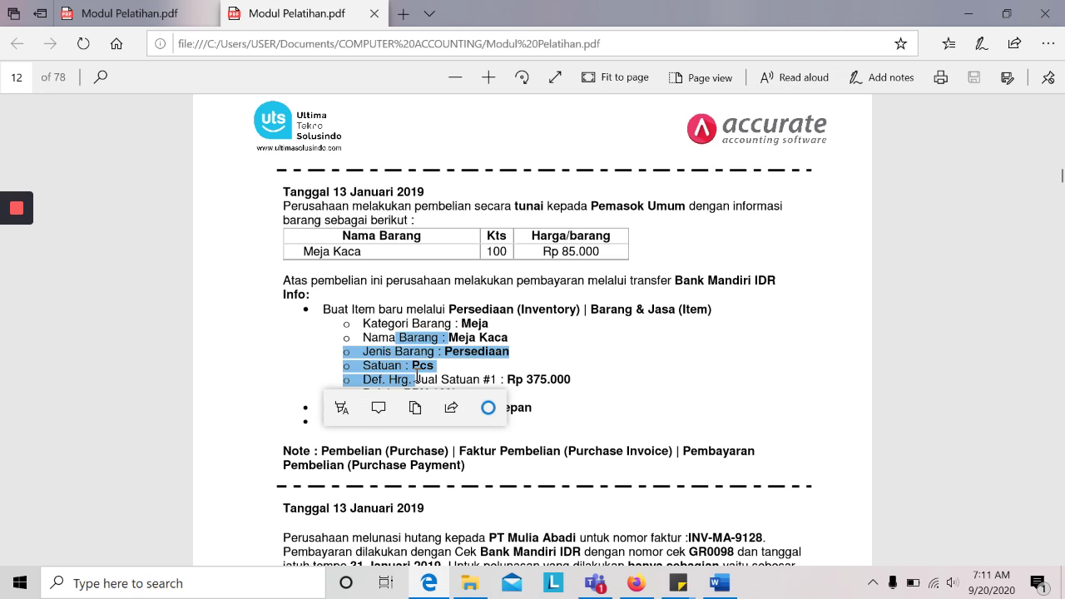
click(504, 339)
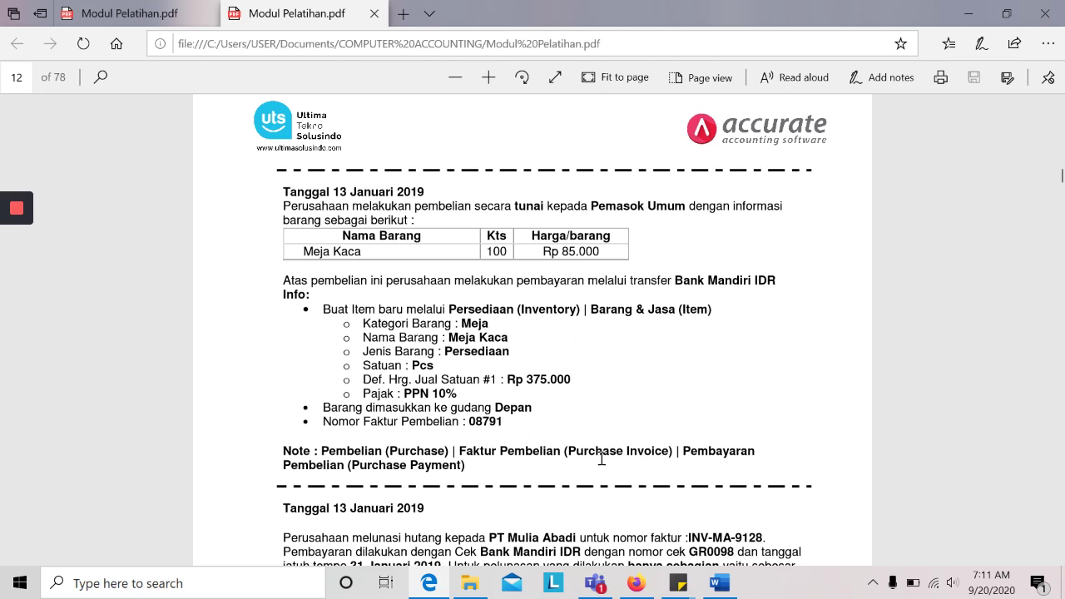
click(636, 583)
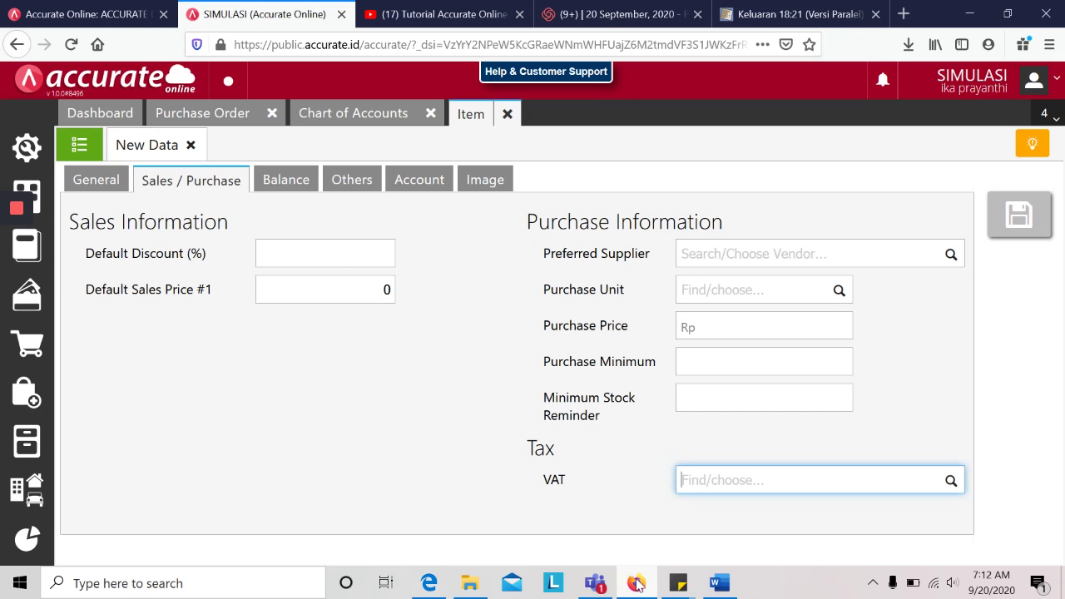
click(32, 399)
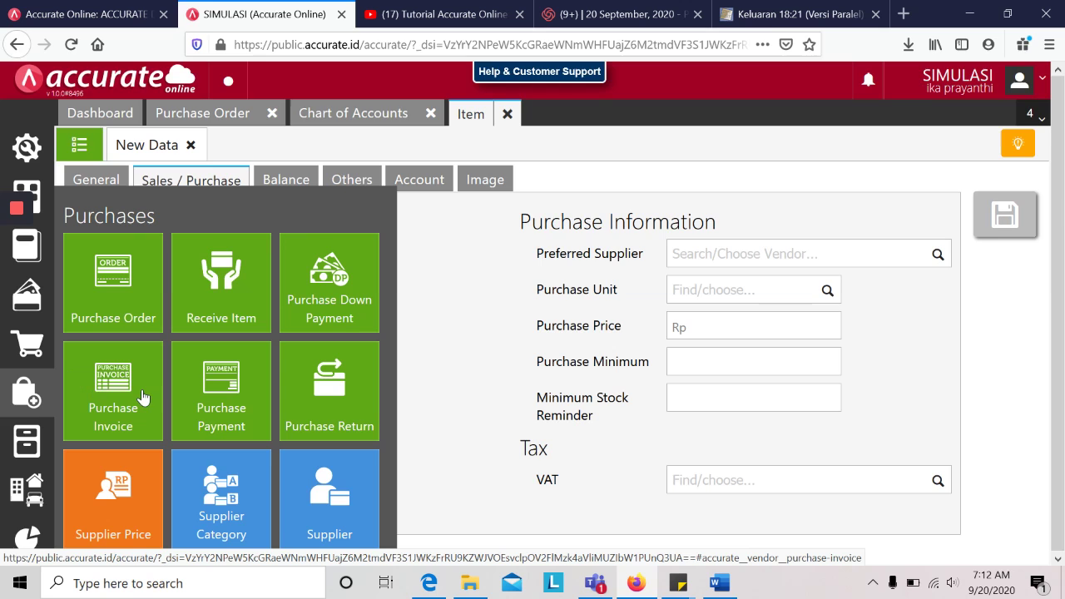
click(143, 397)
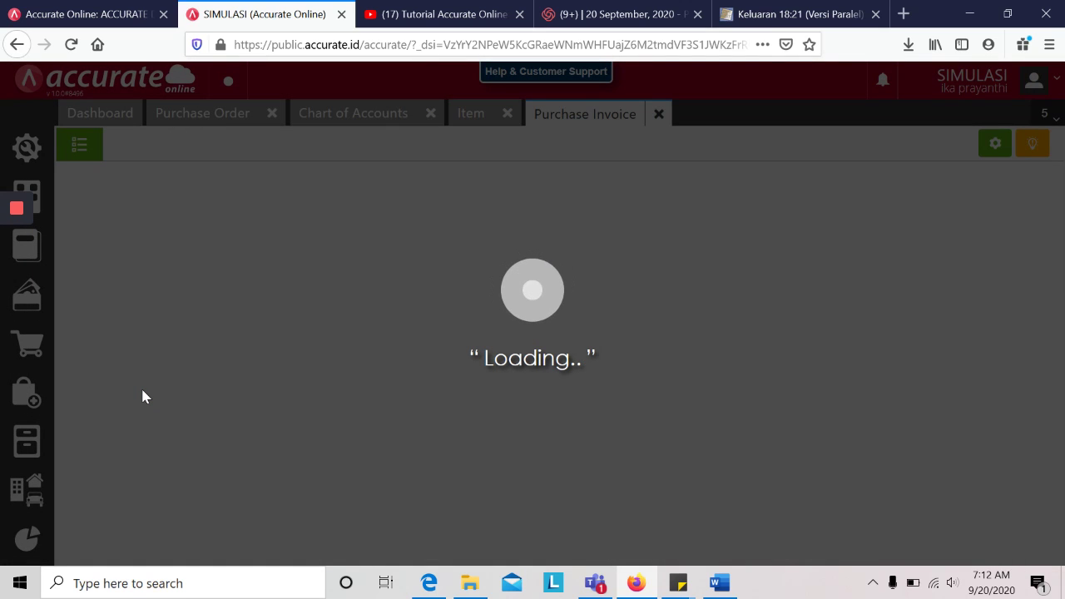
Step: Check the supplier in the PDF, then enter Pamasok Umum as the invoice's supplier and save it as new data
key(alt+Tab)
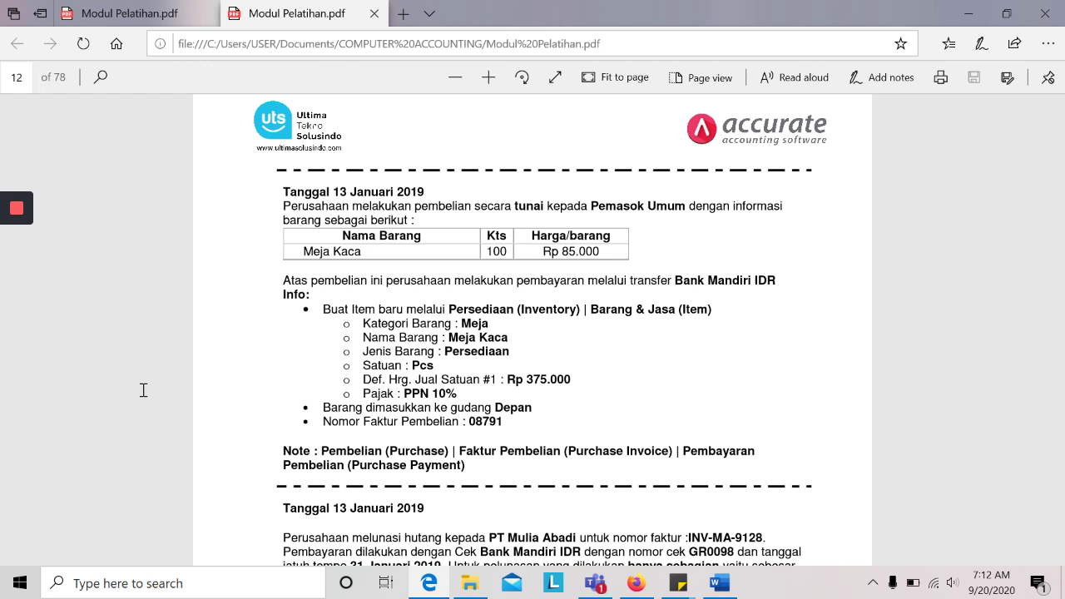
key(alt+Tab)
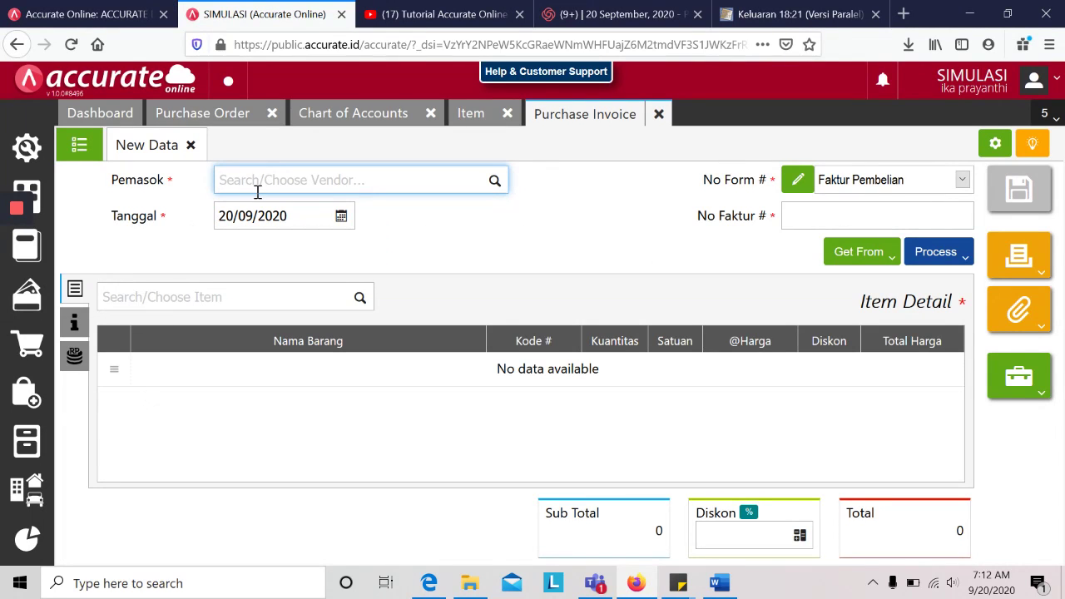
text(Pamasok UUm)
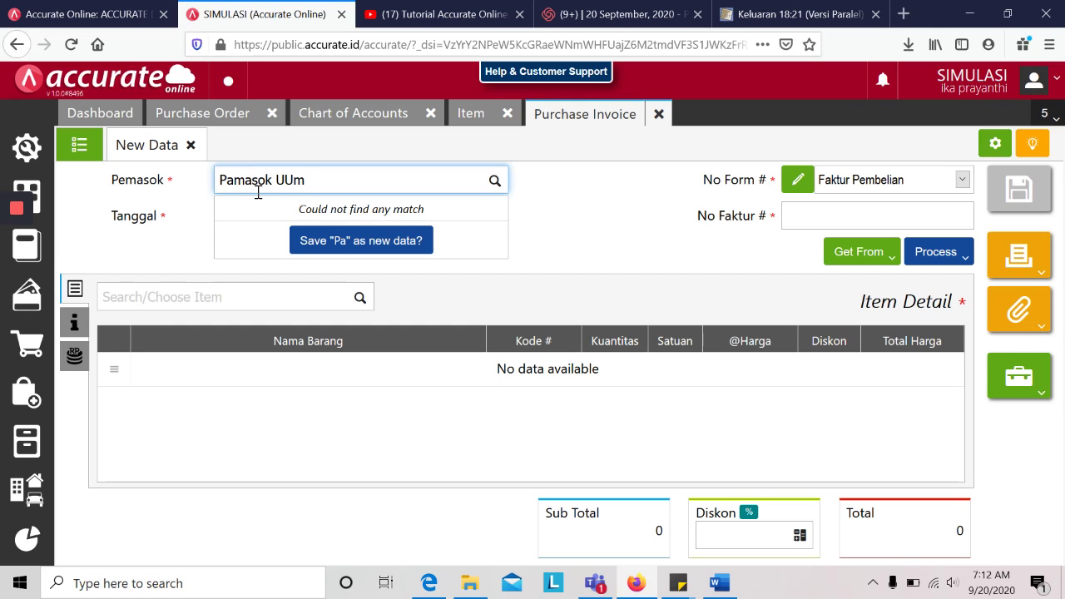
key(BackSpace)
key(BackSpace)
key(BackSpace)
text(mum)
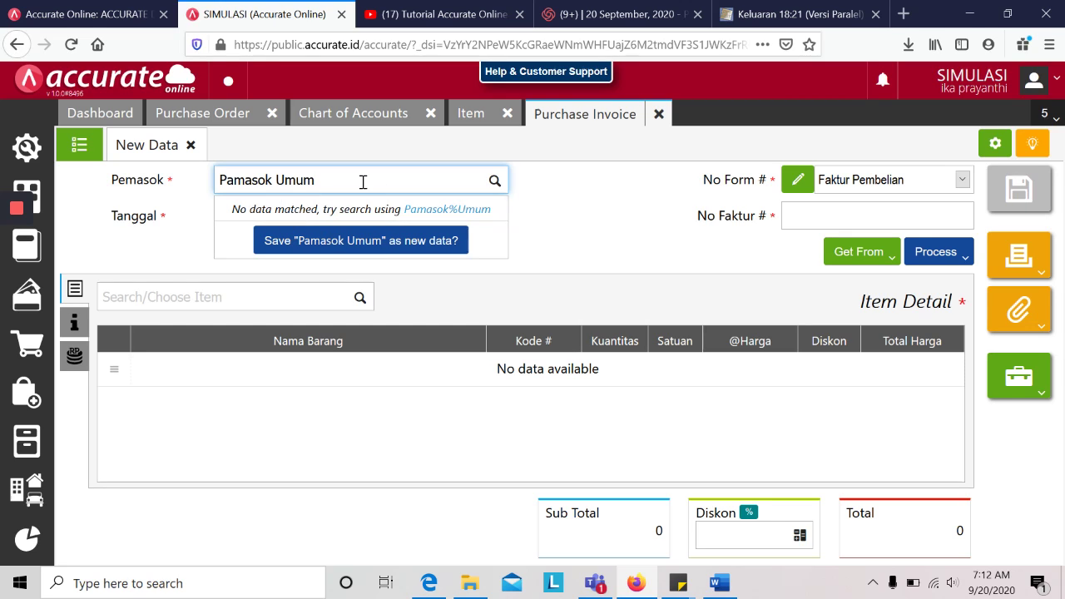
click(389, 241)
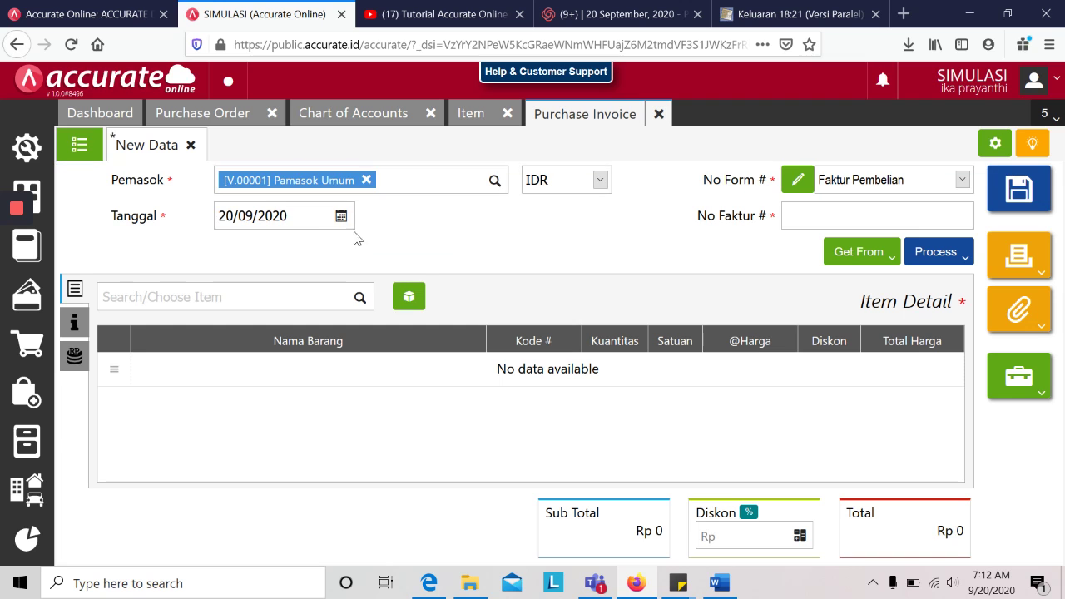
Step: Set the purchase invoice date to 13/01/2019, checking it against the PDF
click(299, 216)
key(alt+Tab)
key(alt+Tab)
text(1)
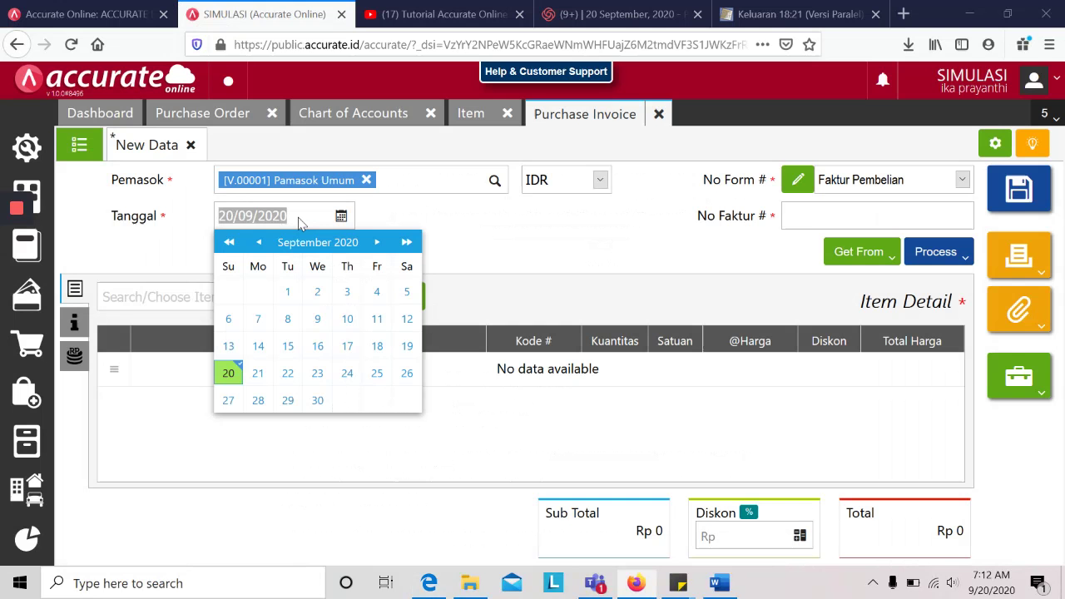
text(3/01/2019)
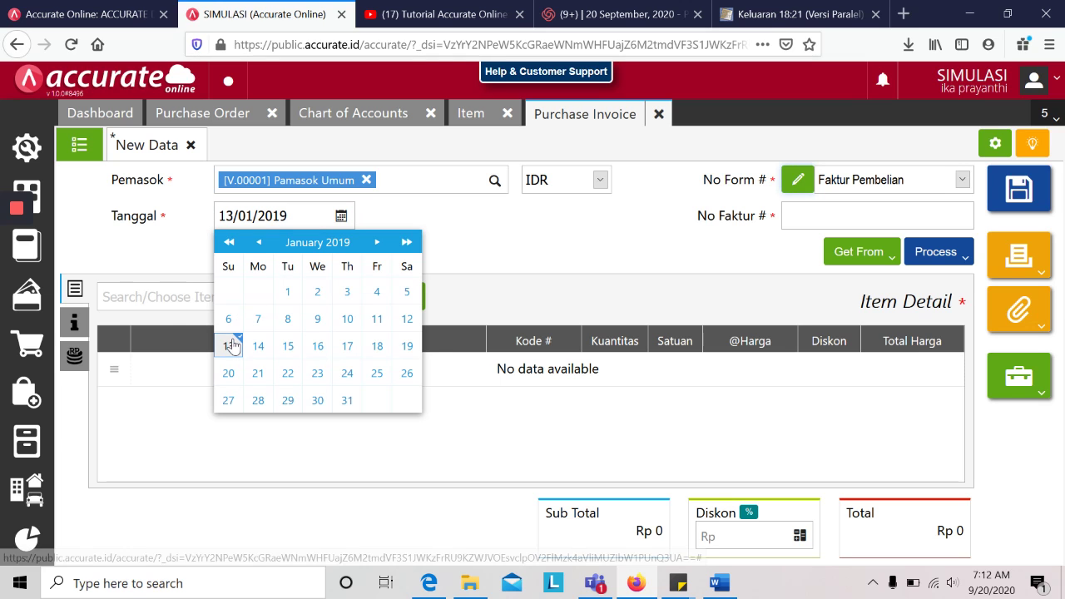
click(233, 346)
Step: Look up the invoice number in the PDF and enter 08791 as the No Faktur
click(849, 217)
key(alt+Tab)
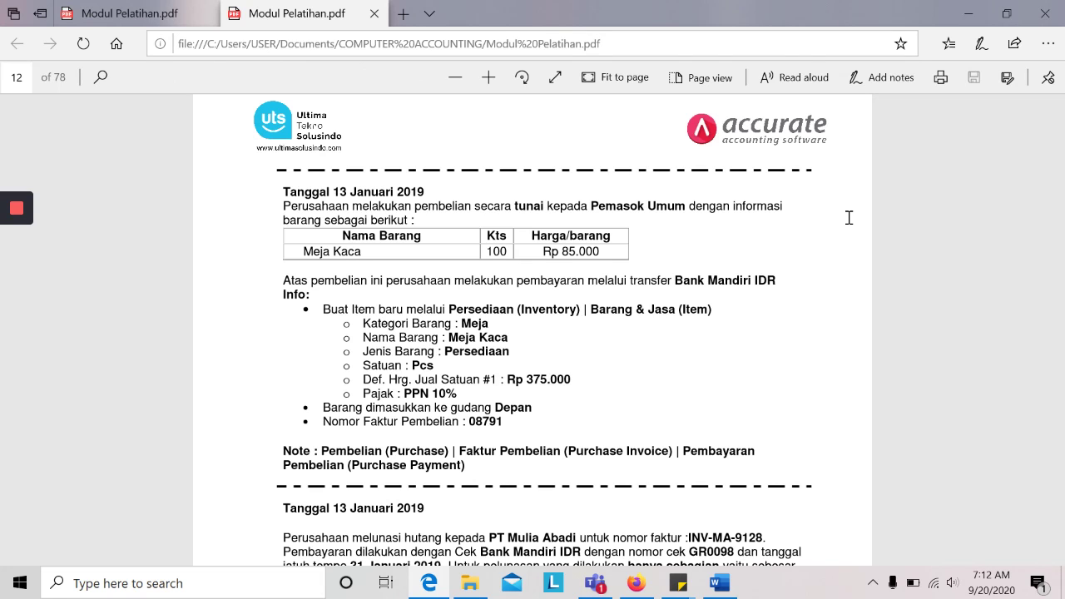
key(alt+Tab)
text(0)
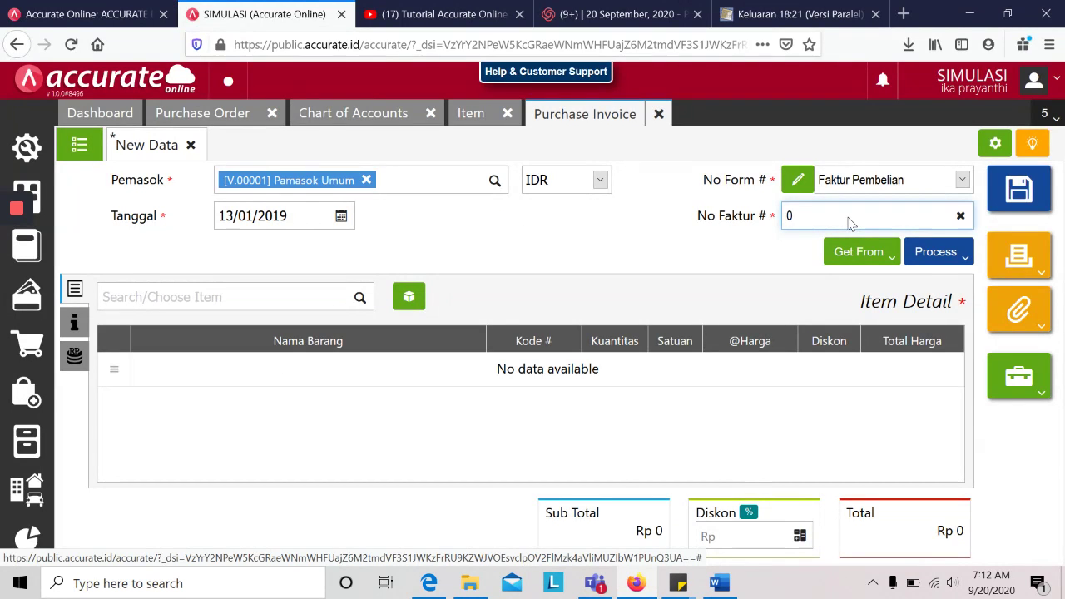
text(8)
key(alt+Tab)
key(alt+Tab)
click(317, 295)
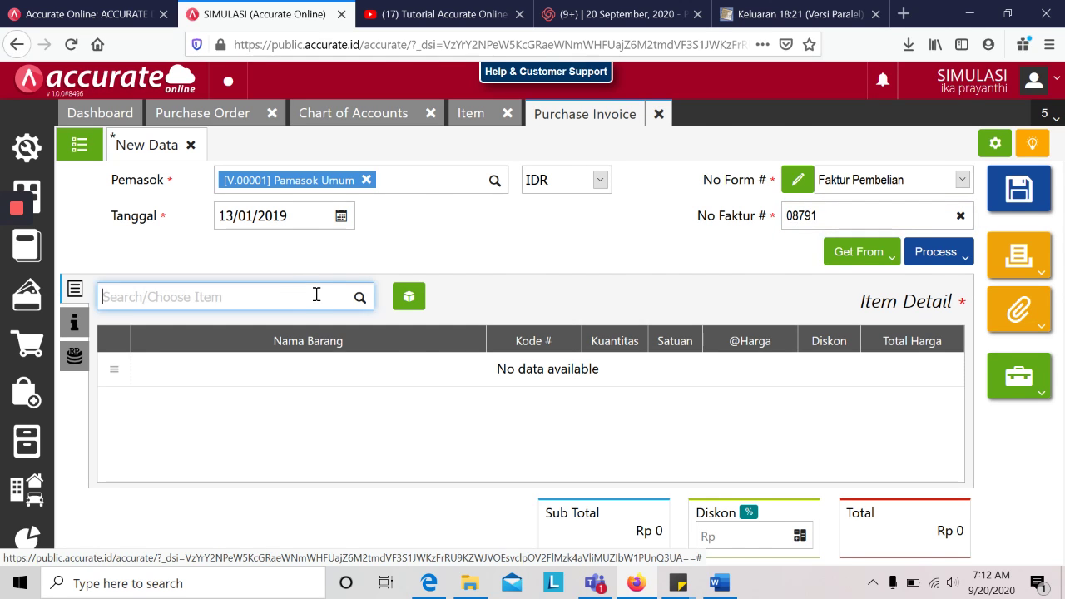
key(alt+Tab)
key(alt+Tab)
text(meja)
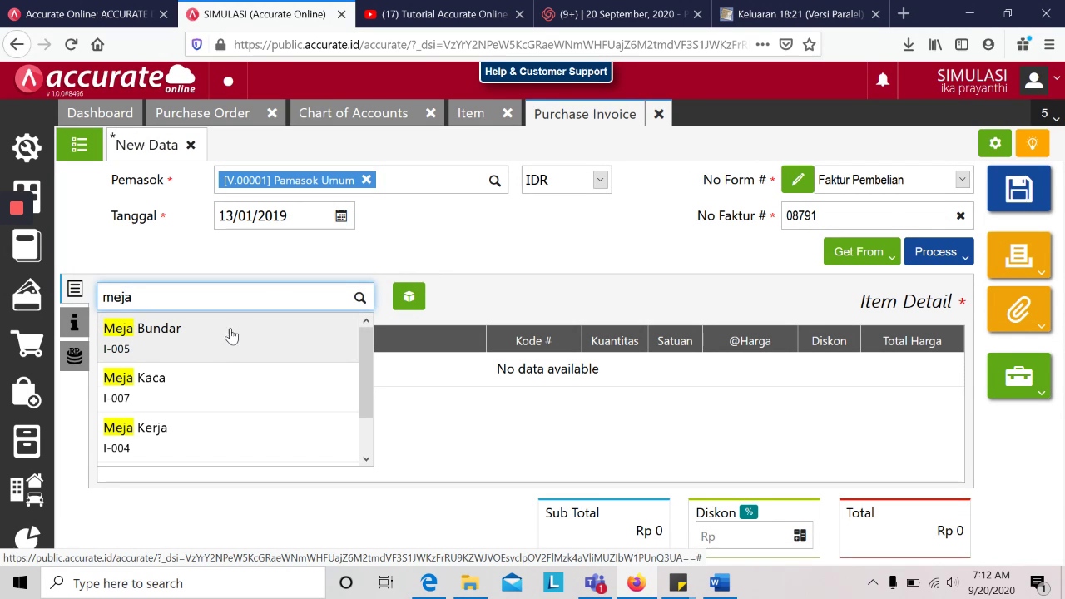
click(143, 408)
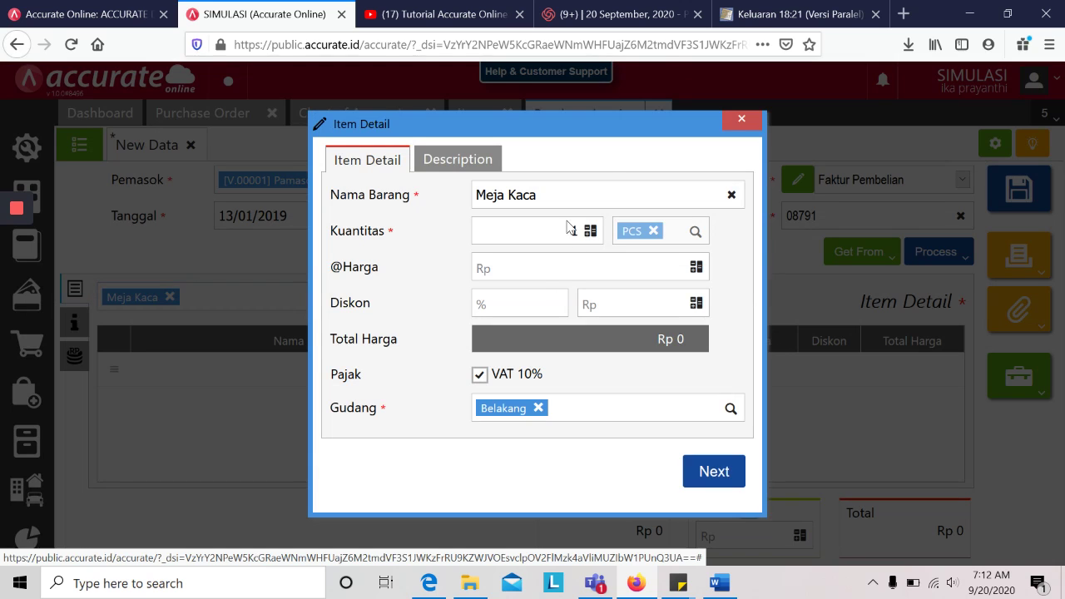
key(Escape)
Step: Recheck the item in the PDF and add Meja Kaca to the invoice with a quantity of 100
key(alt+Tab)
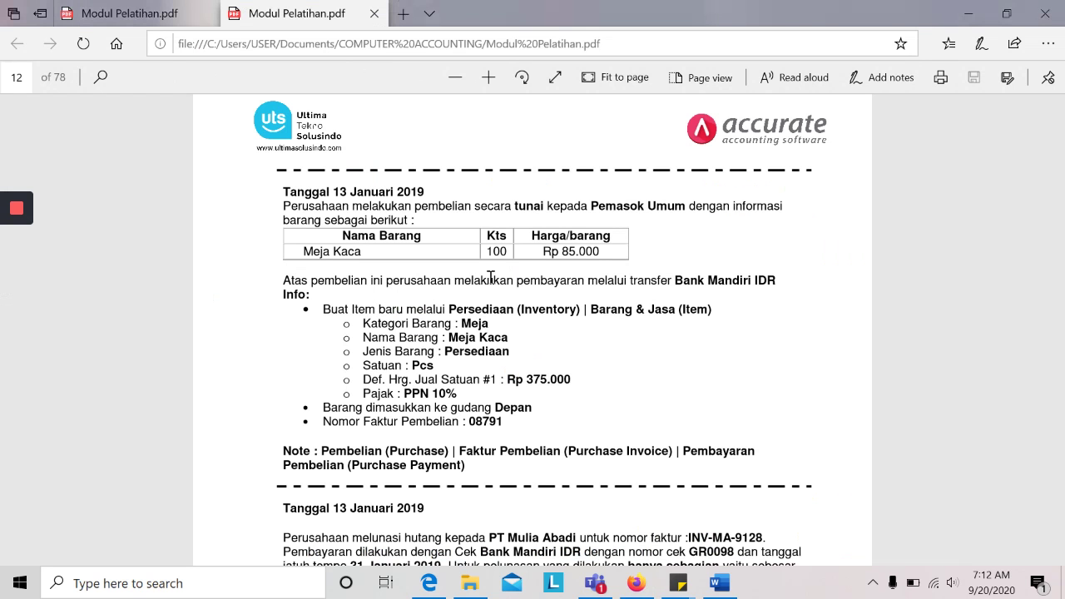
key(alt+Tab)
click(313, 300)
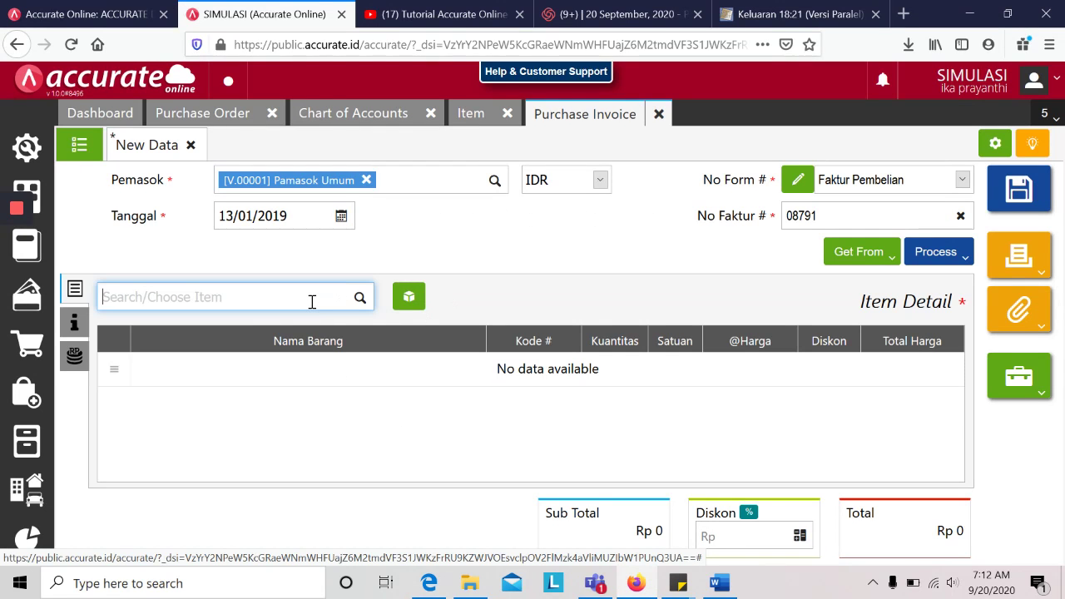
text(meja kaca)
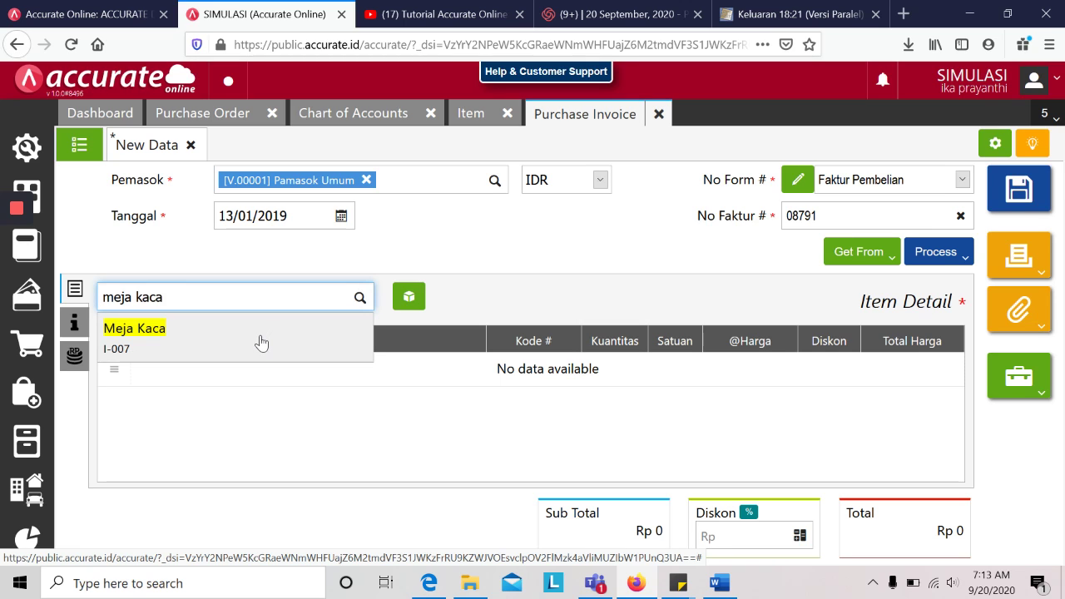
click(261, 342)
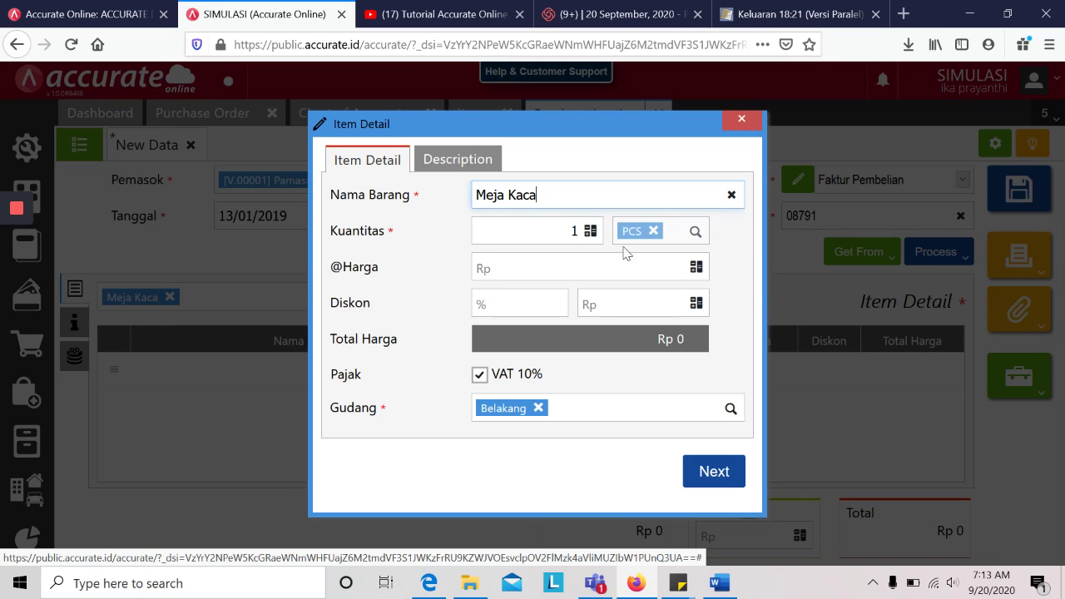
click(573, 230)
text(100)
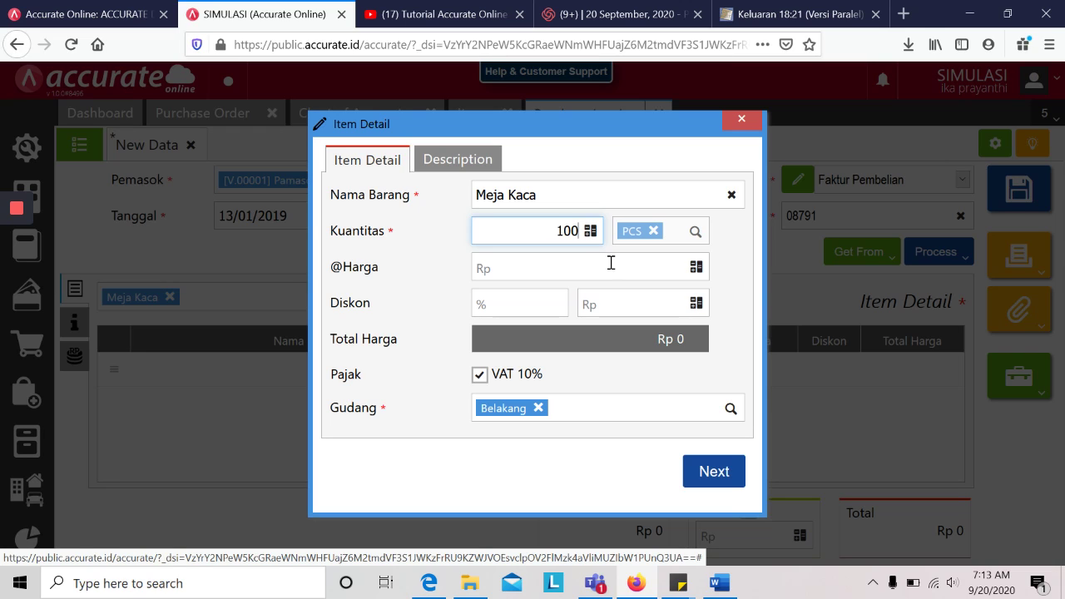
Step: Check the unit price in the PDF and set the Meja Kaca line's price to 85.000
key(alt+Tab)
key(alt+Tab)
click(610, 267)
text(85.000)
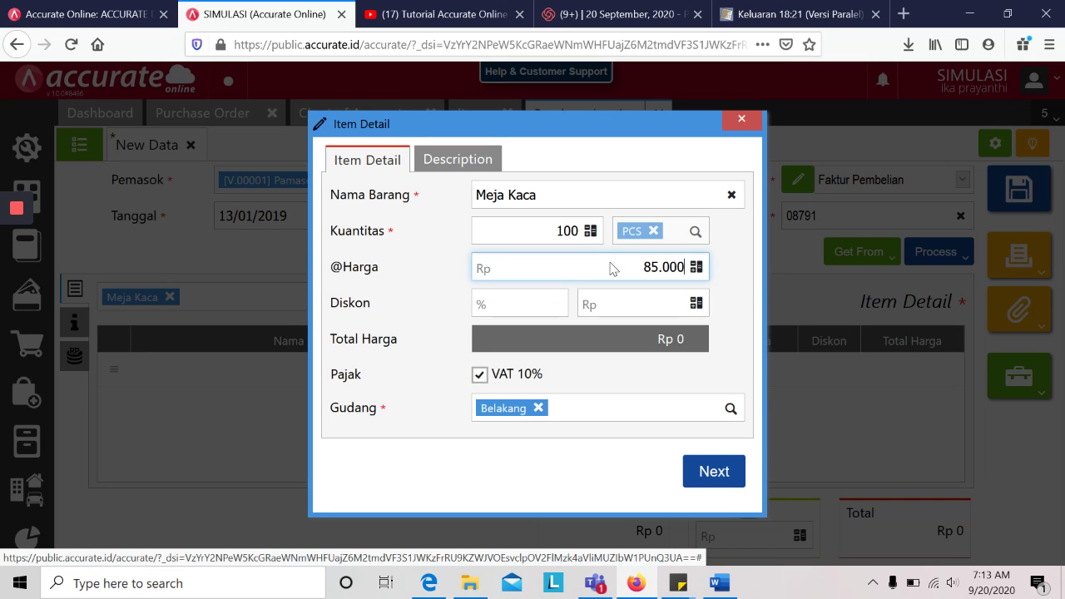
click(714, 471)
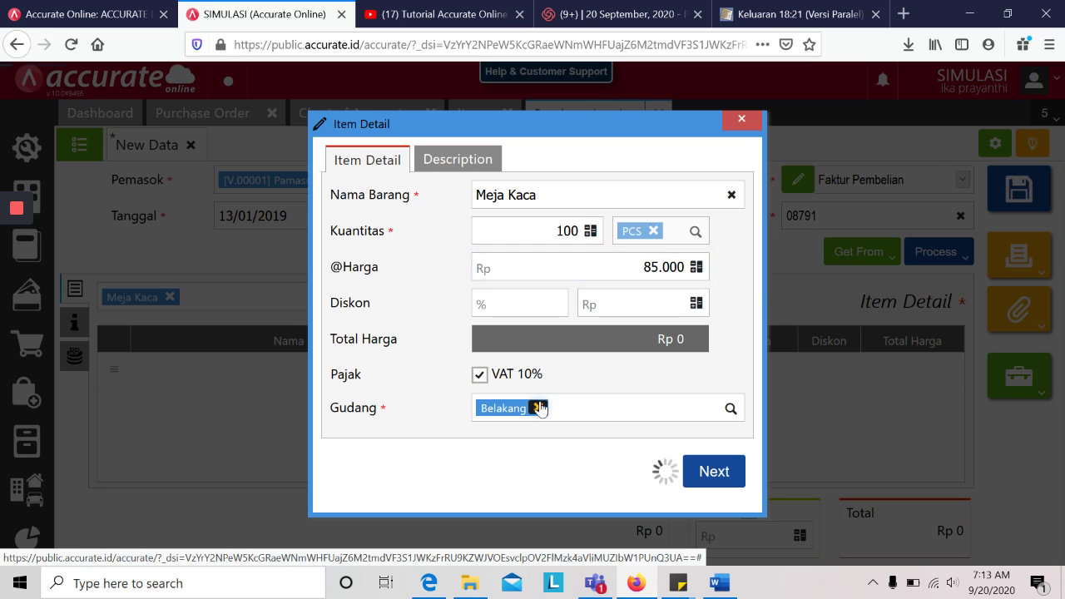
Step: Check the warehouse in the PDF, change the line's Gudang to Depan and confirm the item detail
key(alt+Tab)
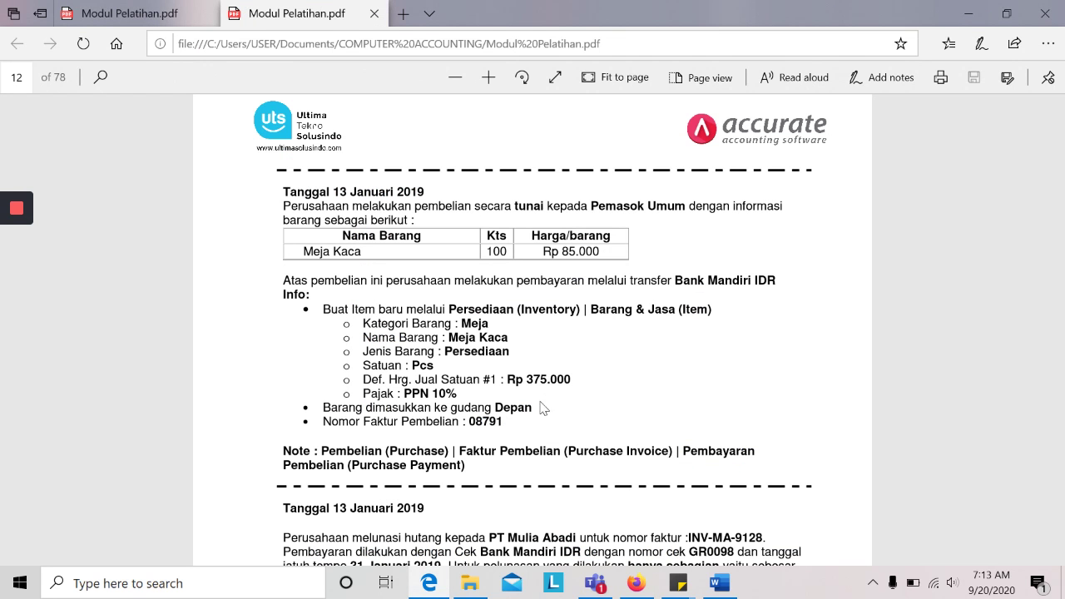
key(alt+Tab)
text(depan)
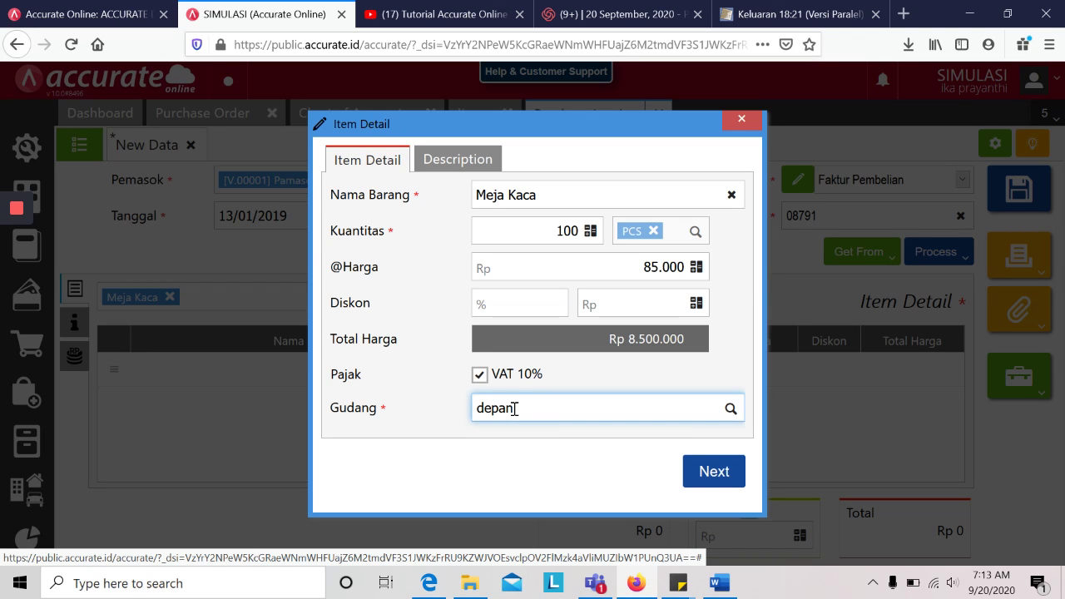
click(522, 442)
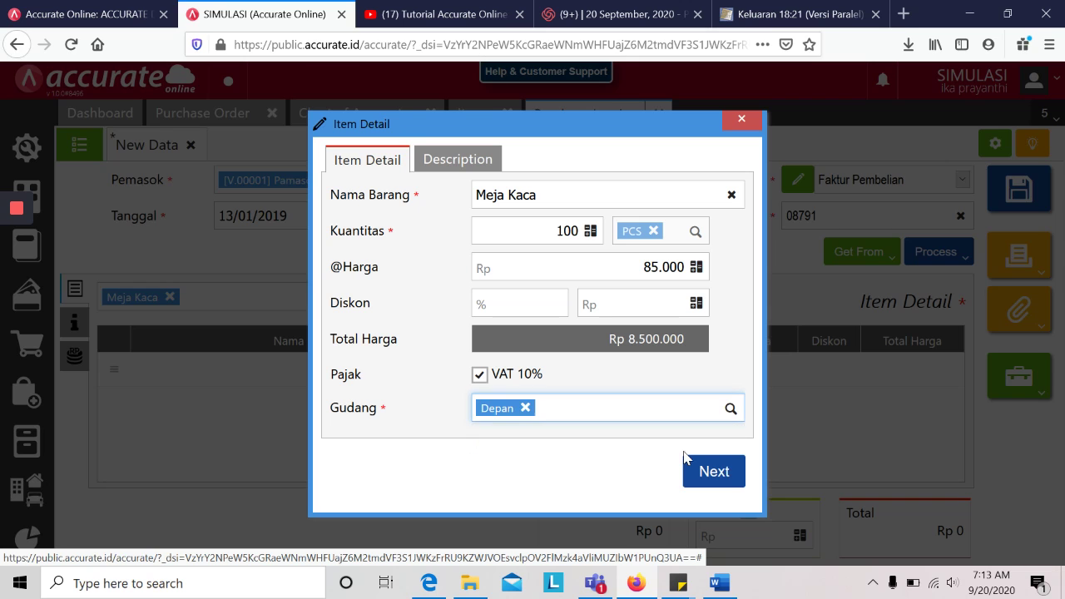
click(735, 479)
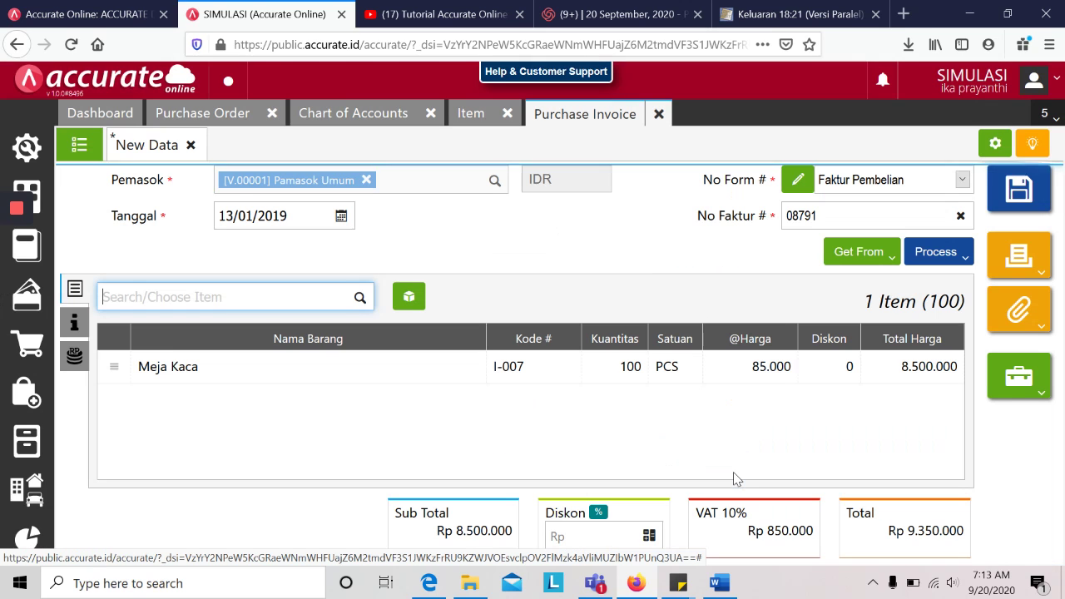
Step: Check the payment details in the PDF and process the 08791 purchase invoice into a purchase payment
key(alt+Tab)
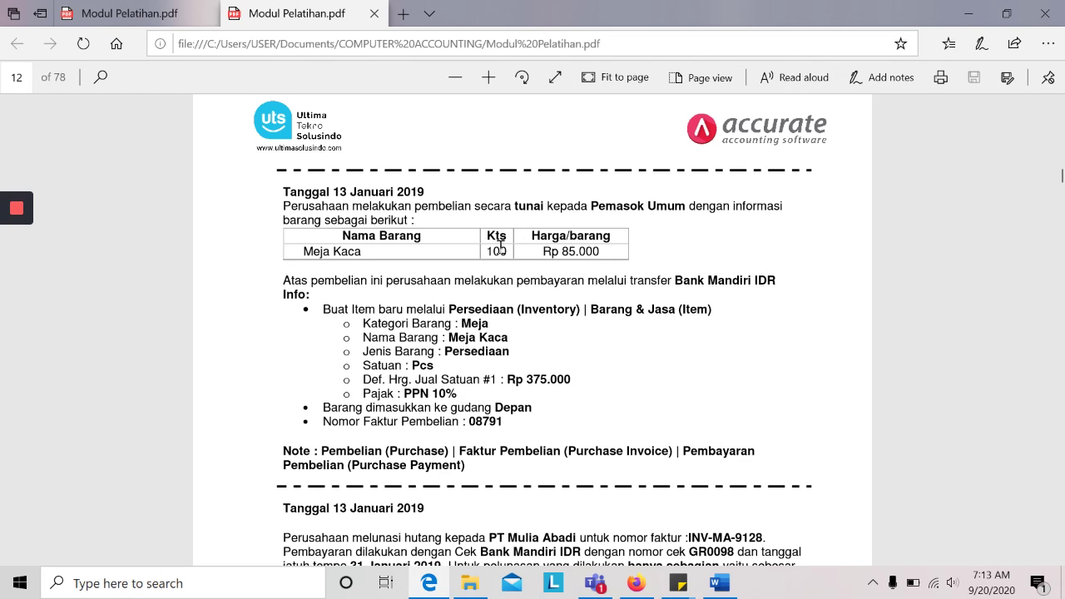
key(alt+Tab)
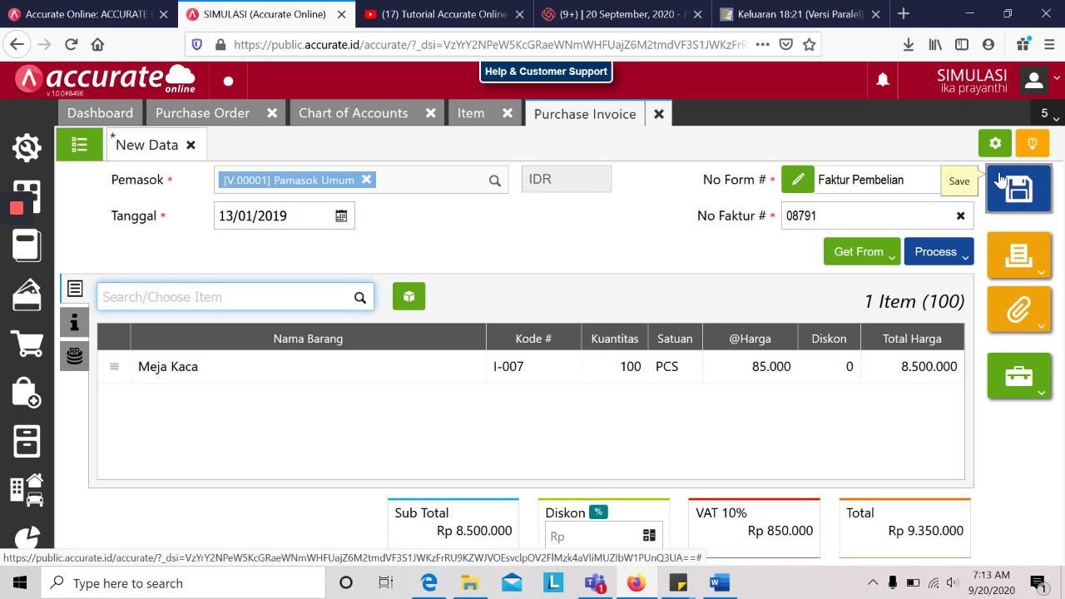
click(936, 252)
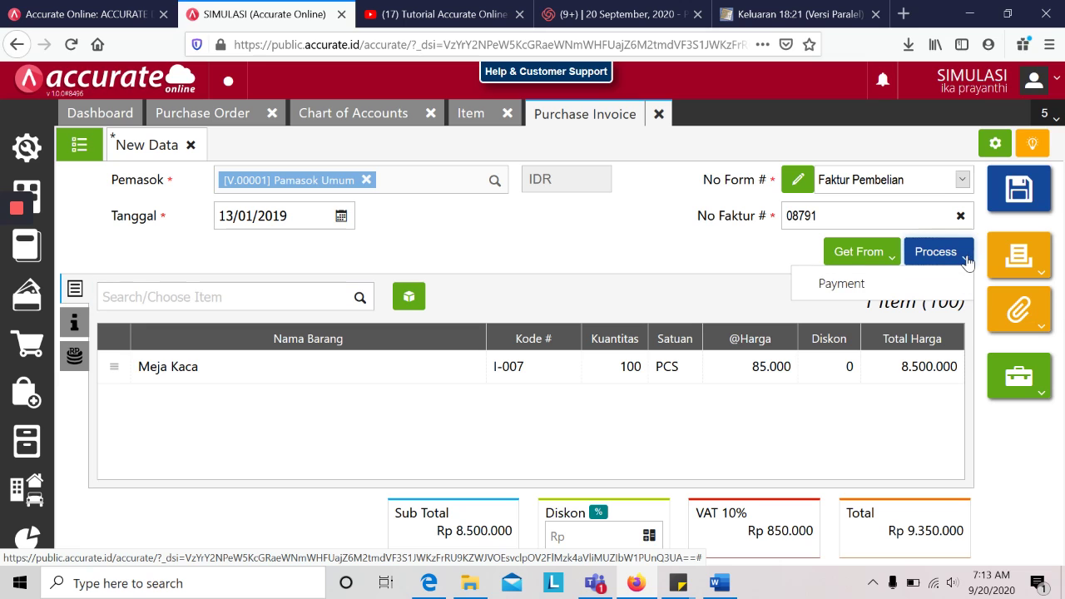
click(936, 284)
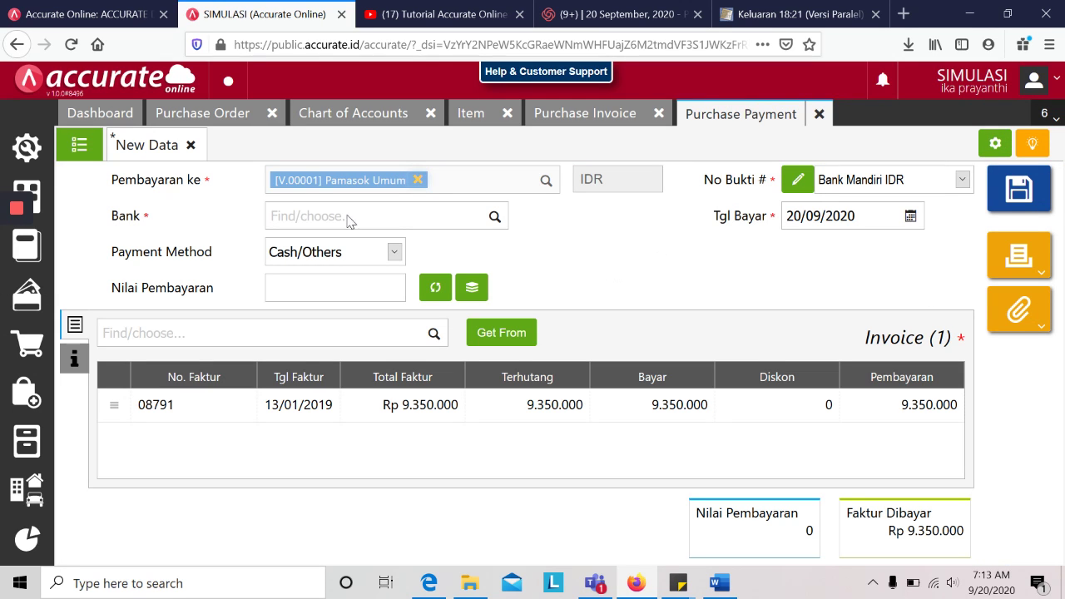
Step: Set the payment's Bank to Bank Mandiri IDR
click(323, 218)
text(mari)
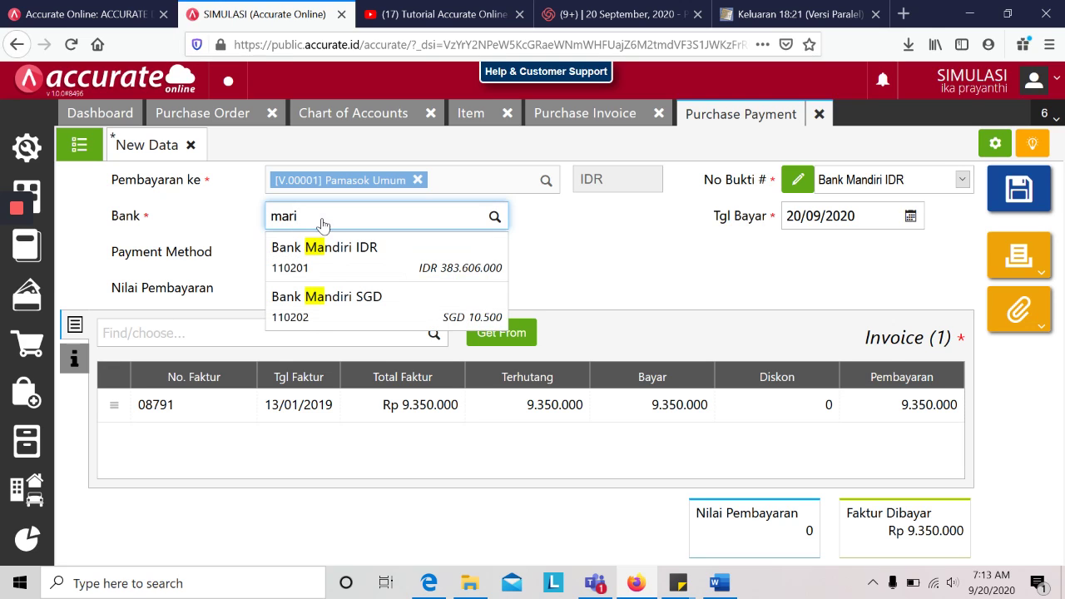
text(nd)
key(BackSpace)
text(ndiri)
click(345, 264)
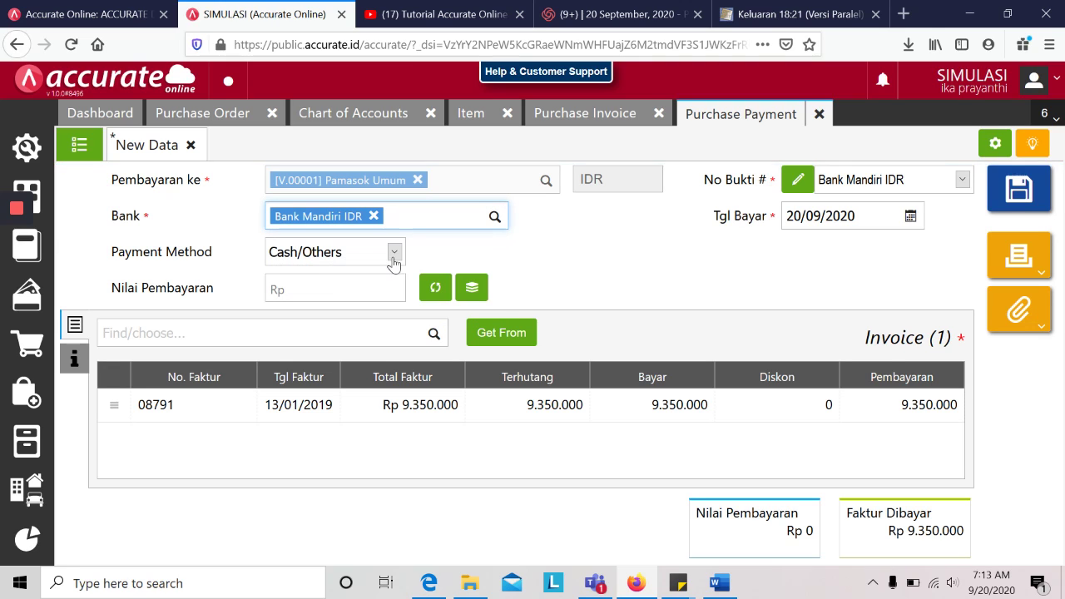
Step: Set the Payment Method to Bank Transfer and calculate the payment amount from the listed invoice
click(394, 253)
click(356, 325)
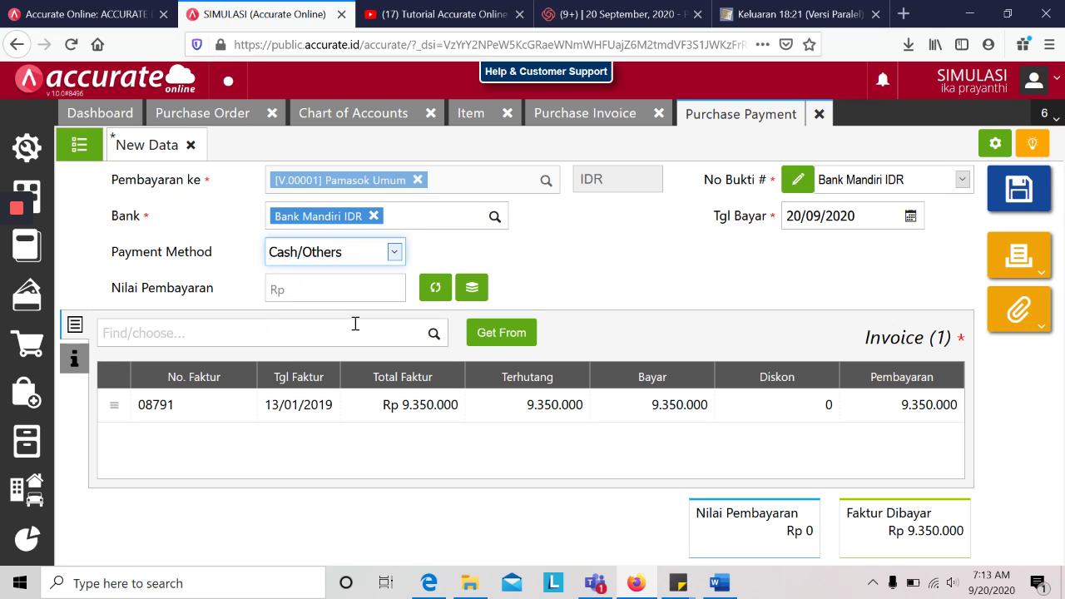
click(439, 290)
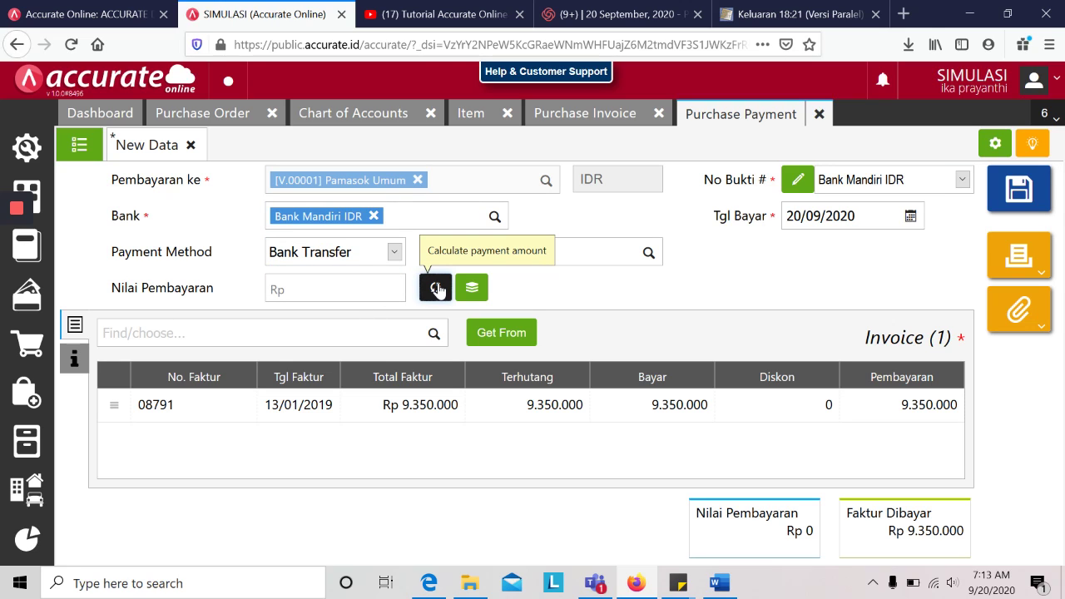
Step: Check the transaction date in the PDF, set Tgl Bayar to 13/01/2019 and save the payment
click(828, 212)
key(alt+Tab)
key(alt+Tab)
text(13/01/2019)
key(Tab)
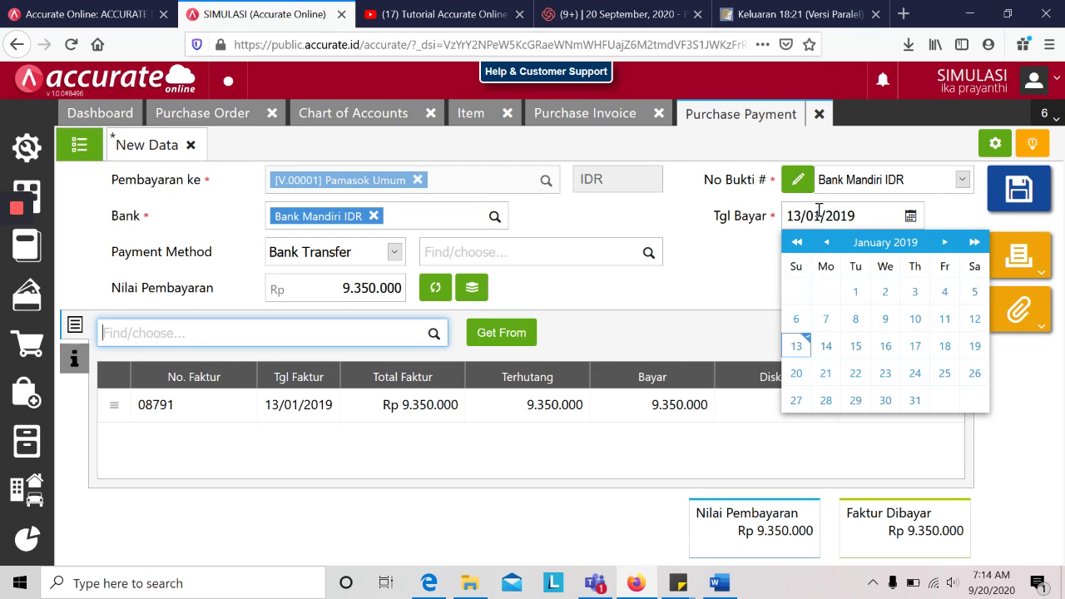
click(797, 347)
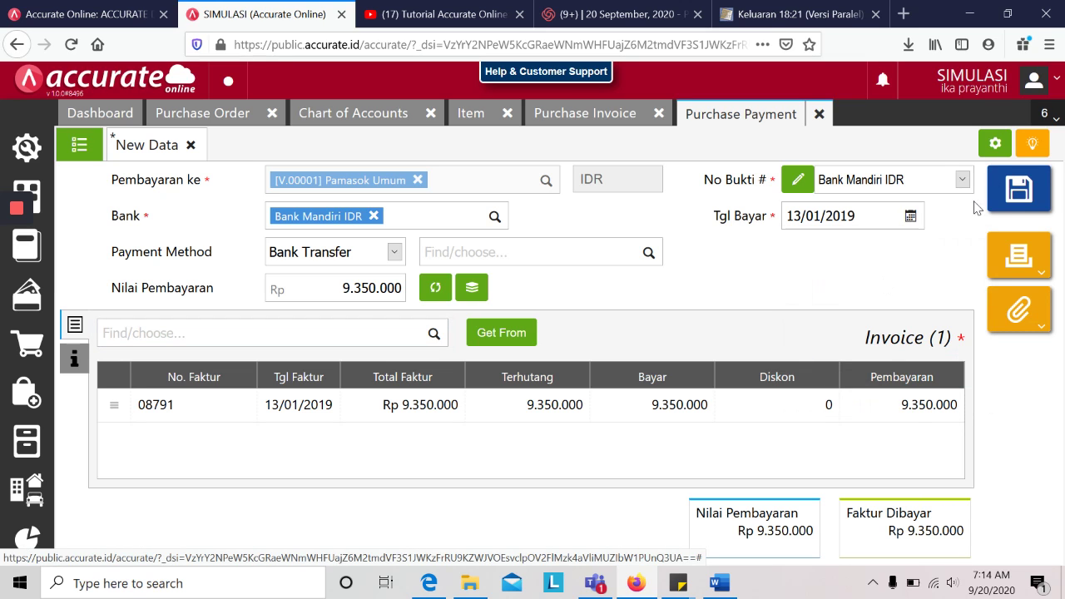
click(1017, 195)
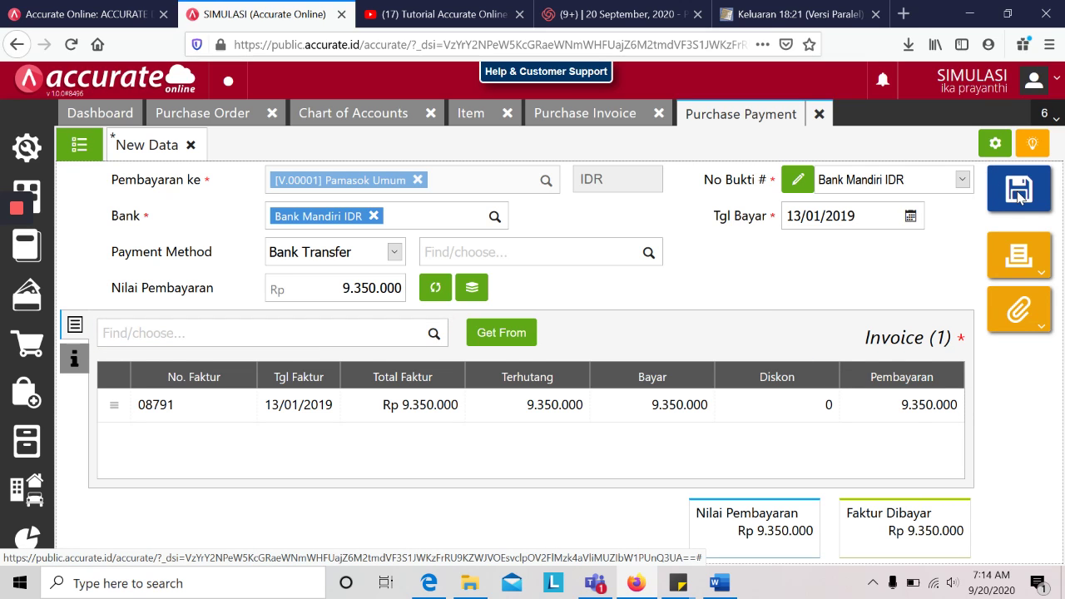
key(alt+Tab)
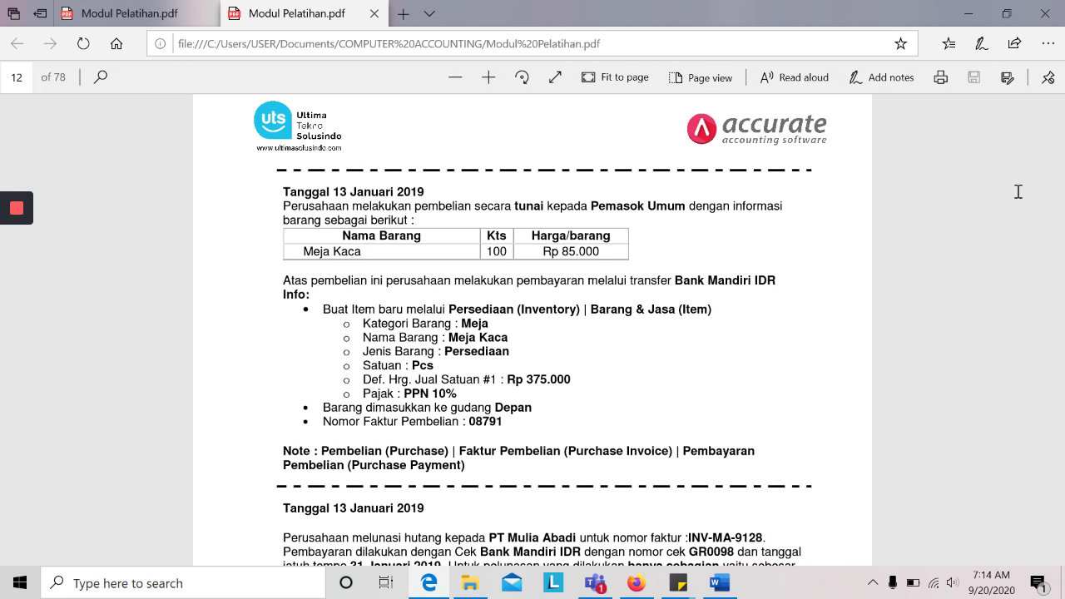
key(alt+Tab)
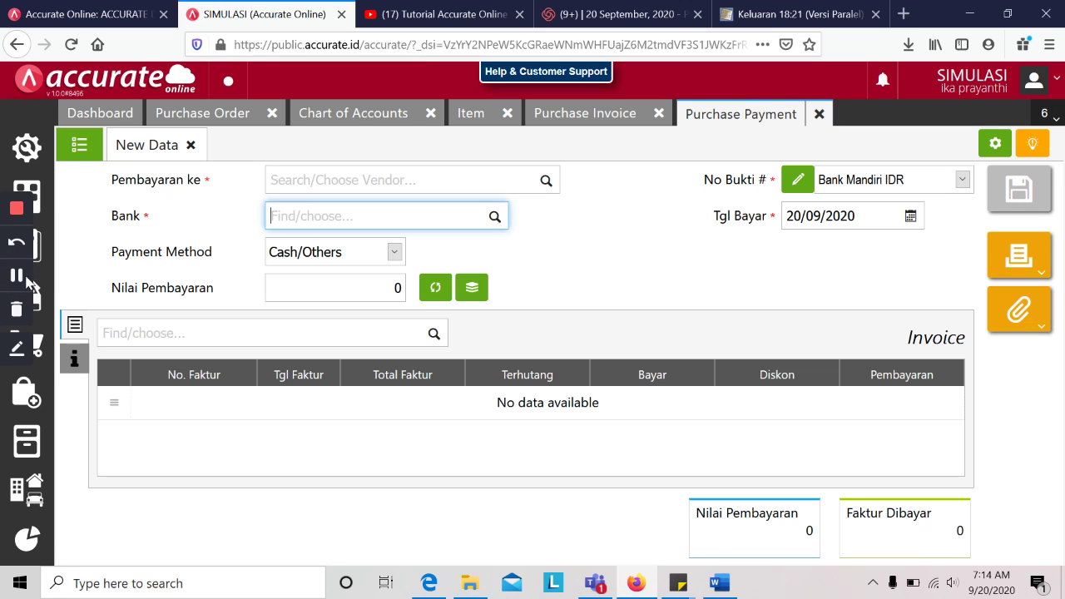
click(16, 279)
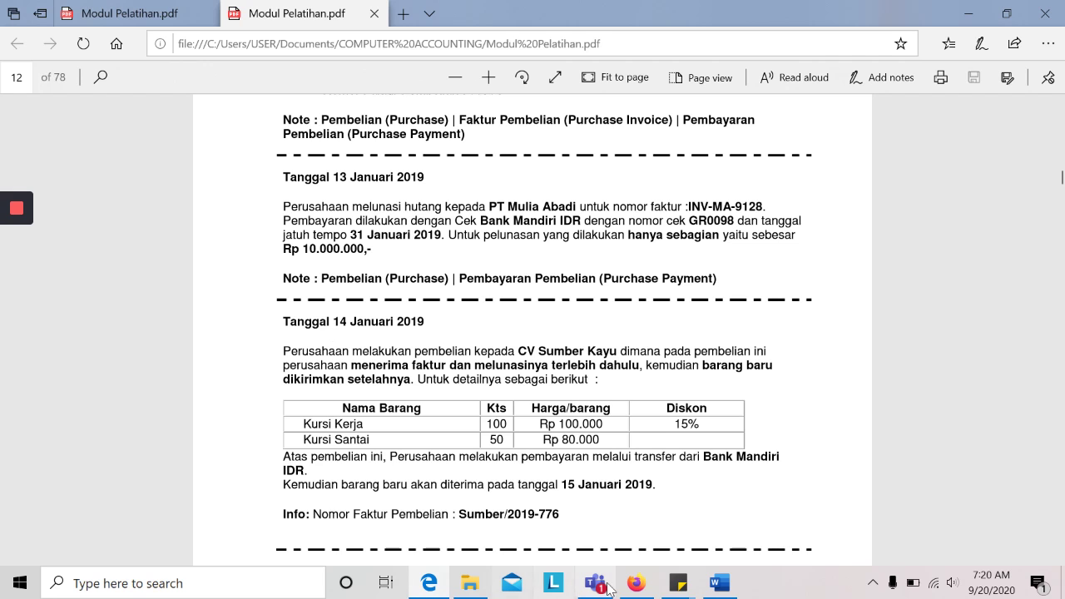
Step: Switch back to Accurate Online, close Purchase Invoice, Item and Chart of Accounts, and return to the blank purchase payment
click(638, 589)
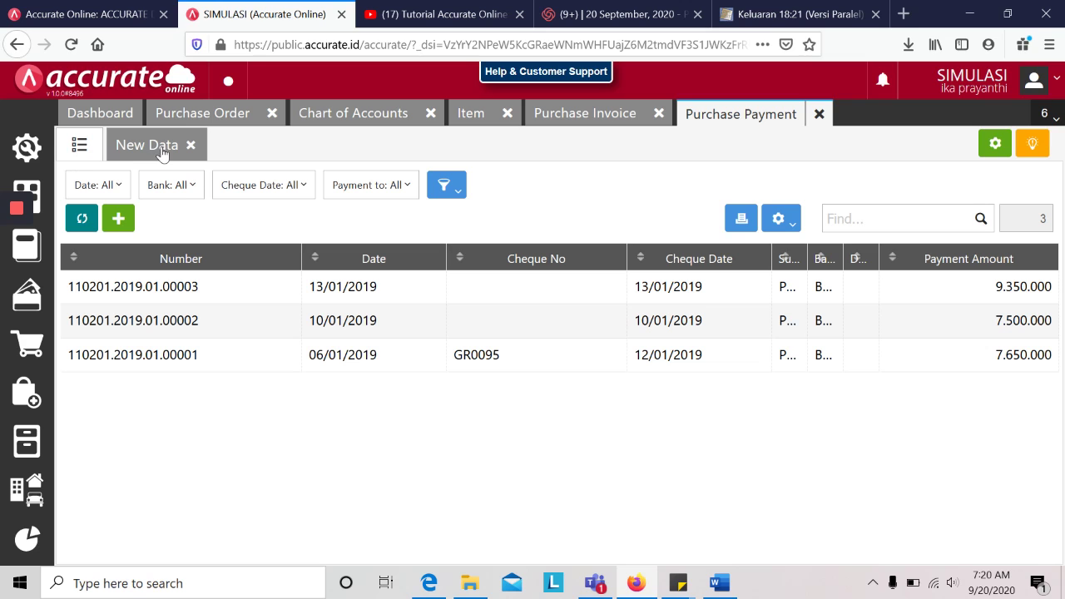
click(160, 148)
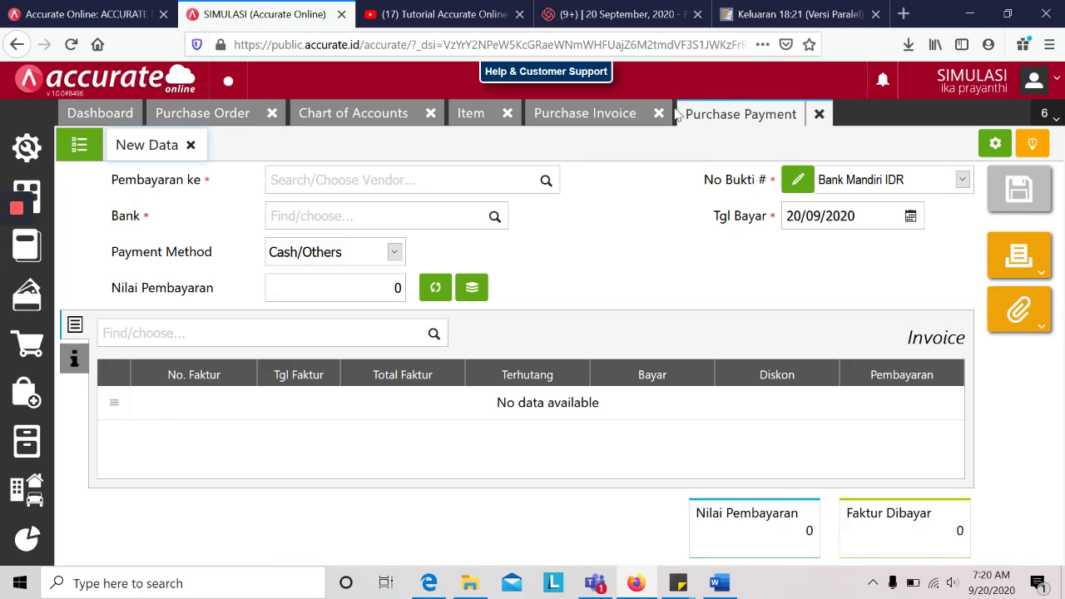
click(660, 114)
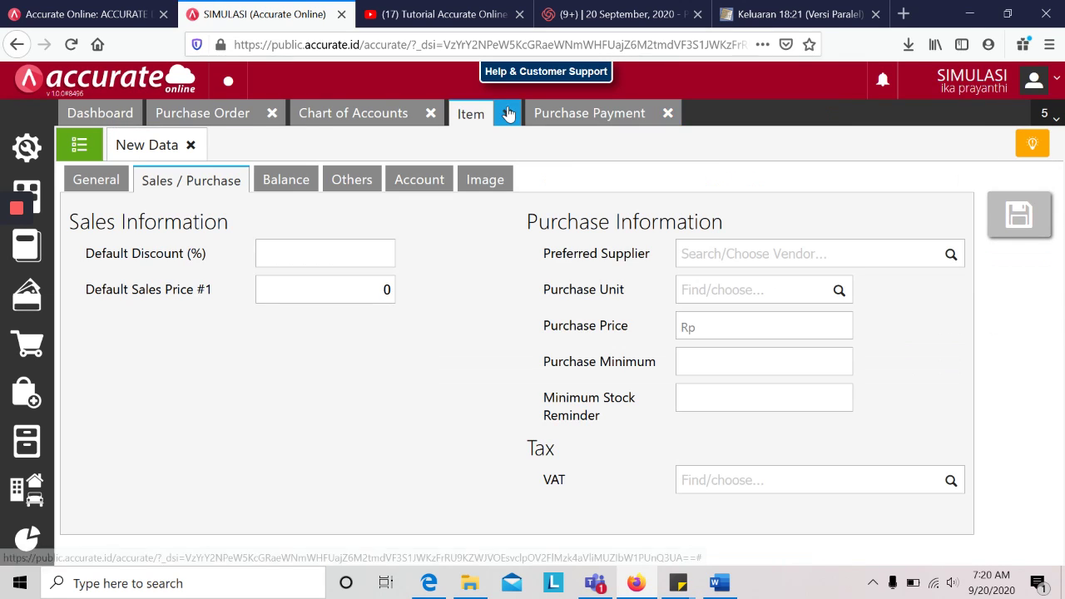
click(508, 114)
click(430, 113)
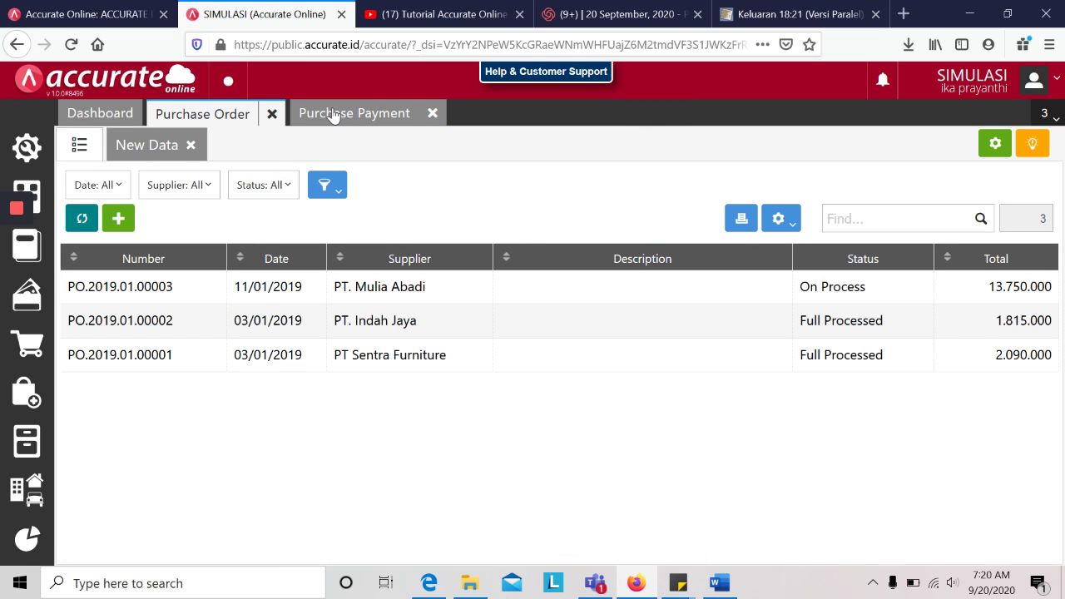
click(331, 114)
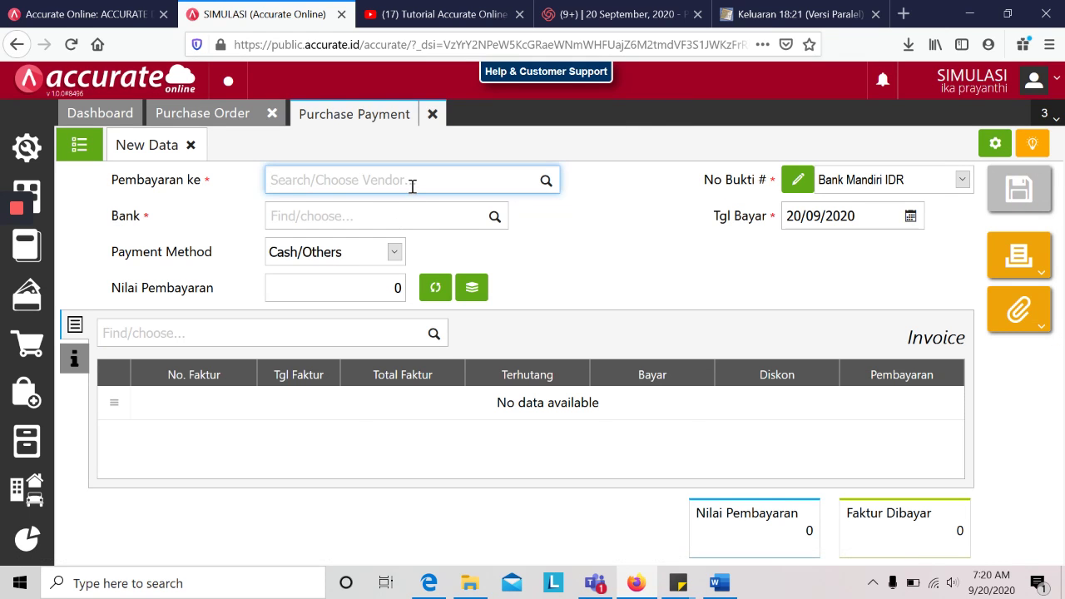
Step: Check the supplier in the PDF and set Pembayaran ke to PT. Mulia Abadi
key(alt+Tab)
key(alt+Tab)
click(412, 185)
text(mulia)
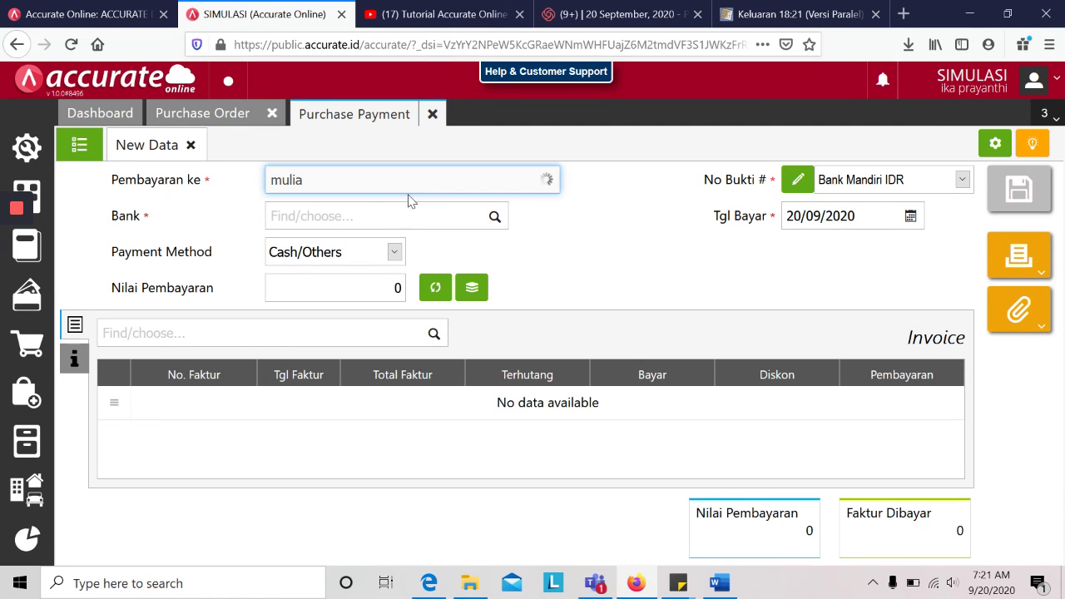
click(401, 216)
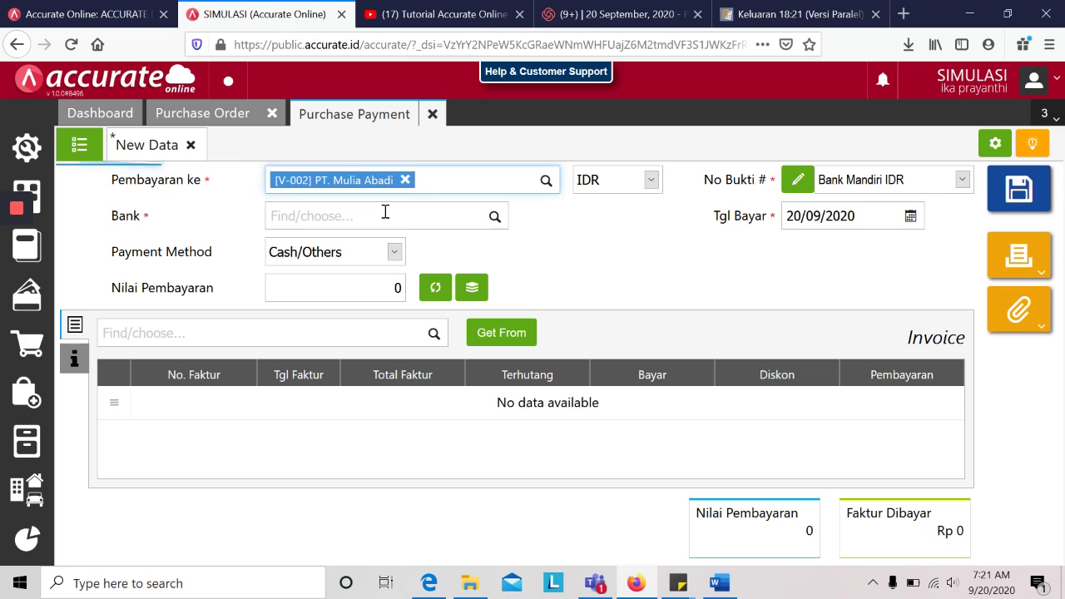
Step: Check the paying bank in the PDF and choose Bank Mandiri IDR as the Bank for the PT. Mulia Abadi payment
key(alt+Tab)
key(alt+Tab)
click(378, 215)
text(mandri)
key(BackSpace)
key(BackSpace)
text(iri)
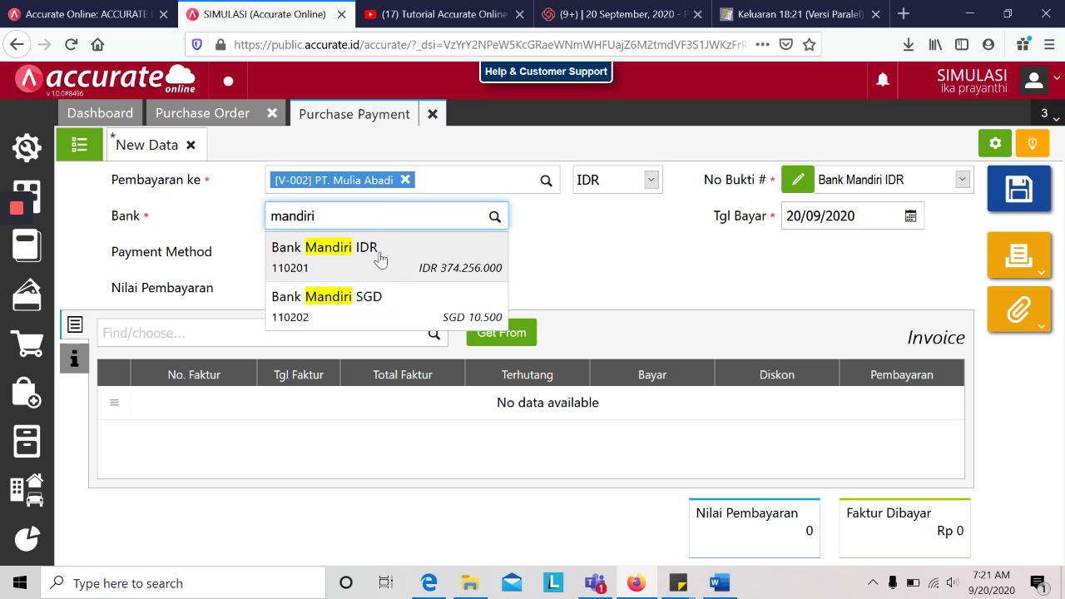
click(379, 250)
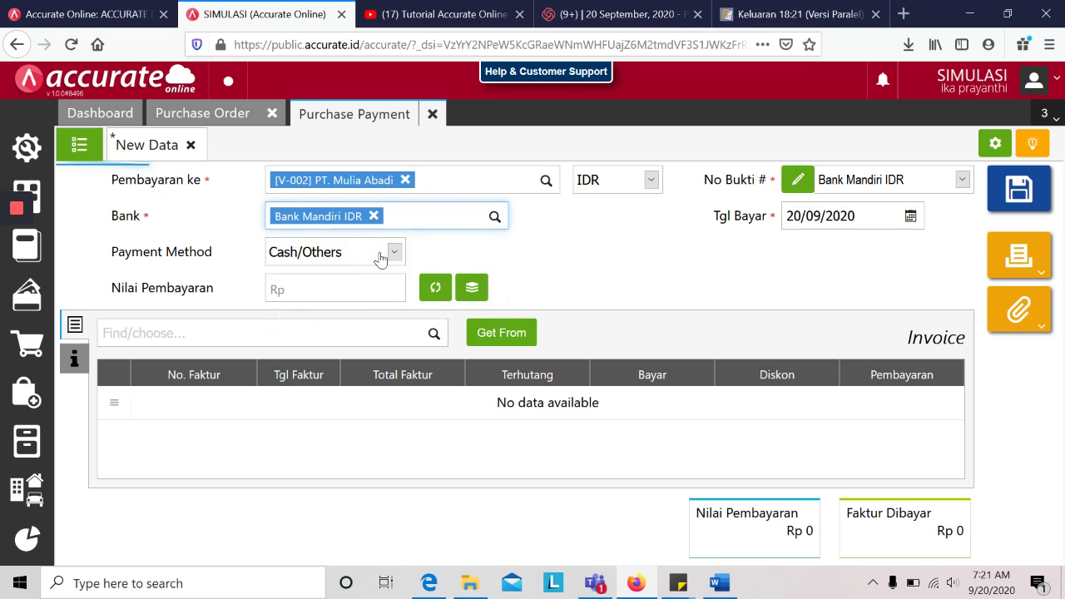
Step: Check how the debt is paid in the PDF and set the Payment Method to Cheque/Clearing
click(393, 253)
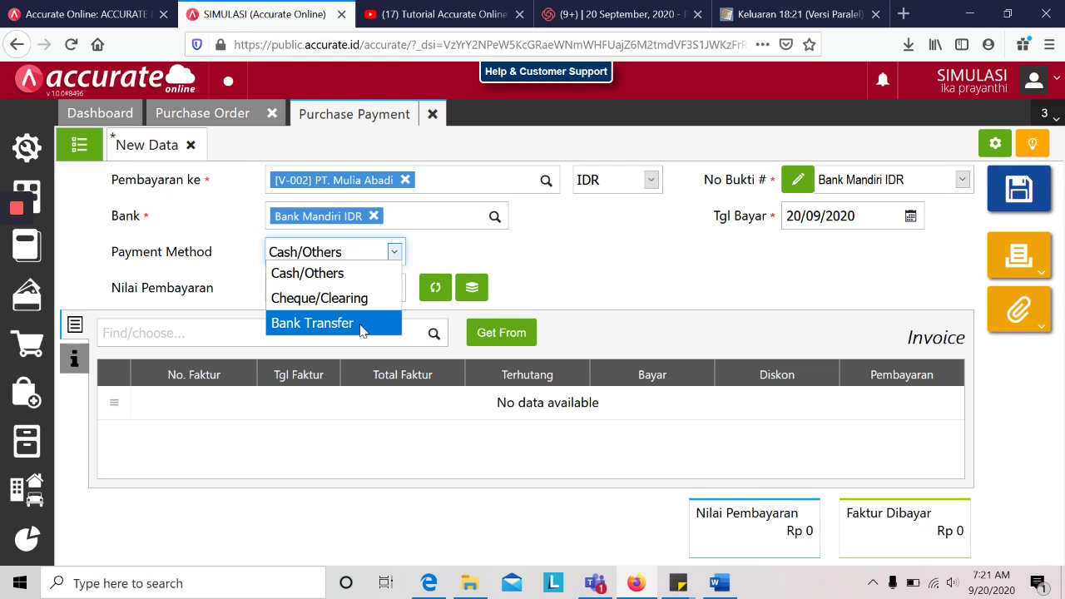
key(alt+Tab)
key(alt+Tab)
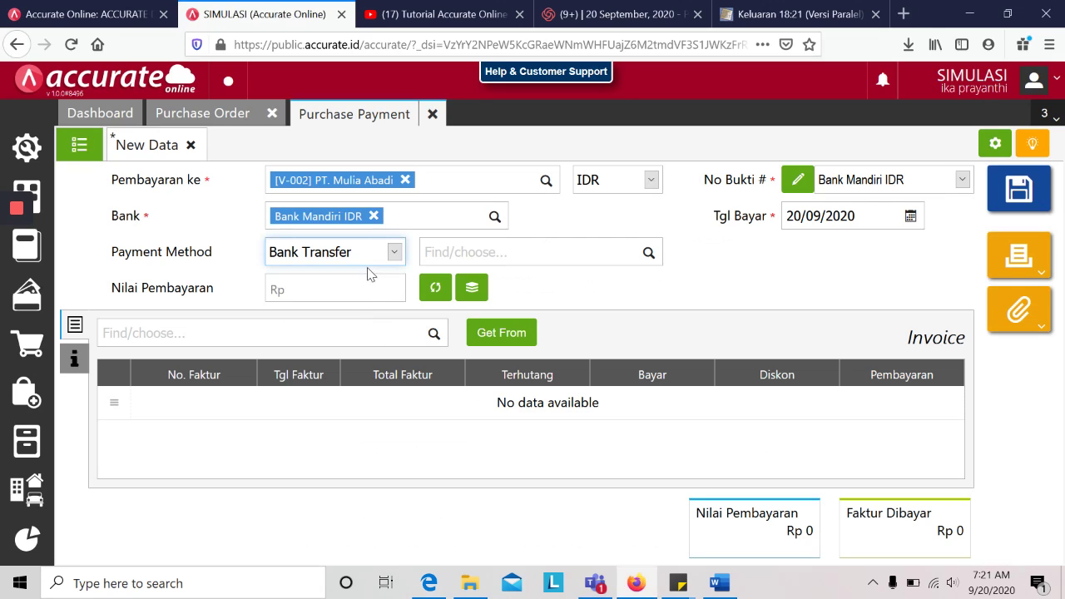
click(375, 255)
click(350, 276)
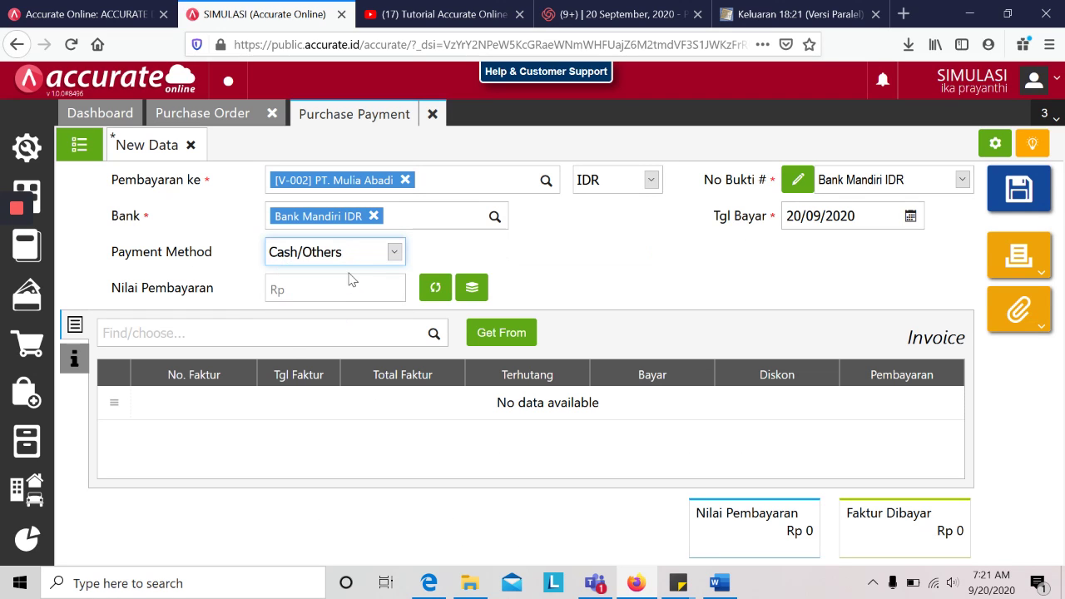
click(371, 260)
click(360, 300)
Step: Look up the cheque number in the PDF and enter GR0098 beside the payment method
key(alt+Tab)
key(alt+Tab)
text(GR)
key(alt+Tab)
key(alt+Tab)
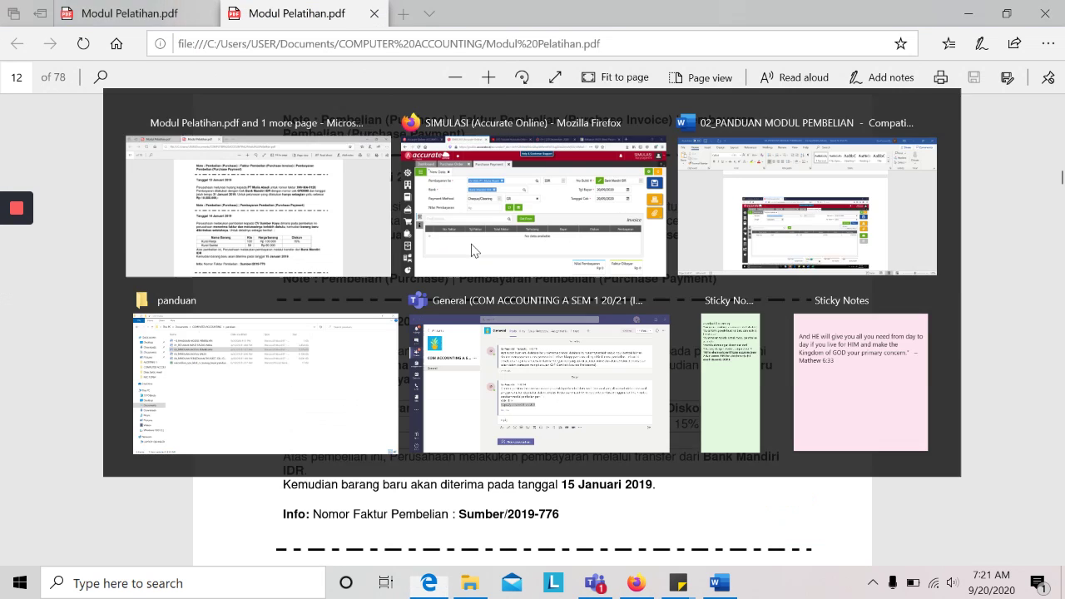
text(0098)
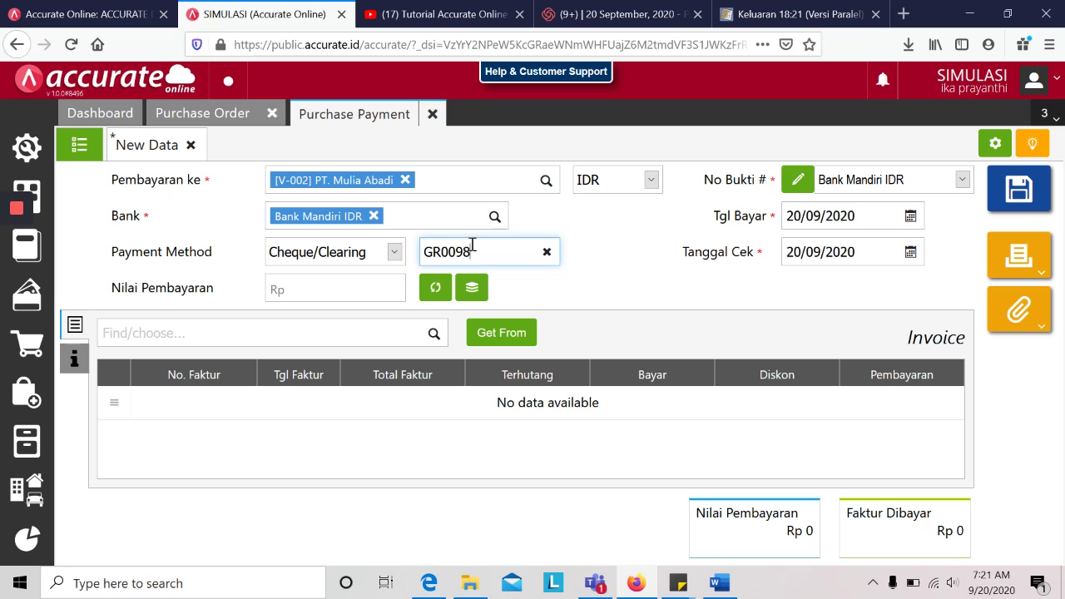
key(Tab)
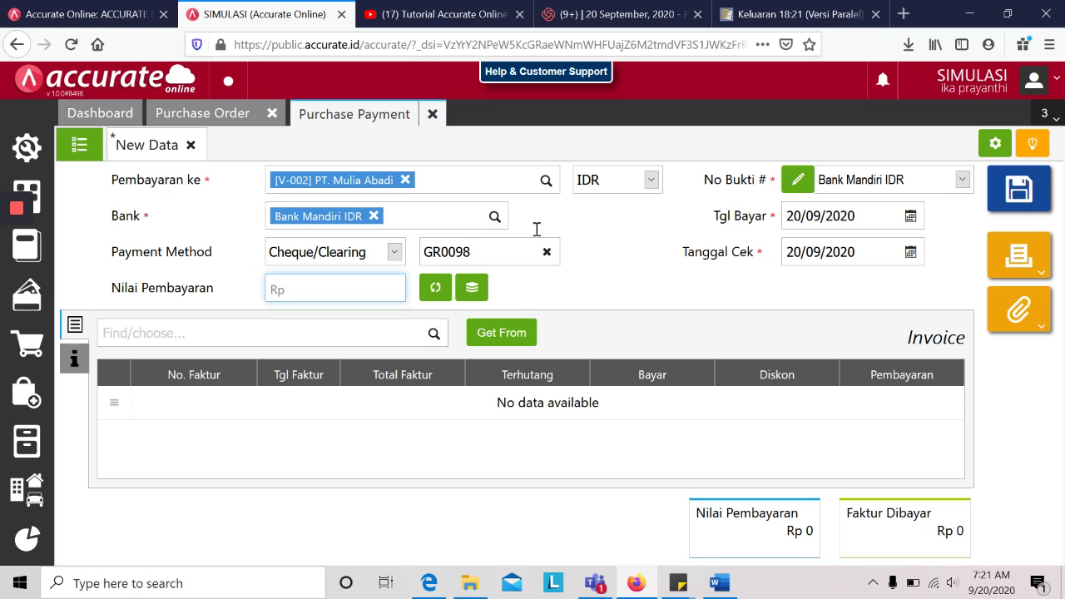
Step: Check the transaction date in the PDF and set Tgl Bayar to 13/01/2019
key(alt+Tab)
key(alt+Tab)
click(793, 218)
text(13010)
key(BackSpace)
text(2019)
key(Tab)
Step: Look up the cheque's due date in the PDF and set Tanggal Cek to 31/01/2019
key(alt+Tab)
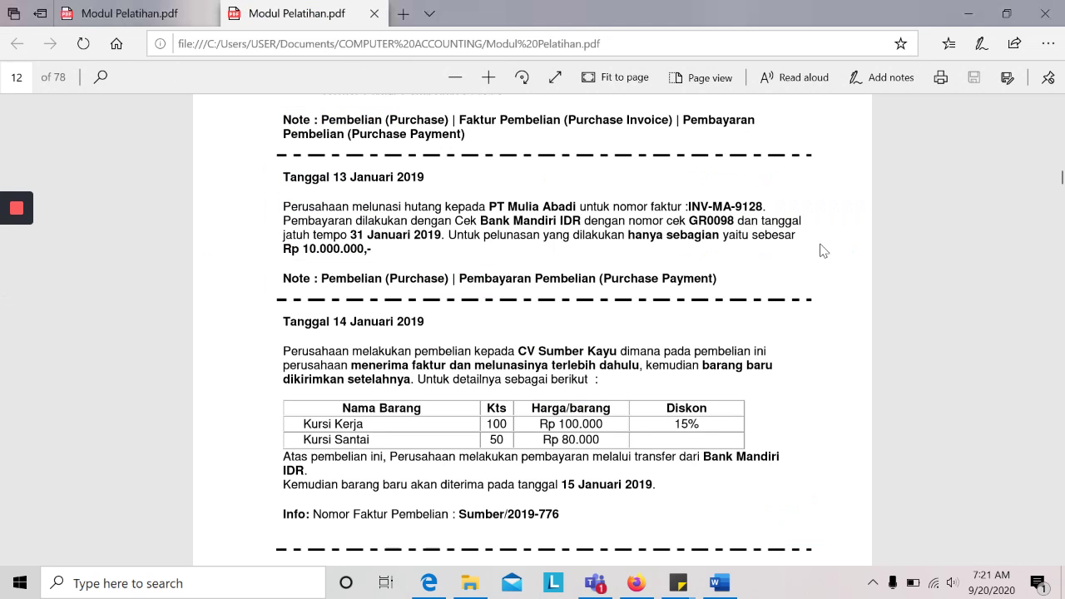
key(alt+Tab)
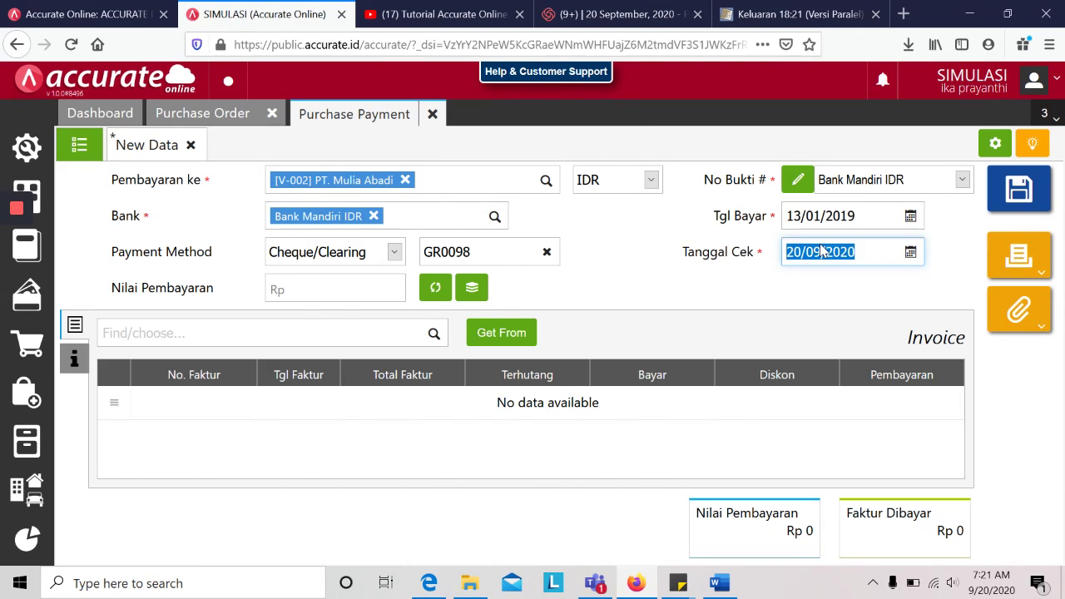
key(alt+Tab)
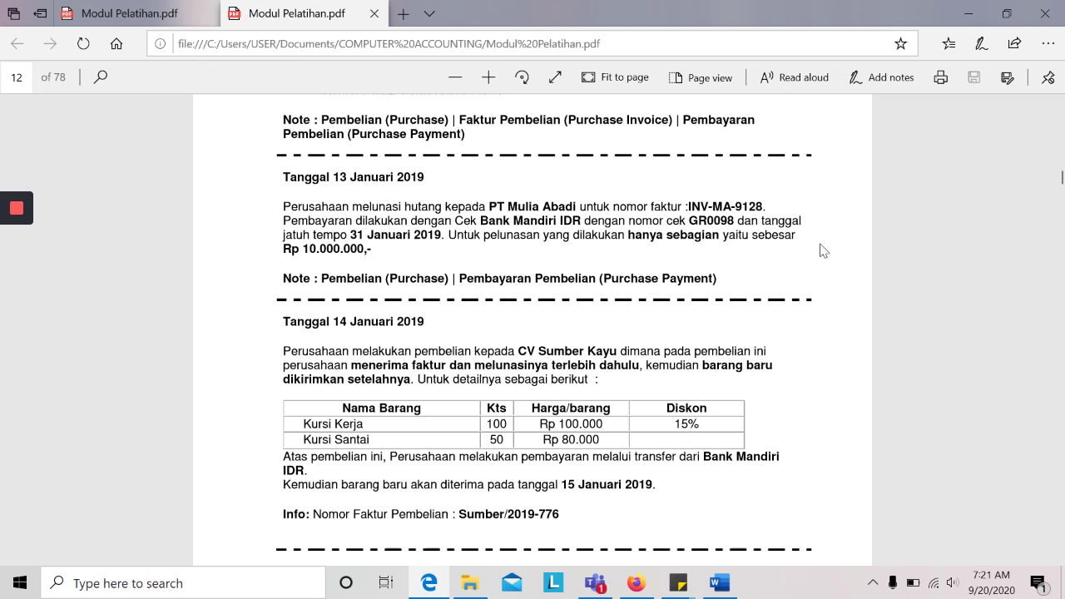
key(alt+Tab)
key(alt+Tab)
key(alt+Tab)
text(31/01/20)
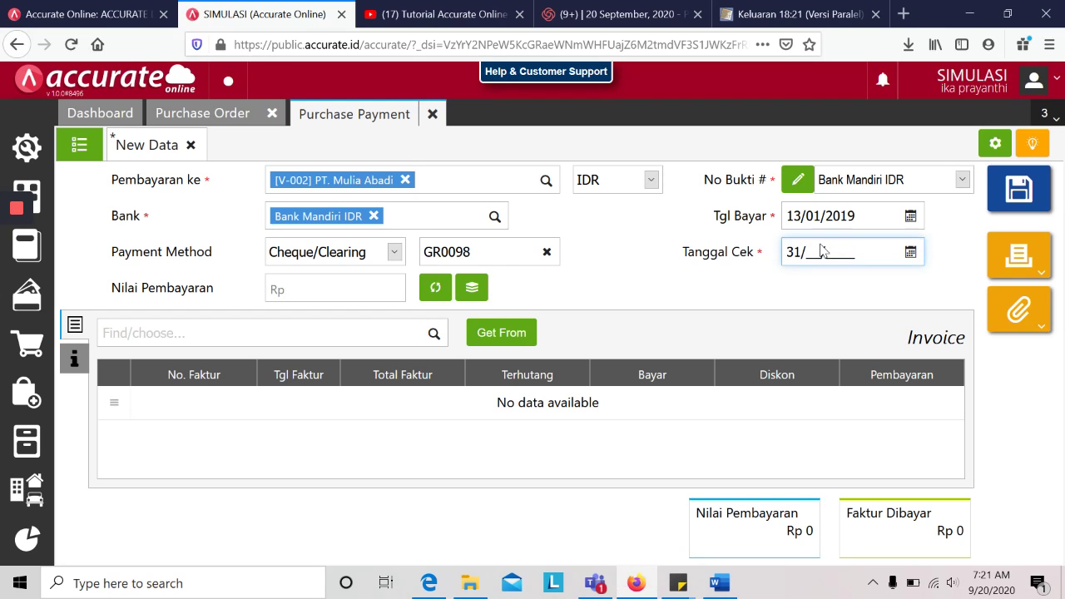
text(19)
key(Tab)
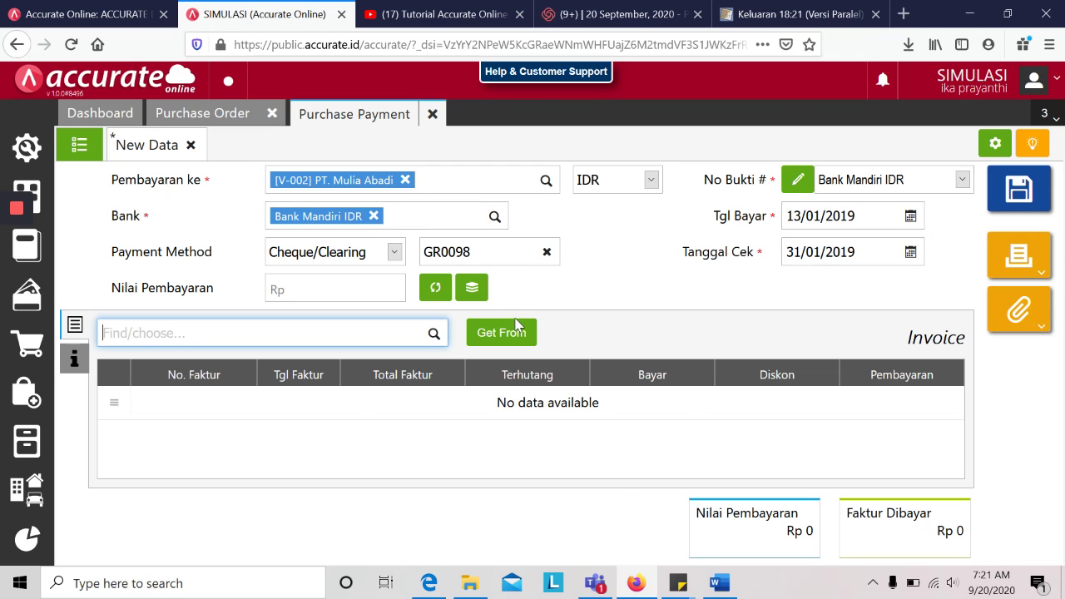
Step: Check the invoice to be paid in the PDF and add only outstanding invoice INV-MA-9128 to the purchase payment
key(alt+Tab)
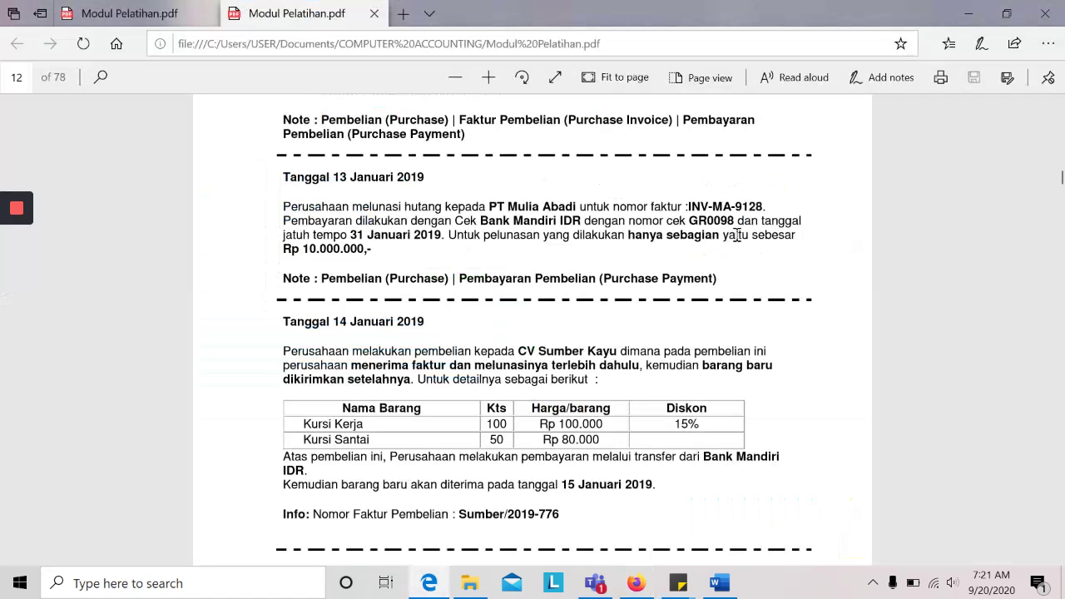
key(alt+Tab)
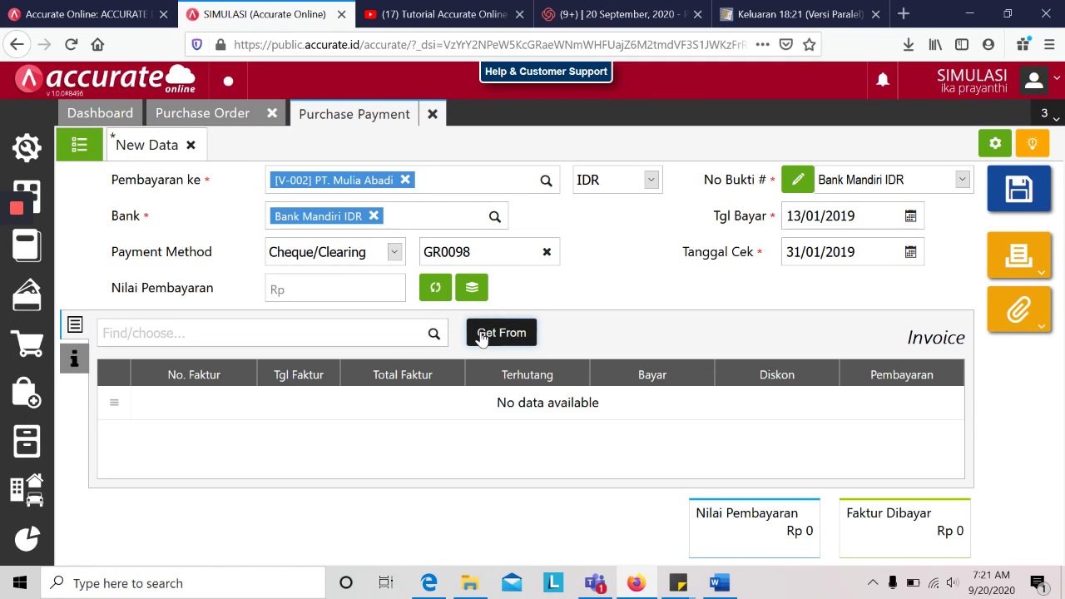
click(481, 337)
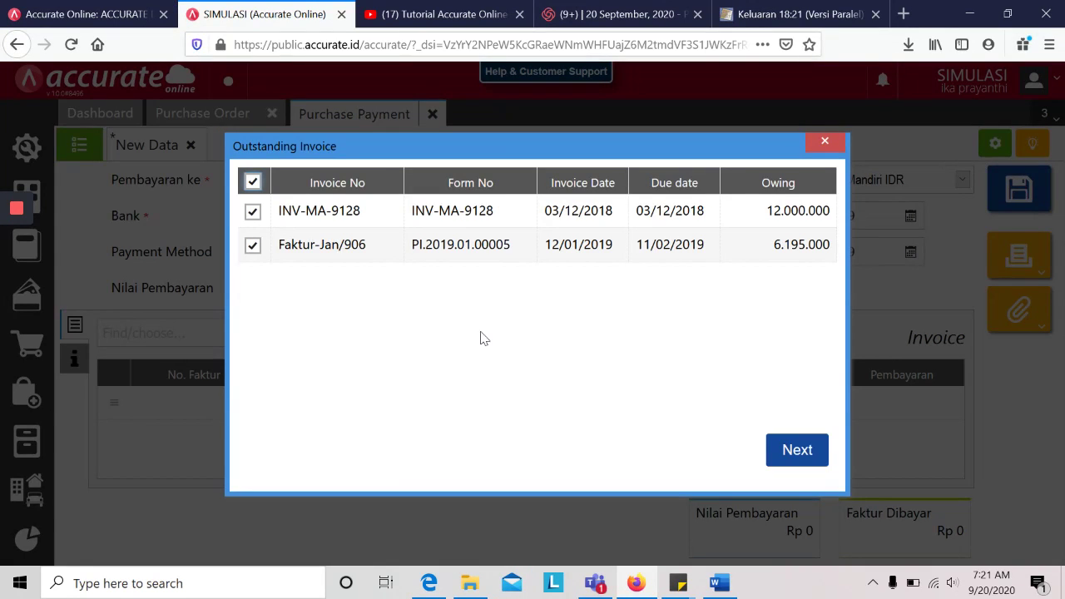
click(253, 245)
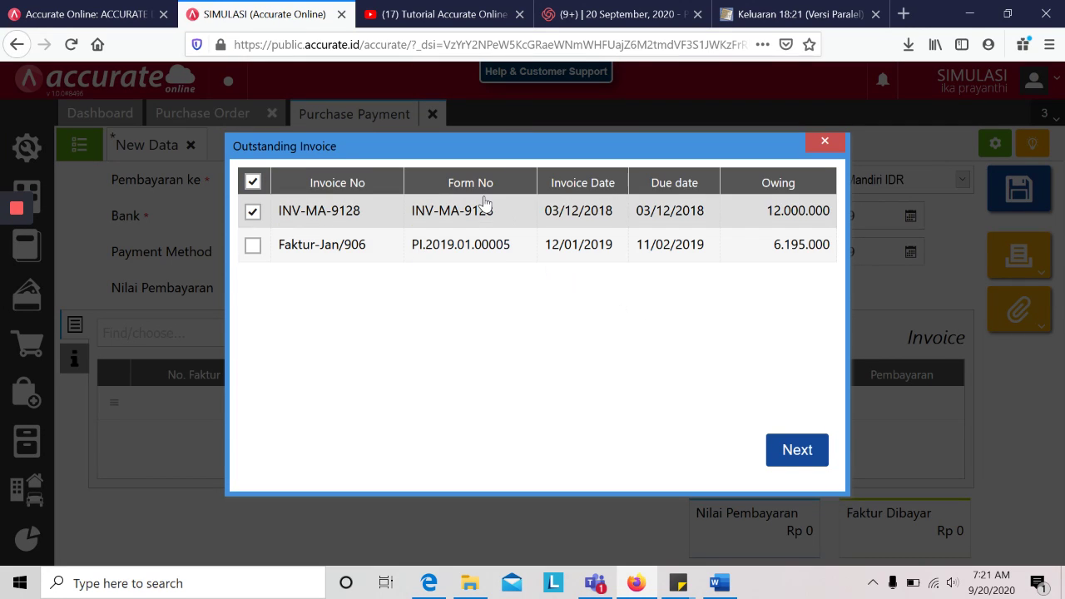
click(816, 450)
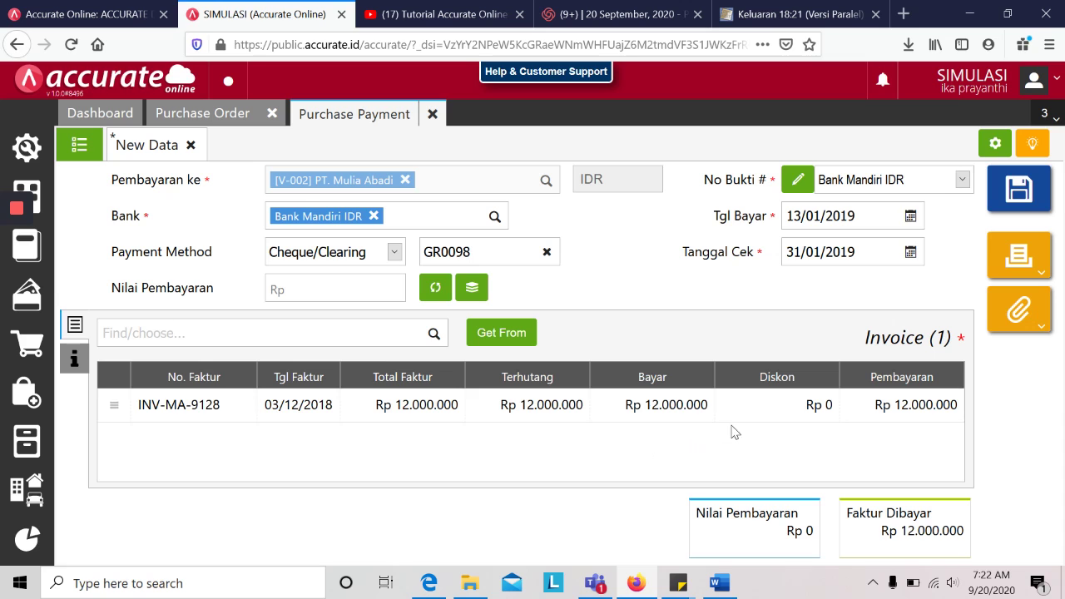
Step: Set the Bayar amount of invoice INV-MA-9128 to Rp 10.000.000
click(557, 408)
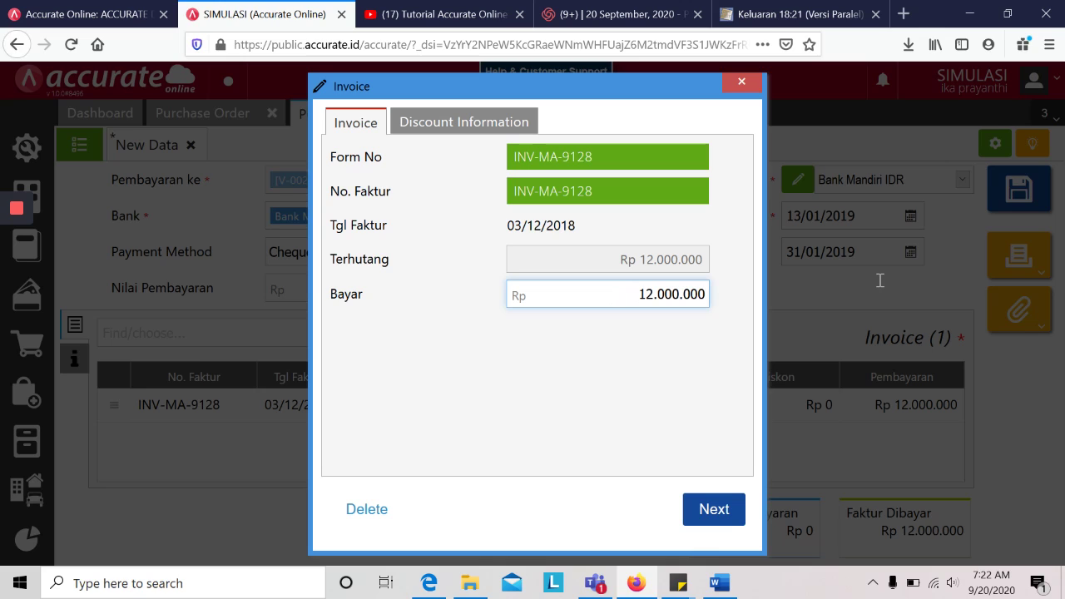
key(ctrl+a)
key(BackSpace)
text(10.000.000)
click(737, 508)
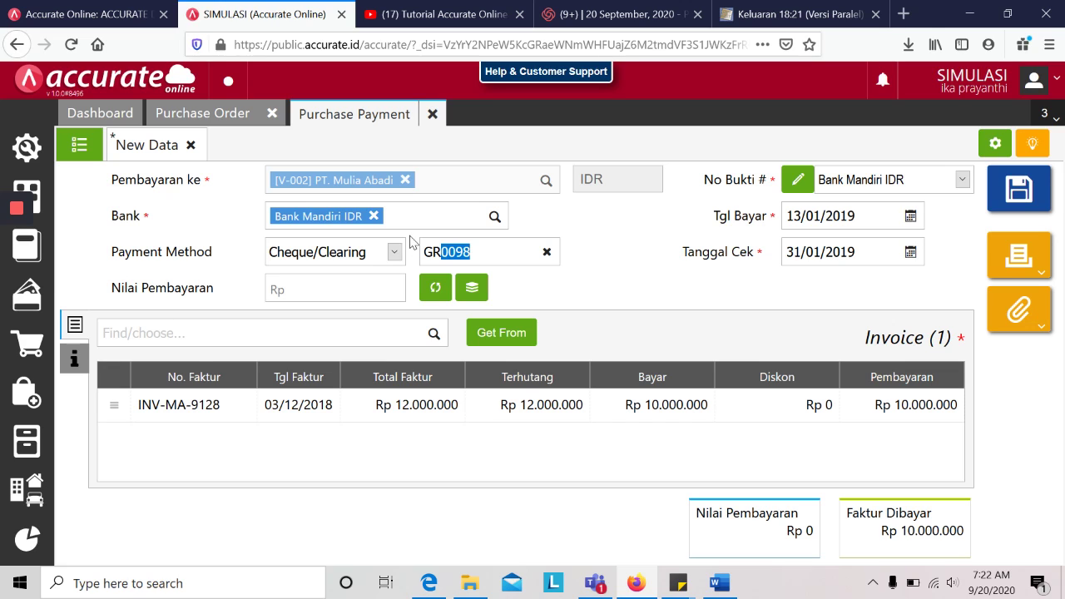
Step: Calculate the payment amount from the invoice line, then save and close the purchase payment
click(435, 288)
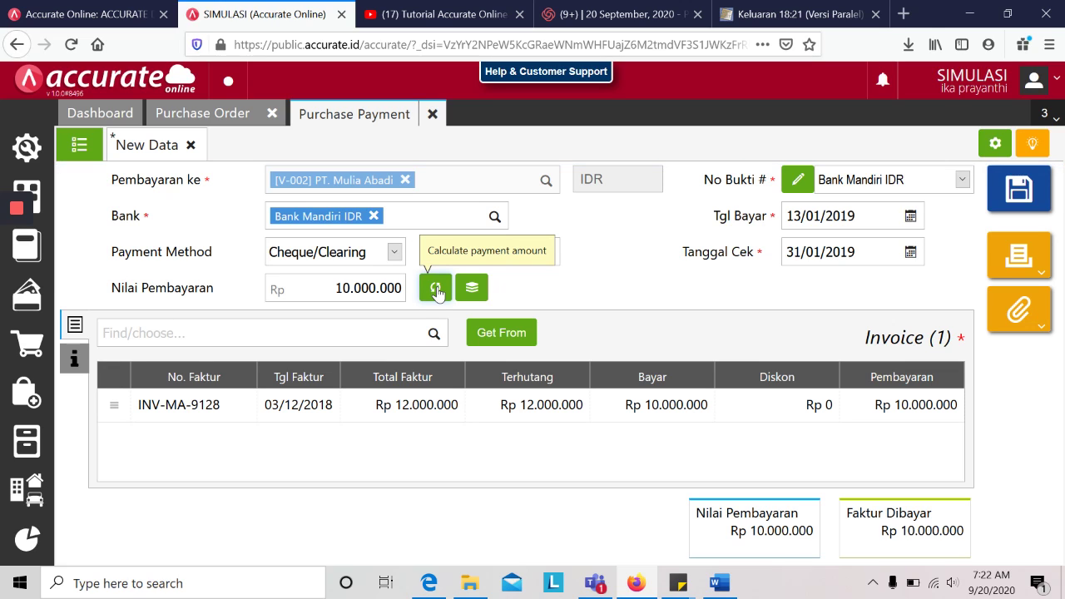
click(1018, 188)
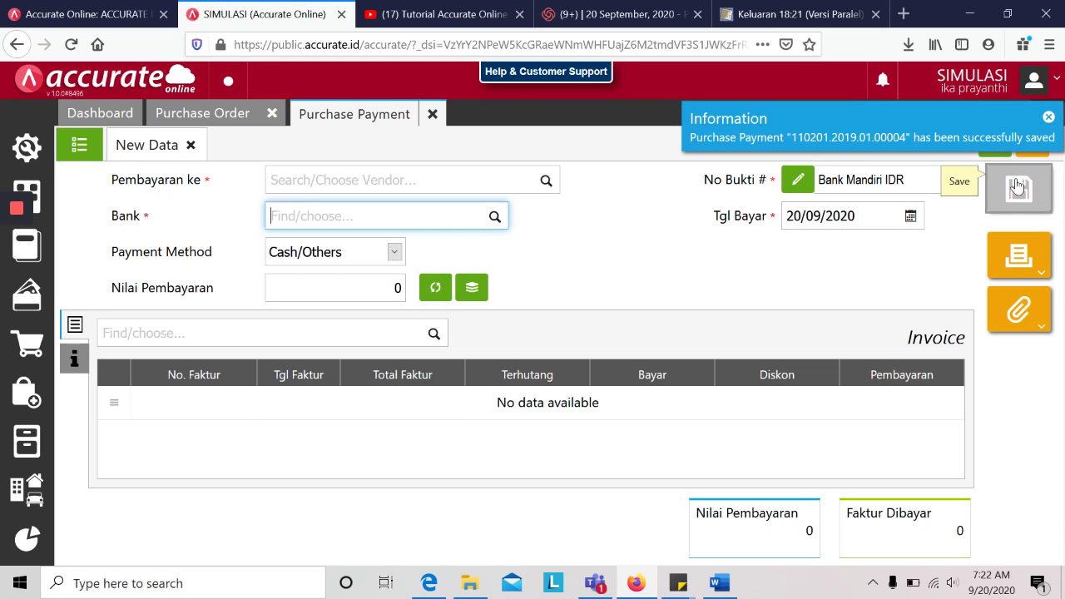
click(435, 115)
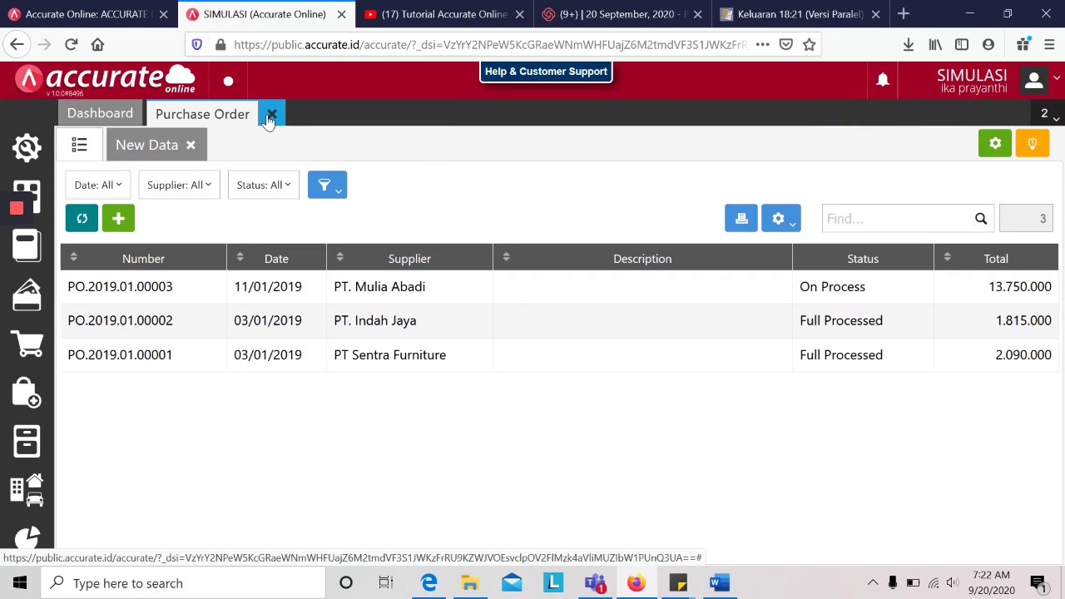
Step: Switch to the Modul Pelatihan PDF and read the 14 January 2019 CV Sumber Kayu transaction and its accompanying notes
click(437, 584)
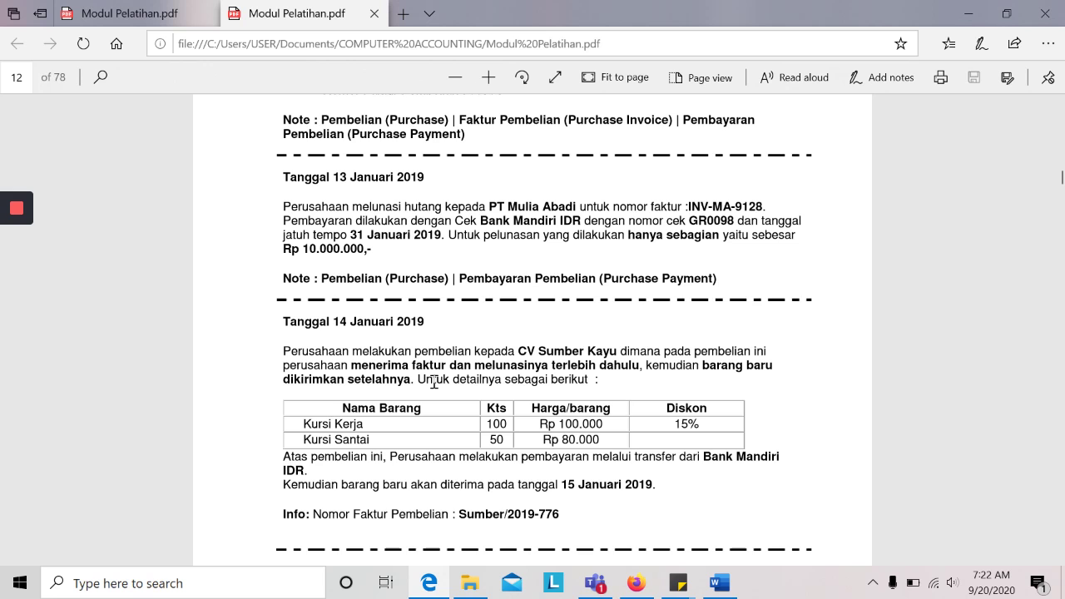
scroll(434, 382, down, 1)
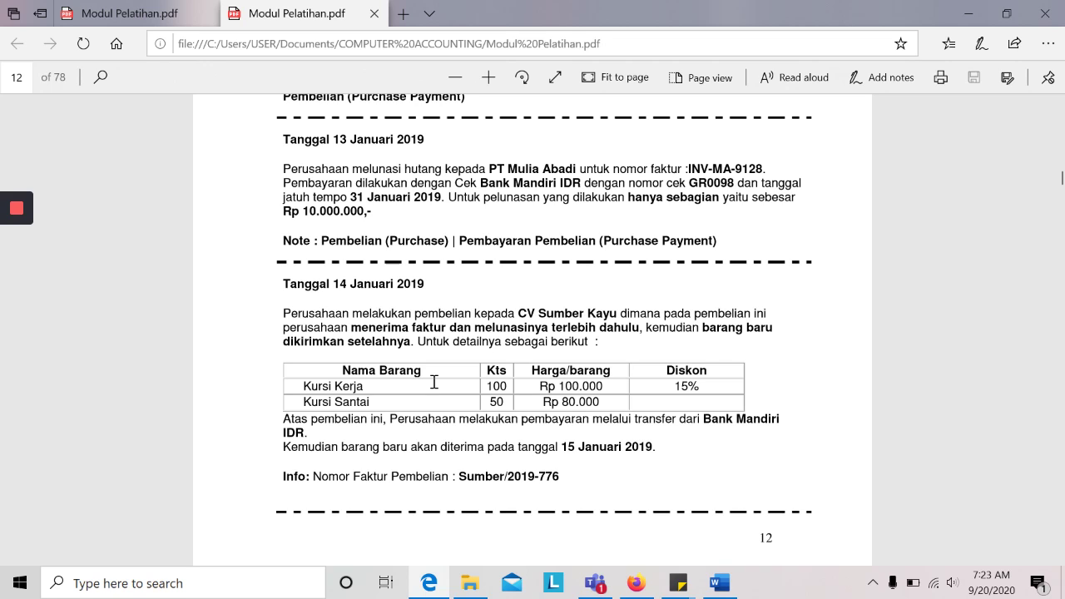
scroll(434, 382, down, 3)
scroll(434, 382, down, 3)
scroll(434, 382, down, 3)
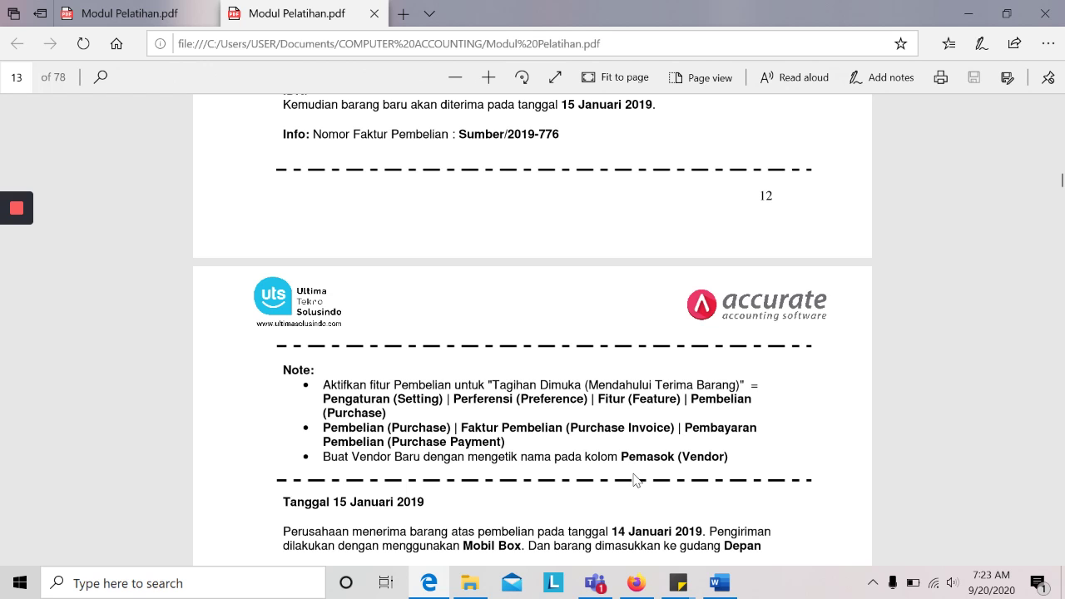
scroll(634, 480, up, 1)
scroll(635, 480, up, 3)
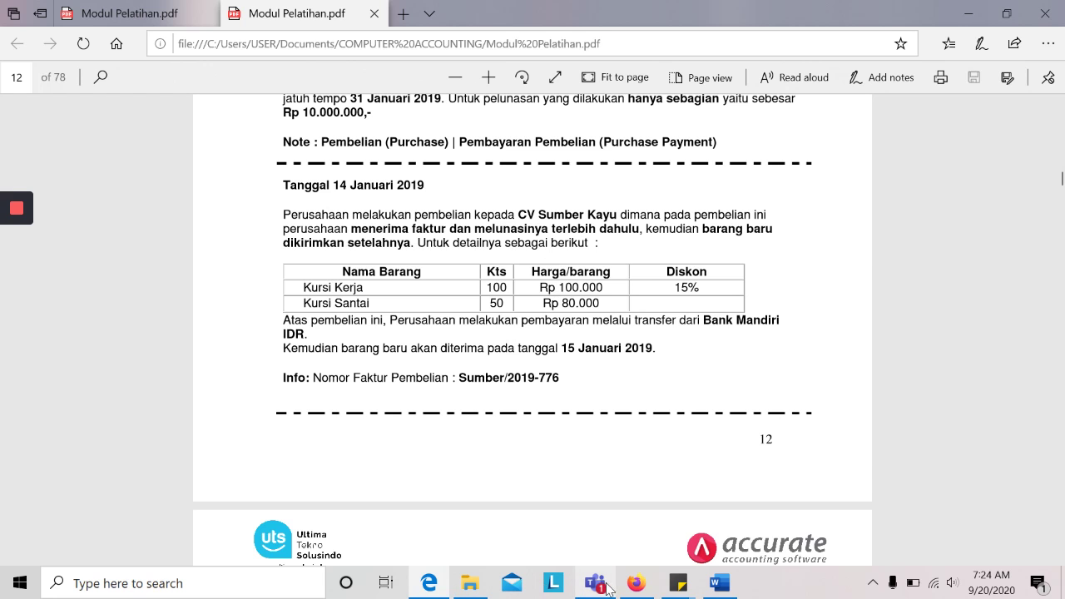
Step: Switch to Accurate Online, open the supplier records and check the supplier list for the IDs already in use
click(651, 591)
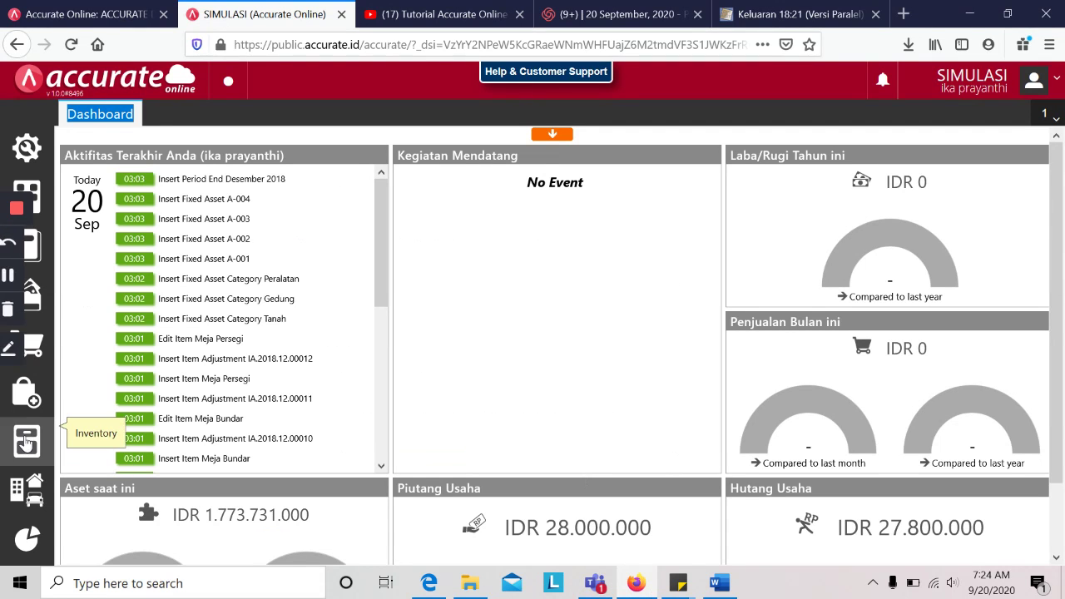
click(25, 402)
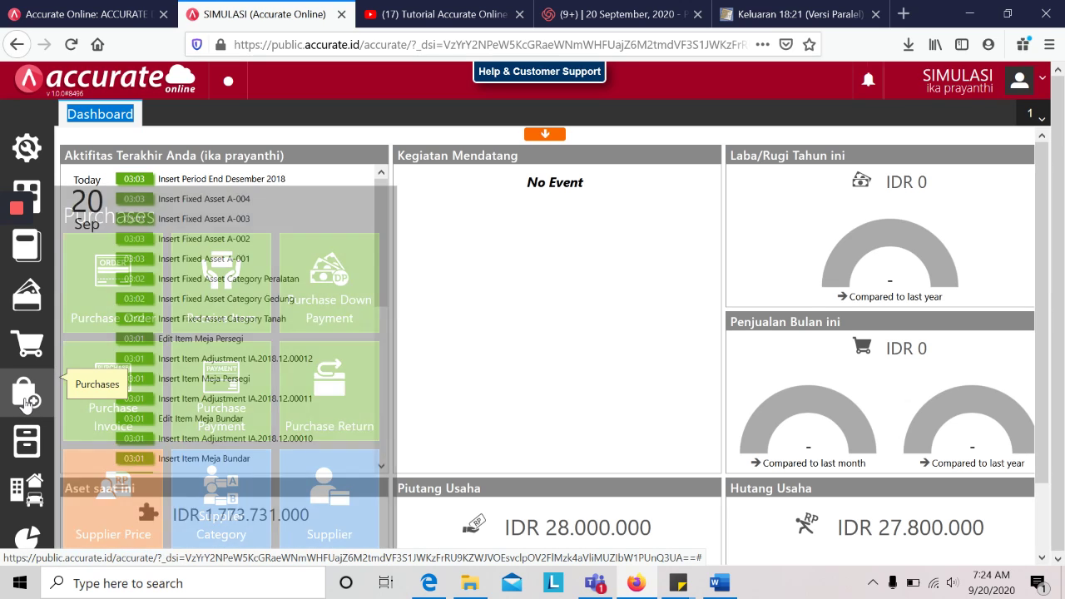
click(316, 493)
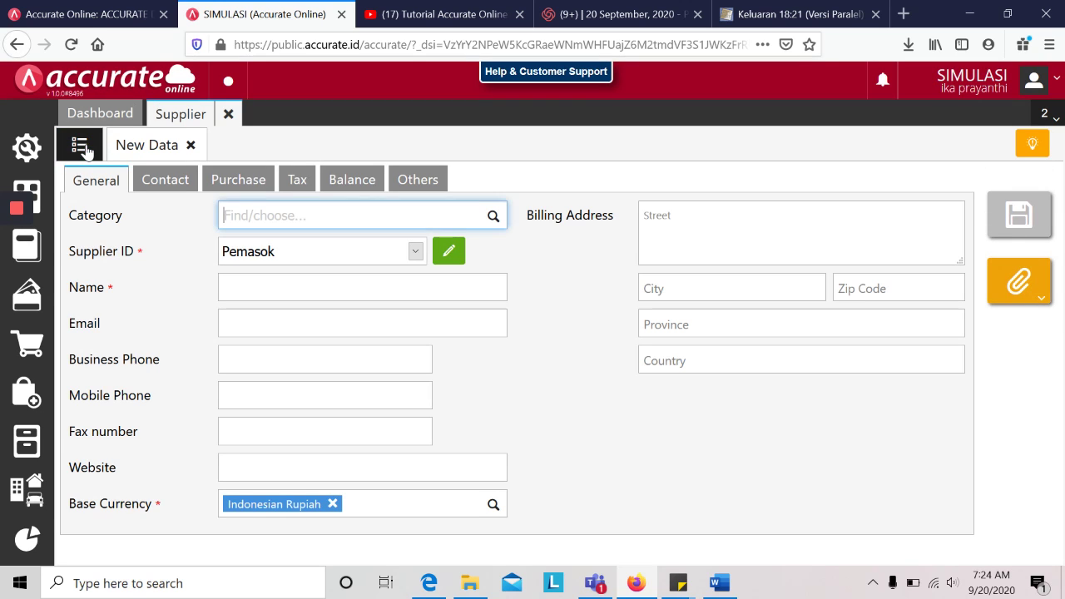
click(80, 147)
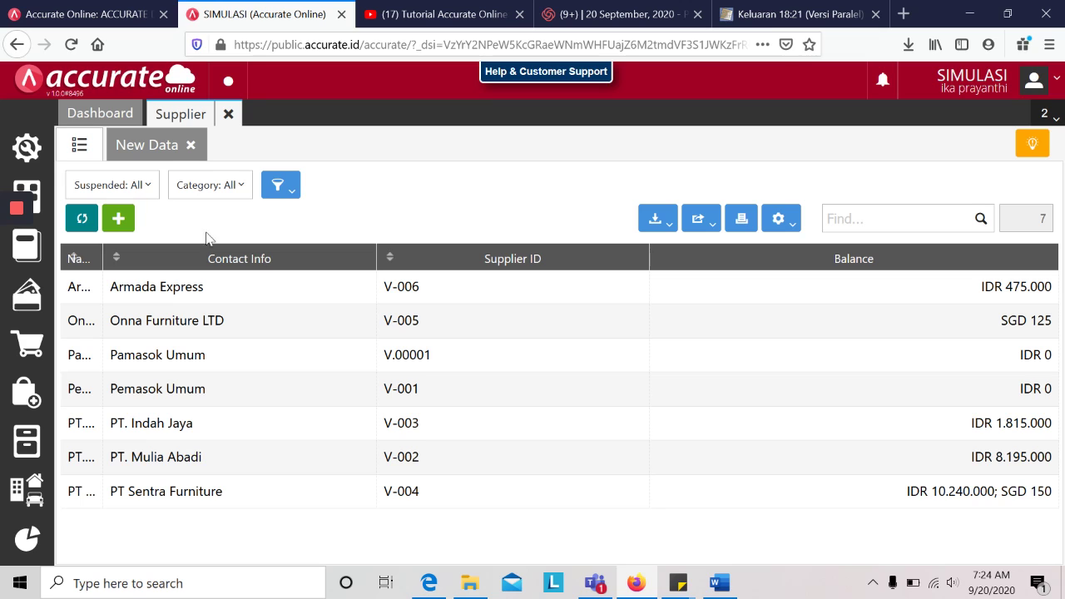
Step: Fill in the new supplier form with the manual Supplier ID V-007 and the name CV Sumber Kayu
click(158, 148)
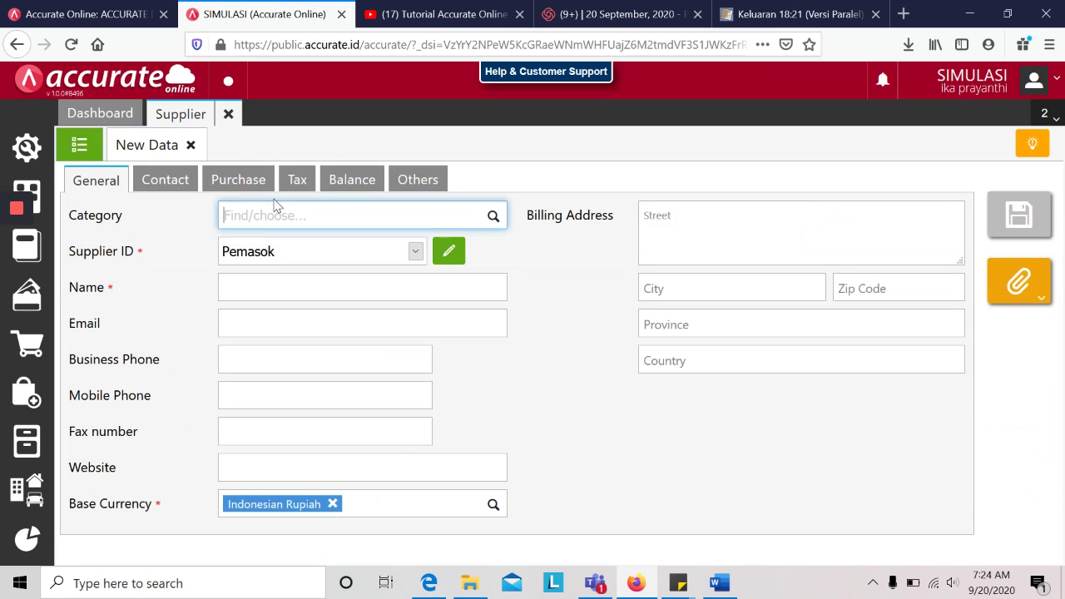
click(449, 250)
click(329, 260)
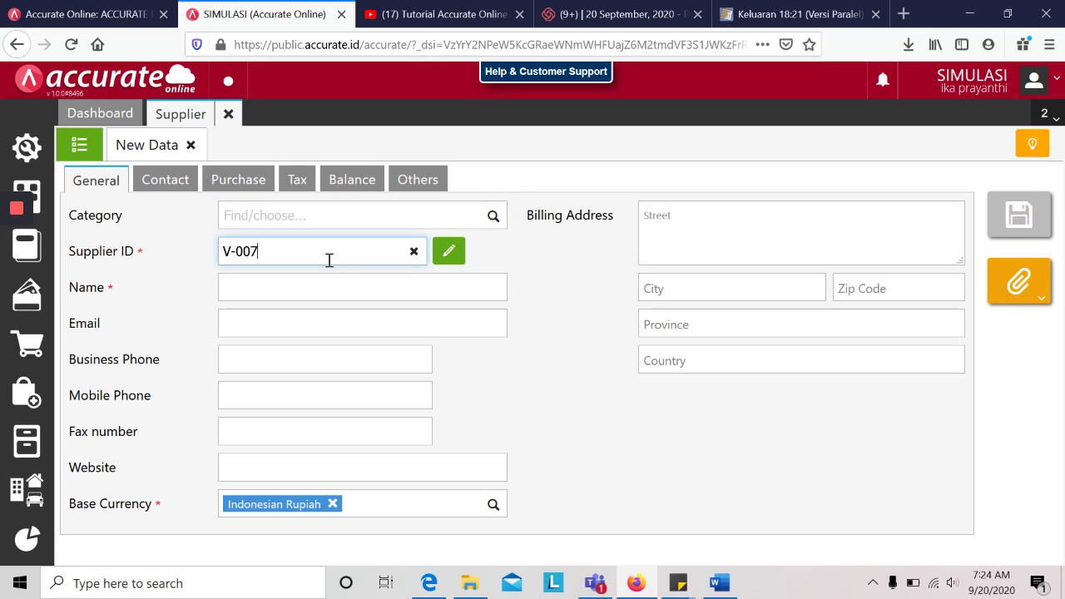
click(326, 286)
text(CV Sumber Kayu)
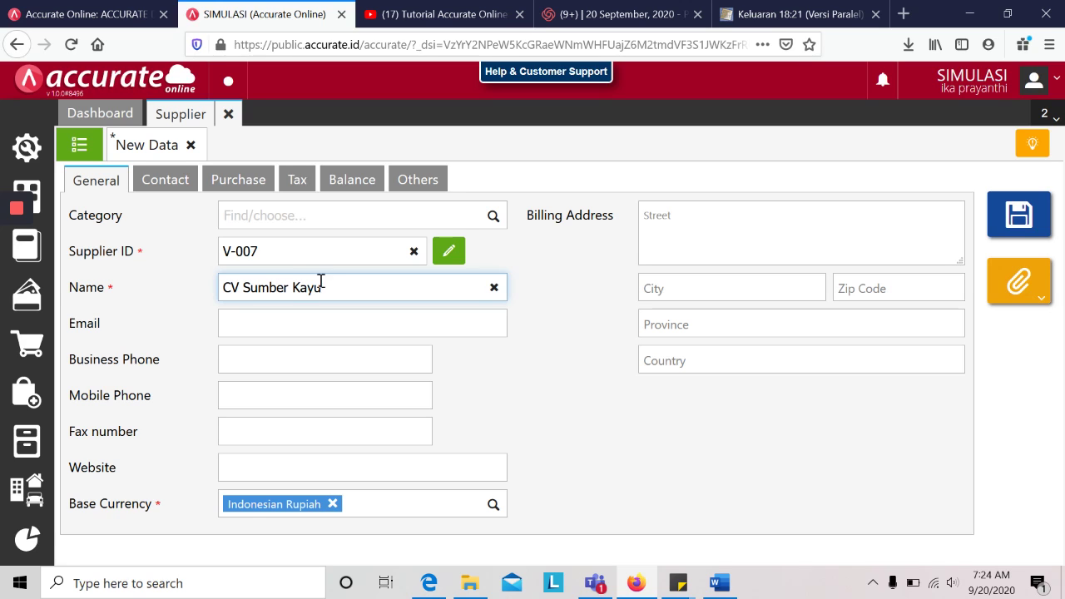
Step: Review the purchase terms and opening balance settings of the new supplier CV Sumber Kayu
click(189, 182)
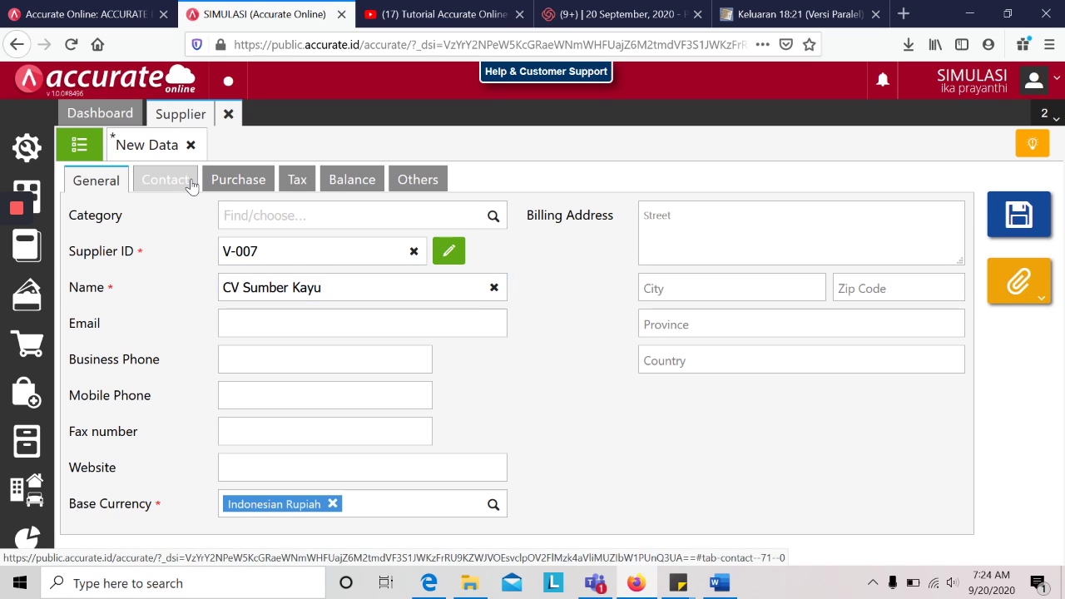
click(231, 189)
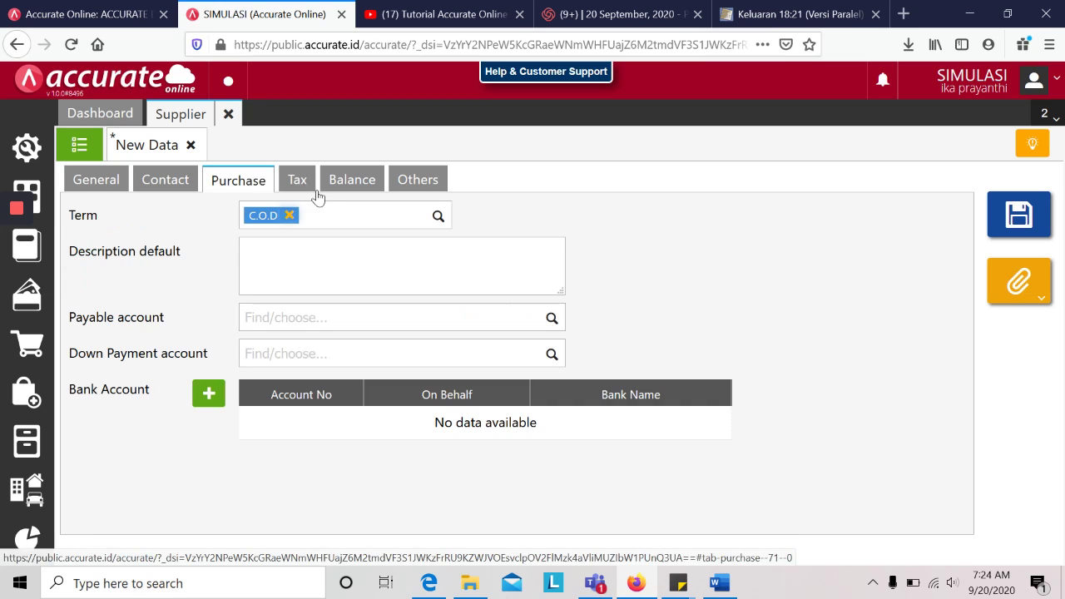
click(323, 195)
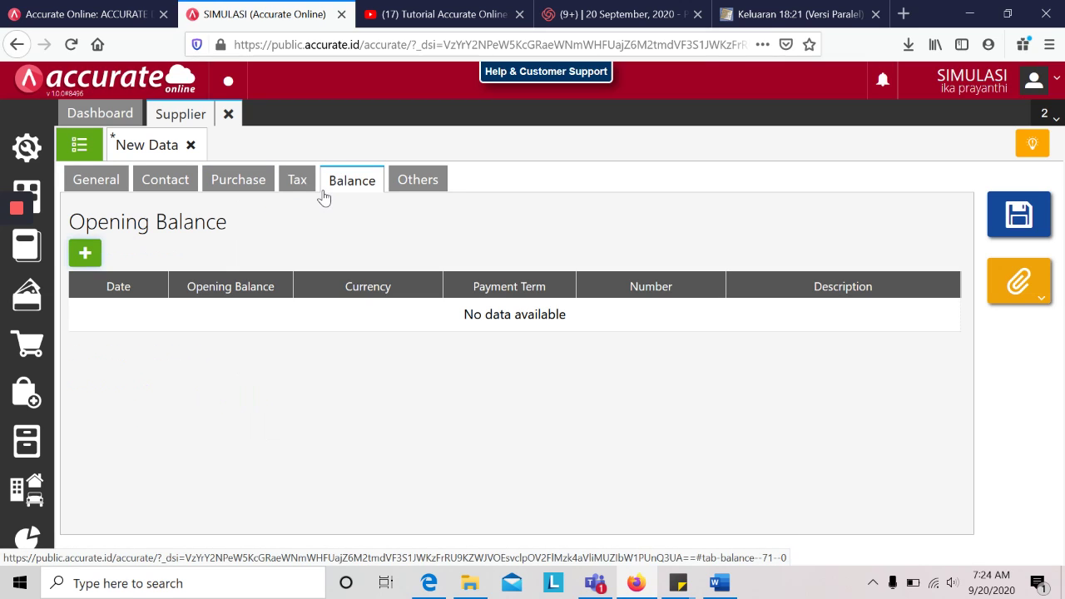
Step: Check the remaining sections of the new supplier CV Sumber Kayu, save the record and close the Supplier module
click(412, 185)
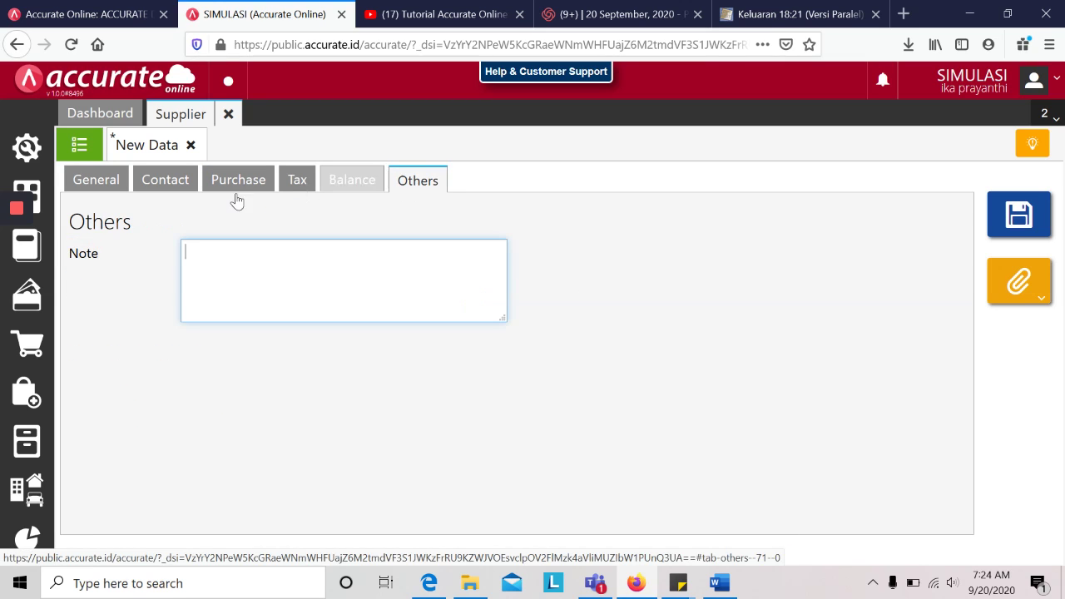
click(165, 187)
click(102, 191)
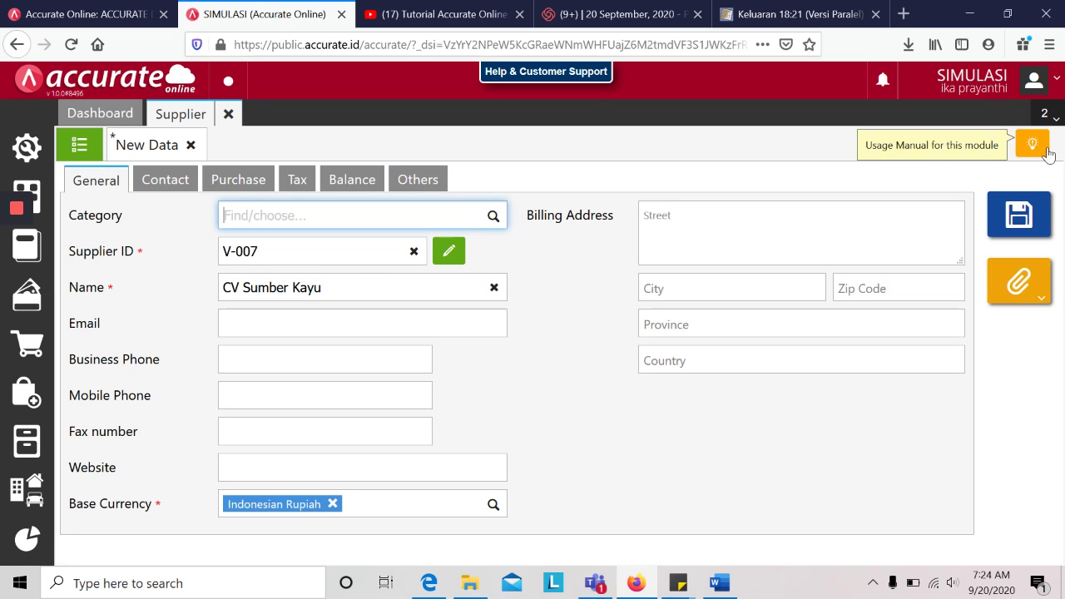
click(1050, 218)
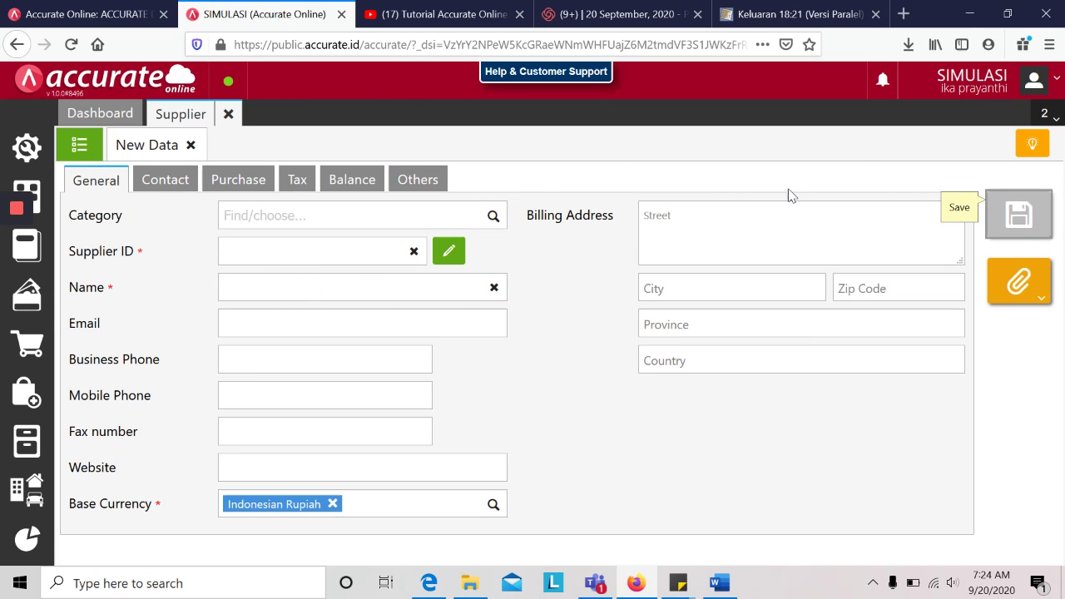
click(230, 116)
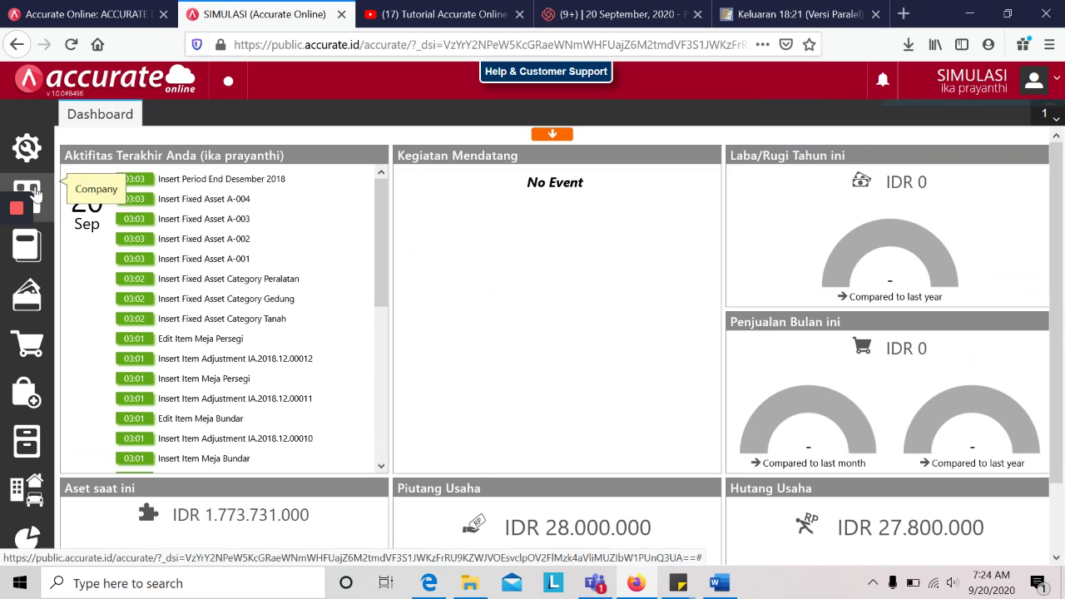
Step: Open the company Preferences and consult the note in Modul Pelatihan.pdf on the feature needed for the 14 January 2019 purchase
click(26, 151)
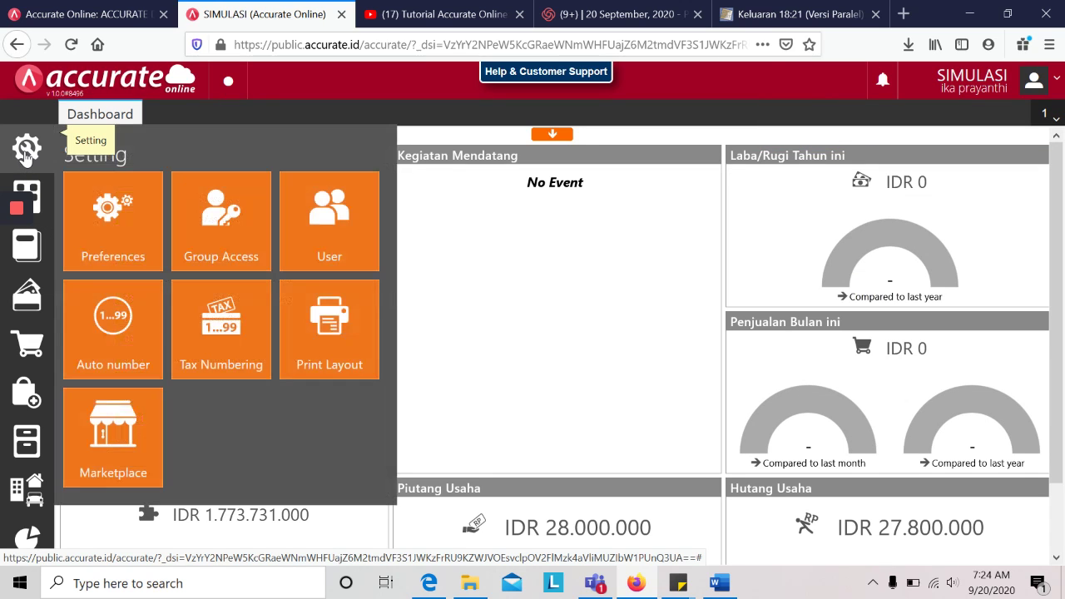
click(89, 201)
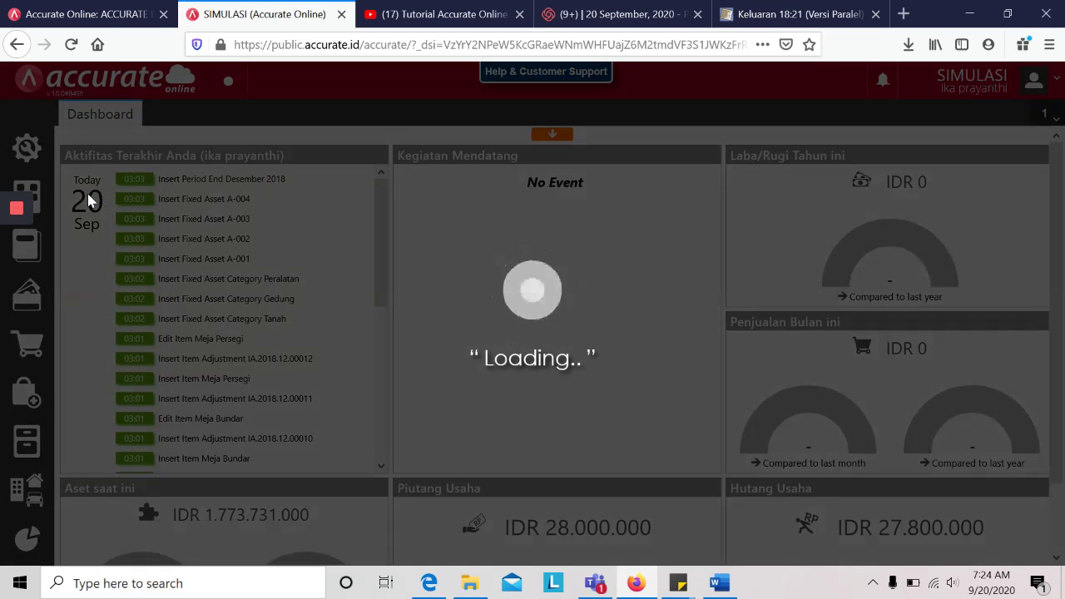
key(alt+Tab)
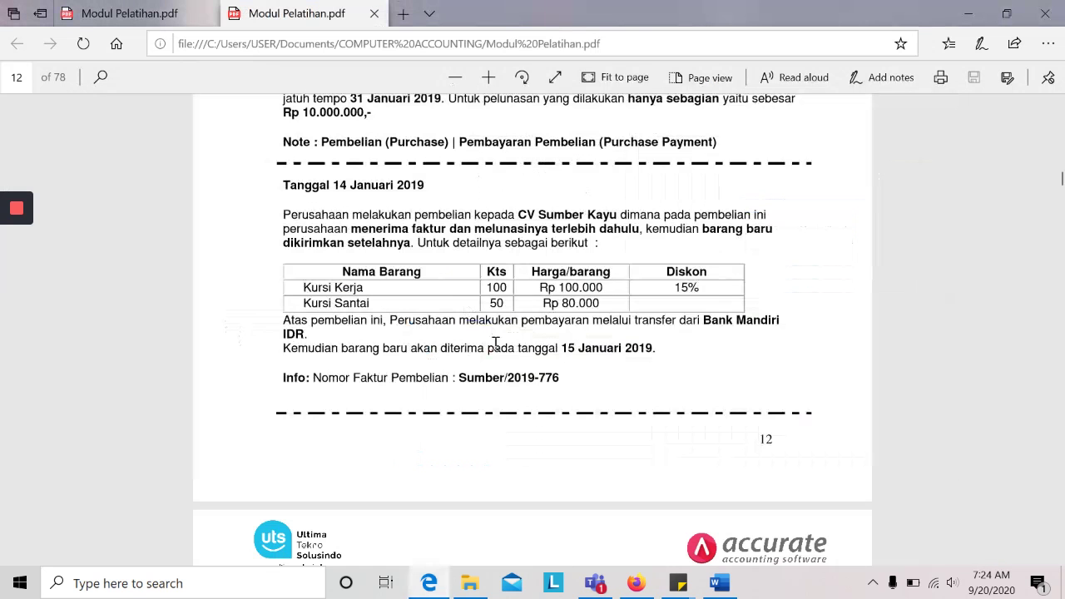
scroll(559, 476, down, 3)
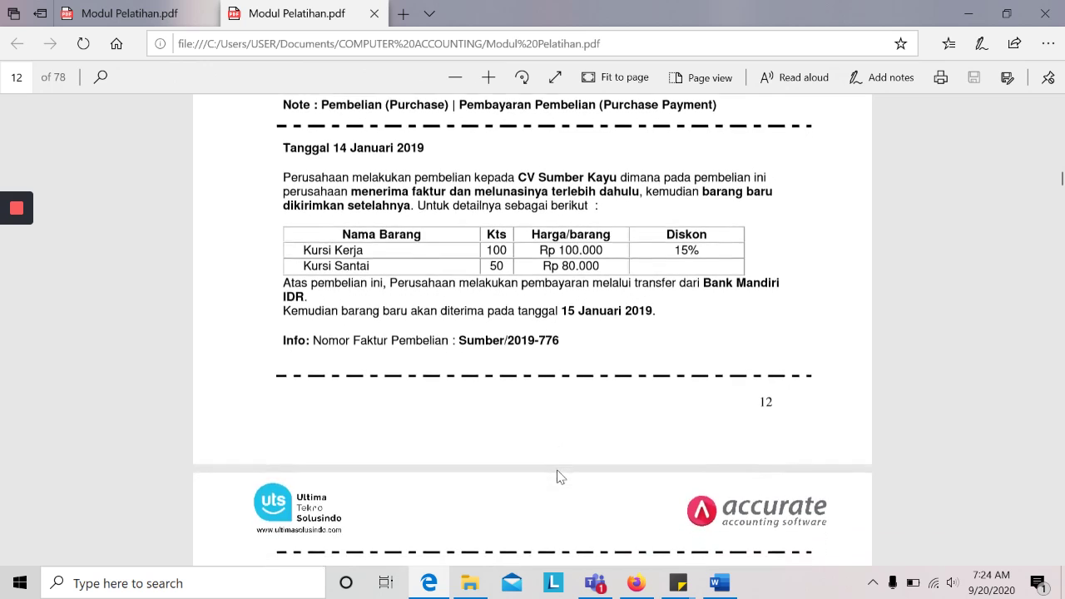
scroll(559, 477, down, 3)
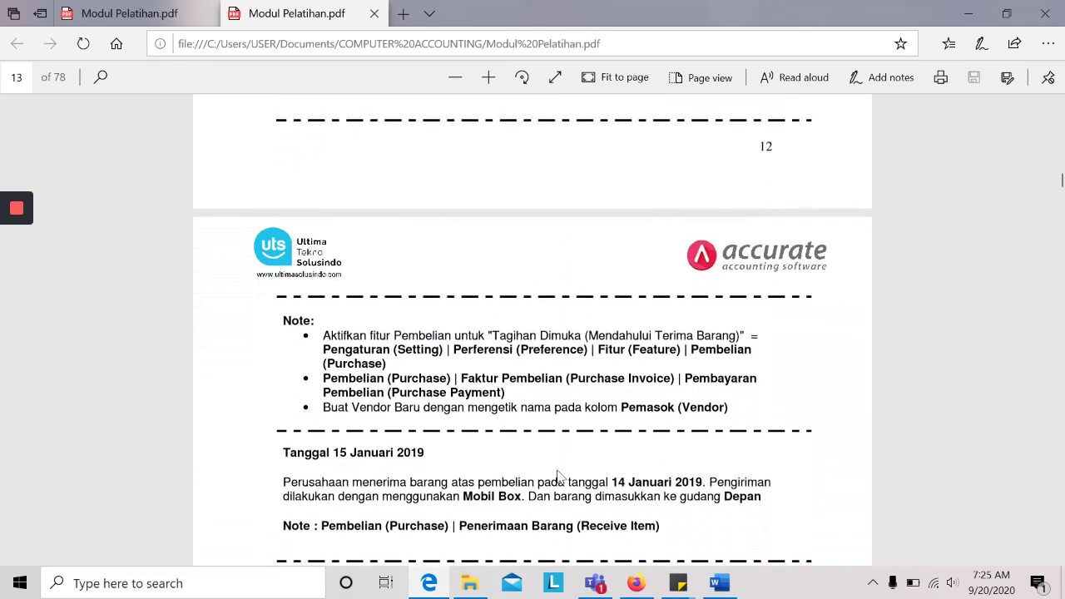
key(alt+Tab)
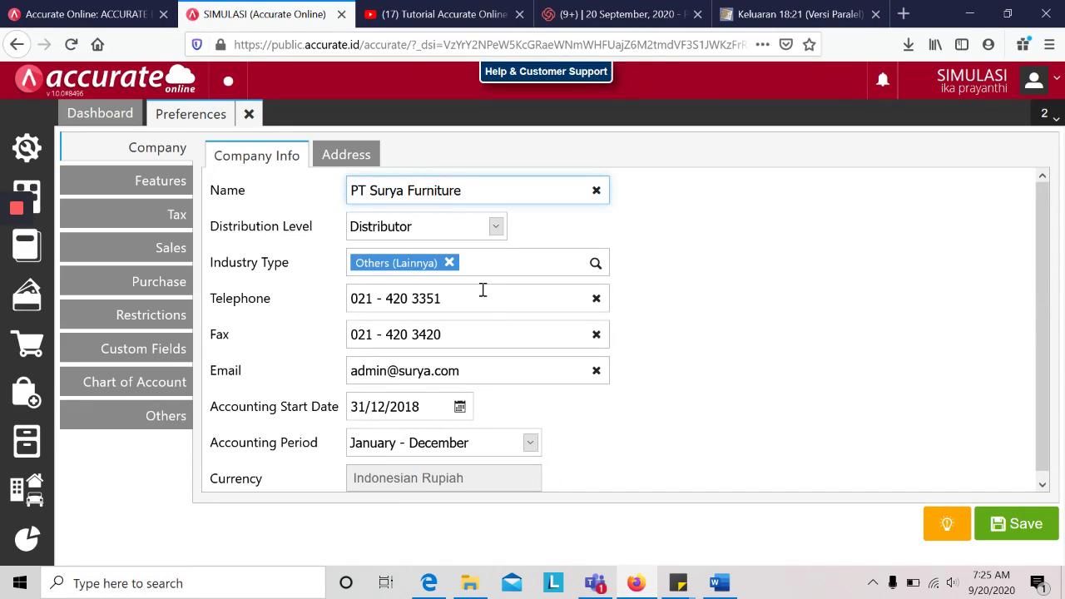
Step: Examine the Purchase and Restrictions preferences against the PDF note to find the setting for invoices received before goods
click(154, 291)
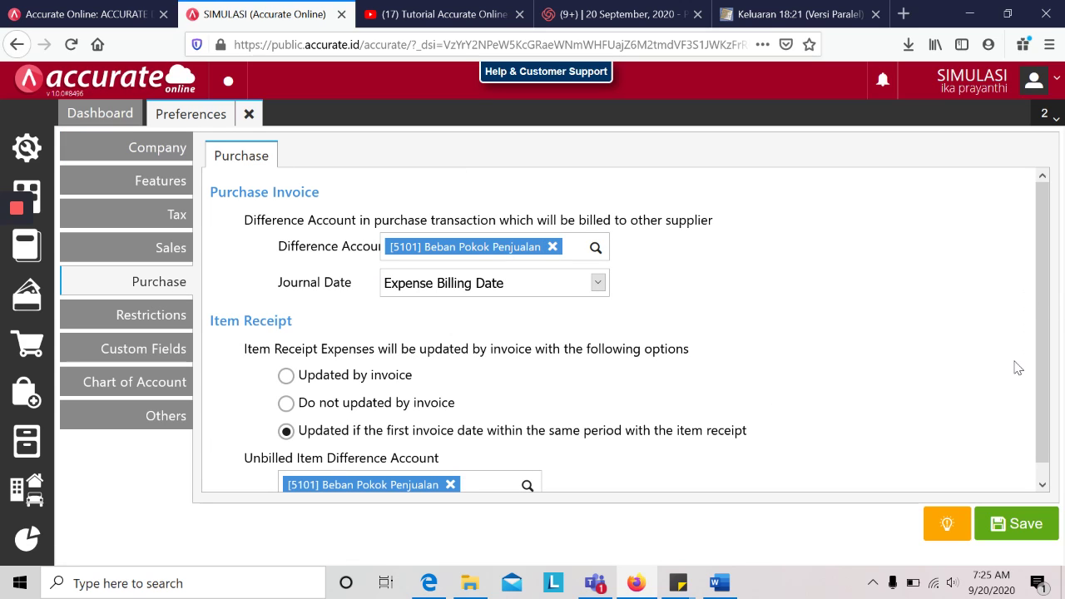
scroll(1033, 349, down, 1)
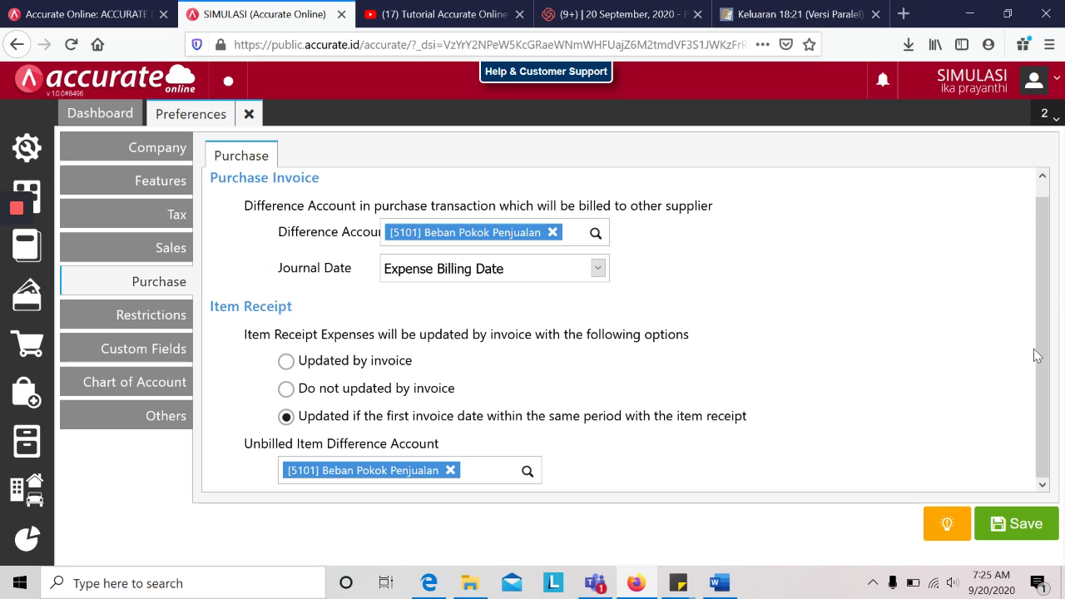
key(alt+Tab)
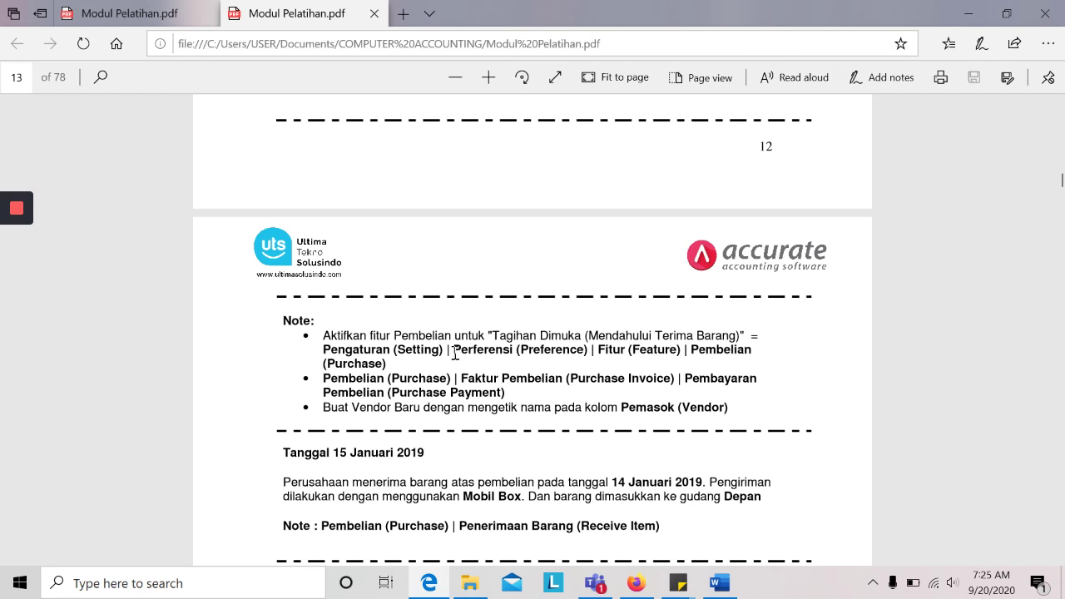
key(alt+Tab)
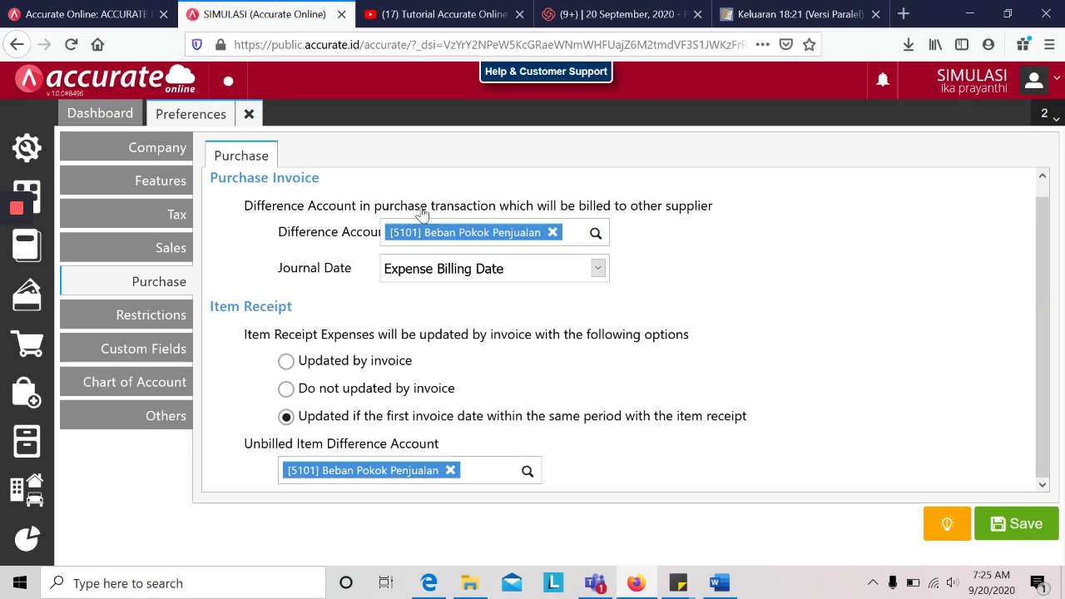
click(175, 320)
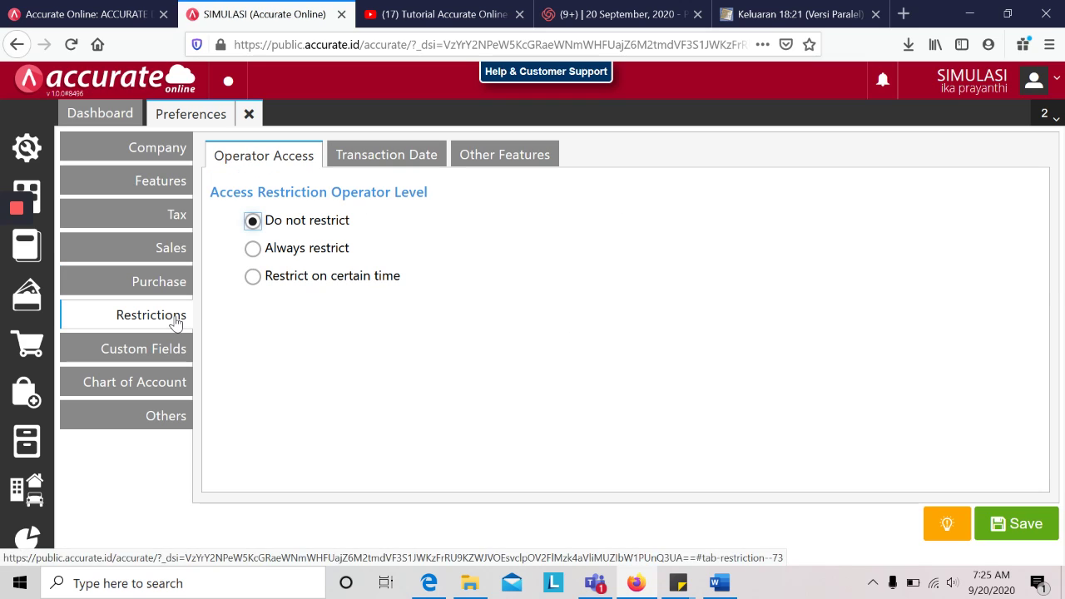
Step: Enable the Invoice prior Receipt purchase feature and save the preferences
click(142, 185)
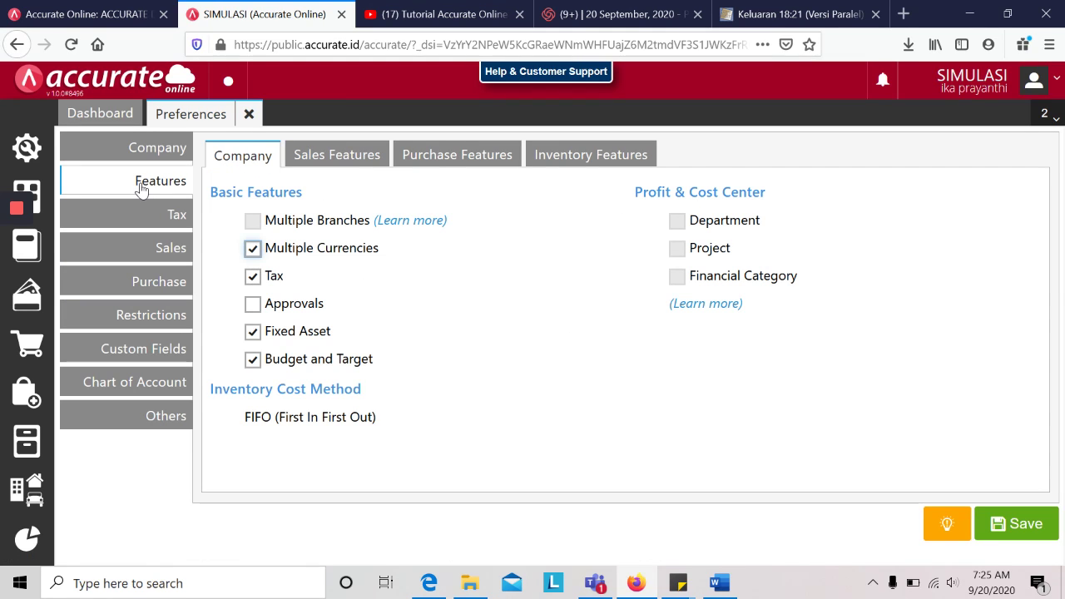
click(479, 158)
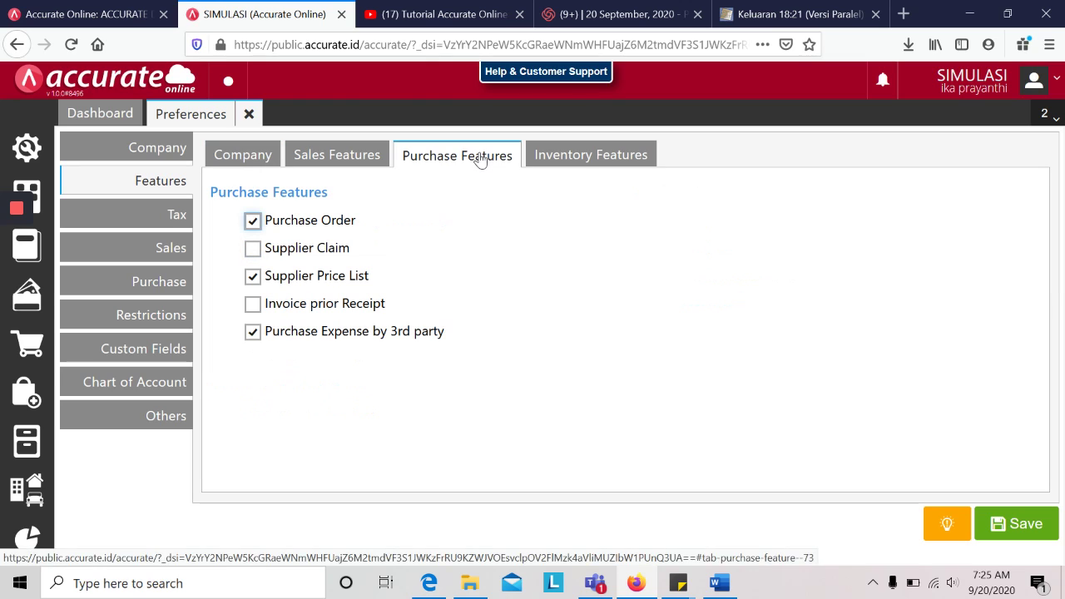
click(253, 305)
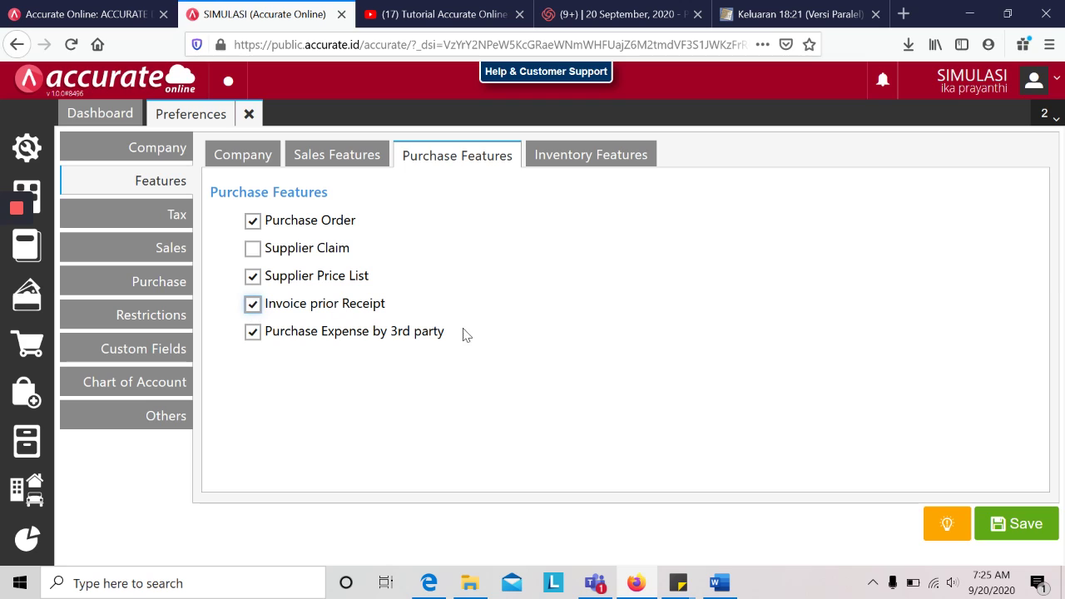
click(1040, 525)
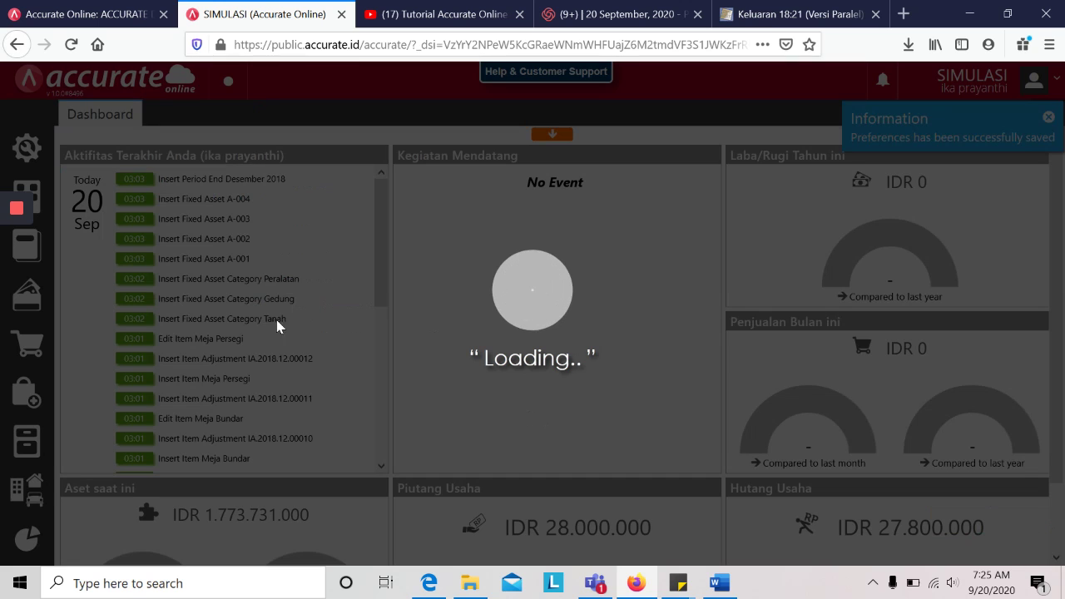
Step: Start a new purchase invoice and choose CV Sumber Kayu as the supplier
mouse_move(18, 220)
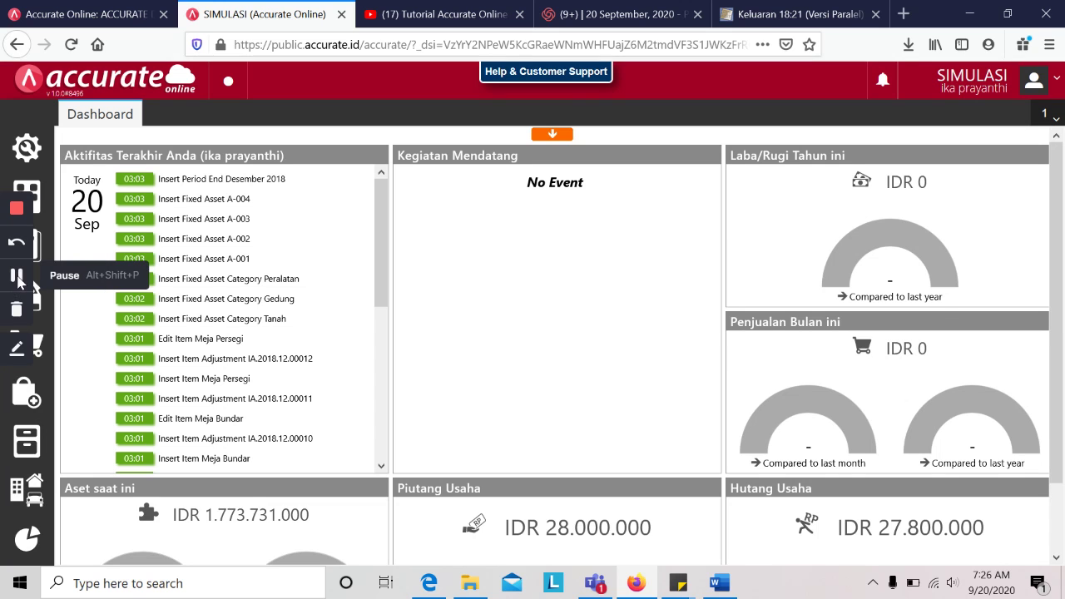
click(639, 585)
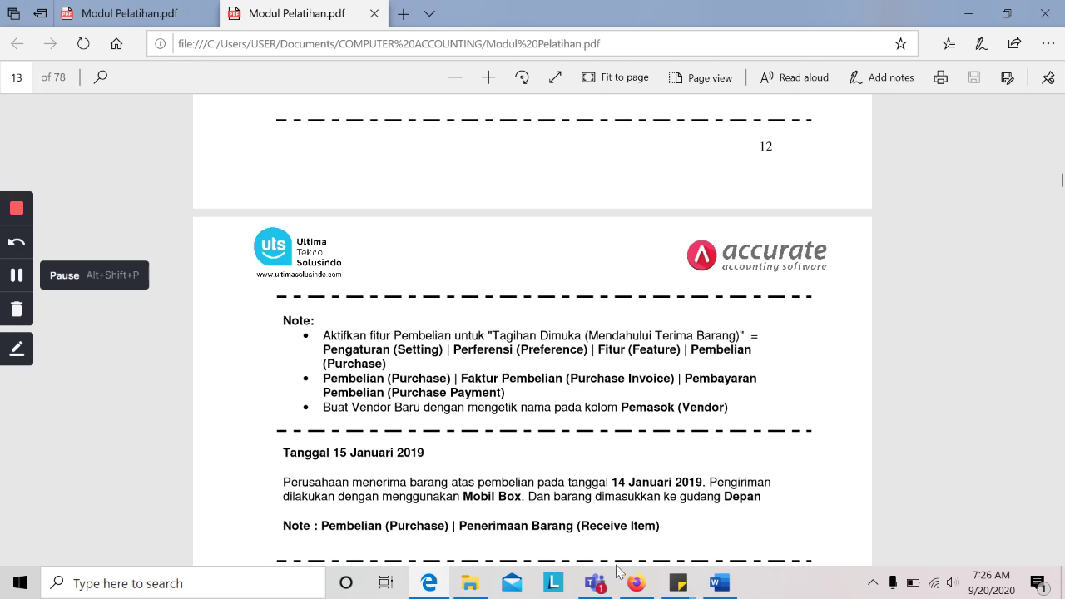
click(634, 582)
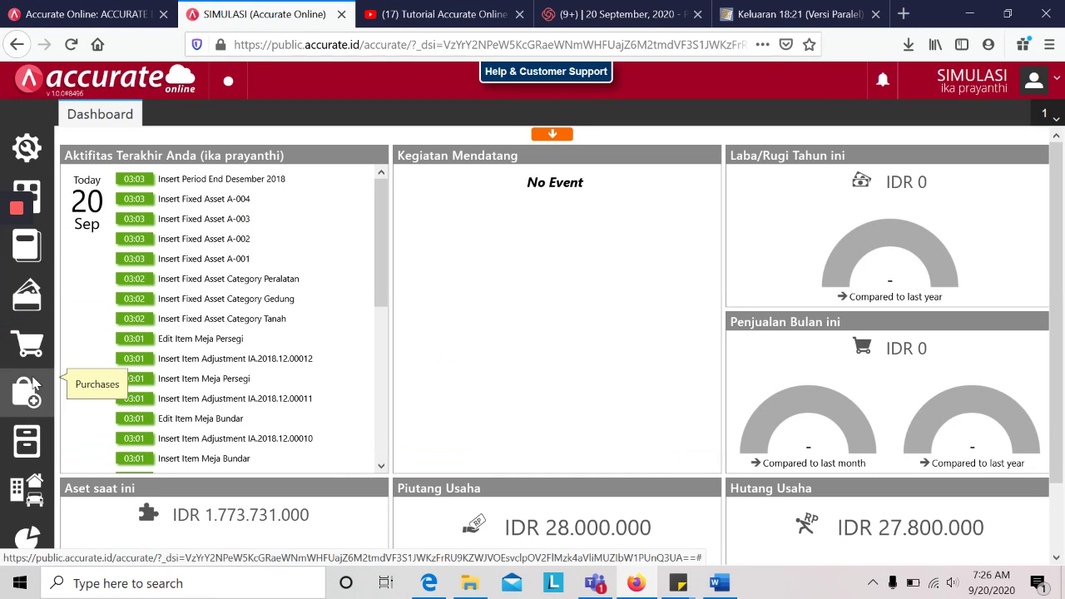
click(31, 402)
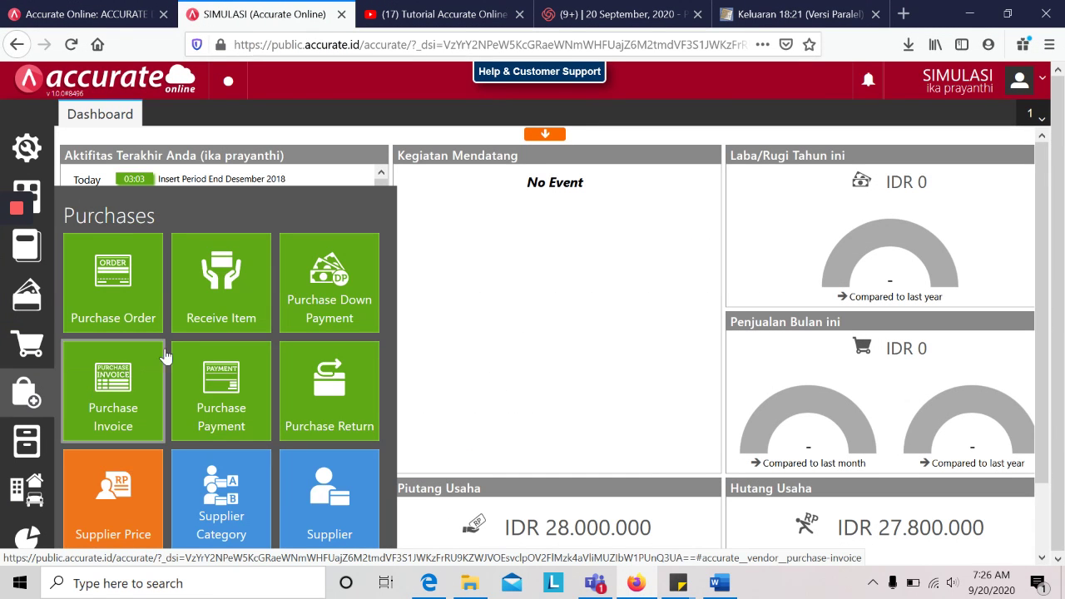
click(137, 402)
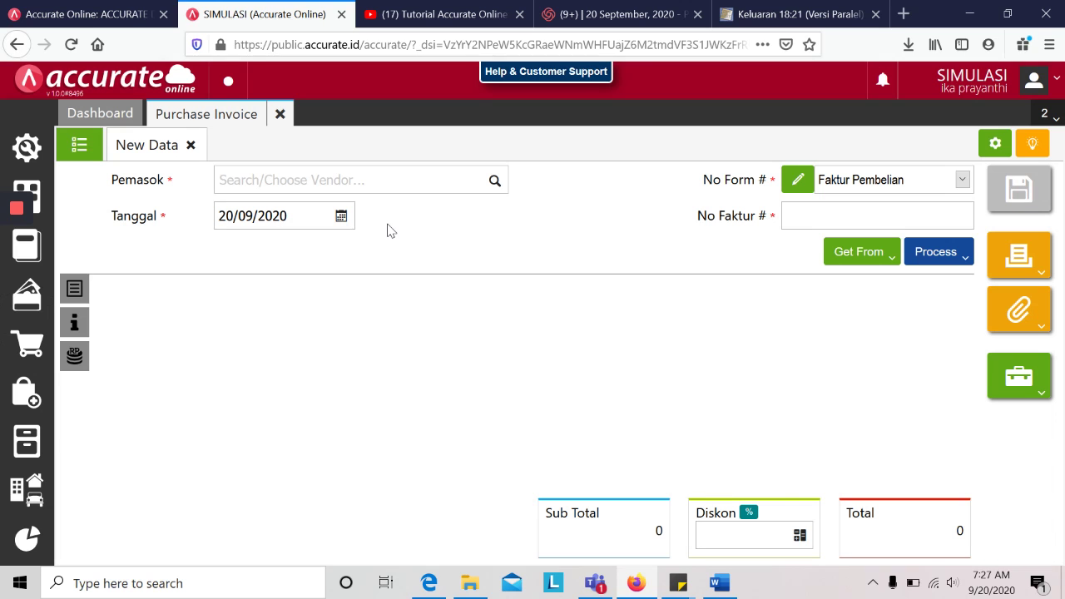
click(371, 179)
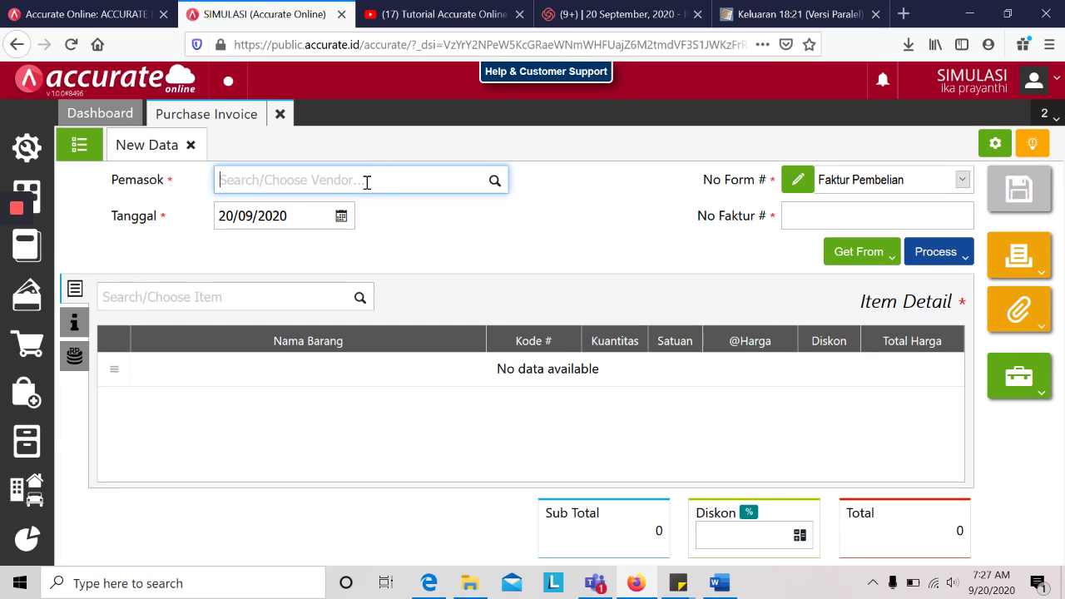
text(sumber kayu)
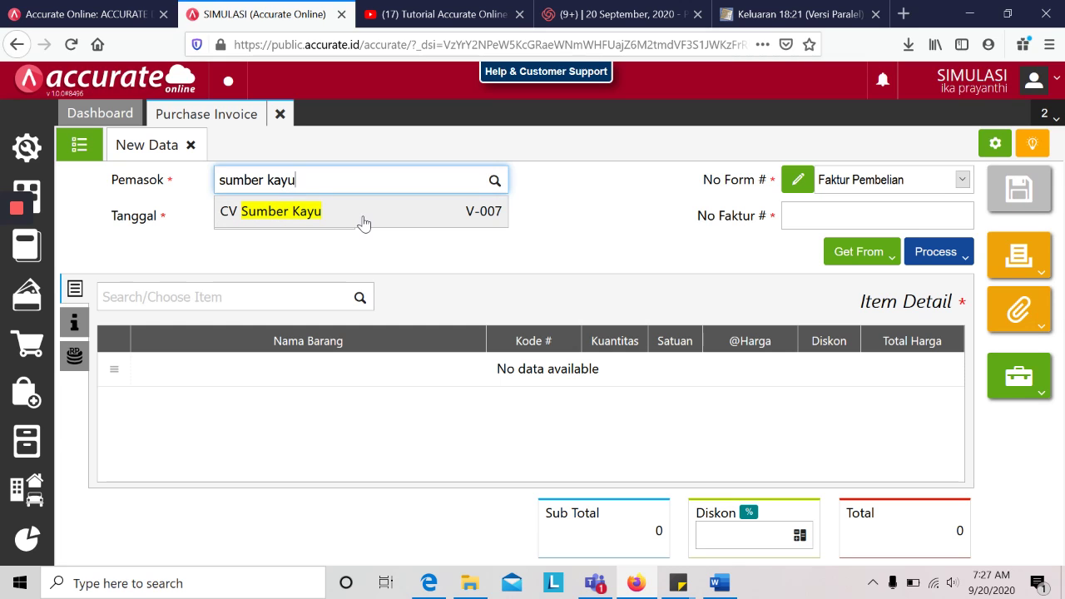
click(364, 222)
Step: Check the transaction details in the training PDF and set the invoice date to 14/01/2019
key(alt+Tab)
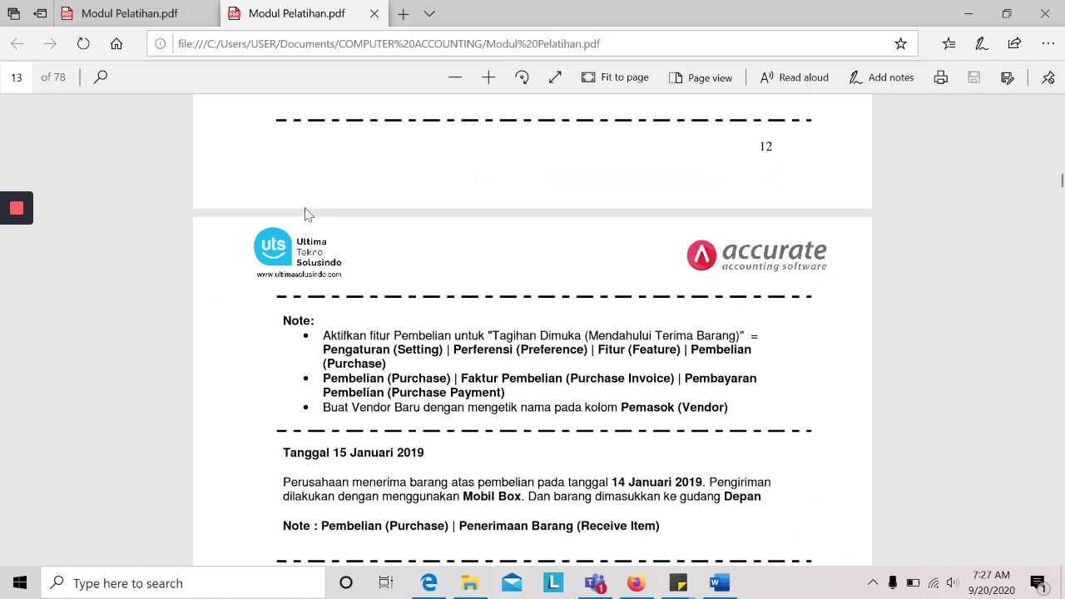
scroll(305, 215, up, 2)
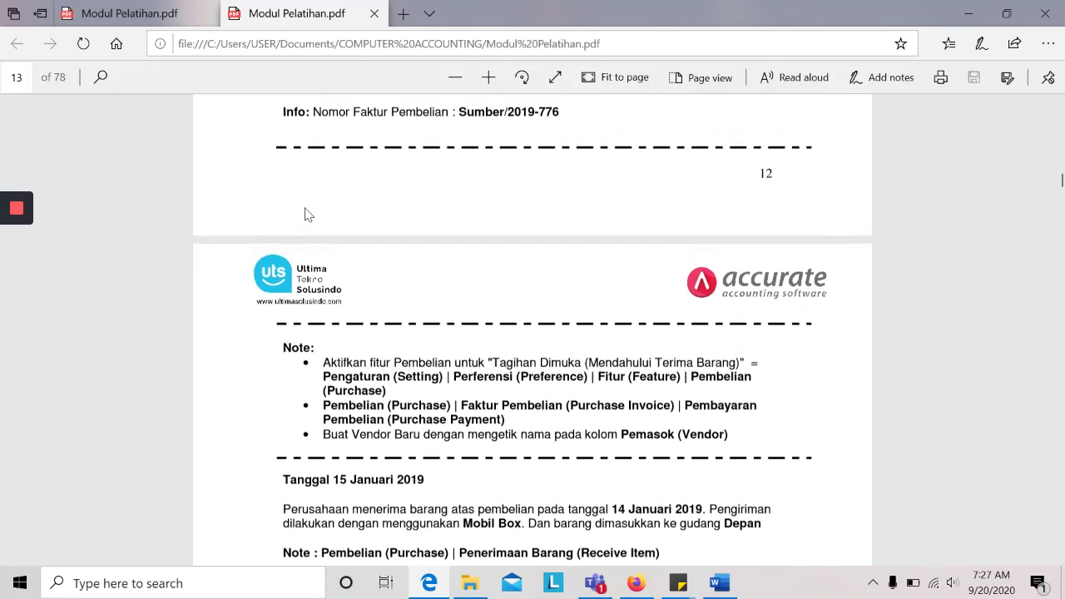
scroll(305, 214, up, 4)
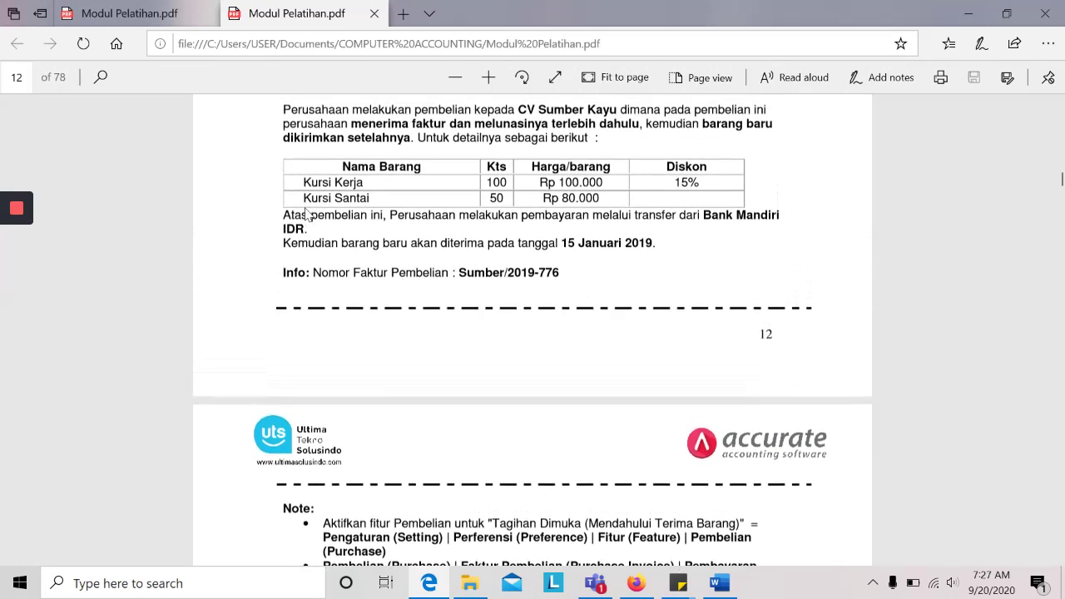
key(alt+Tab)
text(14)
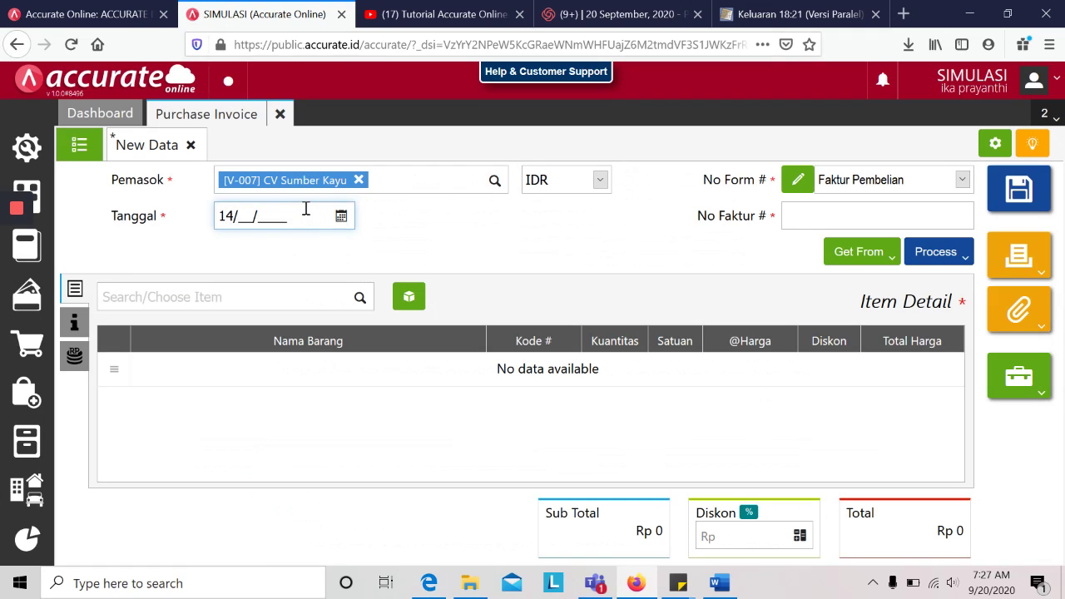
key(Tab)
Step: Copy the purchase invoice number Sumber/2019-776 from the training PDF into the invoice's No Faktur field
click(868, 210)
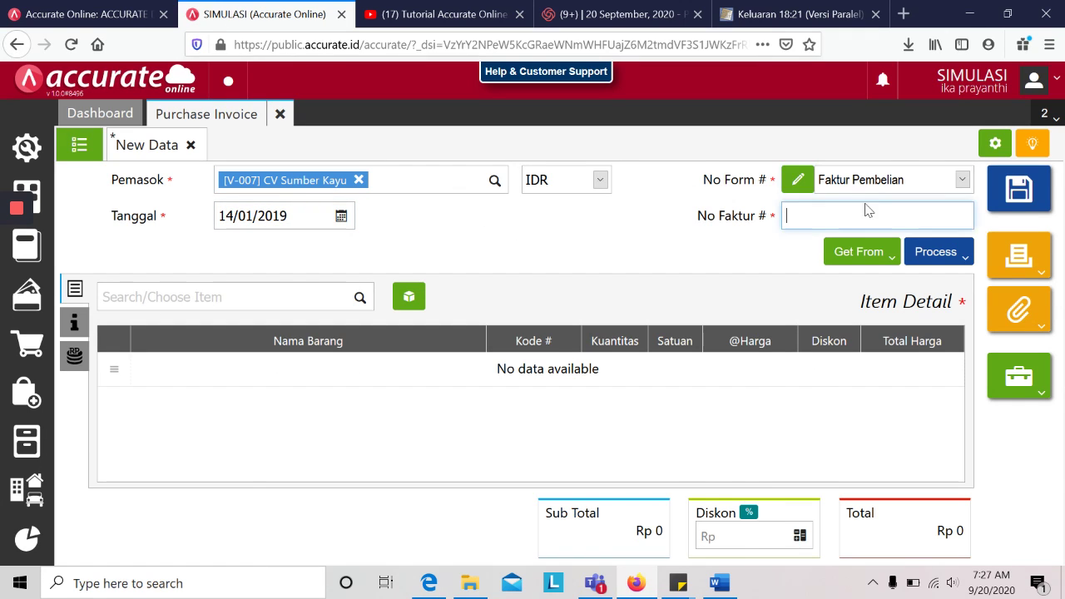
key(alt+Tab)
key(alt+Tab)
text(Su)
key(alt+Tab)
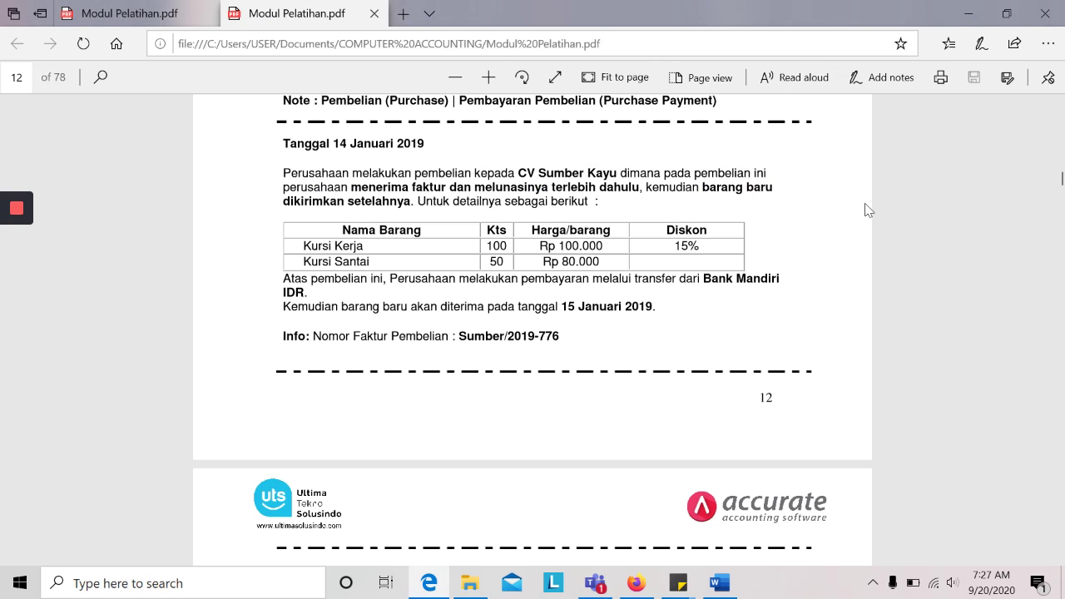
key(alt+Tab)
text(/2019)
key(alt+Tab)
key(alt+Tab)
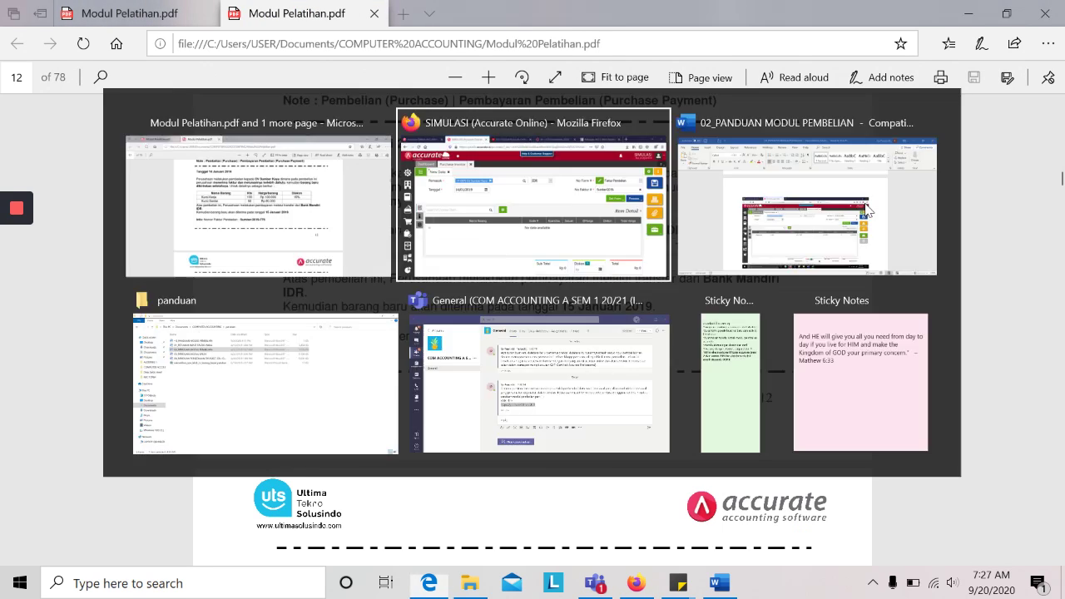
text(-776)
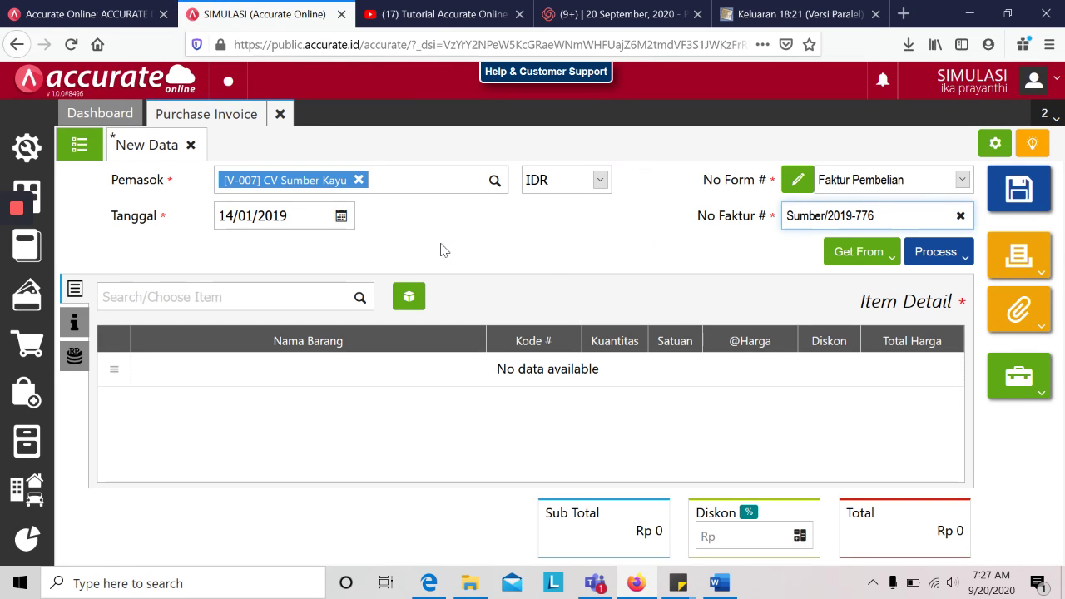
Step: Check the purchased items in the training PDF, search for "kursi" and add Kursi Kerja to the invoice's item details
click(325, 297)
key(alt+Tab)
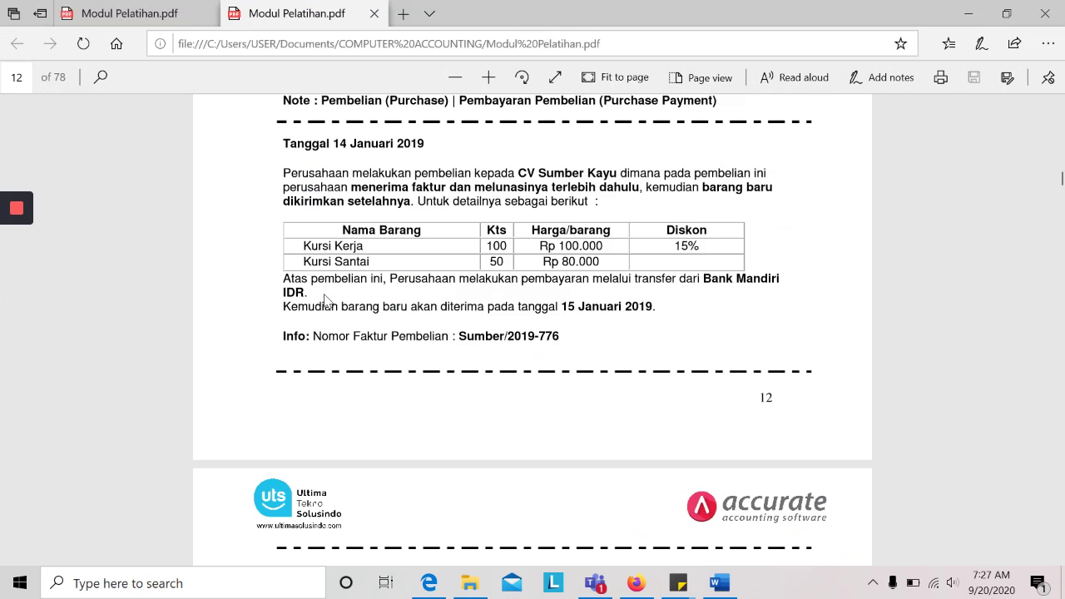
key(alt+Tab)
text(kur)
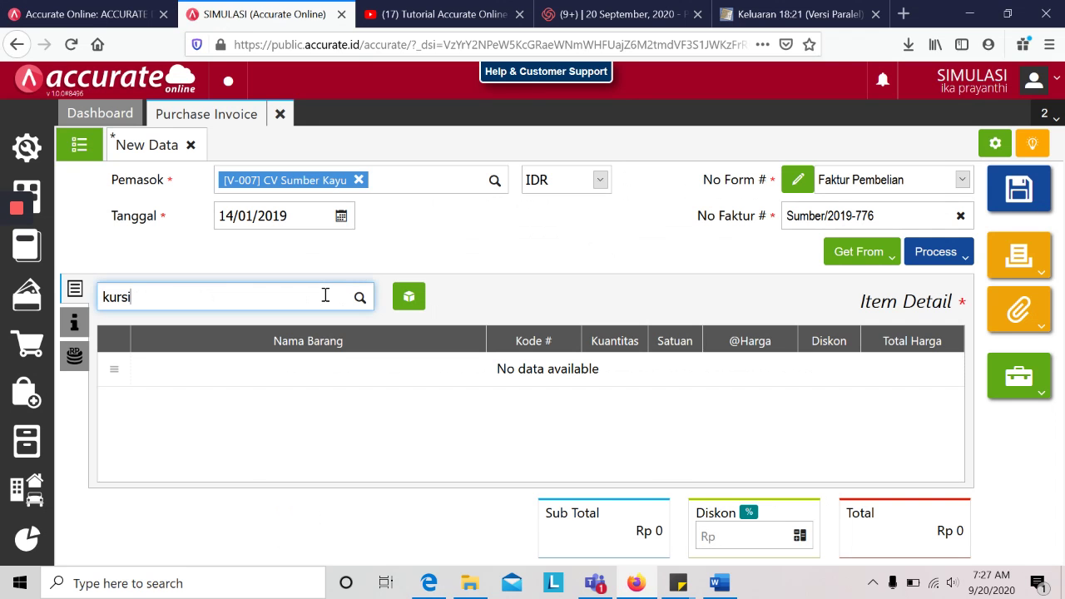
text(si)
key(alt+Tab)
key(alt+Tab)
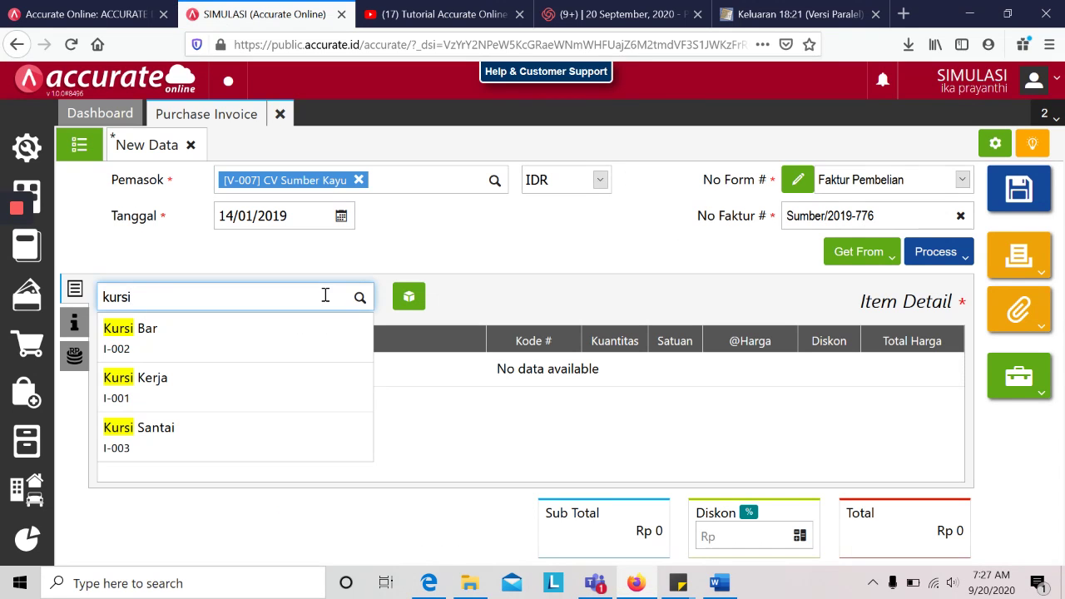
click(305, 379)
Step: Set Kursi Kerja's quantity to 100 and its unit price to Rp 100.000, following the training PDF
click(554, 230)
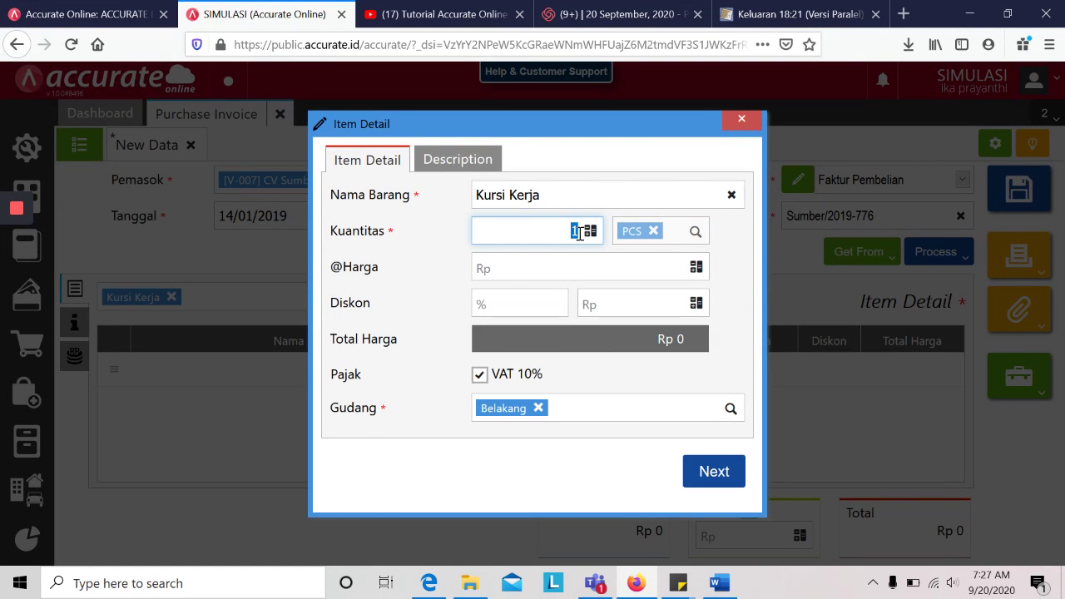
key(alt+Tab)
key(alt+Tab)
text(00)
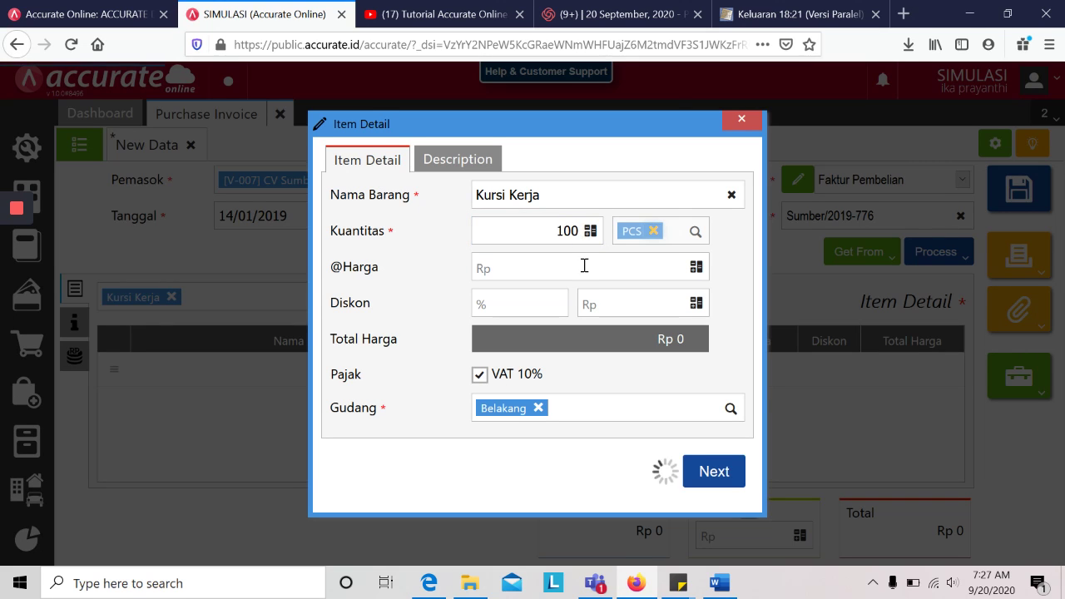
key(alt+Tab)
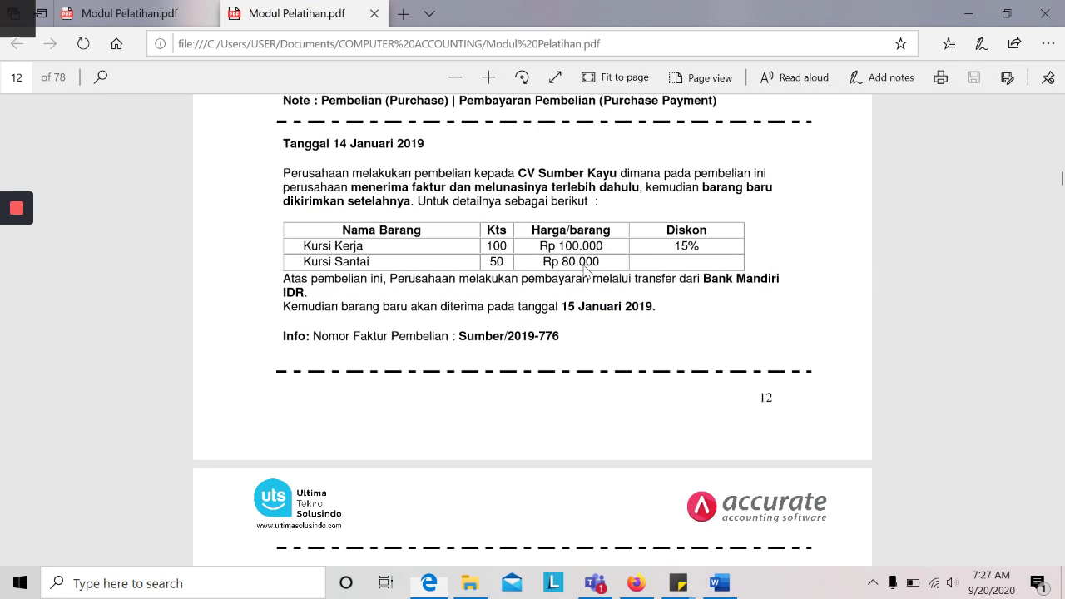
key(alt+Tab)
click(584, 265)
text(100.000)
key(Tab)
Step: Apply a 15% discount to Kursi Kerja, review the related instructions in the training PDF and add the line to the invoice
key(alt+Tab)
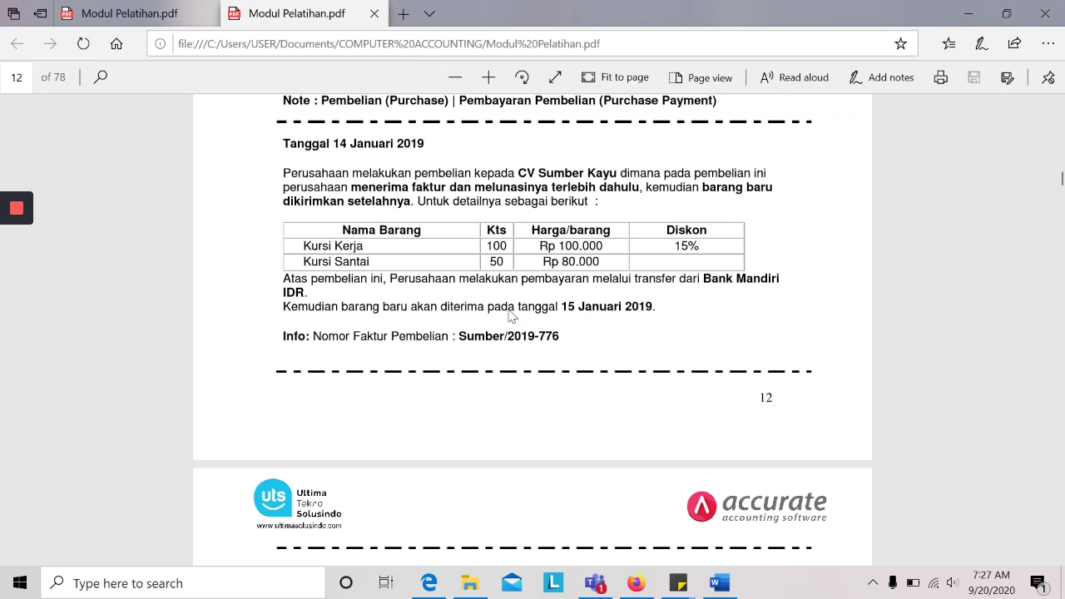
key(alt+Tab)
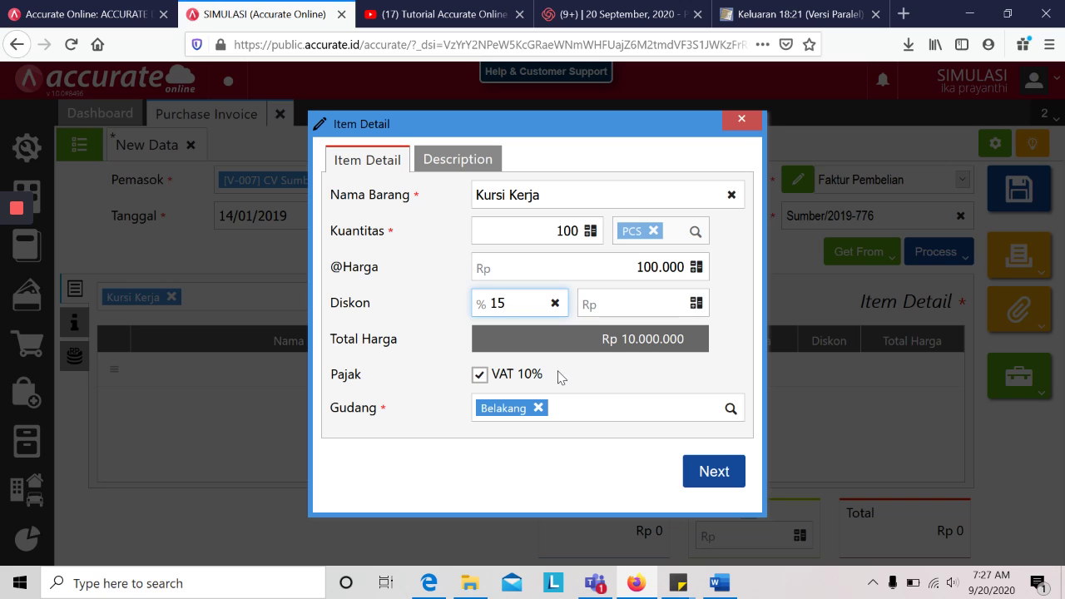
key(alt+Tab)
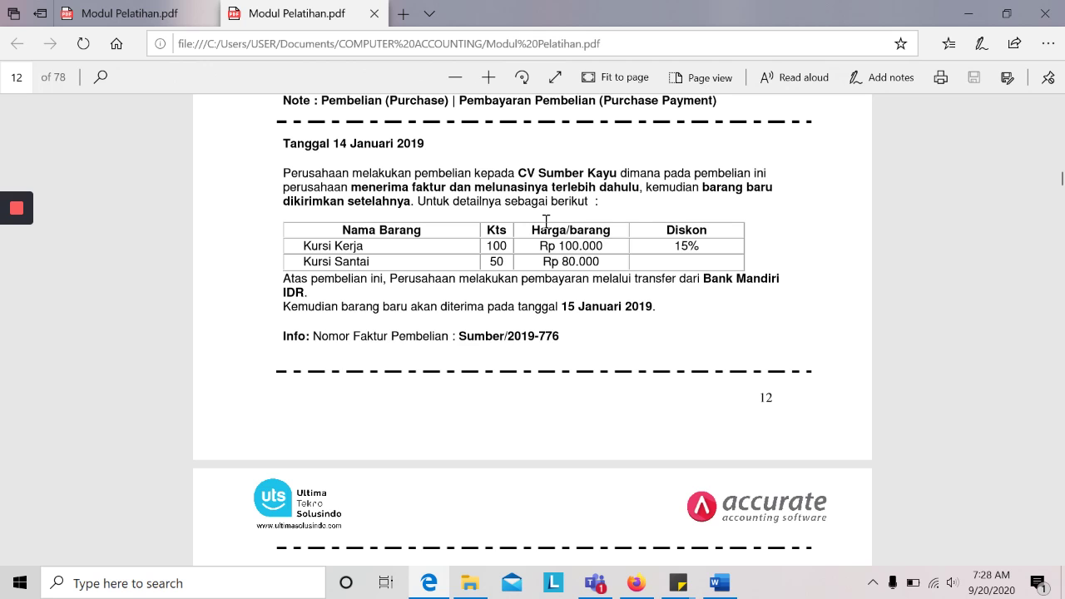
scroll(546, 220, down, 1)
scroll(546, 220, down, 3)
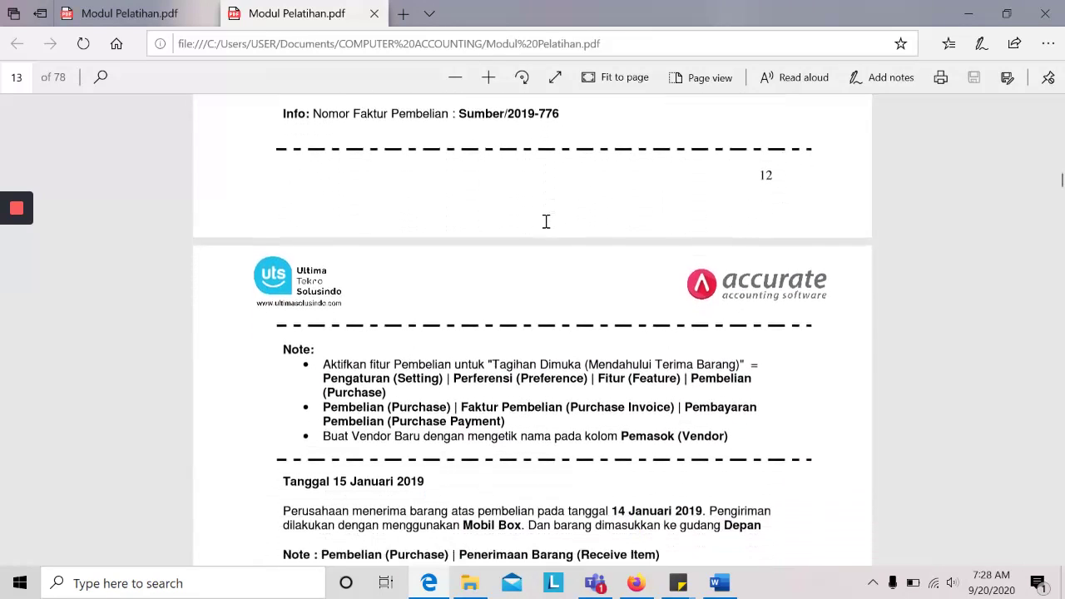
scroll(546, 221, up, 3)
scroll(546, 221, up, 2)
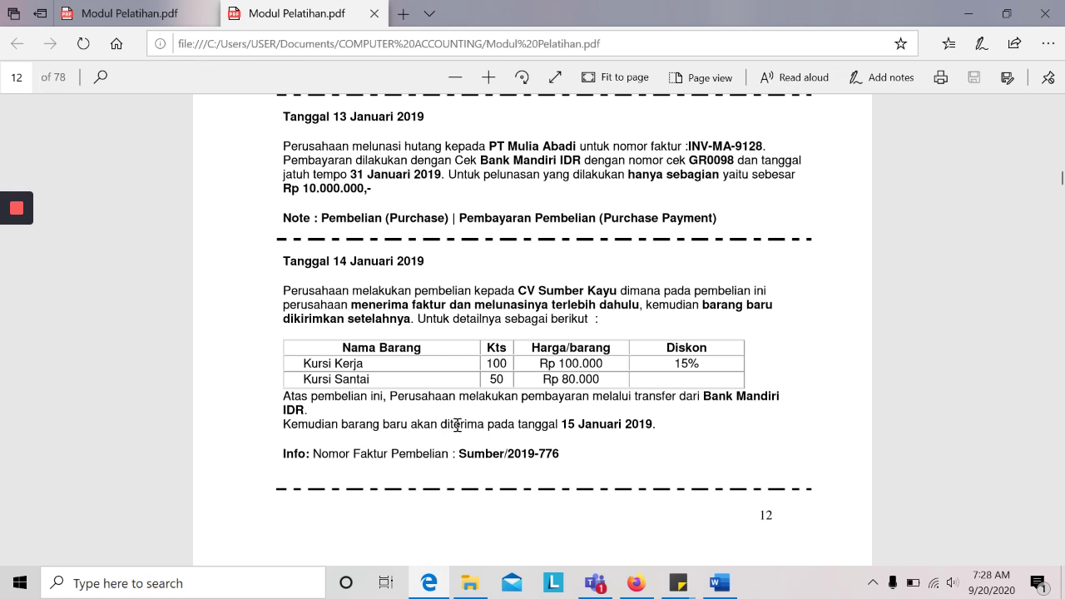
key(alt+Tab)
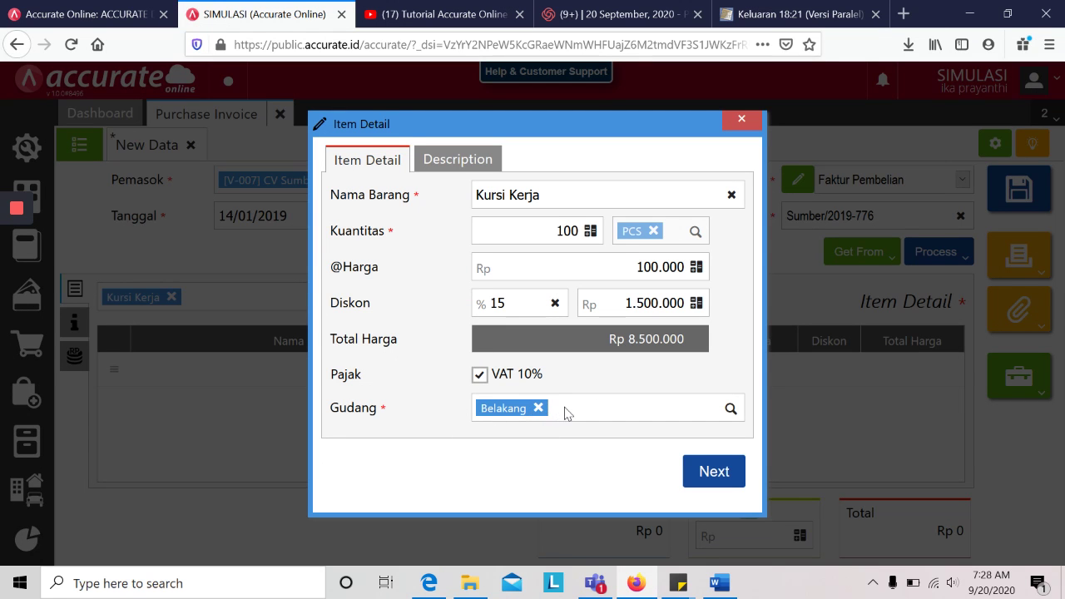
click(701, 471)
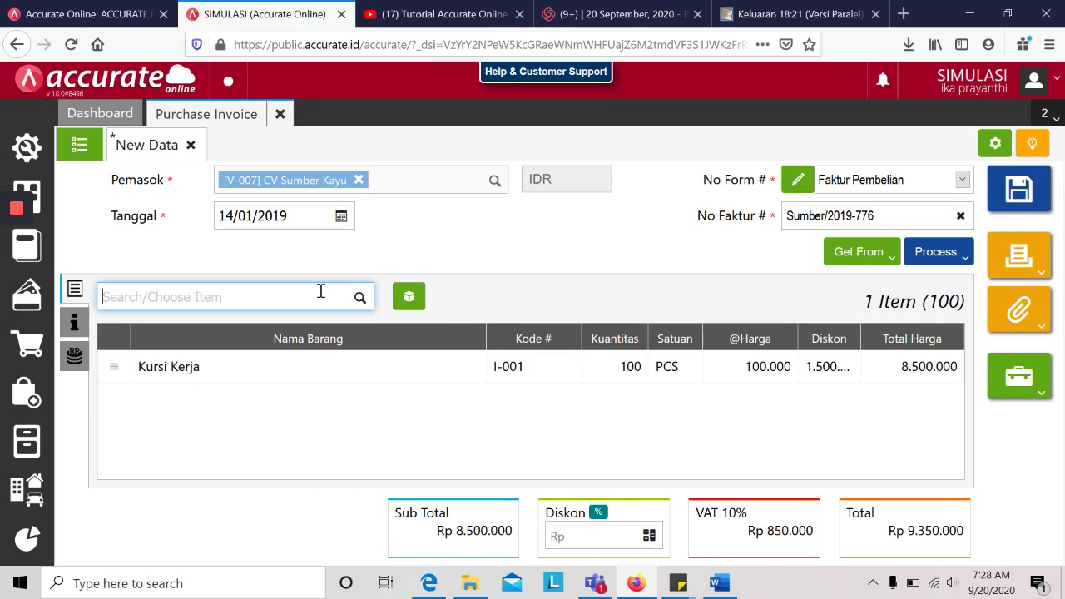
Step: Check the second item in the training PDF, search the item list for "rsi" and choose Kursi Santai
key(alt+Tab)
key(alt+Tab)
text(kaur)
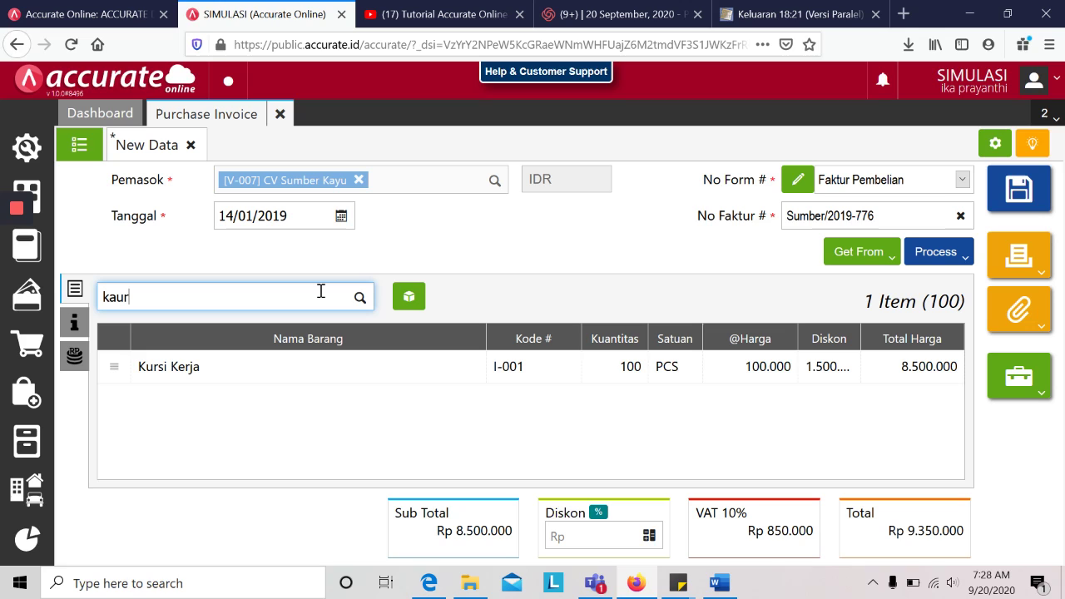
key(BackSpace)
key(BackSpace)
key(BackSpace)
key(BackSpace)
text(k)
key(BackSpace)
text(rs)
key(BackSpace)
key(BackSpace)
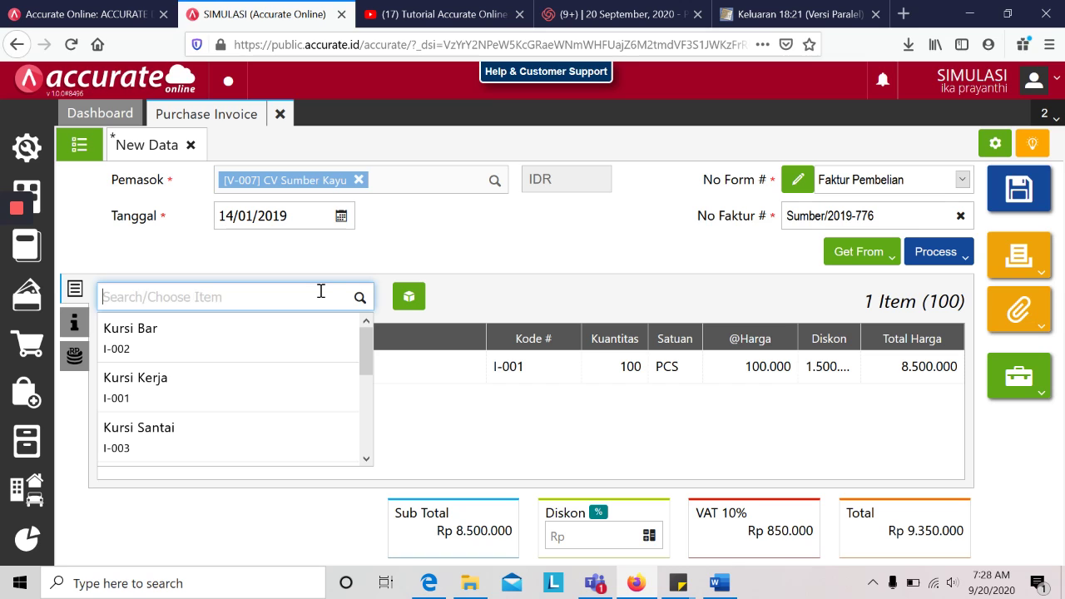
text(rsi)
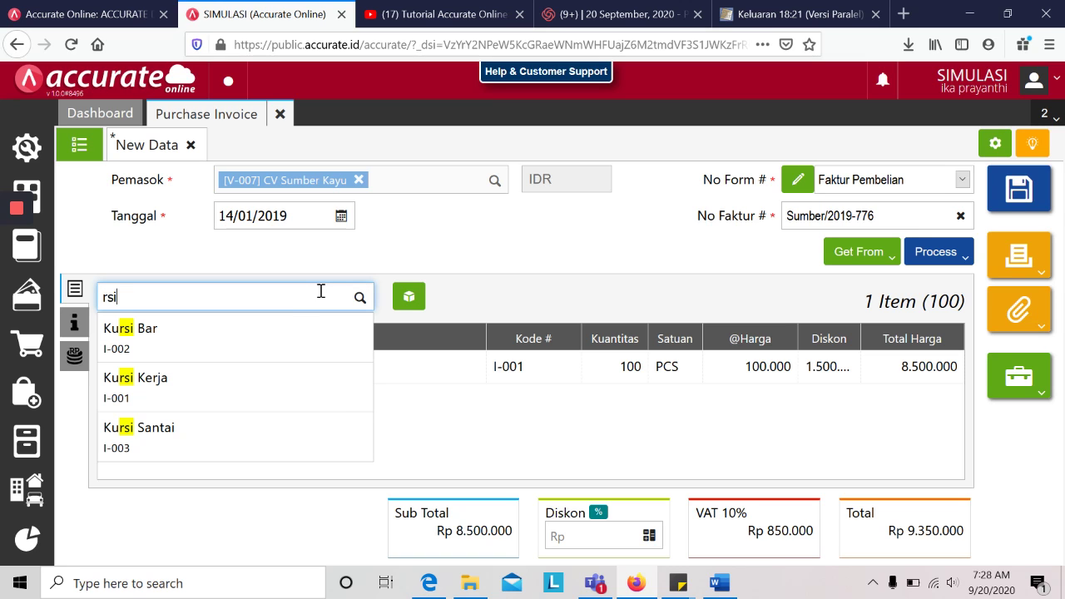
click(229, 434)
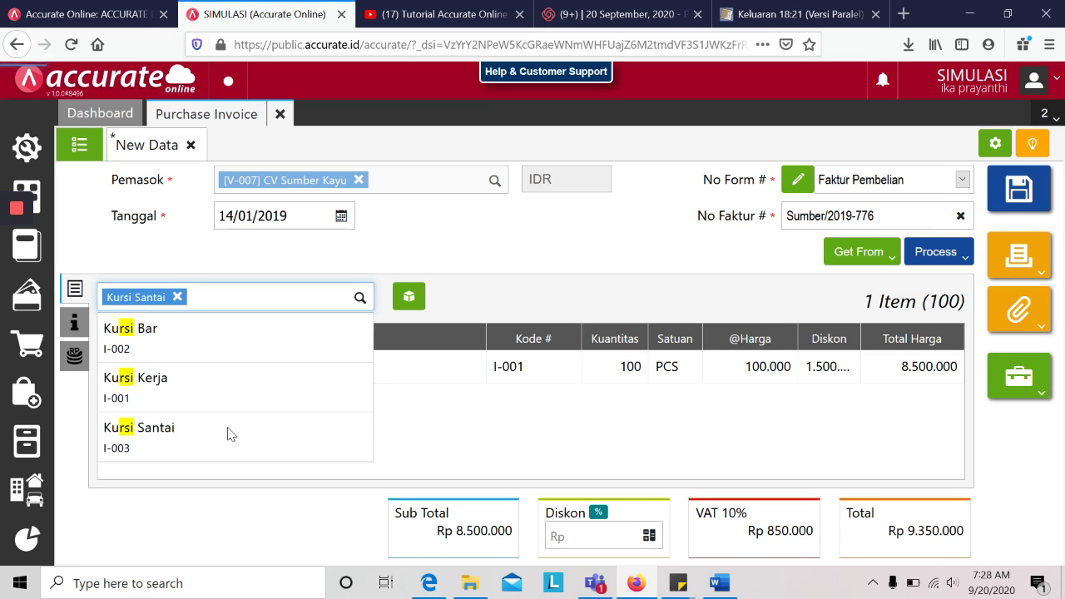
Step: Set Kursi Santai's quantity to 50 according to the training PDF
key(alt+Tab)
key(alt+Tab)
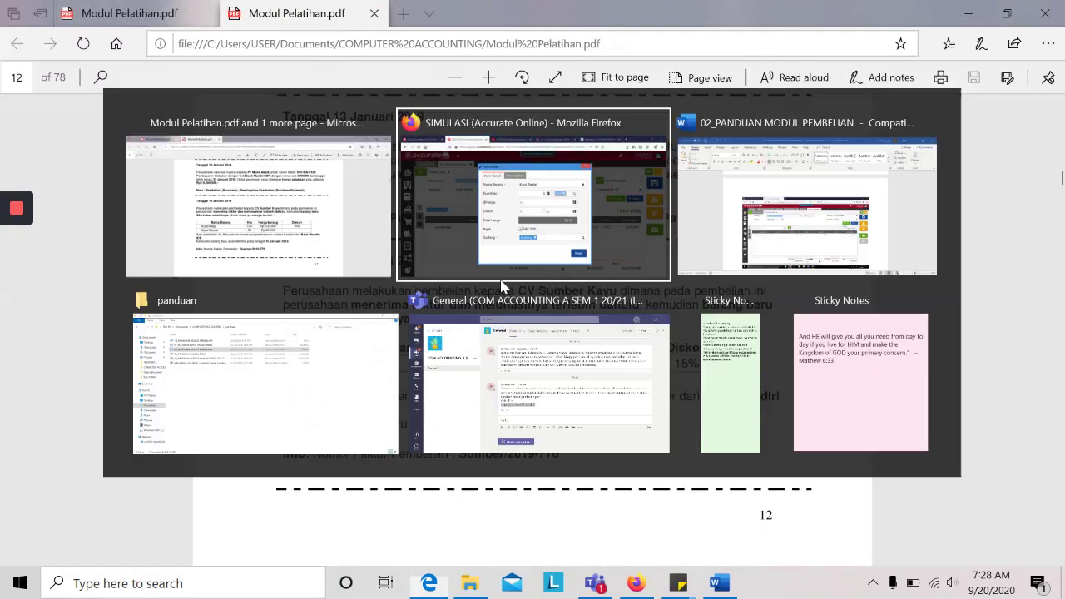
drag(555, 233, 605, 236)
text(50)
key(Tab)
Step: Set Kursi Santai's unit price to Rp 80.000 as in the training PDF and add the line to the invoice
key(alt+Tab)
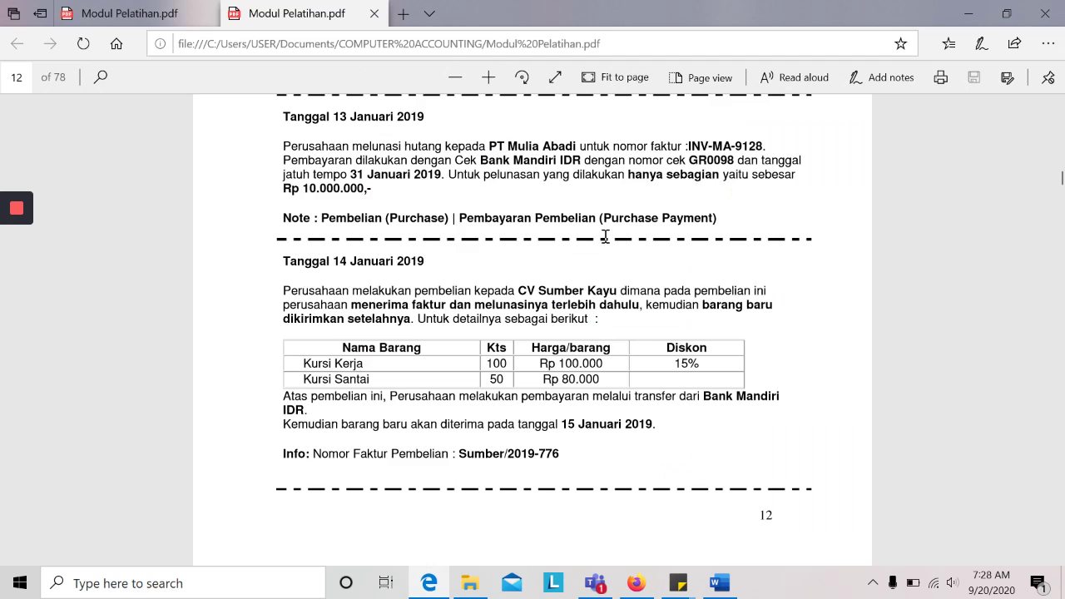
key(alt+Tab)
click(600, 268)
text(80000)
key(Tab)
key(alt+Tab)
key(alt+Tab)
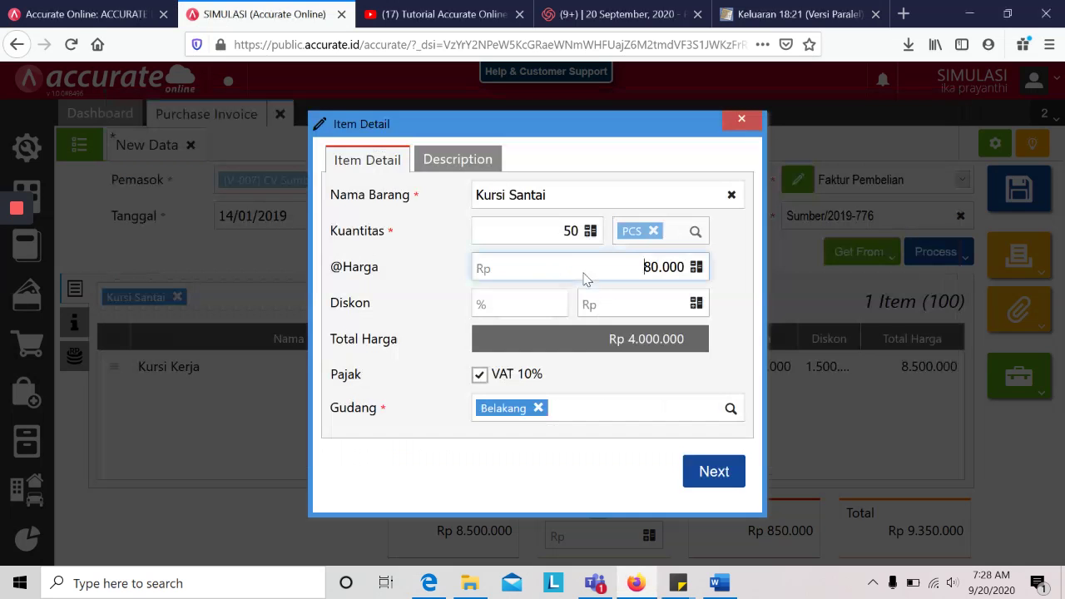
click(721, 472)
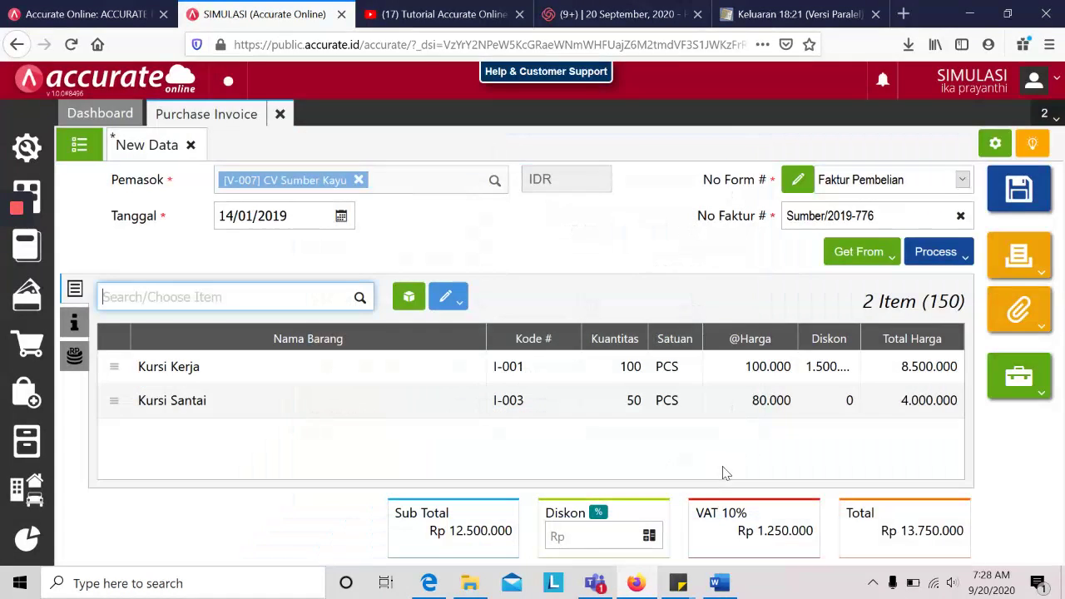
Step: Check the goods' arrival date in the training PDF and set Tgl Pengiriman in the invoice's additional info to 15/01/2019
key(alt+Tab)
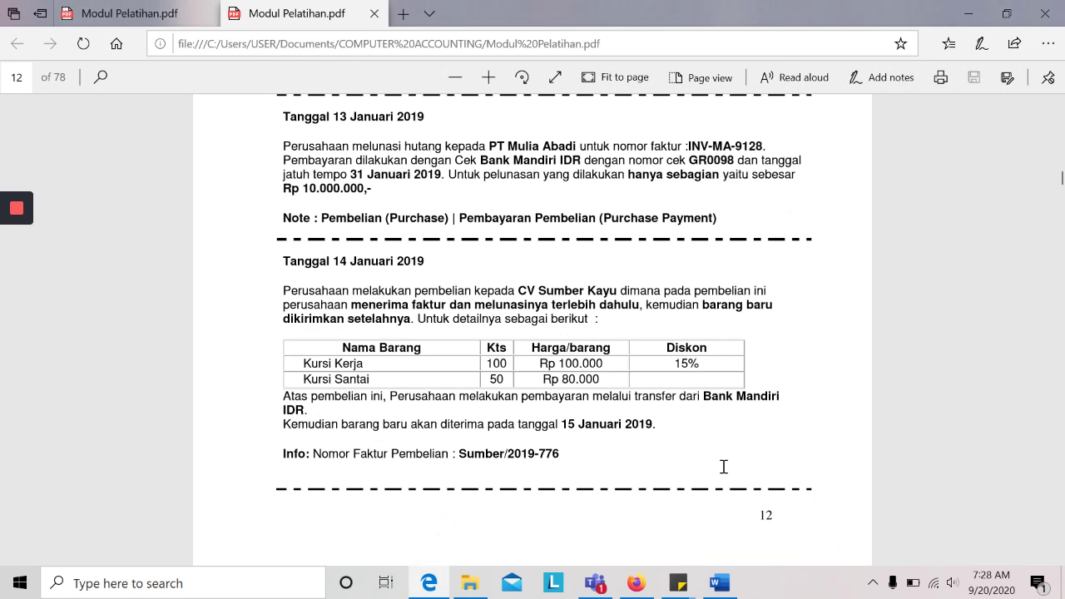
key(alt+Tab)
key(alt+Tab)
key(alt+Tab)
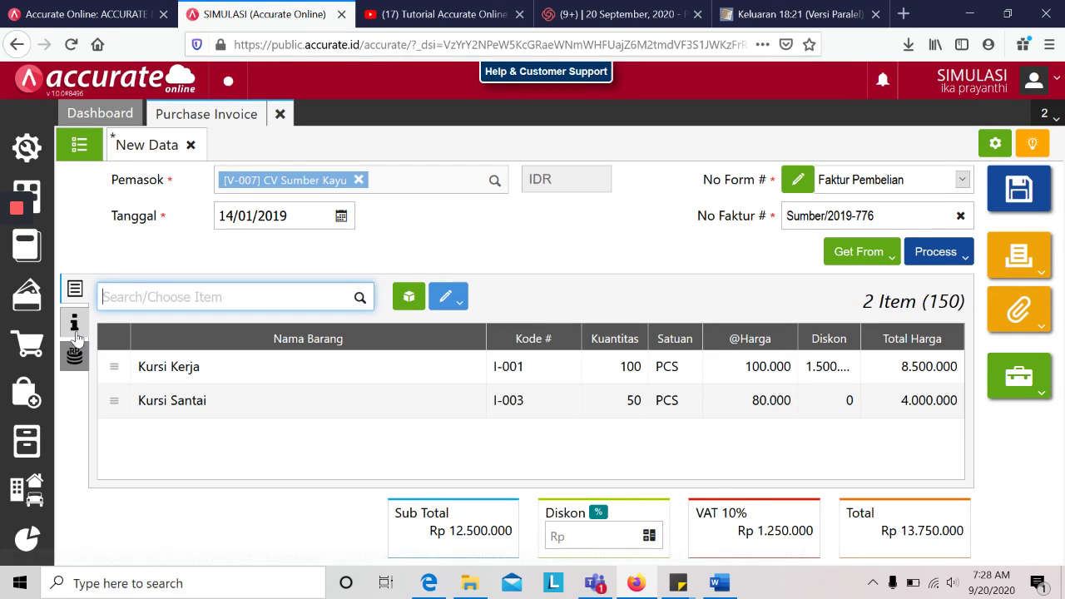
click(75, 337)
click(313, 368)
text(150102)
key(BackSpace)
key(BackSpace)
text(2019)
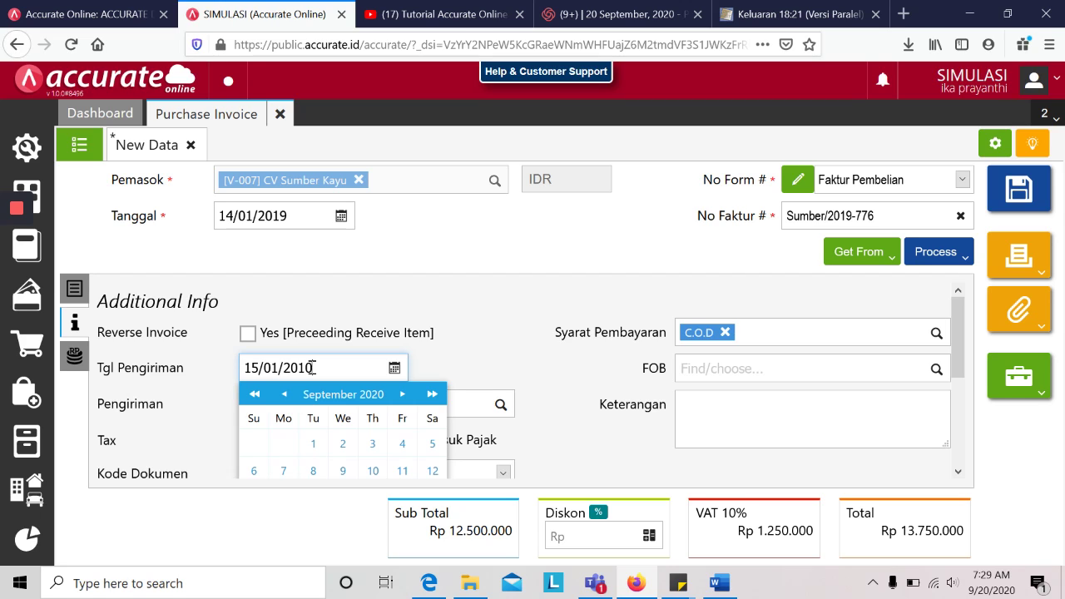
click(446, 388)
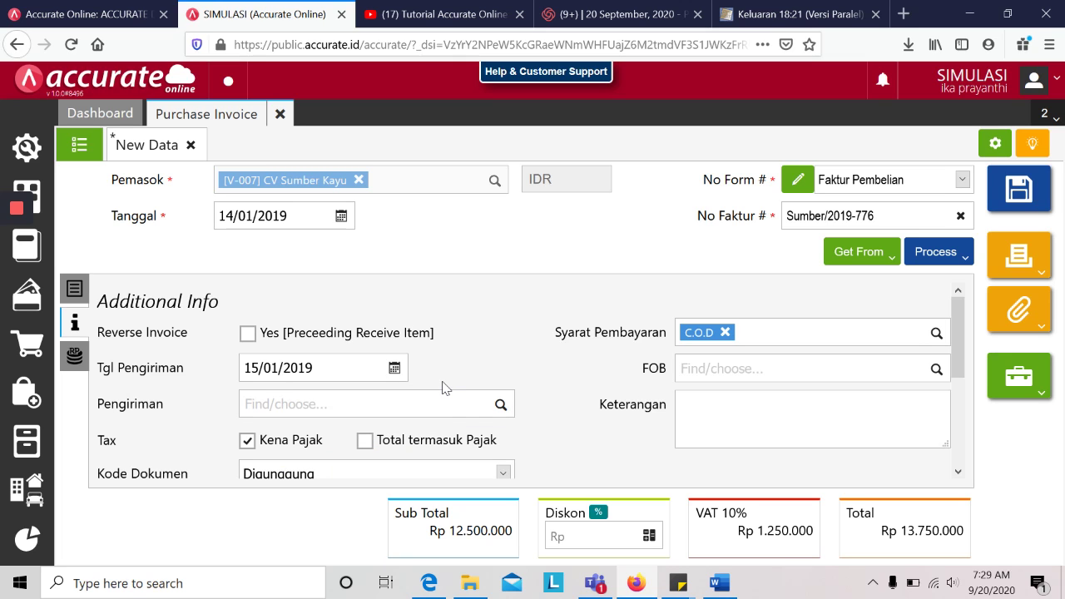
click(77, 300)
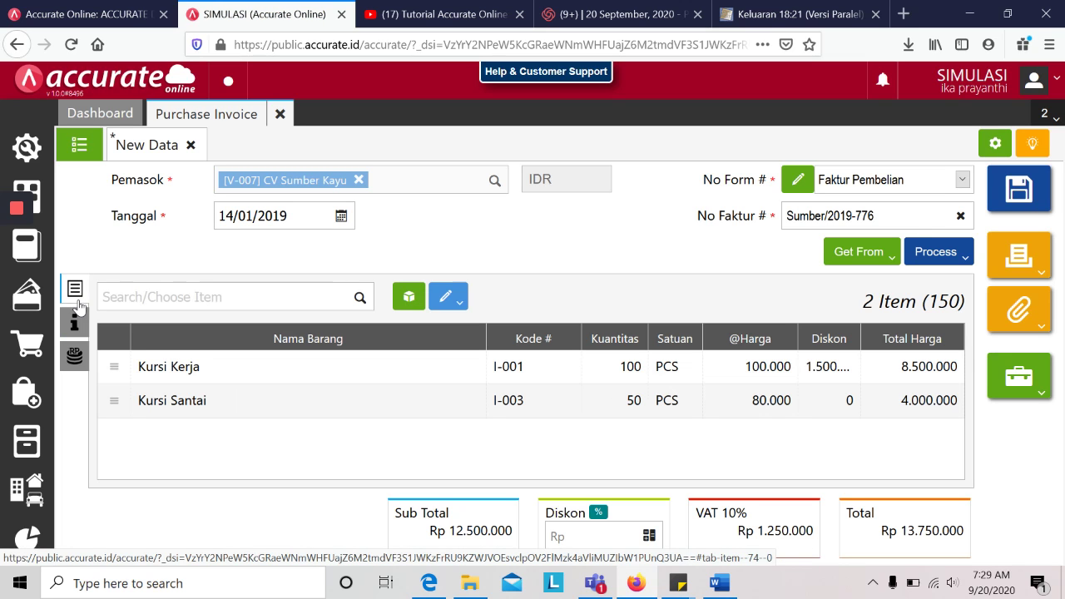
Step: Review the payment instructions in the training PDF and process the invoice into a purchase payment
key(alt+Tab)
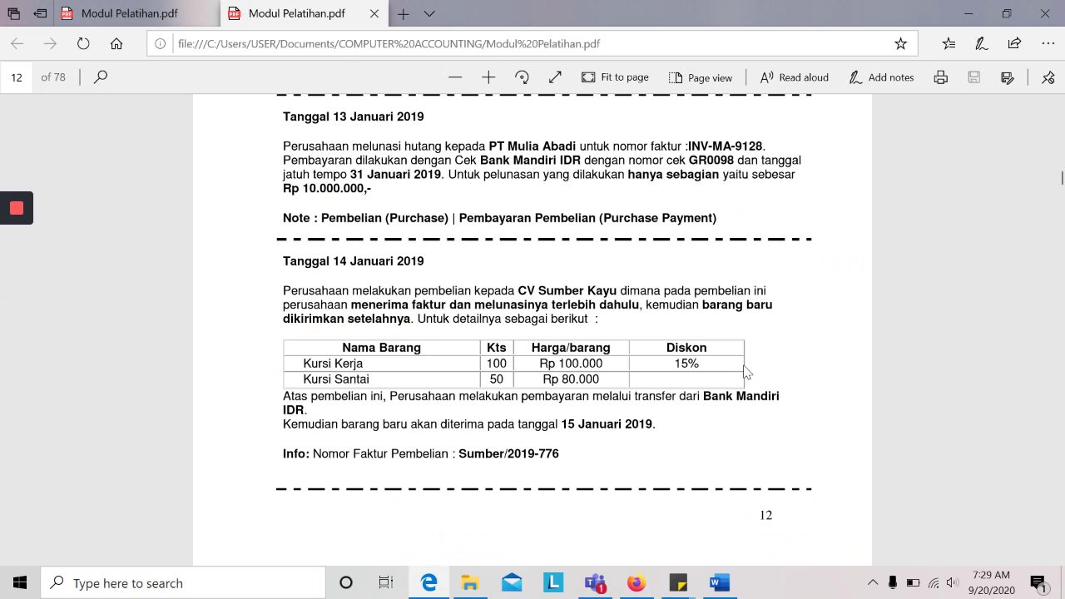
scroll(731, 433, down, 2)
scroll(735, 436, down, 4)
scroll(732, 437, down, 2)
scroll(733, 436, up, 3)
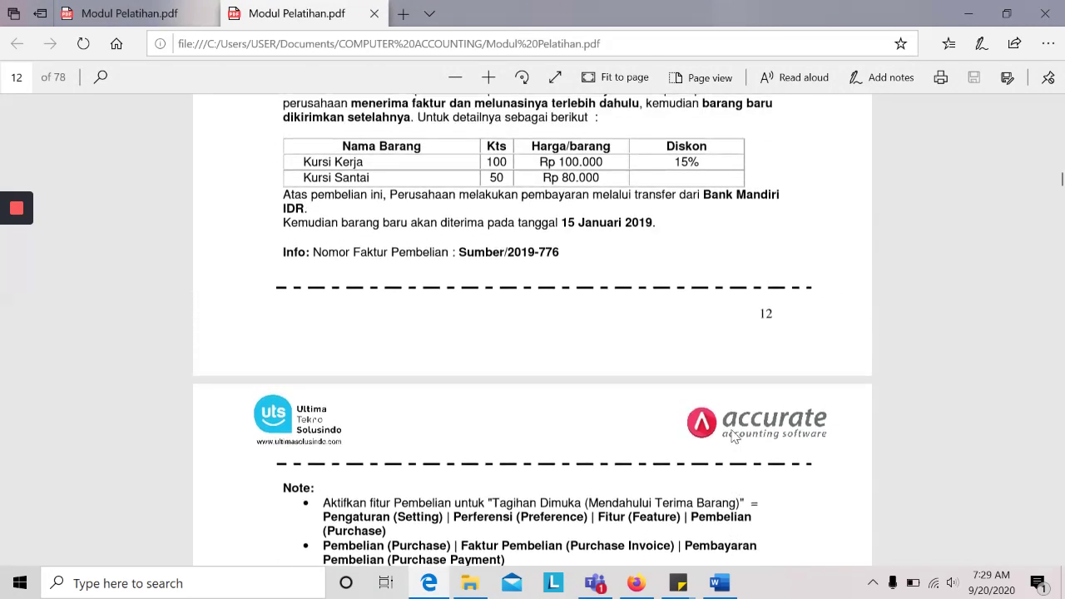
key(alt+Tab)
click(948, 257)
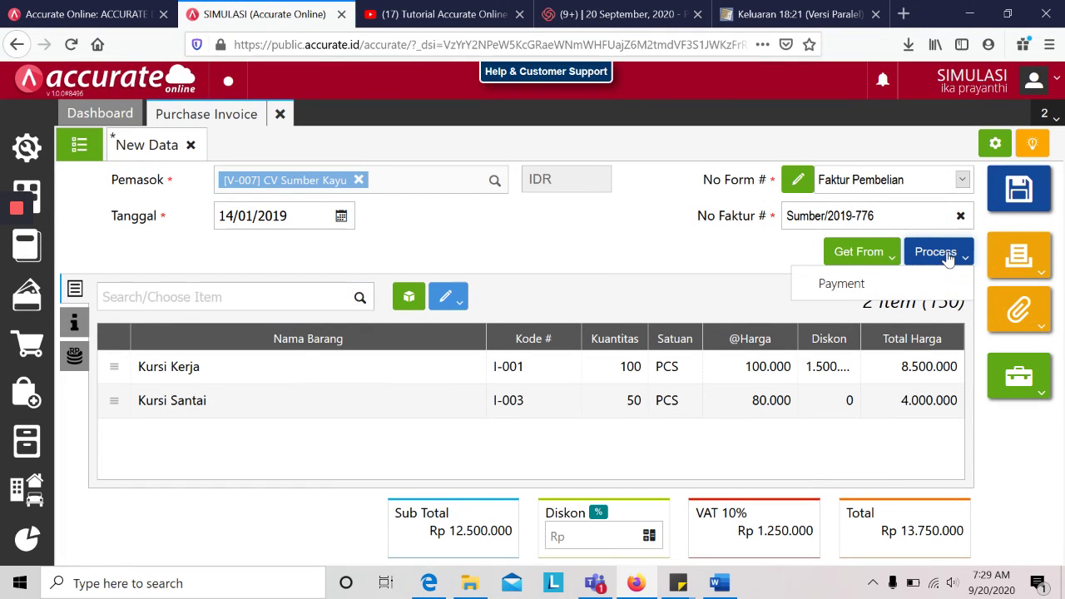
click(947, 256)
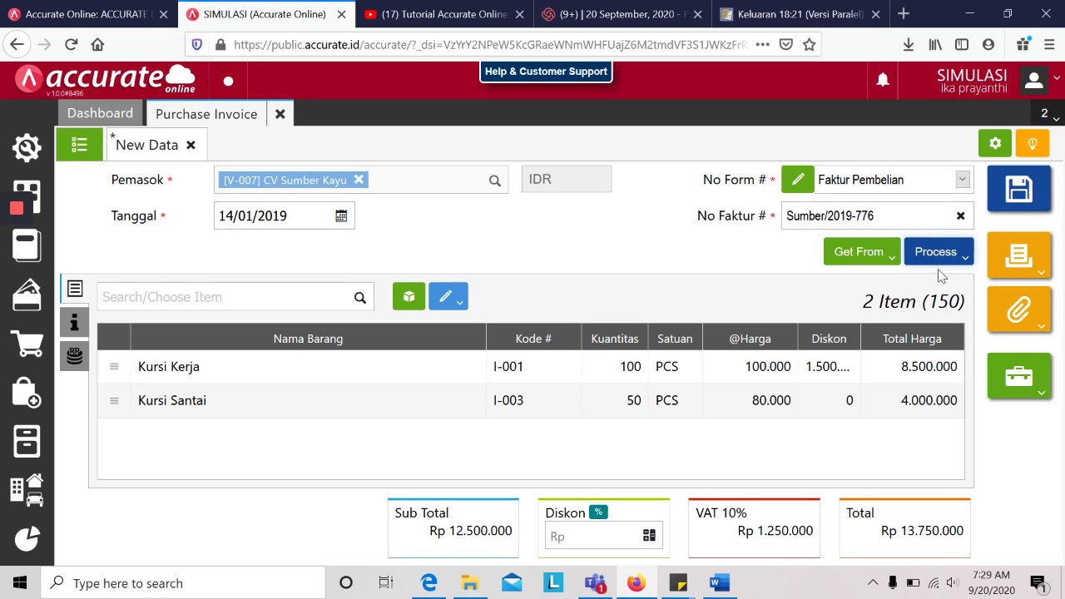
click(950, 259)
click(911, 288)
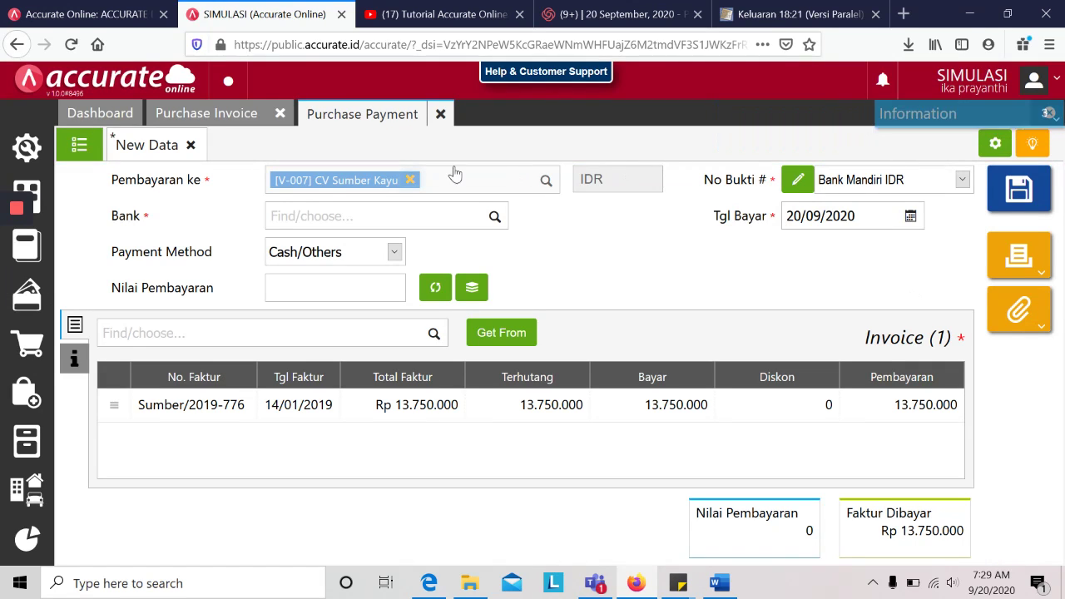
Step: Check the paying bank in the training PDF and choose Bank Mandiri IDR as the payment's bank
key(alt+Tab)
key(alt+Tab)
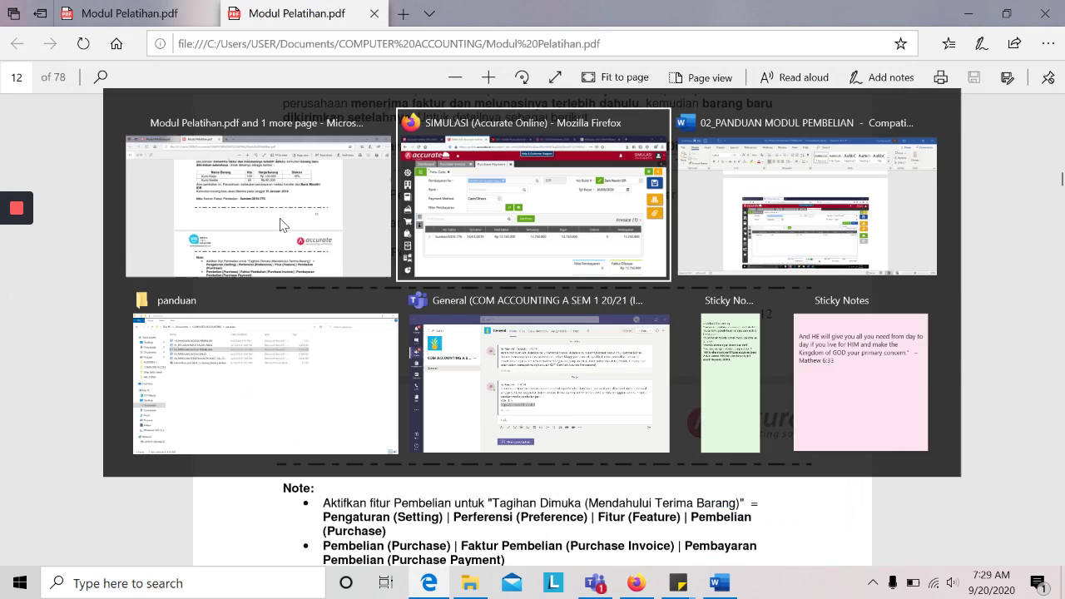
click(281, 225)
text(mandiri)
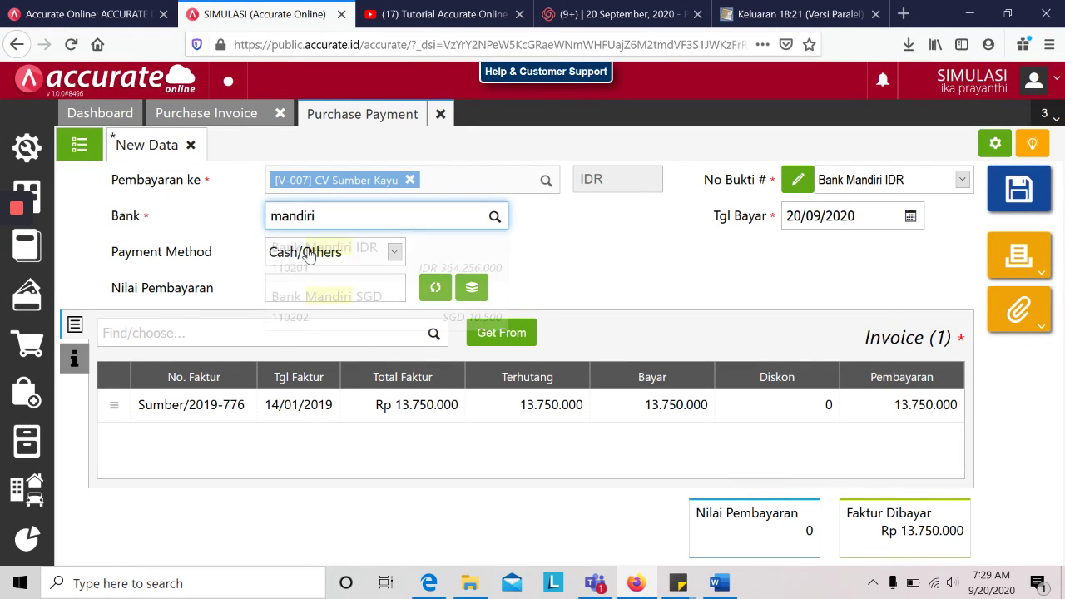
click(339, 251)
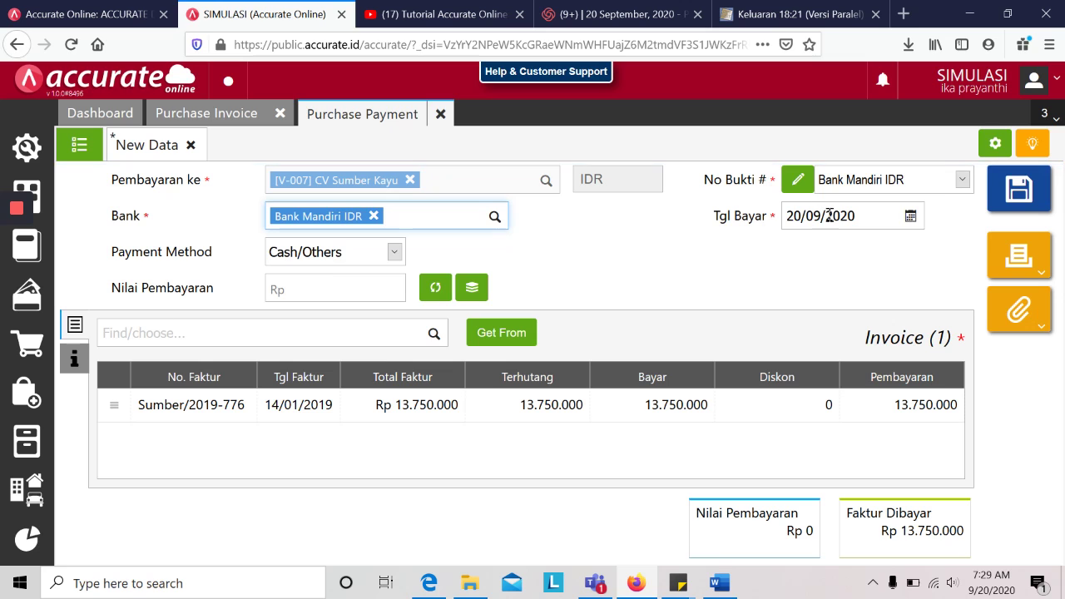
Step: Check the transaction date in the training PDF and set the payment's Tgl Bayar to 14/01/2019
key(alt+Tab)
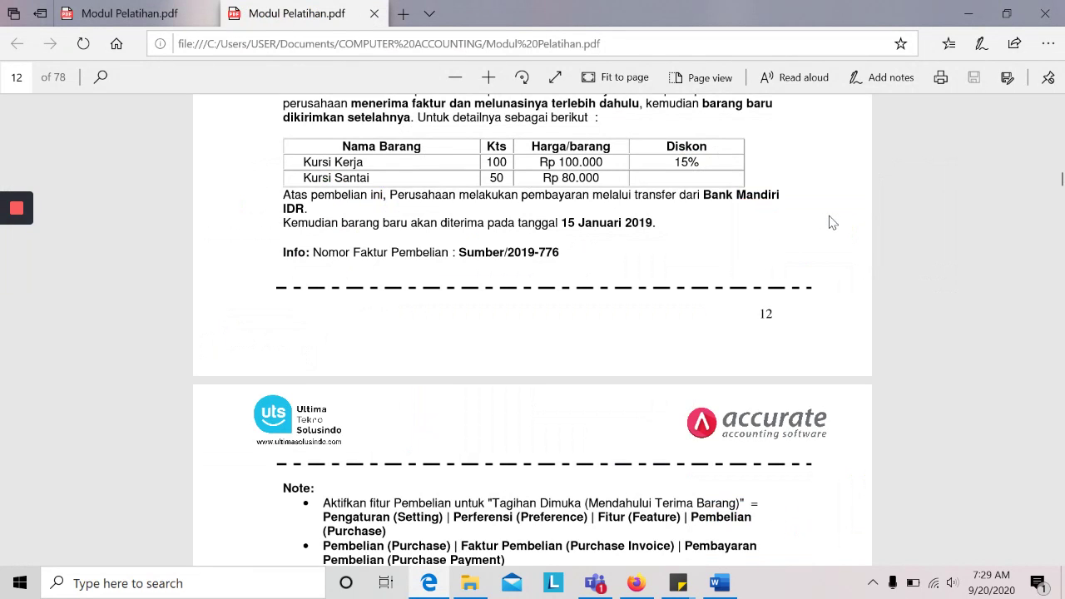
key(alt+Tab)
click(832, 219)
text(14/01/2019)
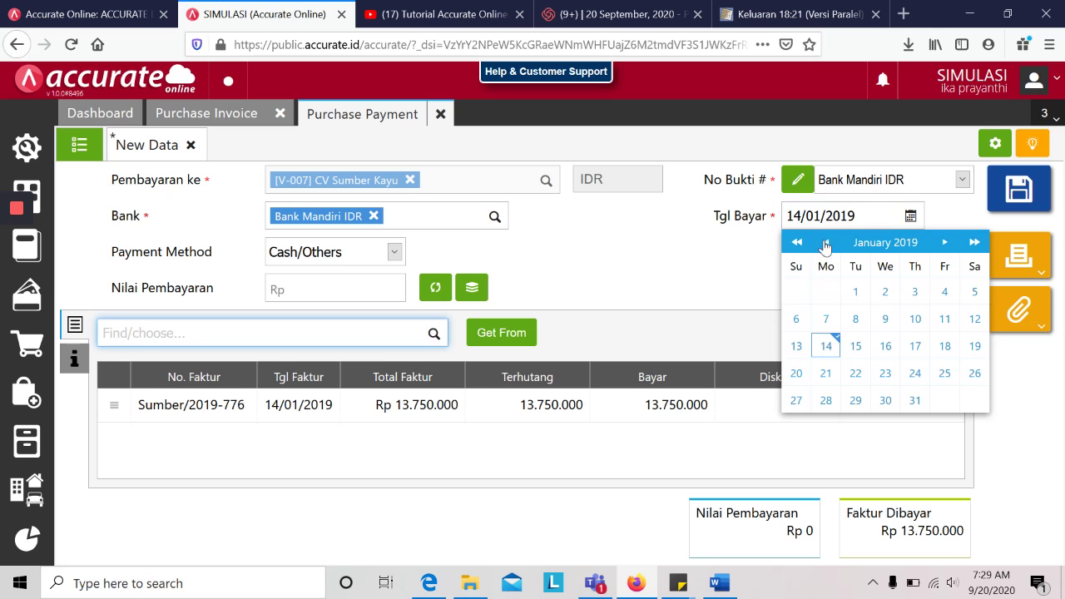
click(826, 353)
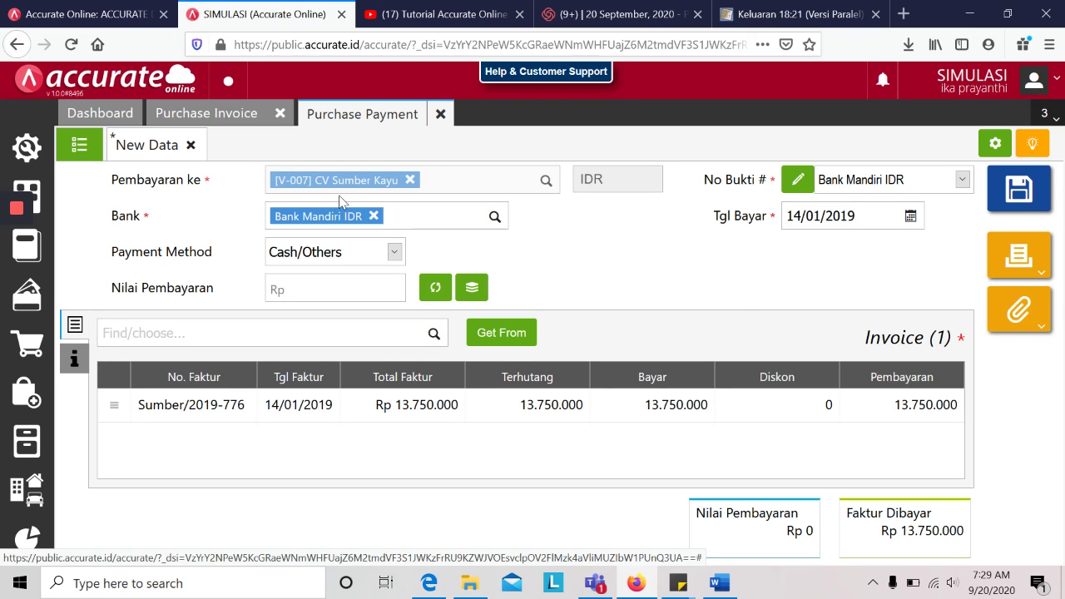
Step: Set the payment method to Bank Transfer and calculate the payment amount from the invoice
click(369, 255)
click(361, 323)
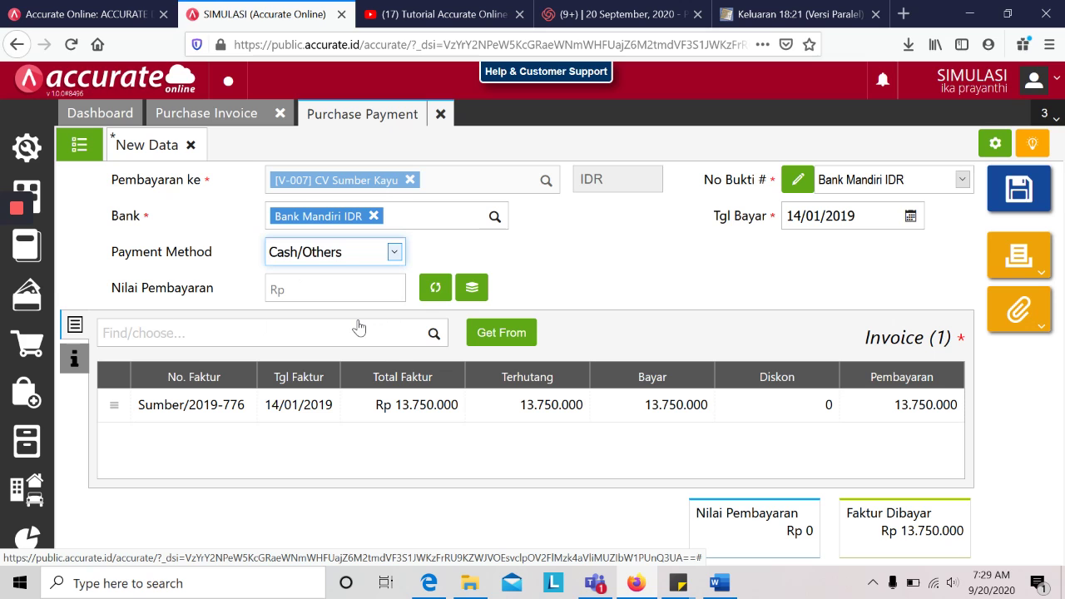
click(435, 302)
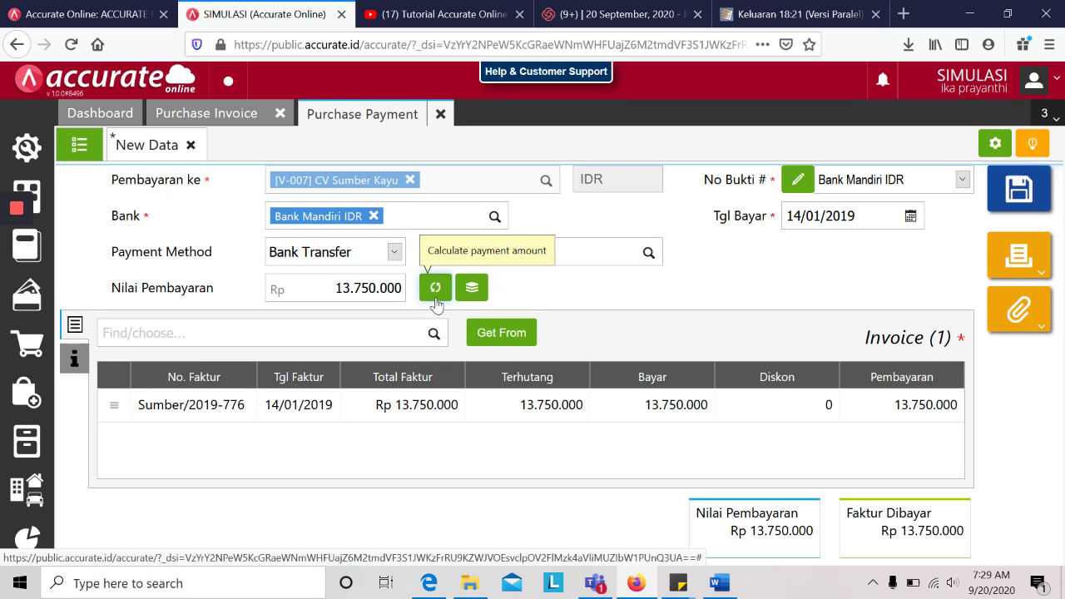
Step: Verify the payment details against the training PDF and save the purchase payment
key(alt+Tab)
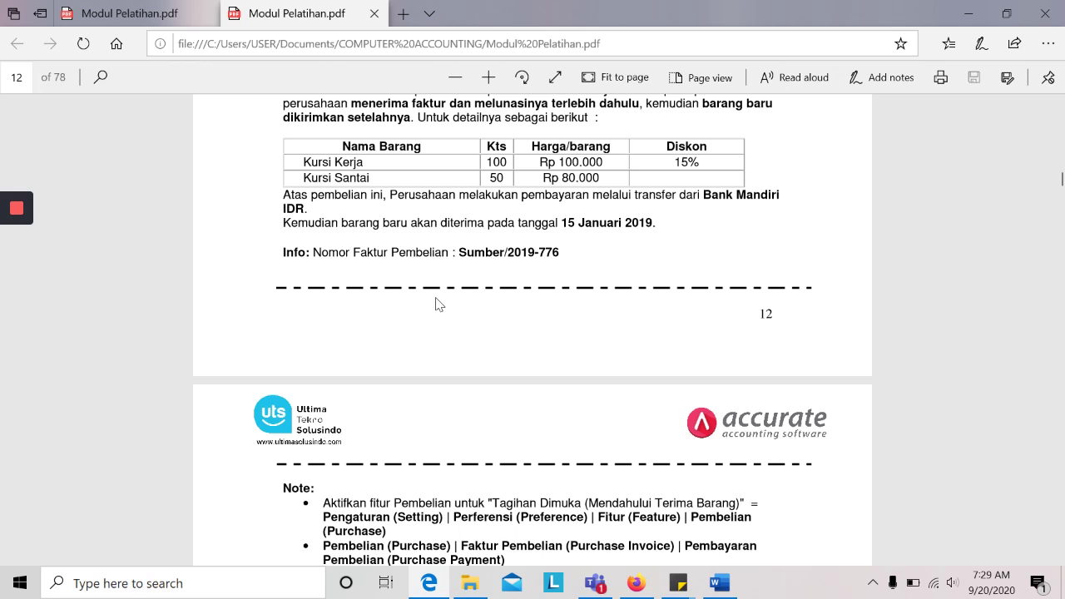
key(alt+Tab)
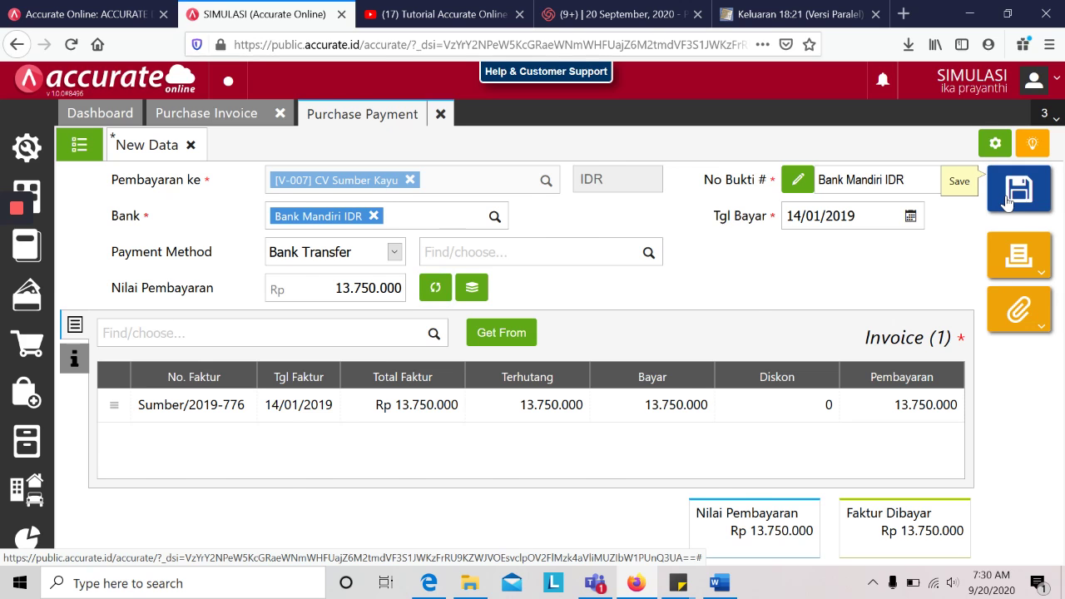
key(alt+Tab)
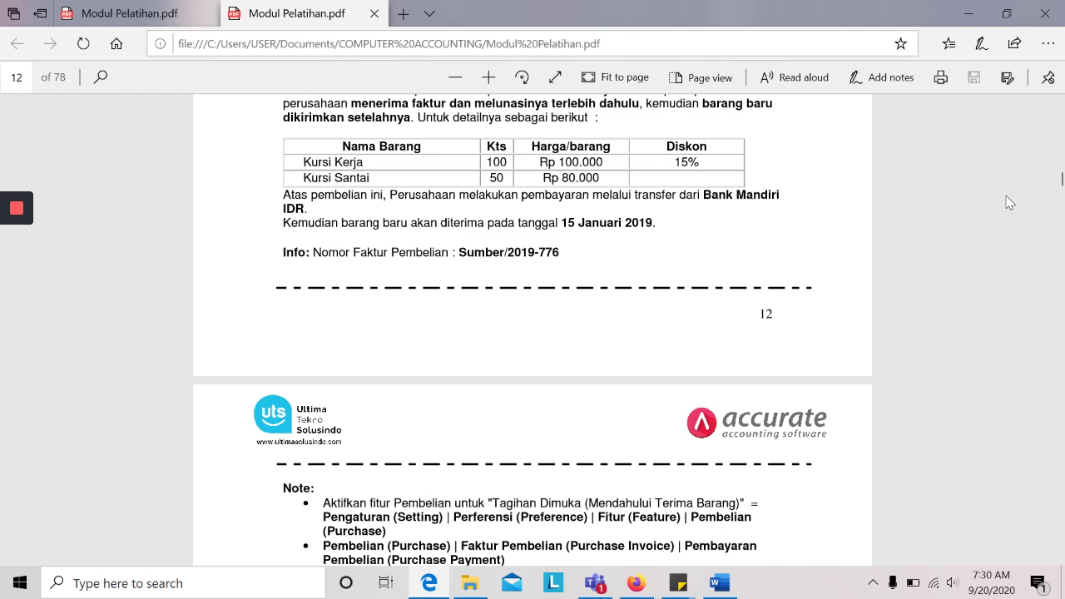
key(alt+Tab)
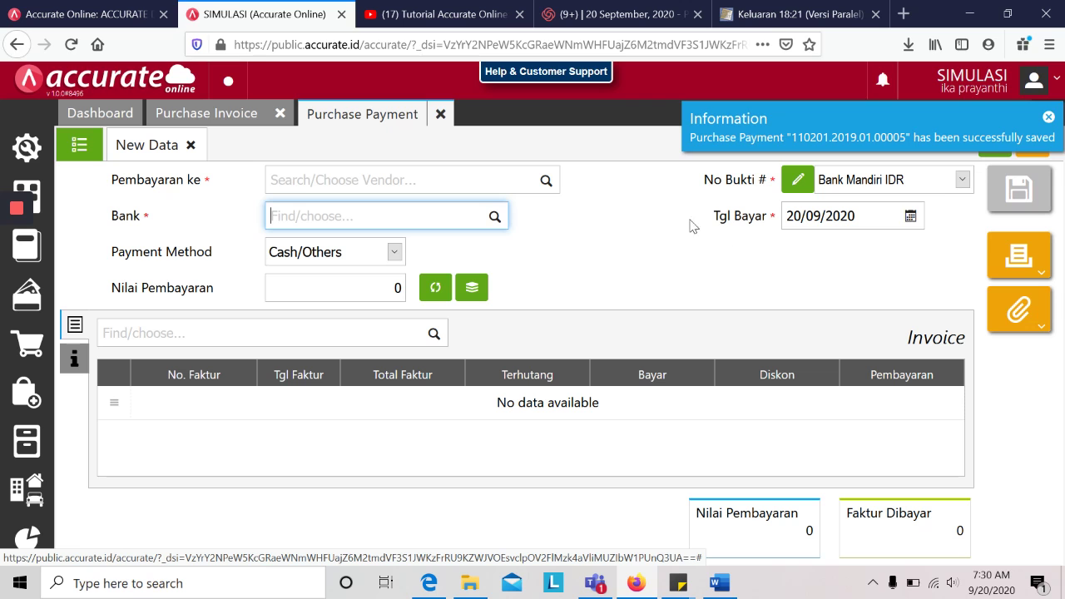
Step: Review the 15 January 2019 goods receipt transaction in the training PDF
key(alt+Tab)
scroll(456, 123, down, 5)
scroll(455, 123, down, 7)
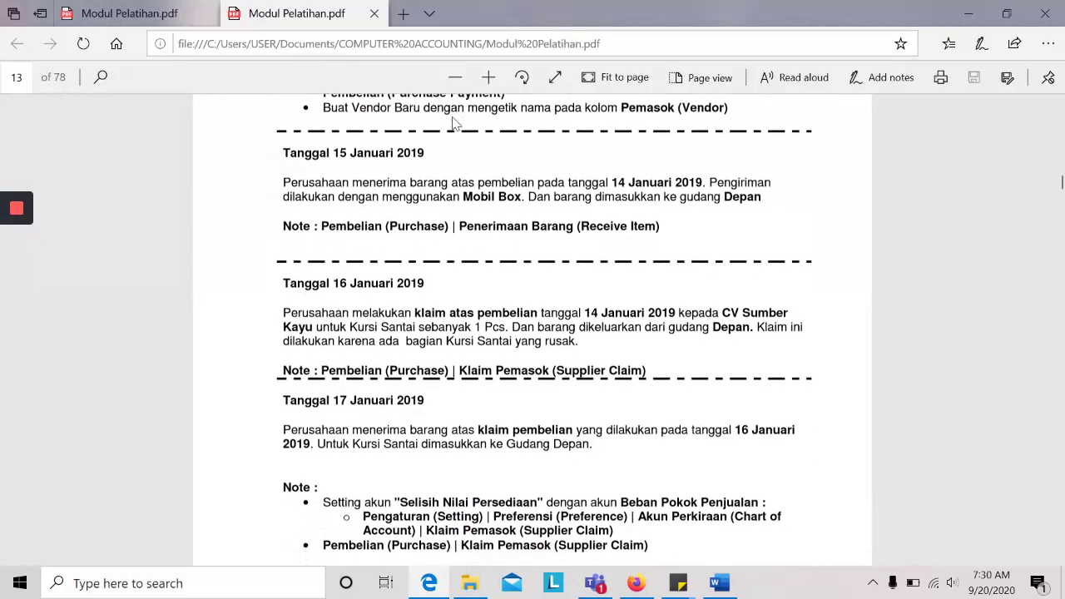
scroll(455, 123, down, 1)
mouse_move(17, 261)
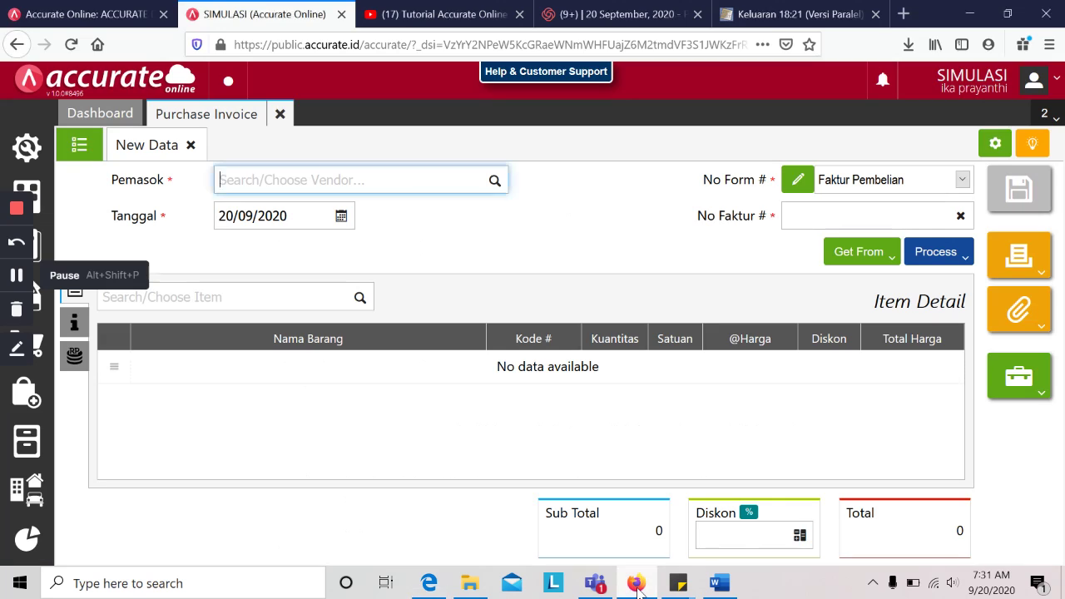
Step: Close the blank purchase invoice form and open a new Receive Item form
click(640, 589)
click(284, 118)
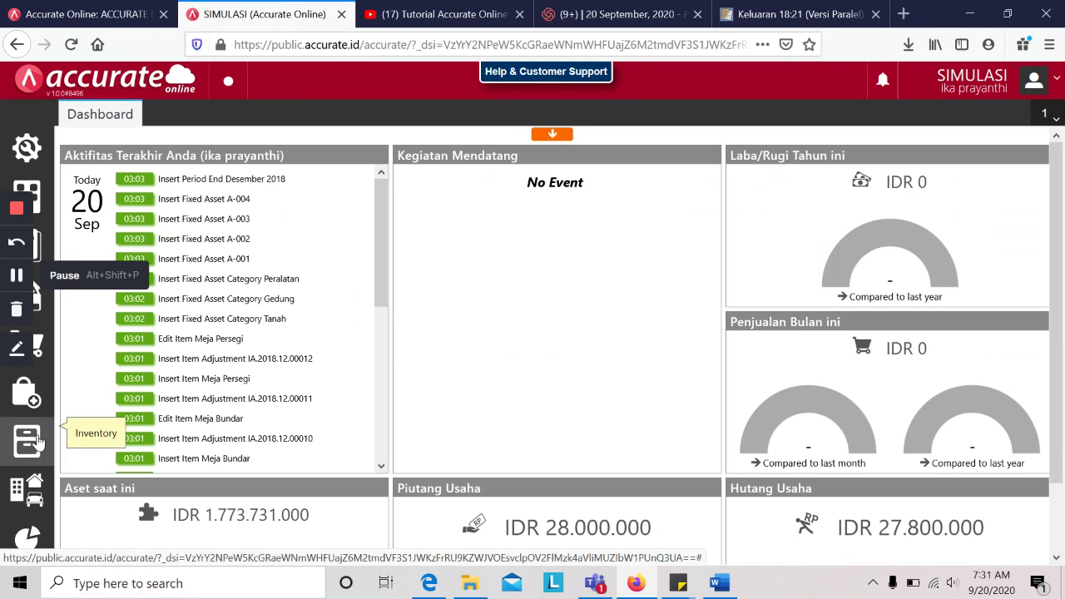
click(38, 441)
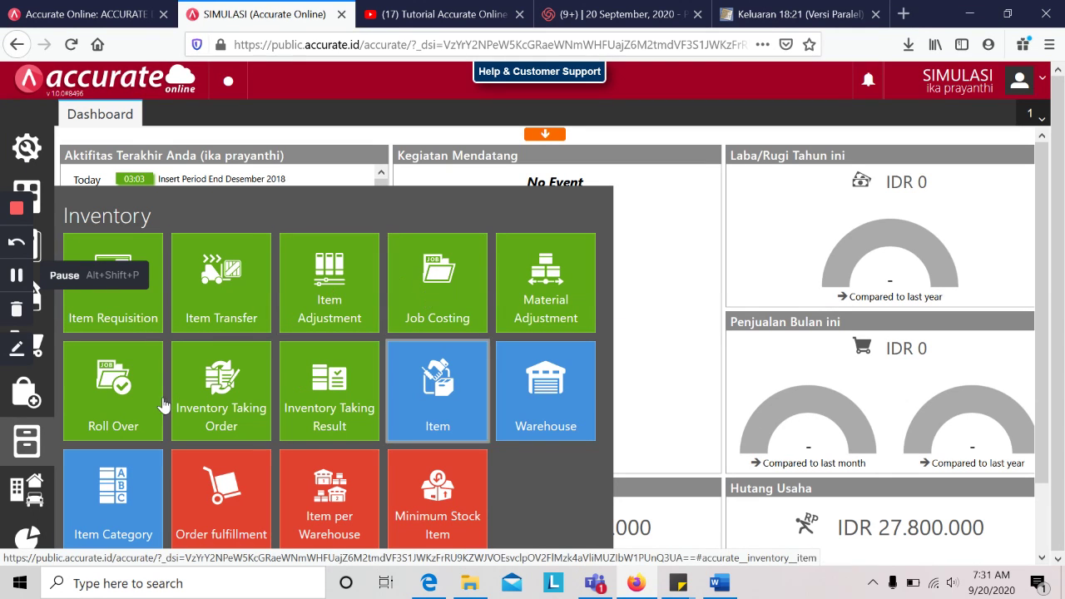
click(35, 387)
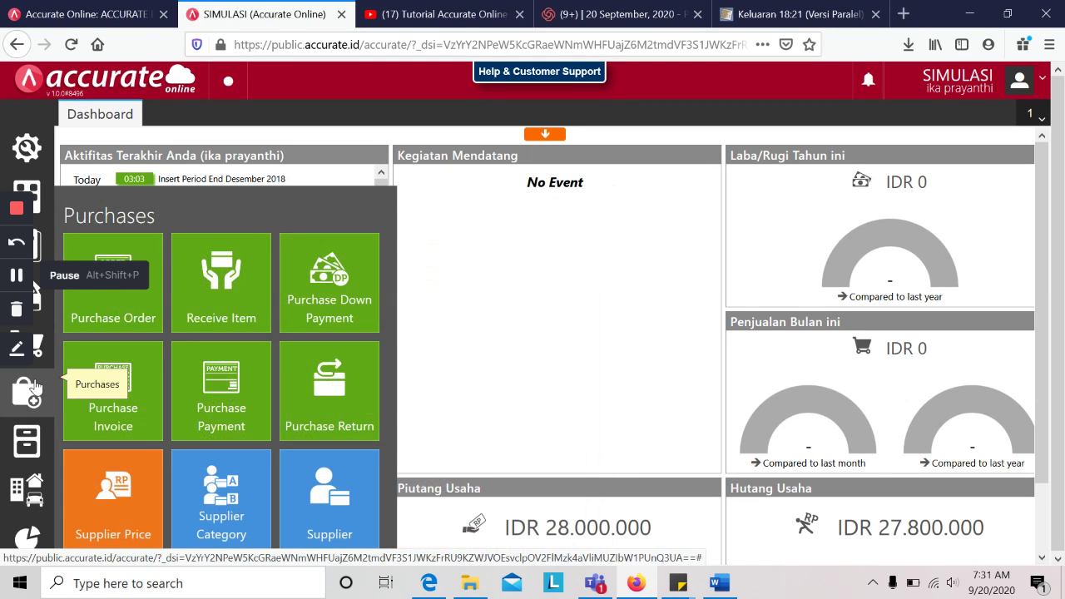
click(232, 282)
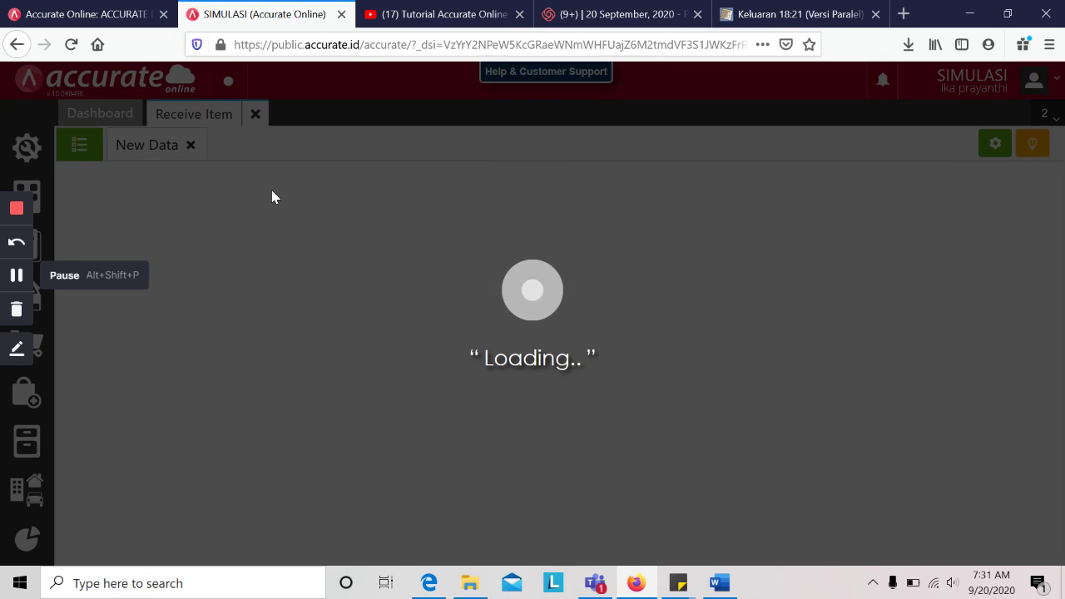
Step: Check the goods receipt details in the training PDF and choose CV Sumber Kayu as the vendor in Terima dari
key(alt+Tab)
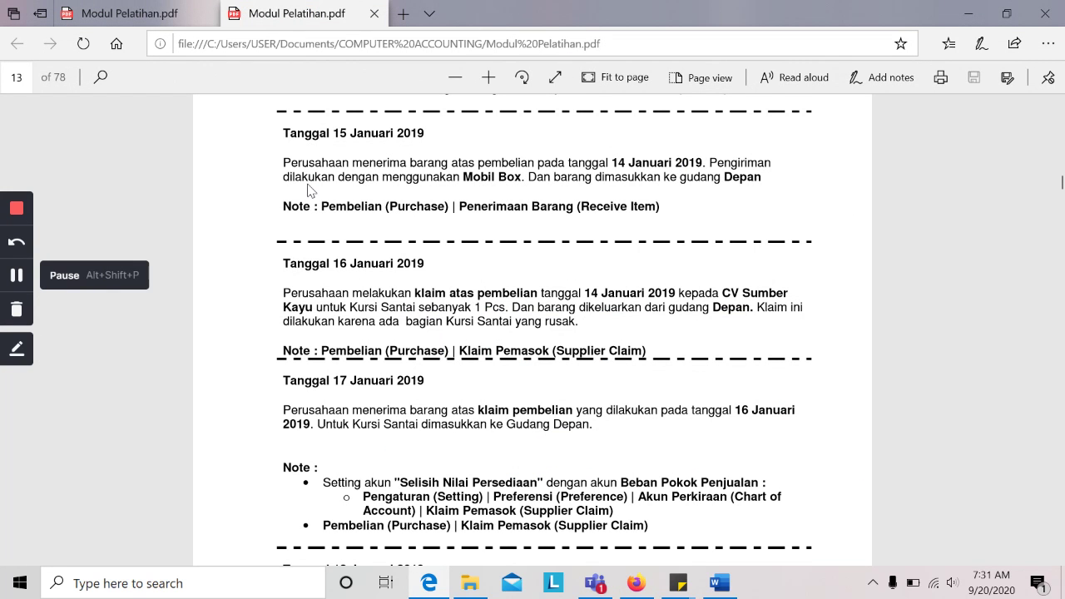
scroll(307, 190, up, 3)
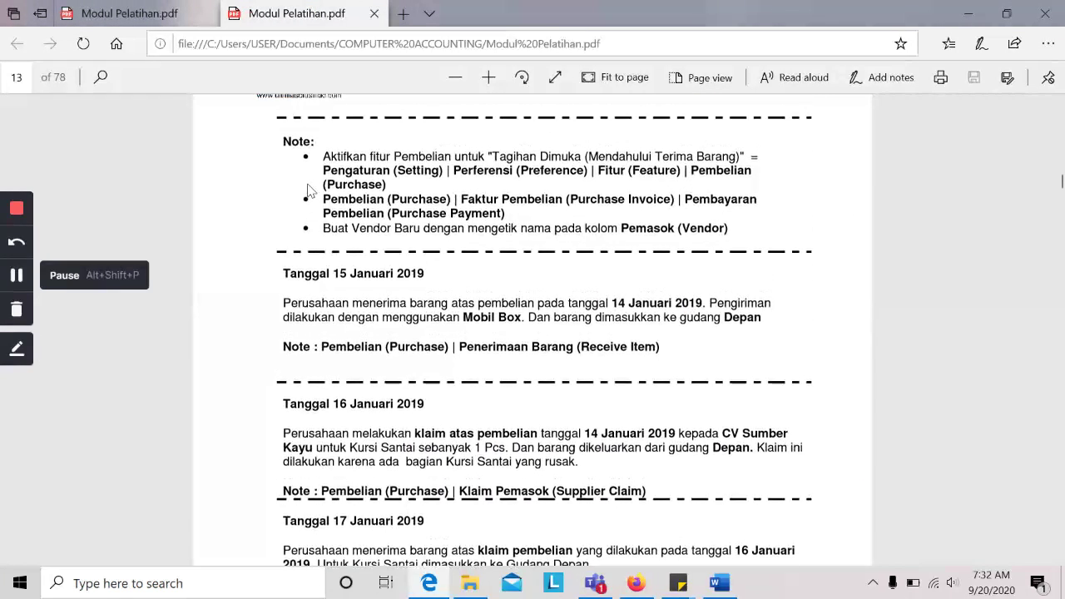
scroll(308, 190, up, 1)
key(alt+Tab)
text(sum)
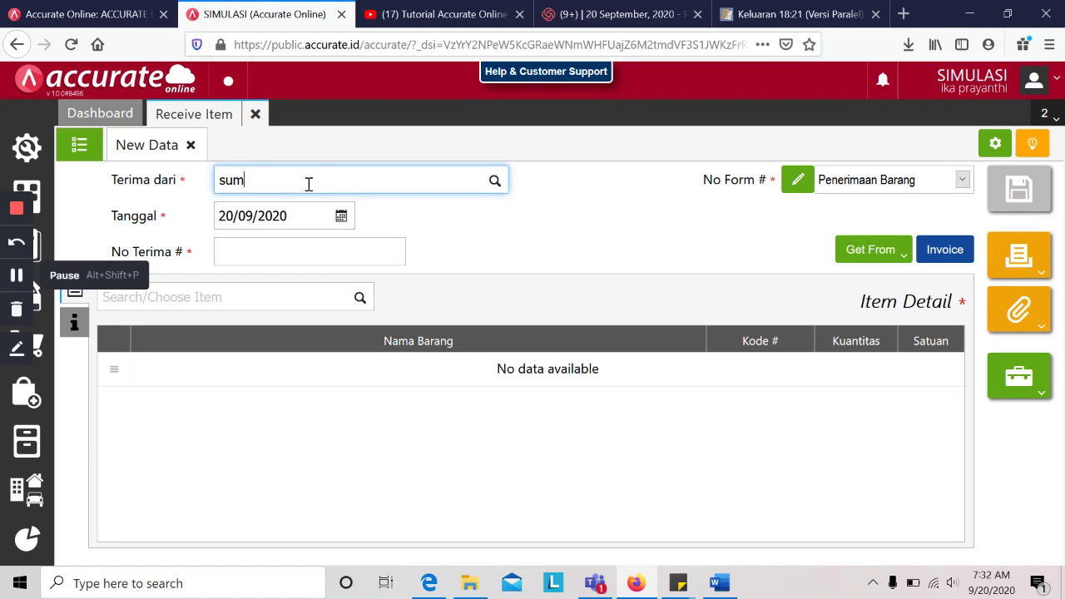
text(ber)
click(305, 215)
Step: Check the receipt date in the training PDF and set the item receipt's Tanggal to 15/01/2019
click(273, 216)
key(alt+Tab)
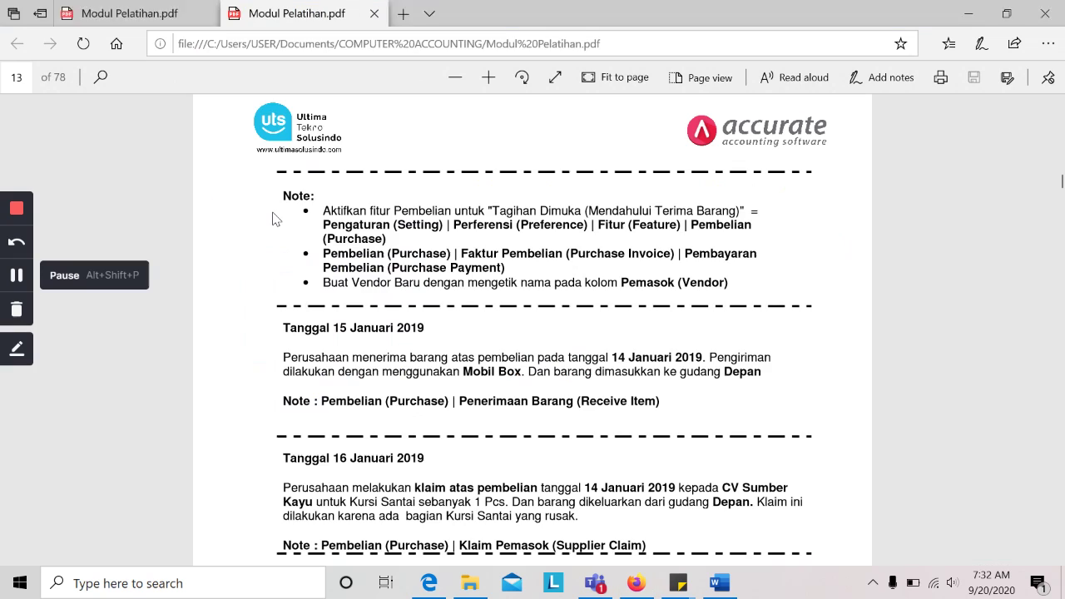
key(alt+Tab)
text(5)
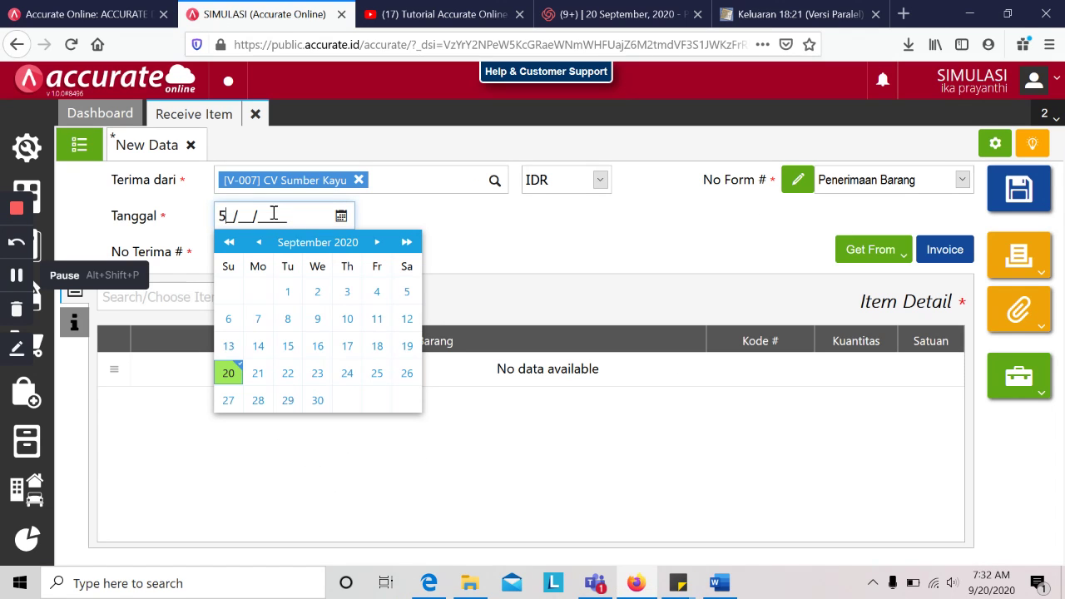
text(012018)
key(Tab)
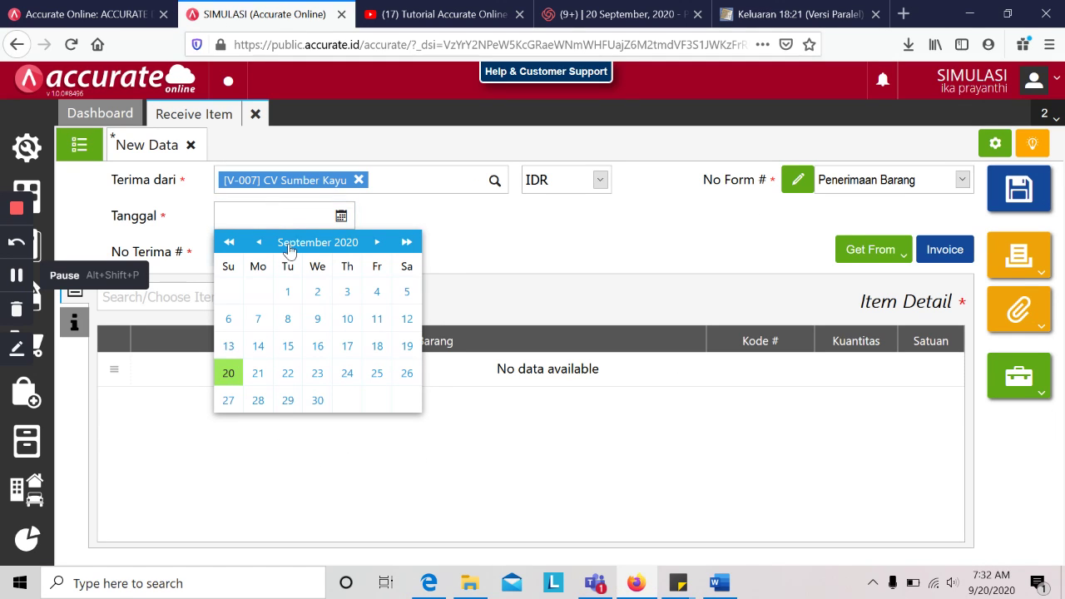
click(295, 213)
key(alt+Tab)
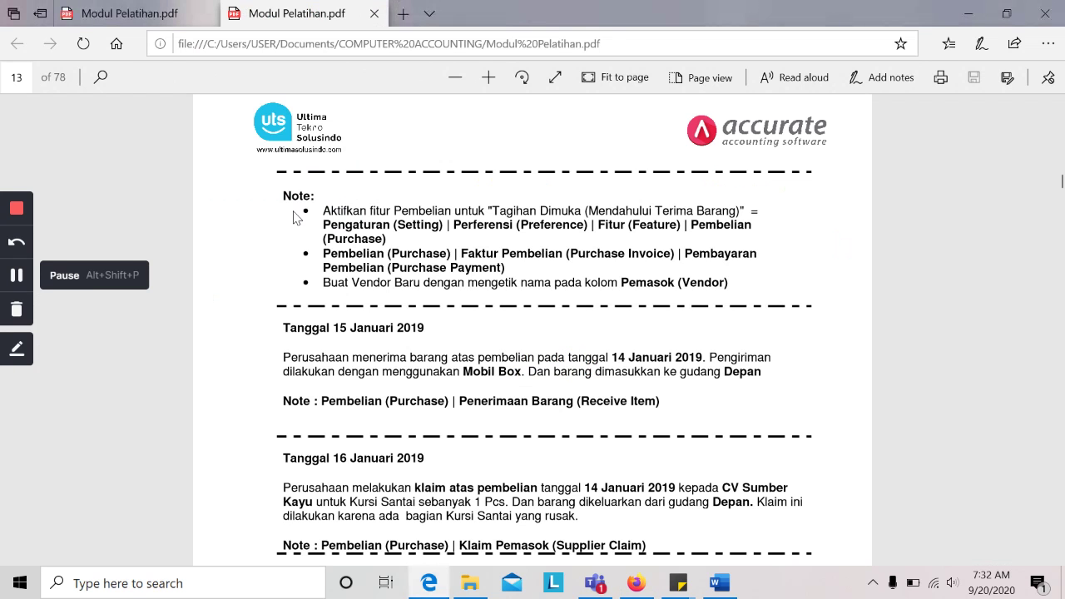
key(alt+Tab)
text(1)
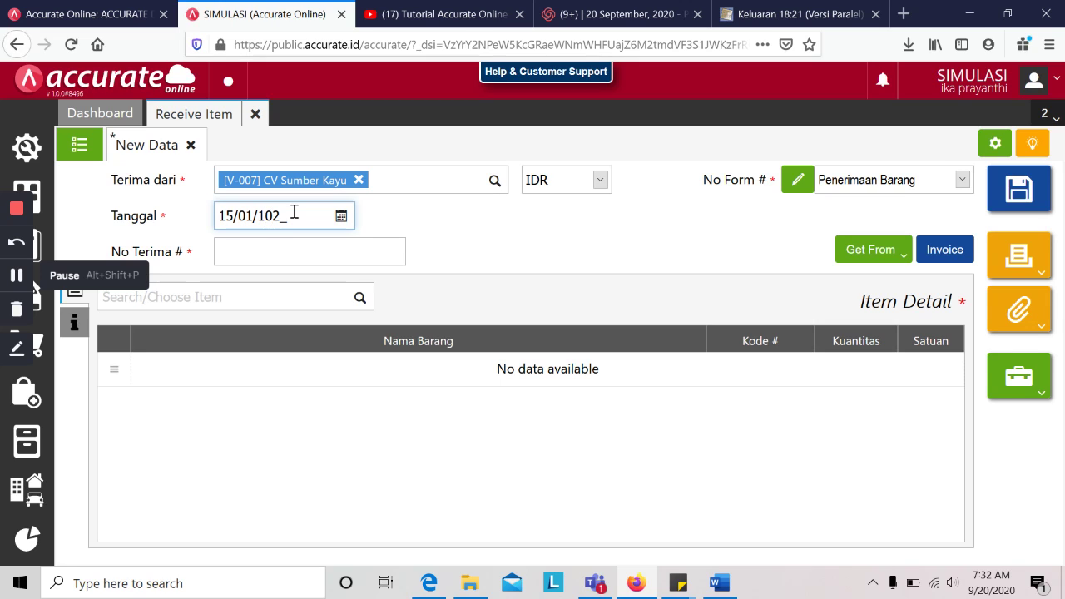
key(BackSpace)
key(BackSpace)
key(BackSpace)
text(19)
Step: Check the training PDF for a receipt number and set the item receipt's No Terima to R001
click(283, 260)
key(alt+Tab)
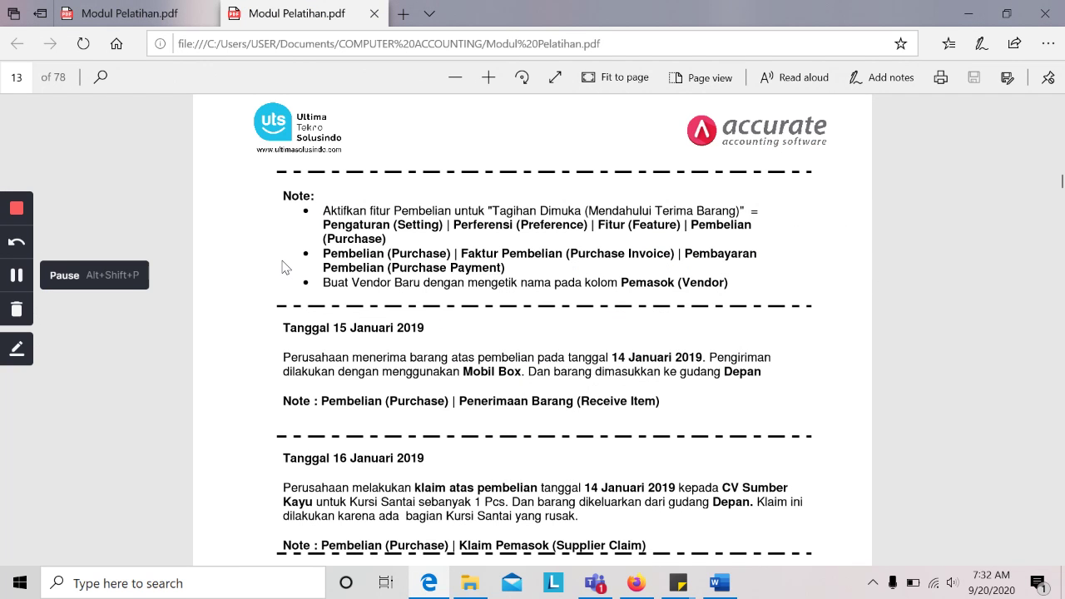
key(alt+Tab)
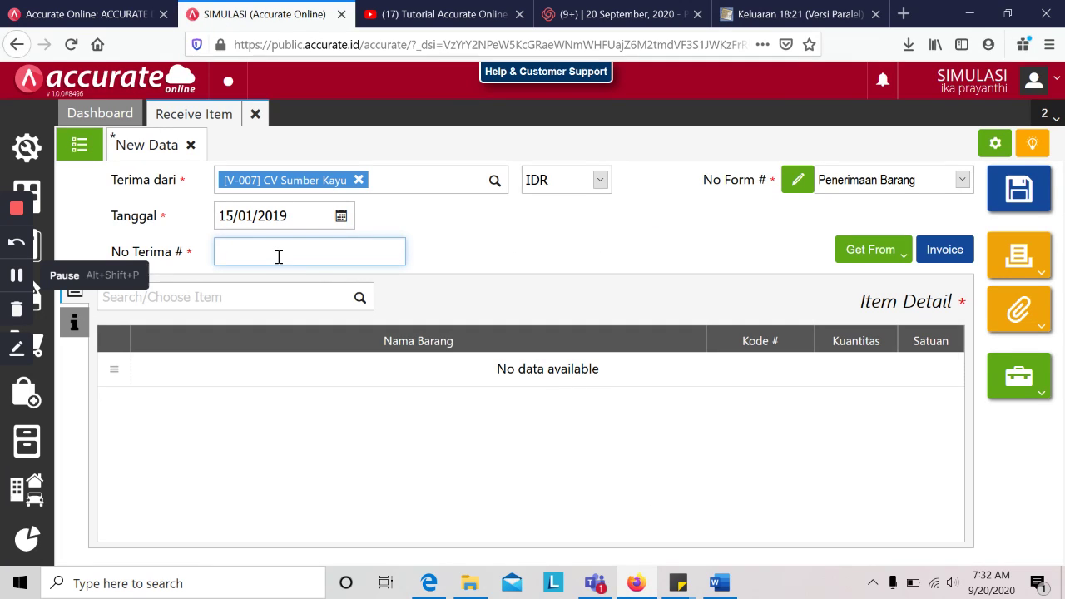
text(r)
key(BackSpace)
text(R001)
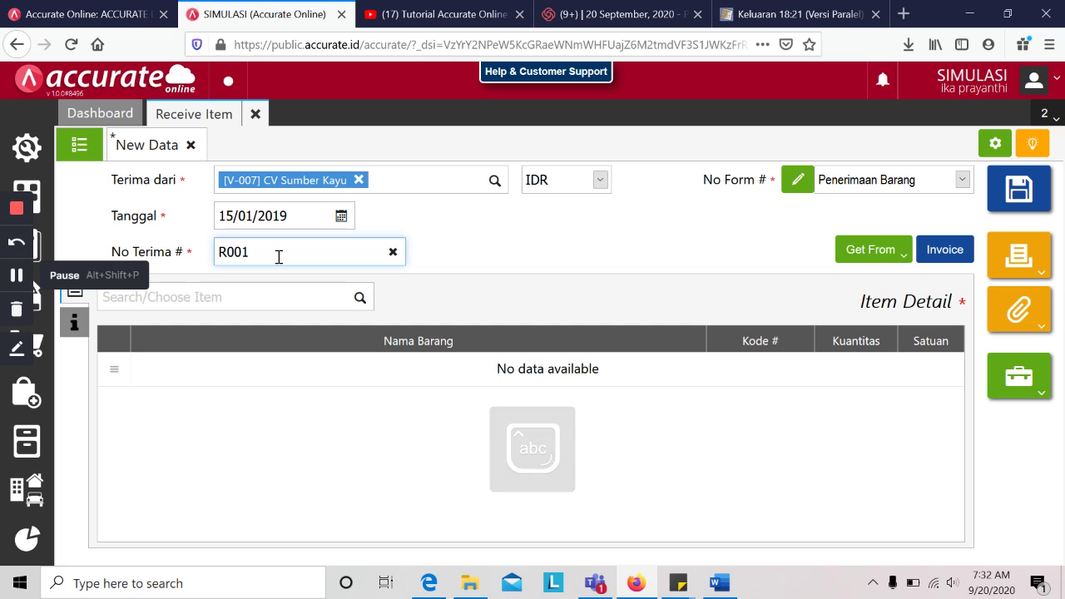
Step: Try to copy the items from the vendor's Reverse Invoice, and close the item receipt without saving
click(899, 254)
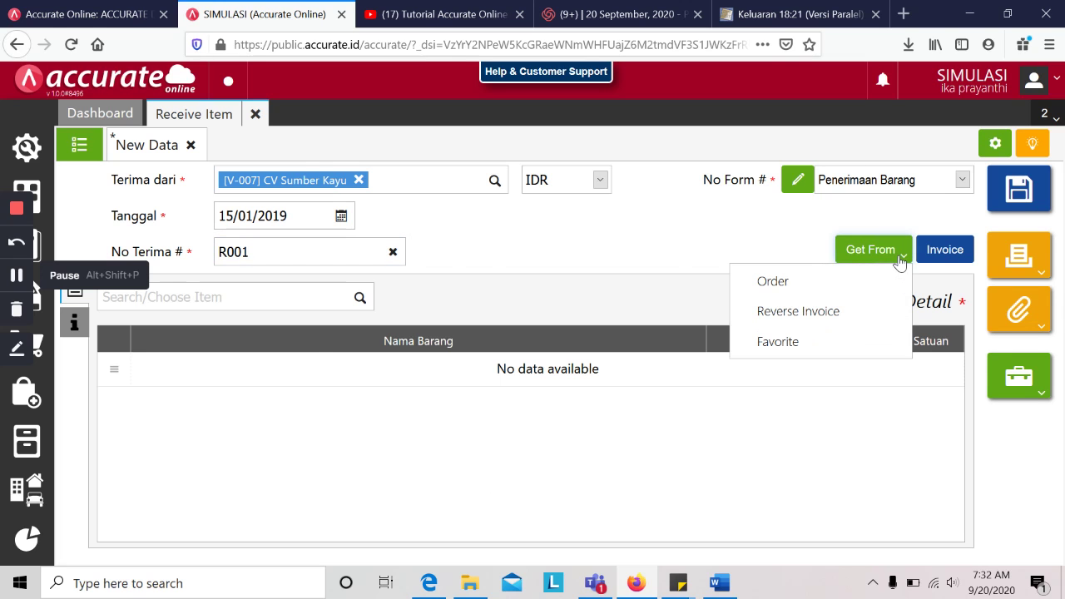
key(alt+Tab)
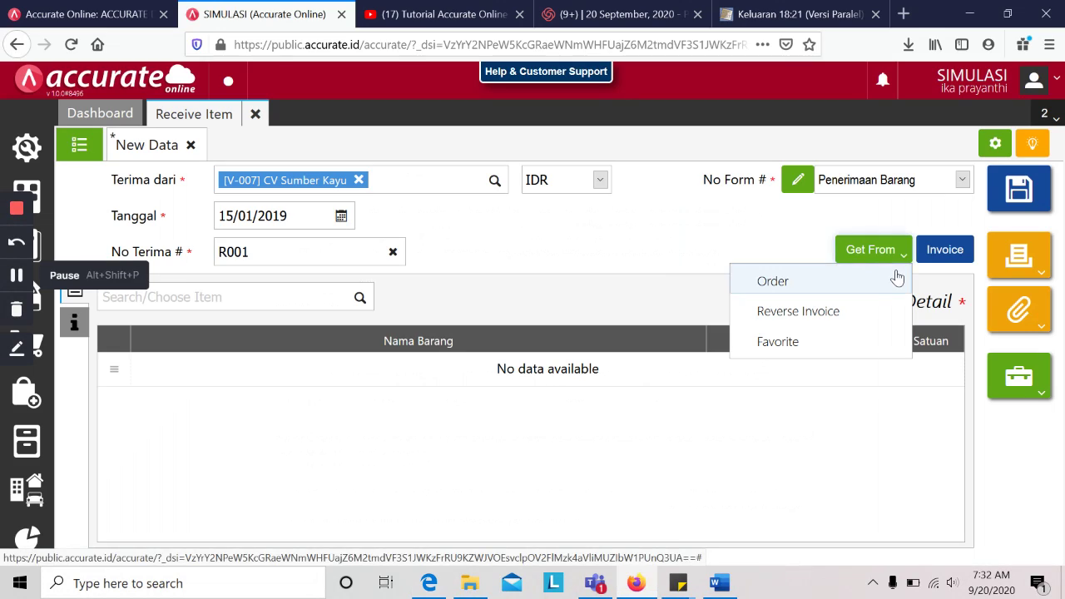
click(856, 316)
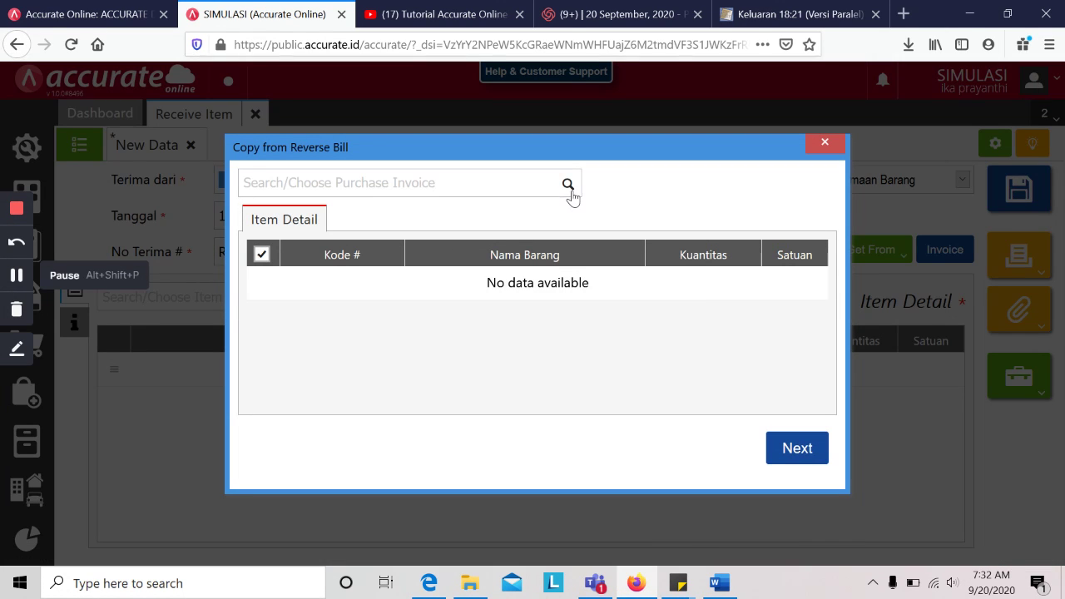
click(569, 185)
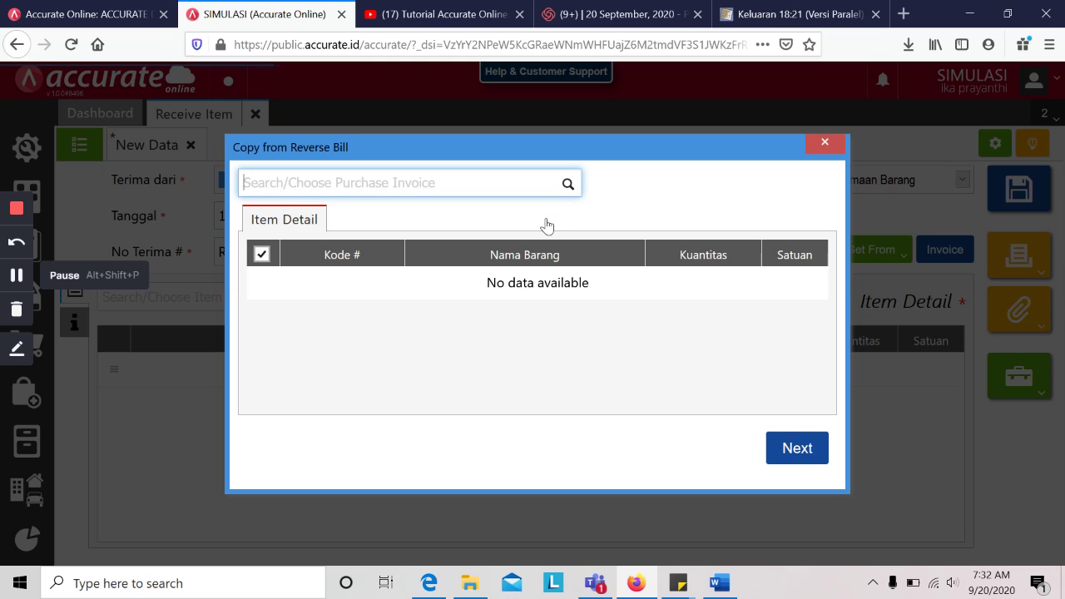
click(569, 184)
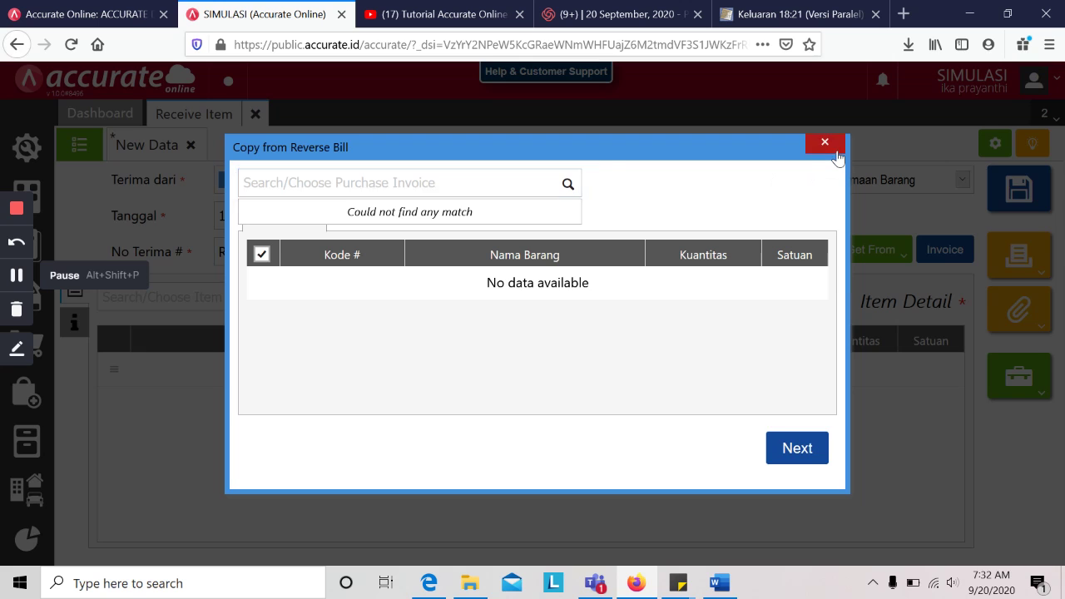
click(825, 143)
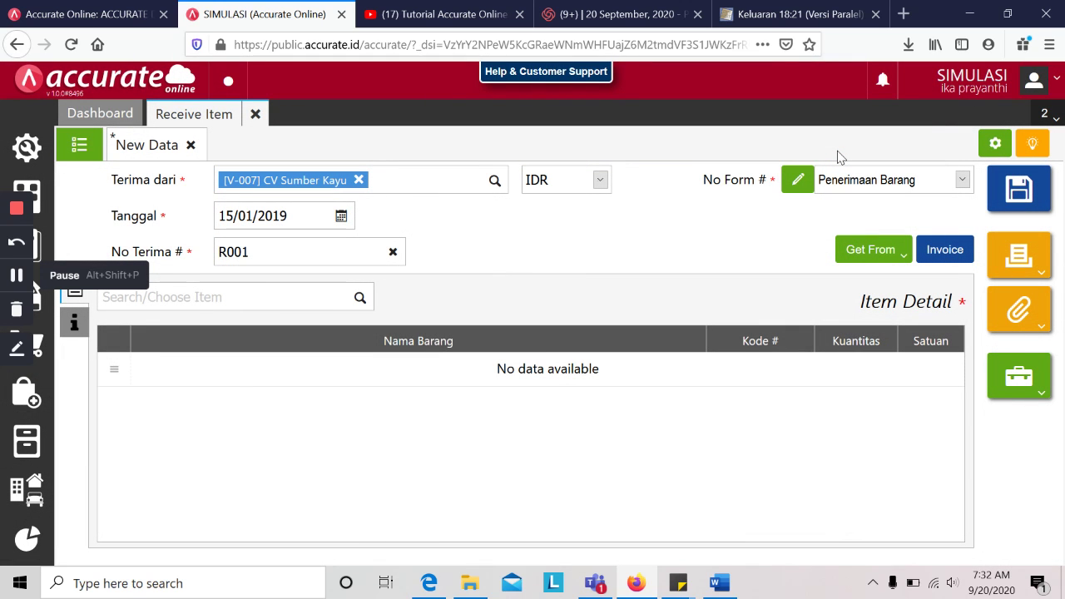
click(256, 114)
click(654, 371)
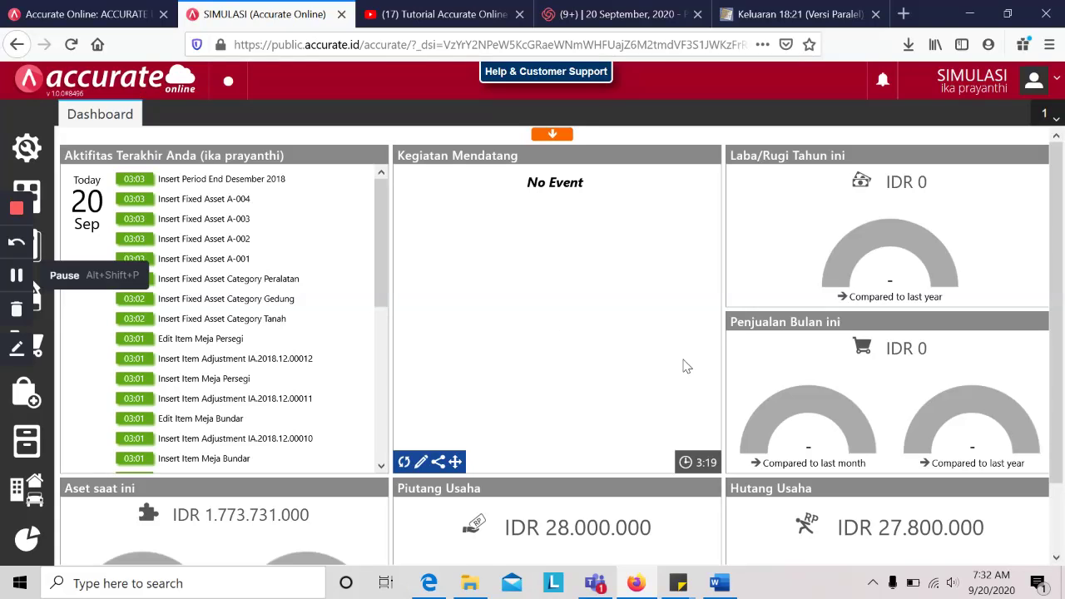
Step: Open the Purchase Invoice form and review the 14 January 2019 CV Sumber Kayu purchase in the training PDF
click(37, 407)
click(129, 403)
key(alt+Tab)
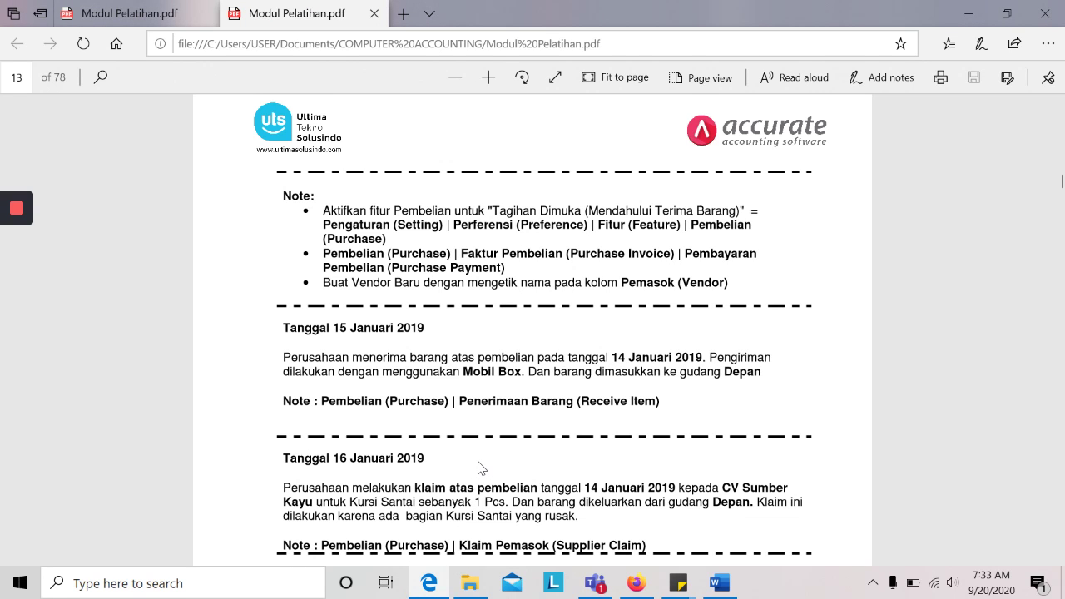
scroll(478, 468, up, 3)
scroll(479, 467, up, 2)
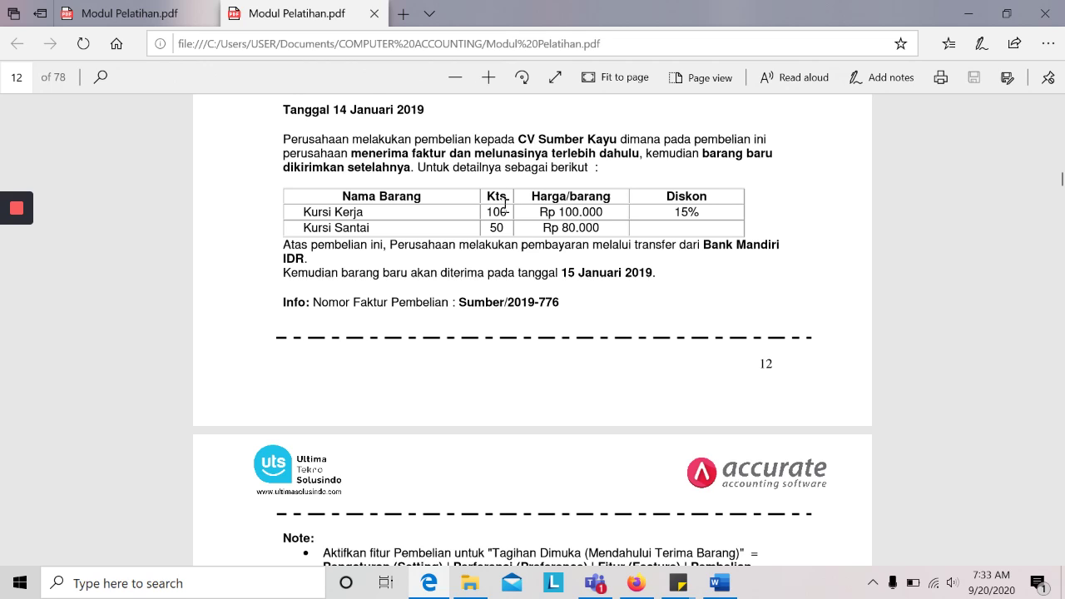
Step: Close the blank Purchase Invoice form and recheck the 14 January 2019 purchase in the training PDF
click(650, 584)
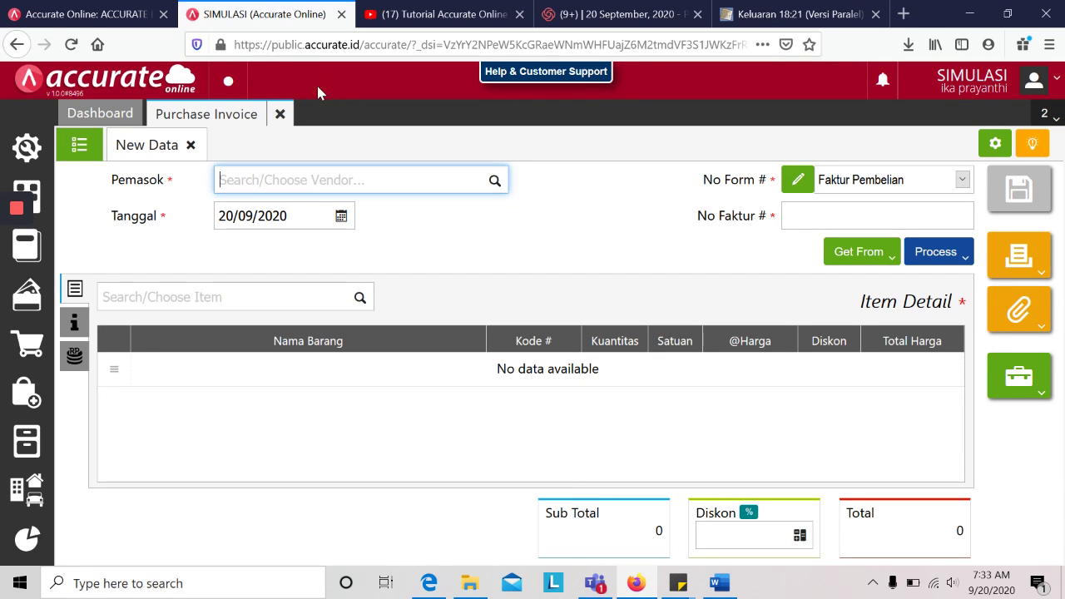
click(282, 119)
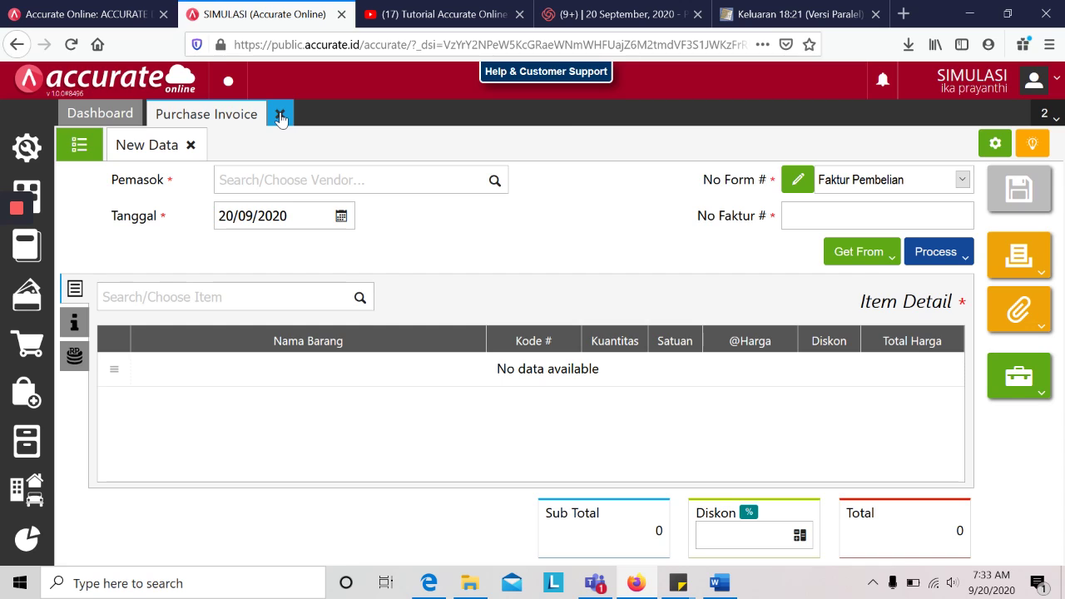
click(282, 119)
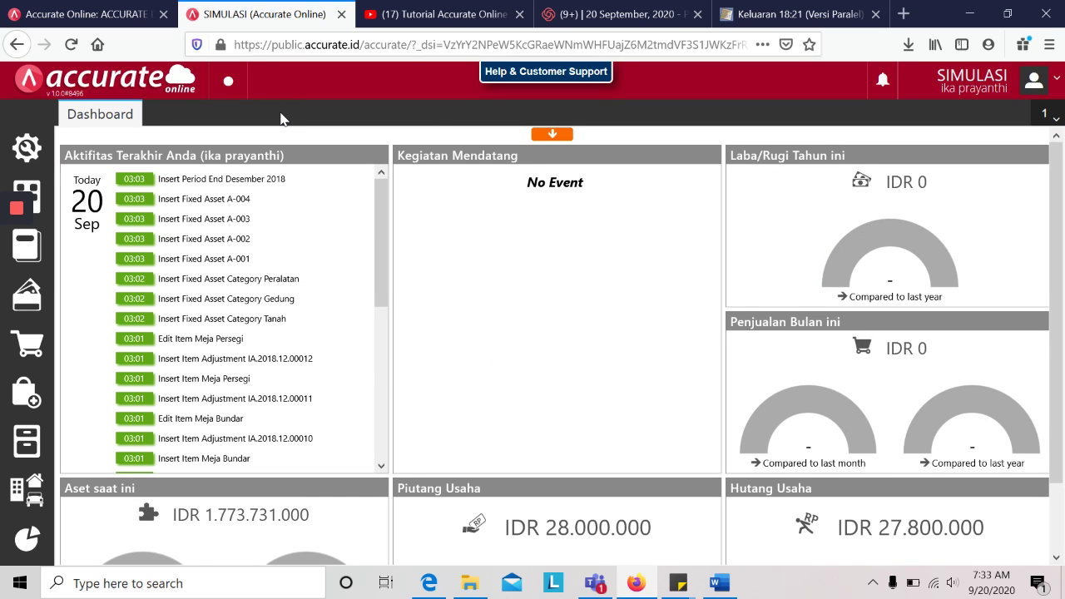
click(634, 585)
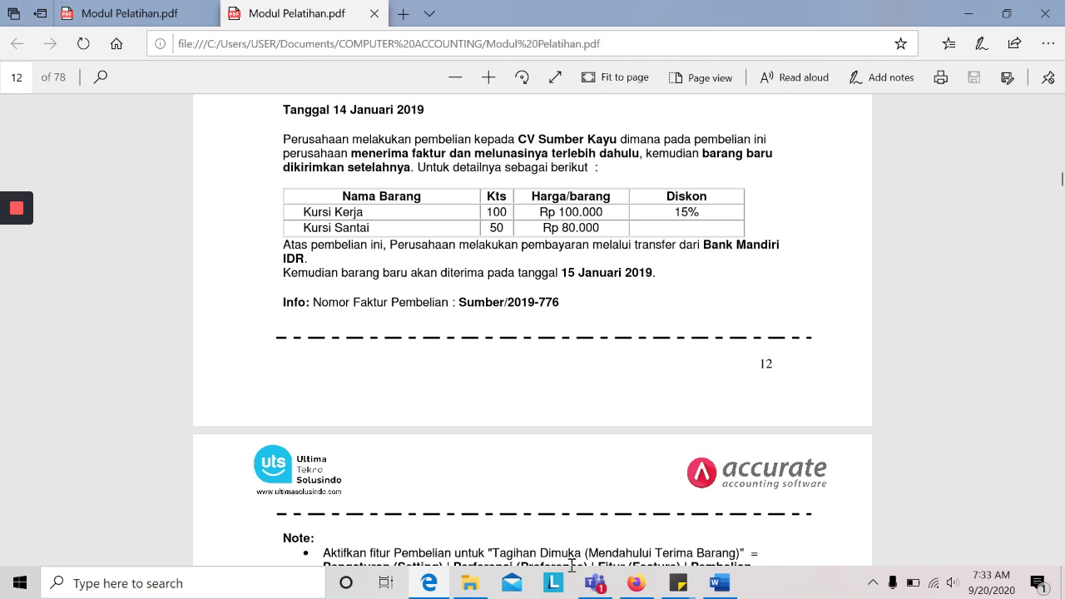
click(635, 584)
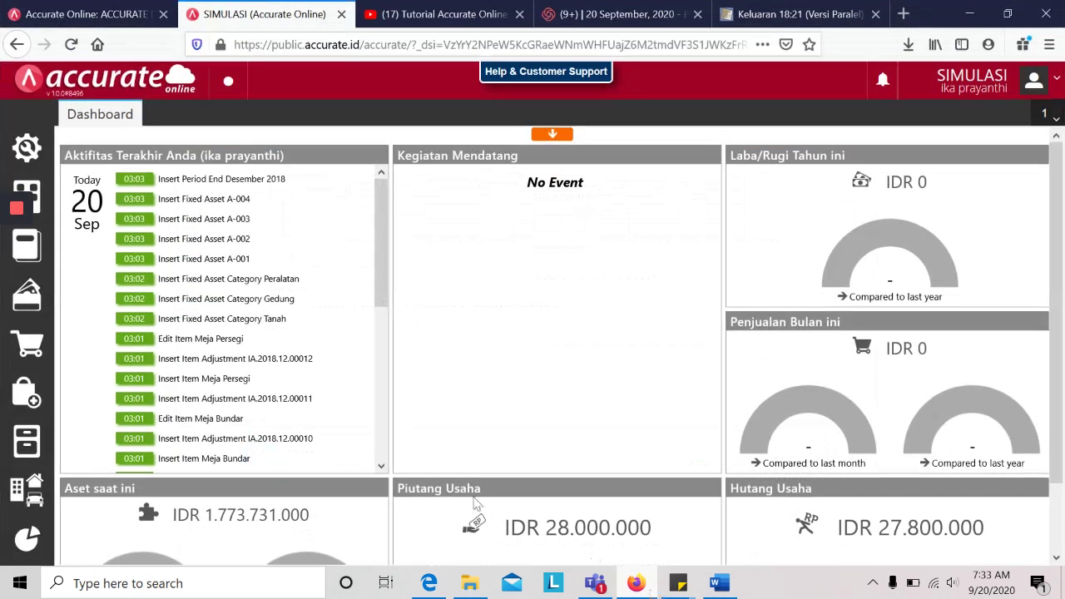
Step: Delete the 14 January 2019 Bank Mandiri IDR purchase payment to CV Sumber Kayu and close the purchase payments
click(27, 387)
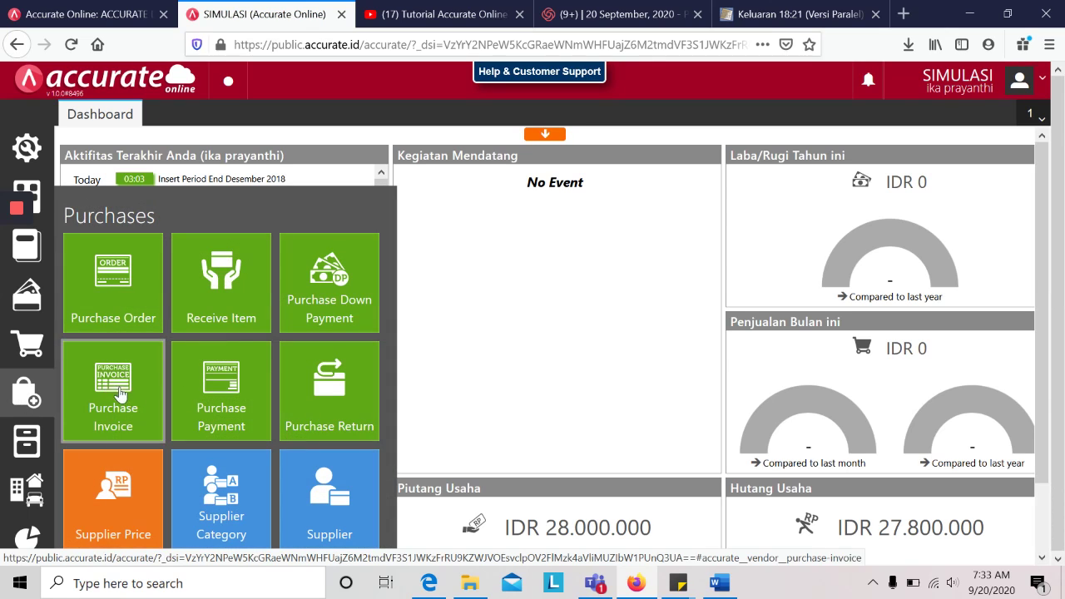
click(200, 393)
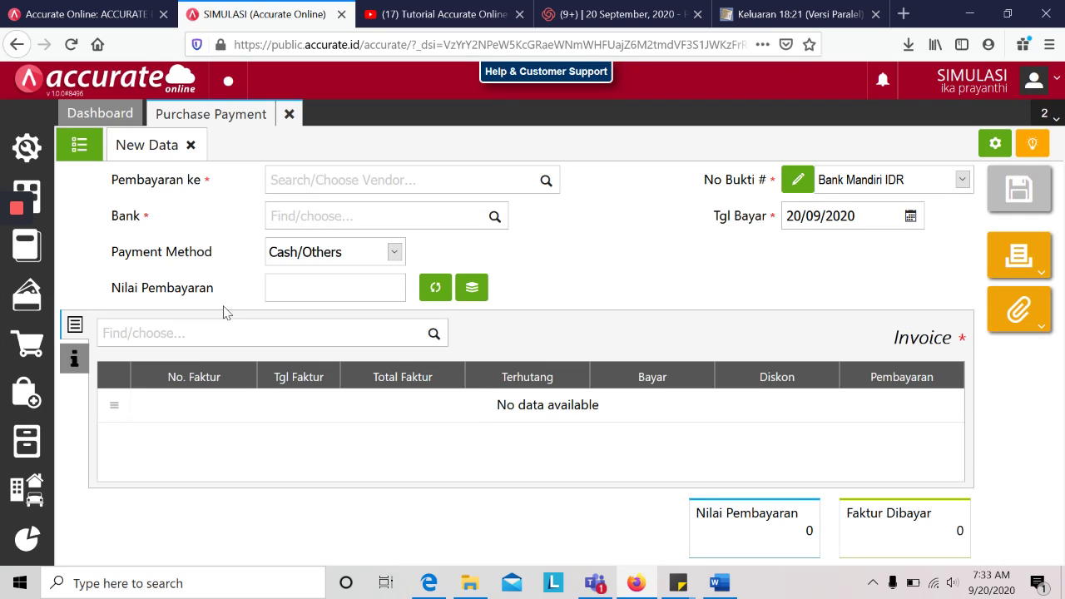
click(80, 147)
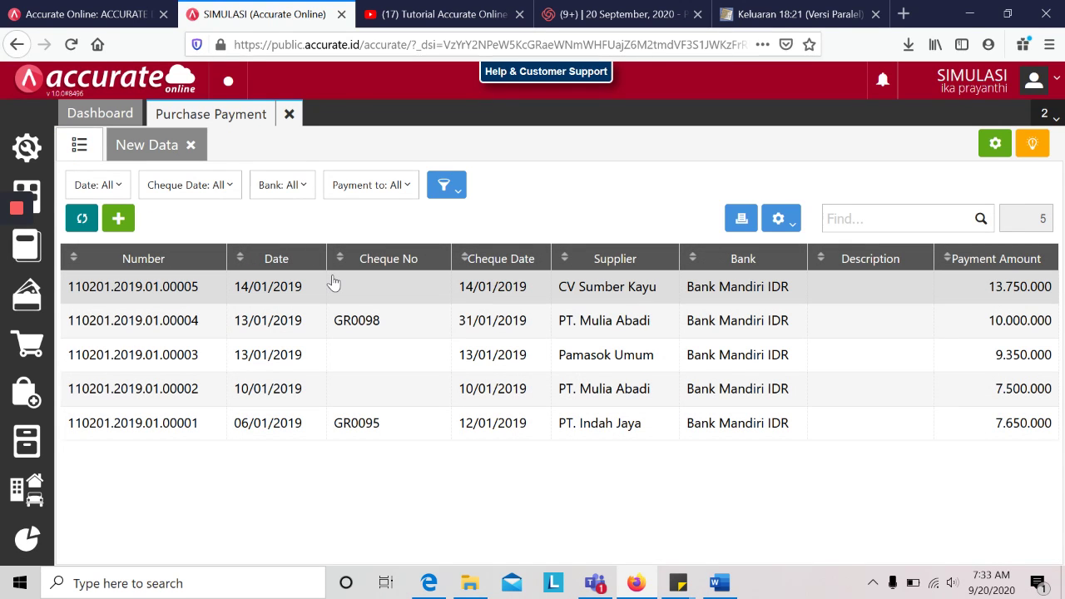
click(333, 283)
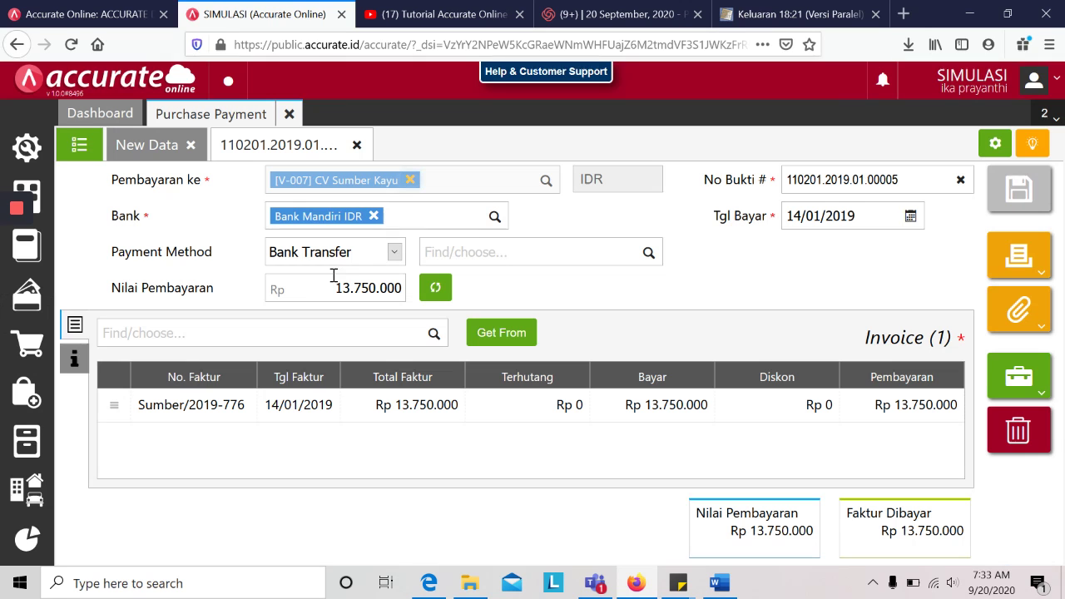
click(1019, 440)
click(661, 354)
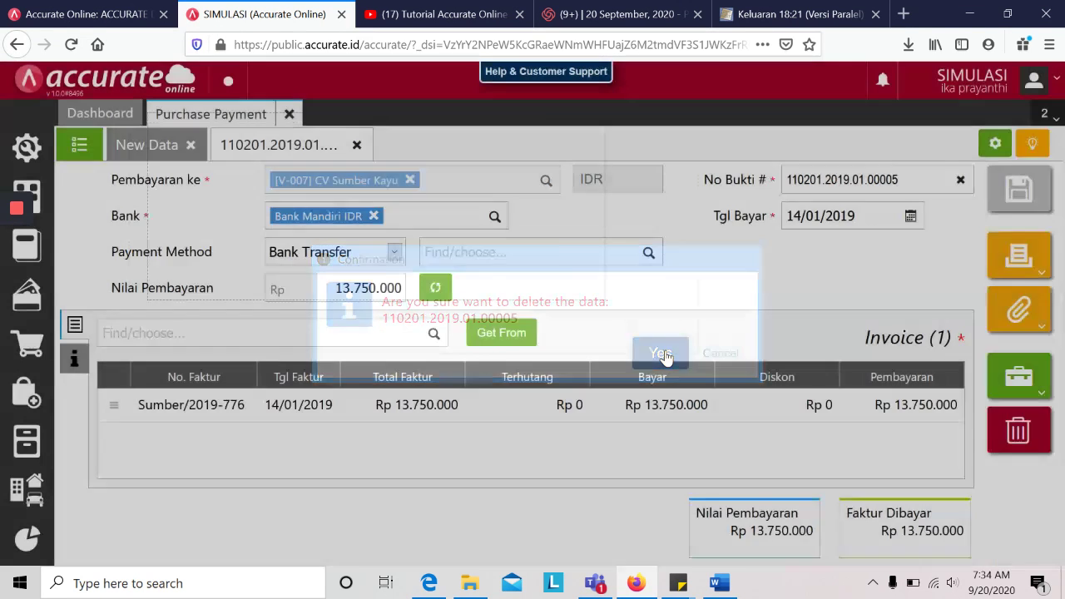
click(297, 123)
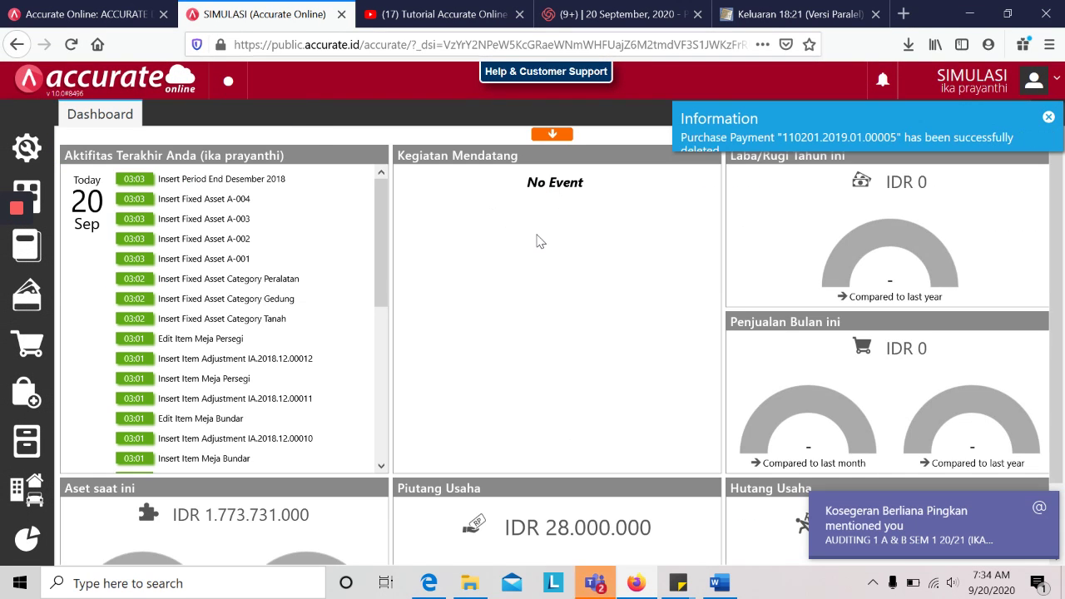
Step: Open the saved CV Sumber Kayu invoice Sumber/2019-776, examine its additional info for the Reverse Invoice setting, and close it
click(25, 388)
click(133, 407)
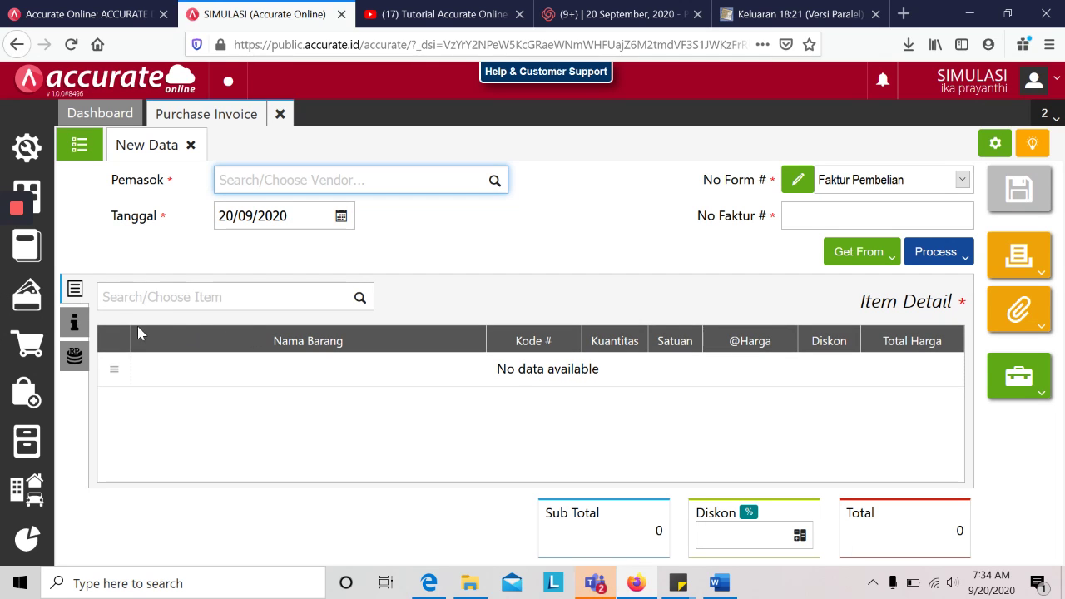
click(74, 323)
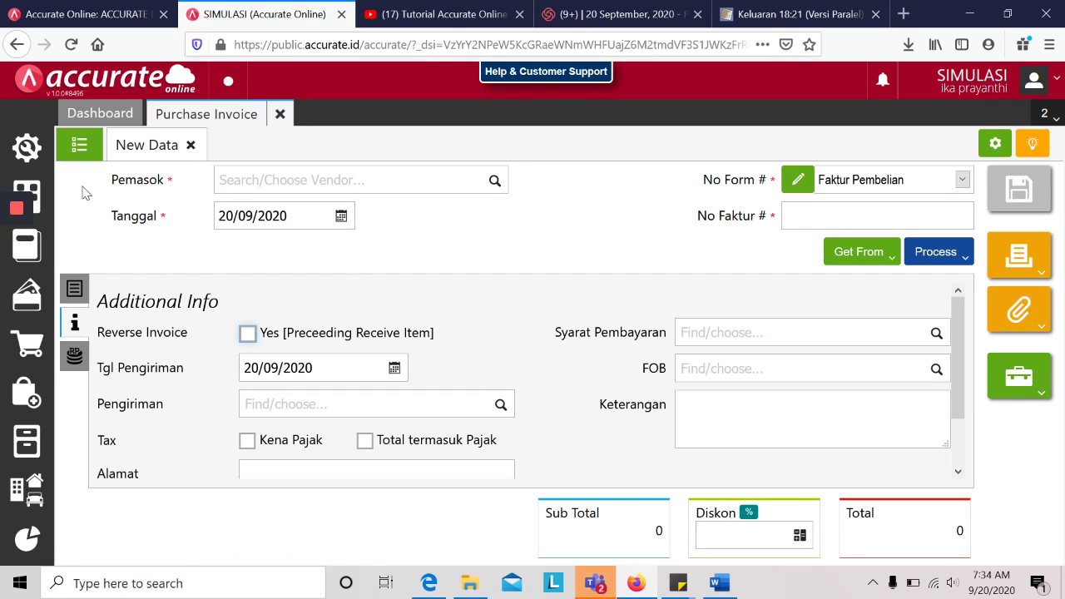
click(79, 145)
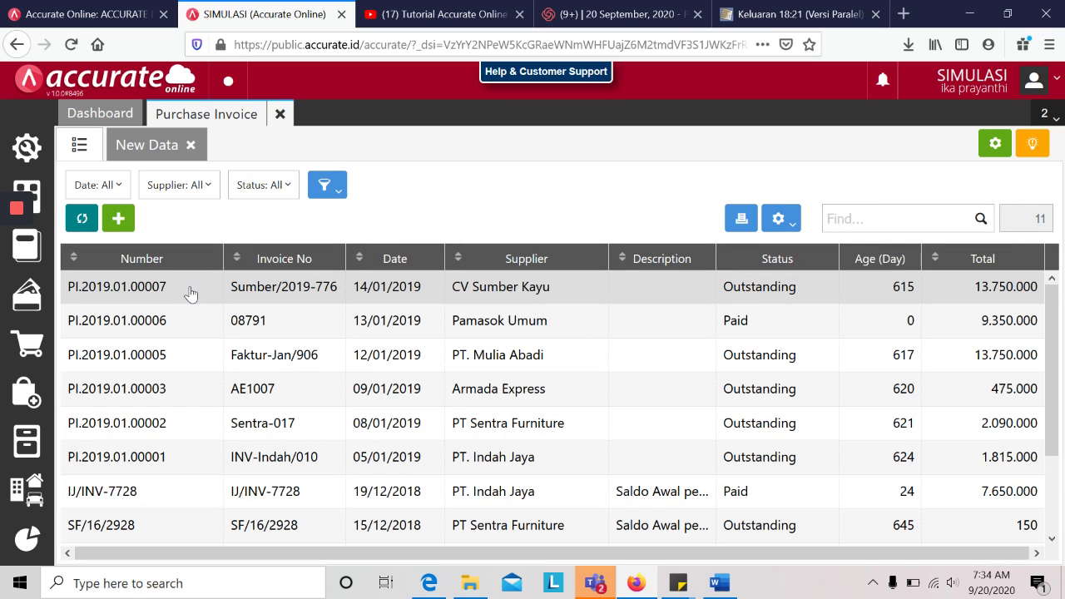
click(190, 286)
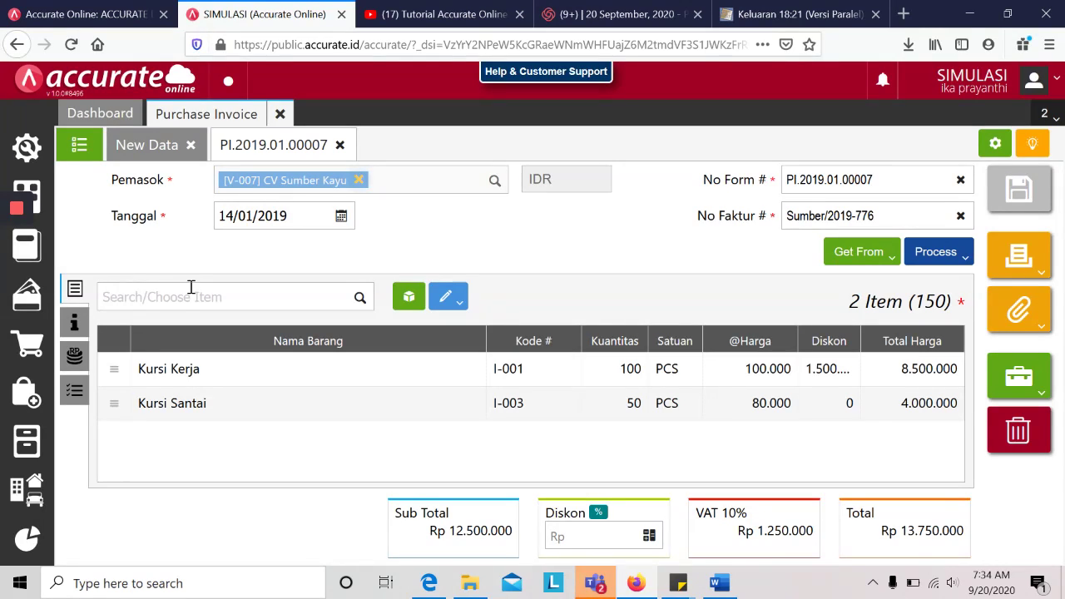
click(79, 328)
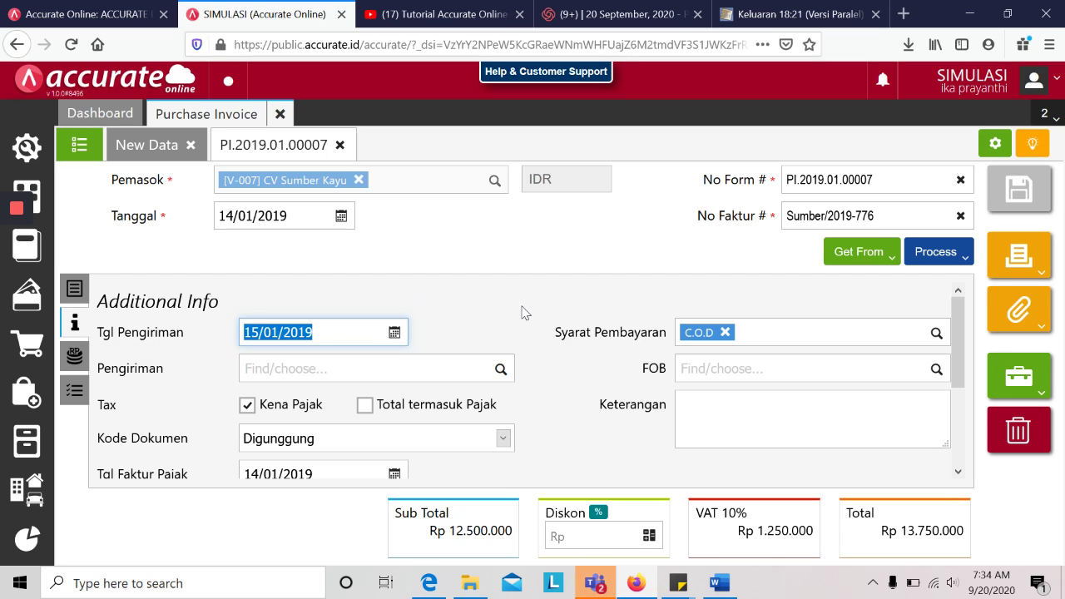
drag(957, 366, 958, 310)
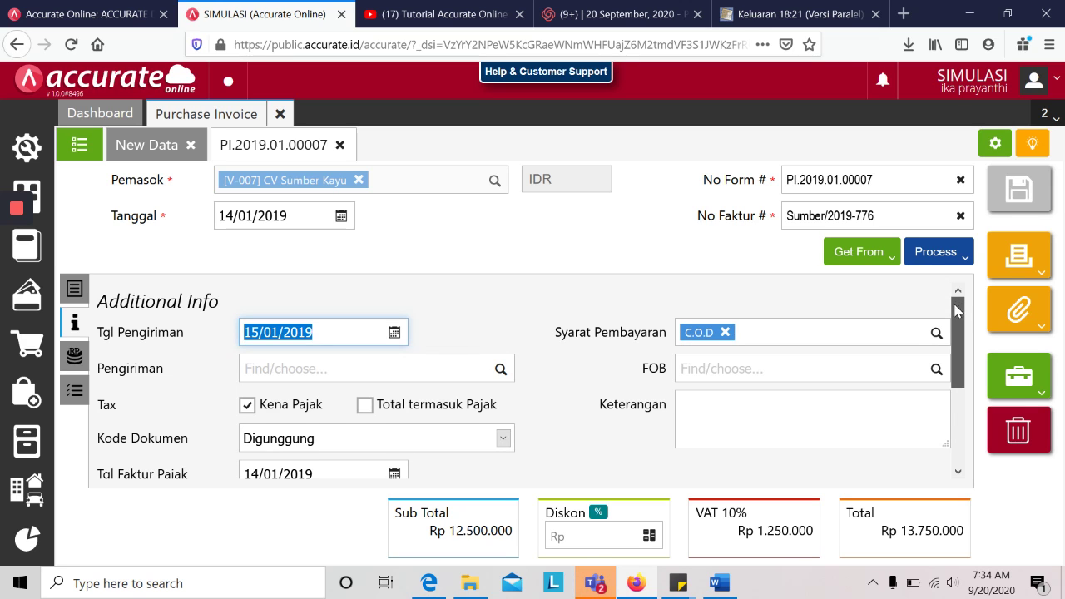
drag(955, 314, 955, 275)
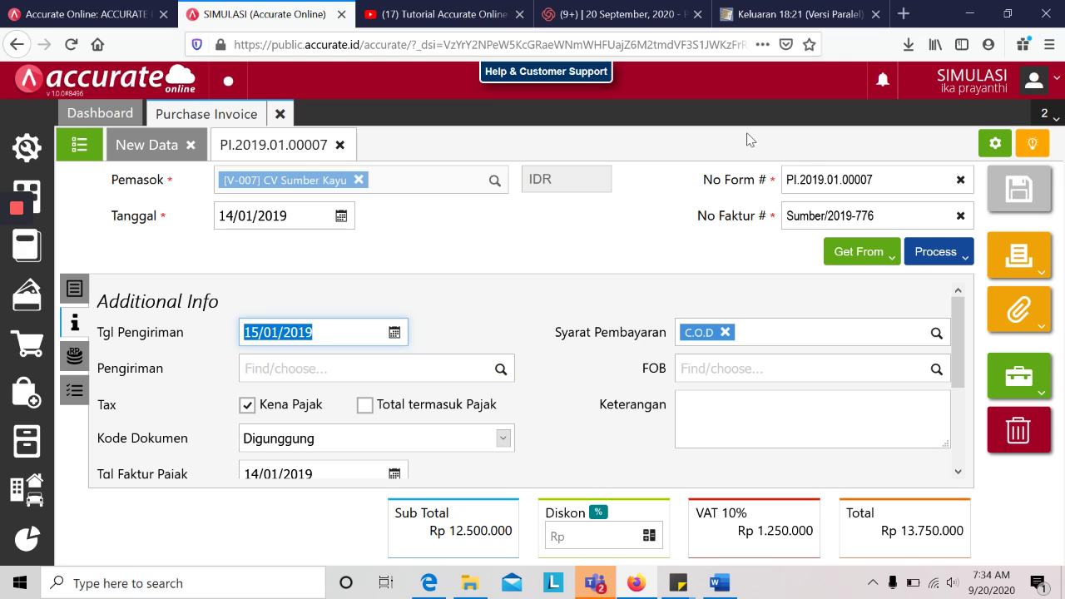
click(339, 145)
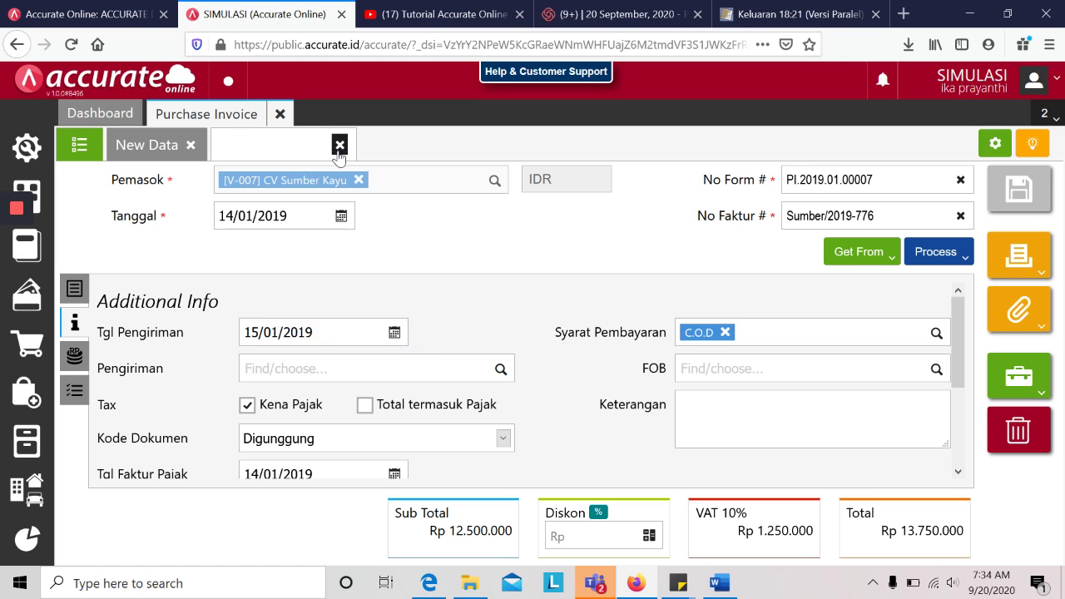
Step: Delete the CV Sumber Kayu purchase invoice Sumber/2019-776 and return to the invoice list
click(79, 144)
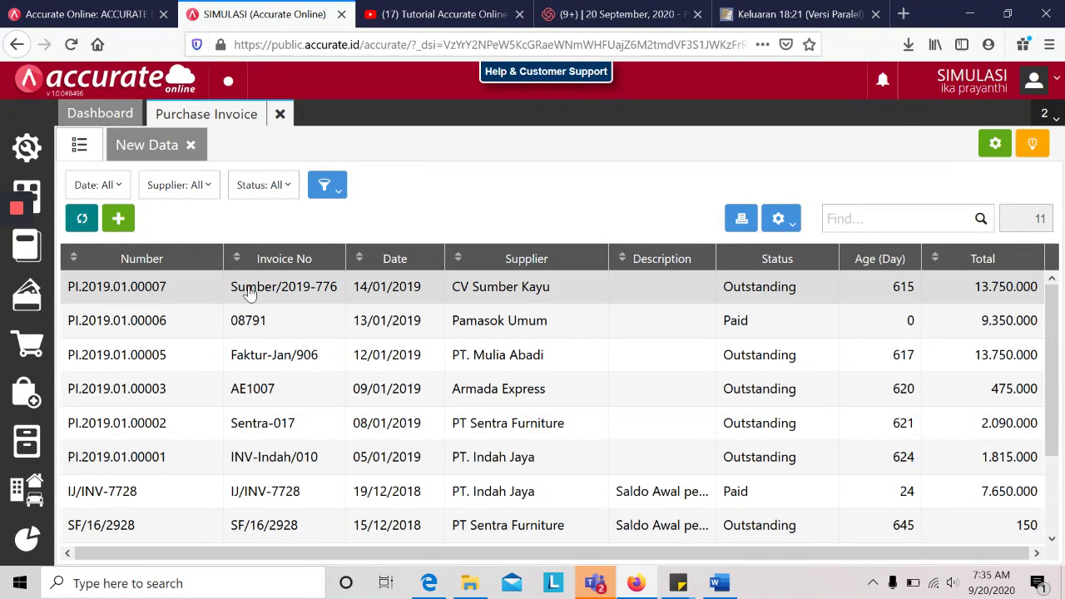
click(248, 291)
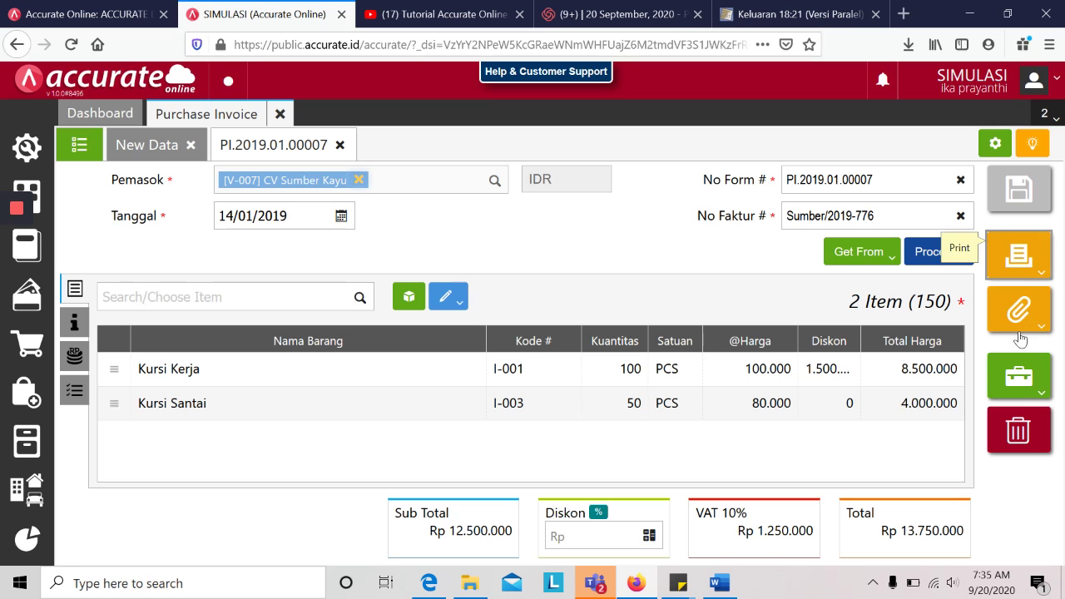
click(1023, 429)
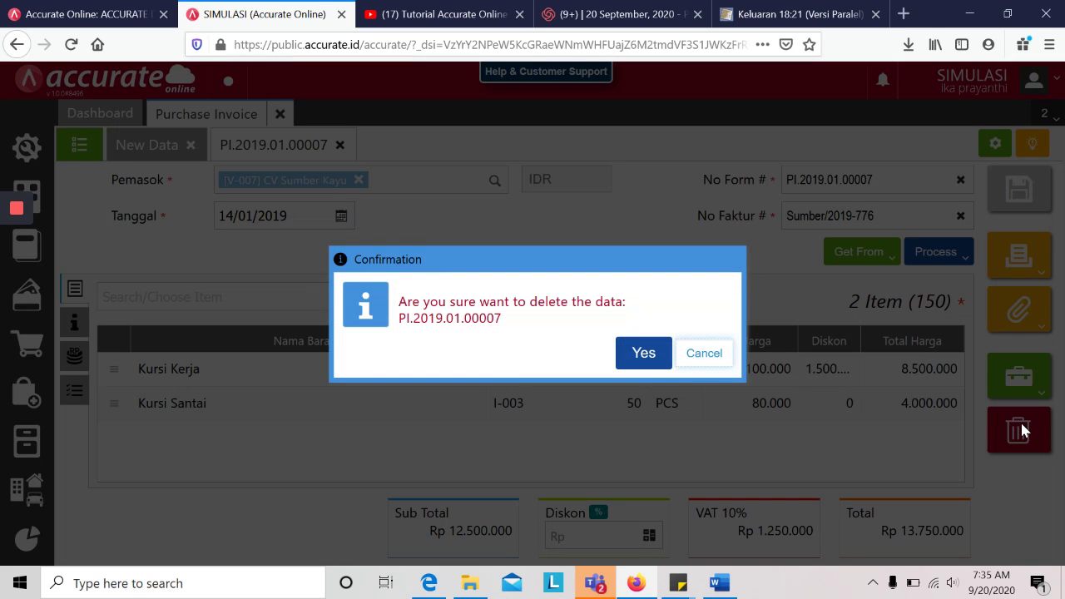
click(654, 358)
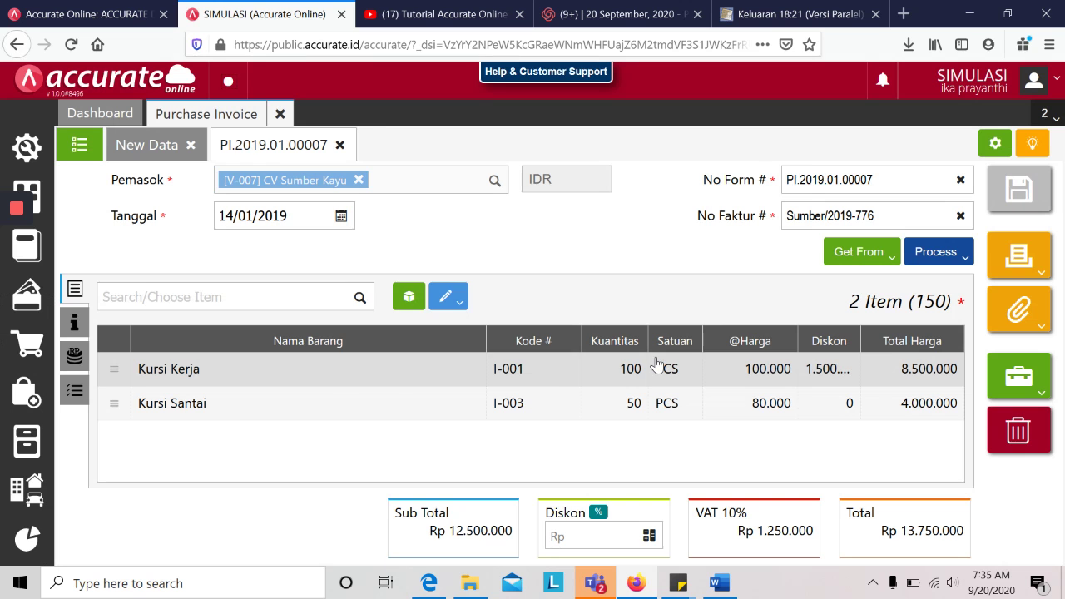
click(83, 151)
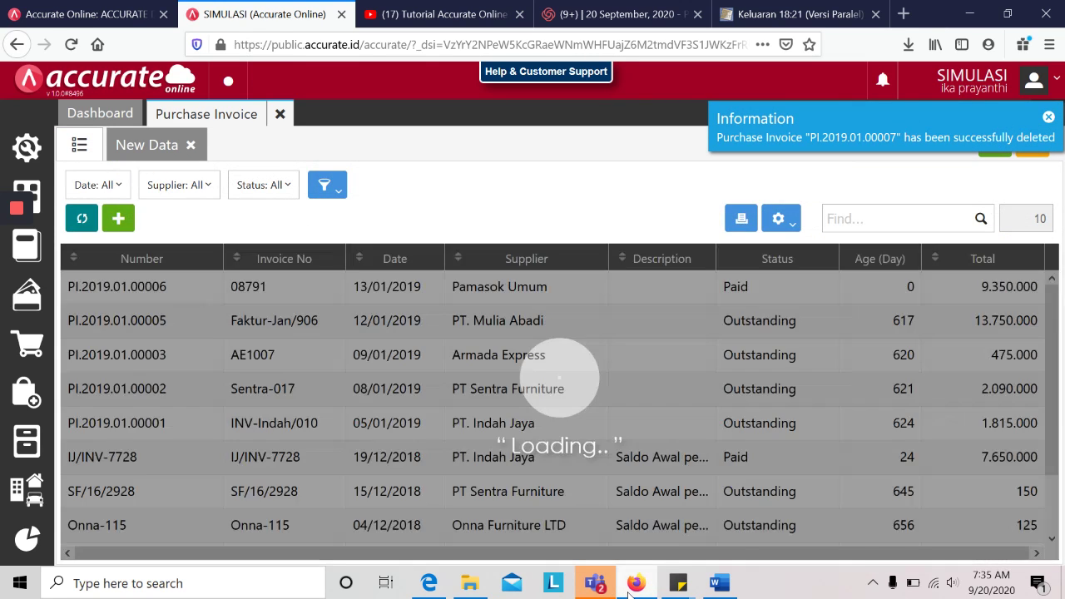
Step: Review the 14 January 2019 CV Sumber Kayu purchase in the training PDF and return to Accurate Online
click(631, 593)
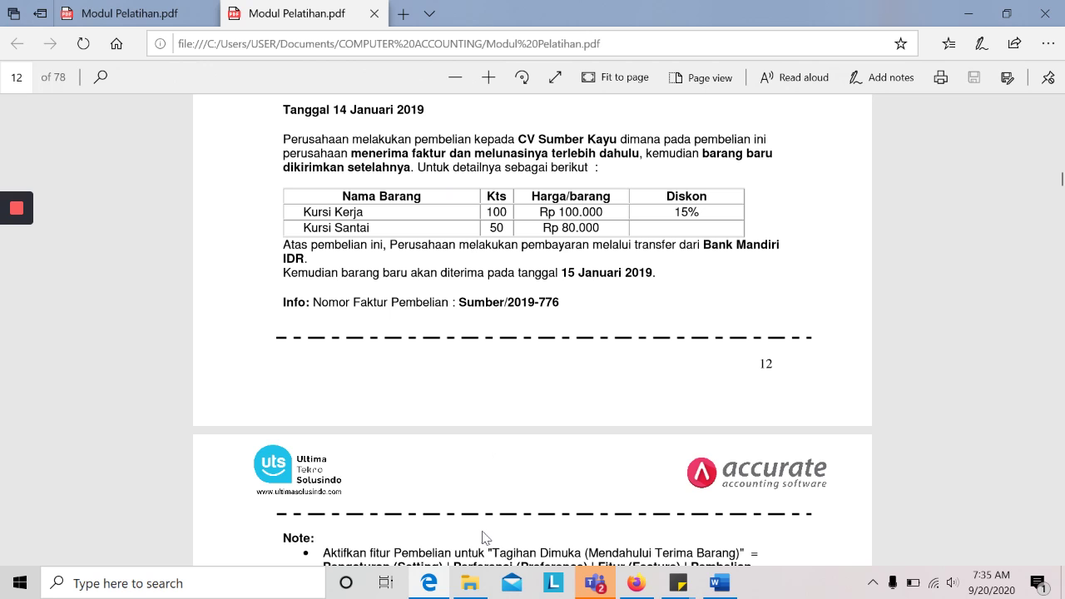
scroll(450, 223, up, 5)
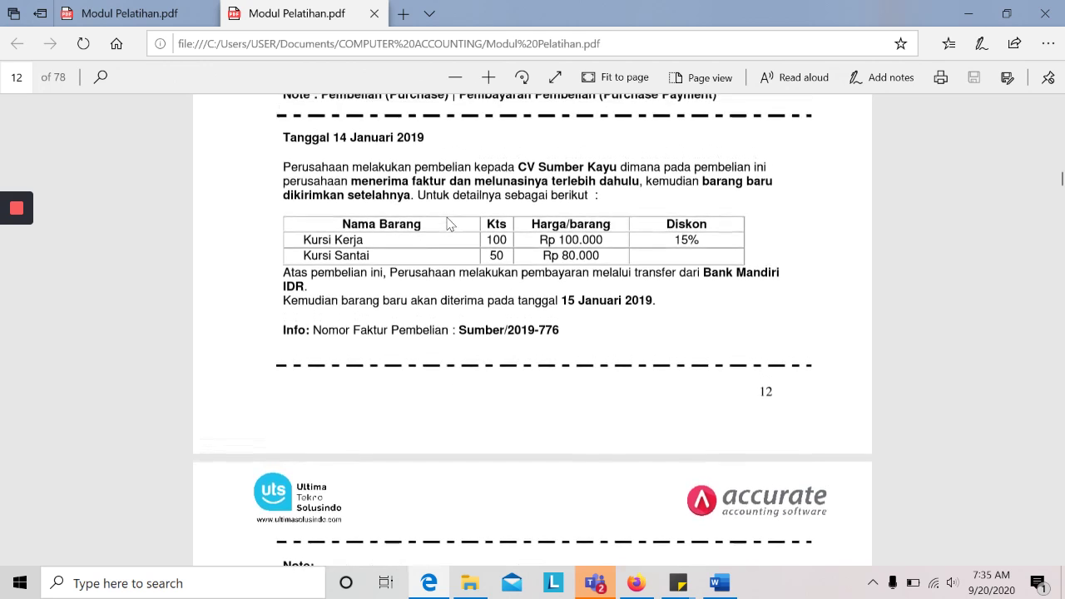
scroll(457, 218, up, 1)
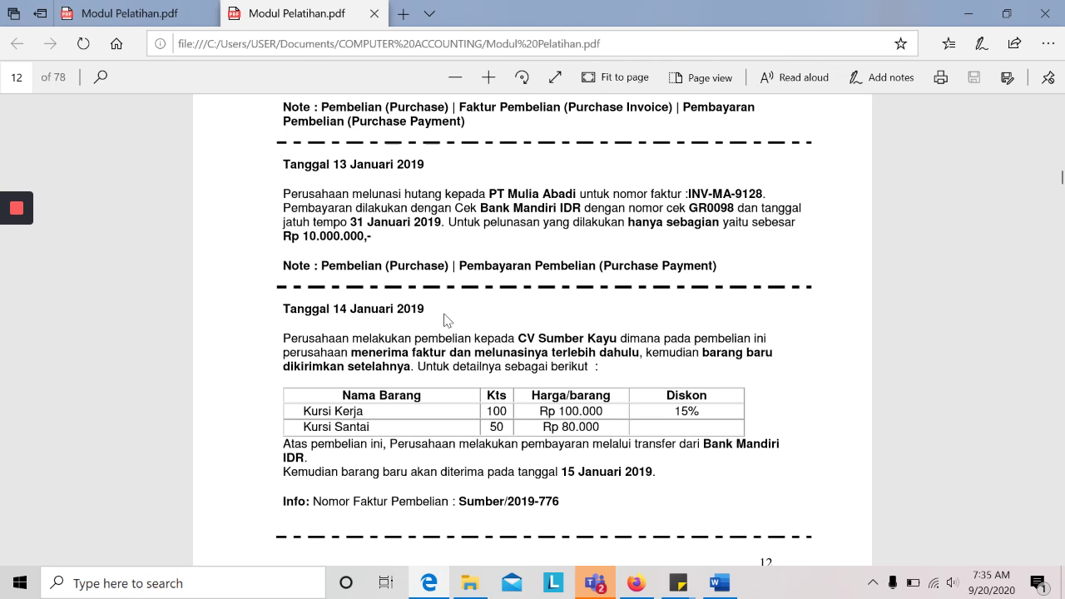
click(636, 582)
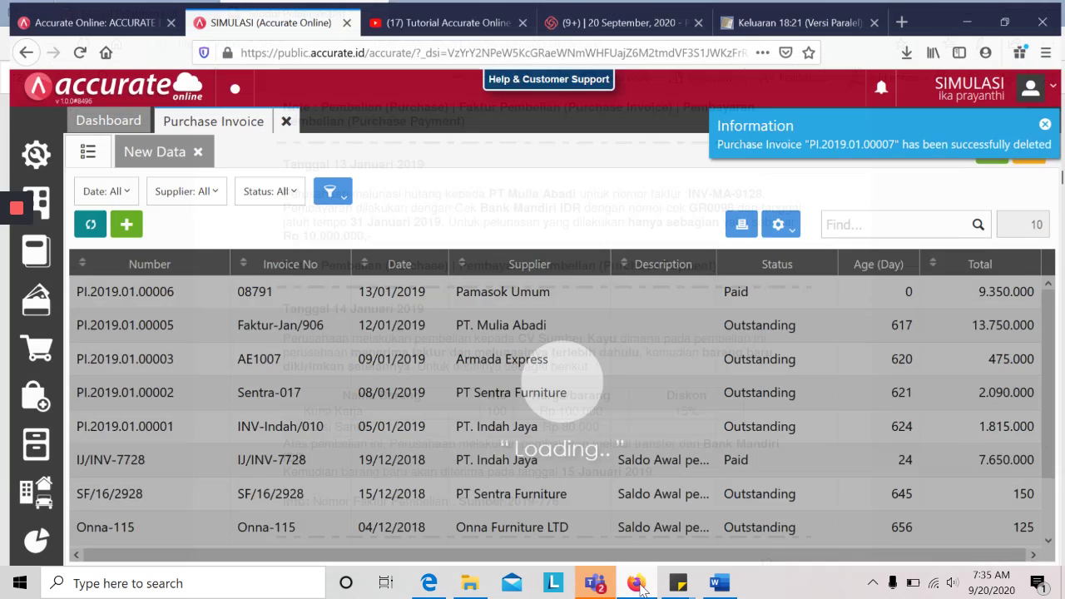
Step: Enable the Invoice prior Delivery sales feature in the company preferences, save them, and return to the training PDF
click(30, 154)
click(104, 229)
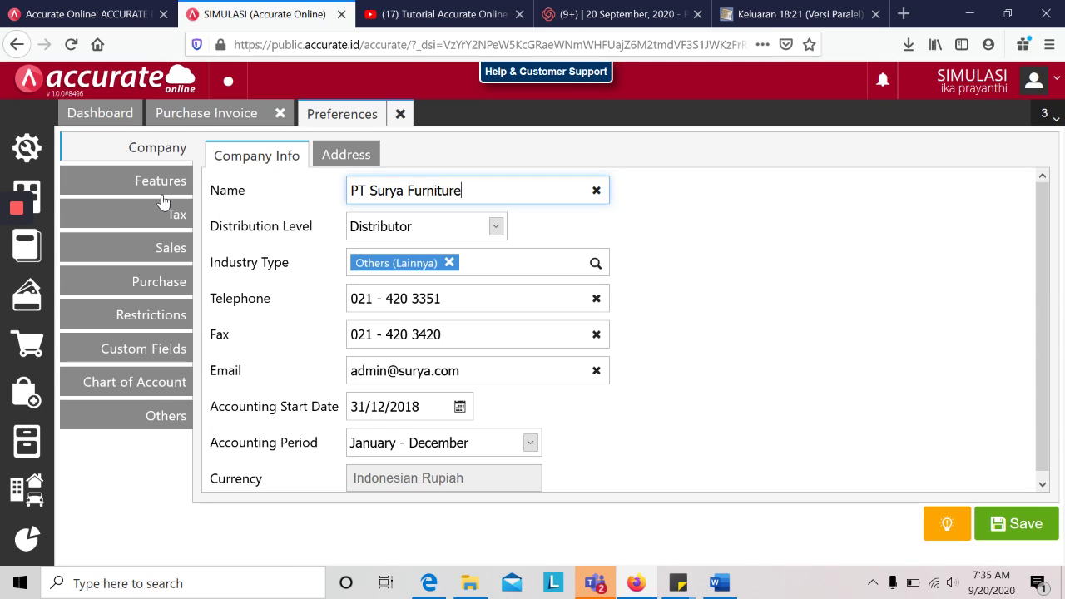
click(159, 182)
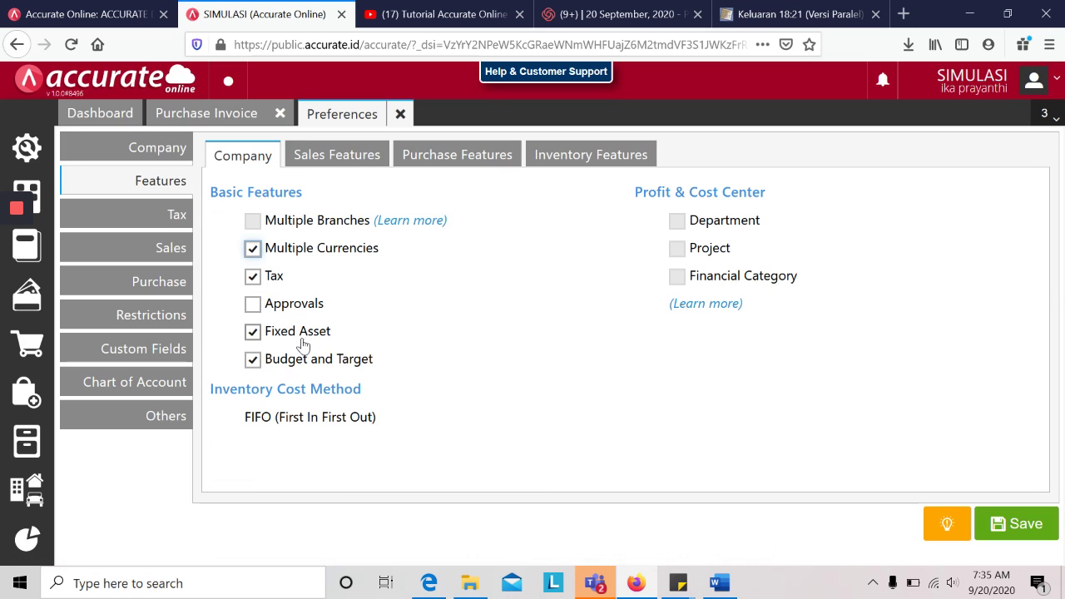
click(405, 166)
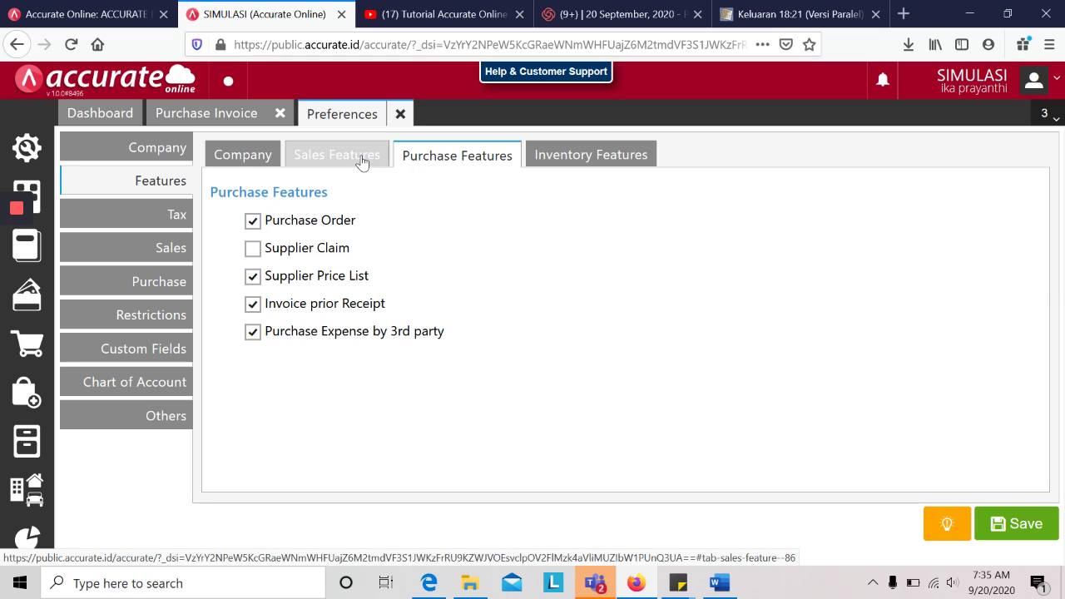
click(364, 162)
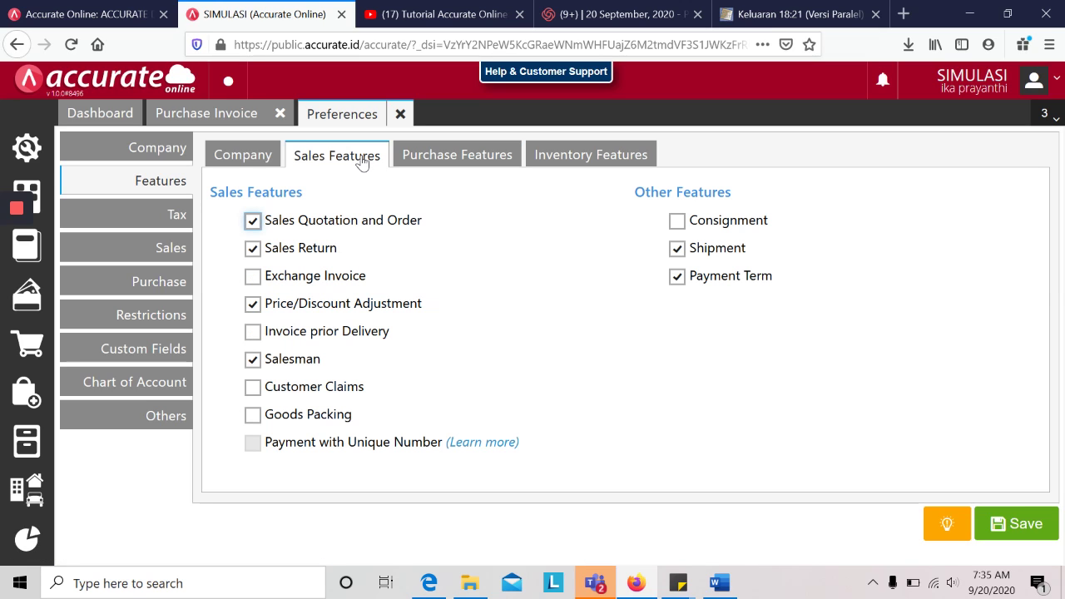
click(253, 333)
click(465, 157)
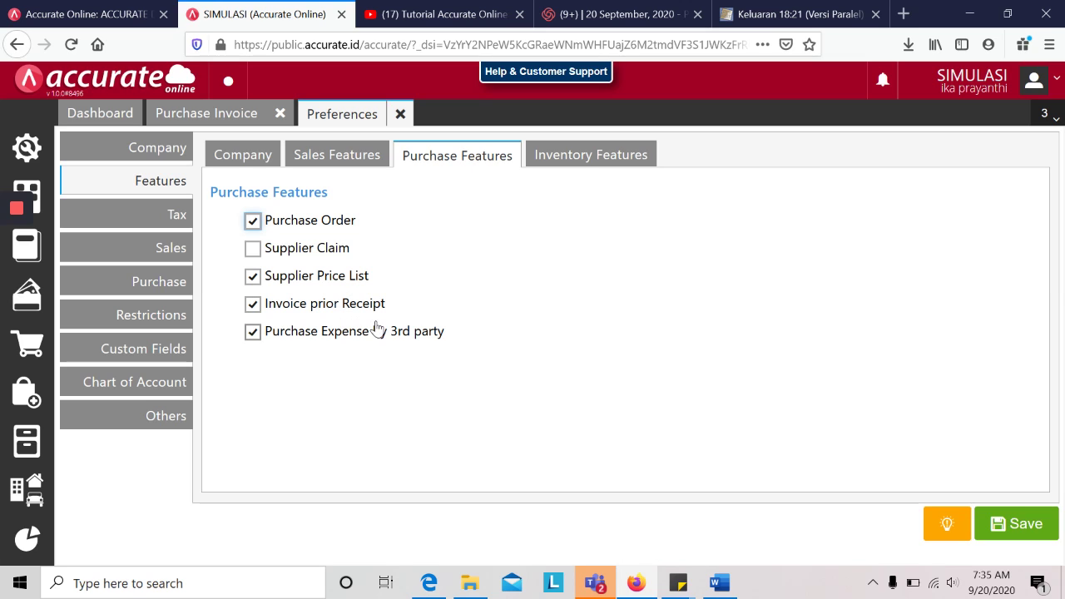
click(1026, 524)
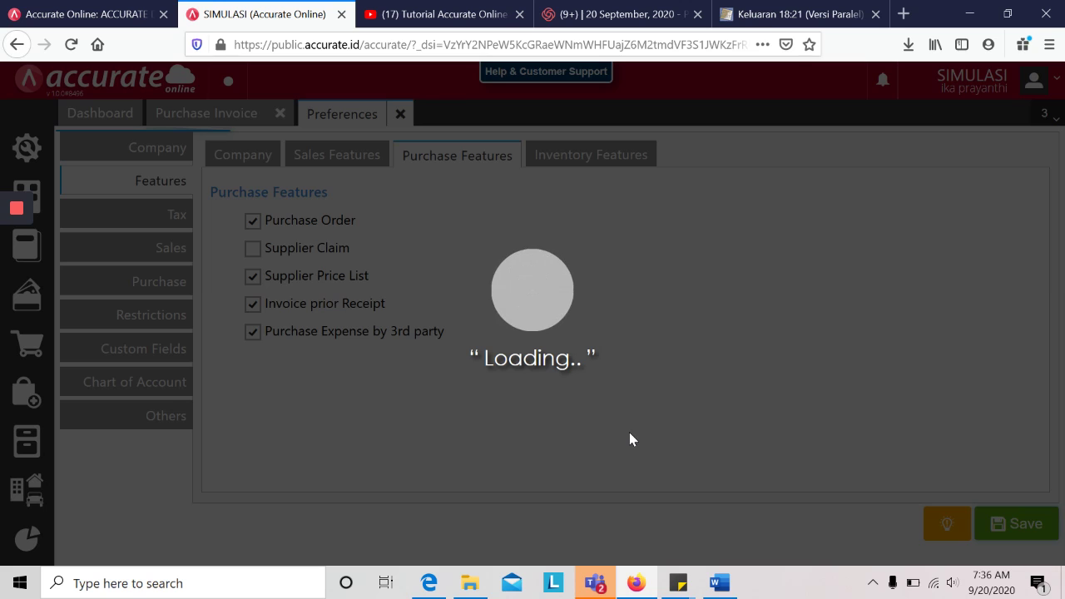
click(429, 584)
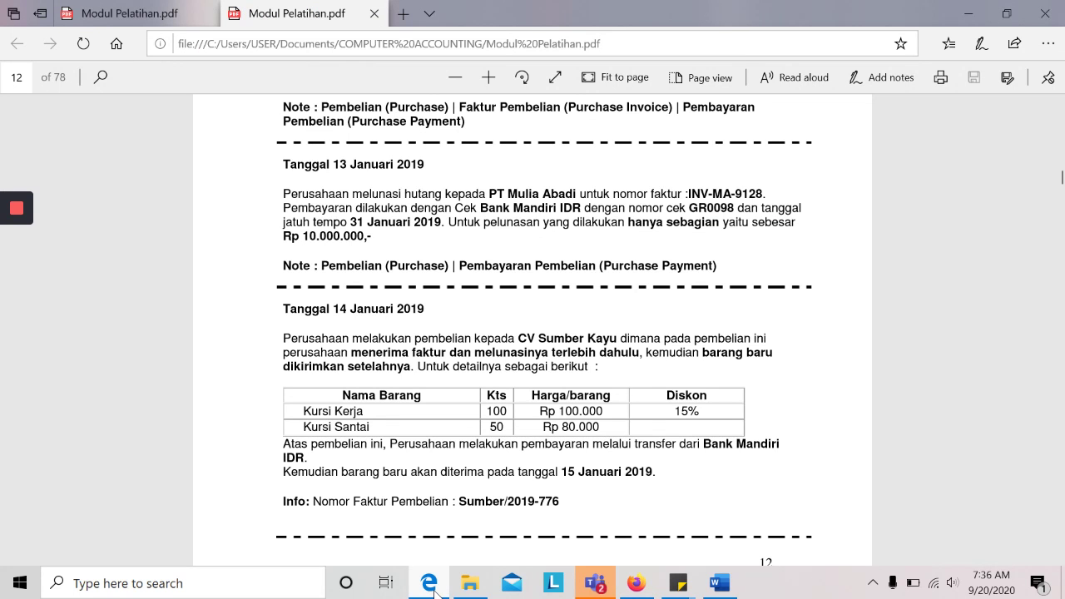
Step: Switch to Accurate Online and start a new purchase invoice for supplier CV Sumber Kayu with the Reverse Invoice option enabled
scroll(527, 460, down, 1)
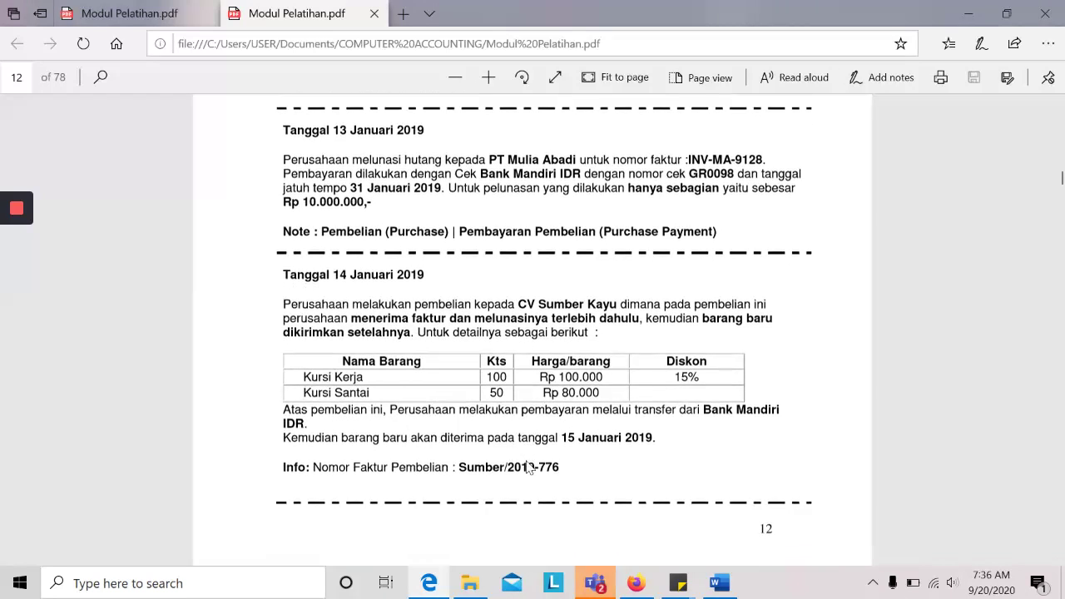
click(636, 584)
click(162, 151)
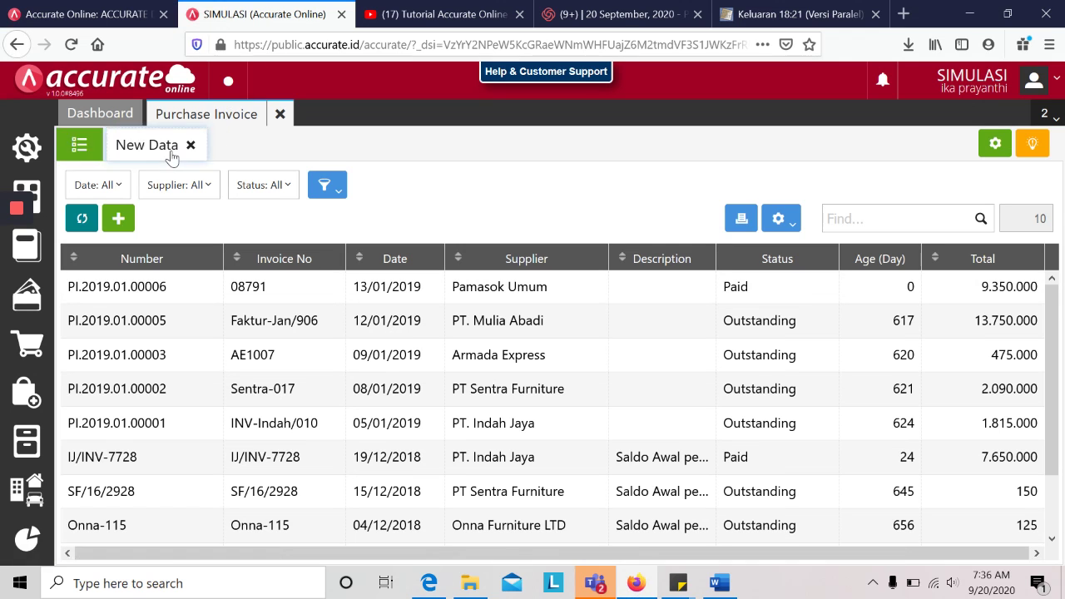
text(sumber)
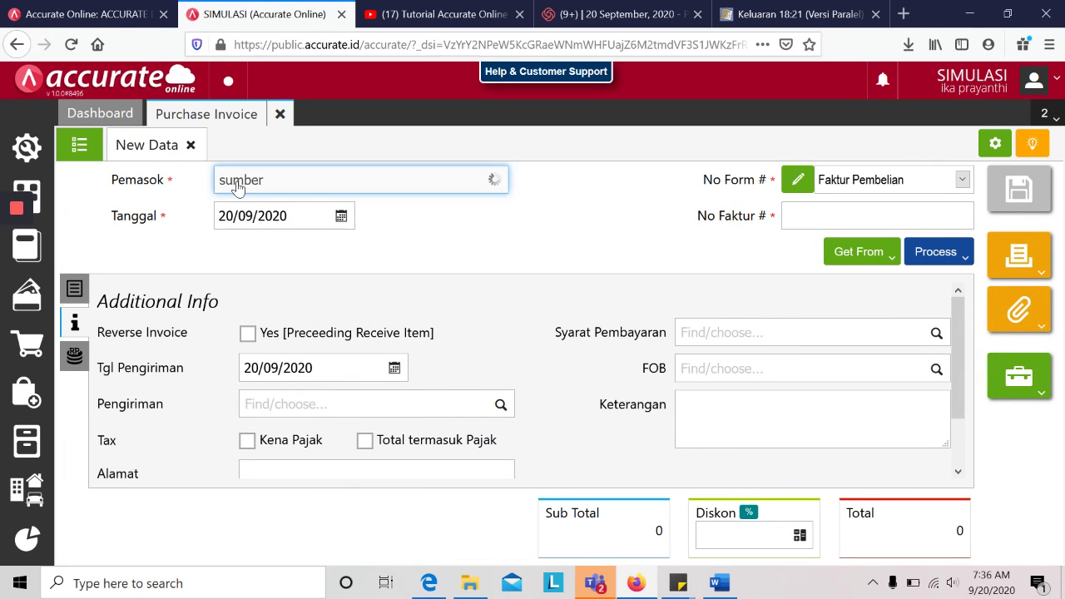
click(247, 209)
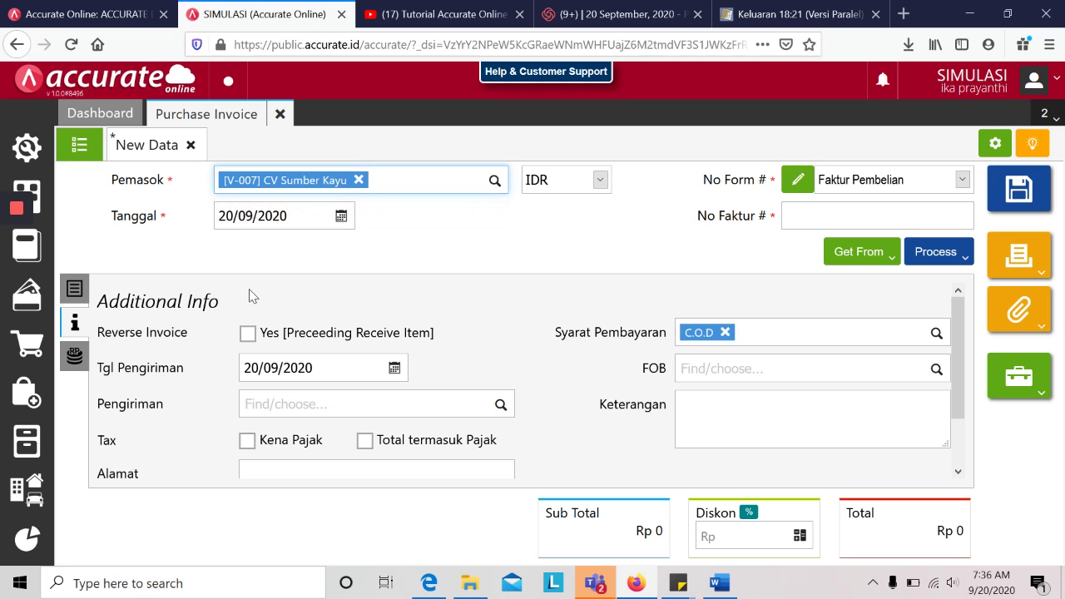
click(248, 336)
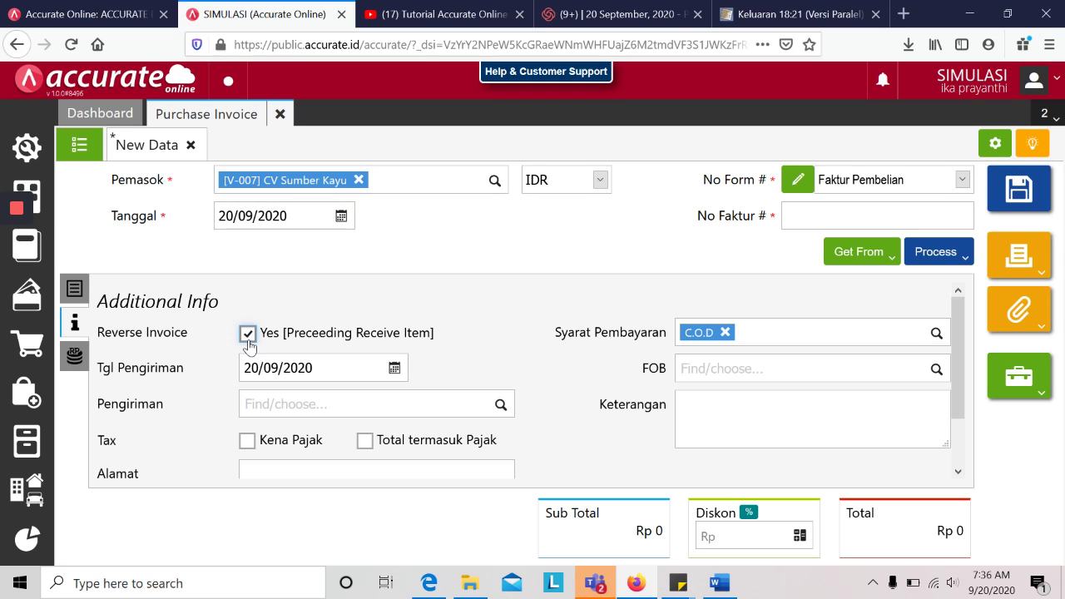
Step: Set the purchase invoice date to 14/01/2019, checking the transaction date in the training PDF
click(297, 214)
key(alt+Tab)
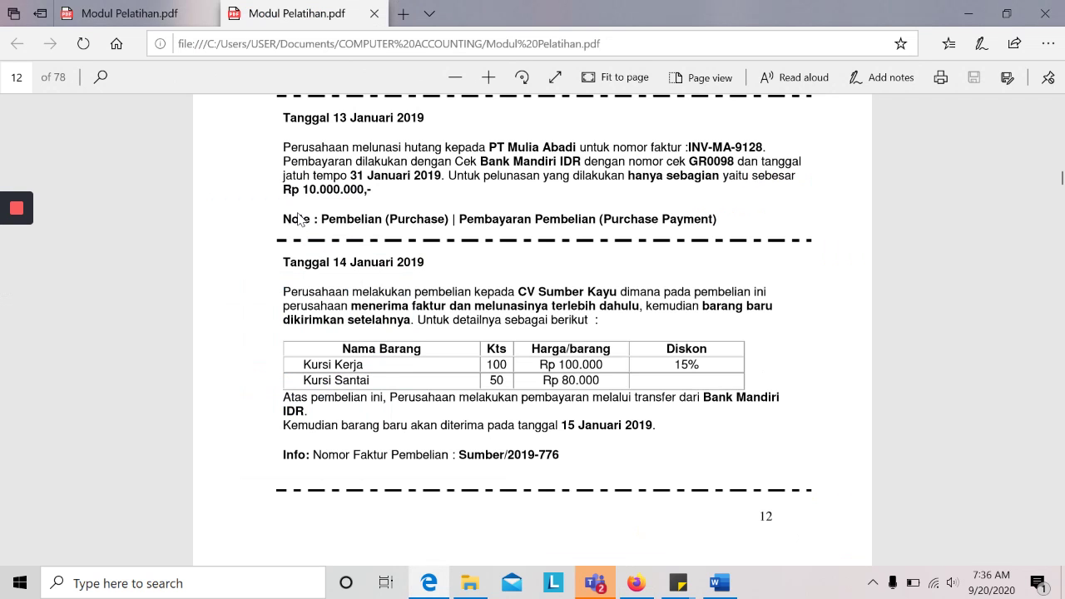
key(alt+Tab)
text(4)
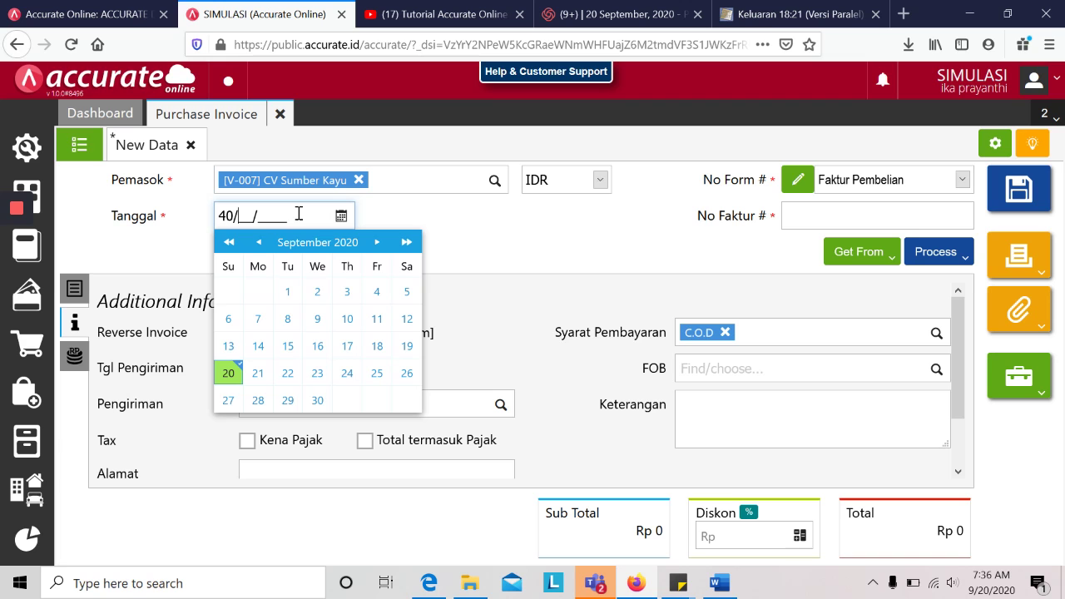
key(alt+Tab)
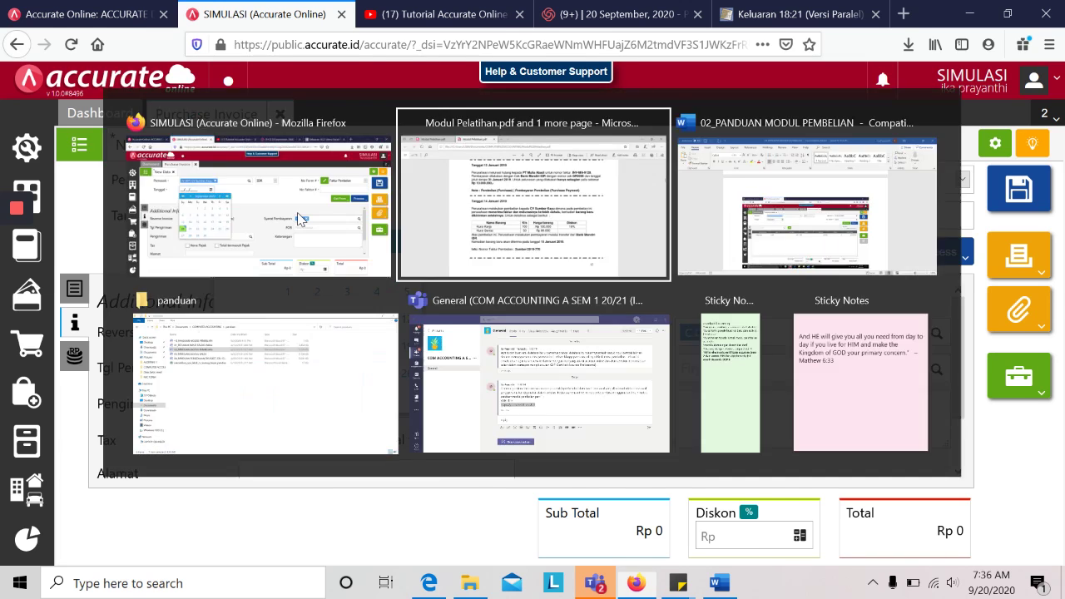
key(alt+Tab)
text(14/01/2019)
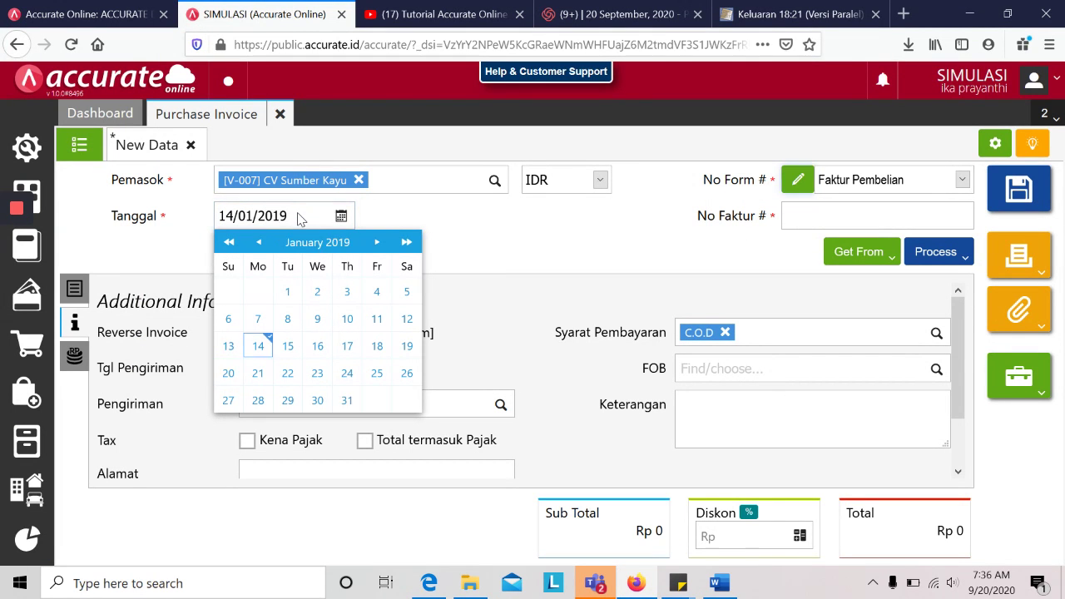
click(261, 347)
Step: Enter Sumber/2019-776 as the invoice number, as given in the training PDF
click(796, 212)
key(alt+Tab)
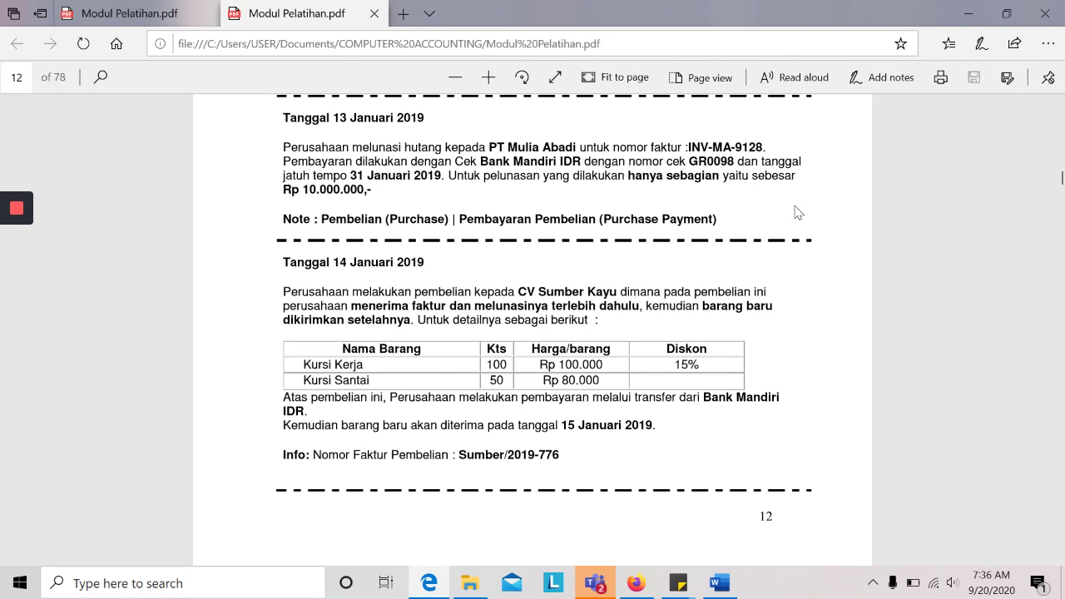
key(alt+Tab)
text(S)
key(Down)
key(Return)
key(alt+Tab)
key(alt+Tab)
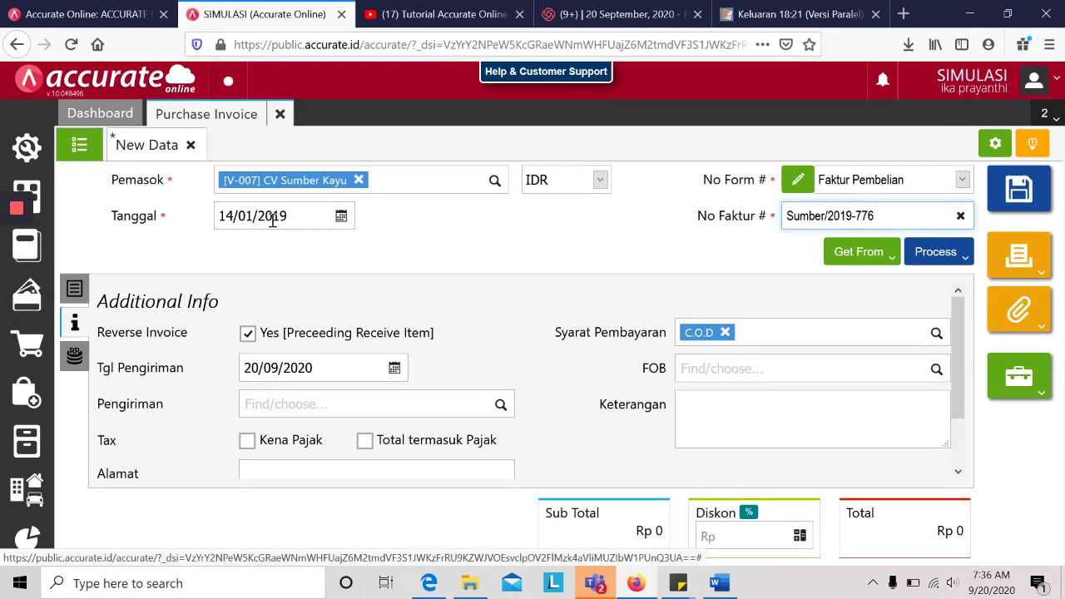
Step: Look up the first item in the training PDF and choose Kursi Kerja for the invoice's item details
click(74, 288)
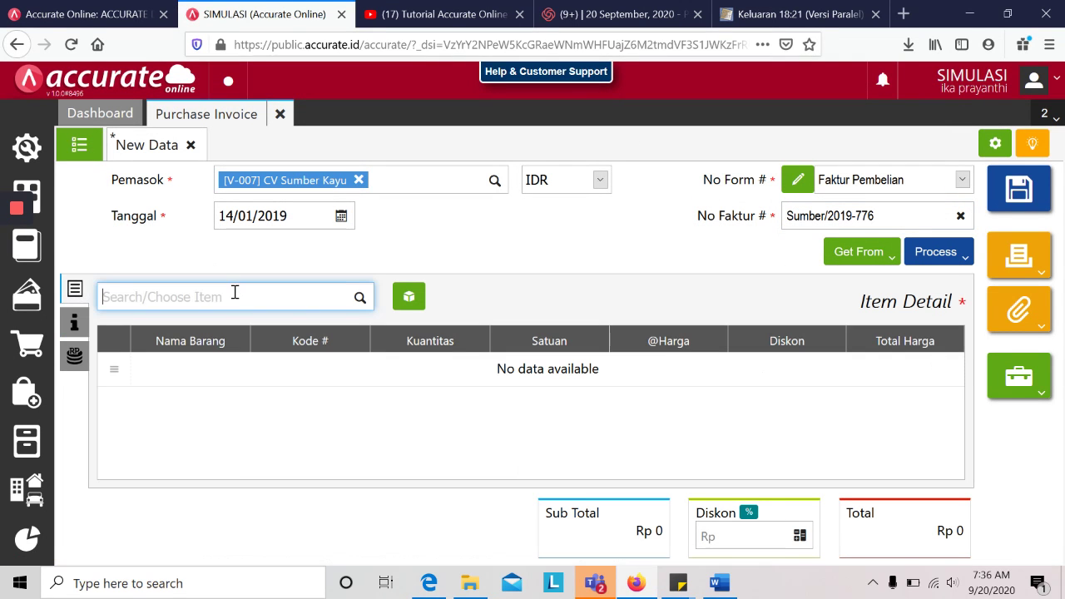
key(alt+Tab)
key(alt+Tab)
text(kursi kerja)
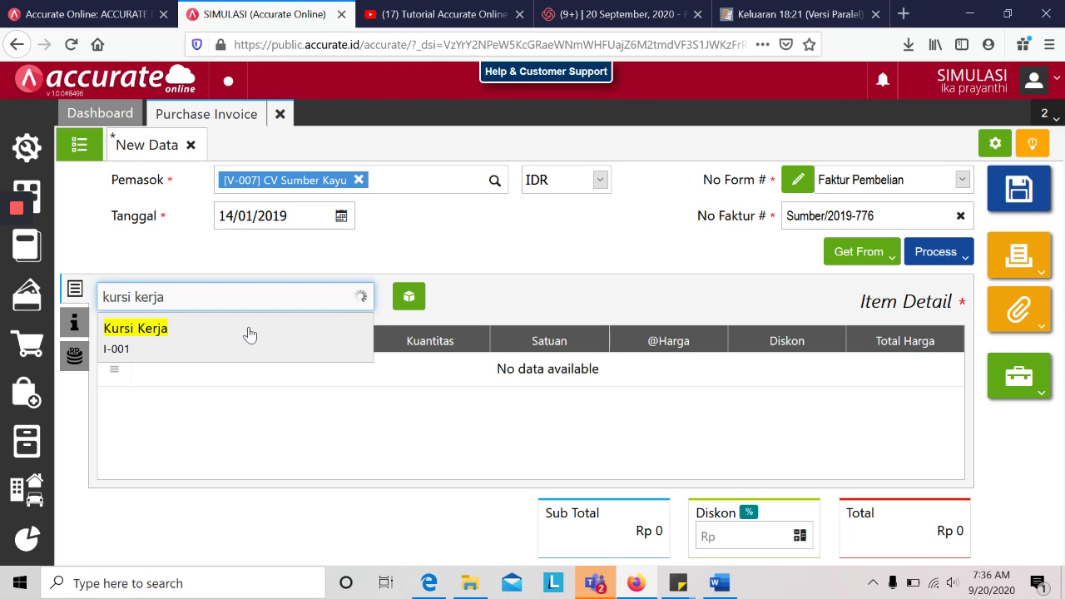
click(250, 333)
Step: Give Kursi Kerja a quantity of 100, a unit price of Rp 100.000 and a 15% discount, and add the line
key(alt+Tab)
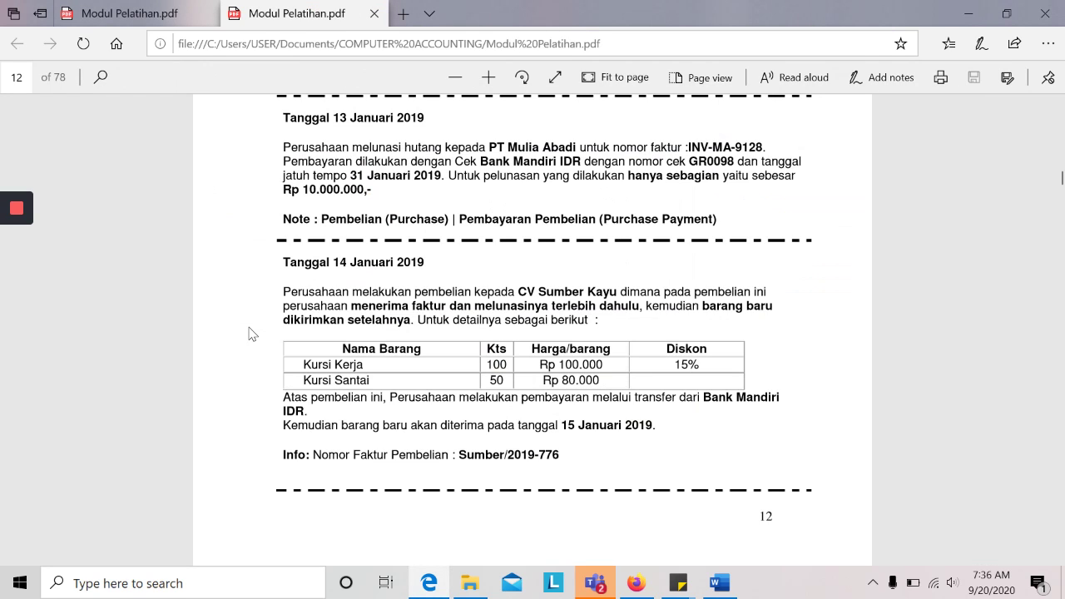
key(alt+Tab)
key(Tab)
text(100)
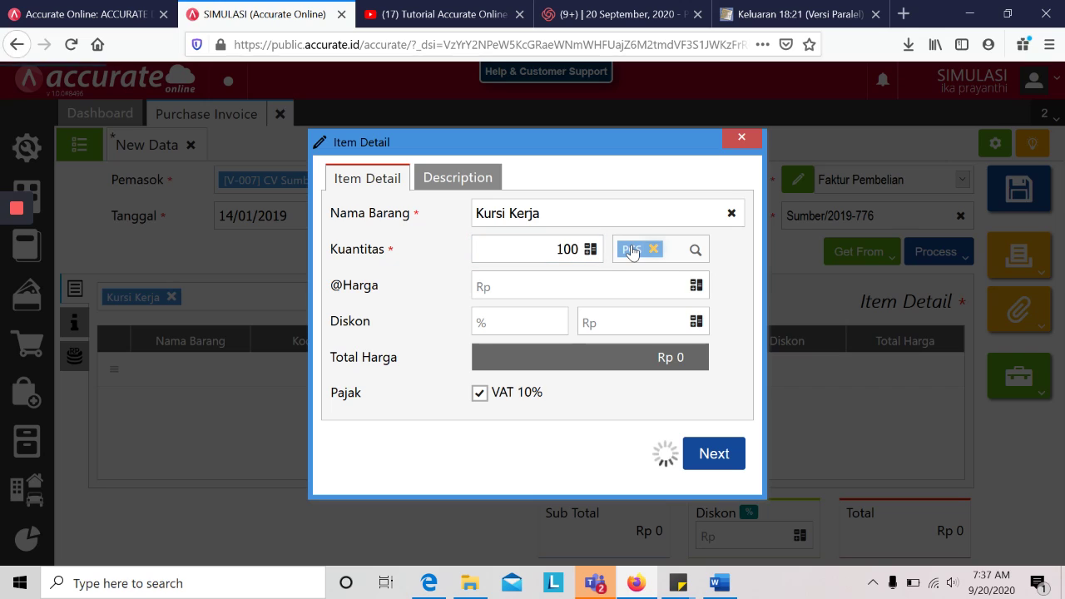
click(626, 278)
text(100.000)
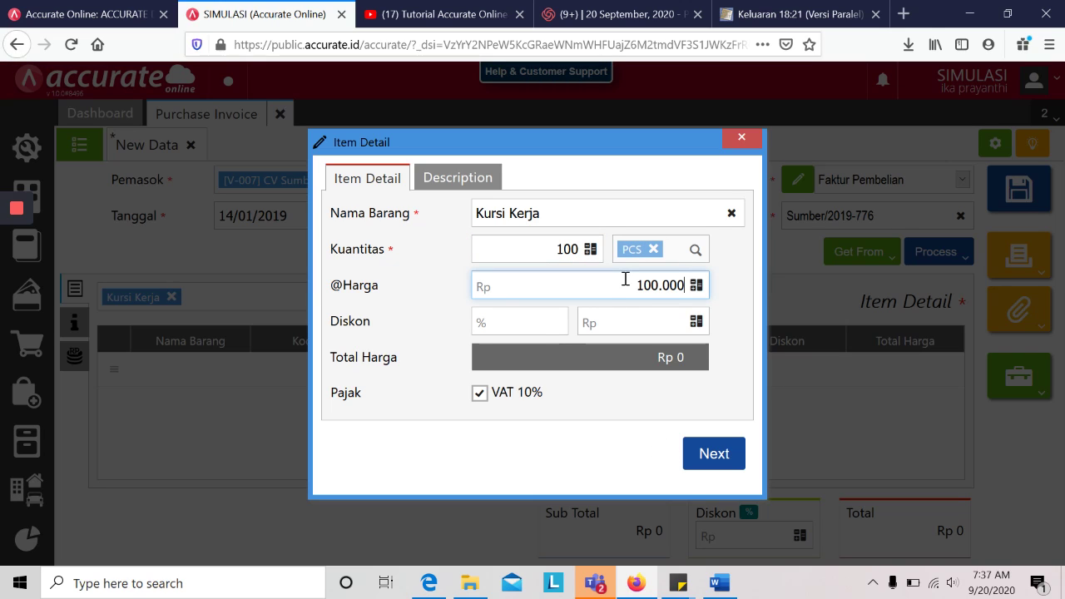
click(543, 328)
text(15)
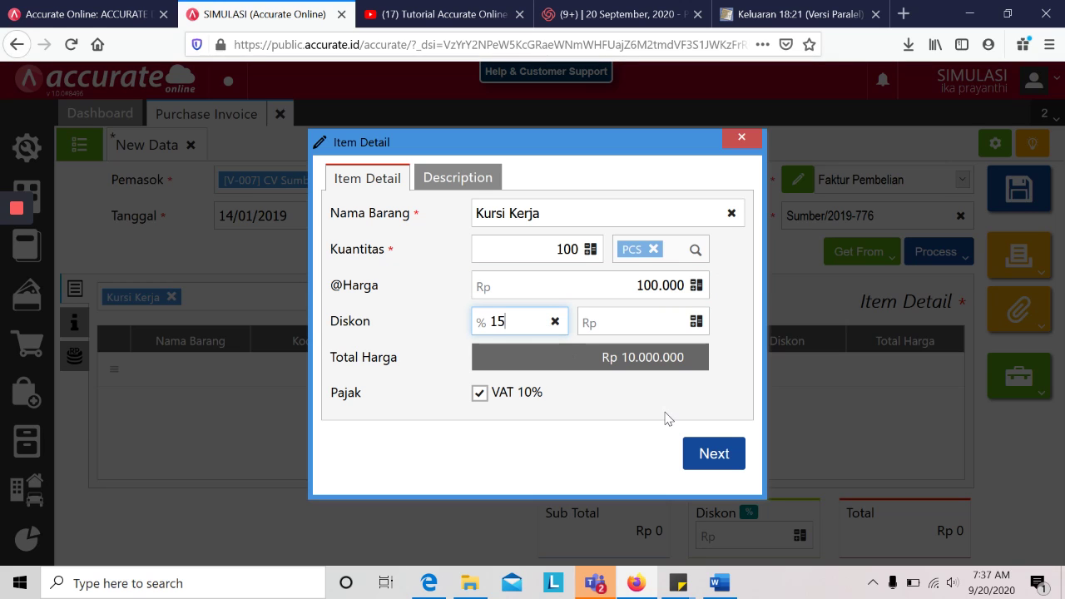
click(713, 453)
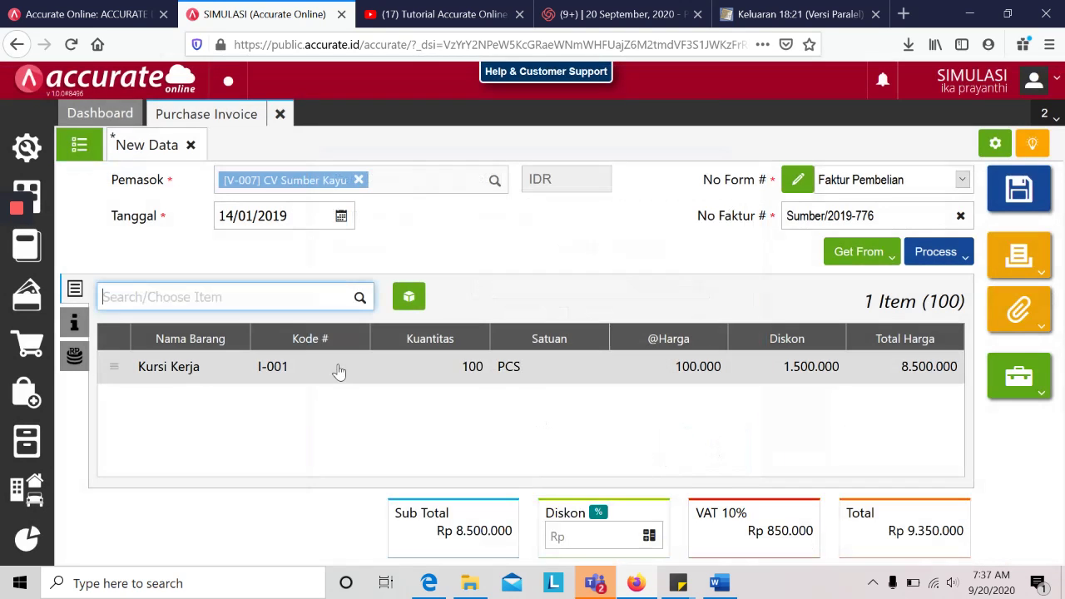
Step: Choose Kursi Santai as the invoice's second item with a quantity of 50, following the training PDF
key(alt+Tab)
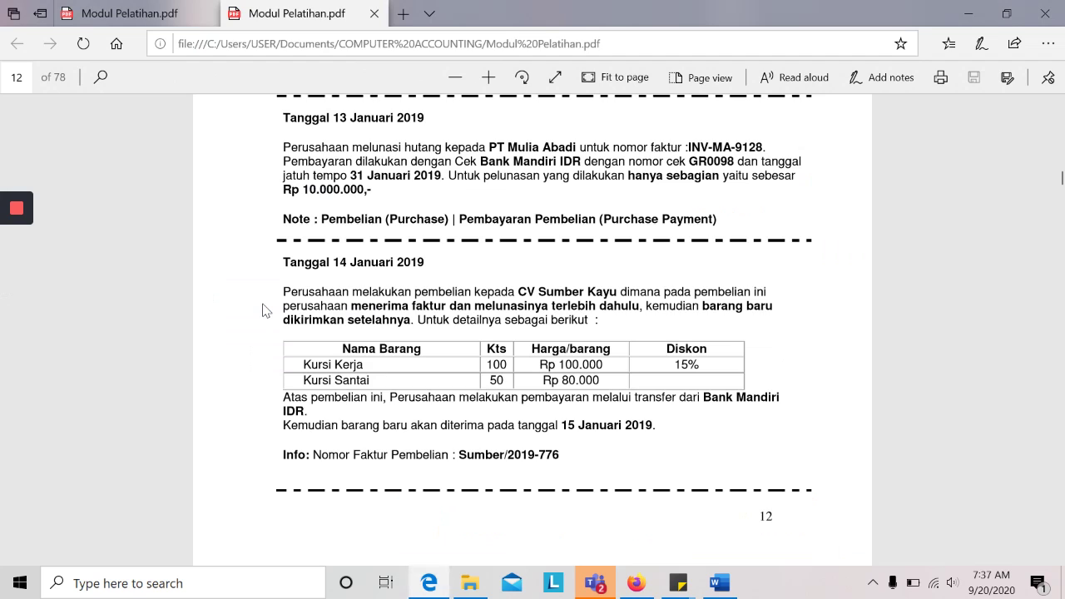
key(alt+Tab)
text(k)
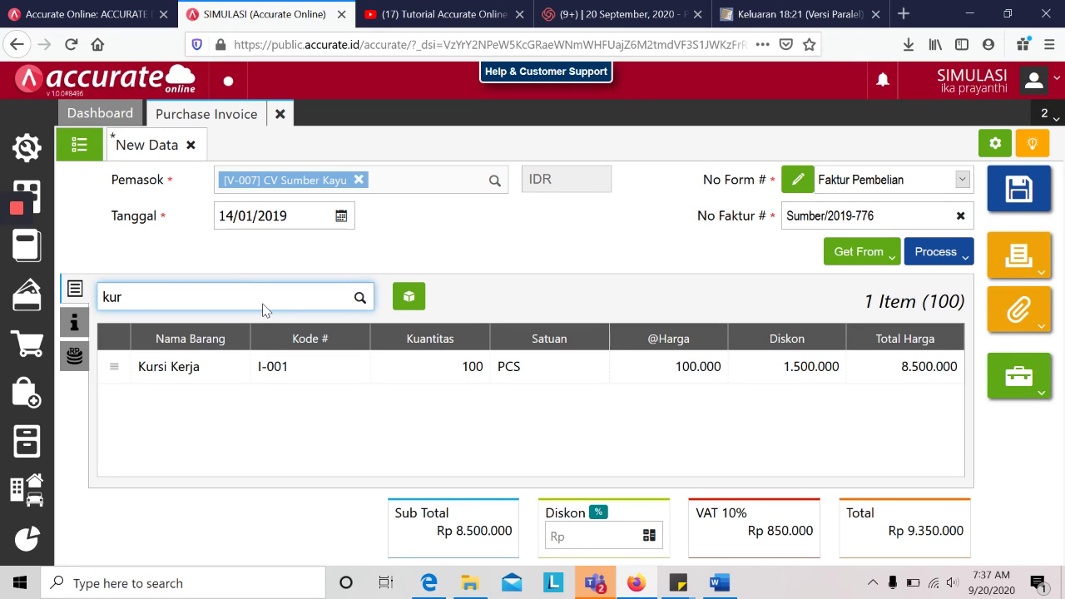
text(ursi santai)
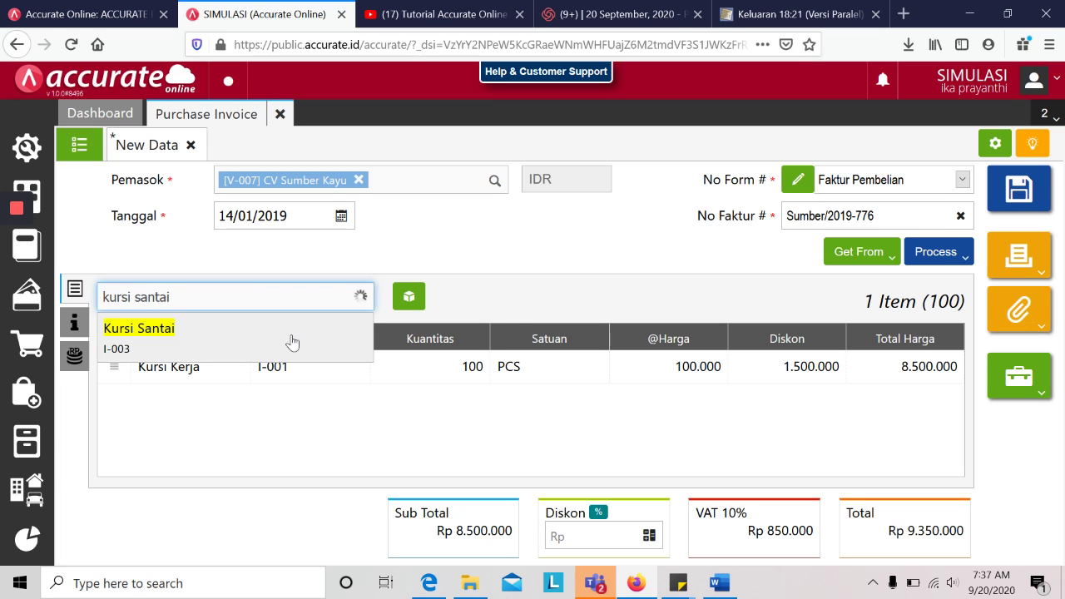
click(291, 342)
key(alt+Tab)
key(alt+Tab)
click(549, 250)
key(BackSpace)
text(50)
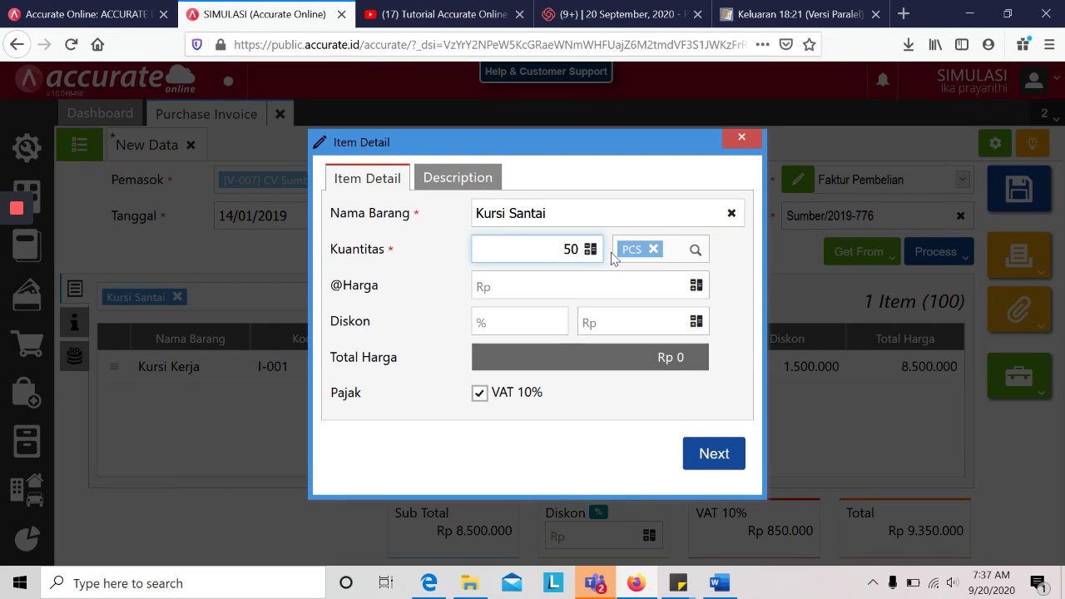
Step: Set the Kursi Santai unit price to Rp 80.000 and add the line to the invoice
click(612, 253)
click(604, 294)
key(alt+Tab)
key(alt+Tab)
click(606, 296)
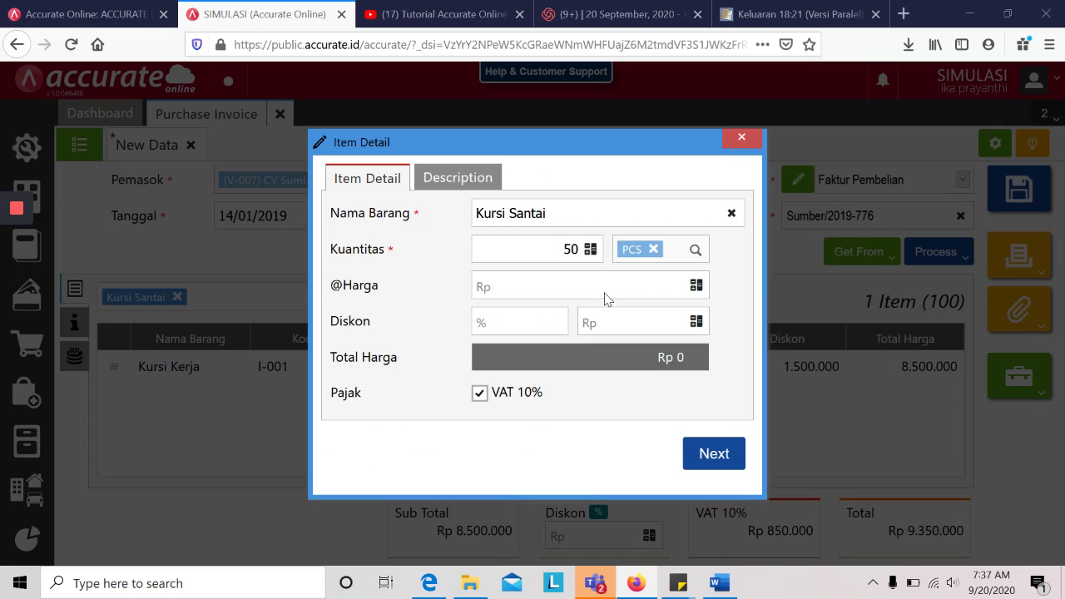
text(800)
key(Tab)
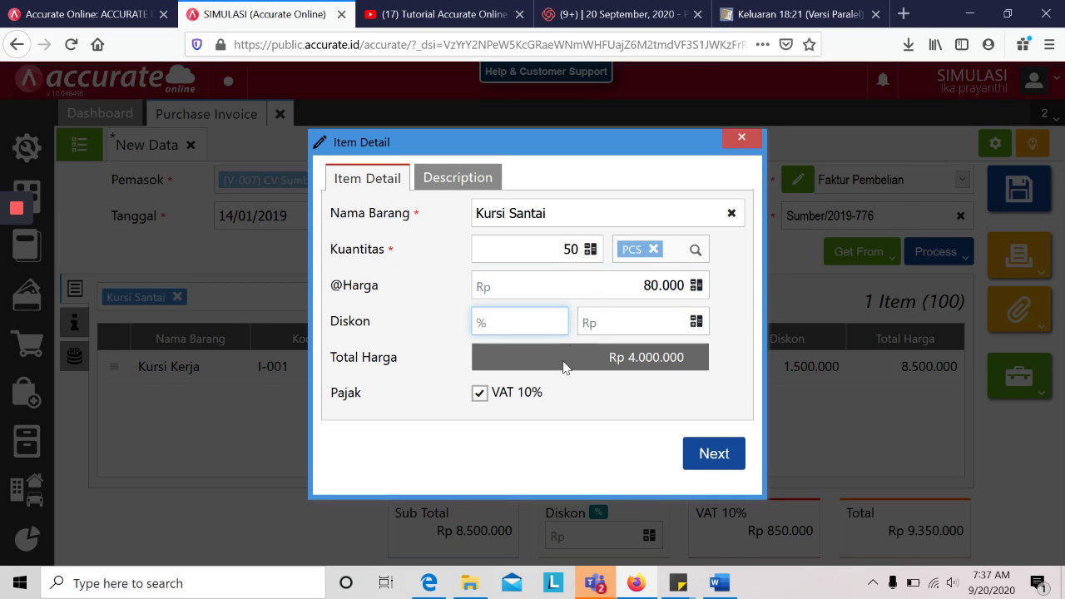
click(708, 455)
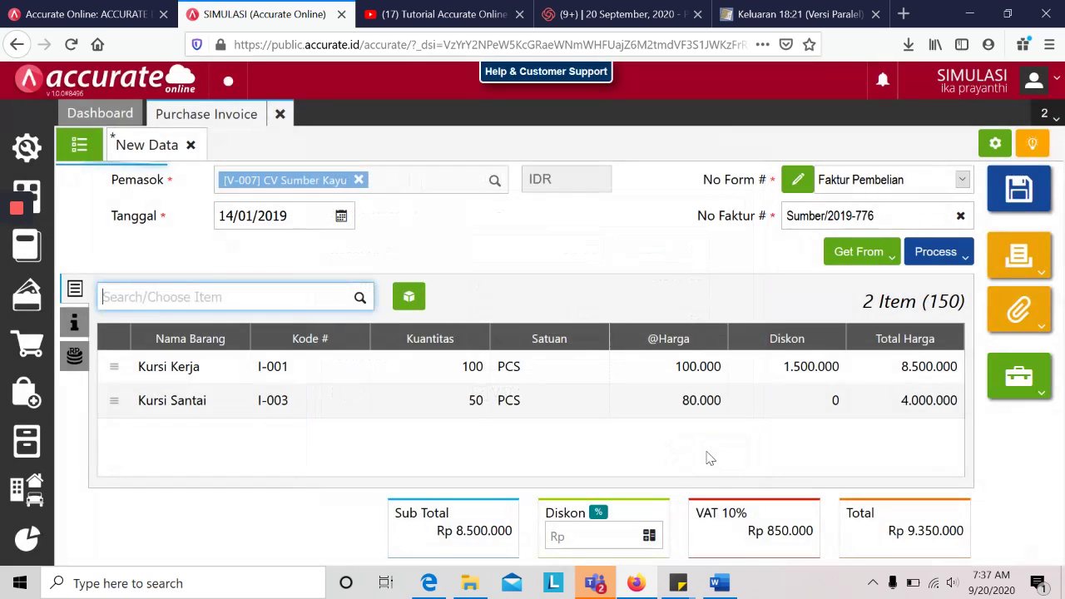
Step: Check the entered items against the training PDF and process the CV Sumber Kayu invoice into a purchase payment
key(alt+Tab)
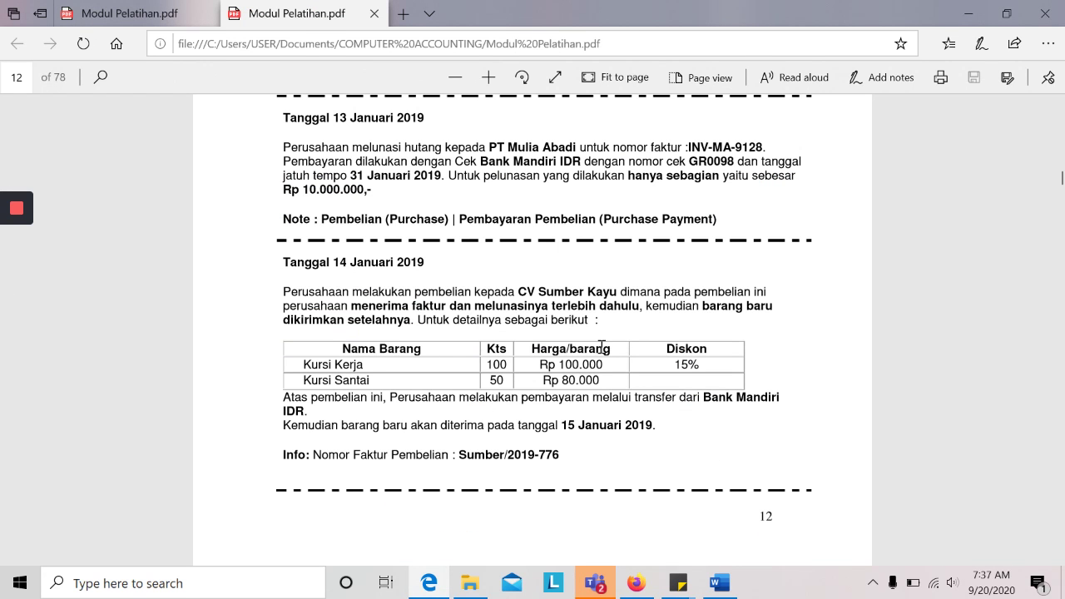
key(alt+Tab)
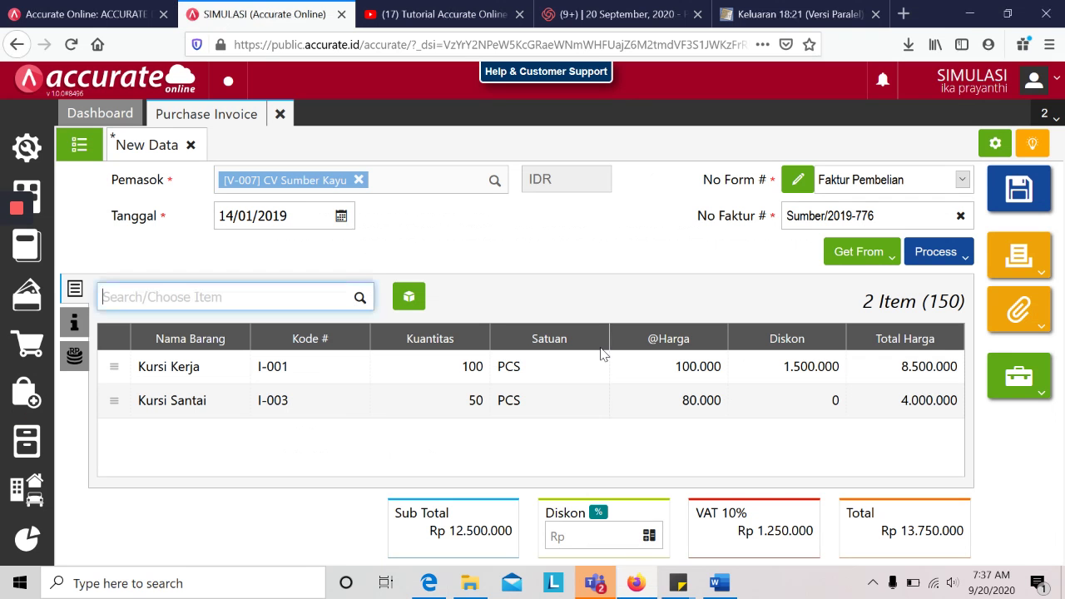
click(949, 260)
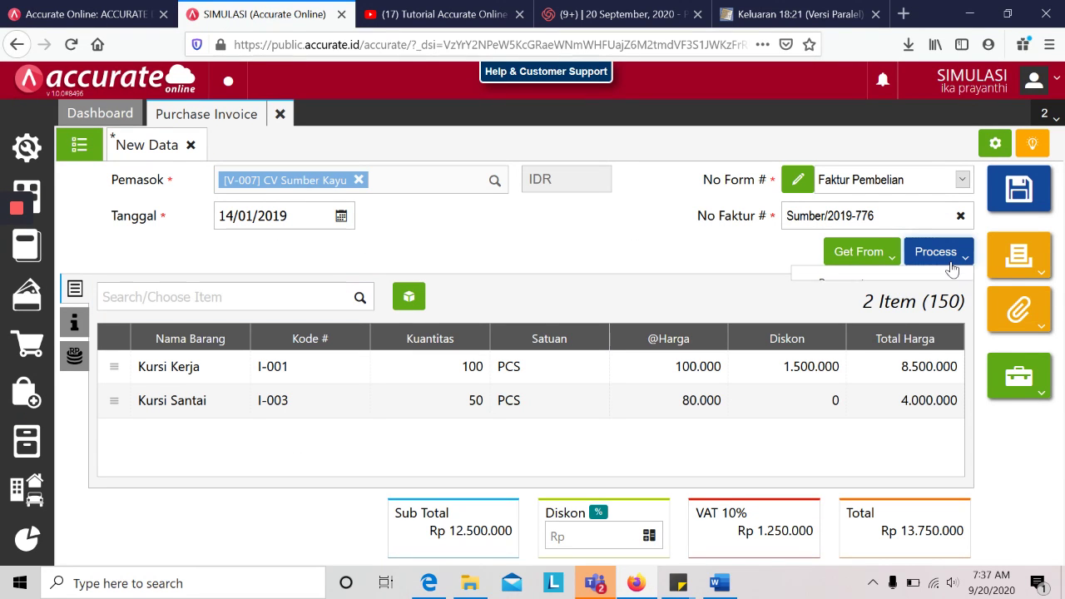
click(949, 255)
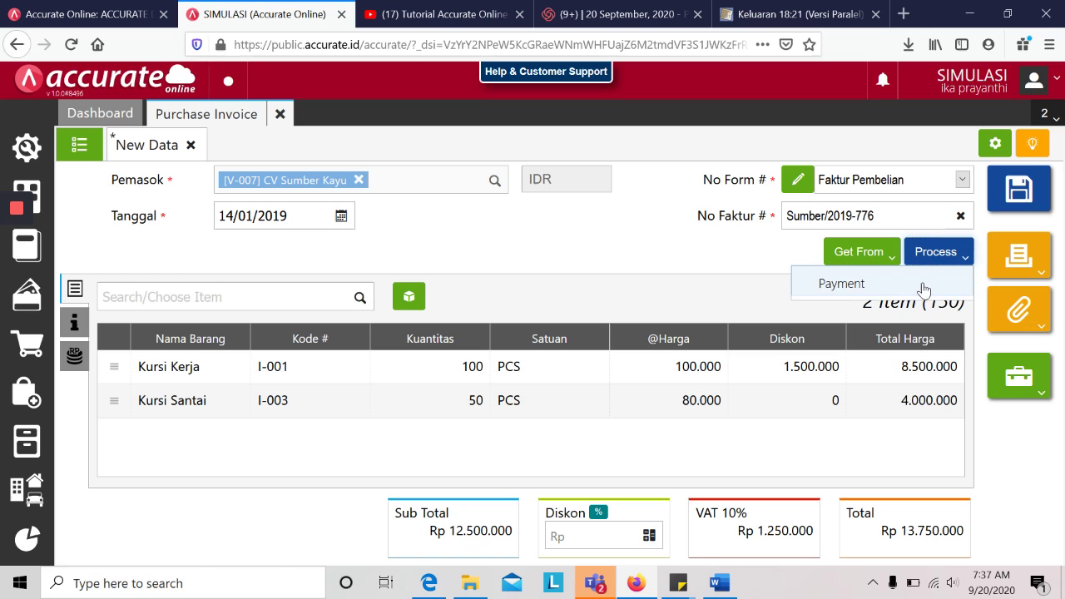
click(926, 288)
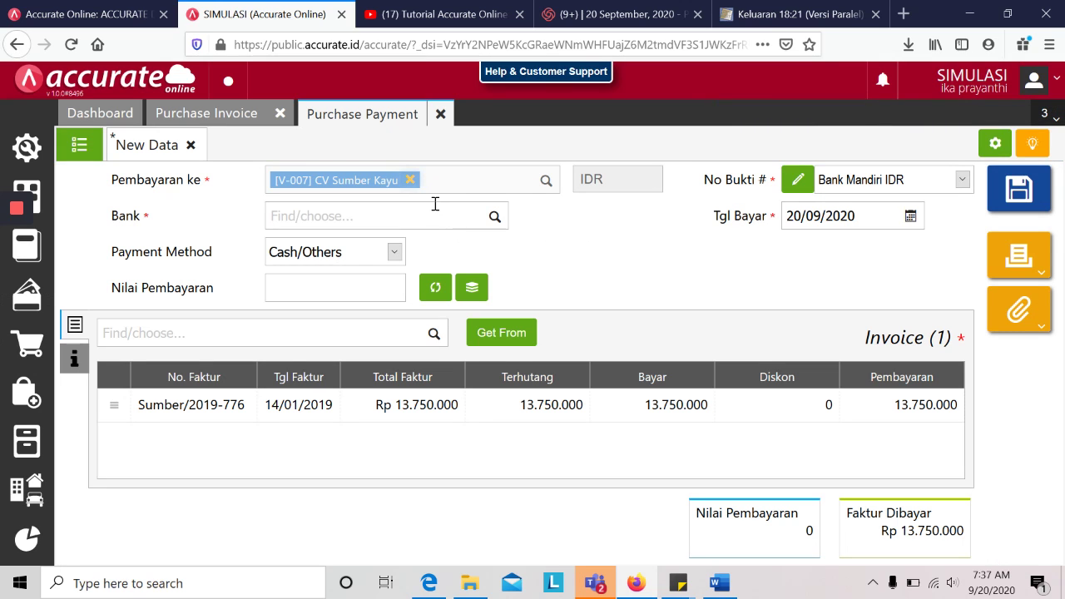
Step: Set the payment's bank to Bank Mandiri IDR and its payment method to Bank Transfer
click(429, 215)
text(mandiri)
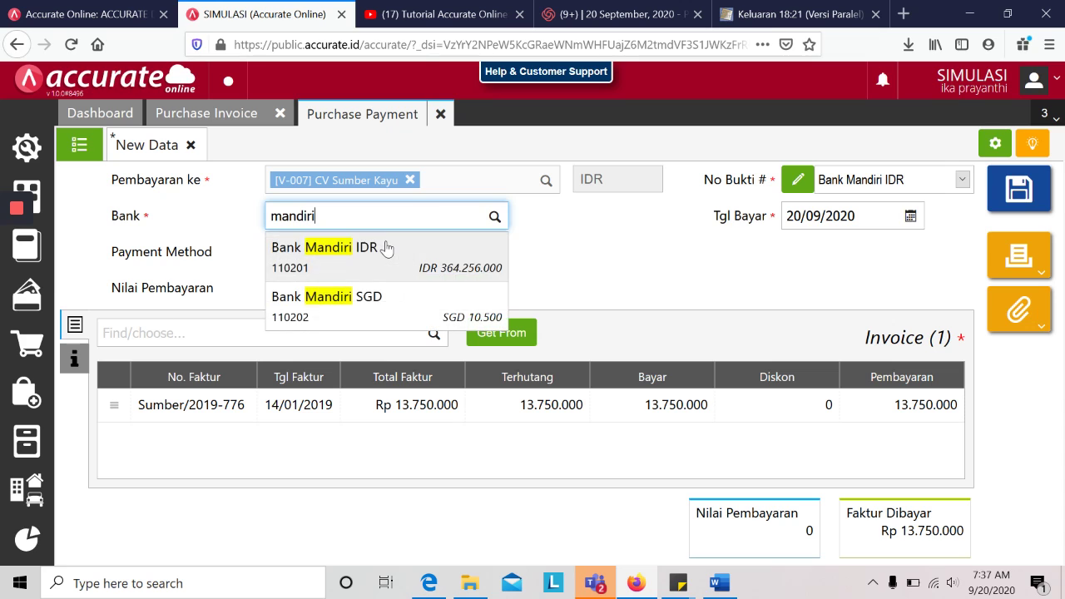
click(386, 250)
click(363, 254)
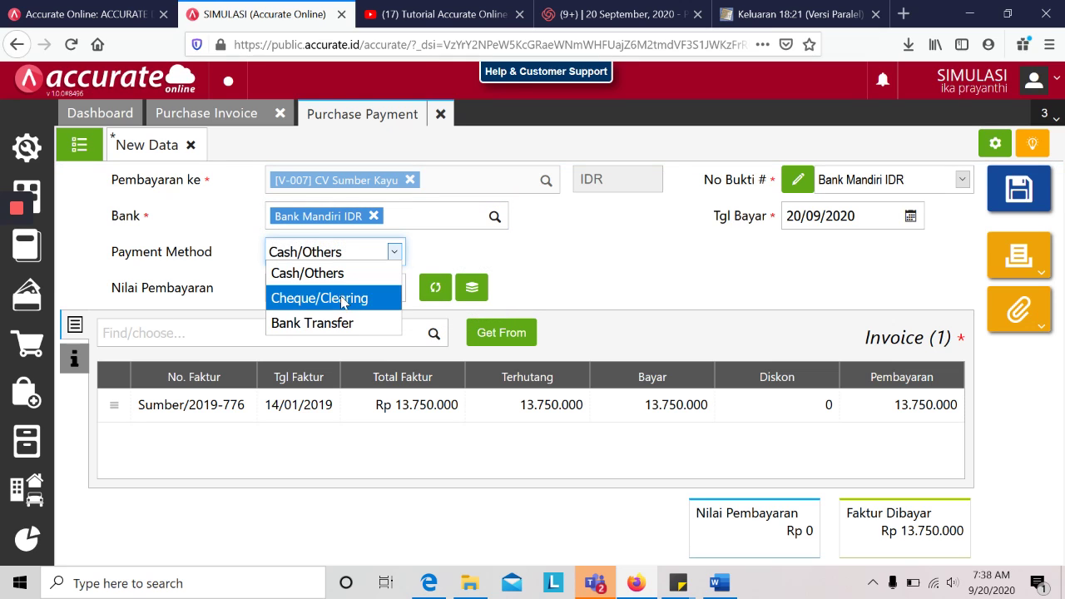
click(341, 323)
Step: Date the payment 14/01/2019, fill in the full invoice amount of Rp 13.750.000, and save the payment
click(848, 211)
text(14)
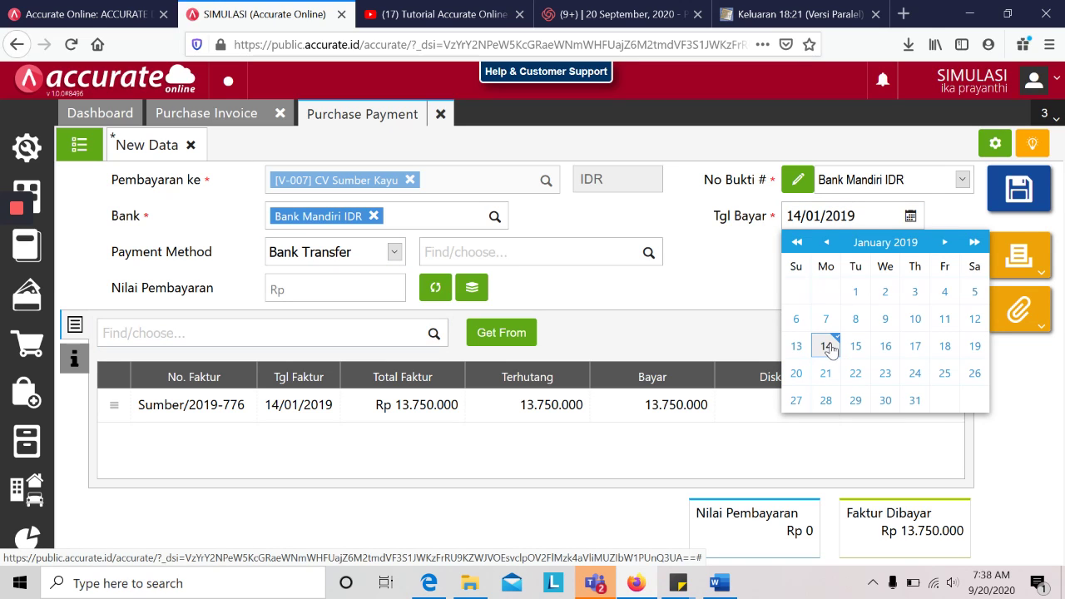
click(827, 348)
click(439, 288)
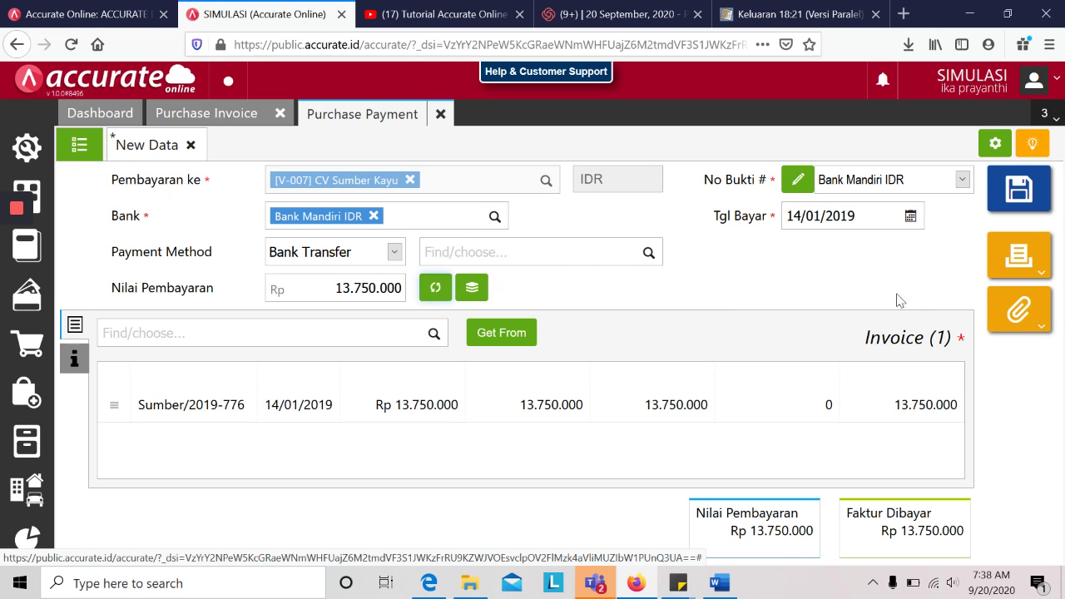
click(1009, 197)
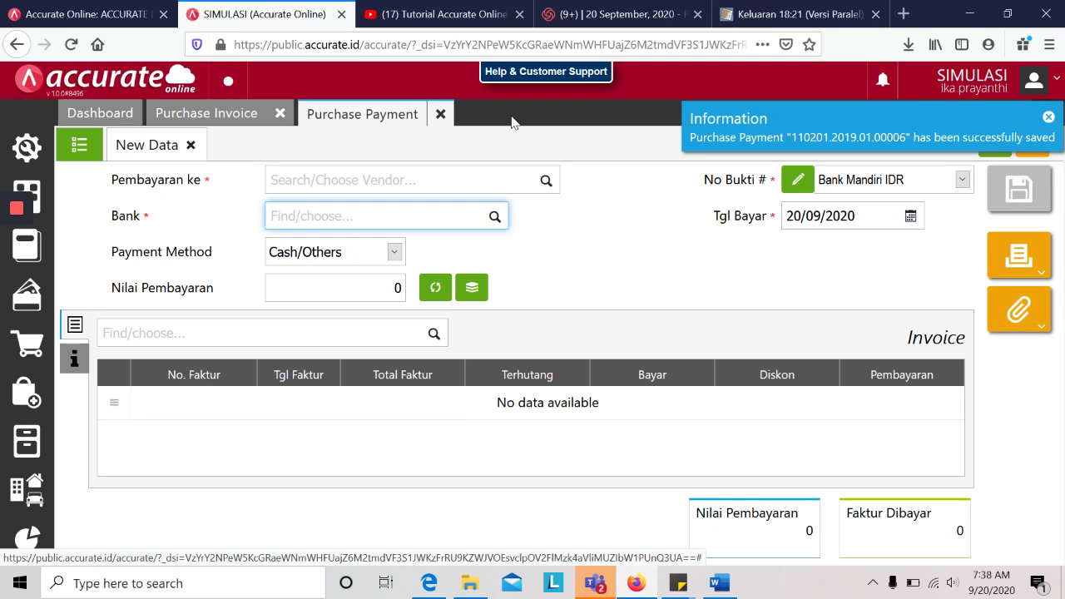
Step: Close the Purchase Payment and Purchase Invoice forms and read the 15 January 2019 task in the training PDF
click(440, 114)
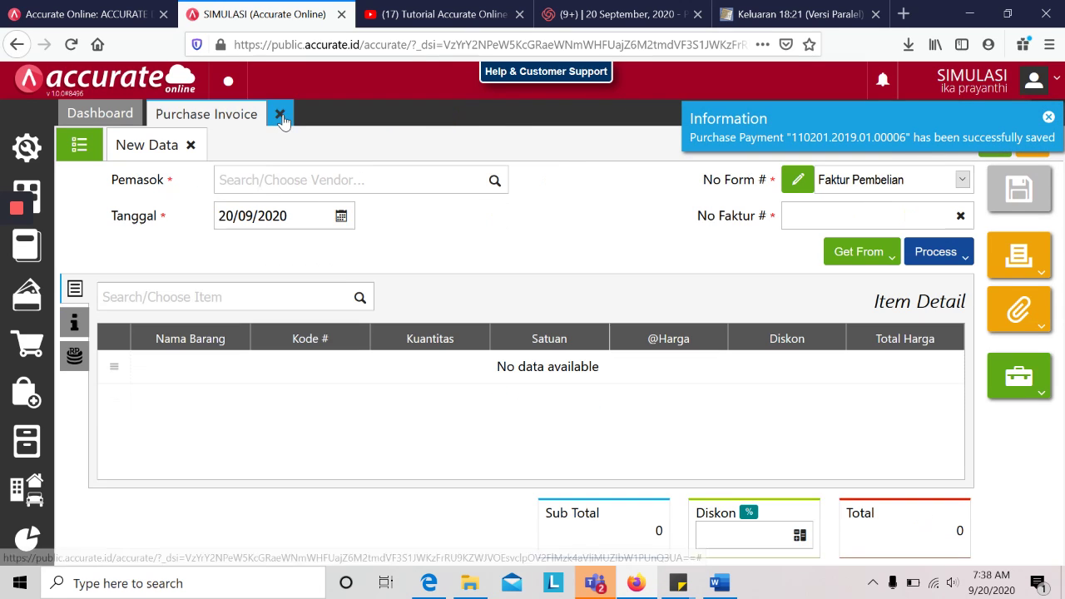
key(alt+Tab)
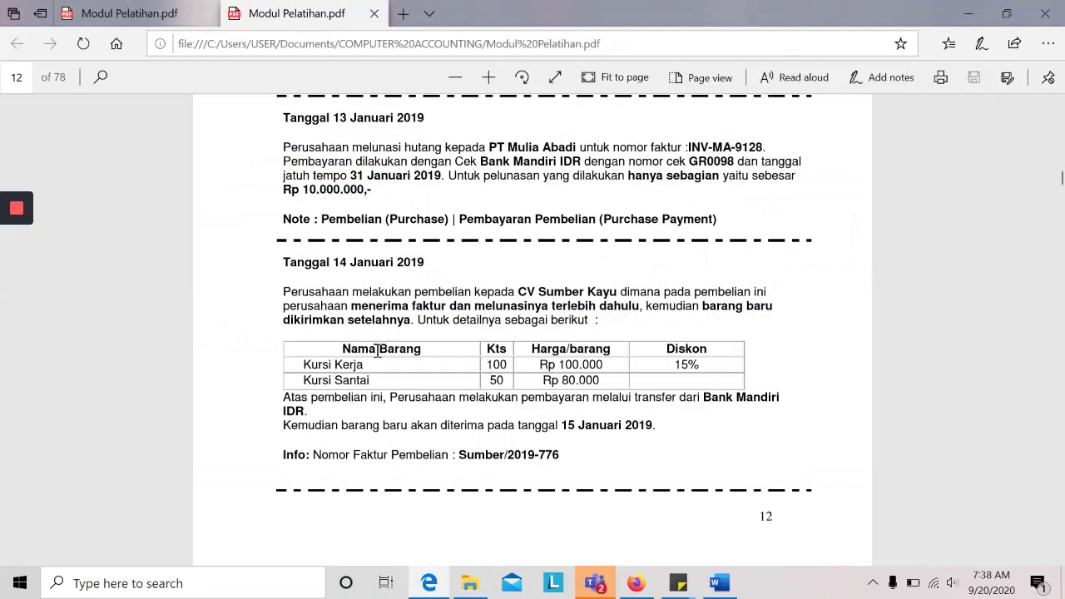
scroll(377, 351, down, 3)
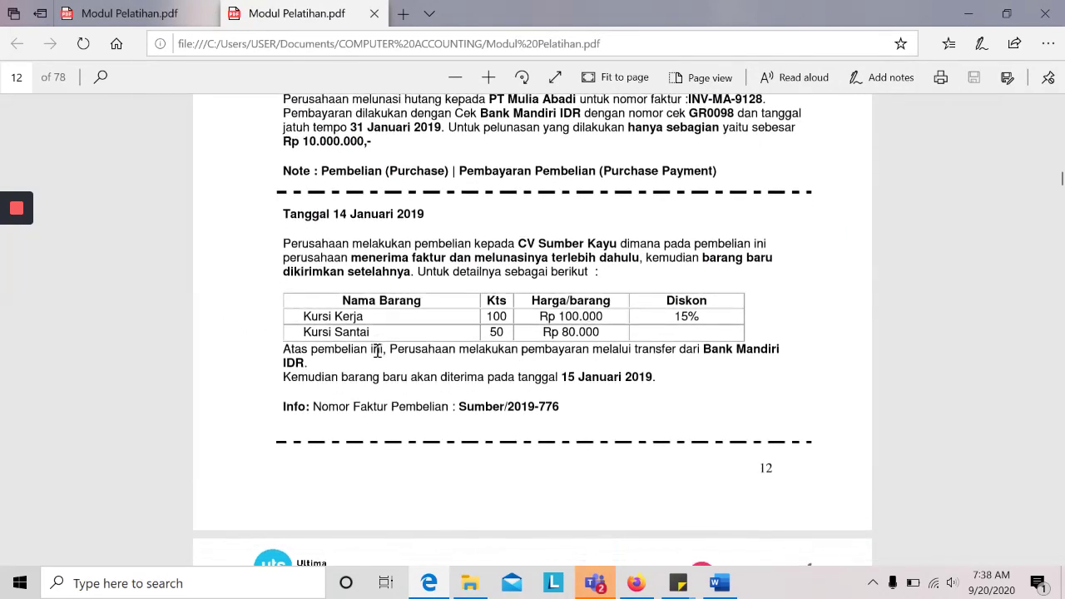
scroll(377, 350, down, 8)
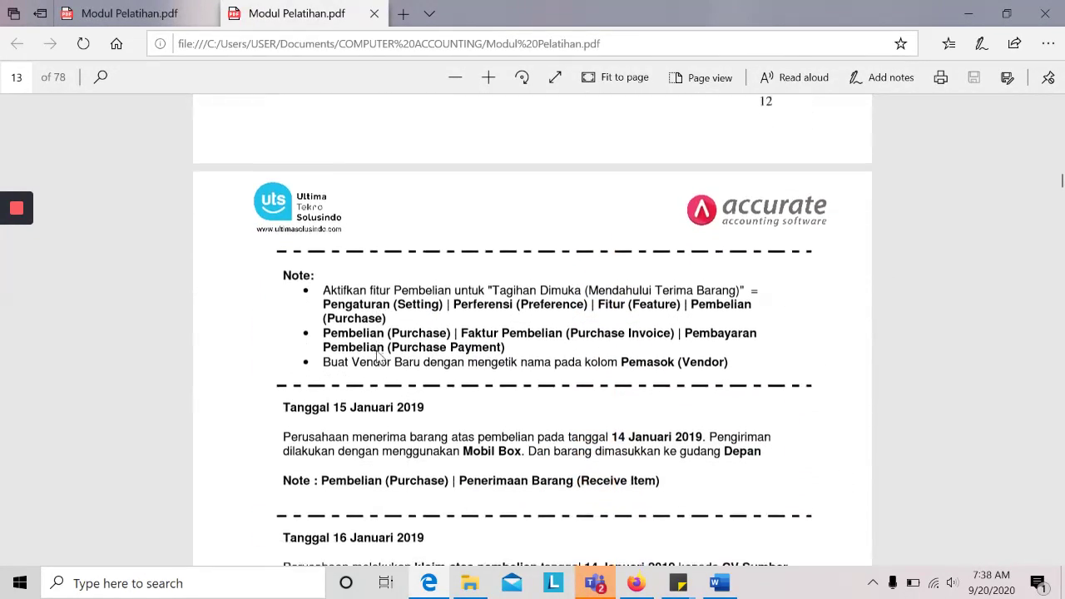
scroll(377, 353, down, 2)
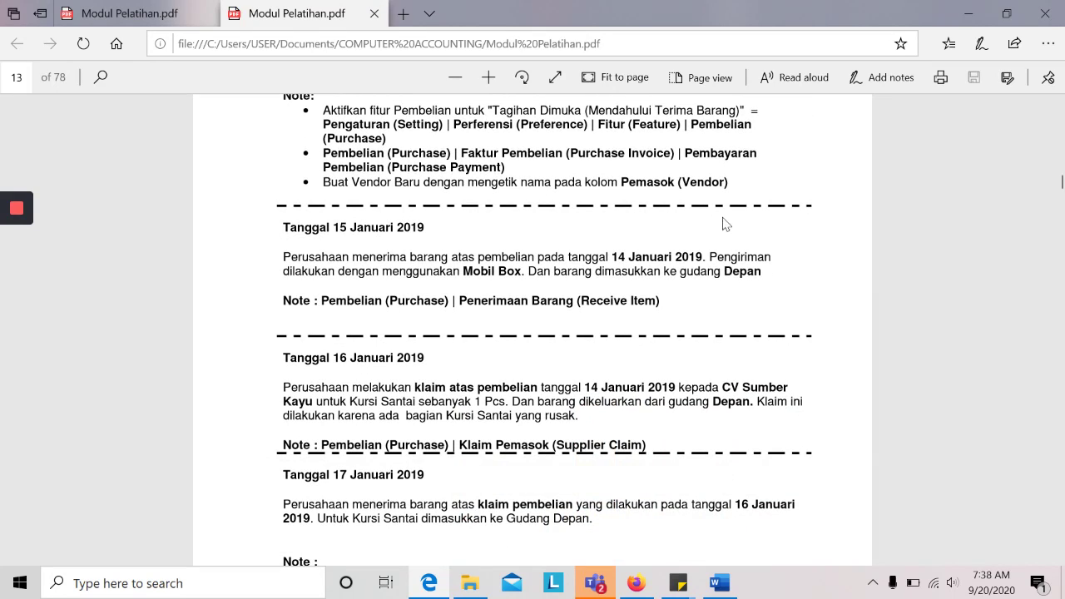
Step: Switch back to Accurate Online and start a new Receive Item record with CV Sumber Kayu as the vendor
click(636, 583)
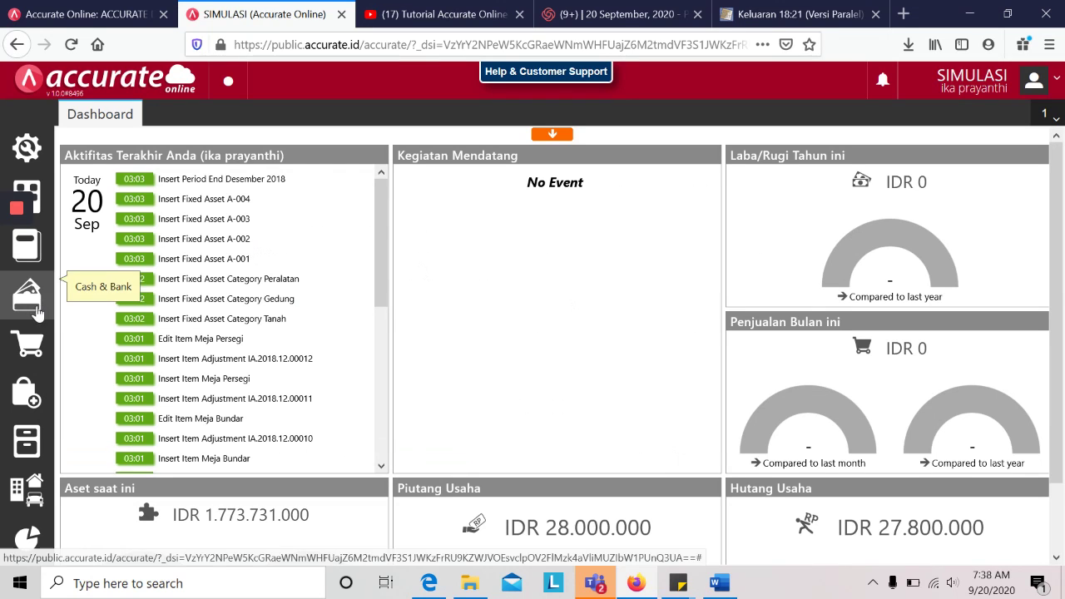
click(27, 402)
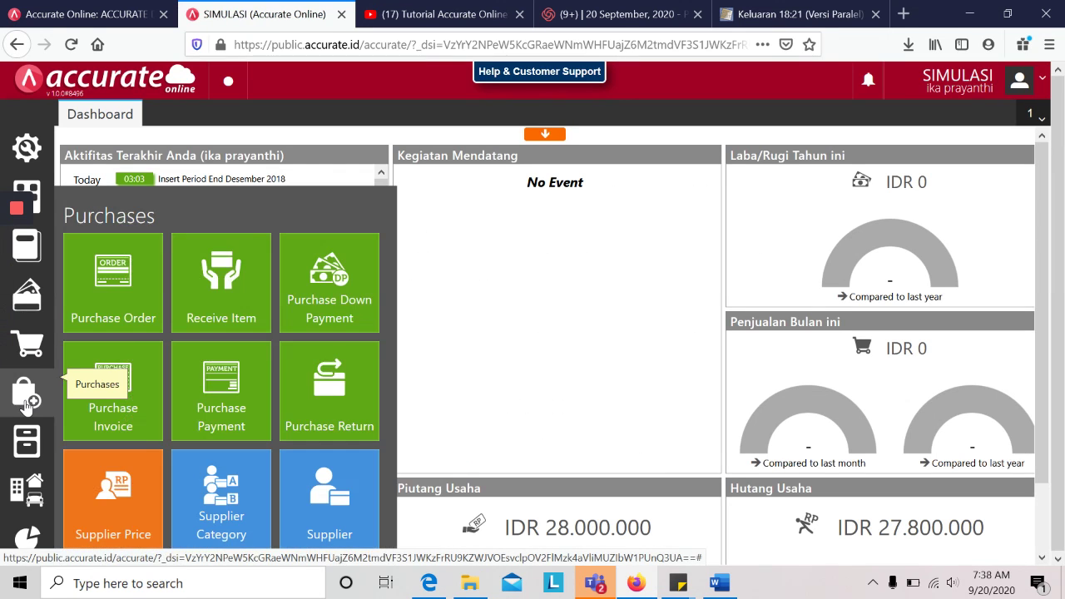
click(193, 311)
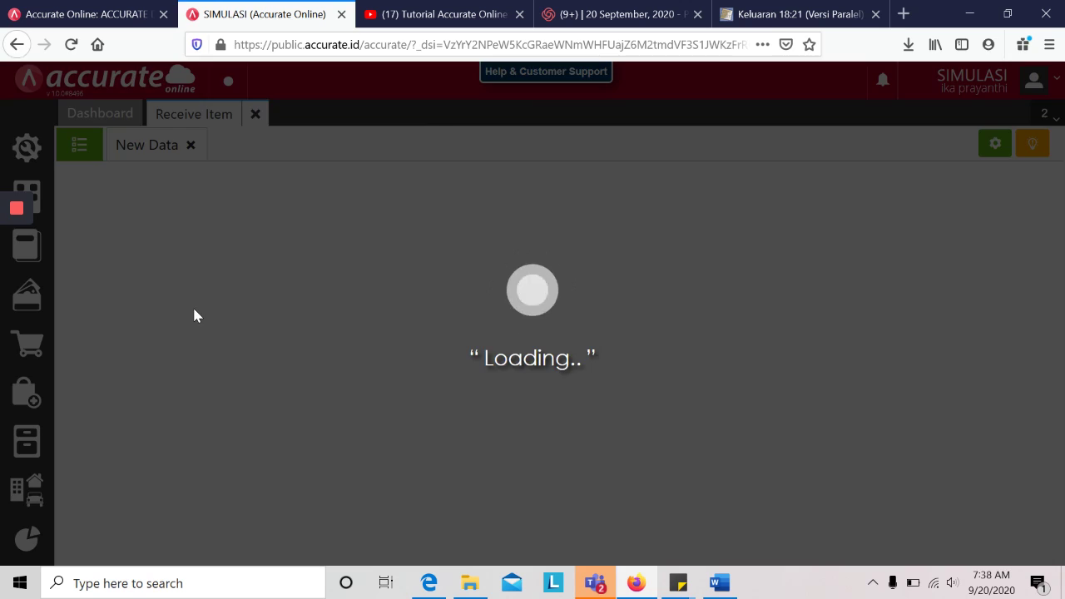
text(sumber)
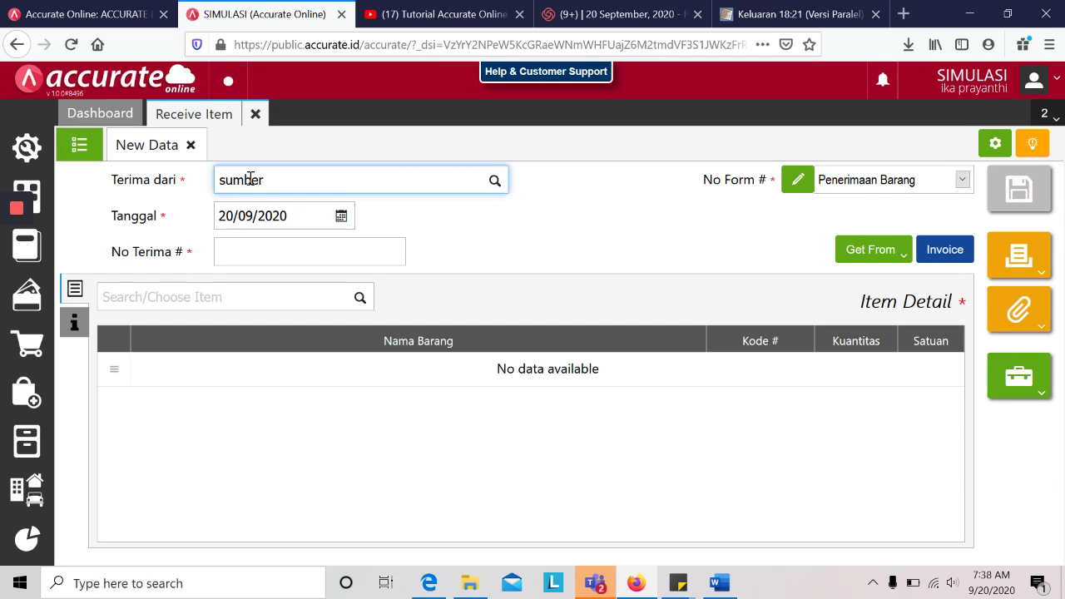
Step: Date the goods receipt 15/01/2019 and set its receipt number to R001
click(275, 211)
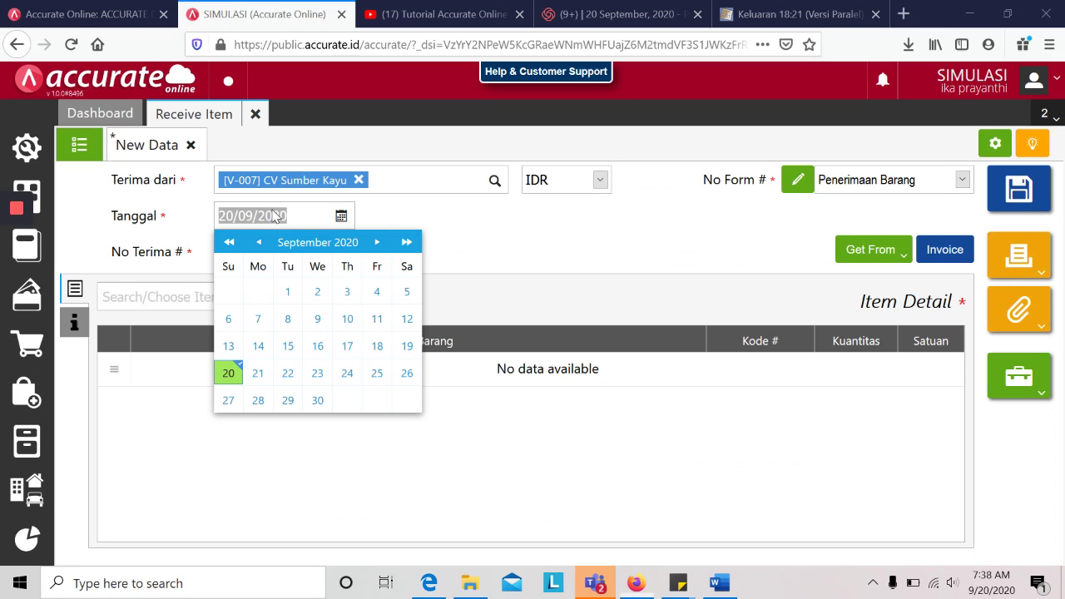
text(15)
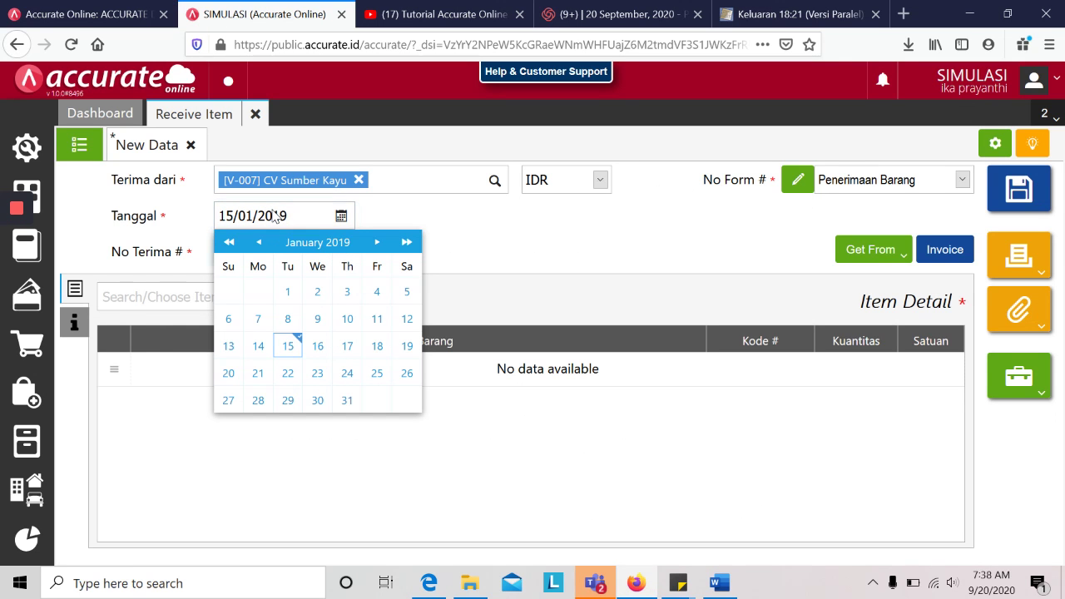
click(289, 347)
click(333, 265)
key(alt+Tab)
key(alt+Tab)
text(R001)
click(336, 275)
Step: Copy the Kursi Kerja and Kursi Santai lines from advance invoice PI.2019.01.00008 into the goods receipt
click(902, 259)
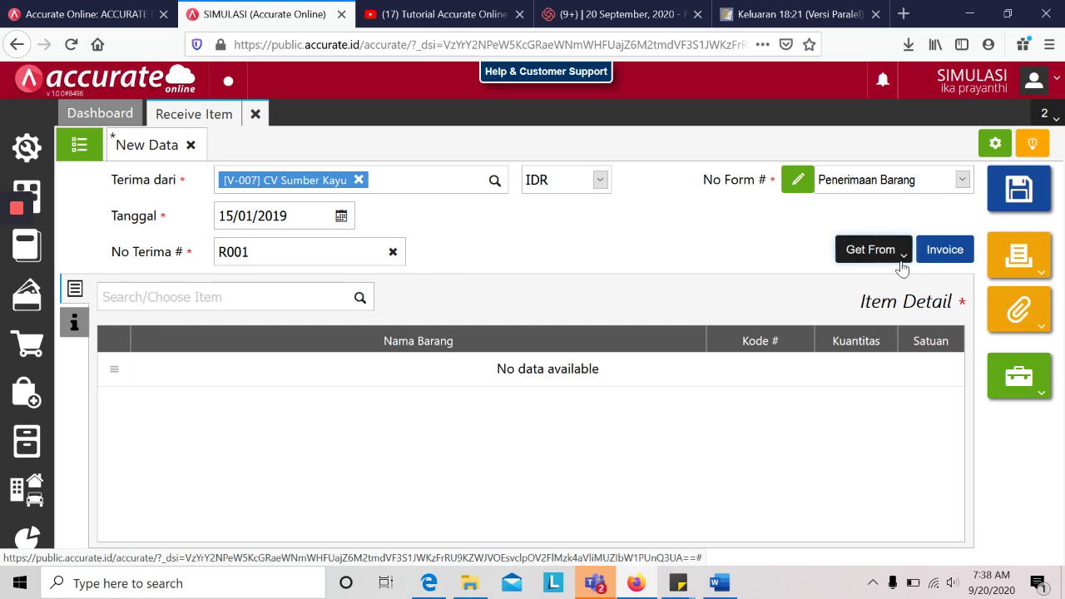
click(839, 328)
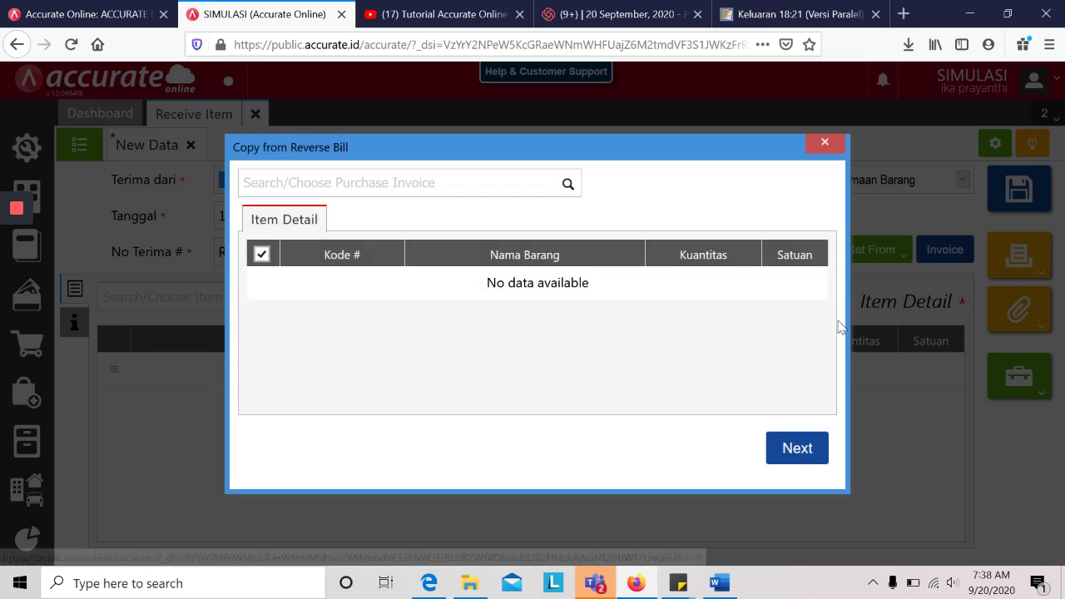
click(567, 184)
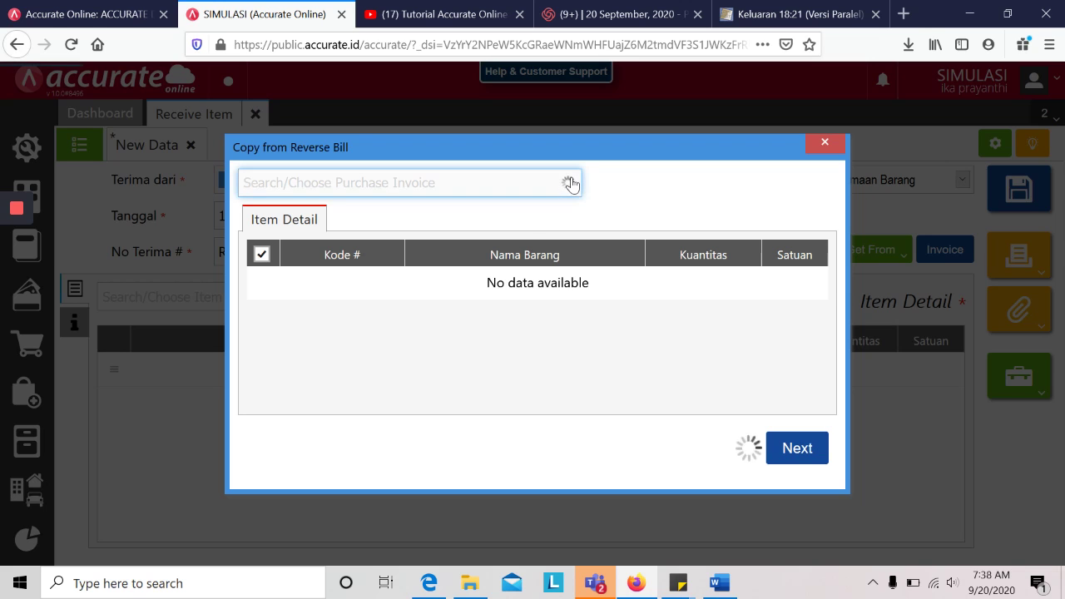
click(565, 223)
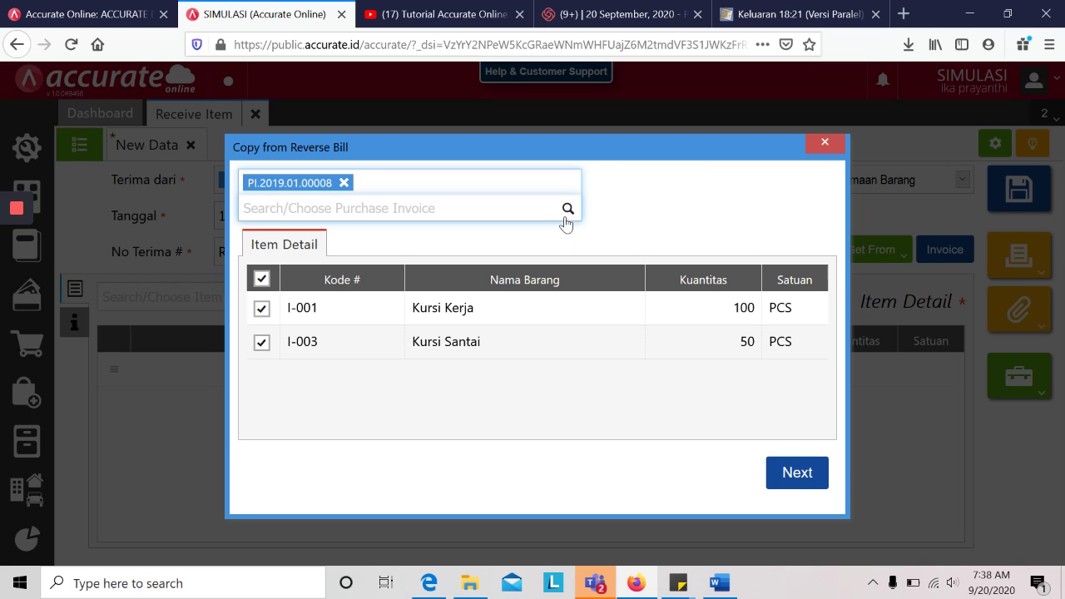
click(798, 473)
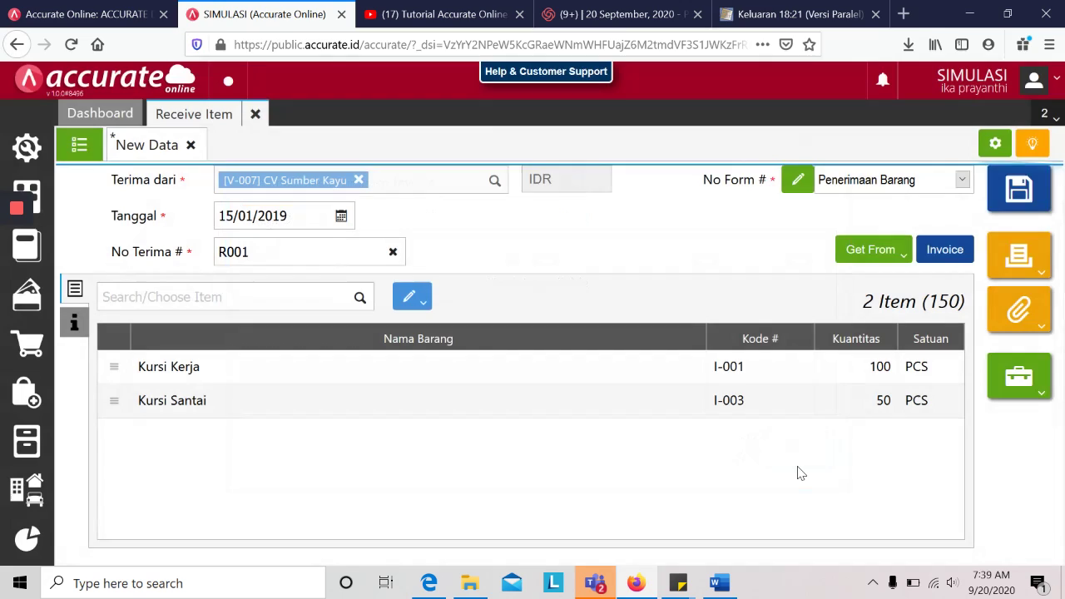
Step: Check the destination warehouse in the training PDF and set the Kursi Kerja line's warehouse to Depan
key(alt+Tab)
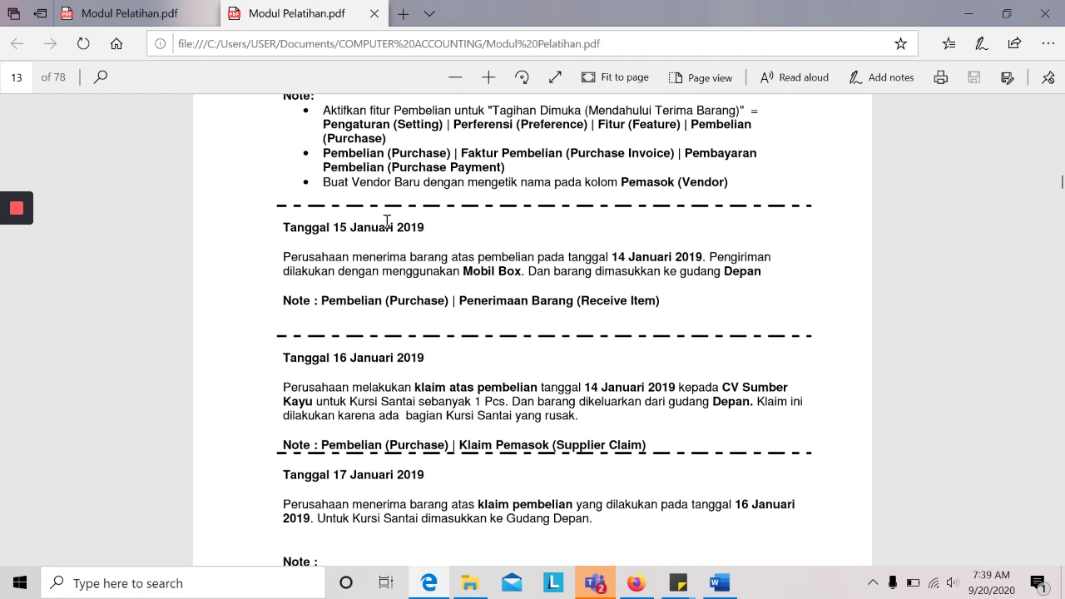
key(alt+Tab)
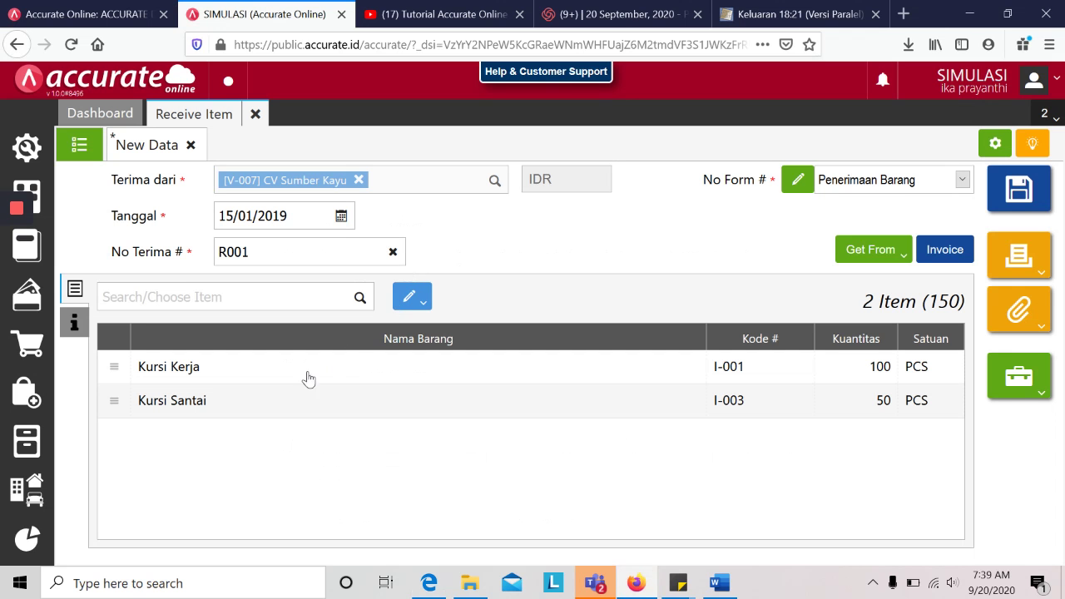
click(292, 371)
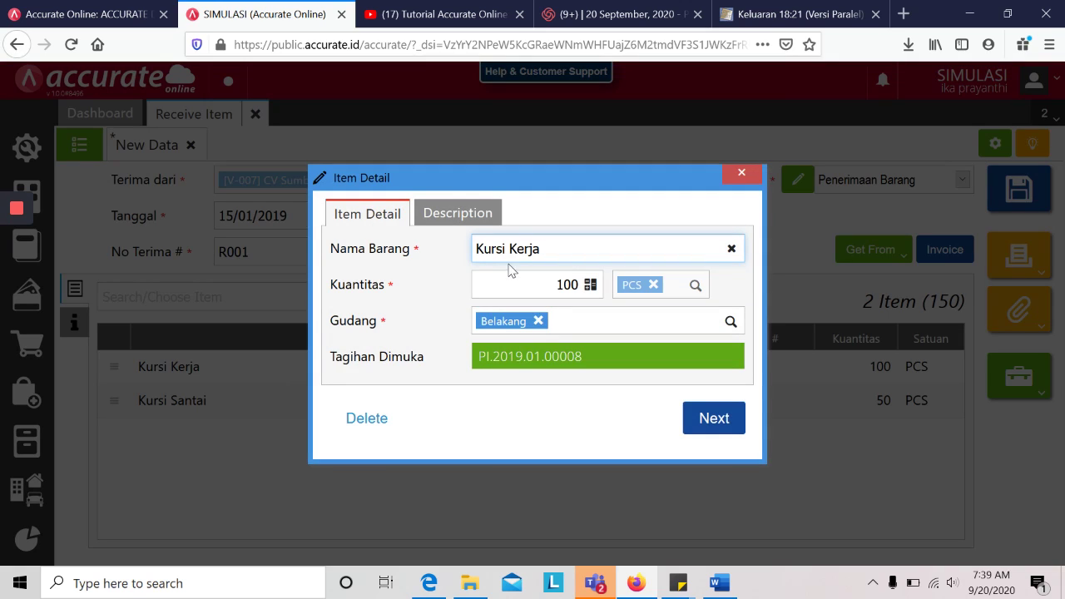
click(545, 321)
text(depan)
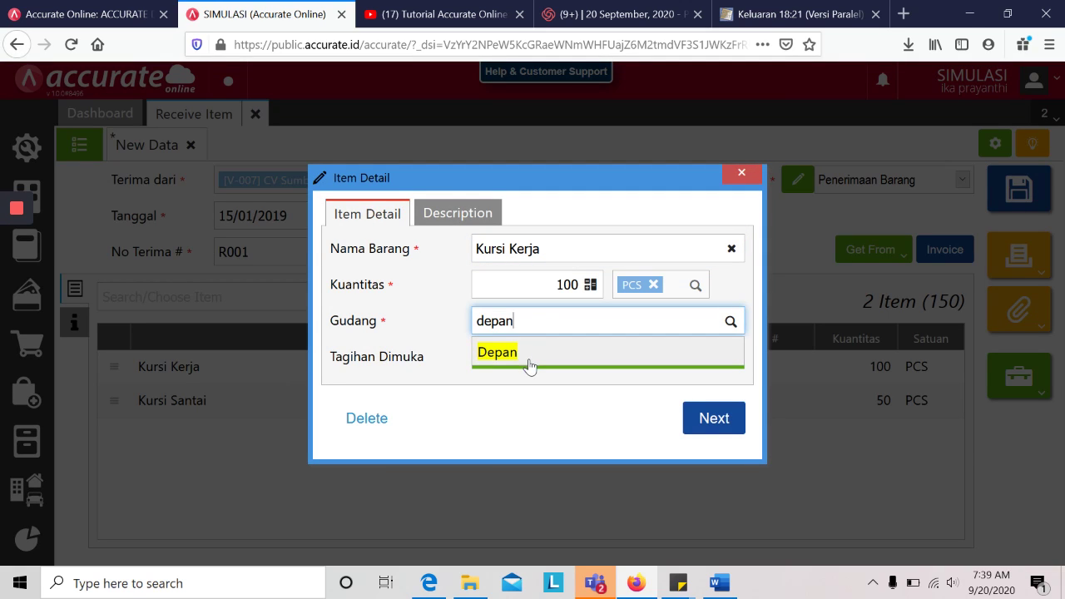
click(528, 363)
click(712, 423)
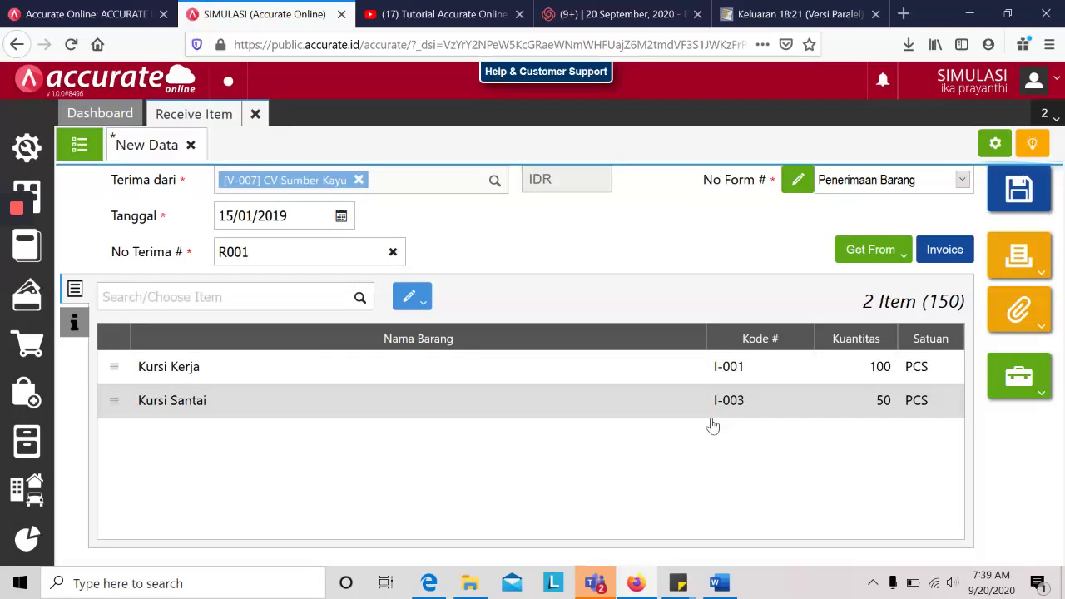
Step: Set the Kursi Santai line's warehouse to Depan and save the goods receipt
click(502, 403)
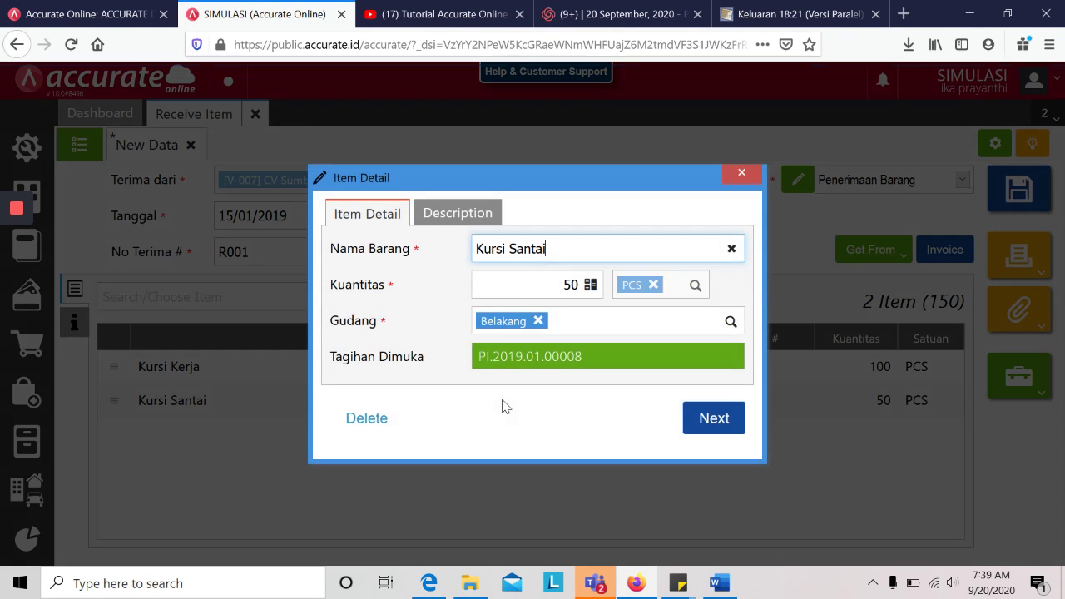
click(538, 321)
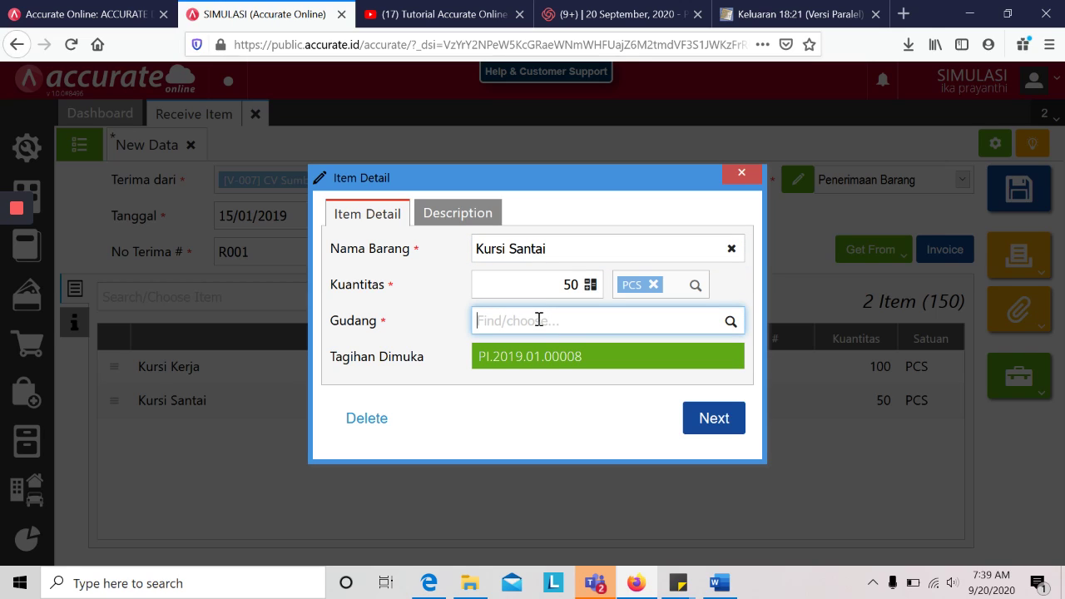
text(depan)
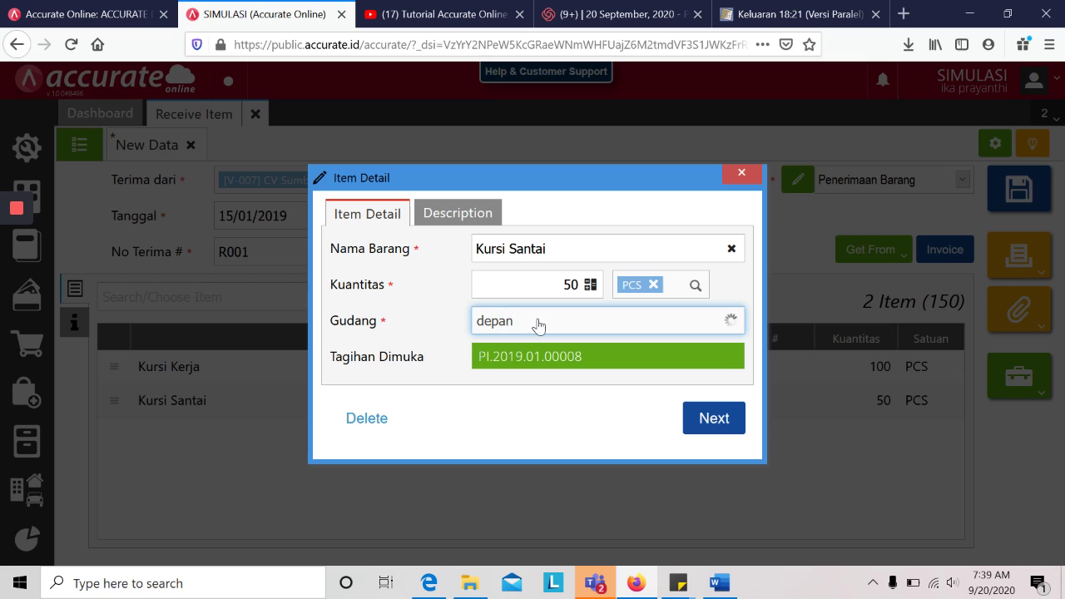
click(541, 354)
click(725, 416)
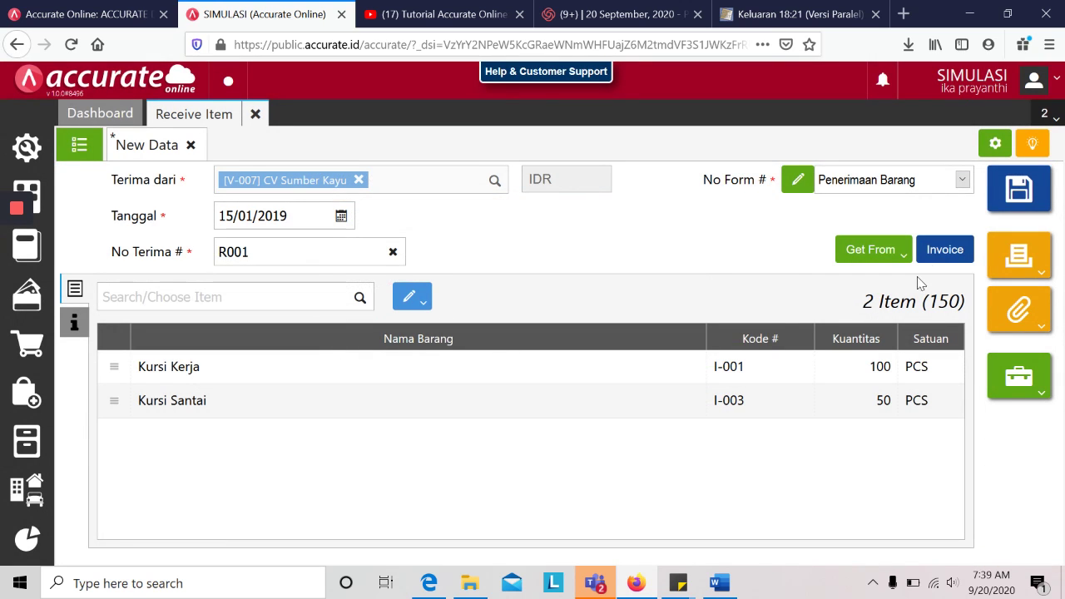
click(1019, 192)
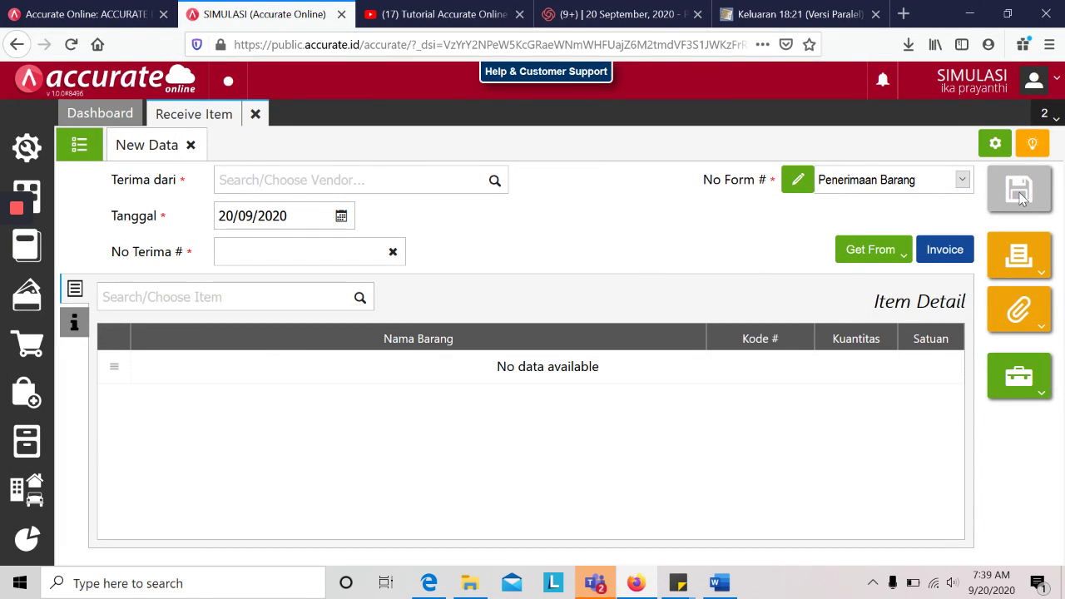
Step: Switch from the training PDF back to Accurate Online and close the Receive Item form
mouse_move(13, 283)
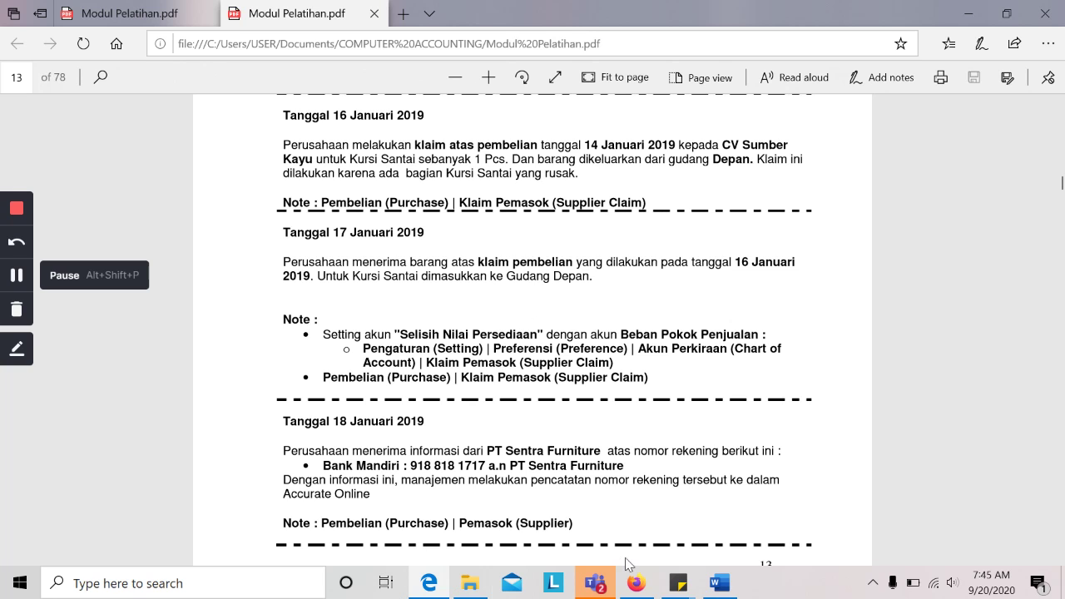
click(640, 581)
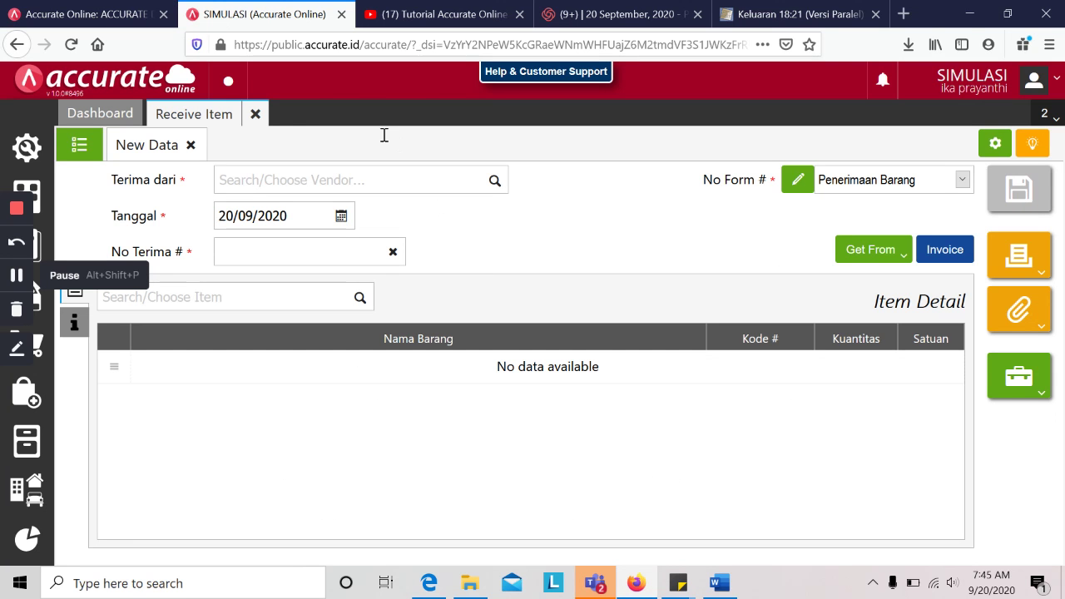
click(261, 121)
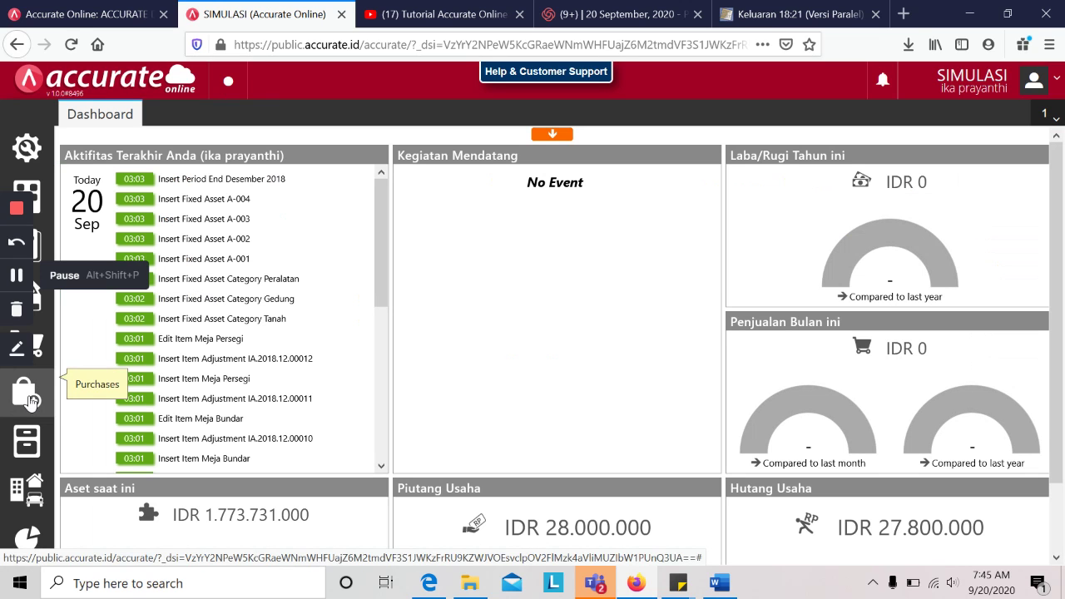
Step: Enable the Supplier Claim purchase feature in the company preferences and save them
click(29, 399)
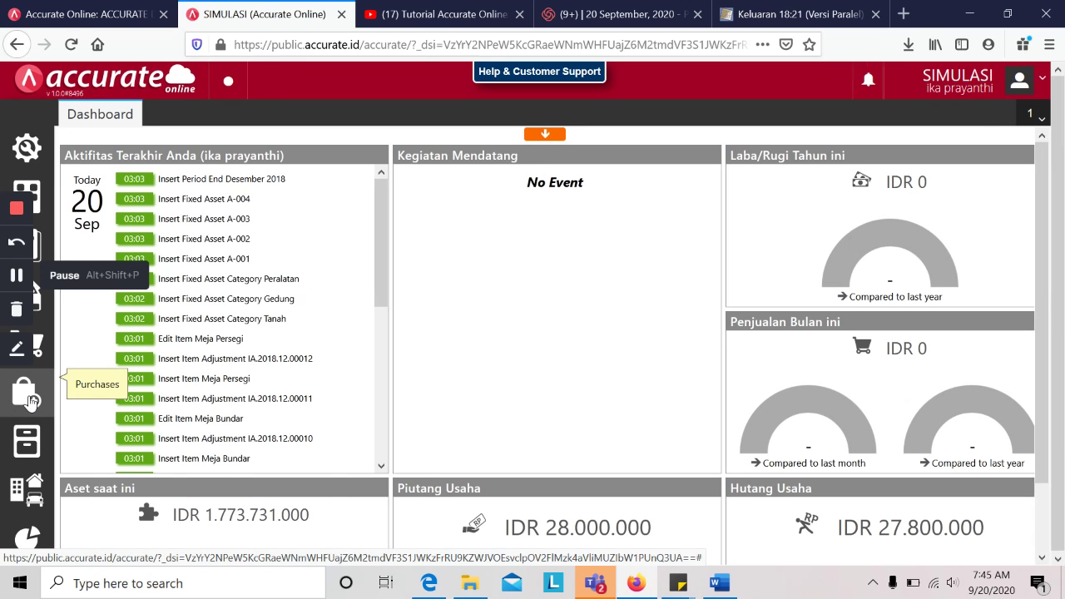
click(27, 147)
click(114, 218)
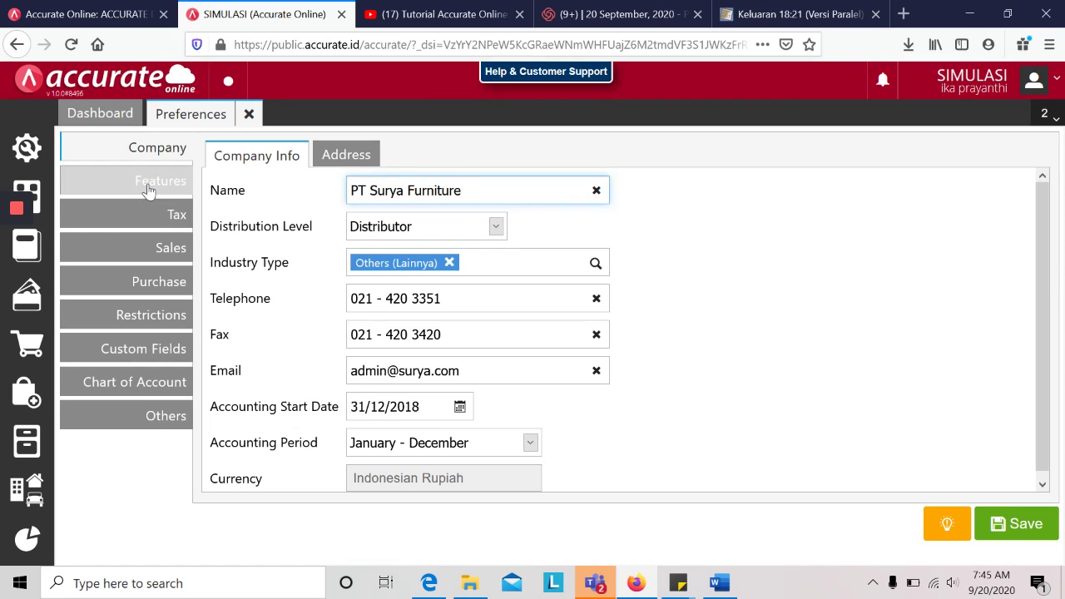
click(148, 185)
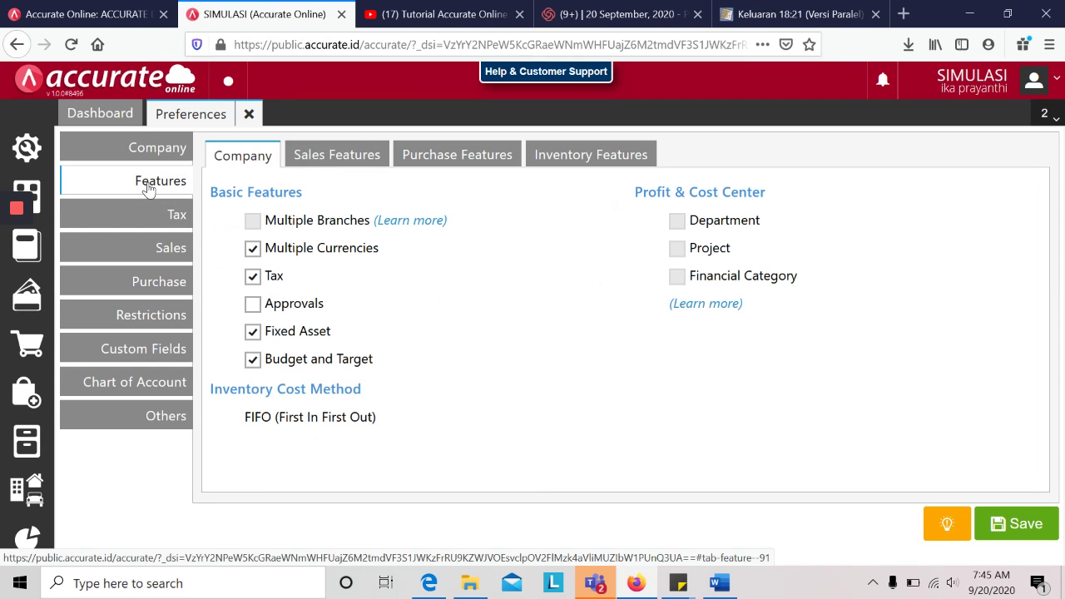
click(410, 155)
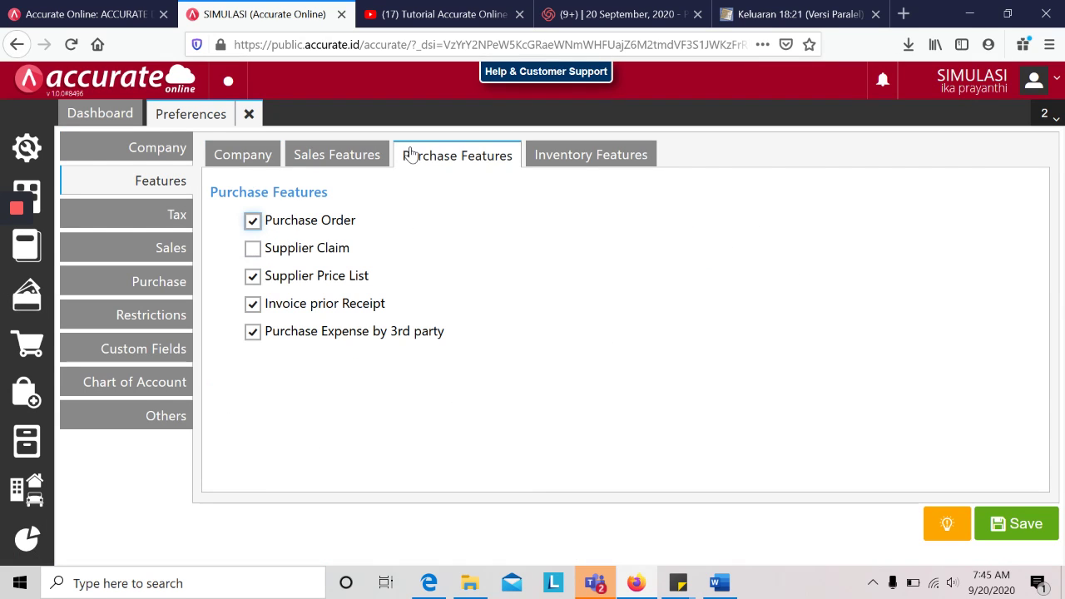
click(253, 250)
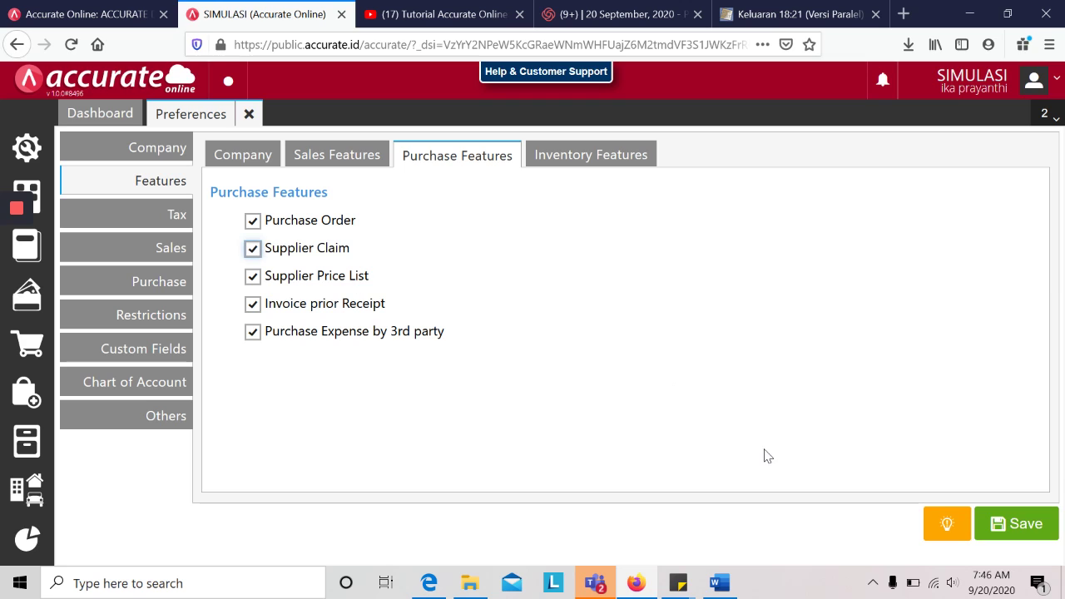
click(1008, 521)
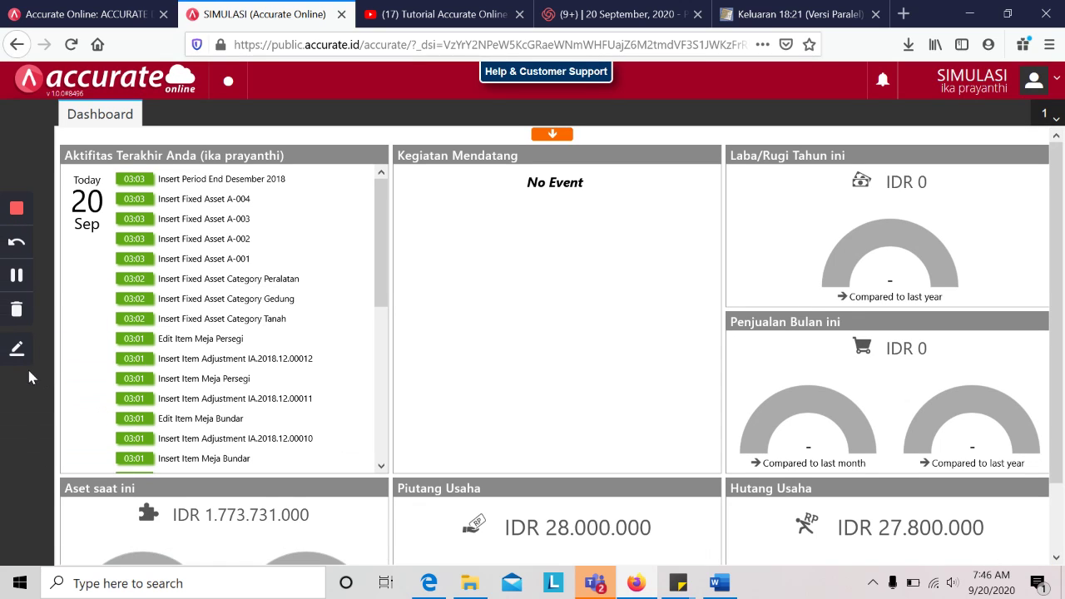
Step: Start a new Claim Out supplier claim, check the 16 January details in the training PDF, and choose CV Sumber Kayu as the supplier
click(15, 408)
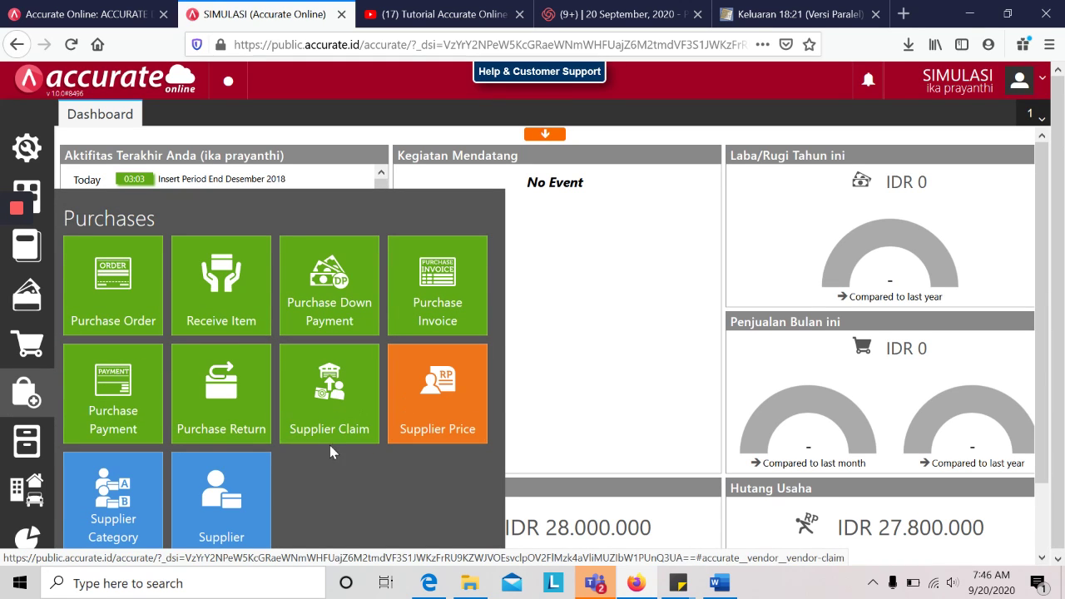
click(324, 407)
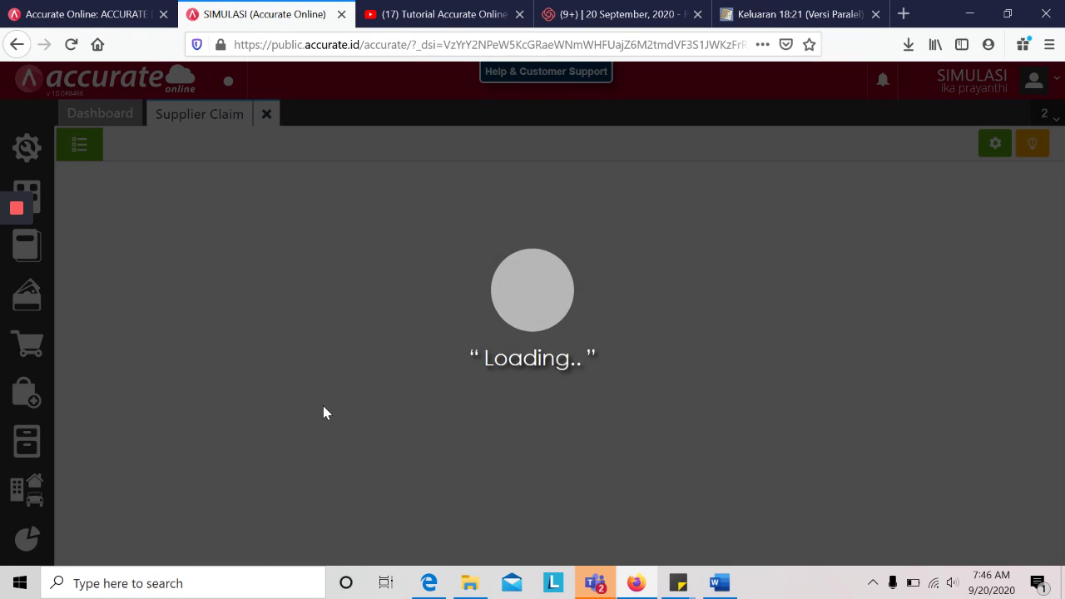
key(alt+Tab)
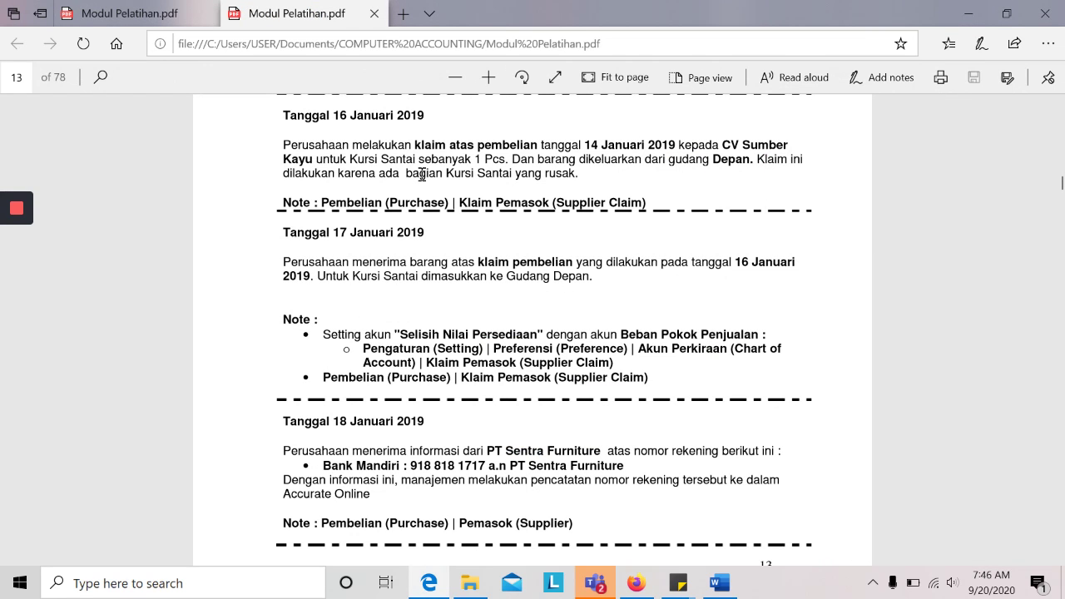
key(alt+Tab)
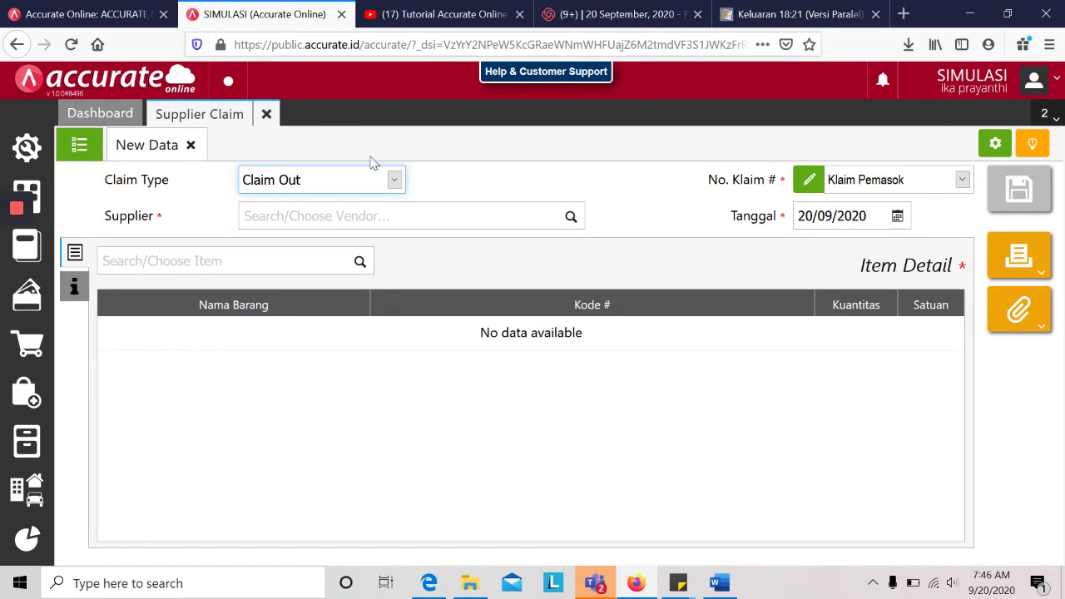
click(400, 214)
key(alt+Tab)
key(alt+Tab)
key(alt+Tab)
key(alt+Tab)
text(sumber)
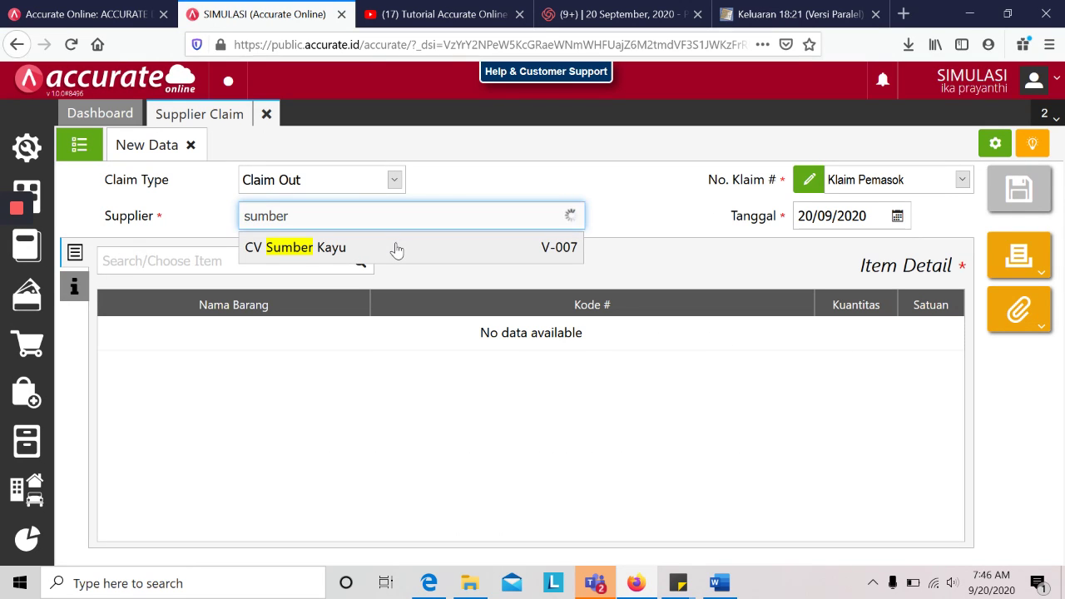
click(397, 246)
Step: Set the supplier claim's date to 16/01/2019
click(824, 216)
key(alt+Tab)
key(alt+Tab)
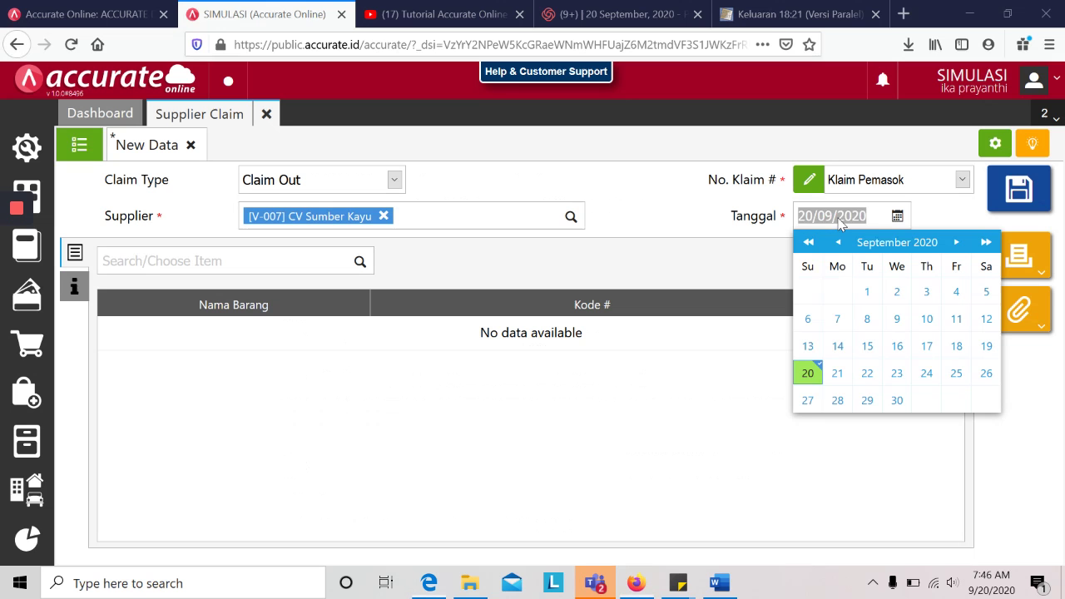
text(16/01/2019)
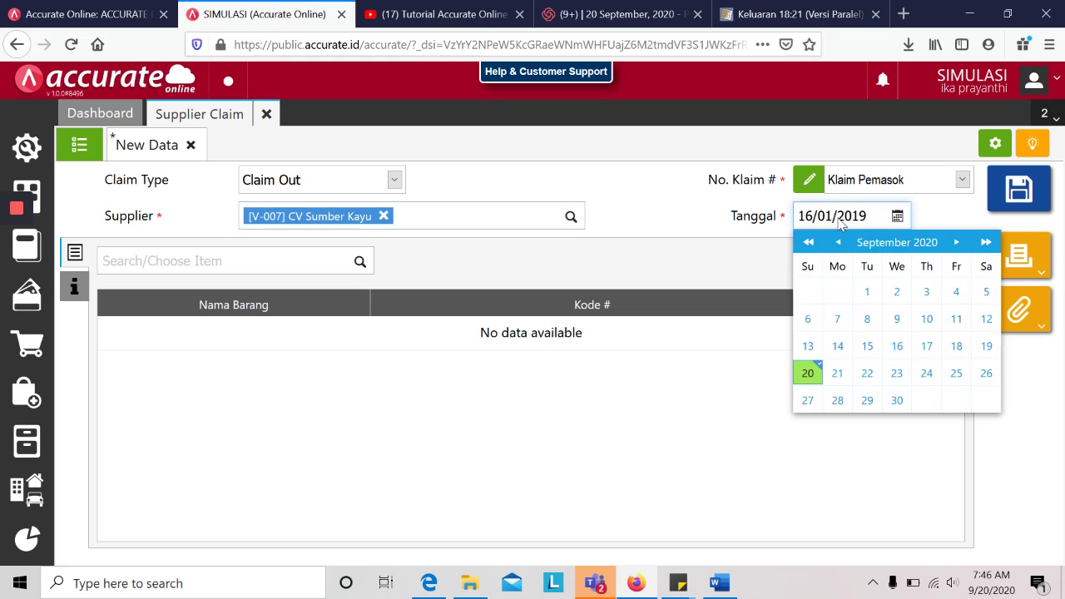
click(913, 354)
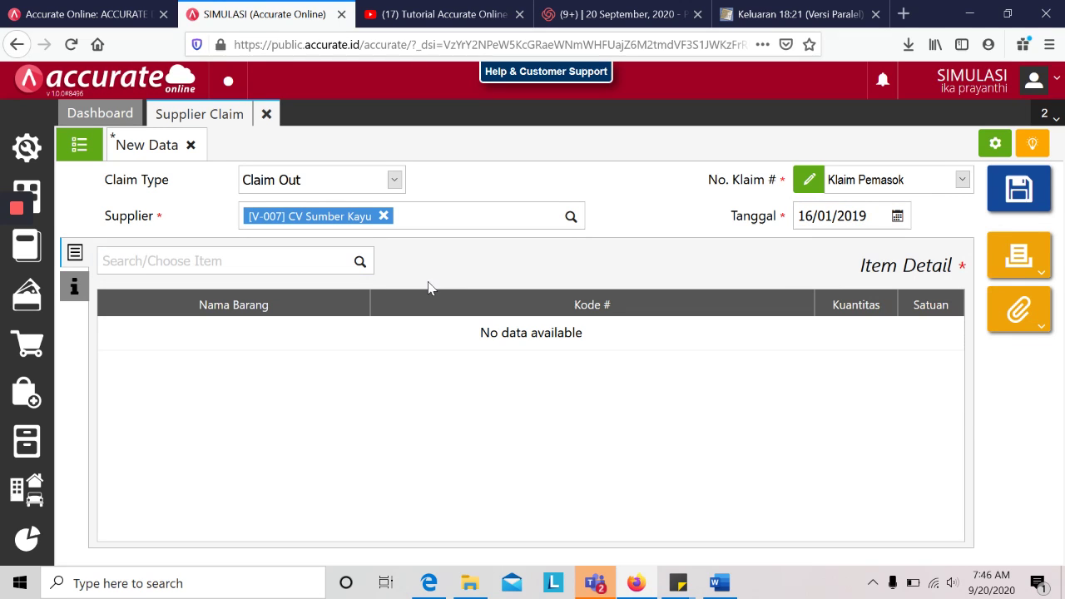
Step: Check the claimed item in the training PDF and add Kursi Santai to the supplier claim
click(335, 264)
key(alt+Tab)
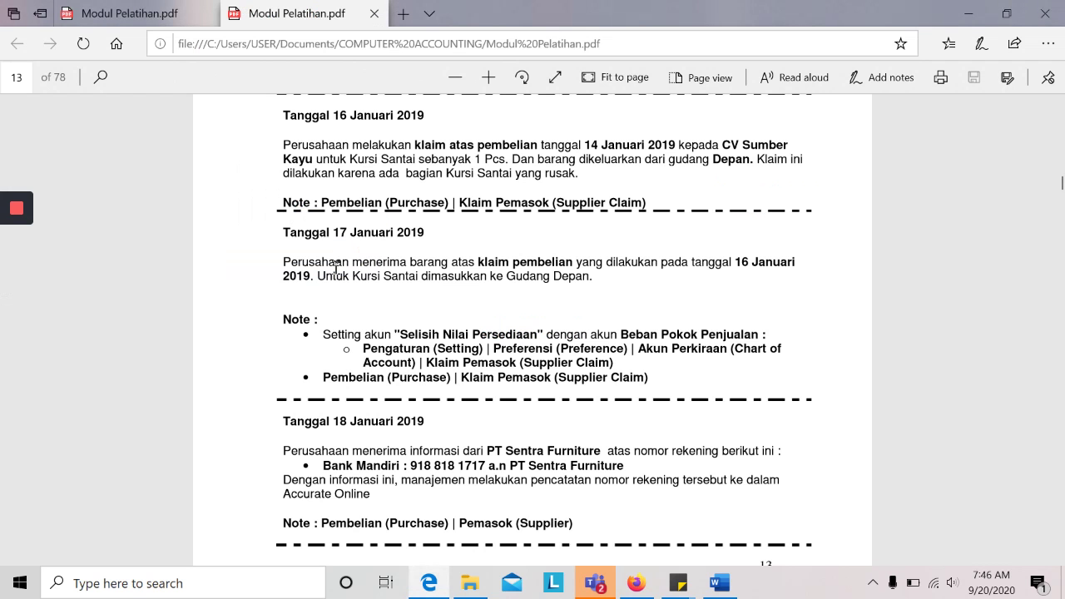
key(alt+Tab)
text(kursi santa)
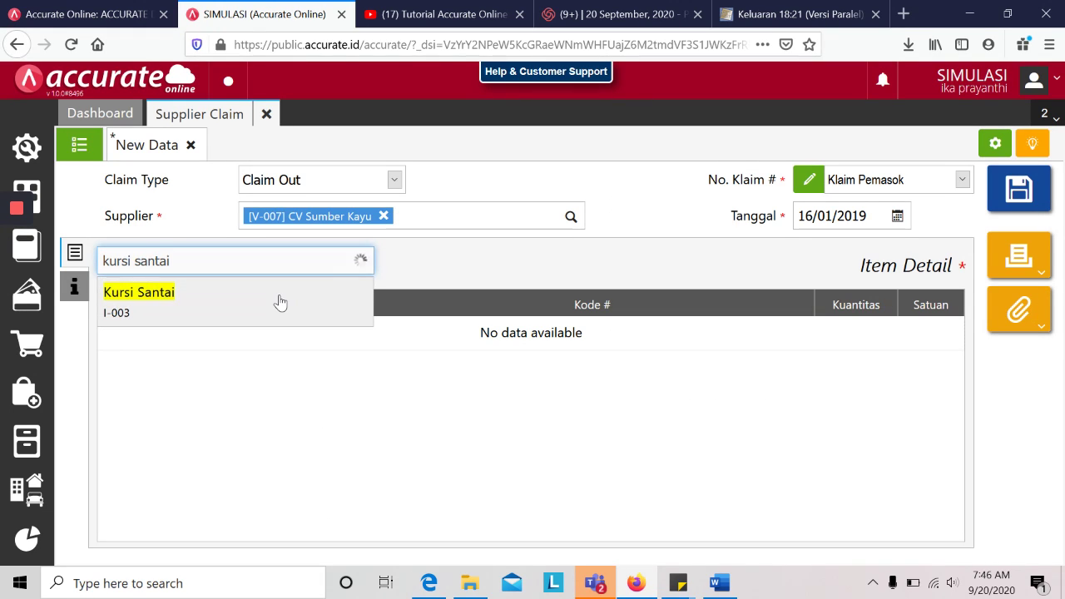
click(281, 303)
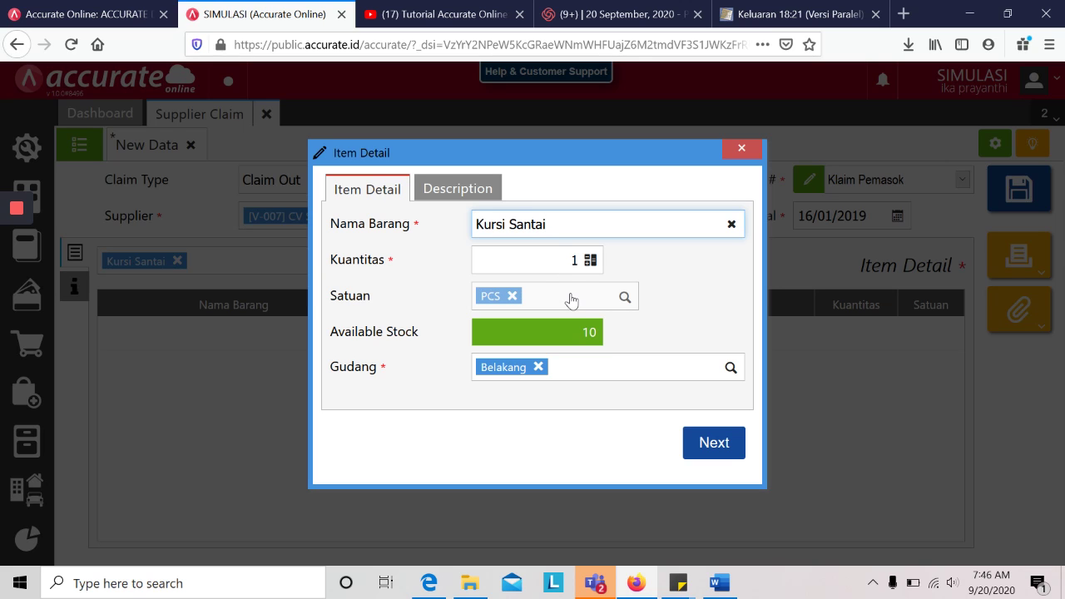
Step: Check the claim details in the PDF, set the Kursi Santai line's warehouse to Depan, and save the supplier claim
key(alt+Tab)
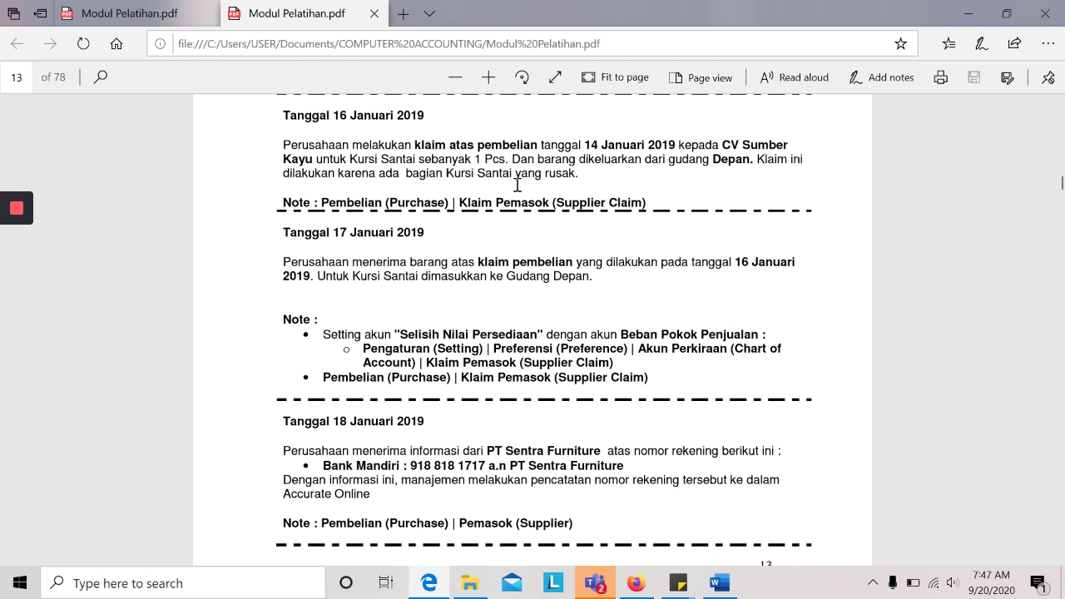
key(alt+Tab)
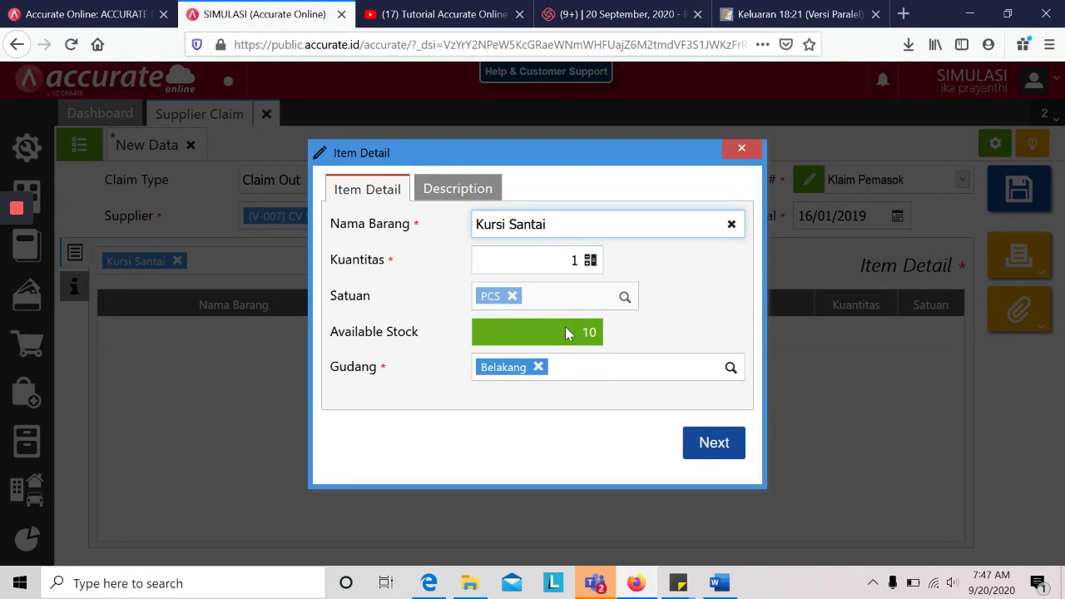
click(539, 367)
text(depan)
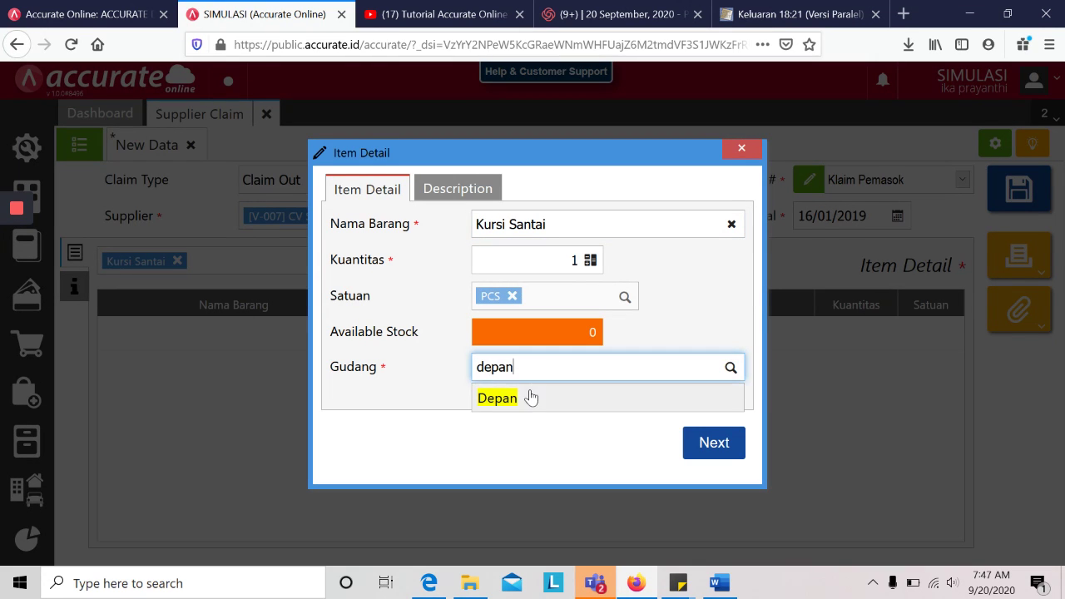
click(531, 401)
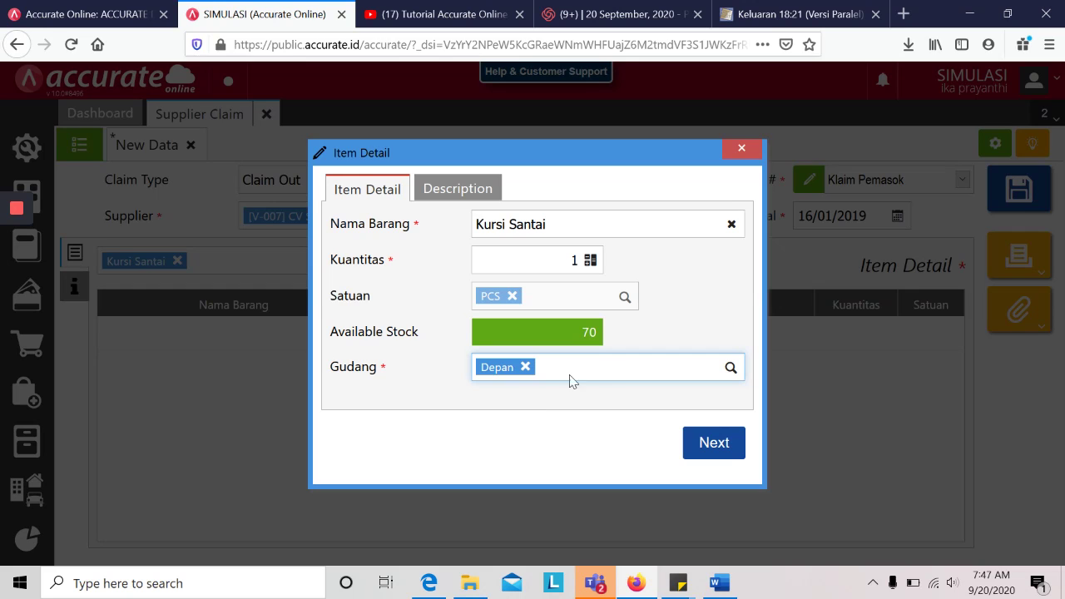
click(704, 458)
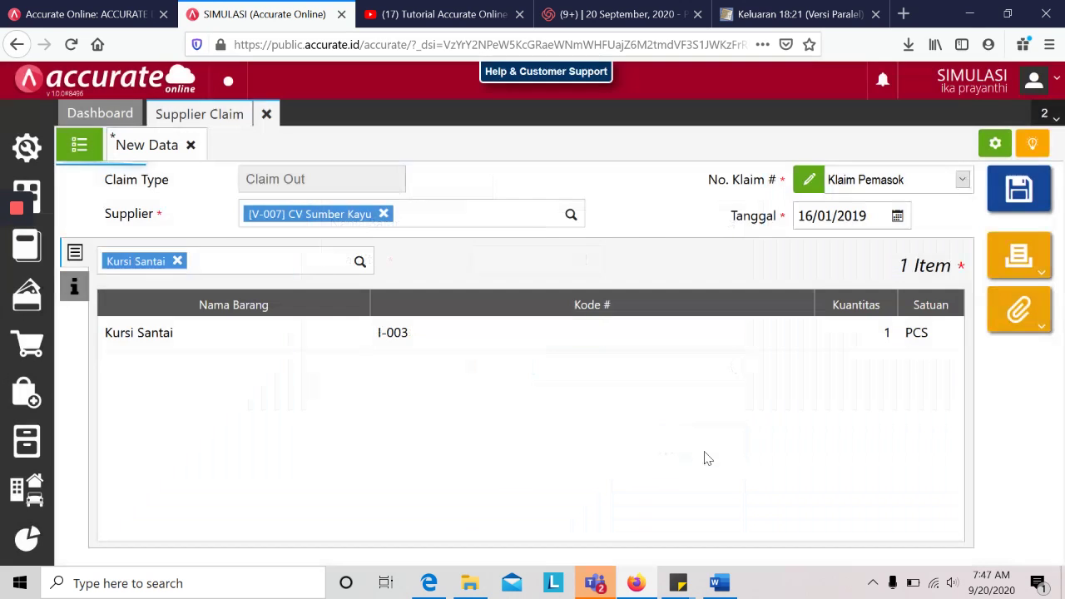
click(1020, 200)
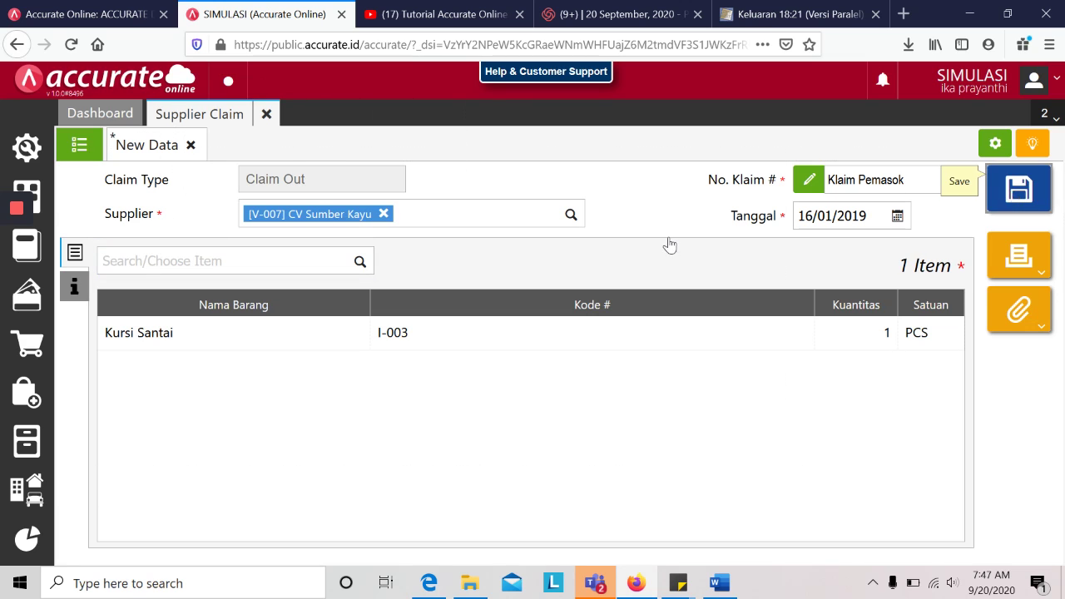
Step: Read the 17 January instructions in the training PDF and open the Chart of Account section of the company preferences
key(alt+Tab)
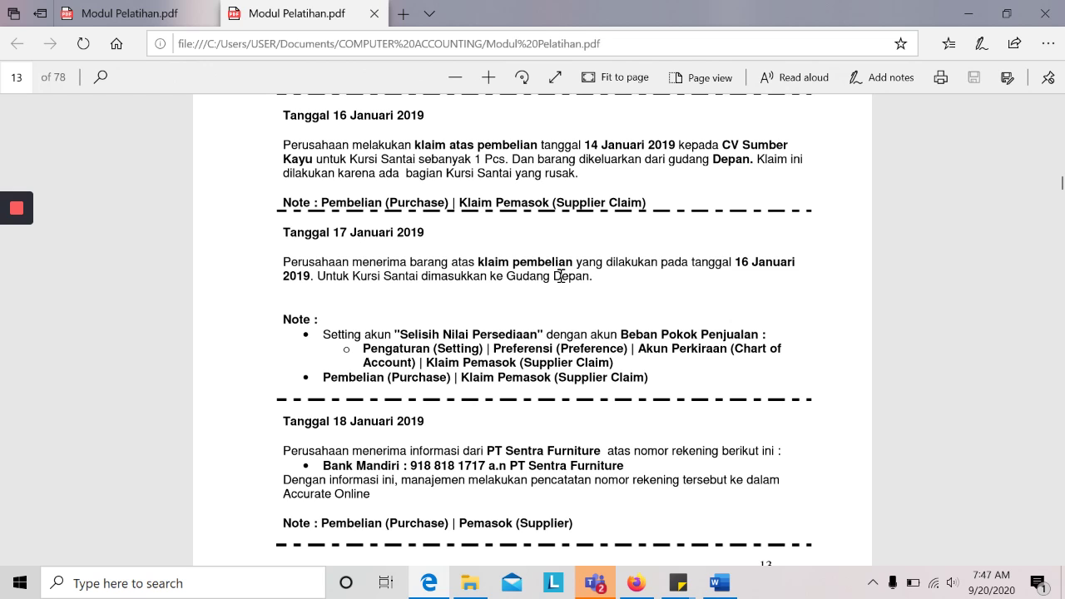
click(636, 584)
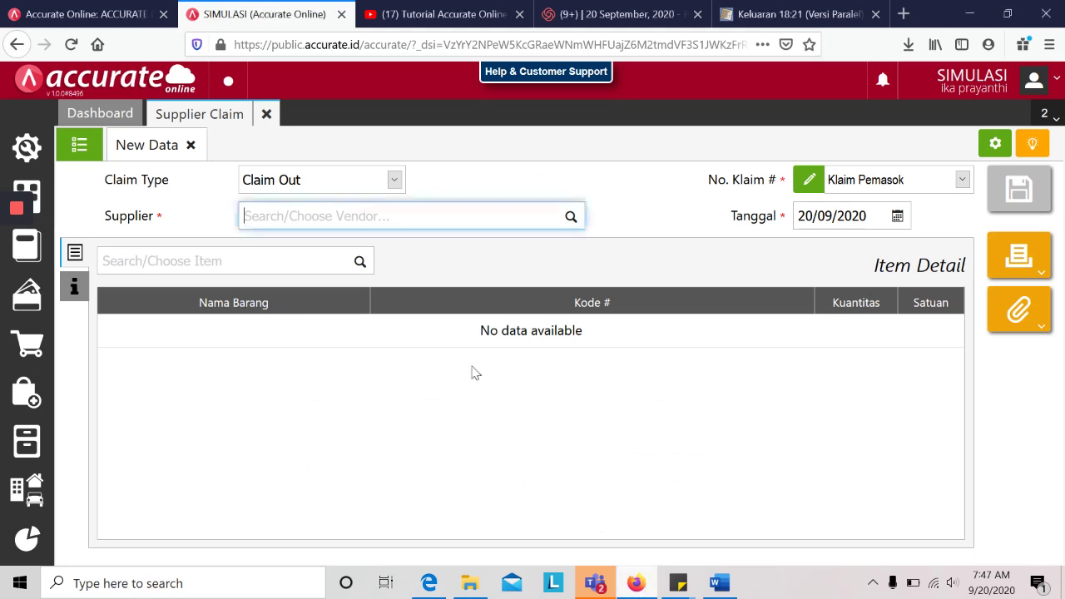
click(27, 156)
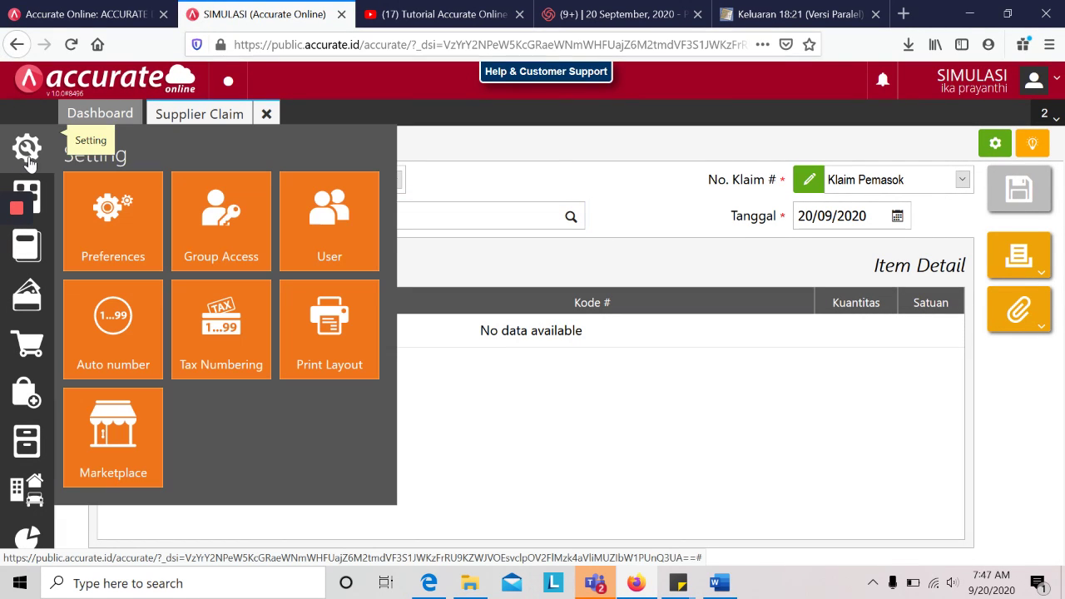
click(118, 209)
key(alt+Tab)
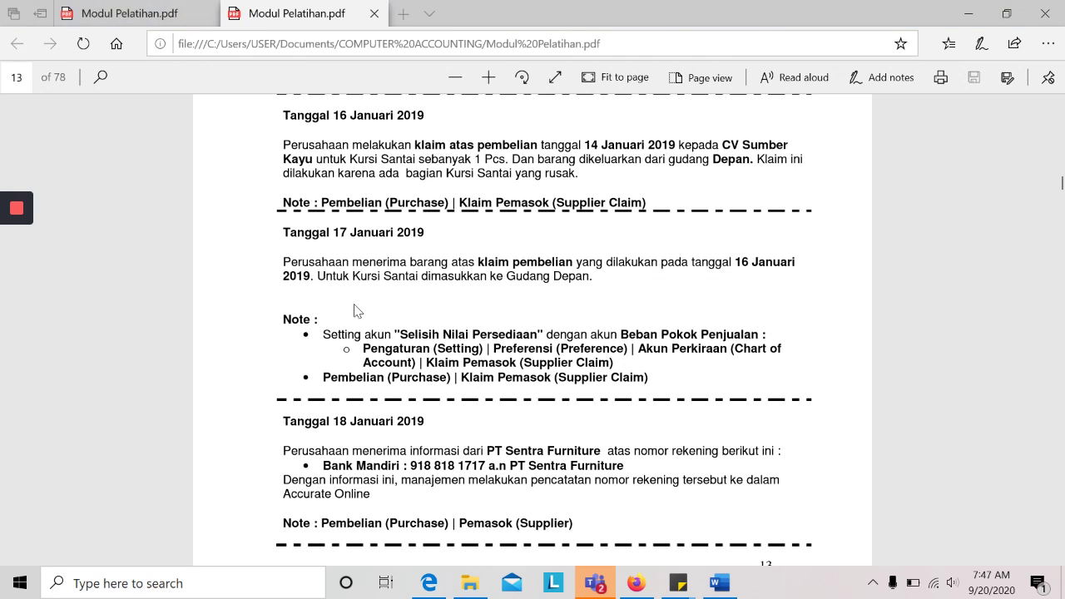
key(alt+Tab)
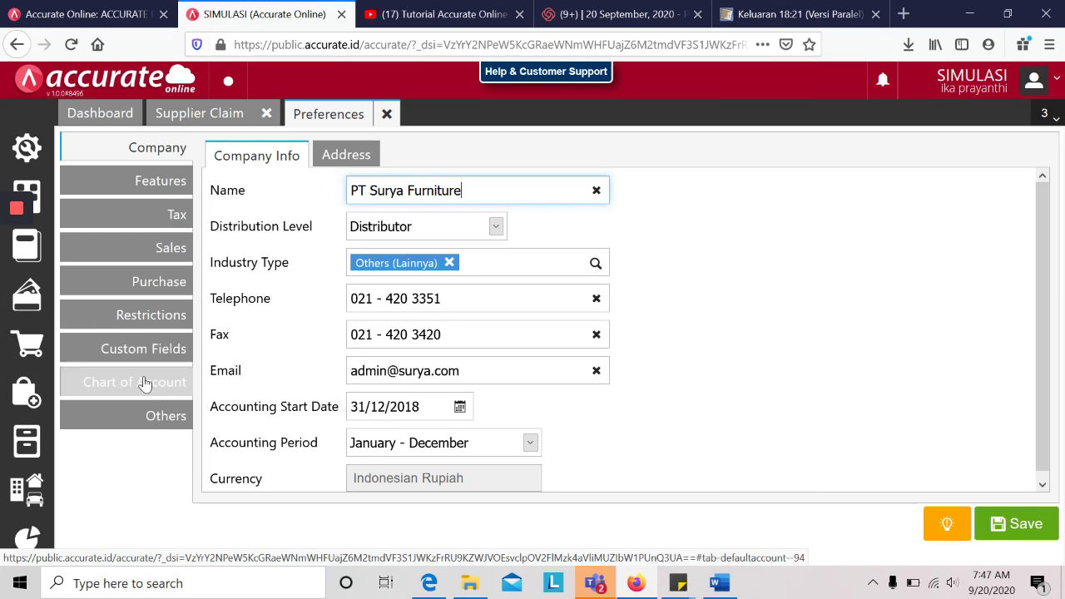
click(143, 383)
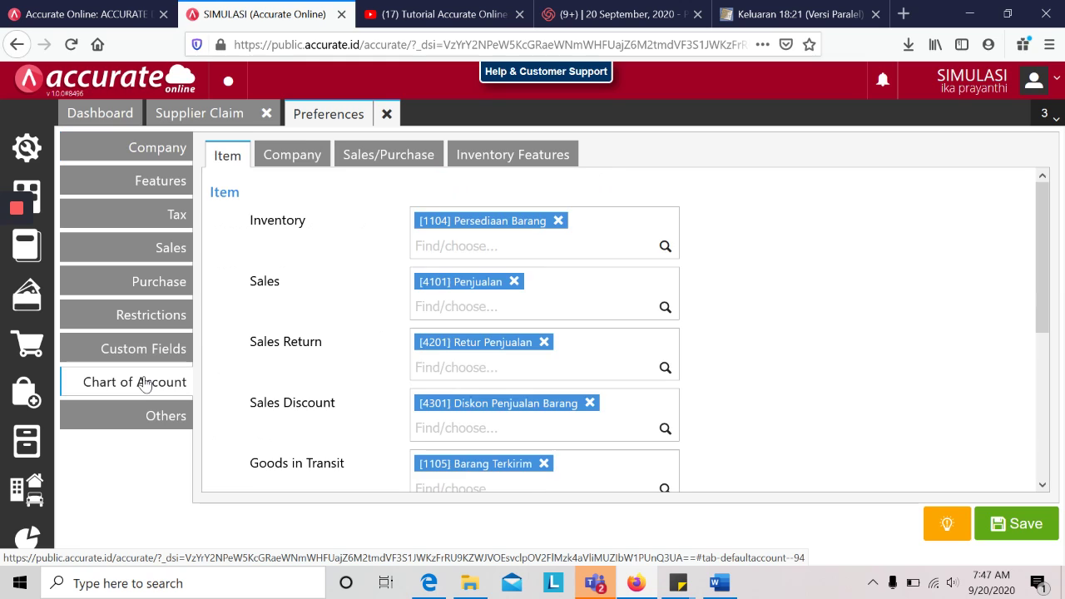
Step: Consult the PDF's account note and add Selisih Barang Diterima to the Cost of Goods Sold default accounts
key(alt+Tab)
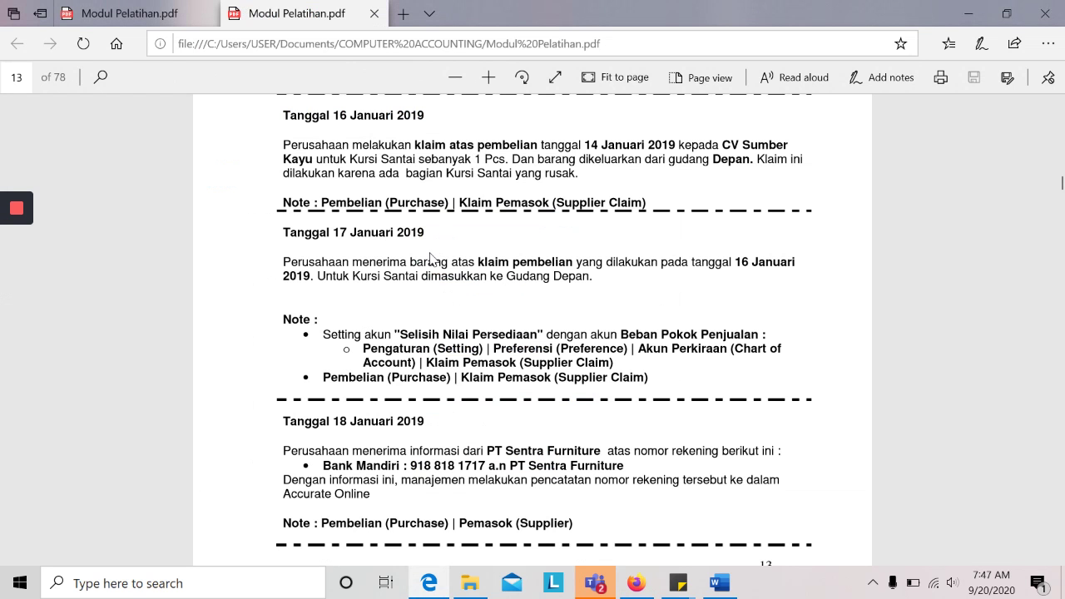
key(alt+Tab)
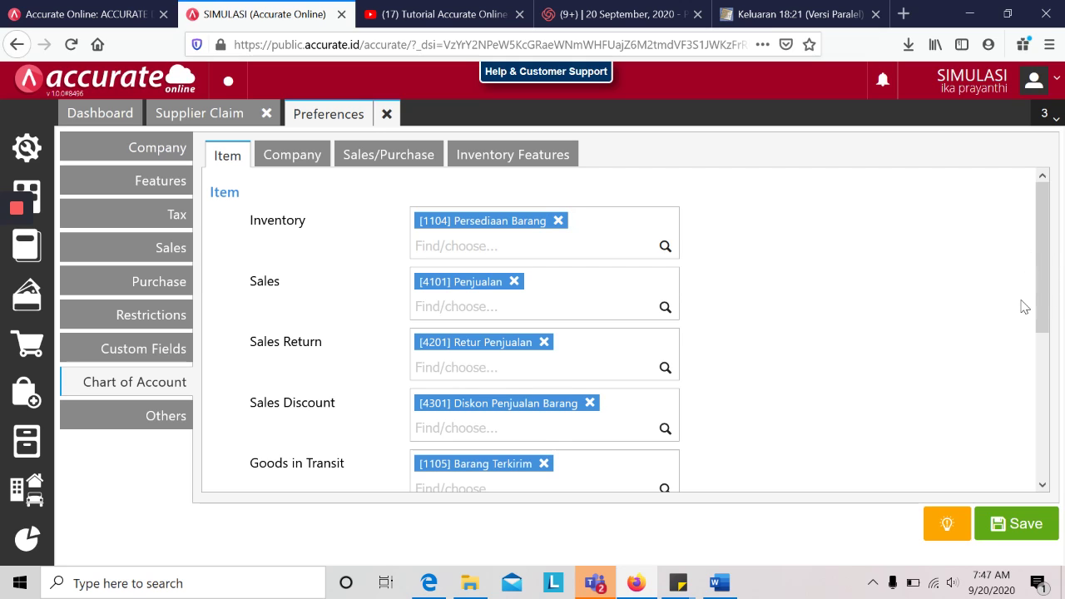
drag(1040, 292, 1040, 367)
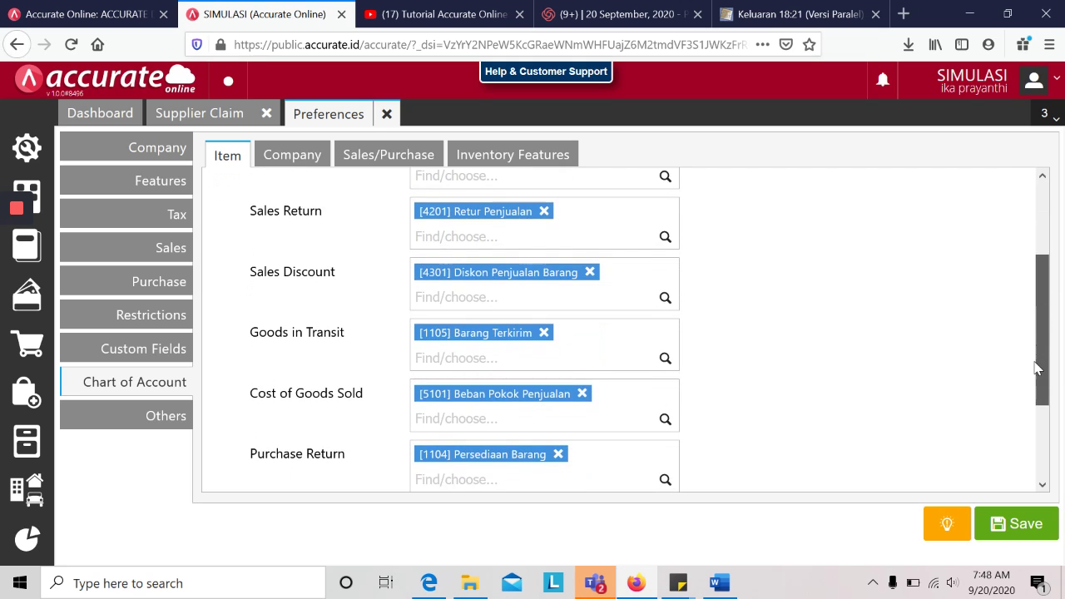
click(580, 410)
key(alt+Tab)
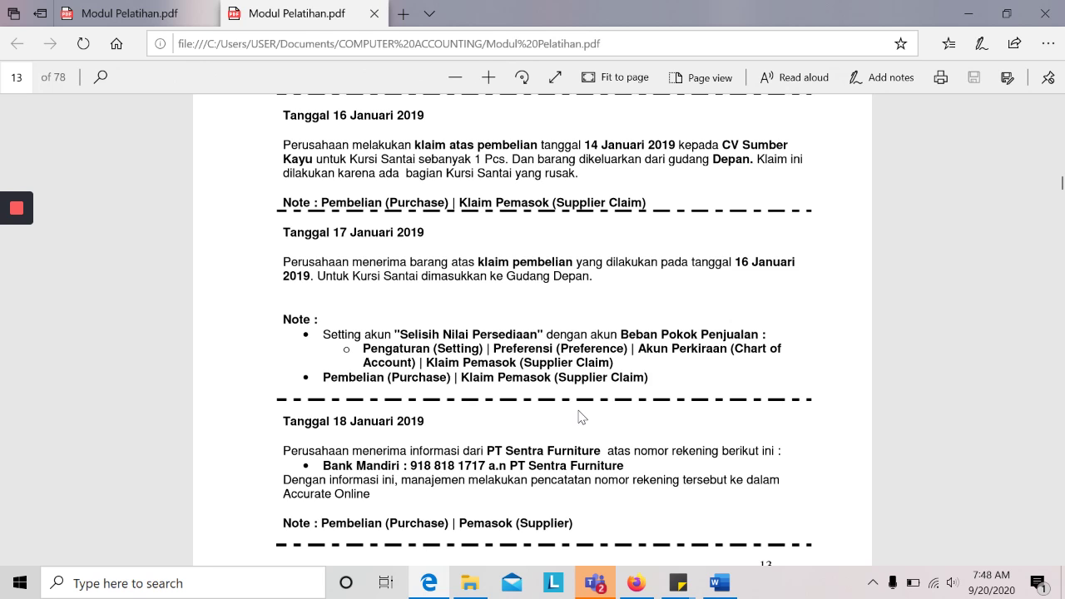
key(alt+Tab)
text(sel)
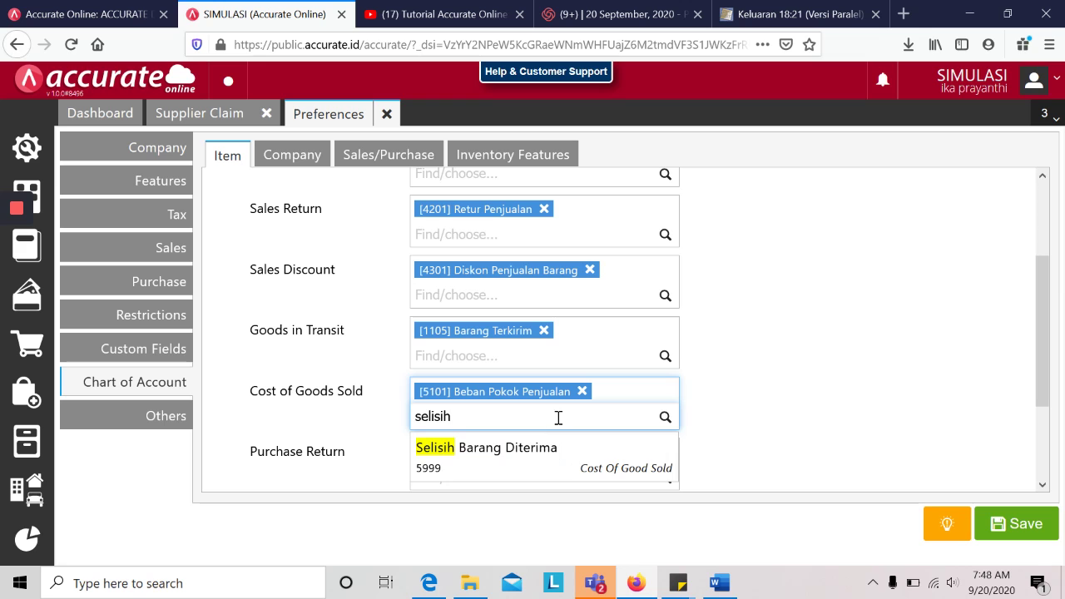
click(511, 457)
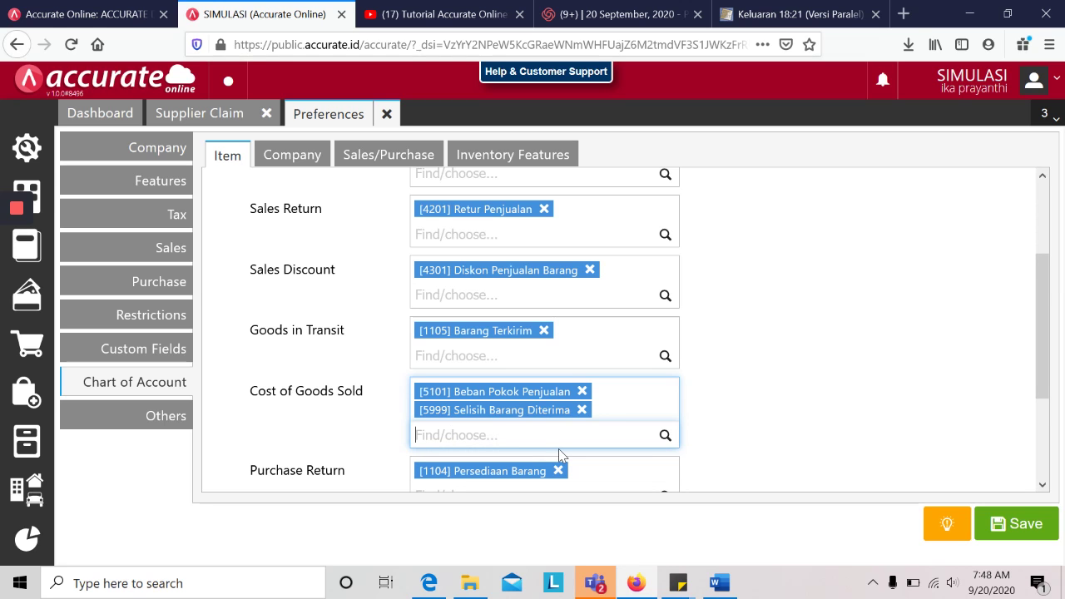
Step: Recheck the account note in the training PDF, review the remaining default item accounts, and save the preferences
key(alt+Tab)
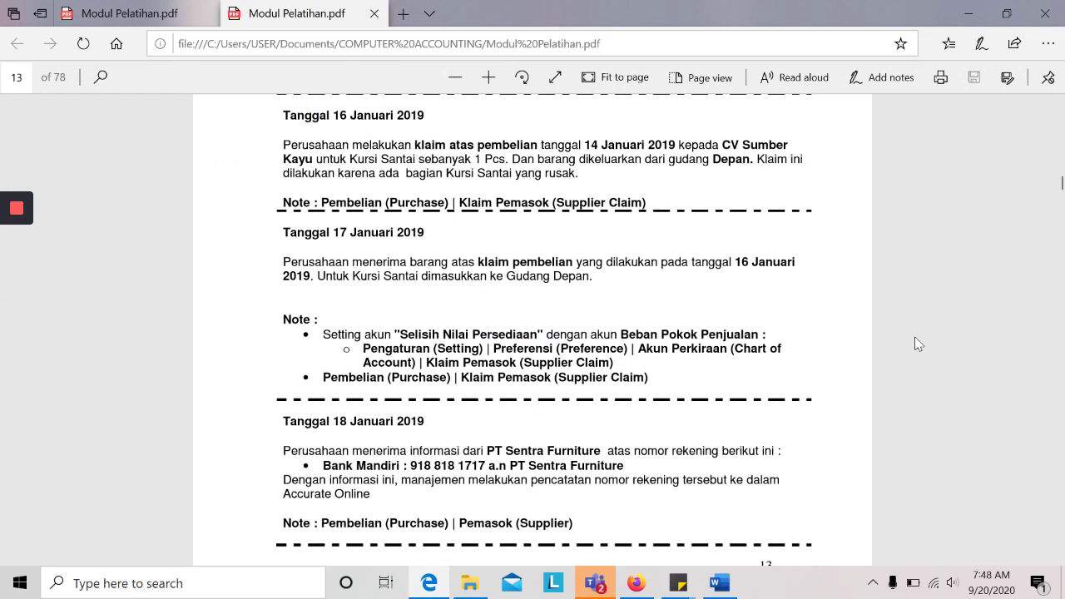
key(alt+Tab)
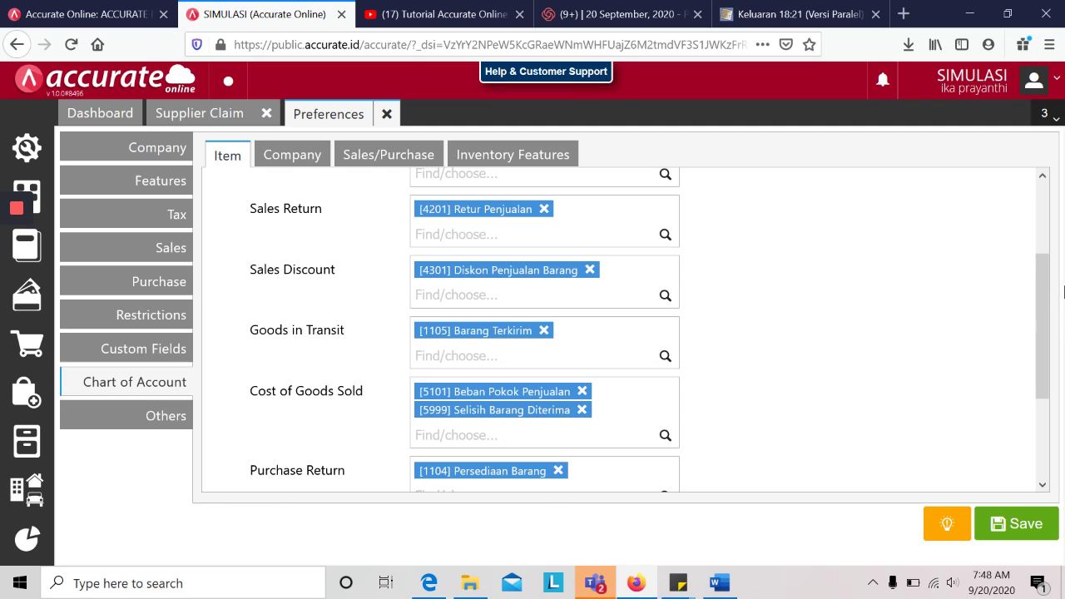
drag(1039, 310, 1039, 353)
drag(1039, 364, 1039, 241)
click(1026, 526)
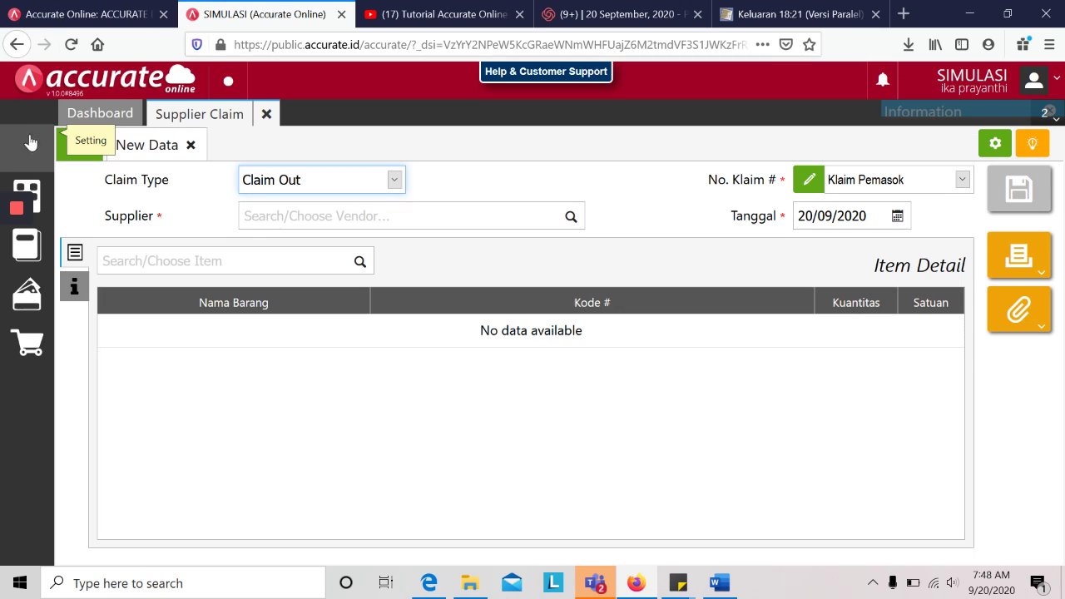
Step: Review the Inventory Features and Item default accounts in the company preferences against the PDF's 17 January note, and close the preferences
click(35, 153)
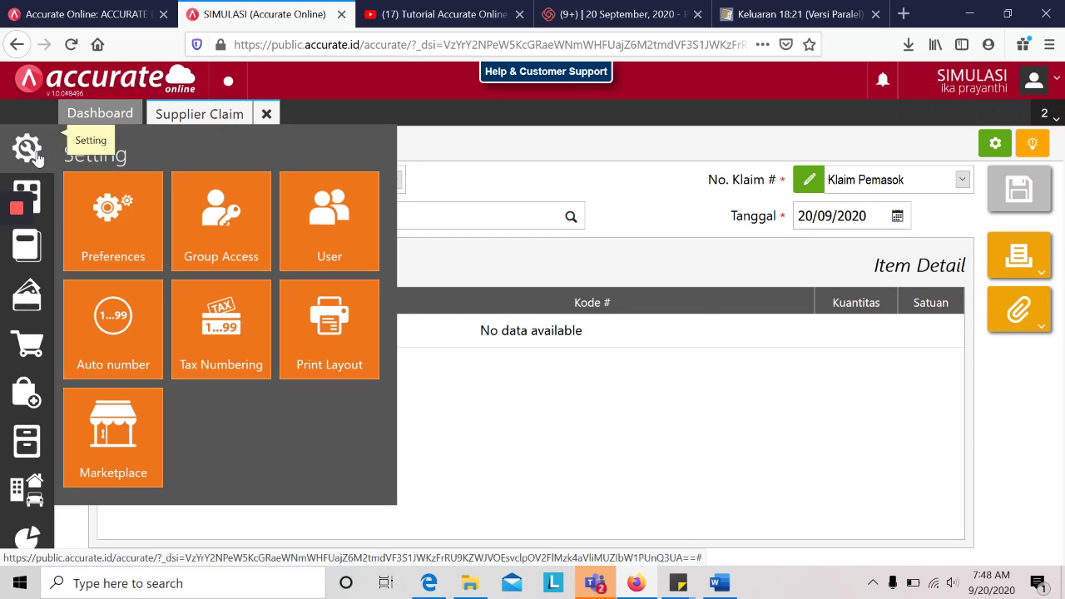
click(128, 225)
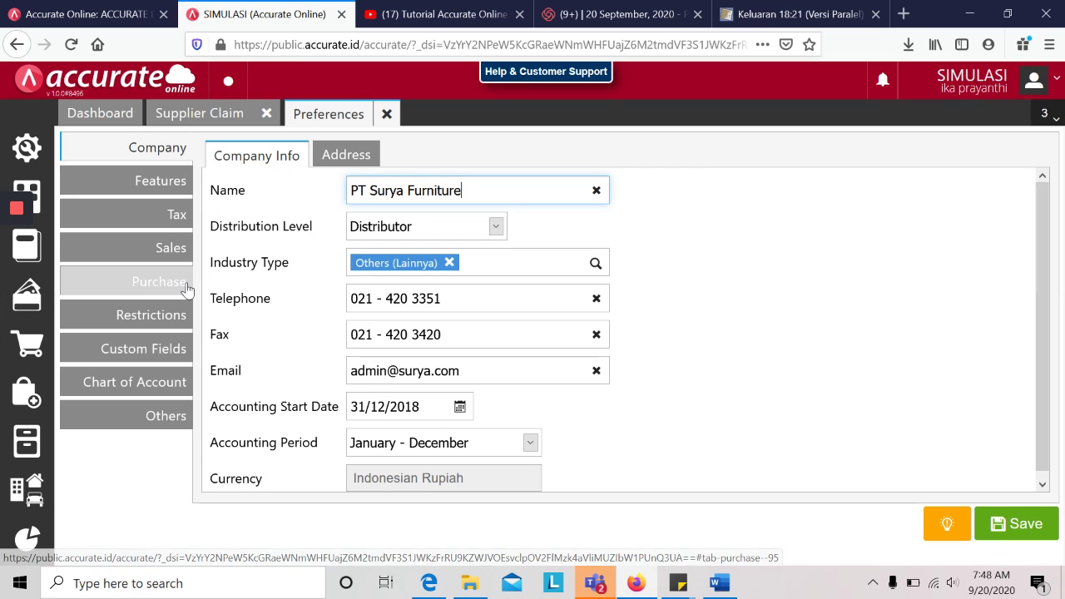
click(155, 384)
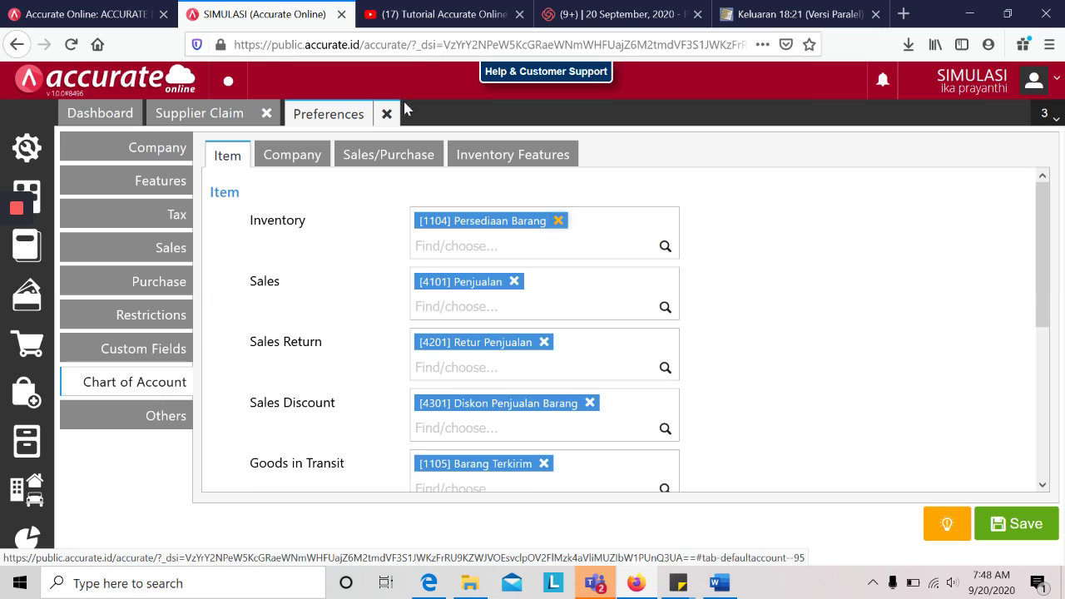
click(513, 159)
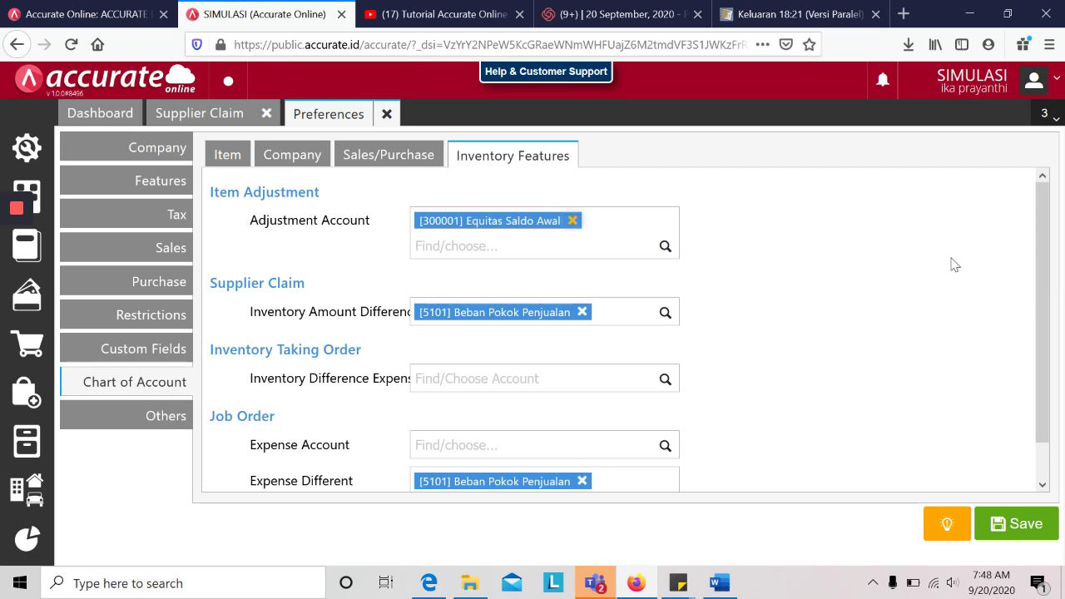
scroll(1040, 275, down, 2)
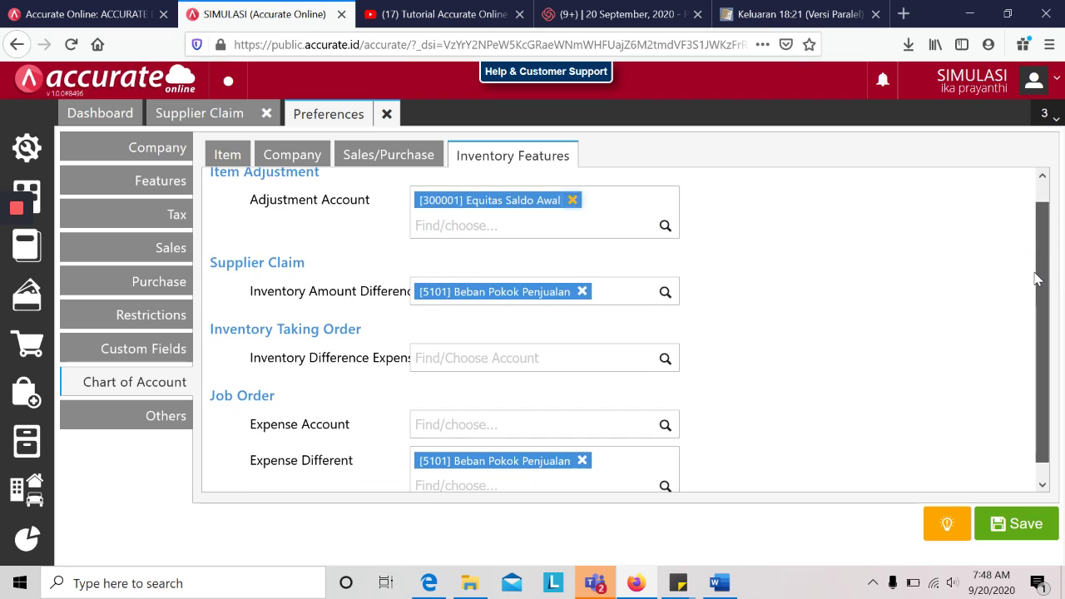
scroll(1030, 323, up, 2)
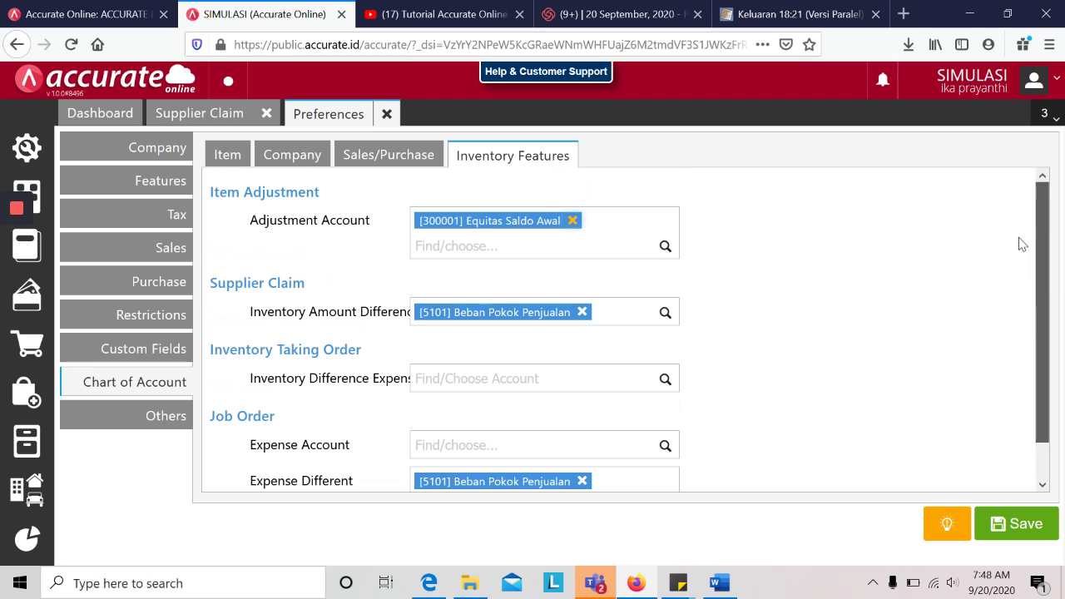
click(240, 160)
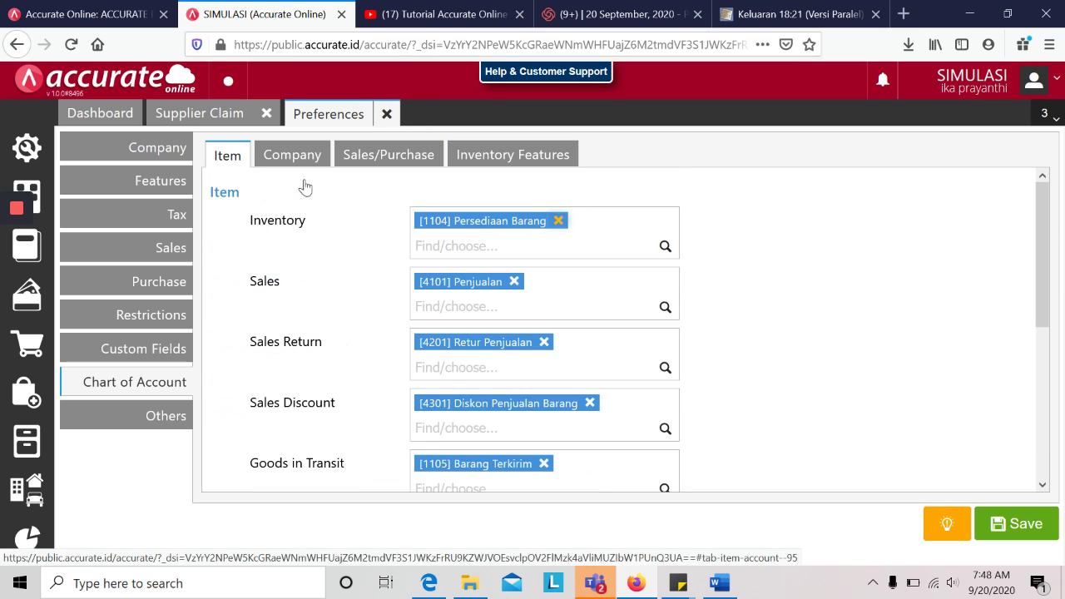
scroll(1023, 400, down, 6)
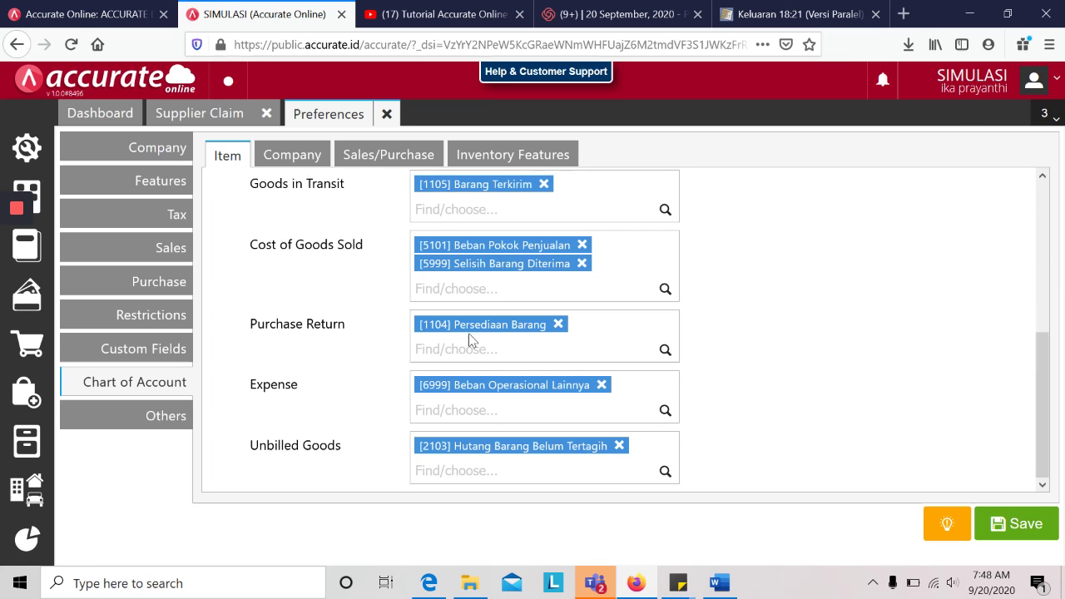
key(alt+Tab)
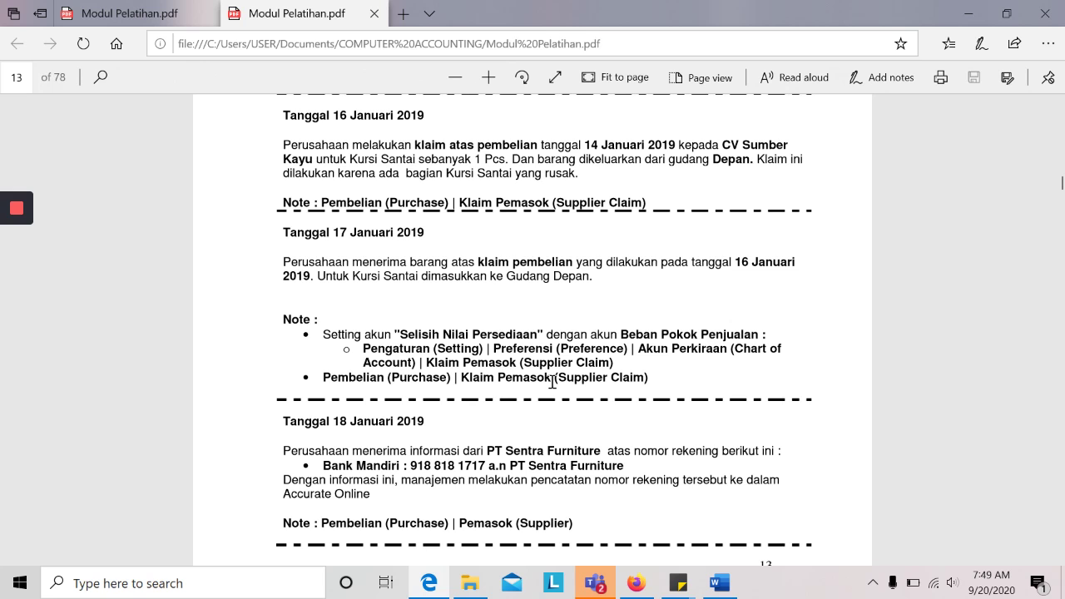
key(alt+Tab)
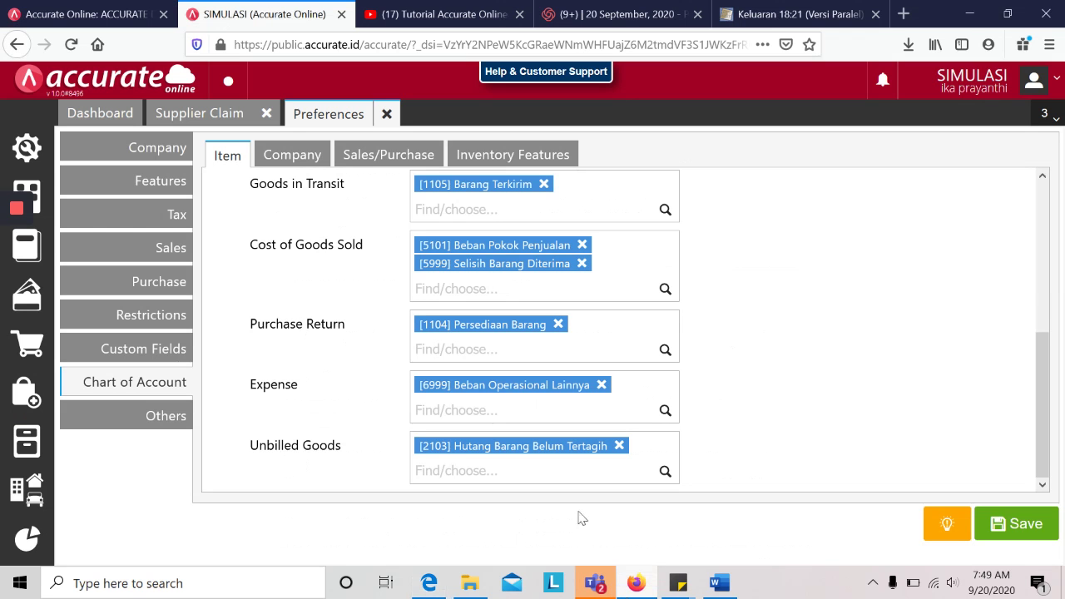
click(385, 122)
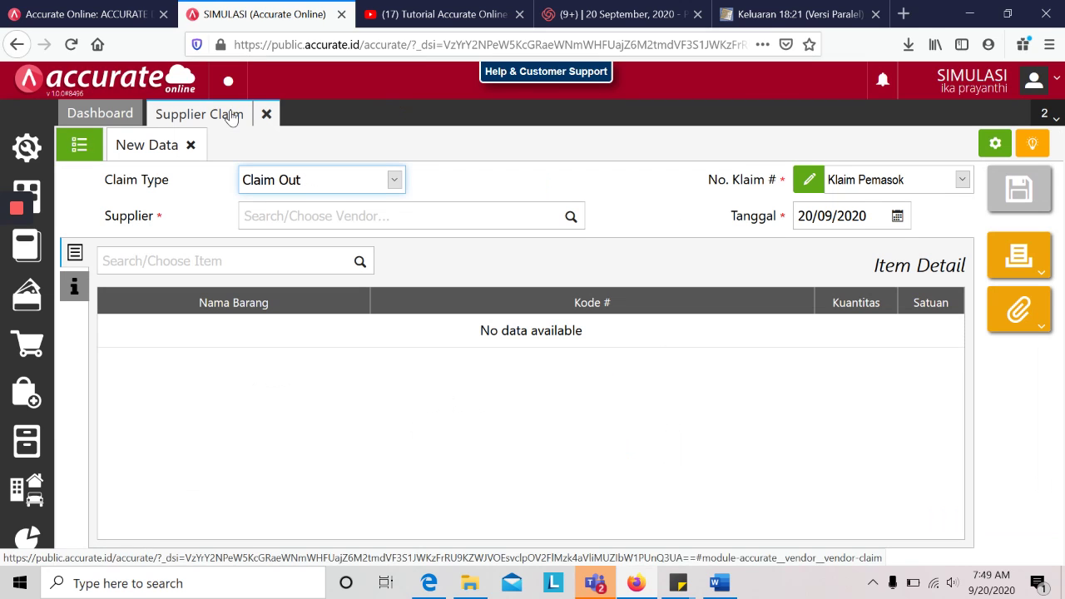
Step: Change the new supplier claim to Claim In, check the date in the training PDF, and date the claim 17/01/2019
click(310, 172)
click(314, 227)
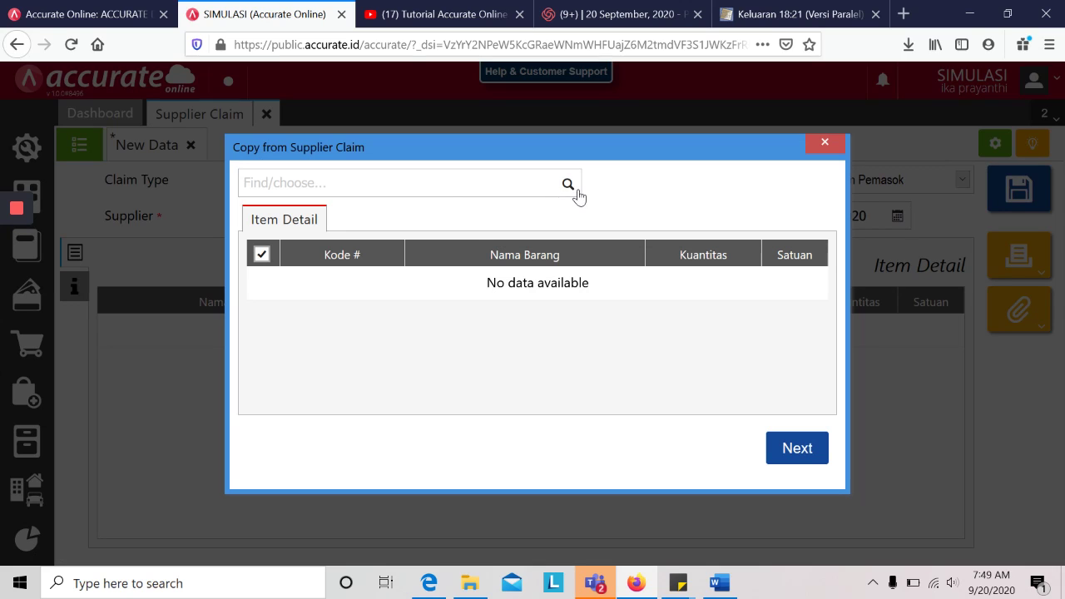
click(823, 142)
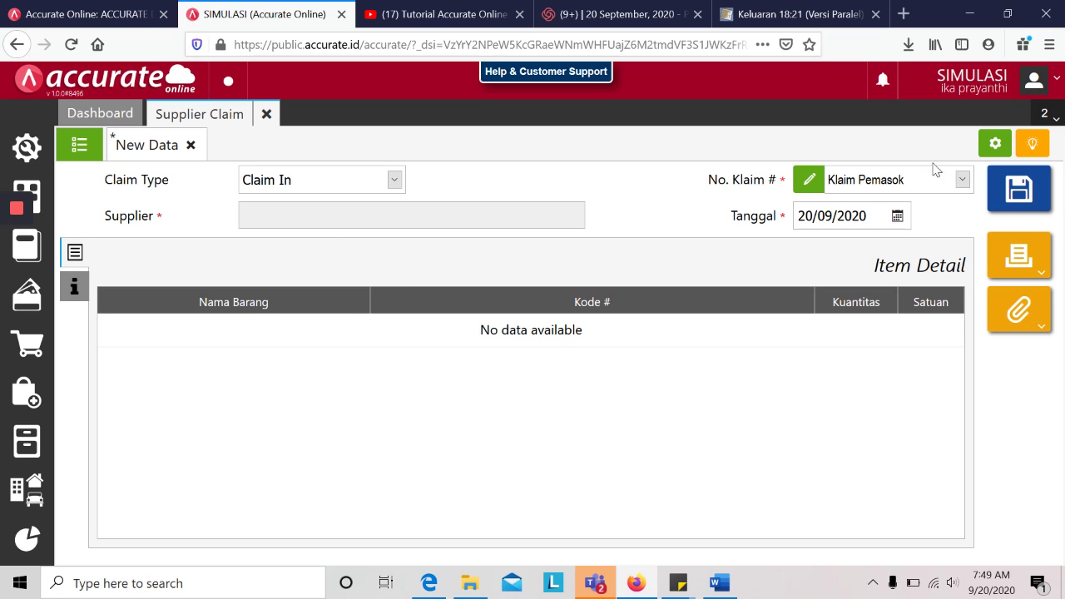
click(859, 216)
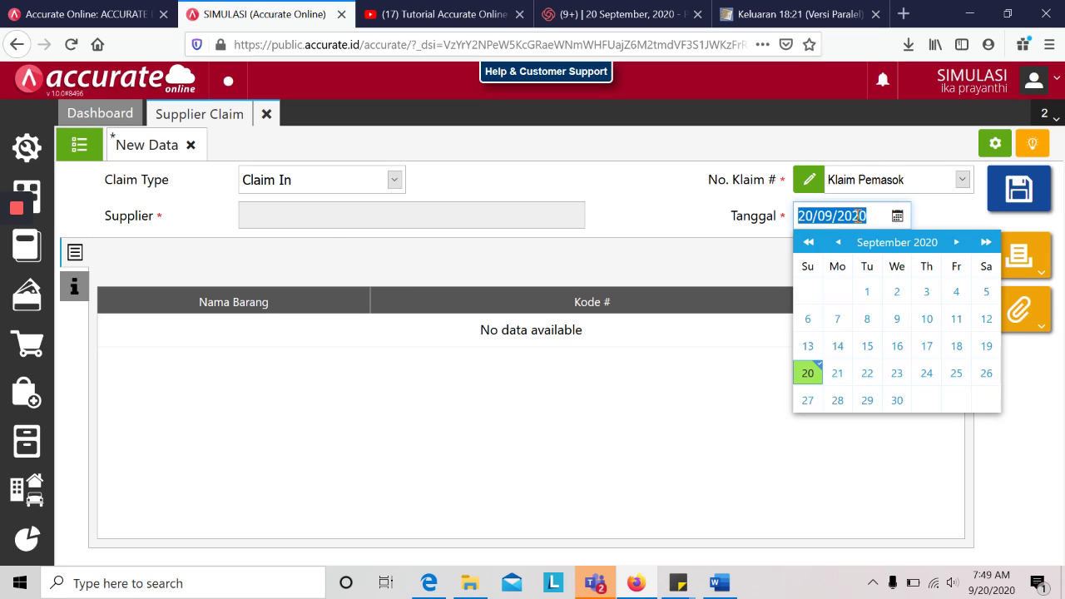
key(alt+Tab)
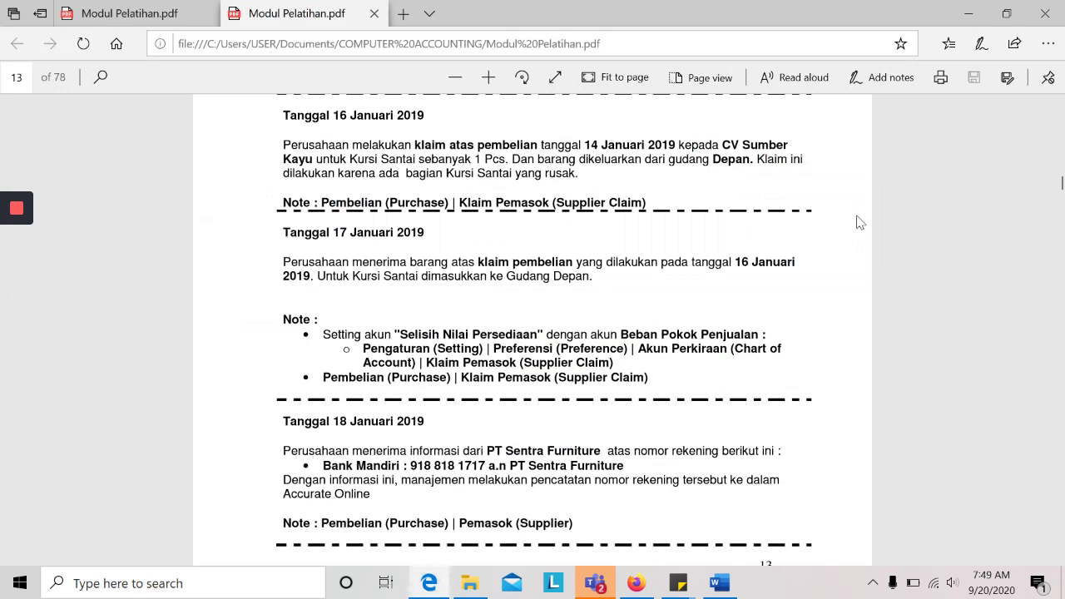
key(alt+Tab)
text(17/01/2019)
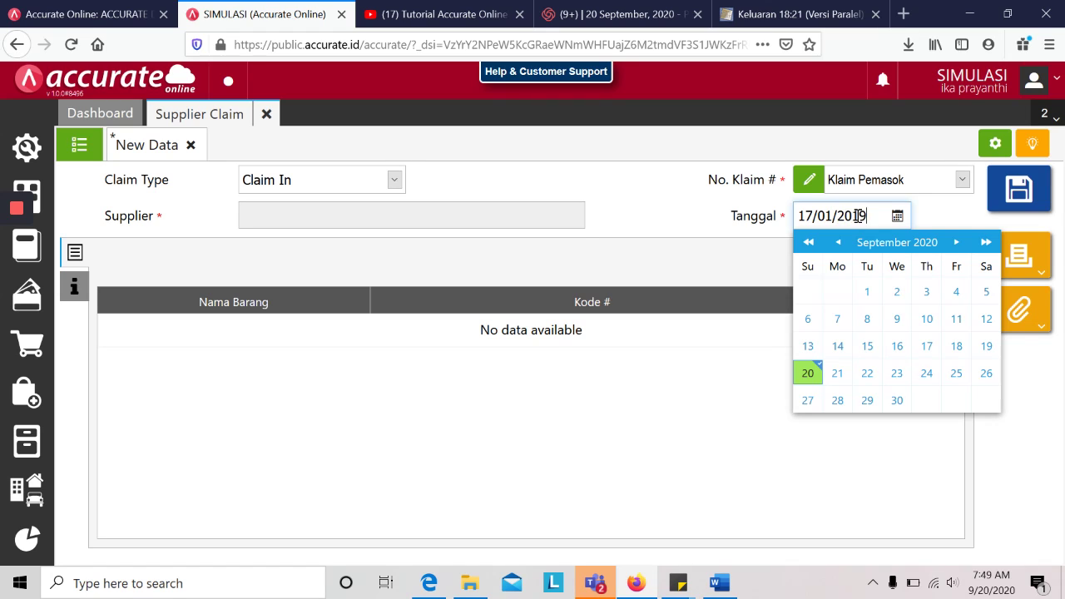
click(924, 346)
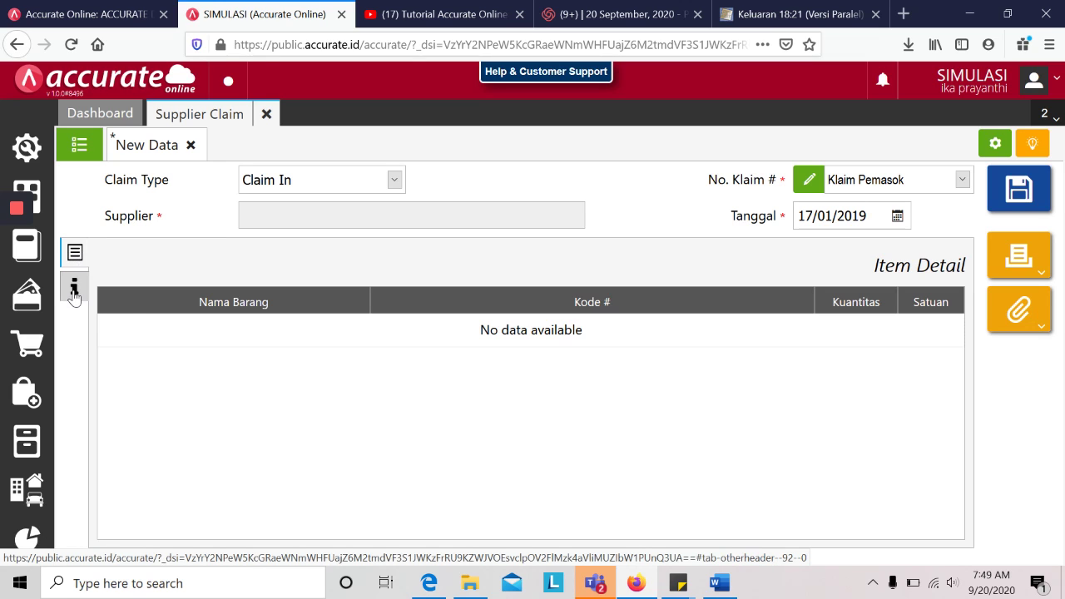
Step: Check the claim's additional info section and reselect the Claim In type to bring up the copy from supplier claim dialog
click(74, 288)
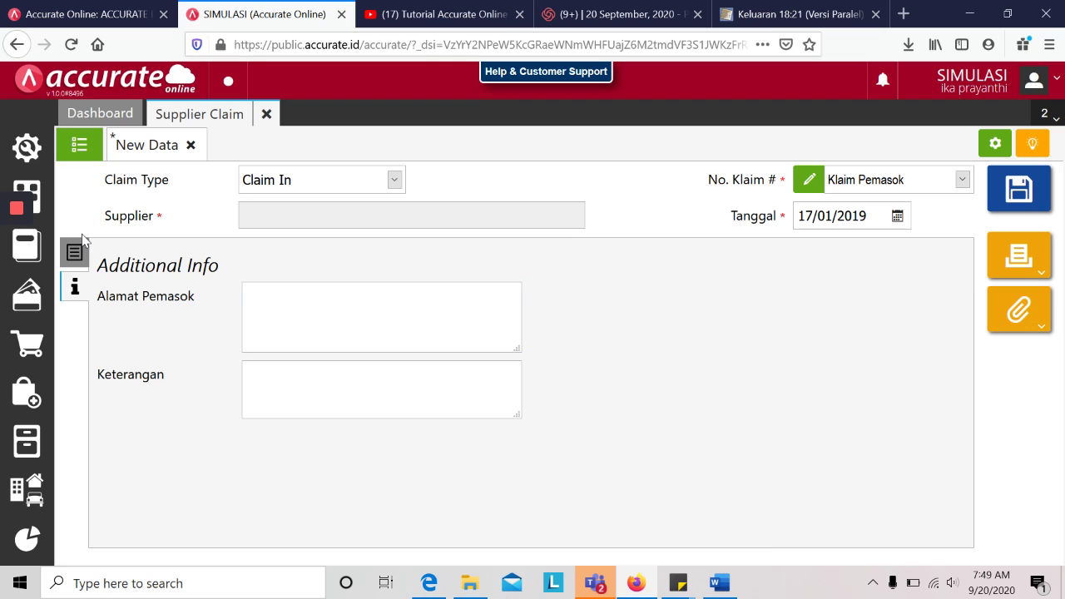
click(75, 252)
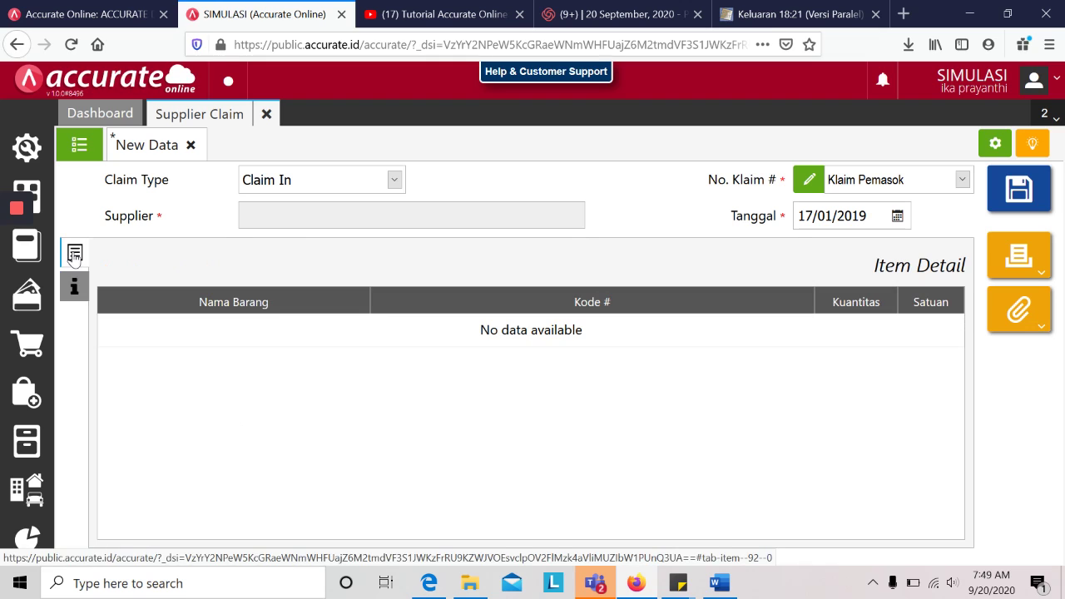
click(392, 179)
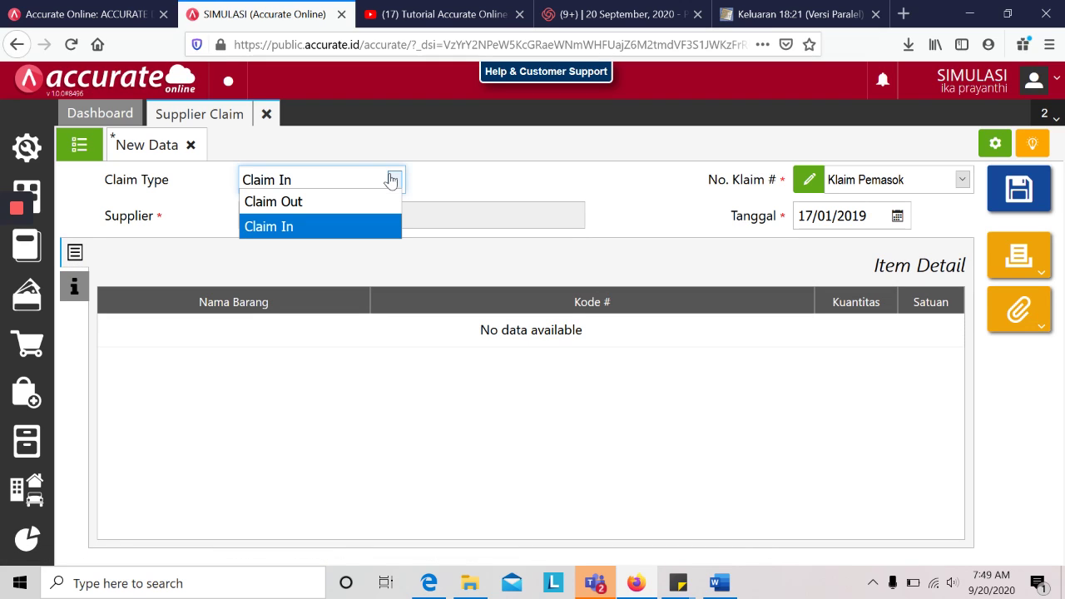
click(325, 215)
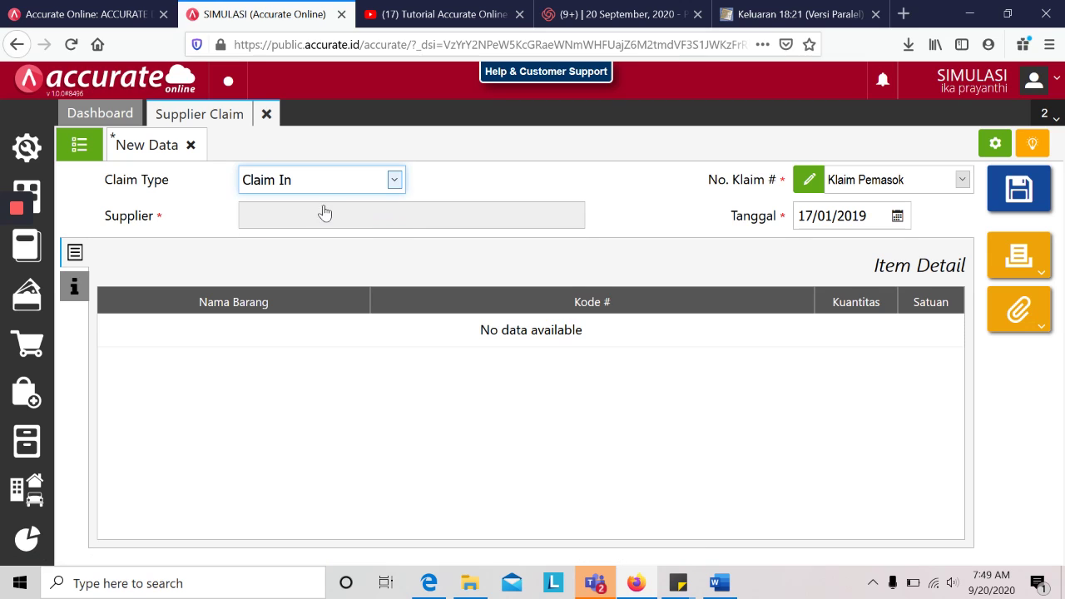
click(394, 180)
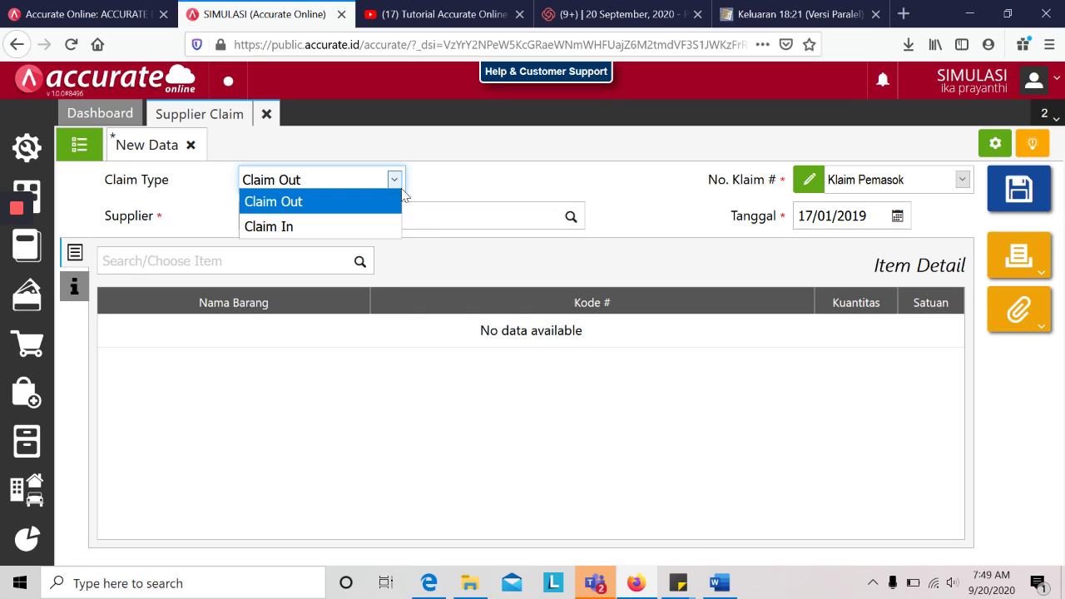
click(381, 228)
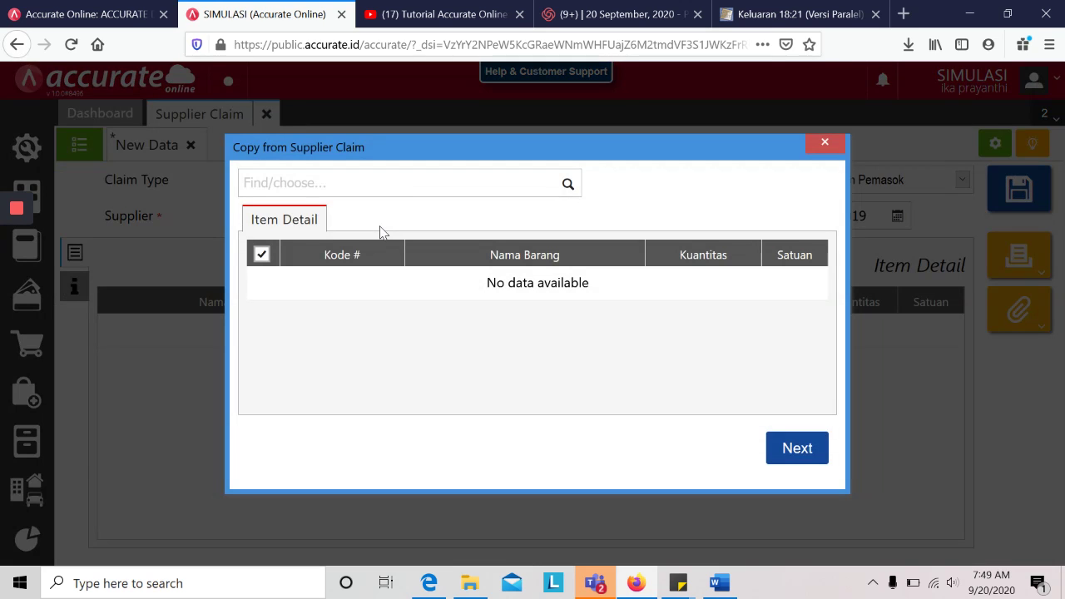
Step: Copy the Kursi Santai line from CV Sumber Kayu's existing claim, save the incoming claim, and close the Supplier Claim module
click(568, 179)
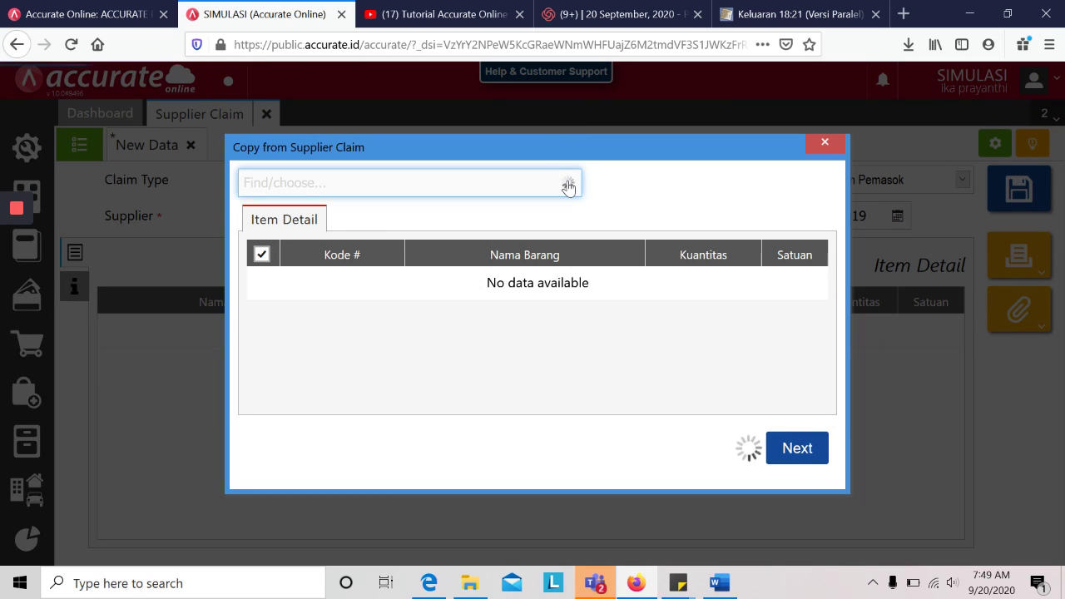
click(527, 222)
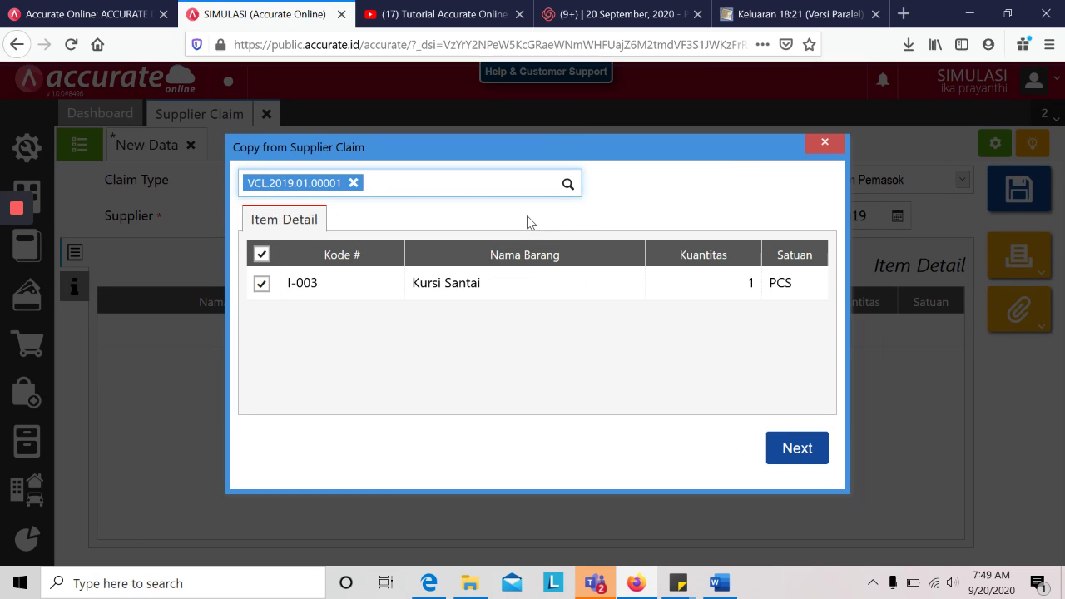
click(802, 454)
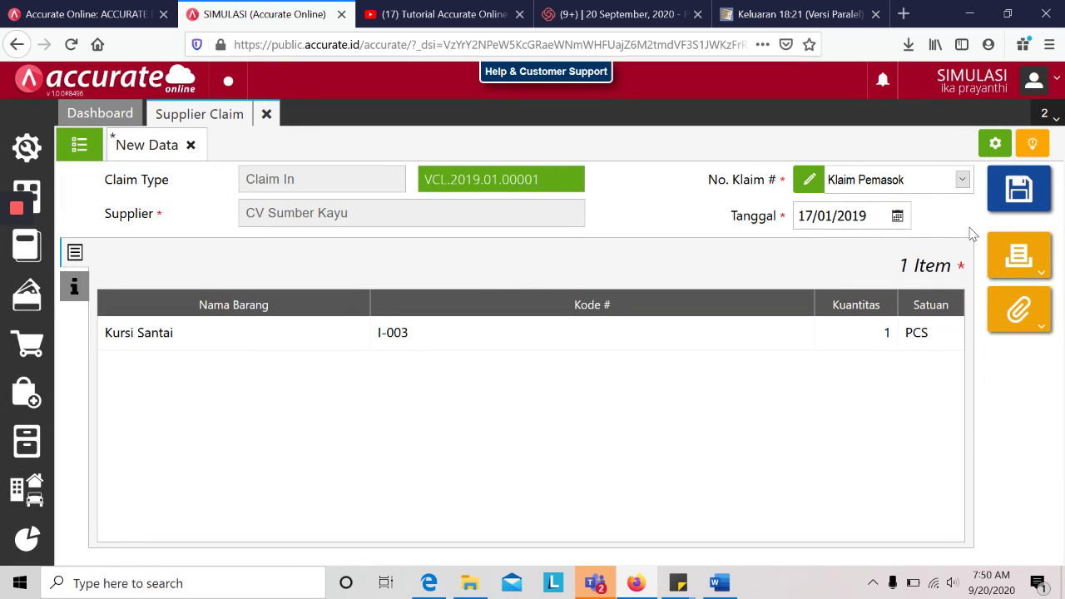
click(1021, 196)
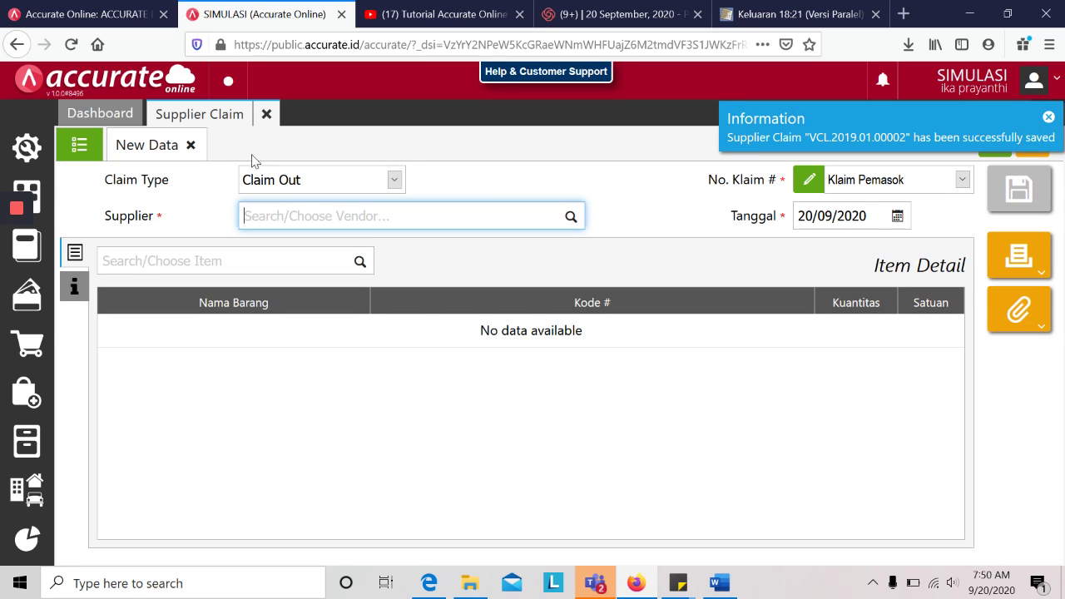
click(268, 117)
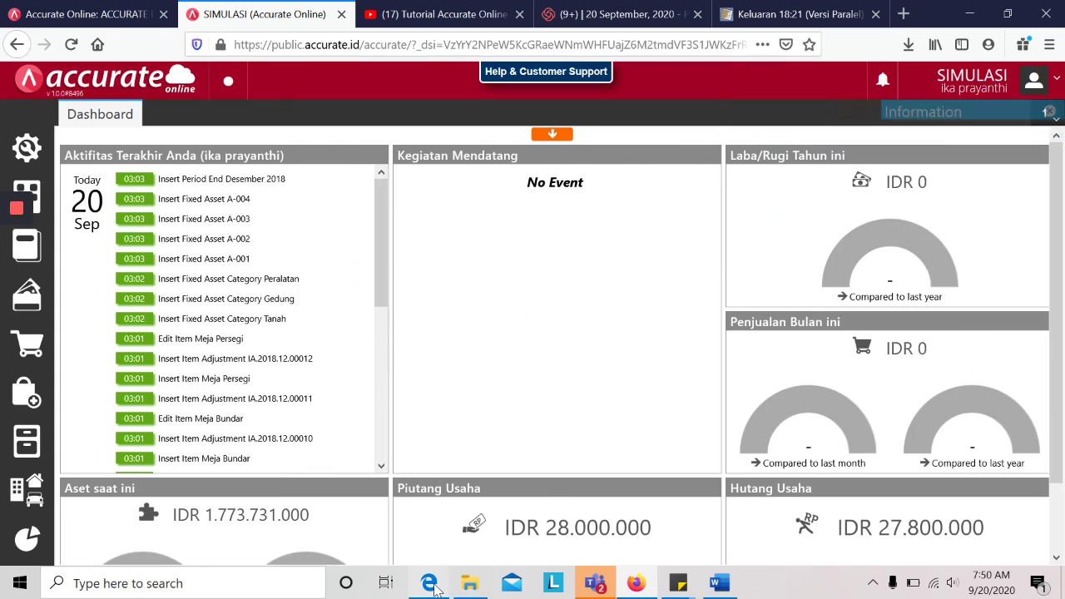
Step: Read the 18 January instructions in the training PDF about PT Sentra Furniture's bank account and open the supplier list
click(437, 583)
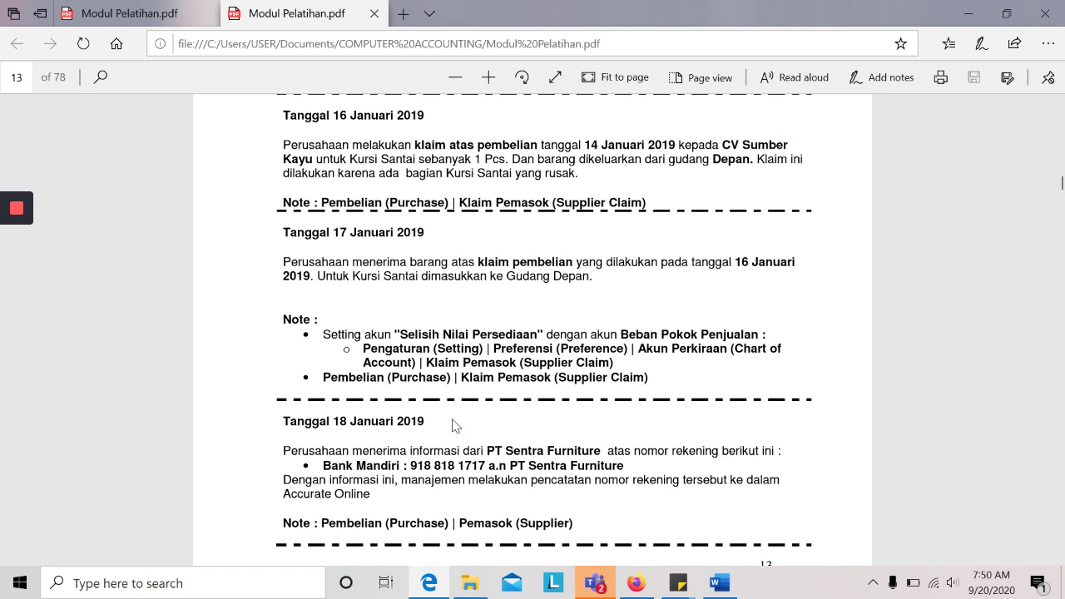
scroll(456, 426, down, 2)
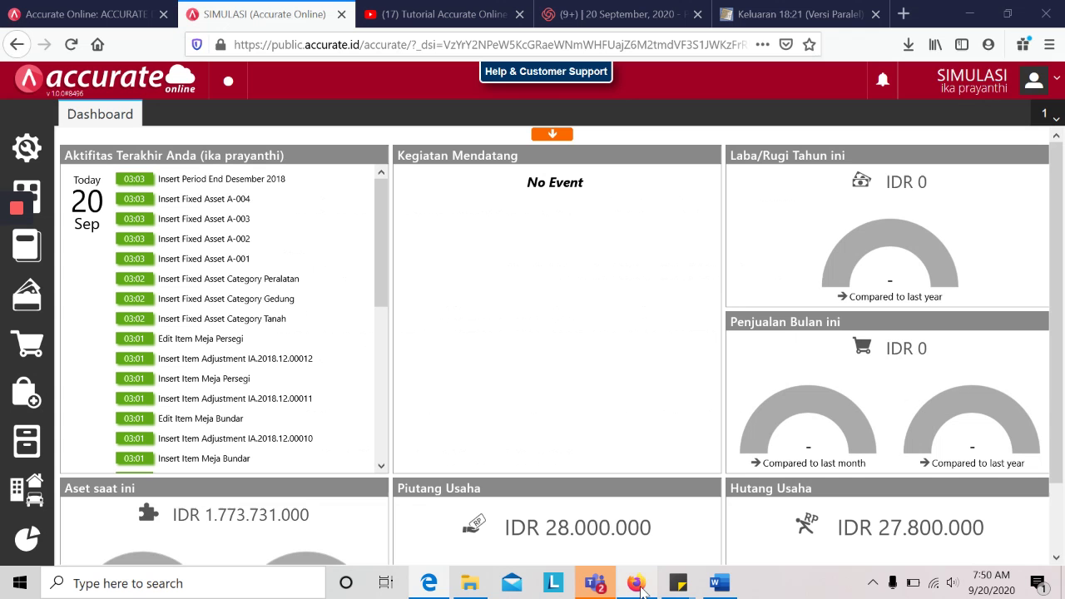
click(641, 584)
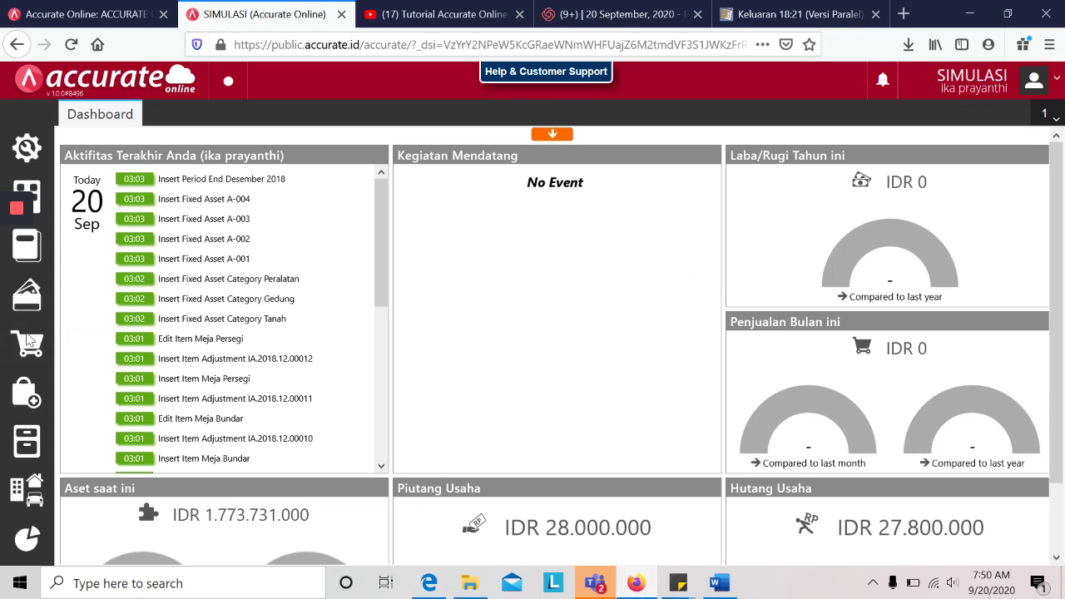
click(26, 391)
click(209, 494)
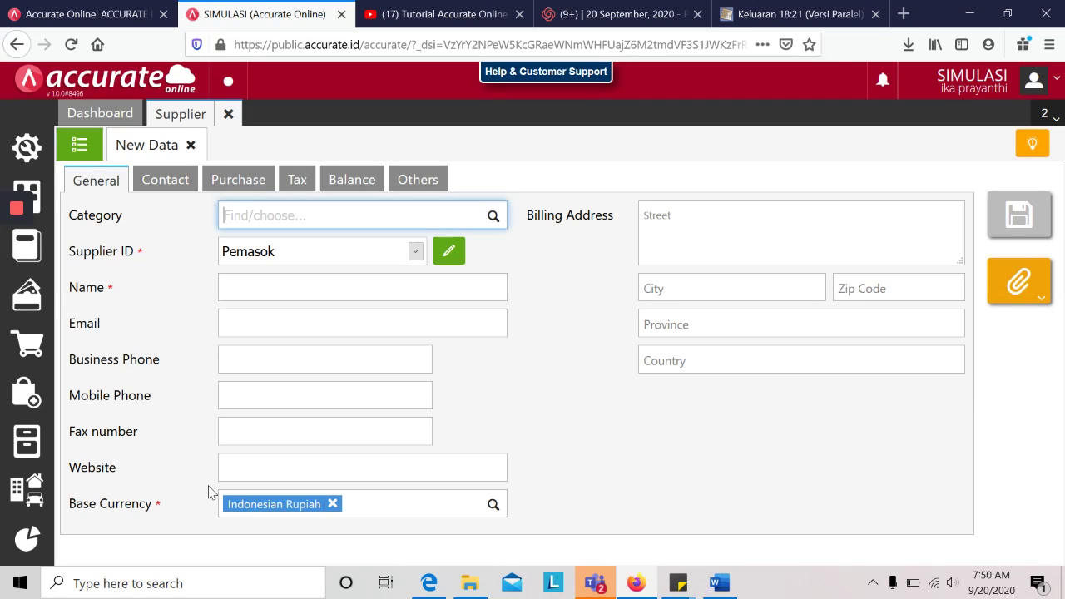
click(426, 585)
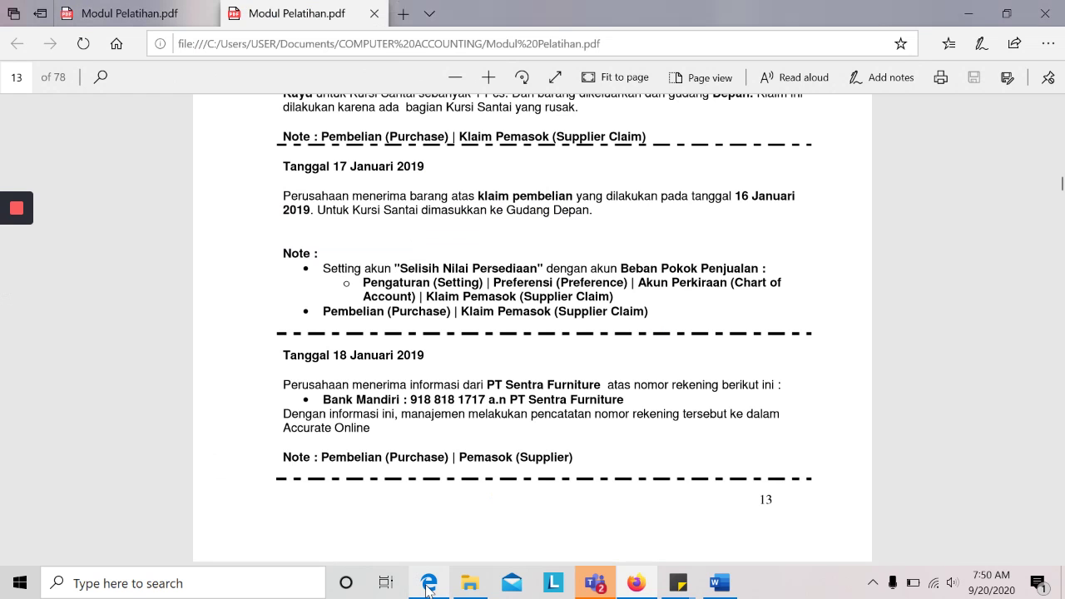
click(636, 583)
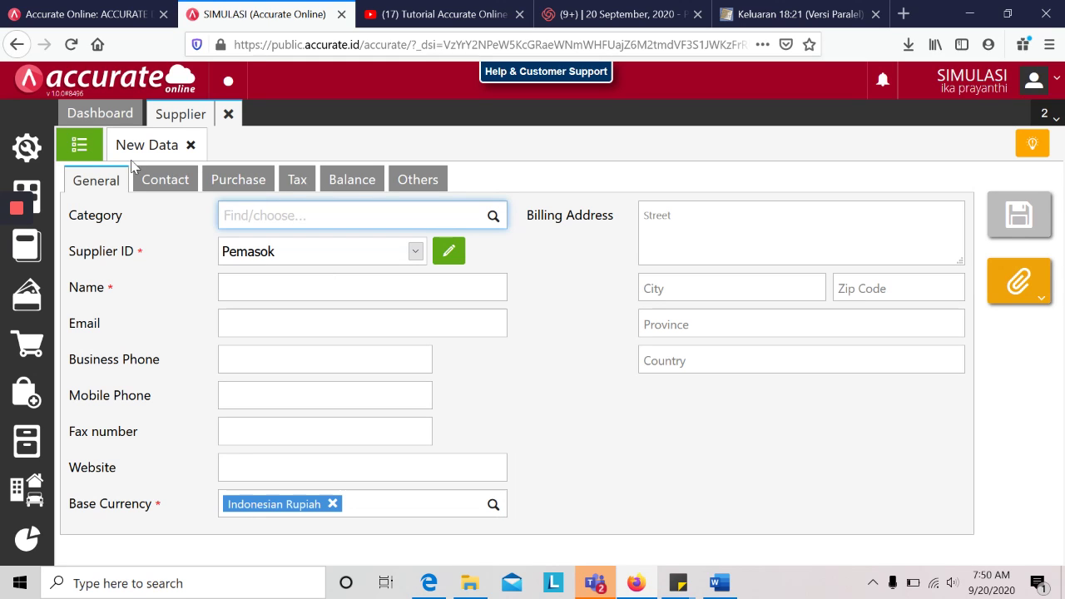
click(84, 148)
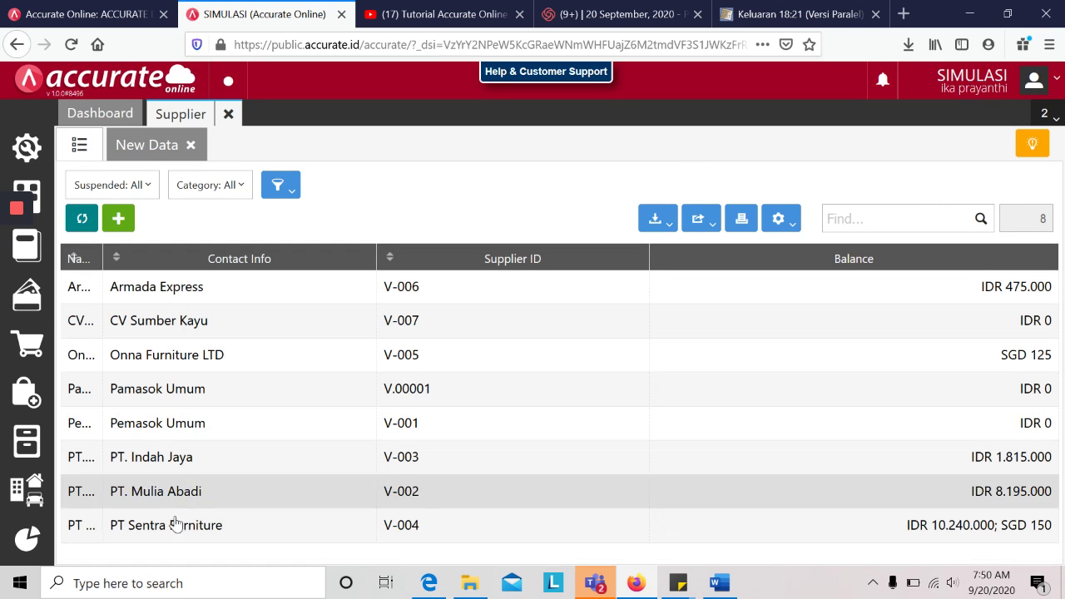
Step: Open PT Sentra Furniture's supplier record and start a new bank account entry in its purchase settings
click(174, 527)
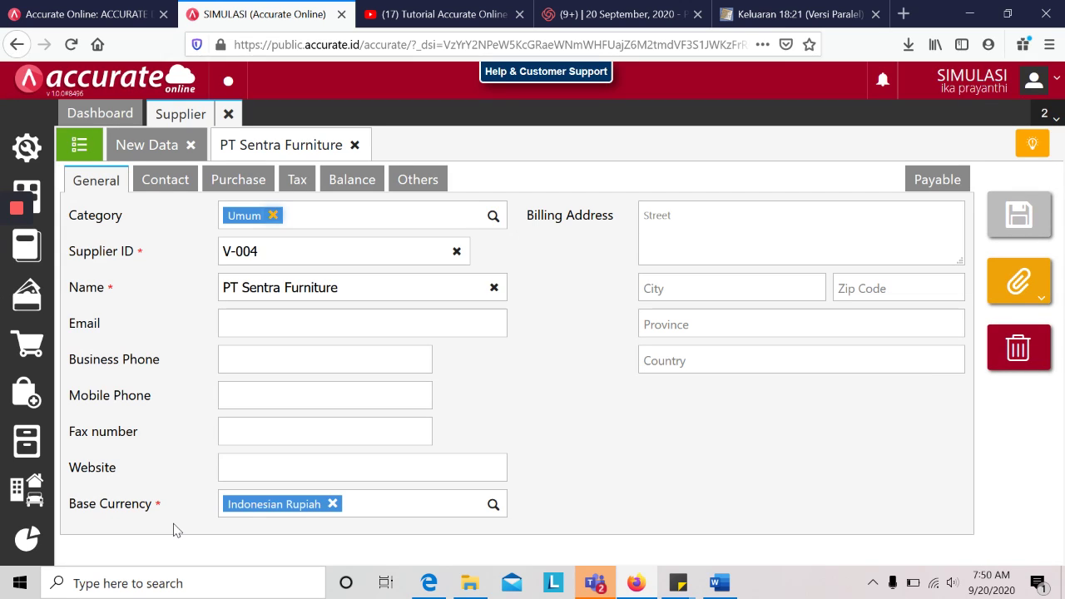
click(172, 184)
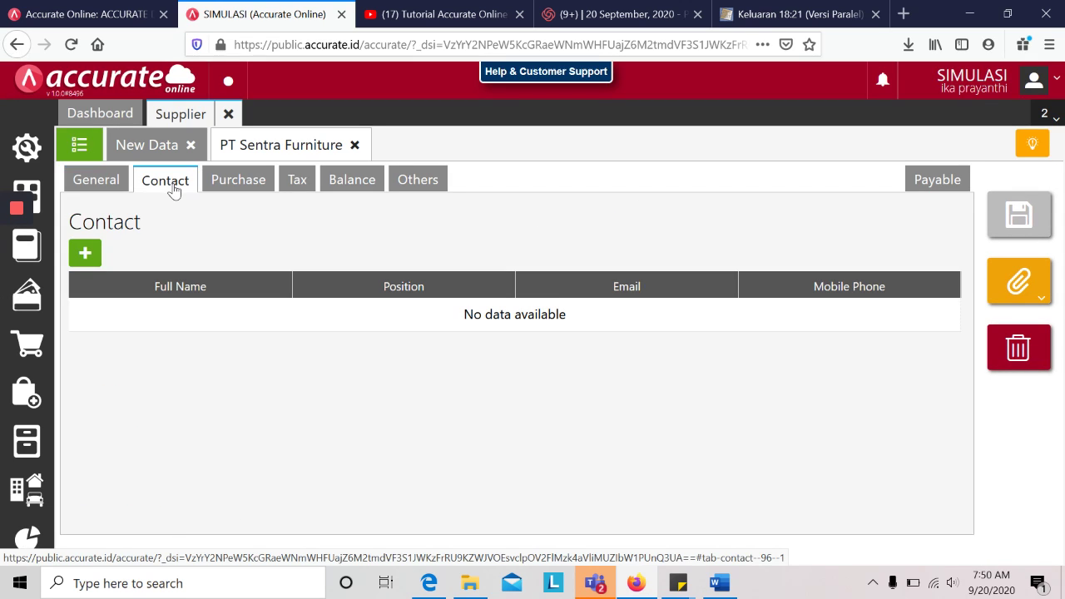
click(250, 186)
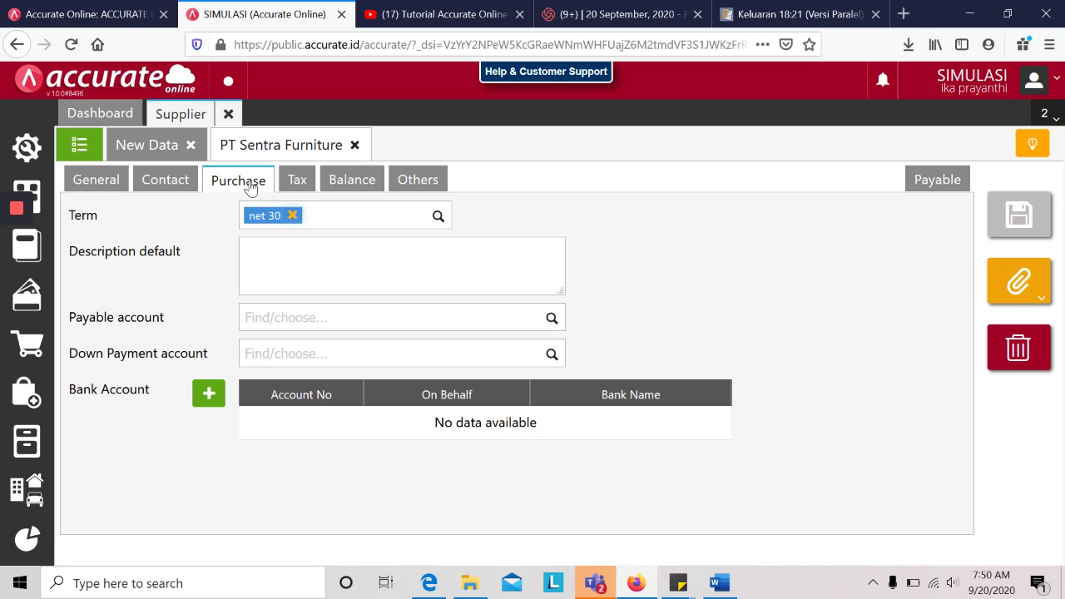
click(210, 393)
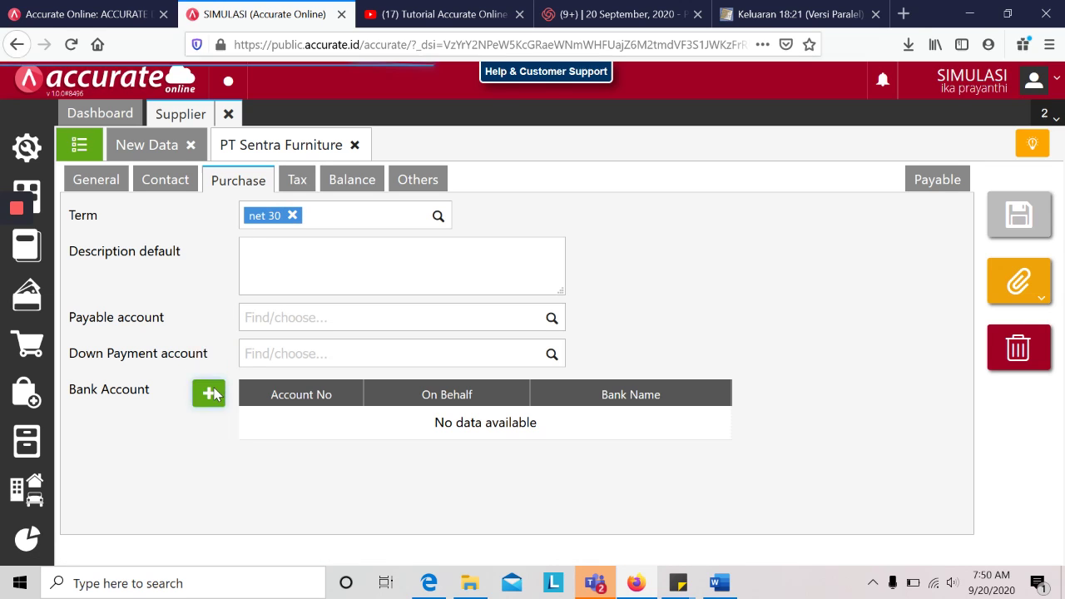
Step: Check the bank in the training PDF and set the new entry's bank name to BANK MANDIRI
click(579, 260)
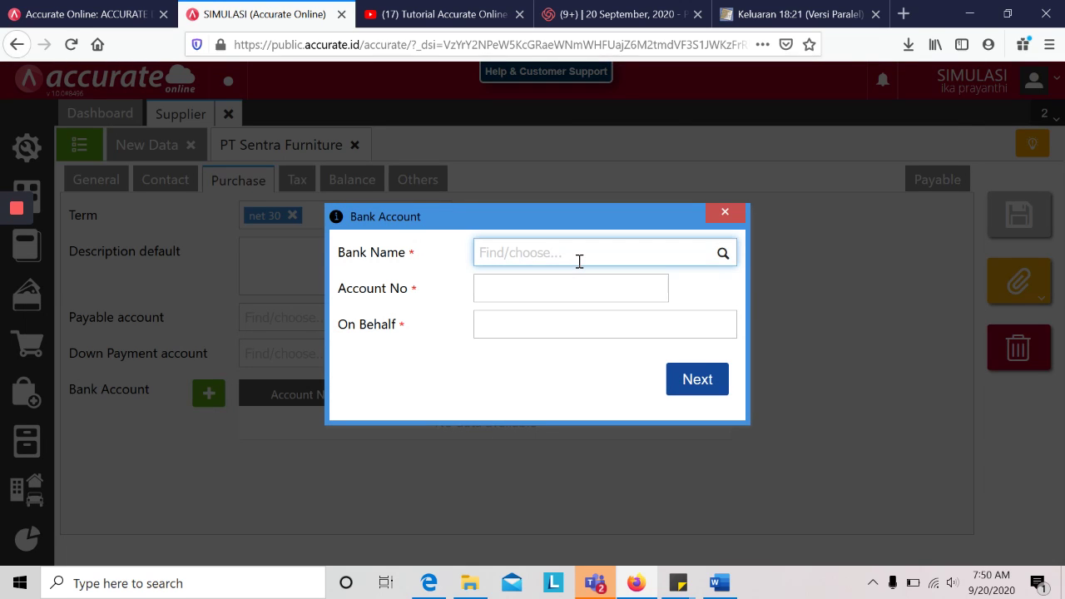
key(alt+Tab)
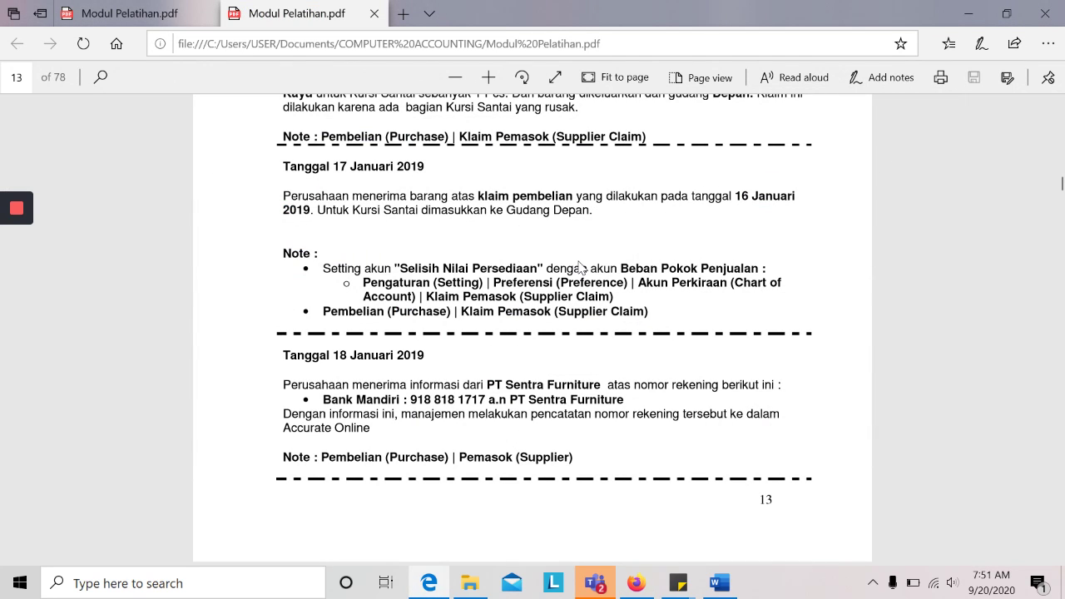
key(alt+Tab)
text(mand)
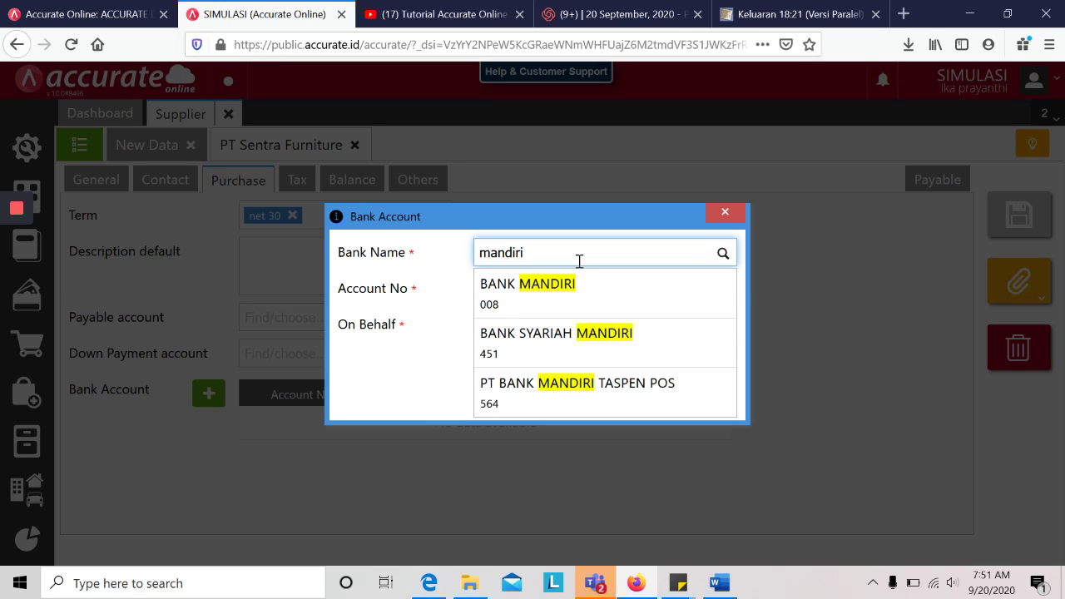
key(Down)
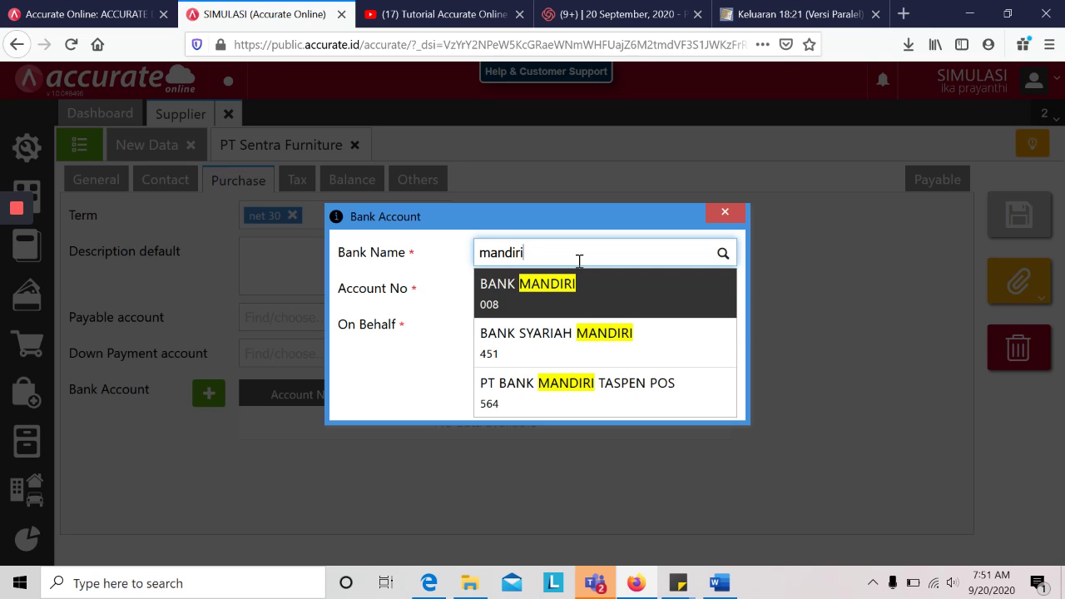
key(Return)
Step: Copy the supplier's bank account number from the training PDF into the Account No field
click(553, 285)
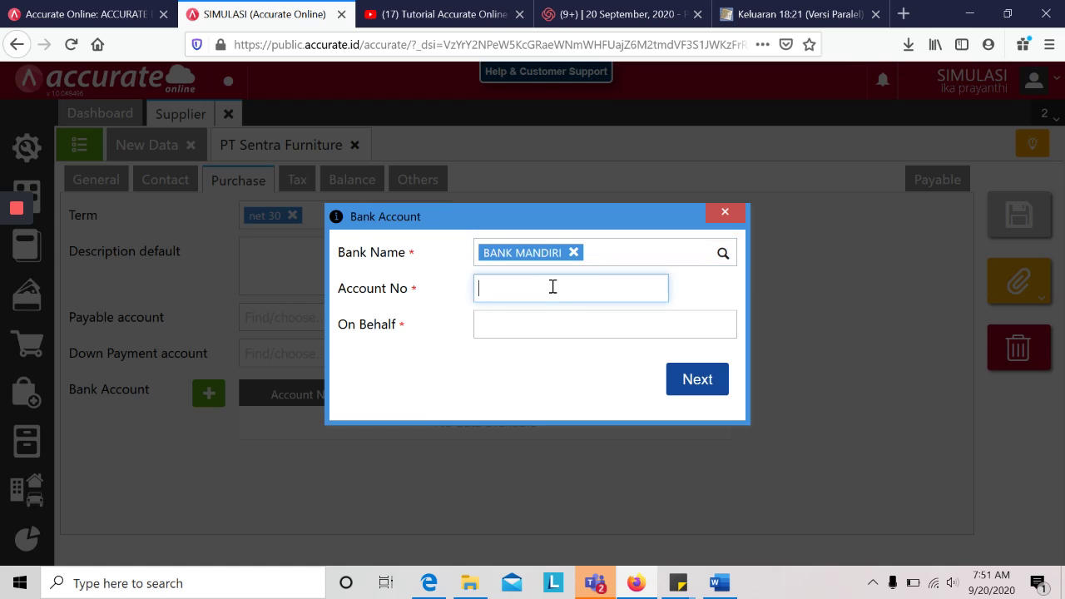
key(alt+Tab)
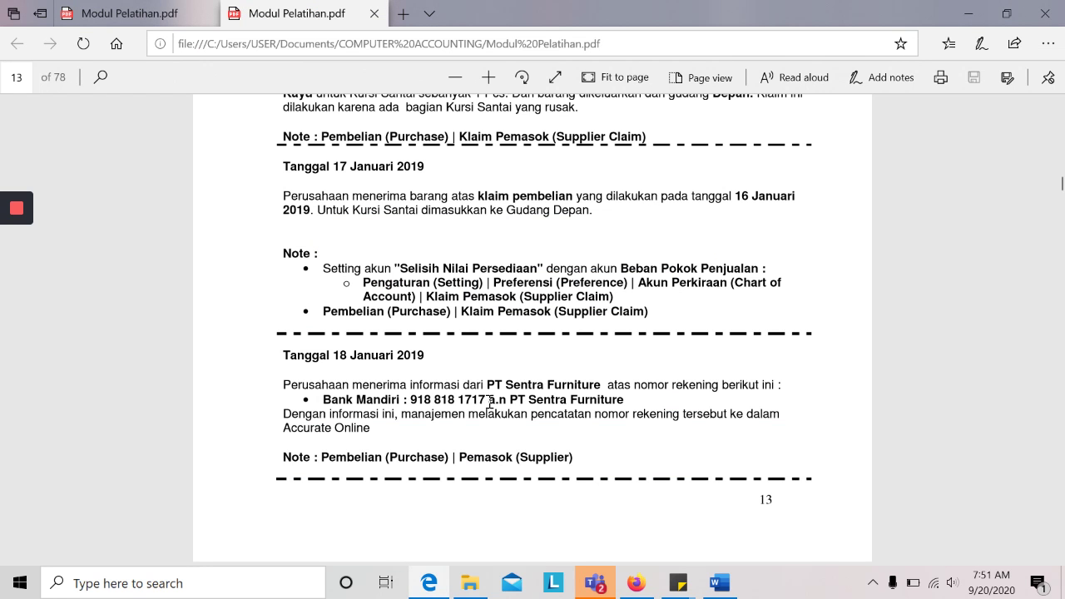
drag(489, 403, 410, 403)
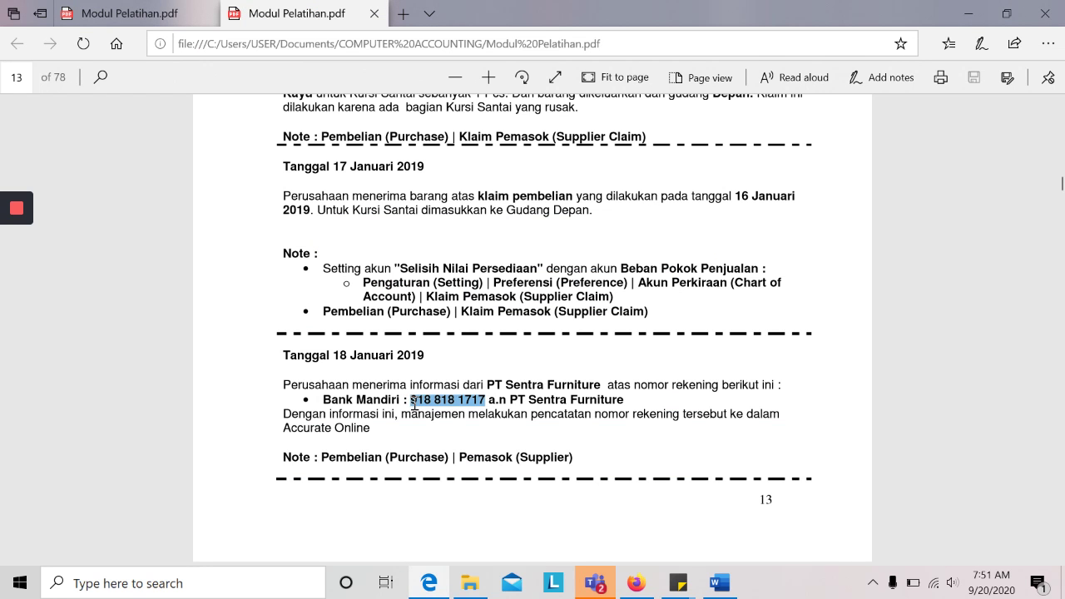
key(ctrl+c)
key(alt+Tab)
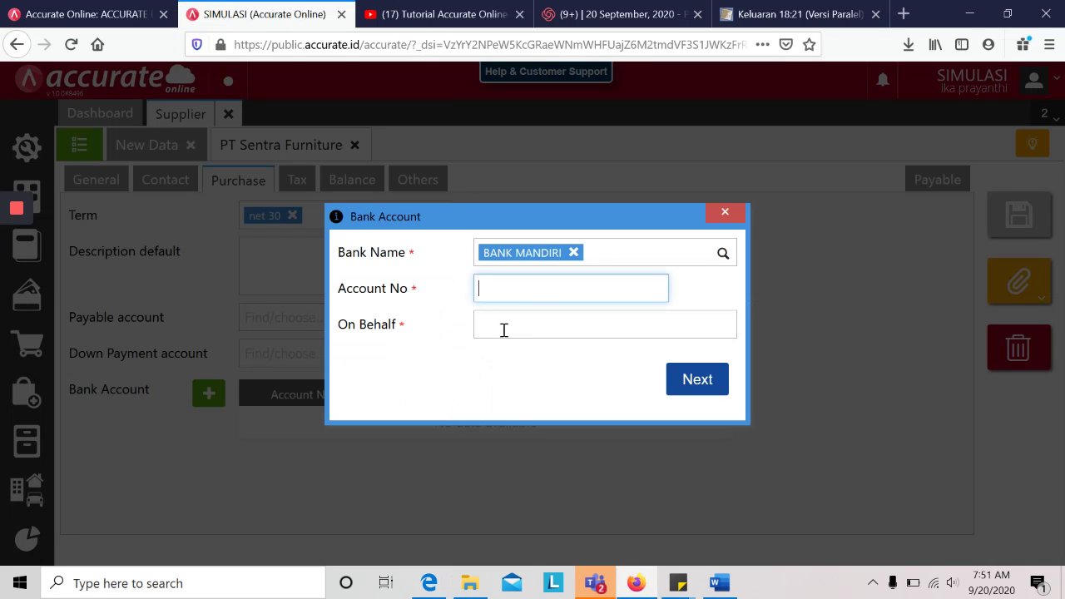
key(ctrl+v)
Step: Enter PT Sentra Furniture as the account holder following the training PDF, add the bank account, and save the supplier record
click(517, 340)
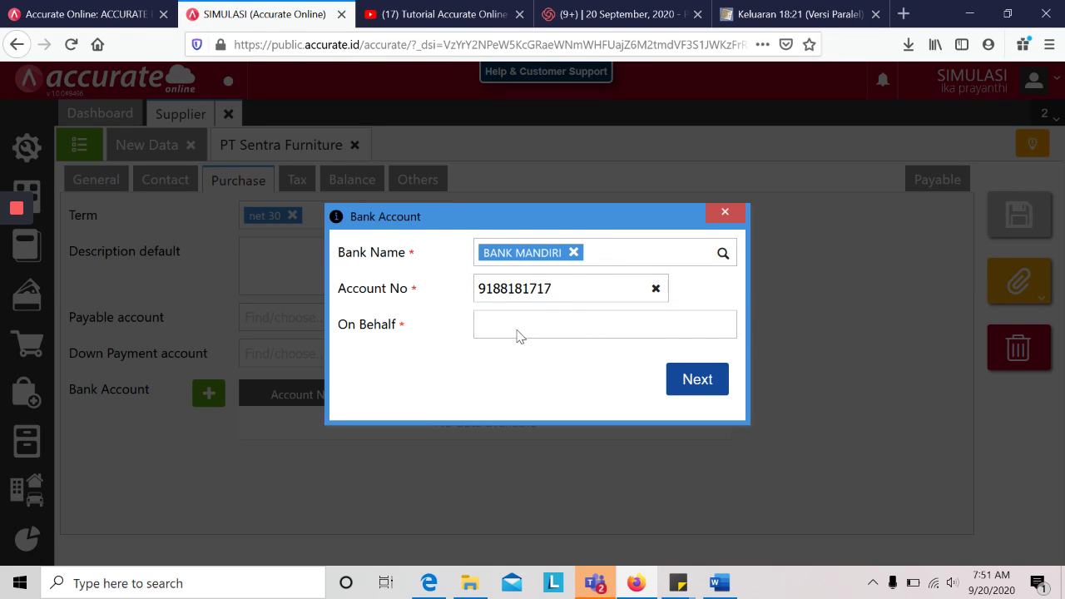
key(alt+Tab)
key(alt+Tab)
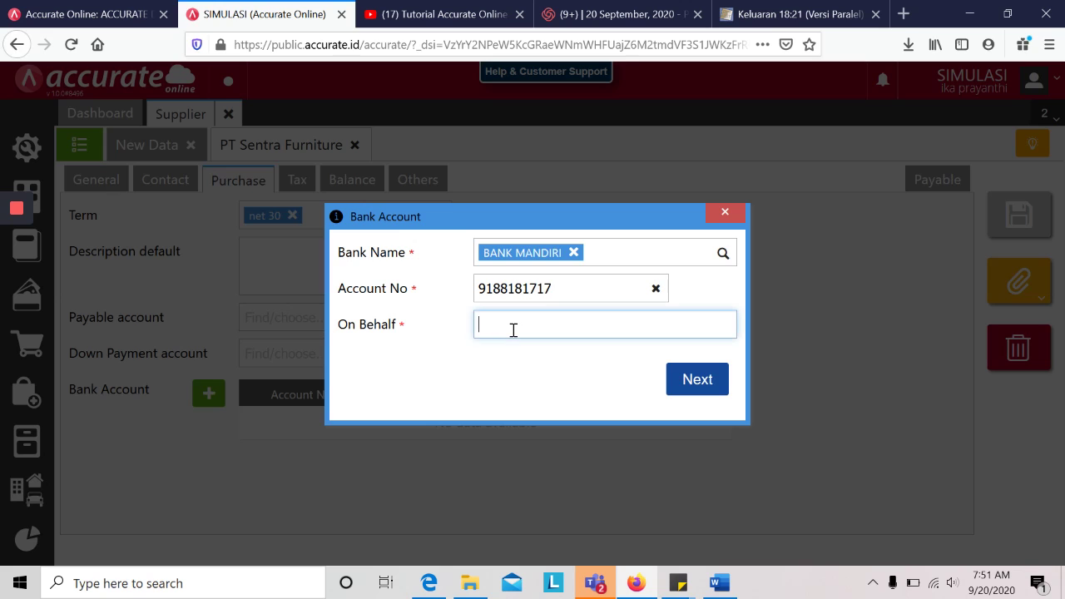
key(alt+Tab)
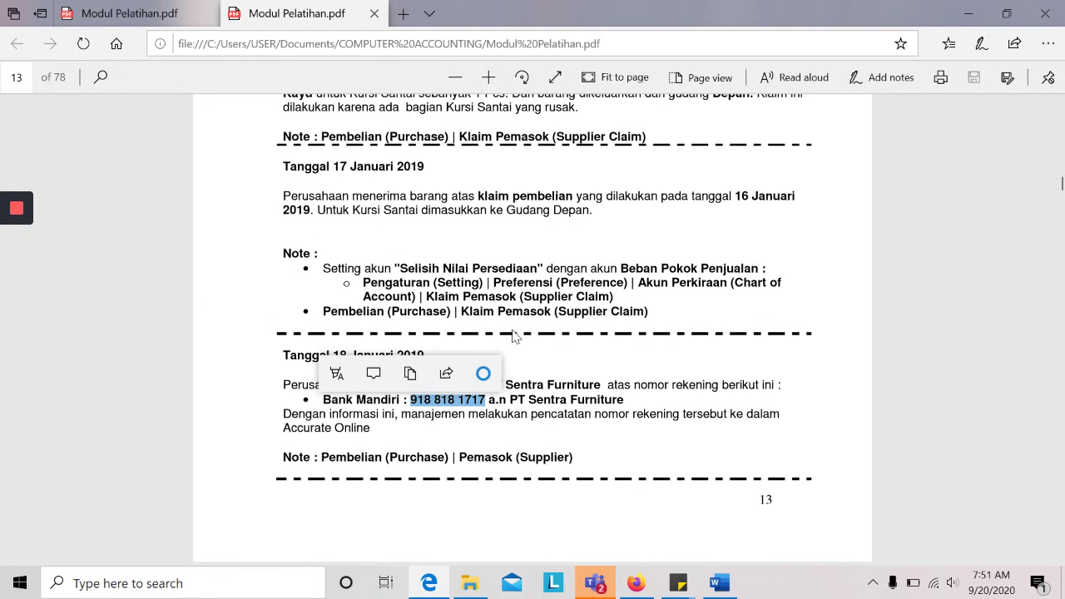
key(alt+Tab)
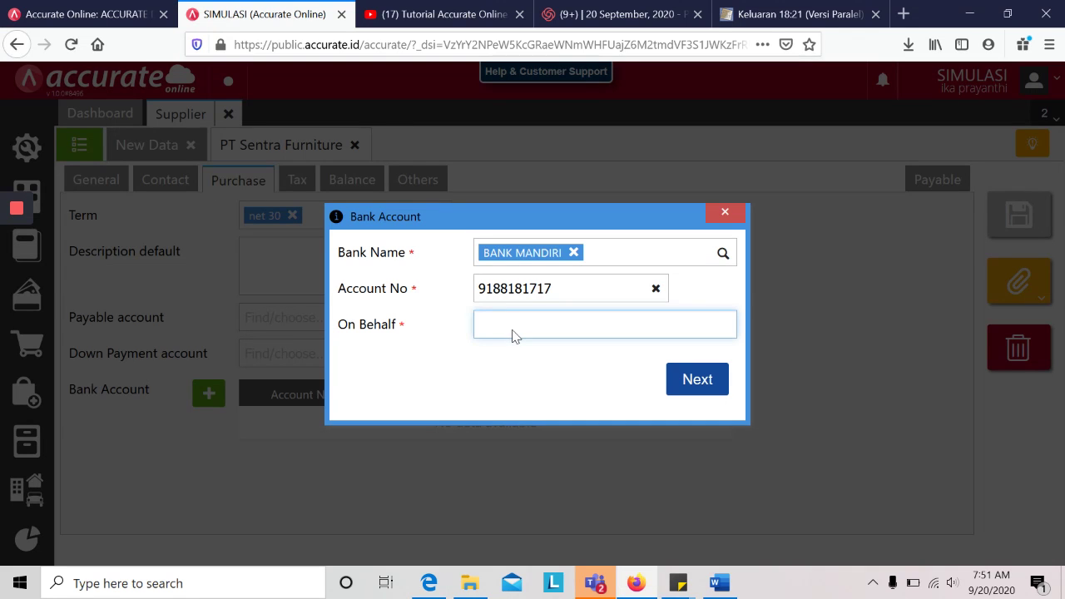
key(alt+Tab)
key(alt+Tab)
text(P)
key(alt+Tab)
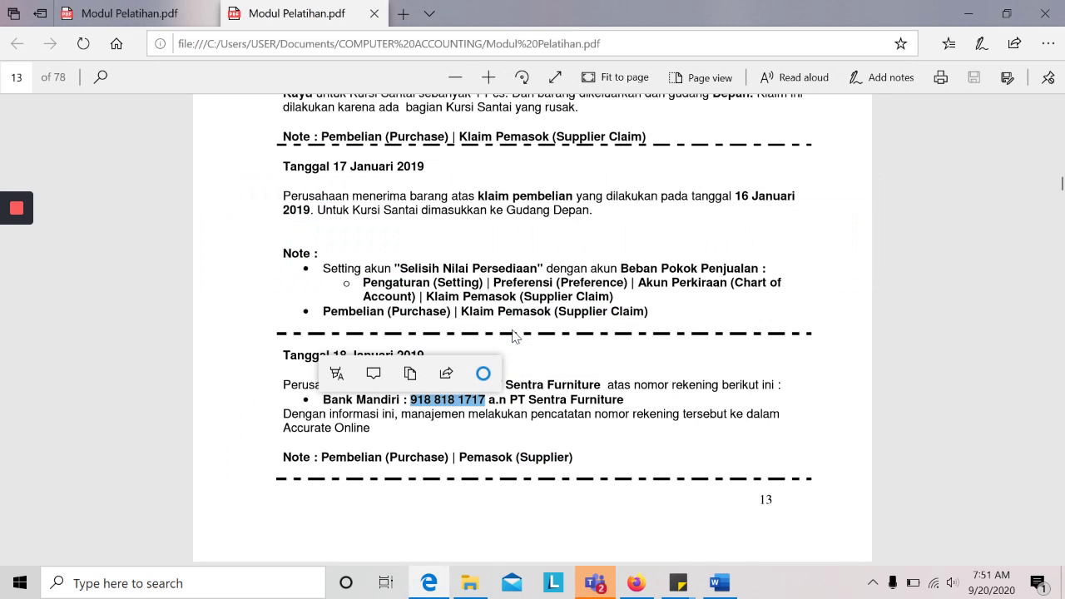
key(alt+Tab)
click(698, 381)
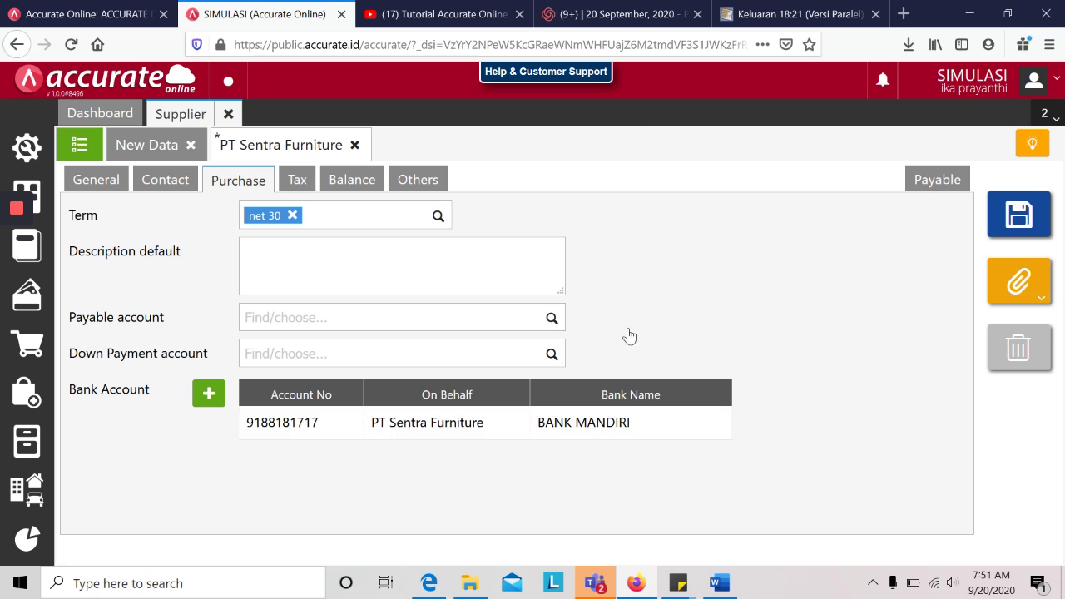
click(1010, 216)
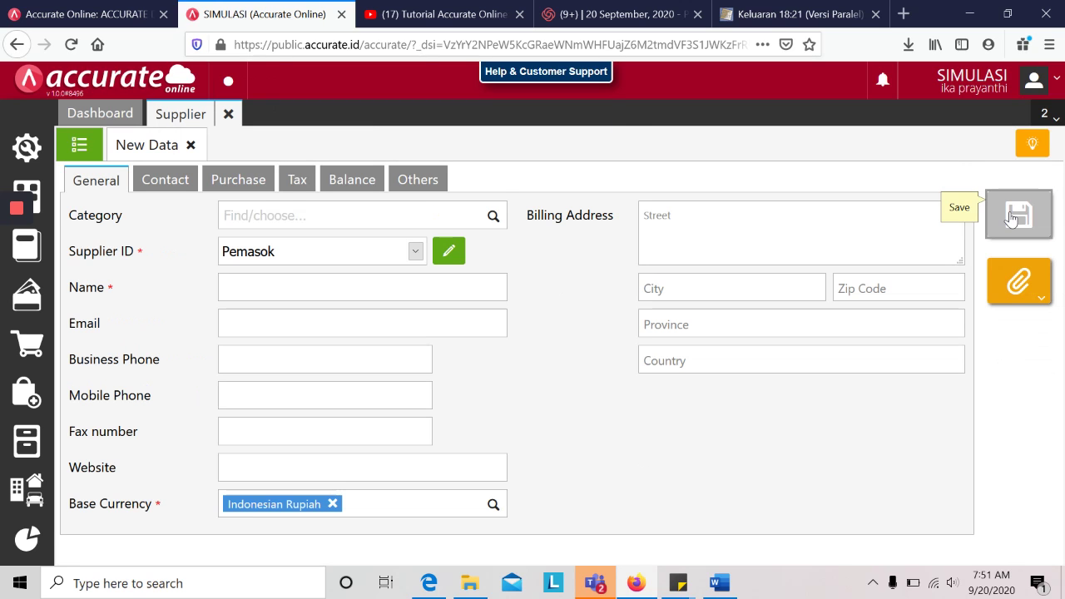
Step: Return to the training PDF and read the 19 January 2019 instructions about paying PT Sentra Furniture
key(alt+Tab)
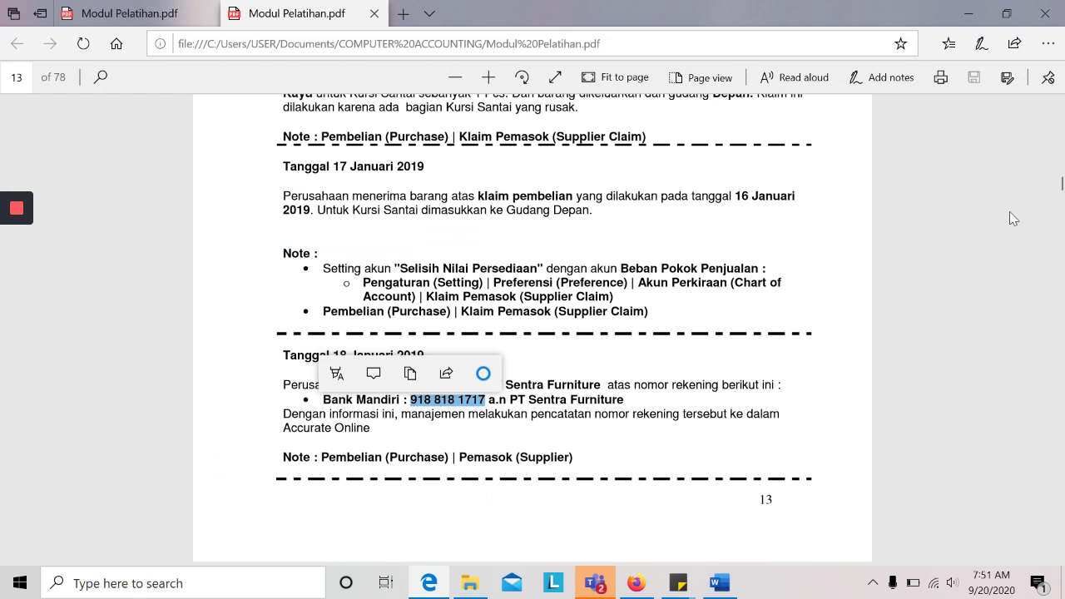
click(231, 384)
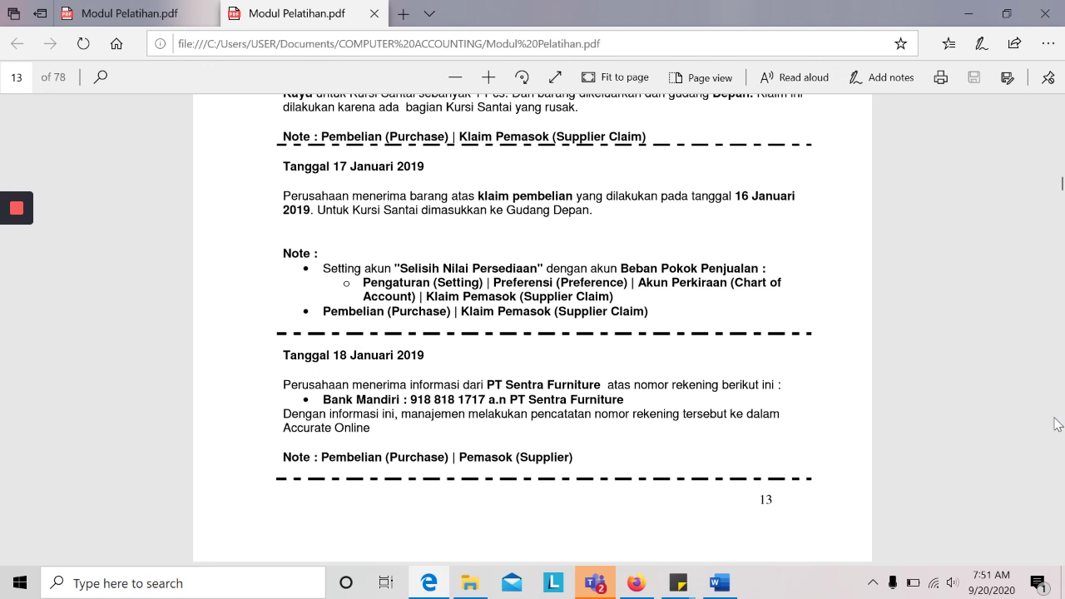
click(1060, 564)
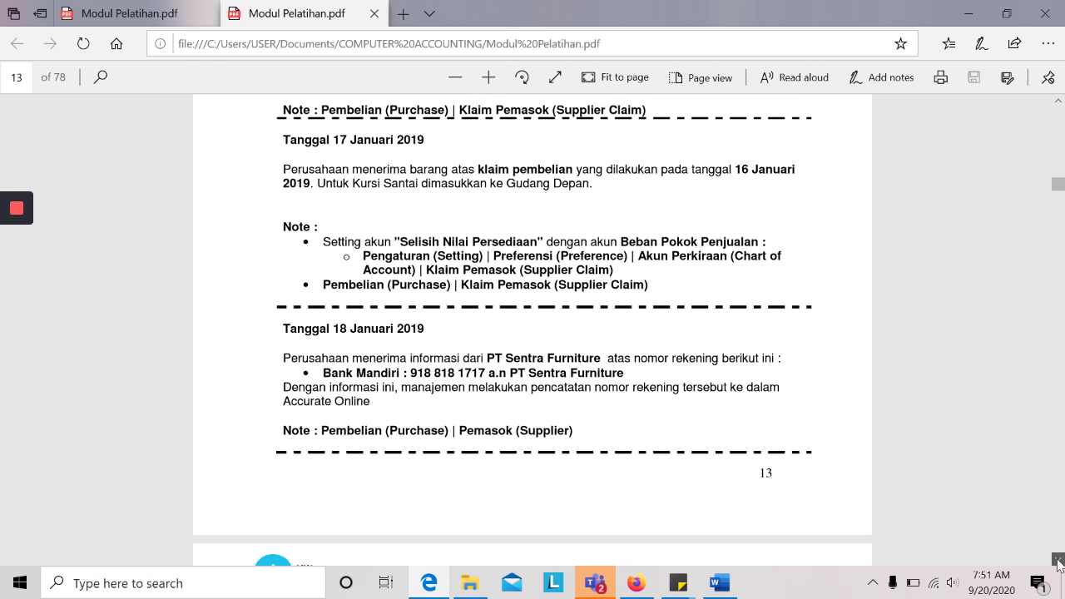
click(1060, 564)
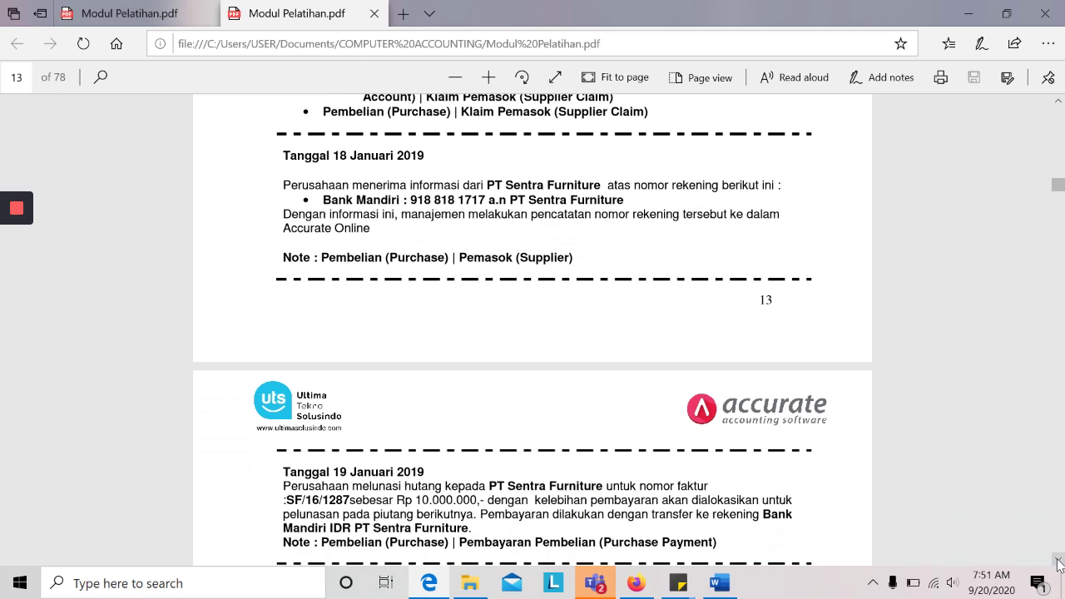
mouse_move(10, 210)
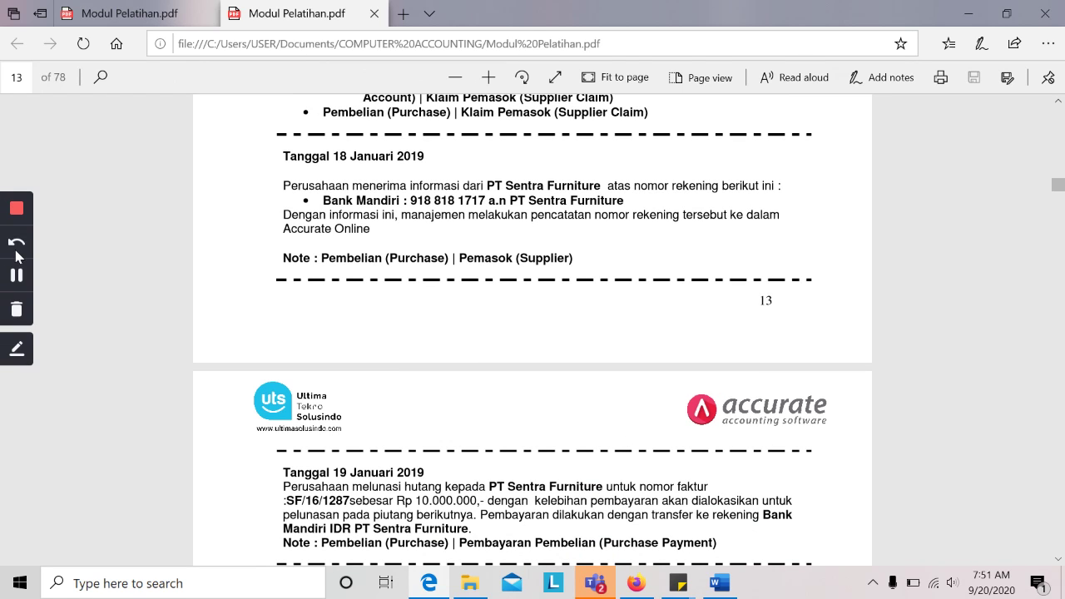